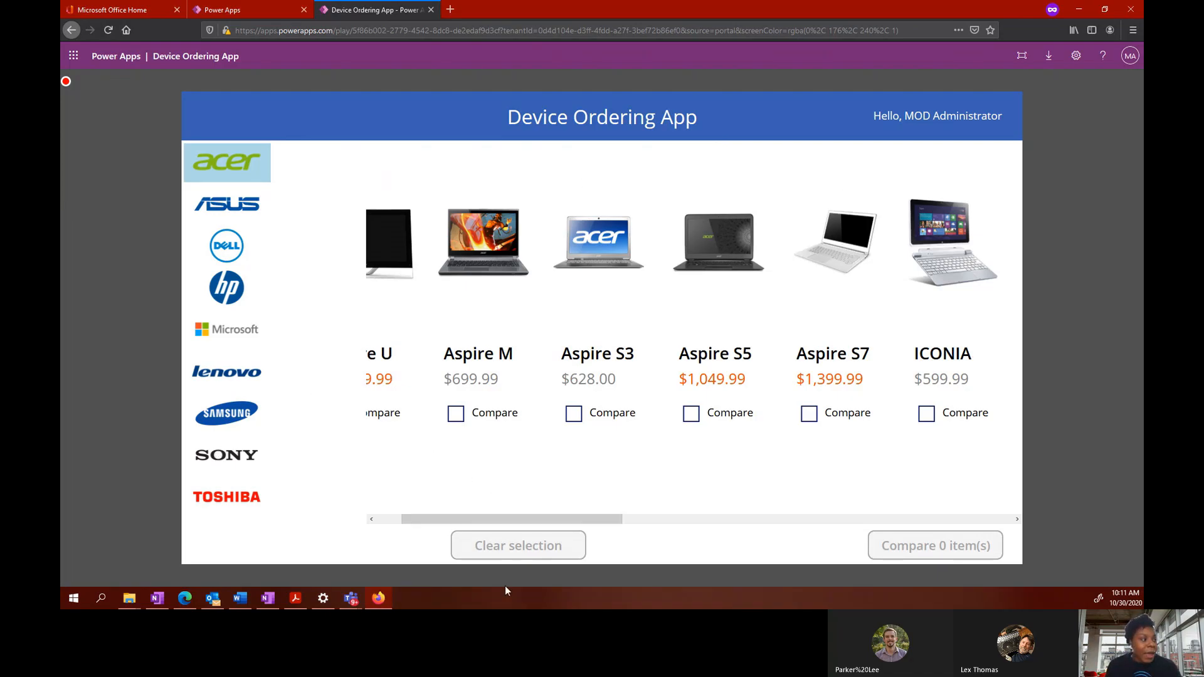
# Step: Create a blank canvas app in Tablet format named Device Ordering App2 and dismiss its welcome dialogs, keeping United States as the region
pyautogui.moveTo(485, 524); pyautogui.dragTo(460, 522)
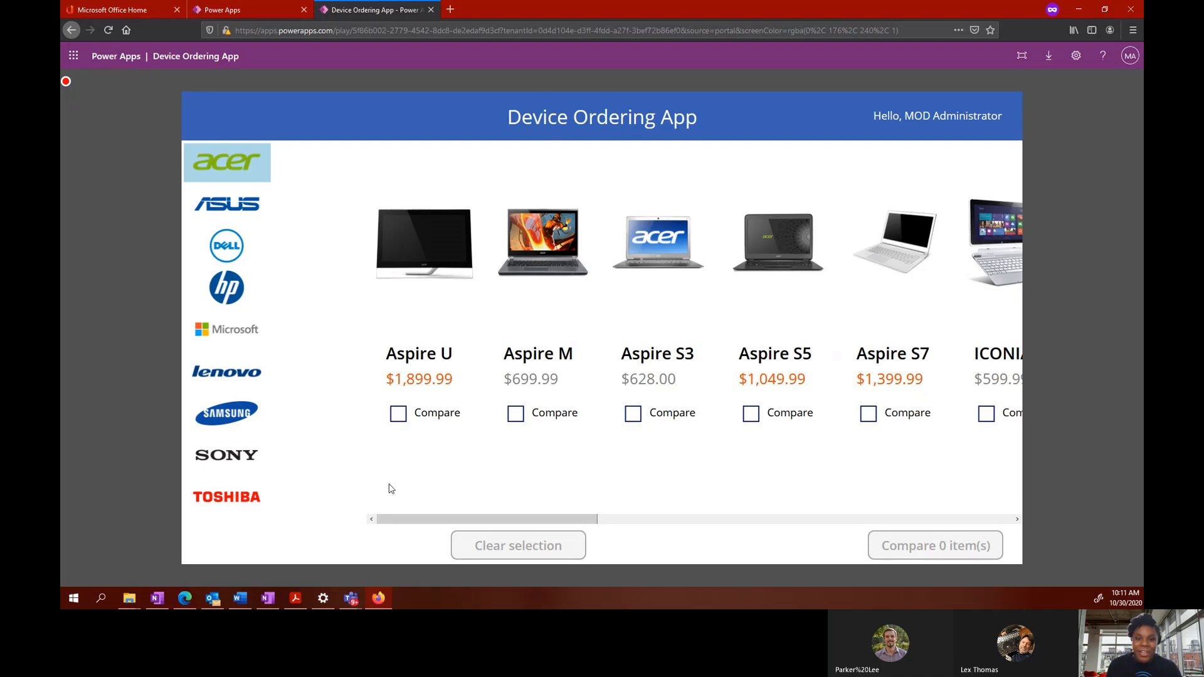
pyautogui.click(231, 12)
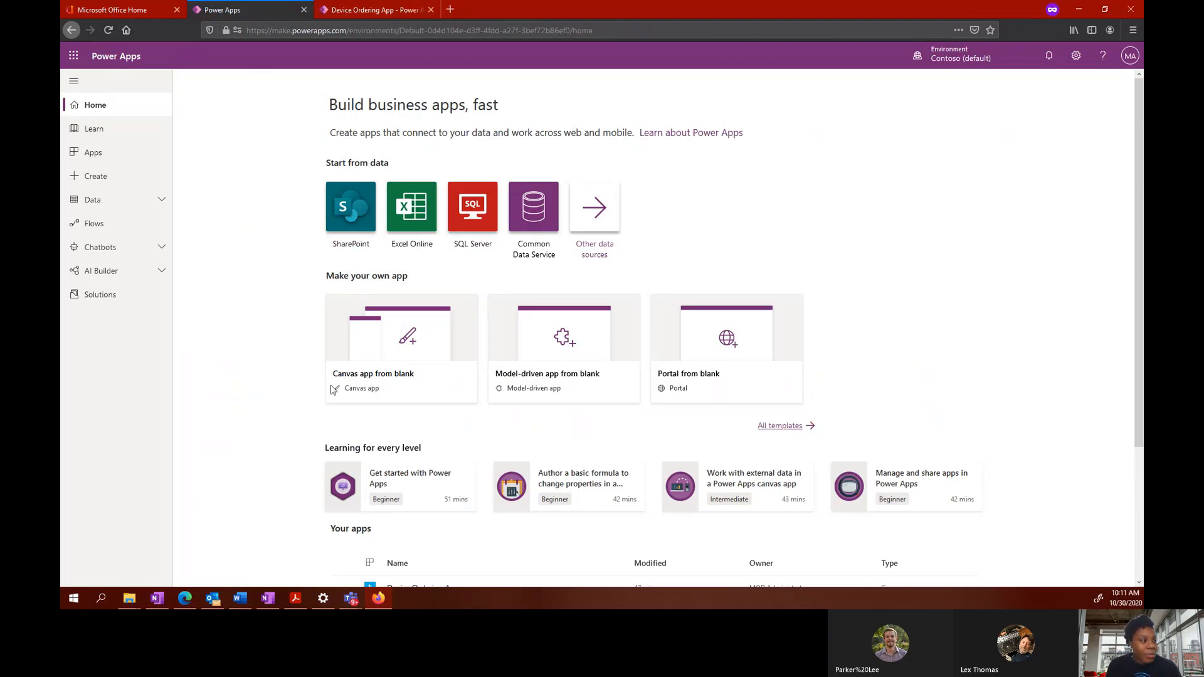
pyautogui.click(385, 367)
pyautogui.click(688, 219)
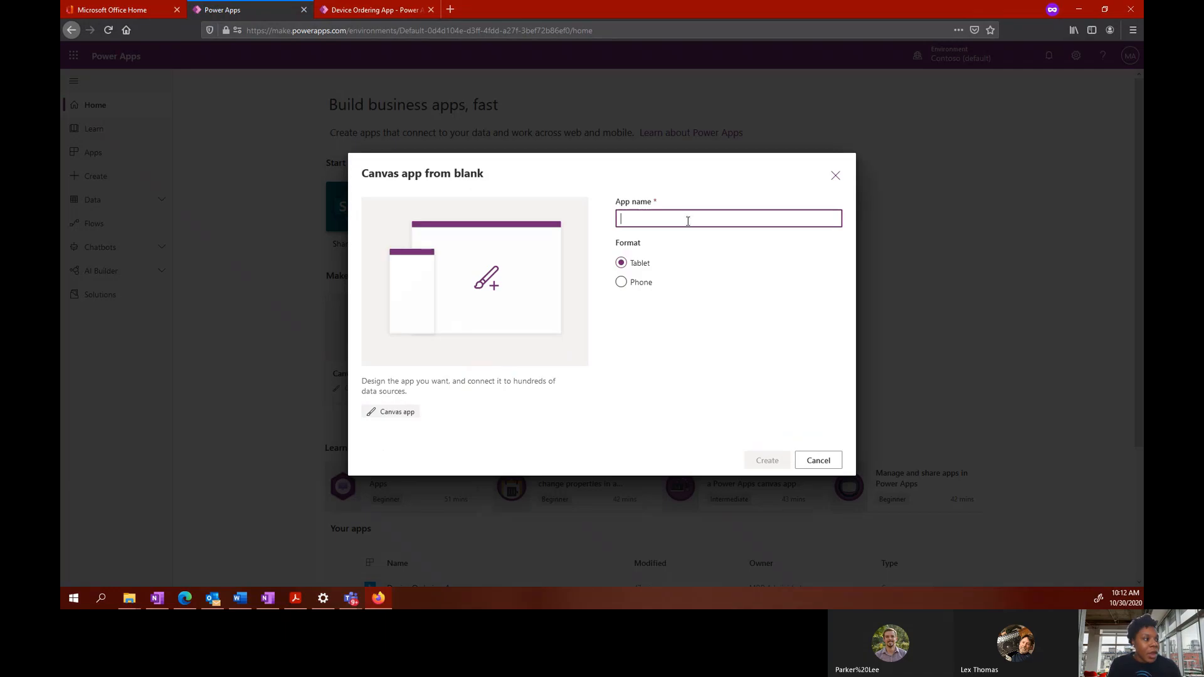
pyautogui.write('De')
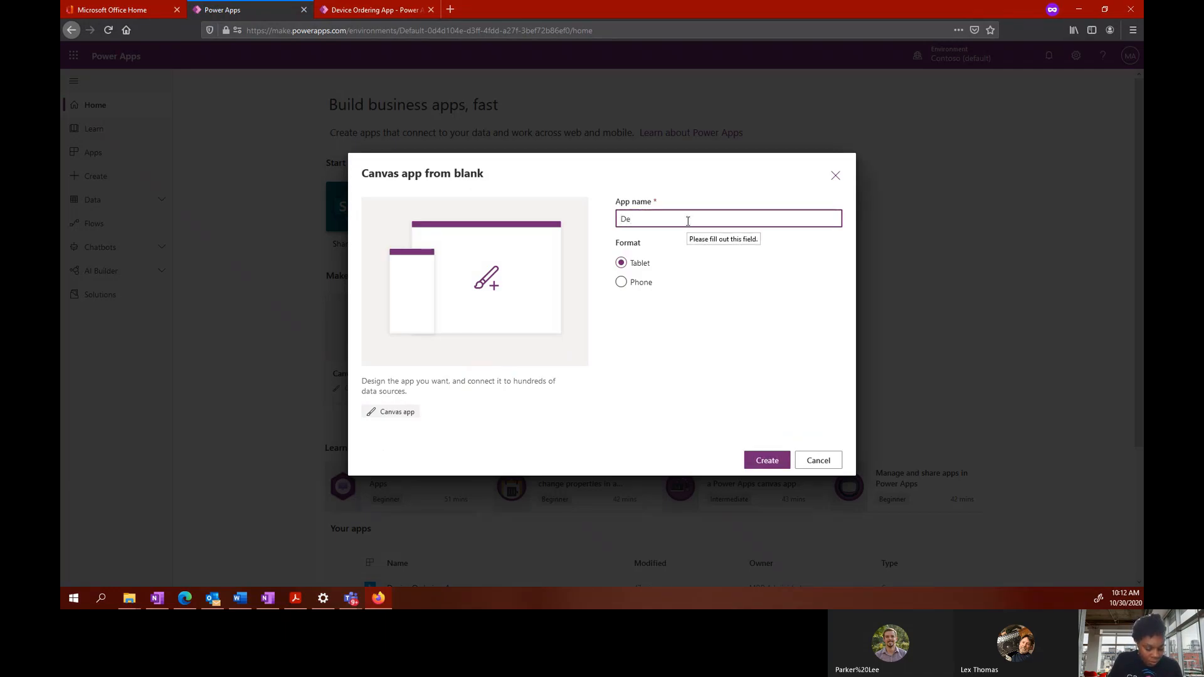
pyautogui.write('vice Ordering Nam')
pyautogui.press('BackSpace')
pyautogui.press('BackSpace')
pyautogui.press('BackSpace')
pyautogui.press('BackSpace')
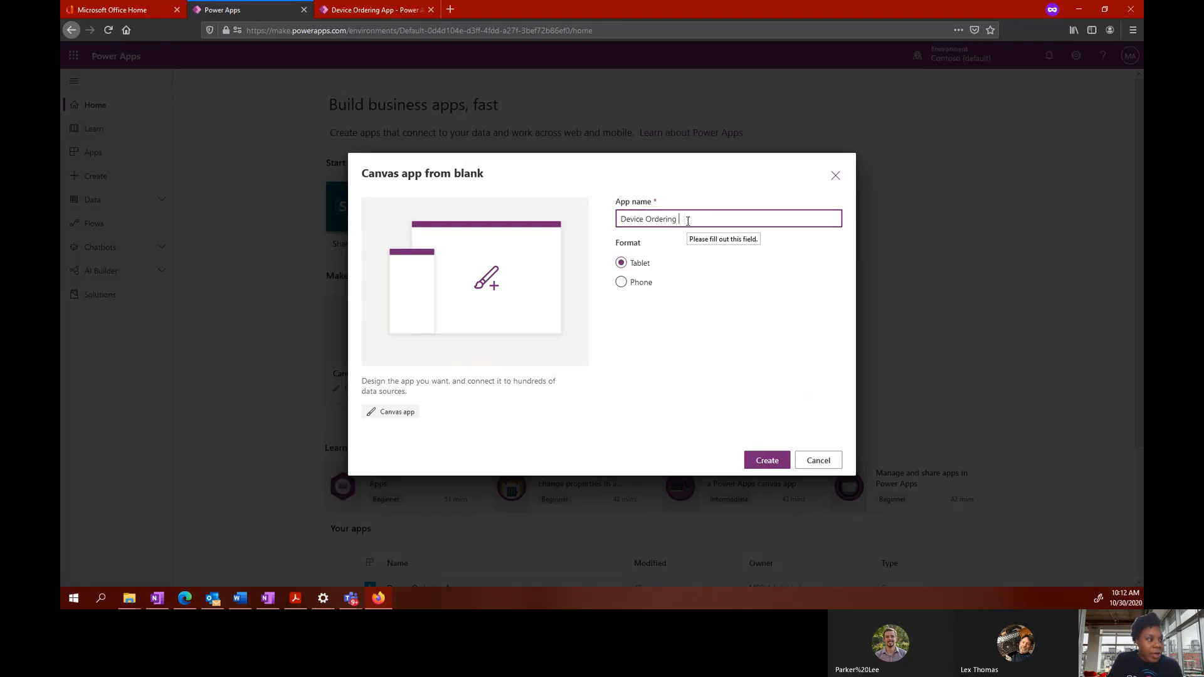
pyautogui.write('App2')
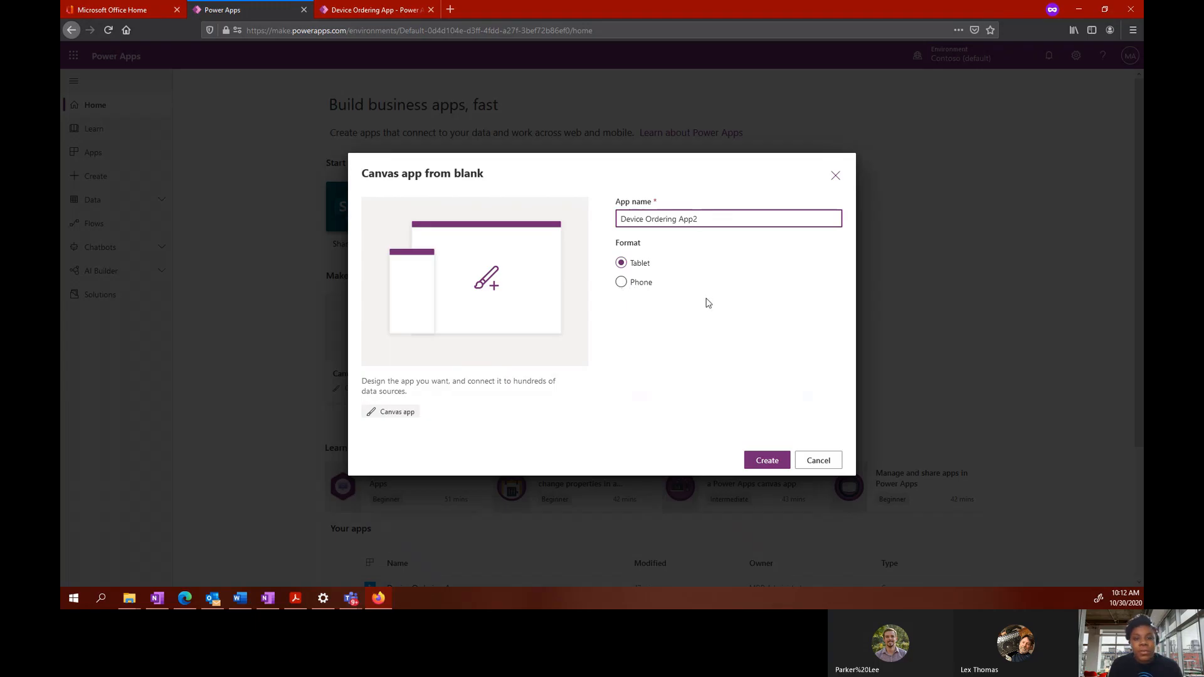
pyautogui.click(764, 466)
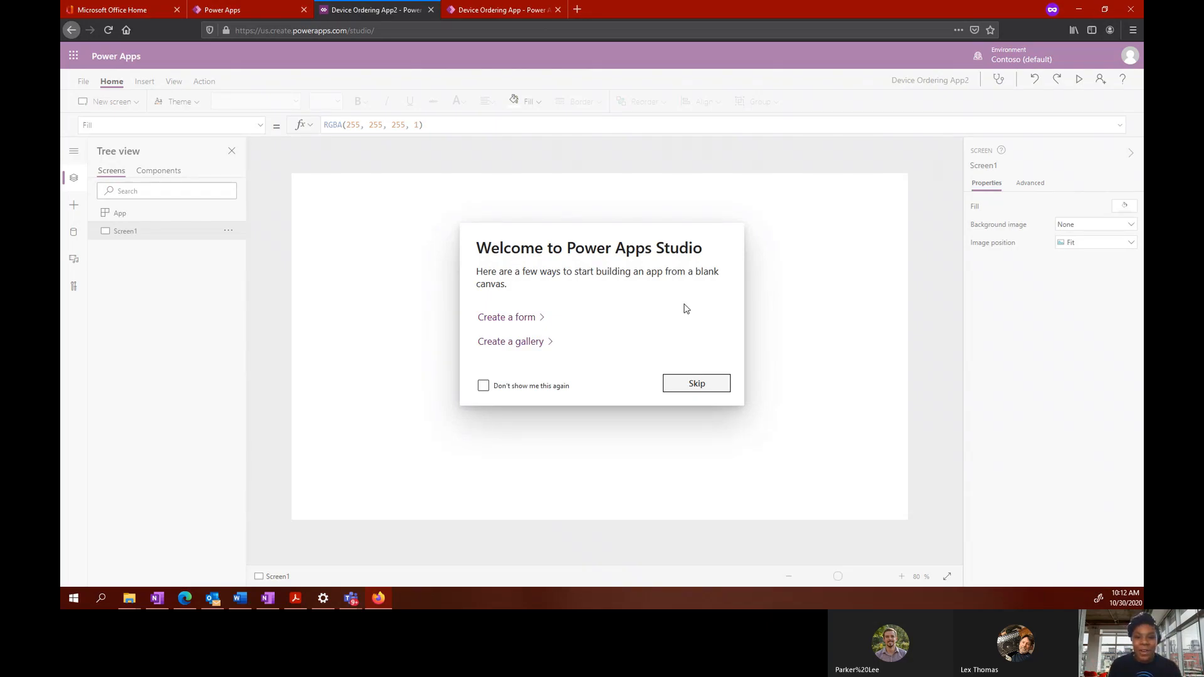
pyautogui.click(696, 385)
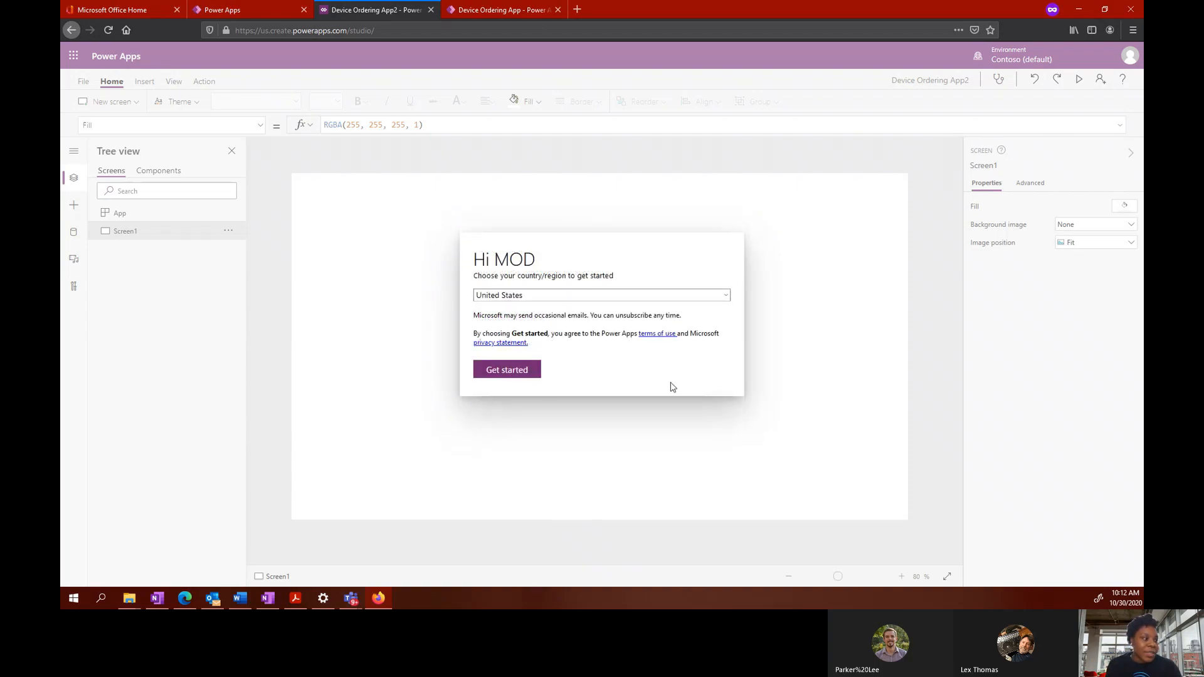
pyautogui.click(520, 374)
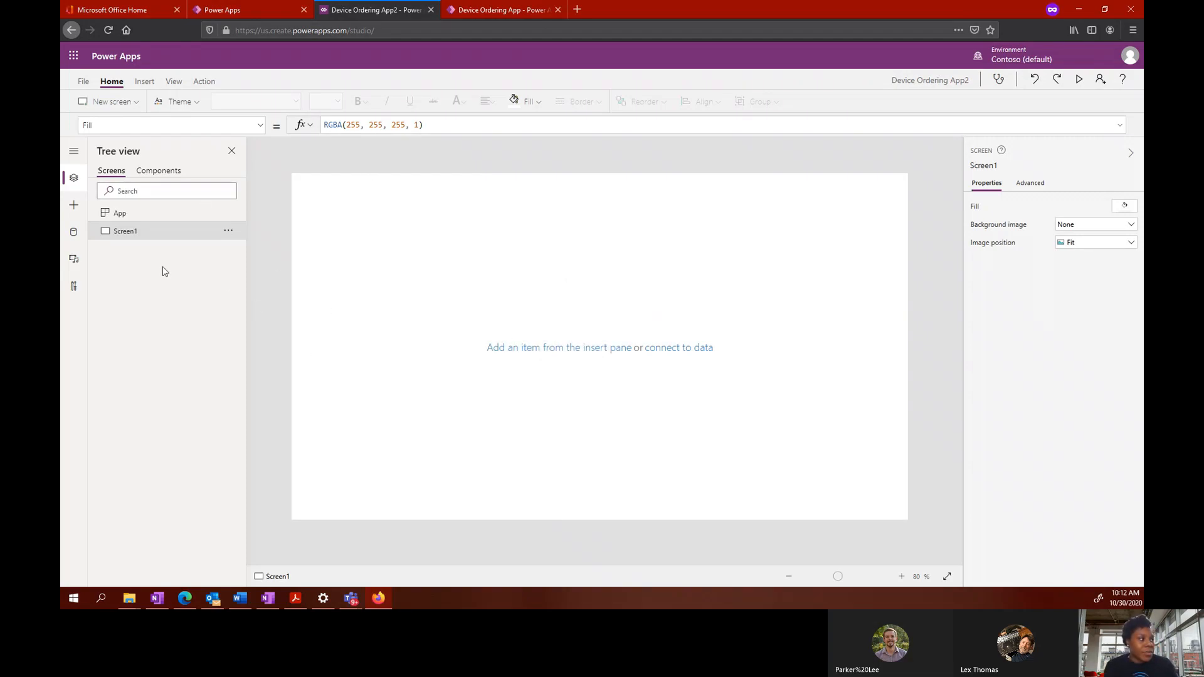
# Step: Rename the app's blank screen as MainScreen
pyautogui.click(228, 231)
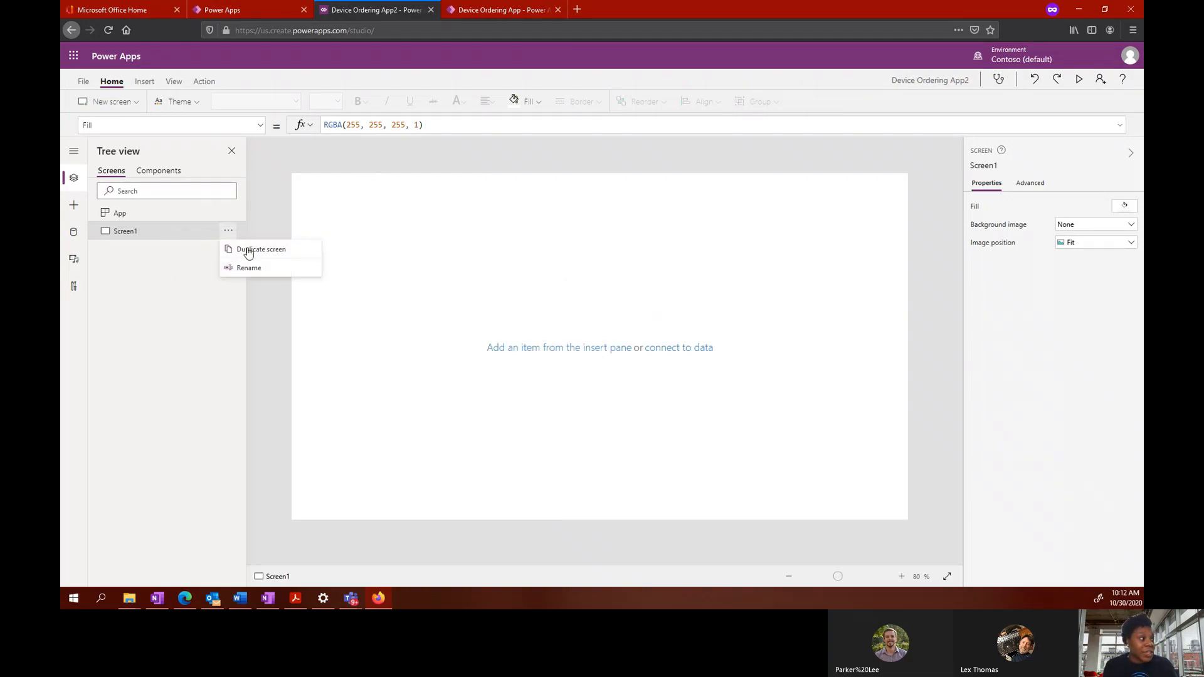
pyautogui.click(249, 268)
pyautogui.write('MainSc')
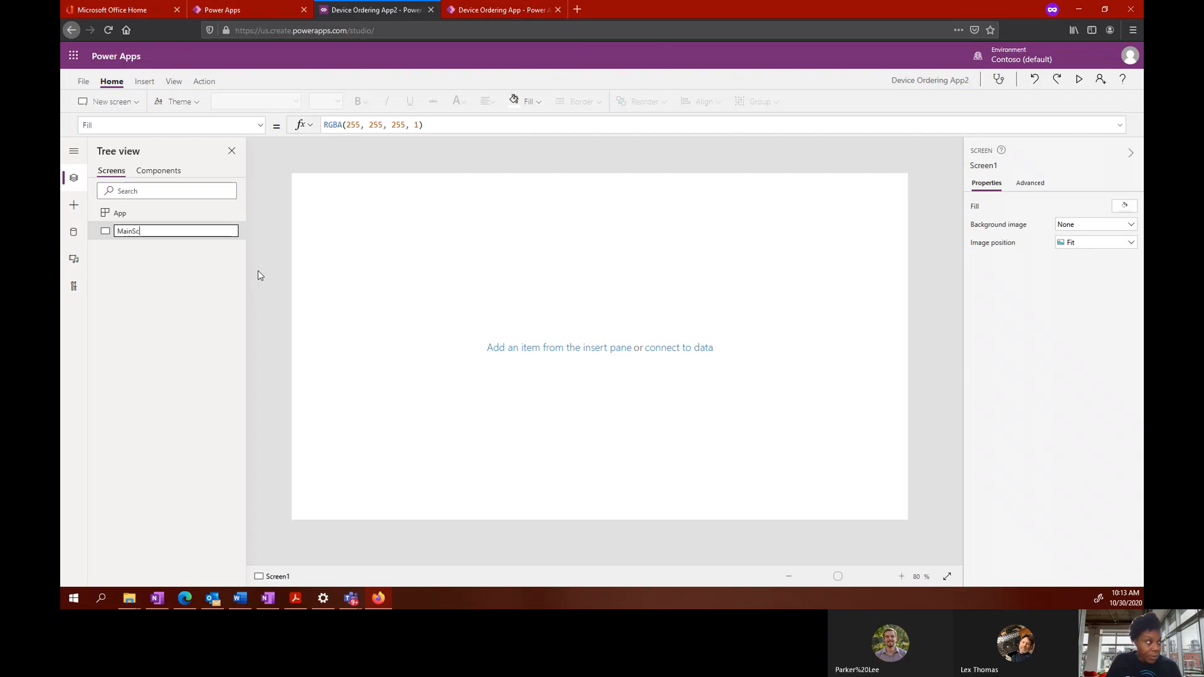
pyautogui.write('een')
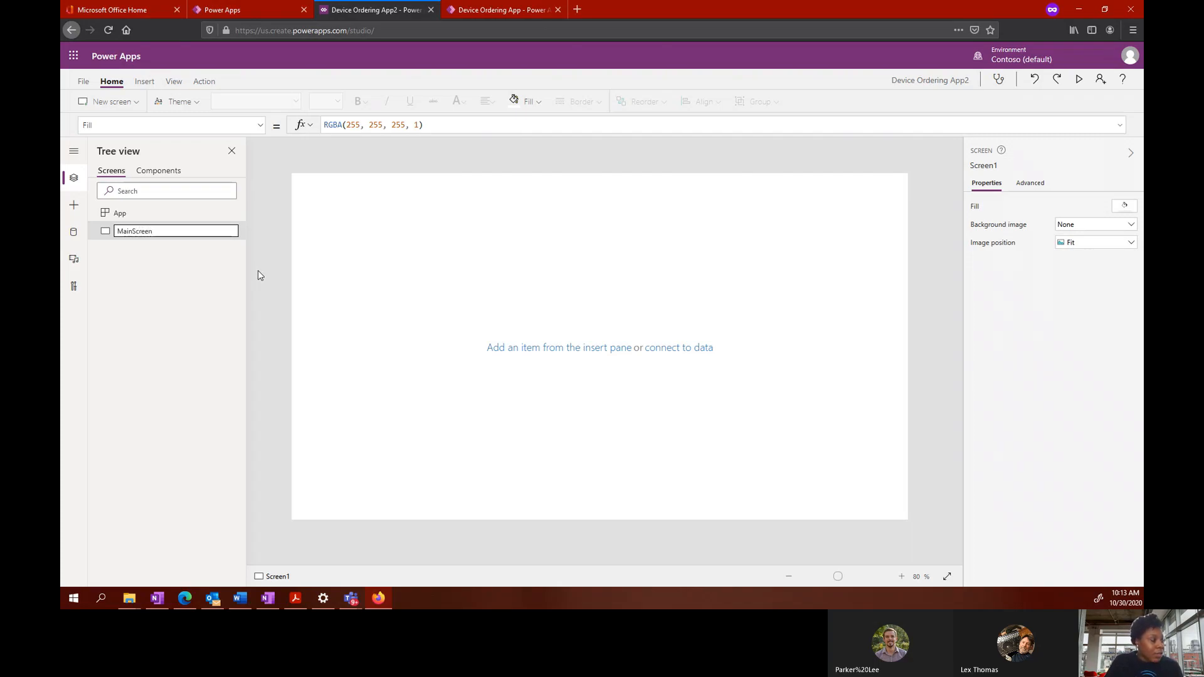
pyautogui.press('Return')
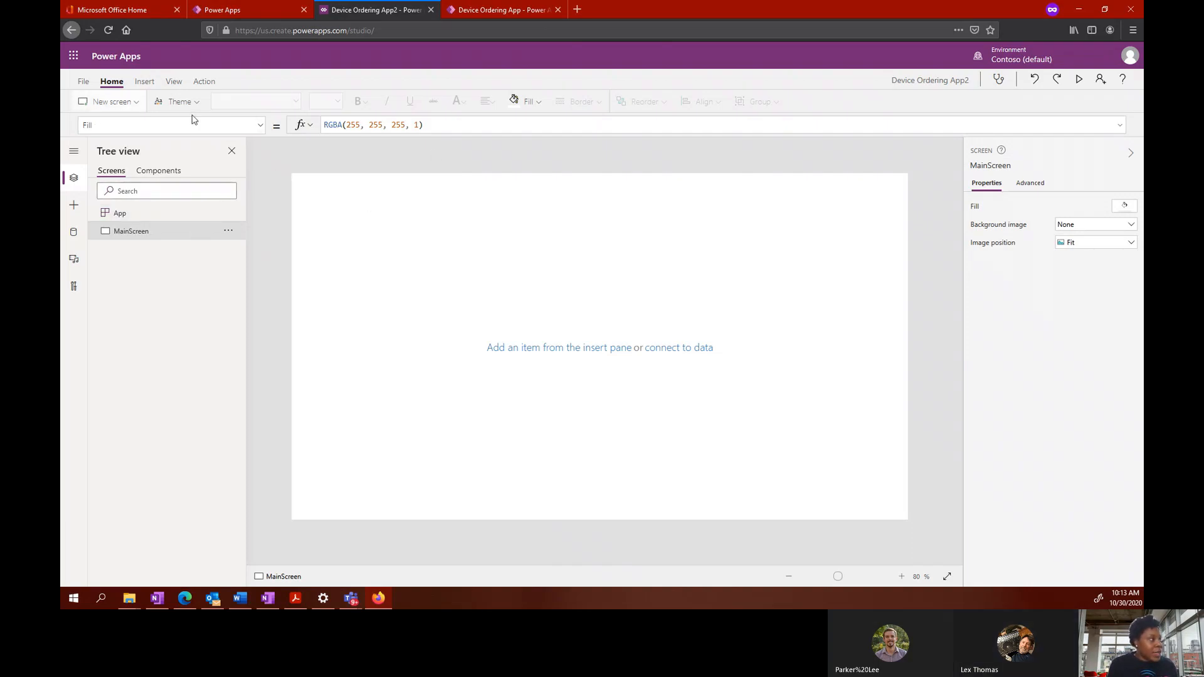
# Step: Insert a label on MainScreen and stretch it into a full-width header, 1366 wide and about 94 high, near the screen's upper edge
pyautogui.click(145, 83)
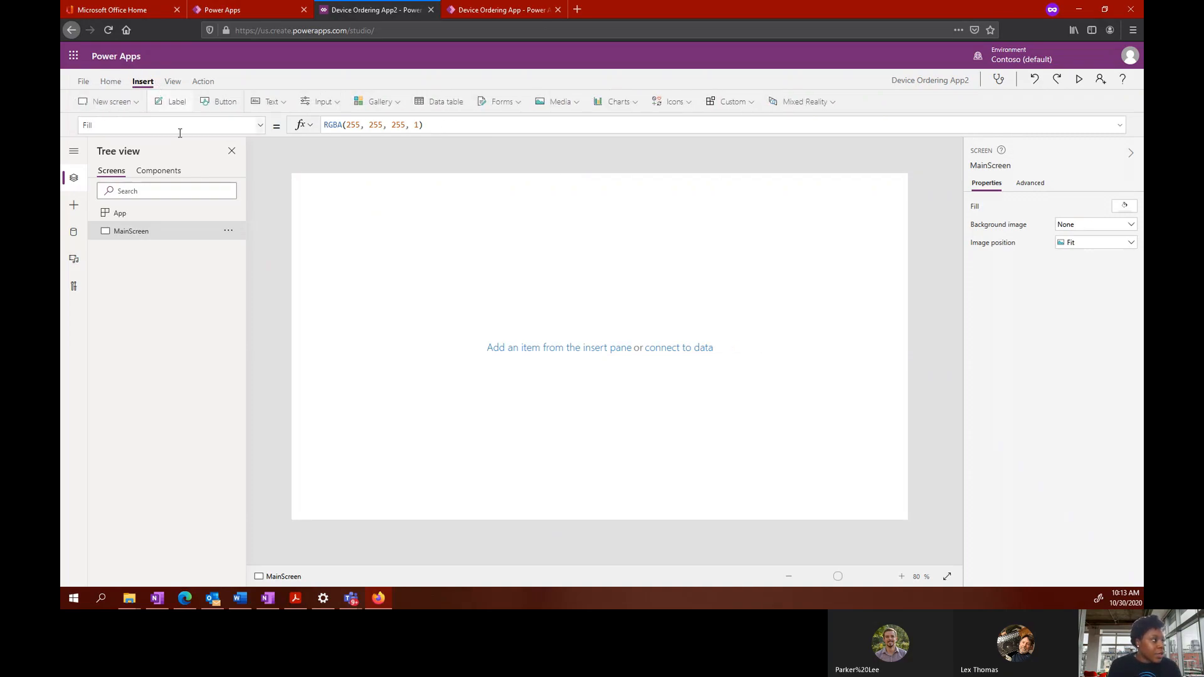
pyautogui.click(176, 102)
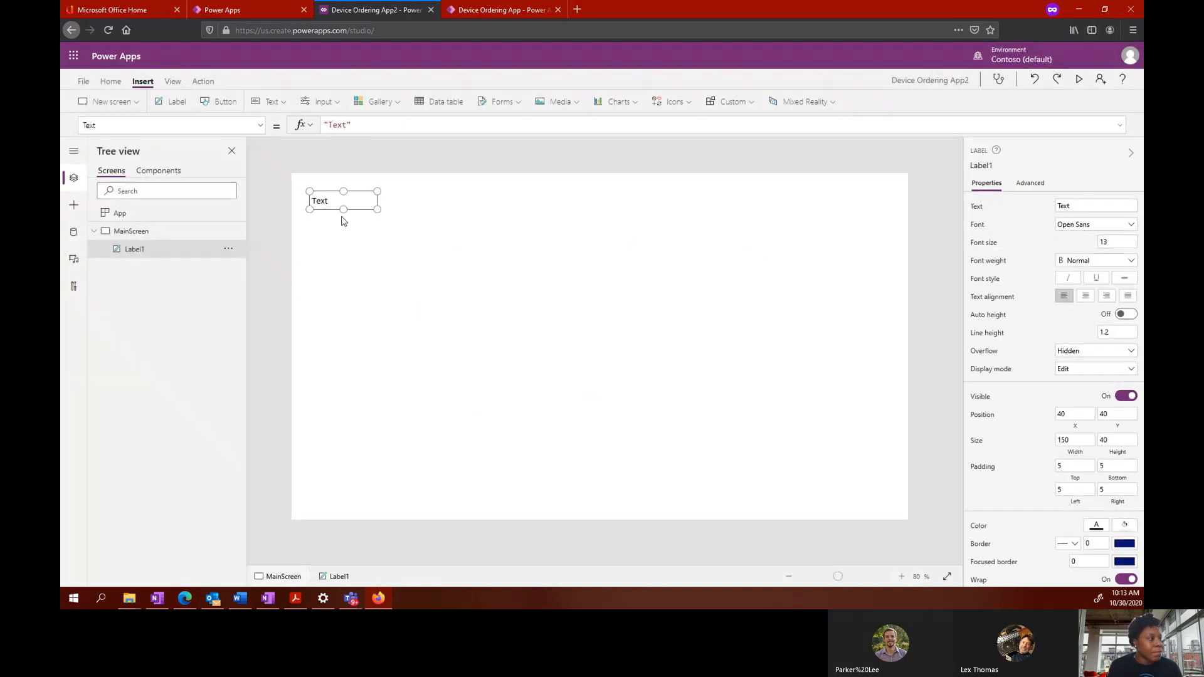
pyautogui.moveTo(375, 212); pyautogui.dragTo(908, 221)
pyautogui.moveTo(309, 191); pyautogui.dragTo(291, 177)
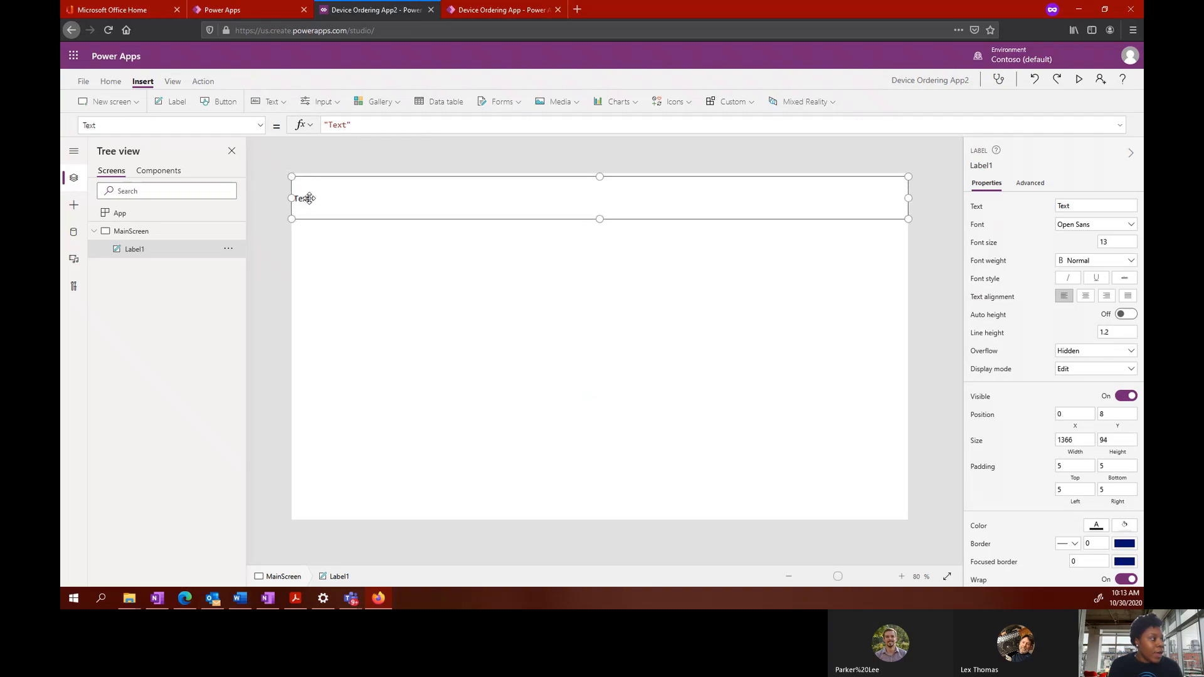
# Step: Set the header label's text to "Device Ordering App" and centre-align it
pyautogui.click(343, 124)
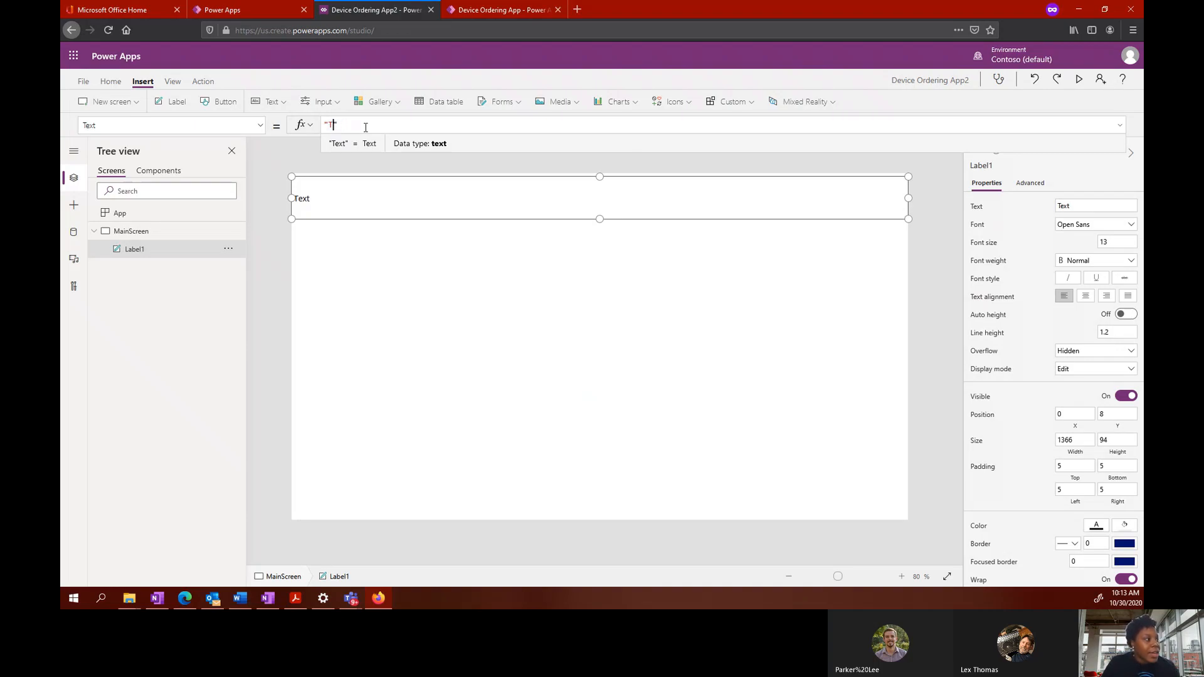
pyautogui.write('"De')
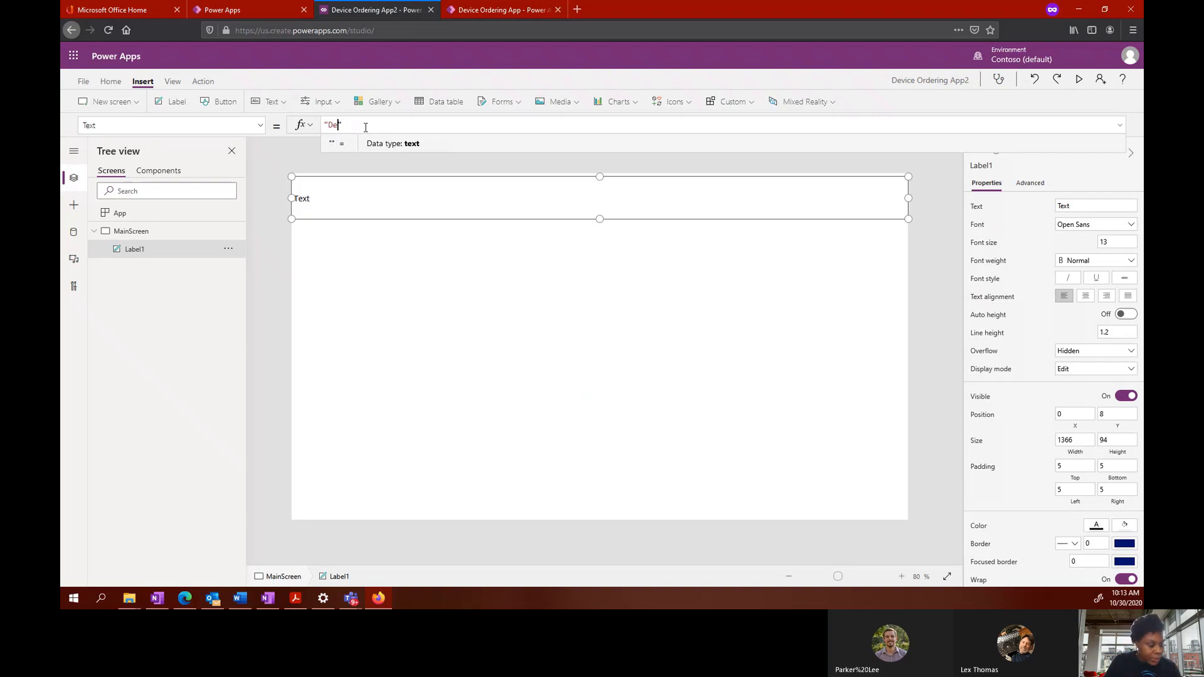
pyautogui.write('vice Ordering App')
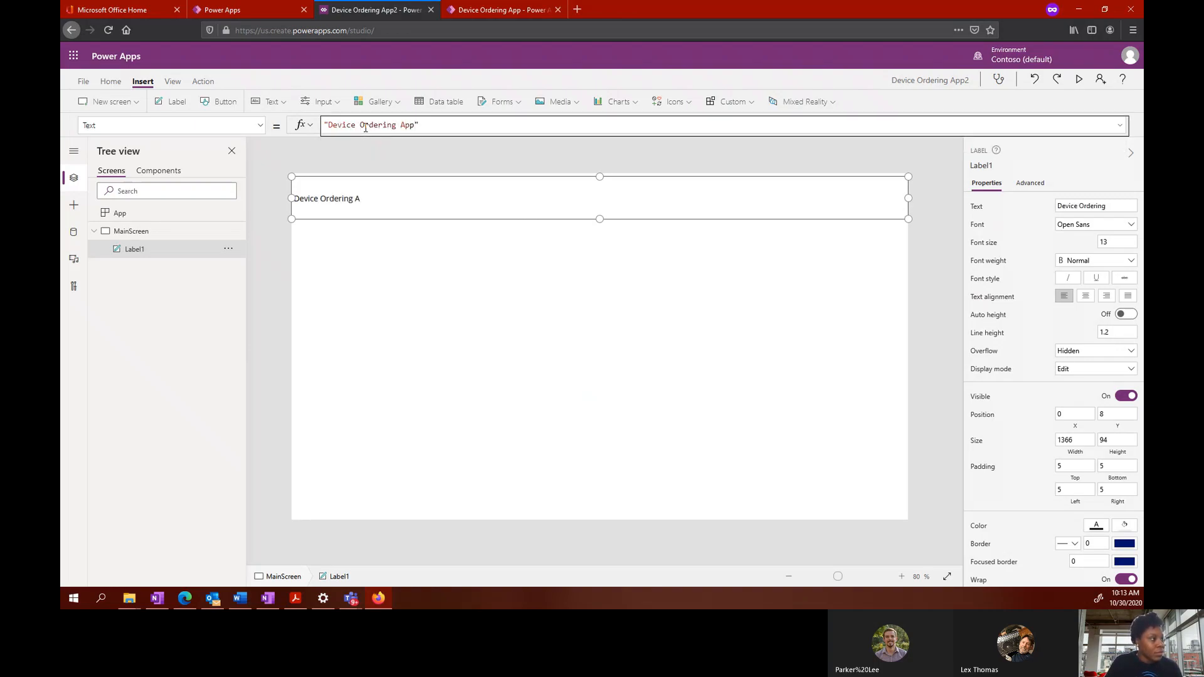
pyautogui.click(444, 206)
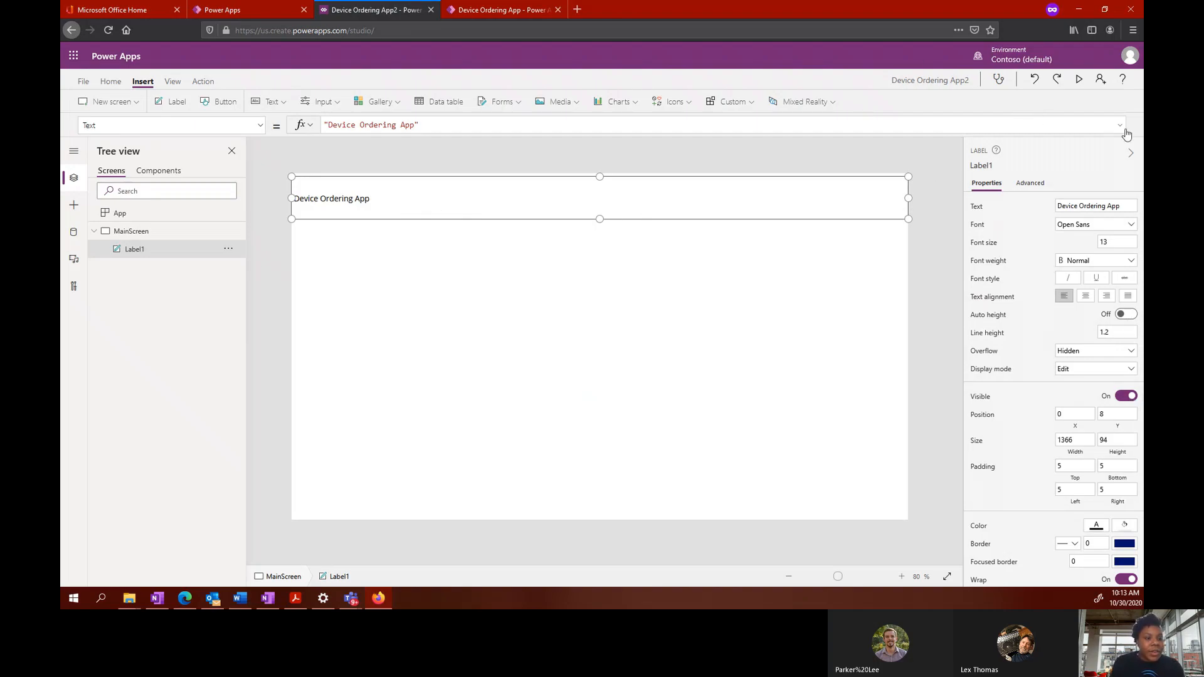
pyautogui.click(1085, 300)
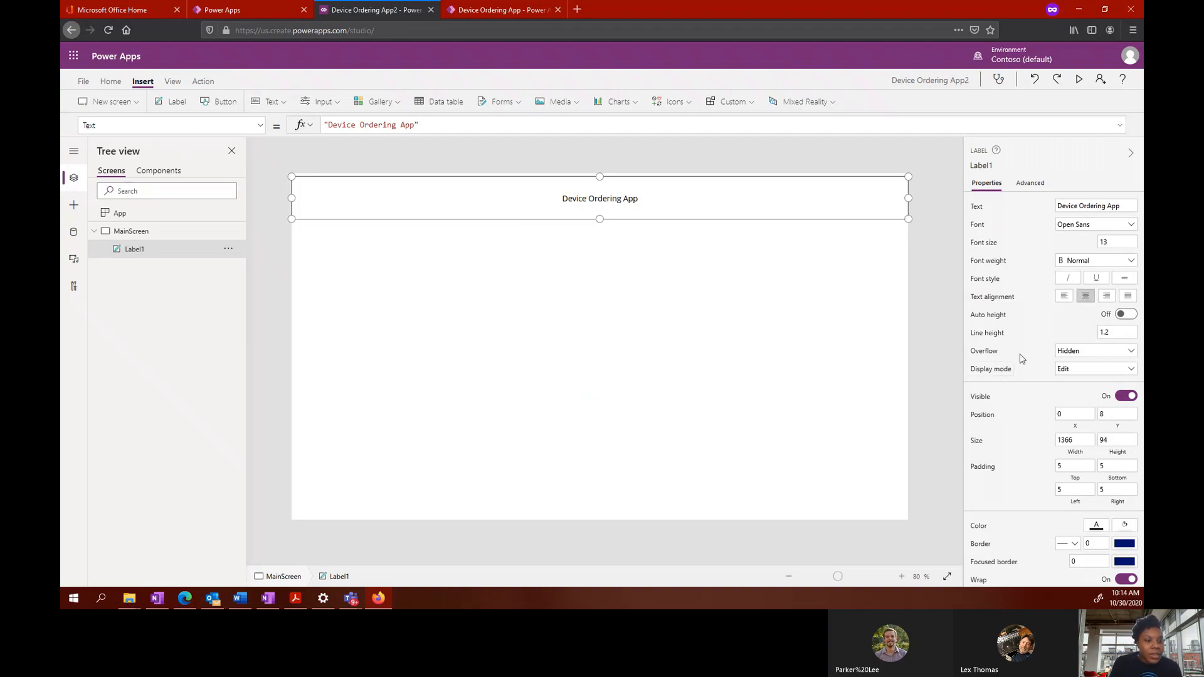
# Step: Give the header label the blue theme fill RGBA(56, 96, 178, 1) and white text
pyautogui.click(1123, 528)
pyautogui.click(974, 409)
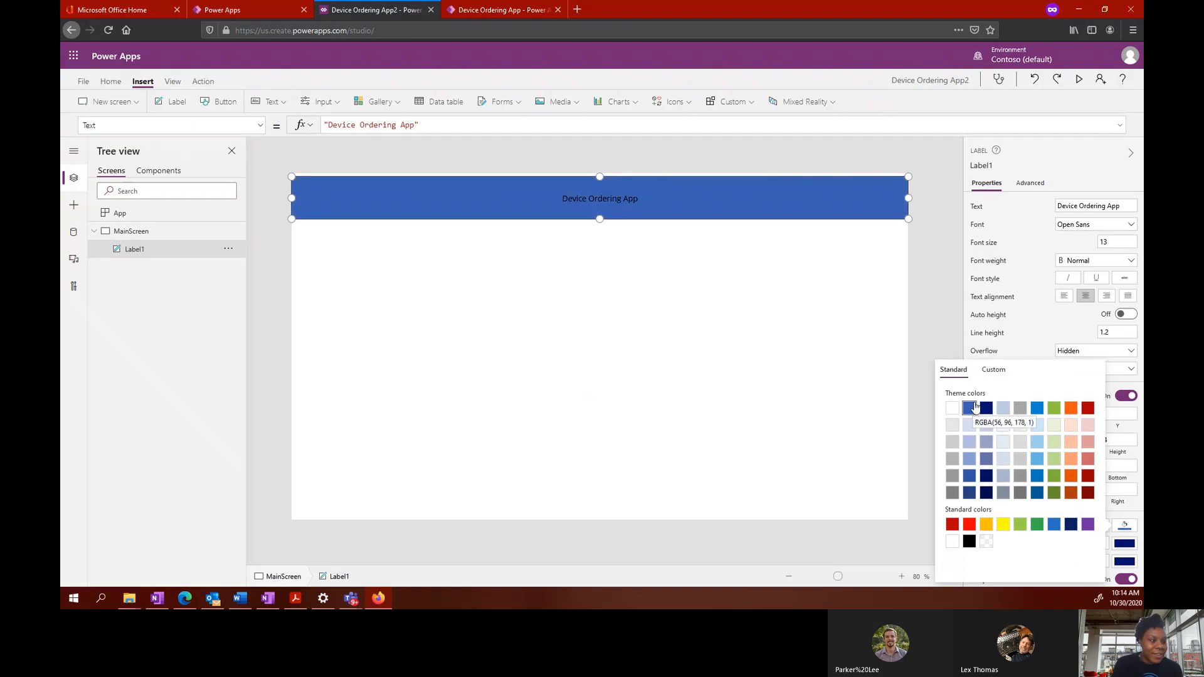
pyautogui.click(1050, 341)
pyautogui.click(1104, 528)
pyautogui.click(924, 408)
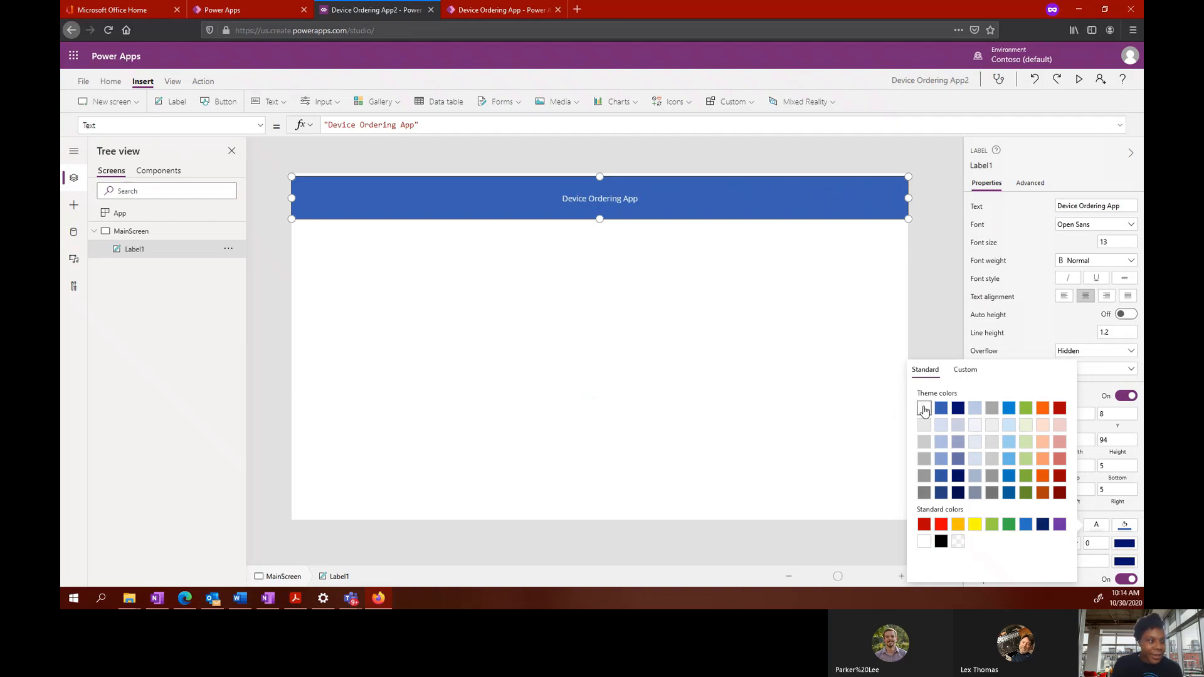
pyautogui.click(519, 309)
# Step: Move the header label up so it sits flush with the screen's upper edge
pyautogui.click(557, 209)
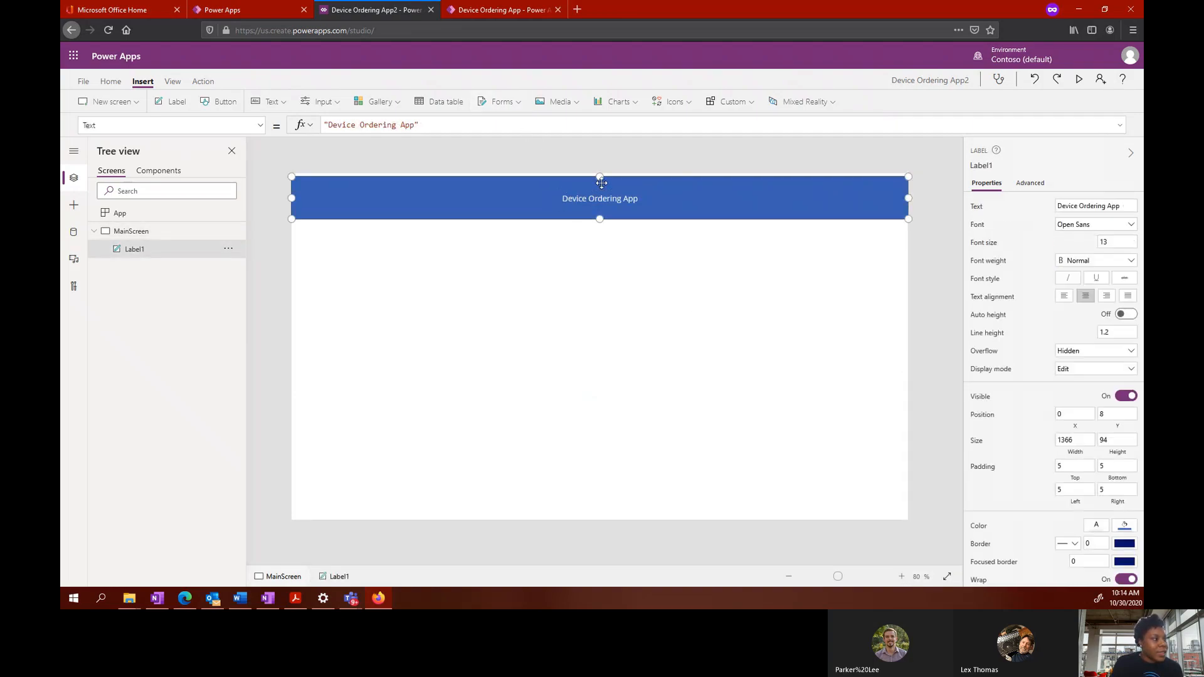
pyautogui.moveTo(605, 177); pyautogui.dragTo(604, 173)
pyautogui.click(618, 301)
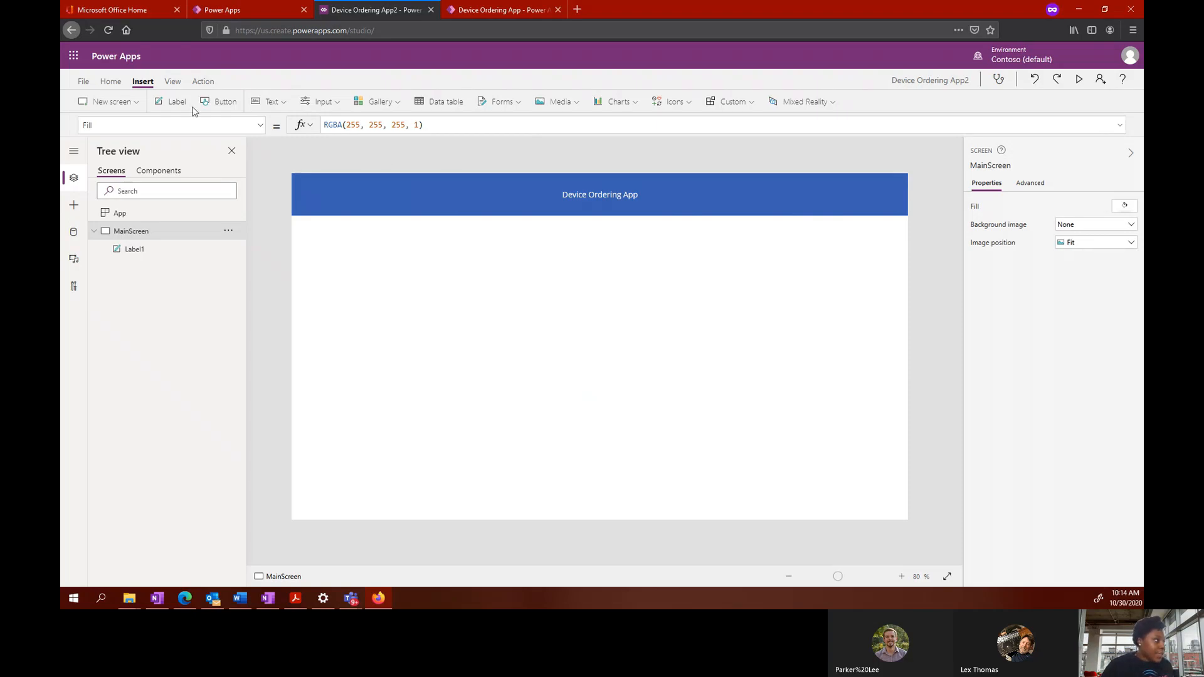
# Step: Insert a second label on MainScreen and set its text formula to "Hello, " & User().FullName
pyautogui.click(172, 102)
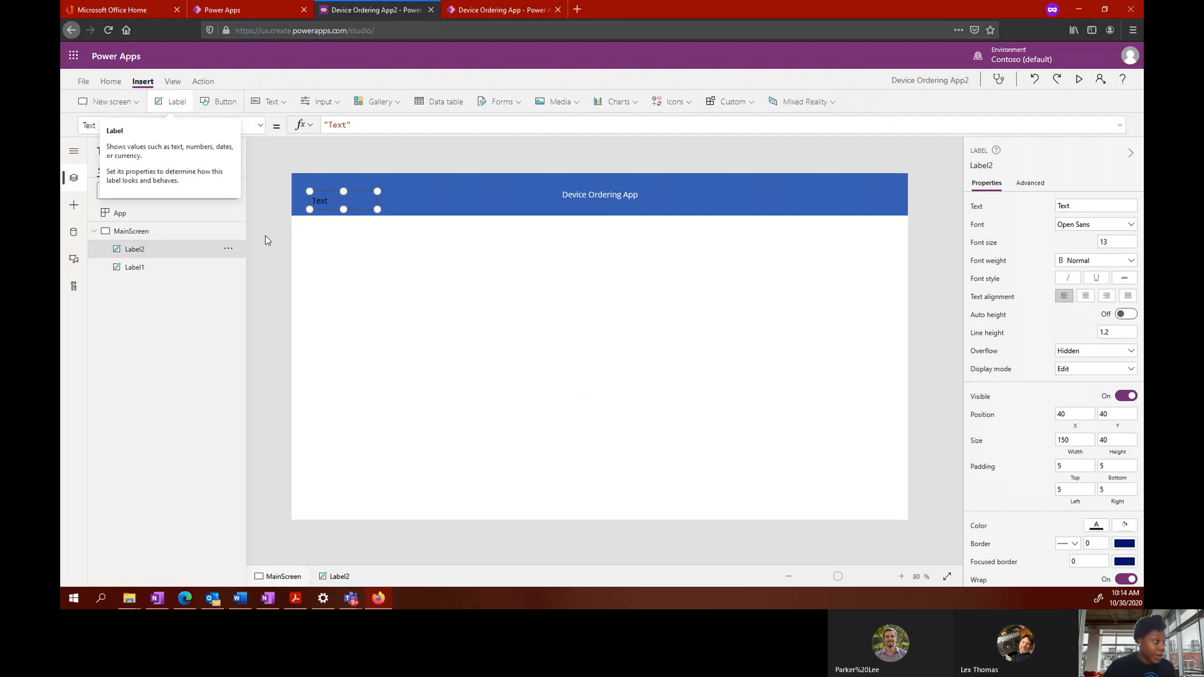
pyautogui.click(342, 125)
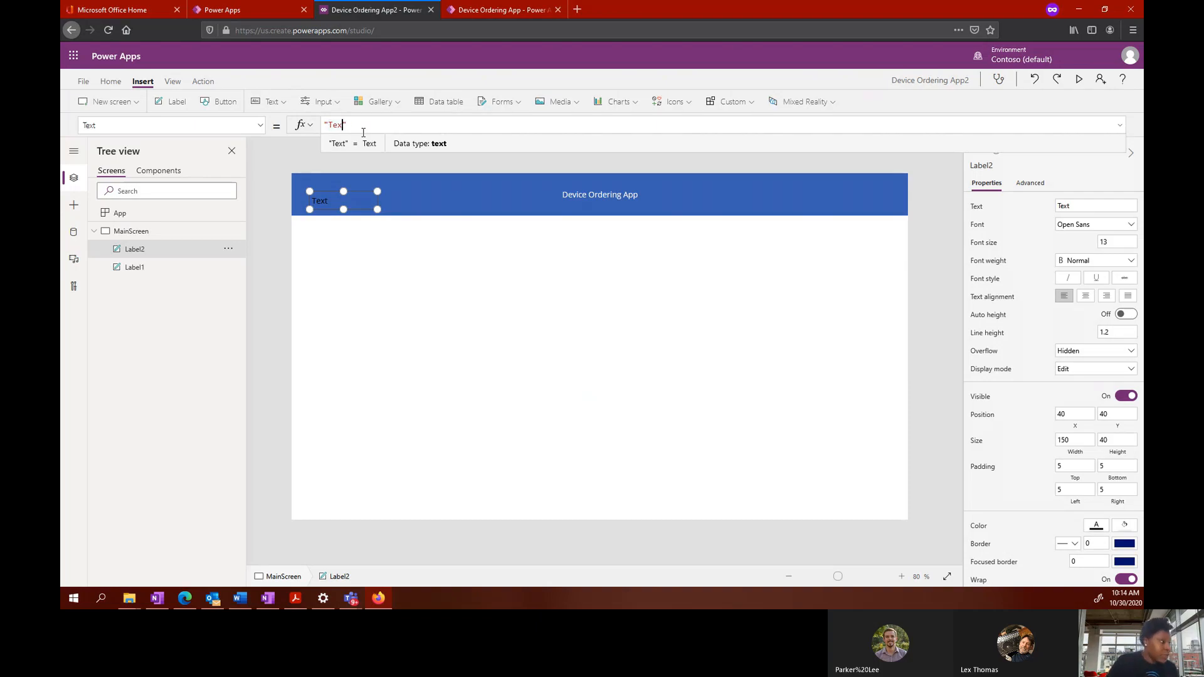
pyautogui.press('BackSpace')
pyautogui.write('Hello,')
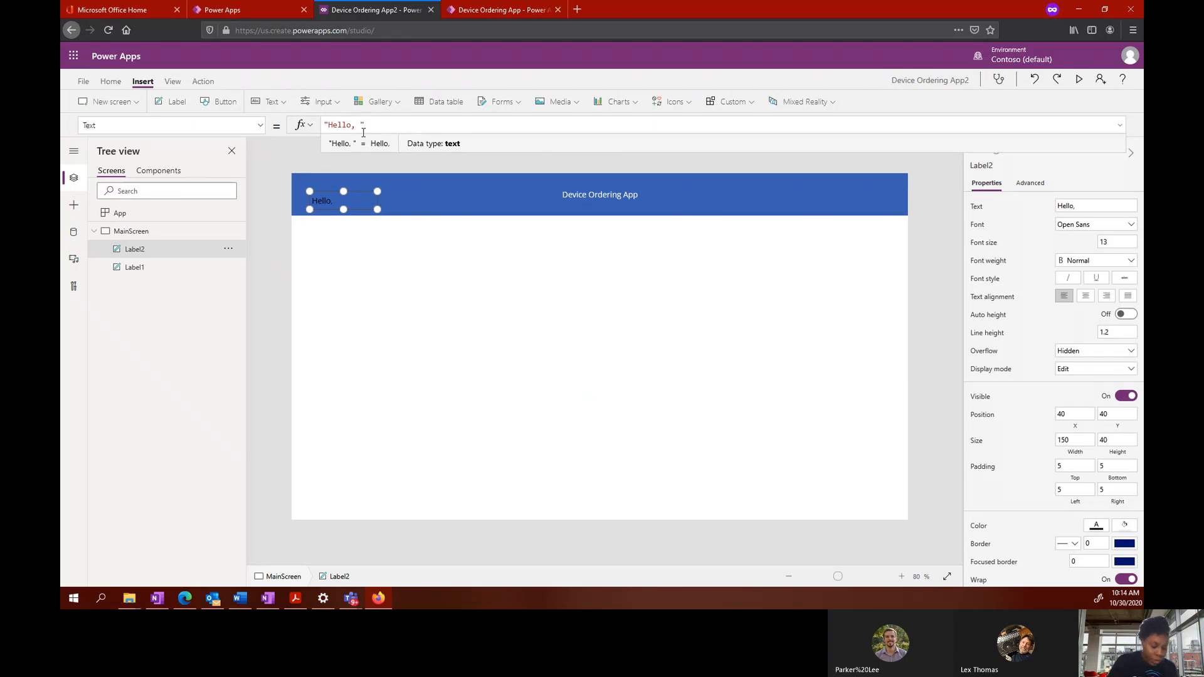
pyautogui.write('& ')
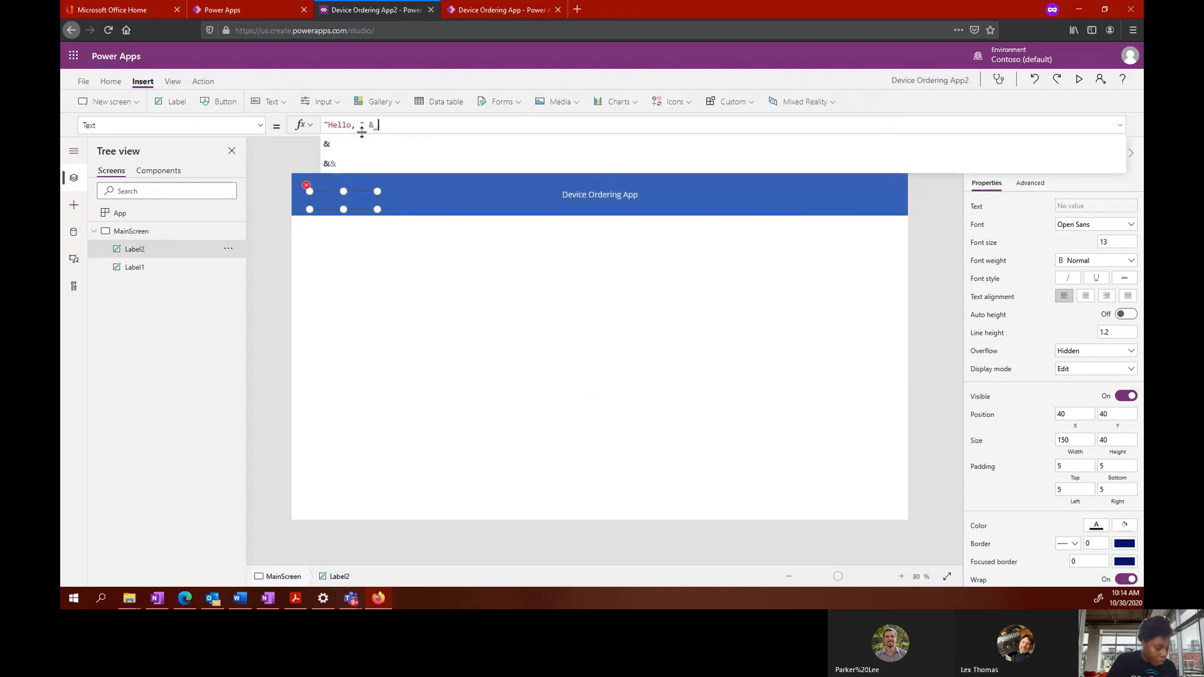
pyautogui.write('User')
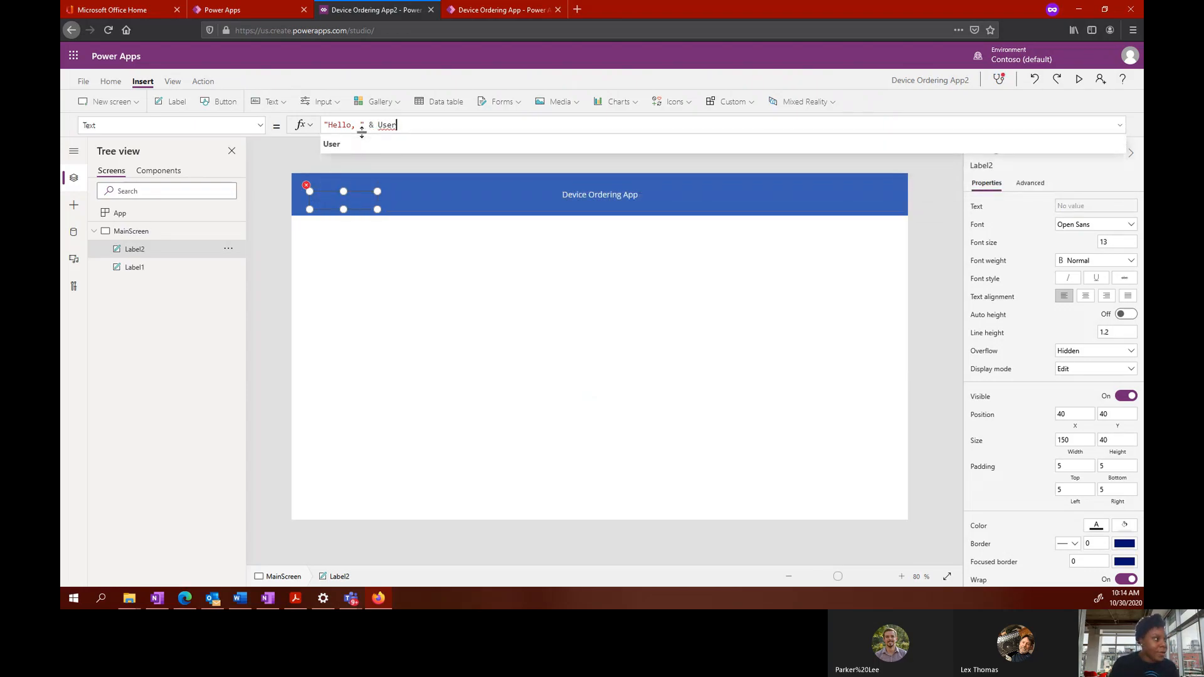
pyautogui.click(370, 143)
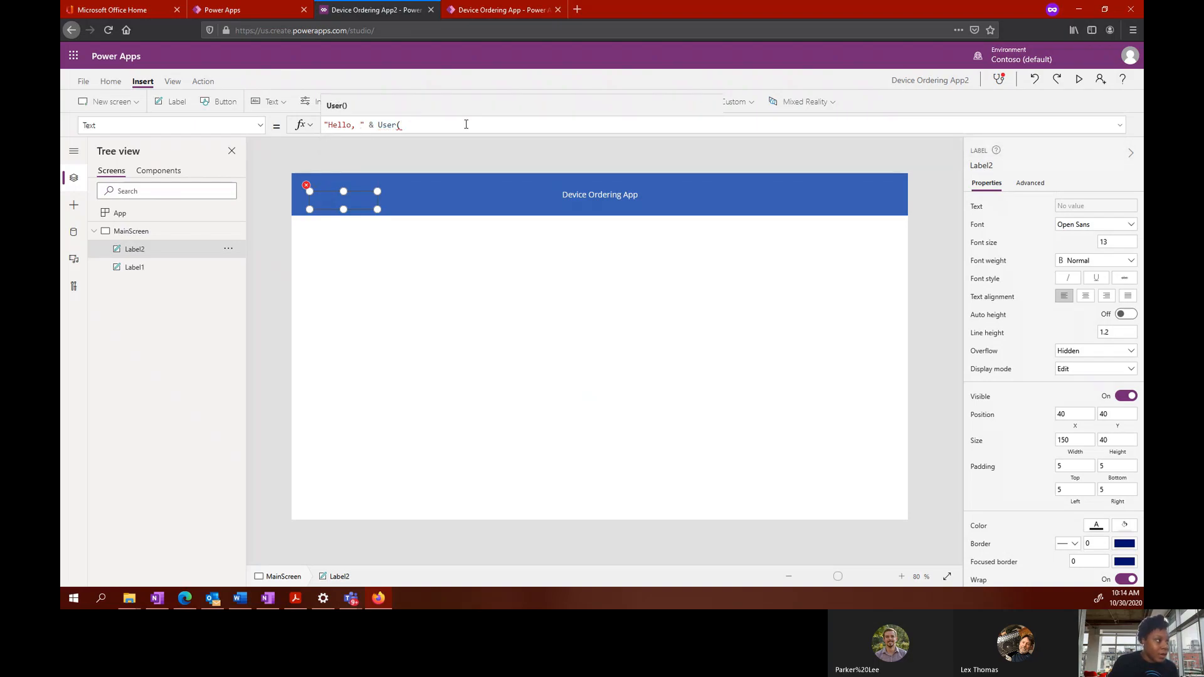
pyautogui.write(').Fi')
pyautogui.press('BackSpace')
pyautogui.write('Name')
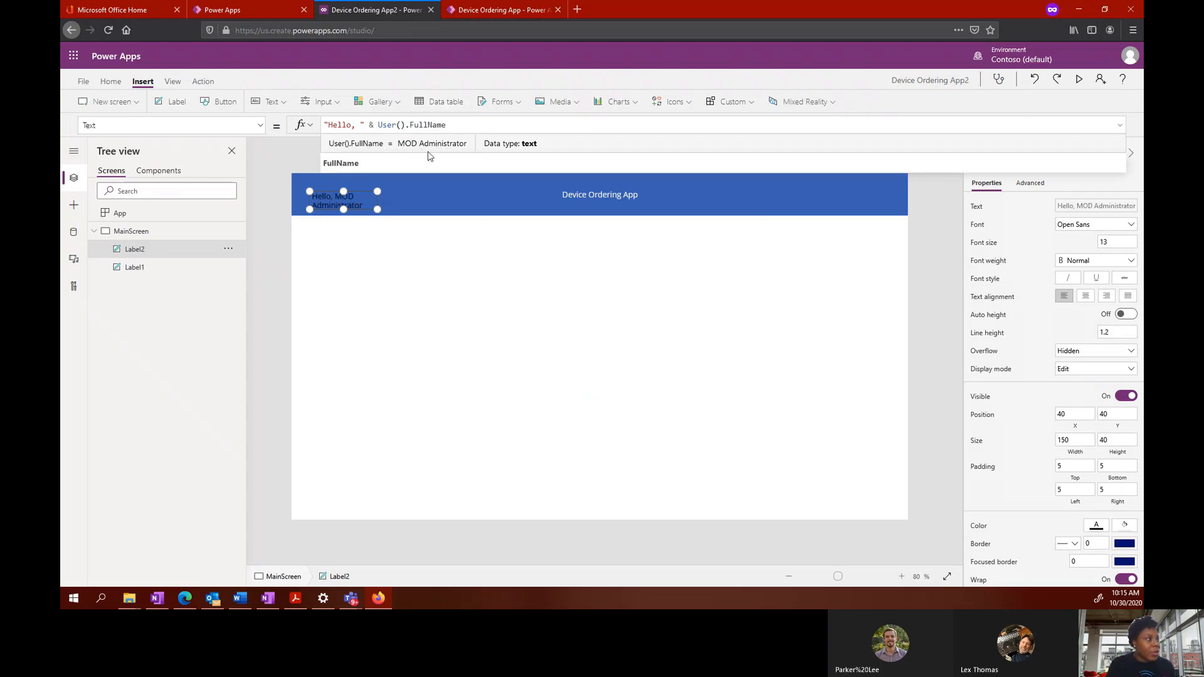
pyautogui.click(478, 244)
# Step: Set the greeting label's text color to white
pyautogui.click(341, 203)
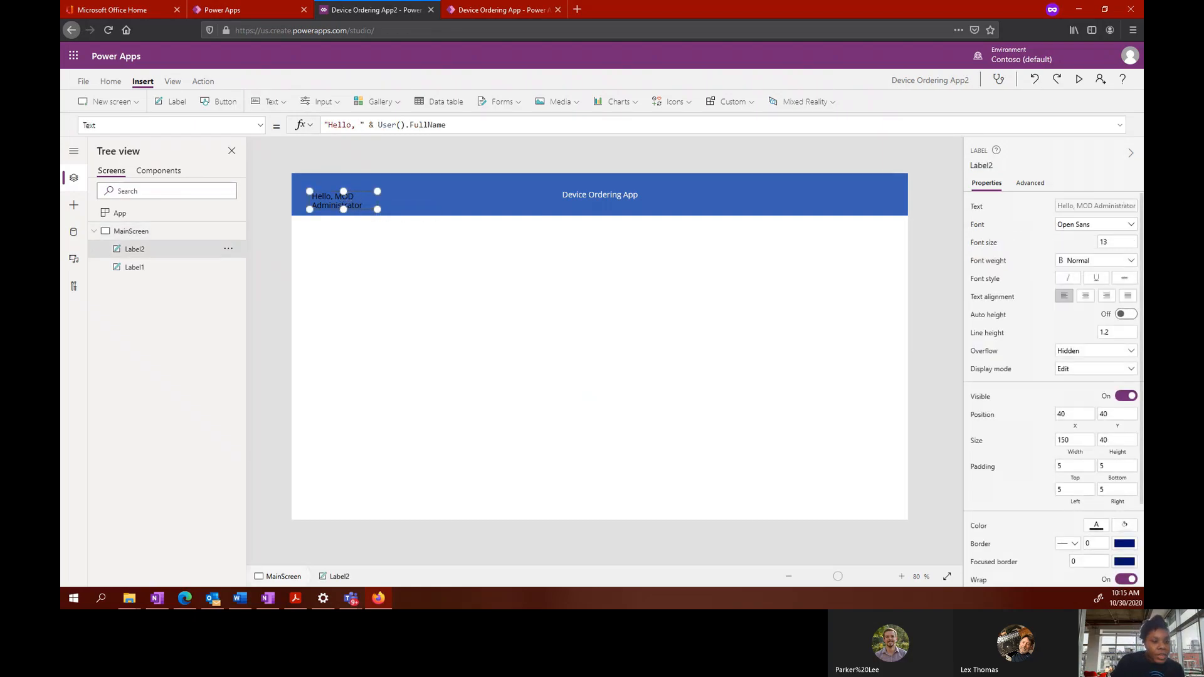
pyautogui.click(1096, 526)
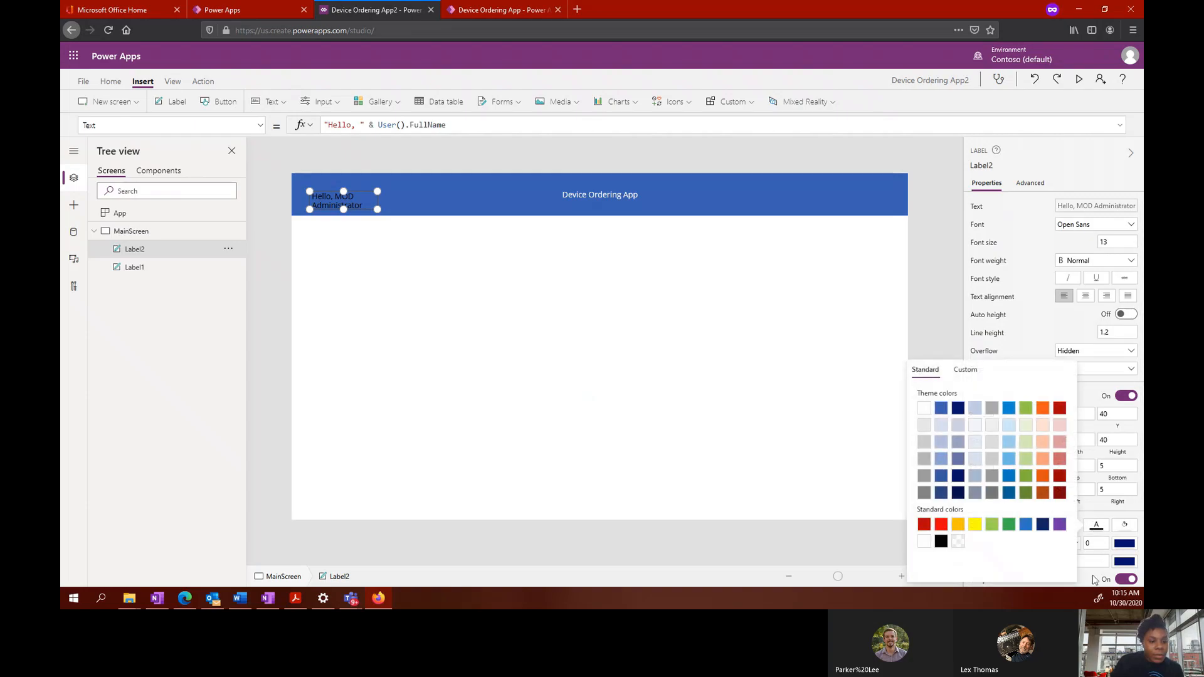
pyautogui.click(924, 408)
pyautogui.click(346, 218)
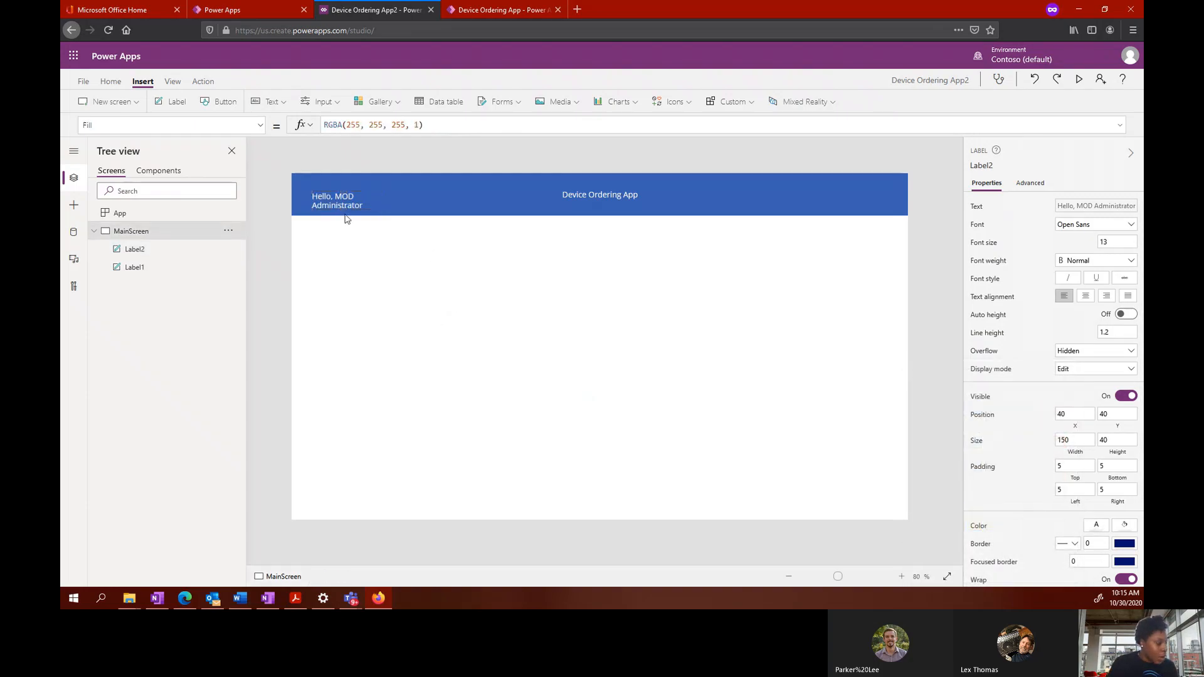
# Step: Move the greeting label to the right end of the blue header, at about X 1216, Y 27
pyautogui.click(343, 193)
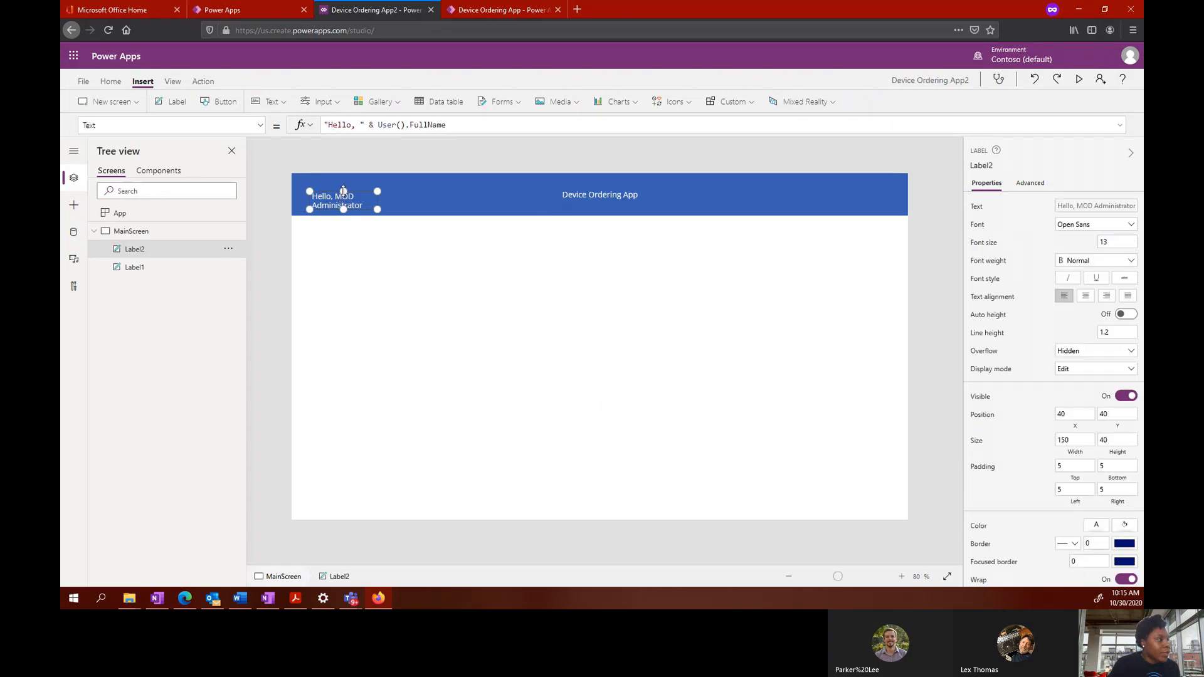
pyautogui.moveTo(335, 193); pyautogui.dragTo(888, 187)
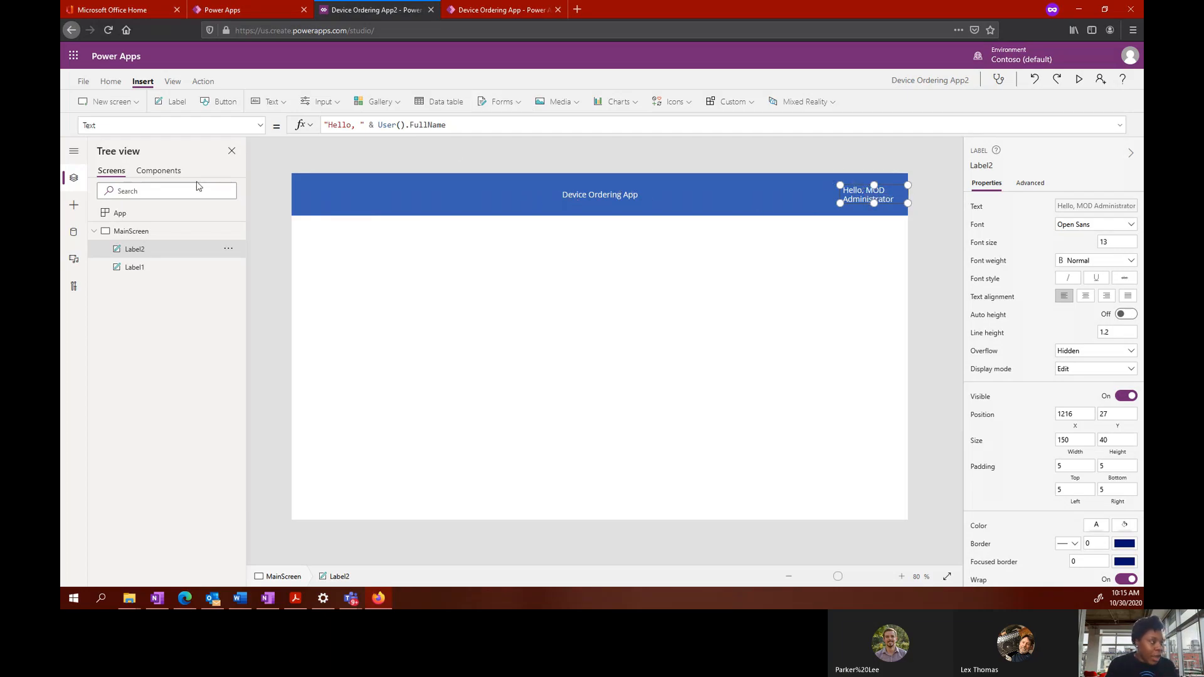
# Step: Save the app to the cloud as Device Ordering App2 and return to the MainScreen canvas
pyautogui.click(88, 83)
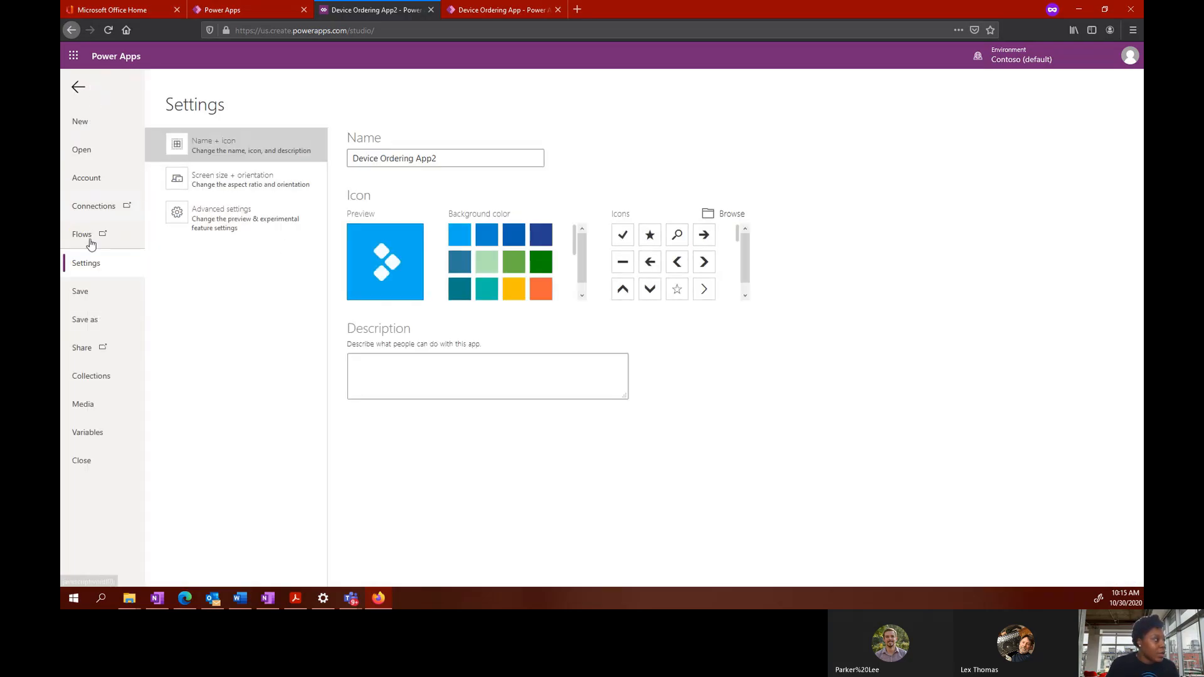
pyautogui.click(99, 297)
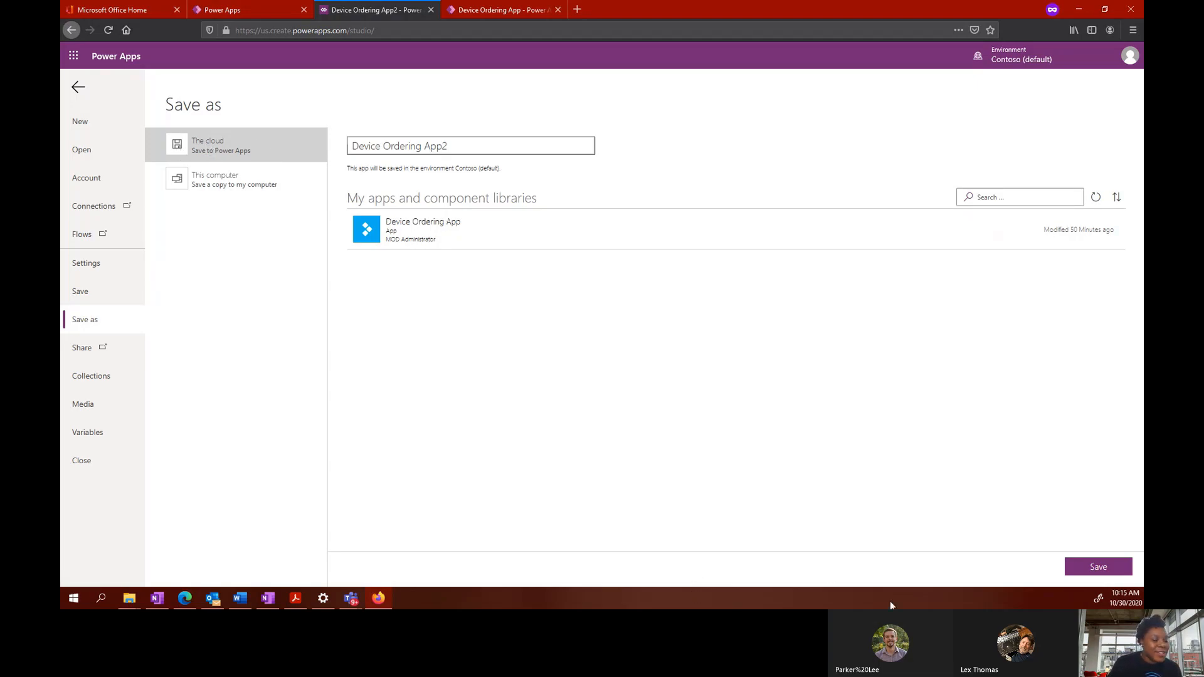
pyautogui.click(1080, 571)
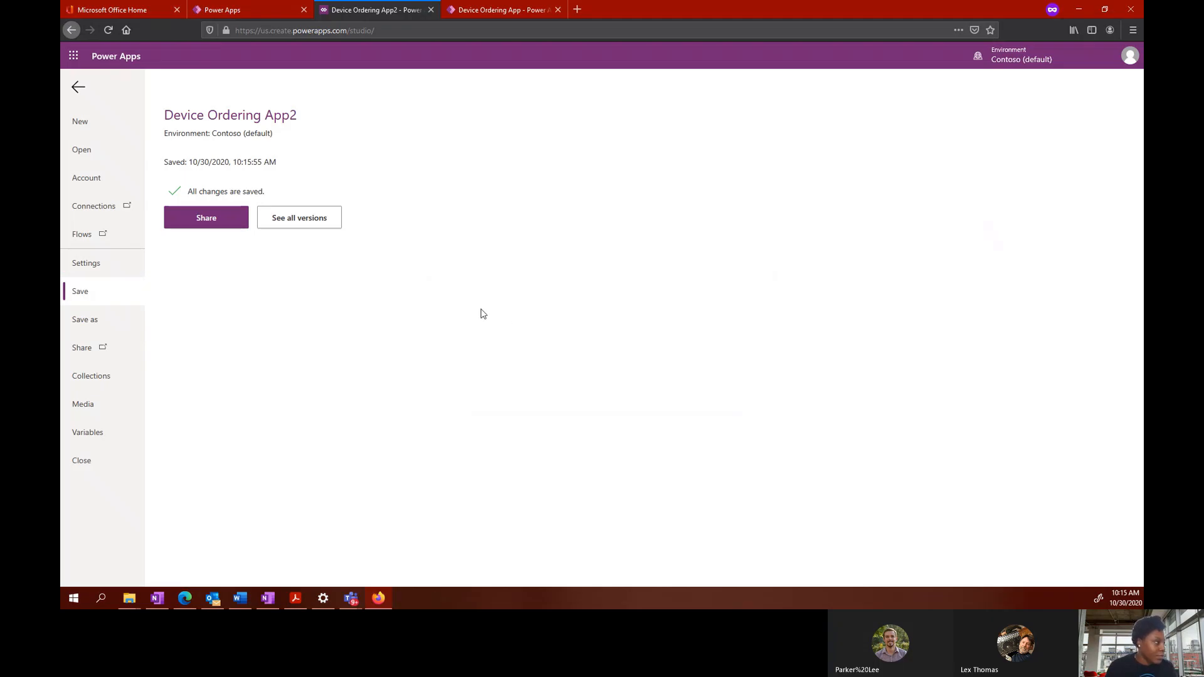
pyautogui.click(78, 87)
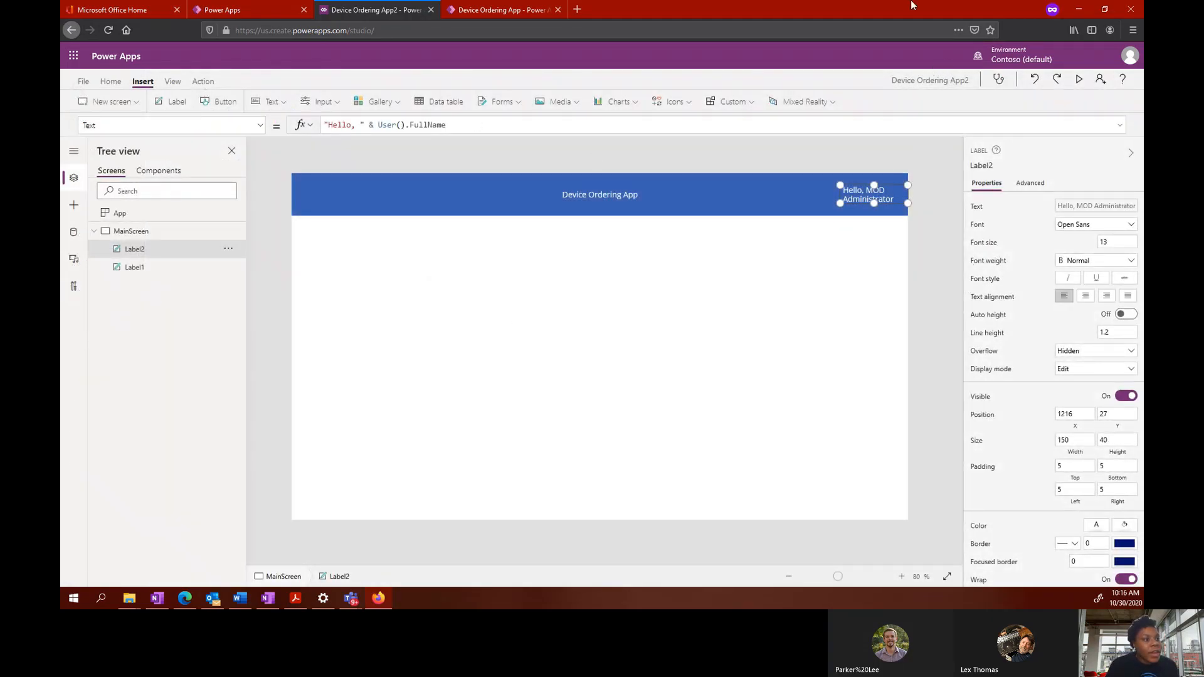
# Step: Review the issue categories in the App checker and close it
pyautogui.click(1001, 80)
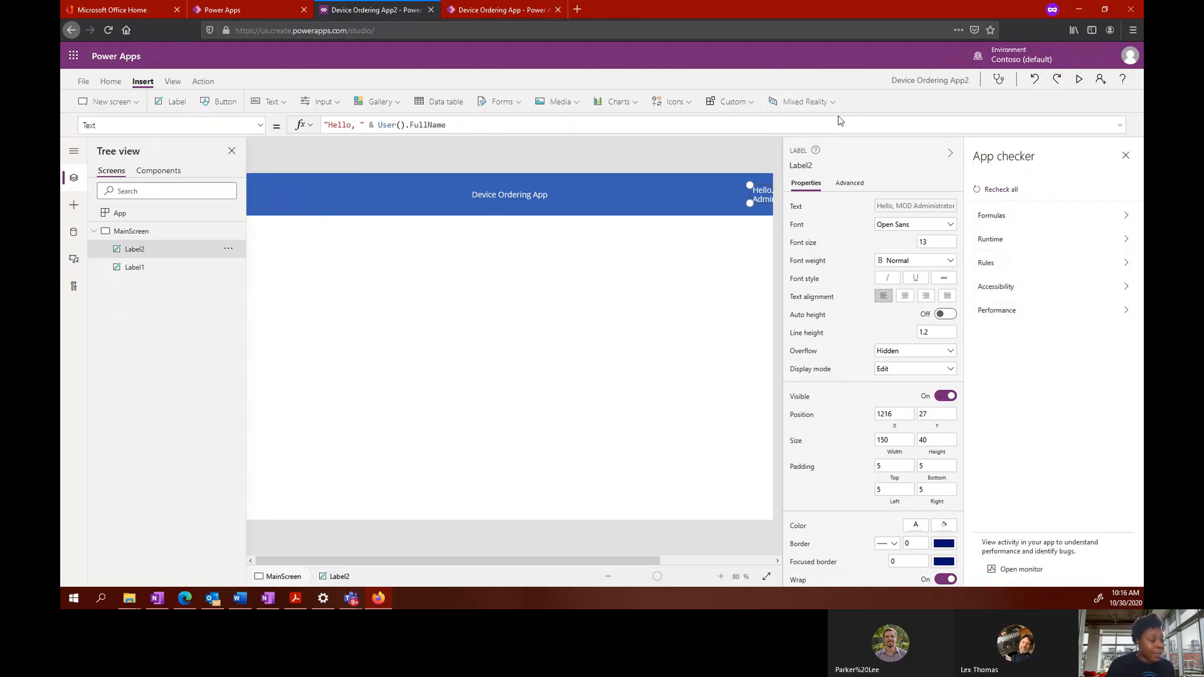
pyautogui.click(1124, 157)
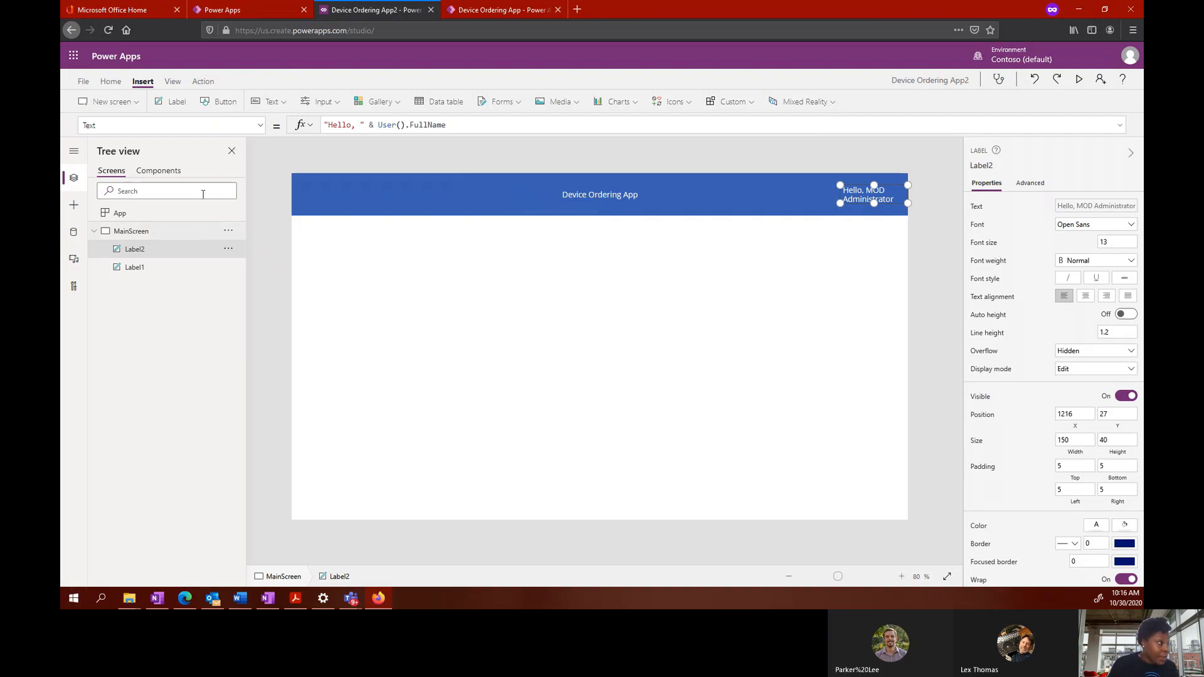
# Step: Insert a horizontal gallery on MainScreen and place it below the header at about X 363, Y 193
pyautogui.click(375, 102)
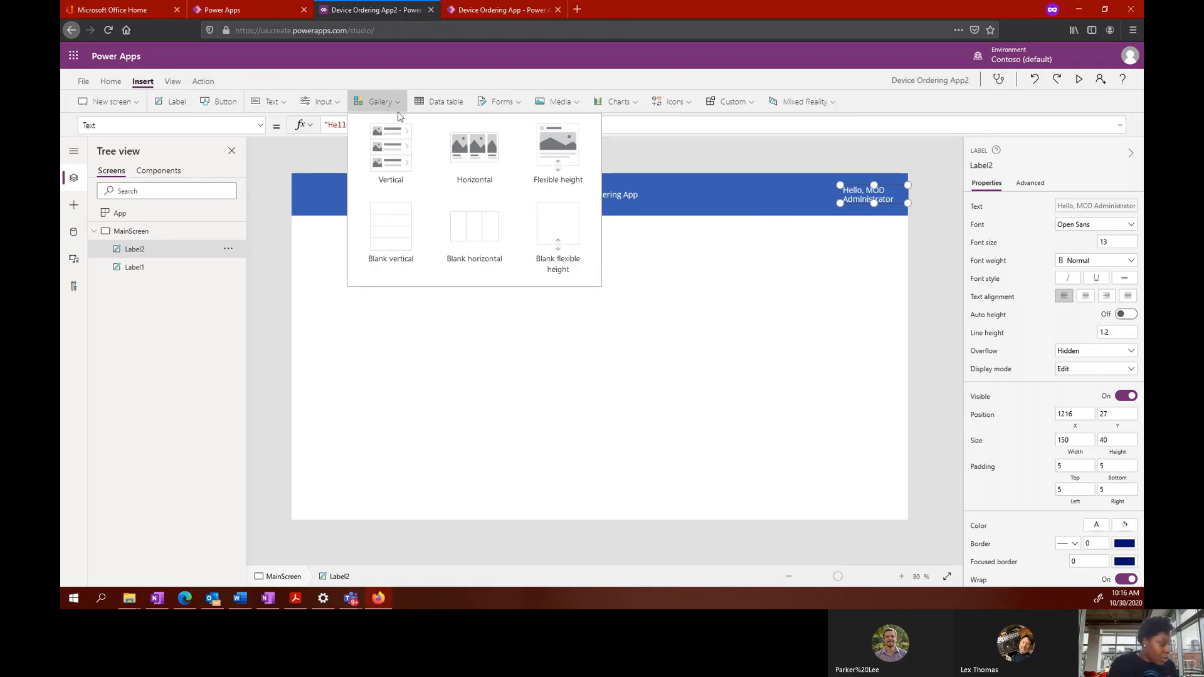
pyautogui.click(487, 168)
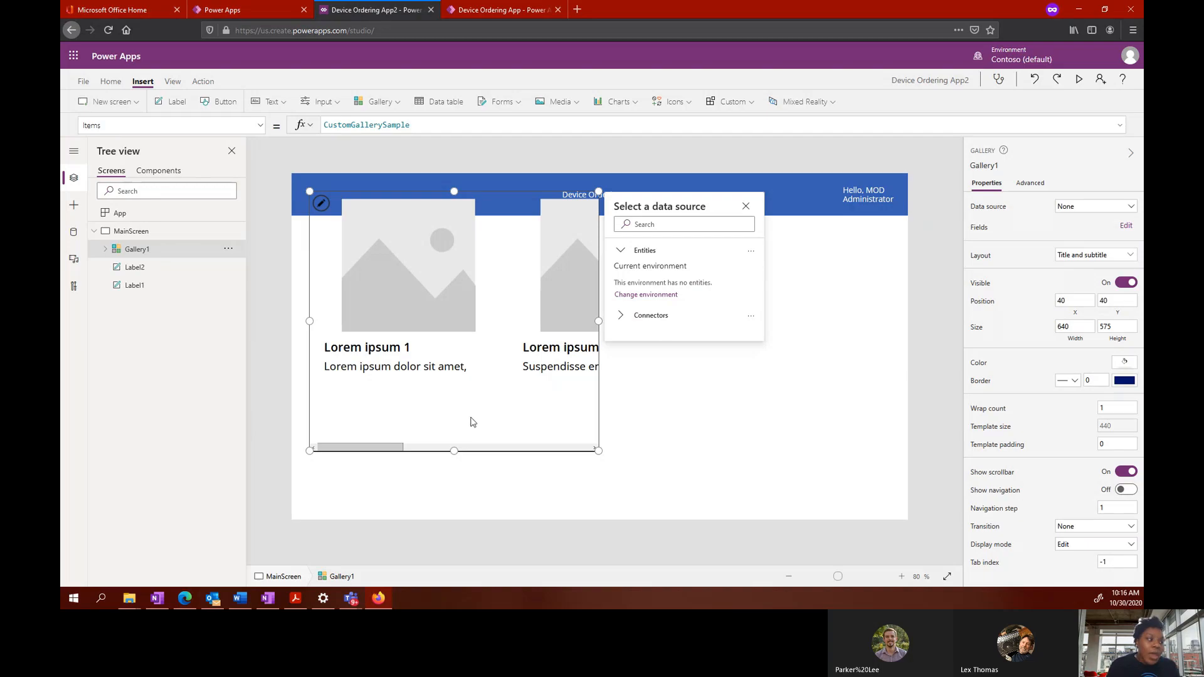
pyautogui.click(401, 384)
pyautogui.click(380, 353)
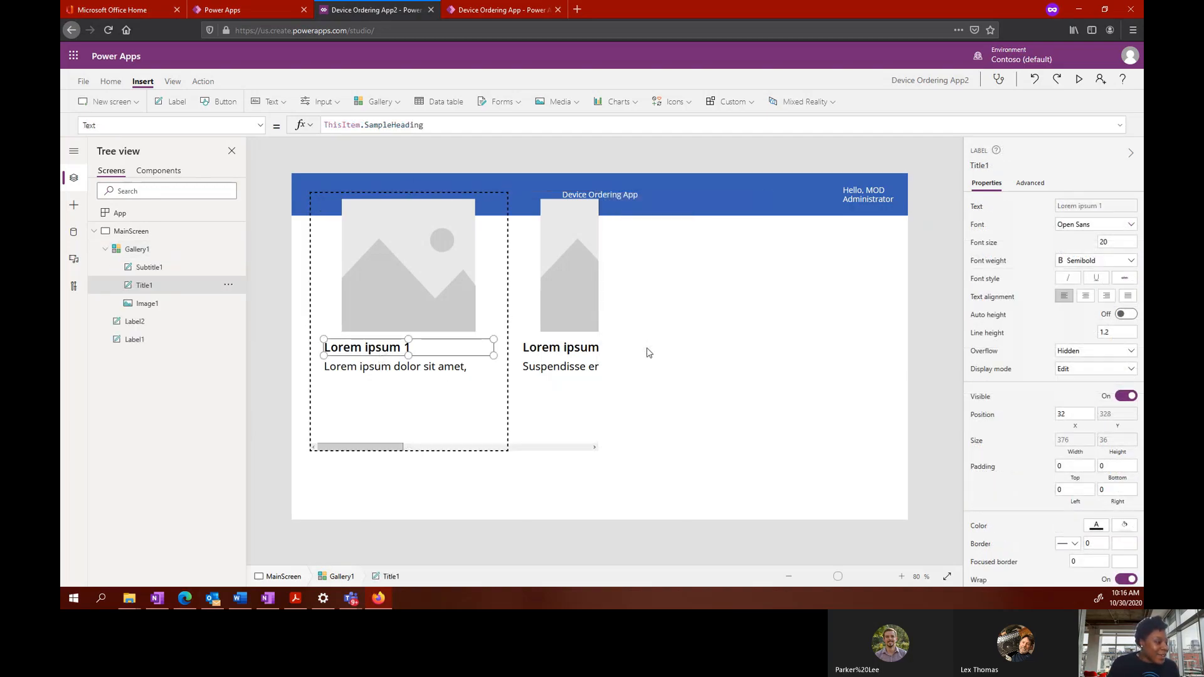
pyautogui.click(412, 198)
pyautogui.moveTo(412, 199); pyautogui.dragTo(569, 266)
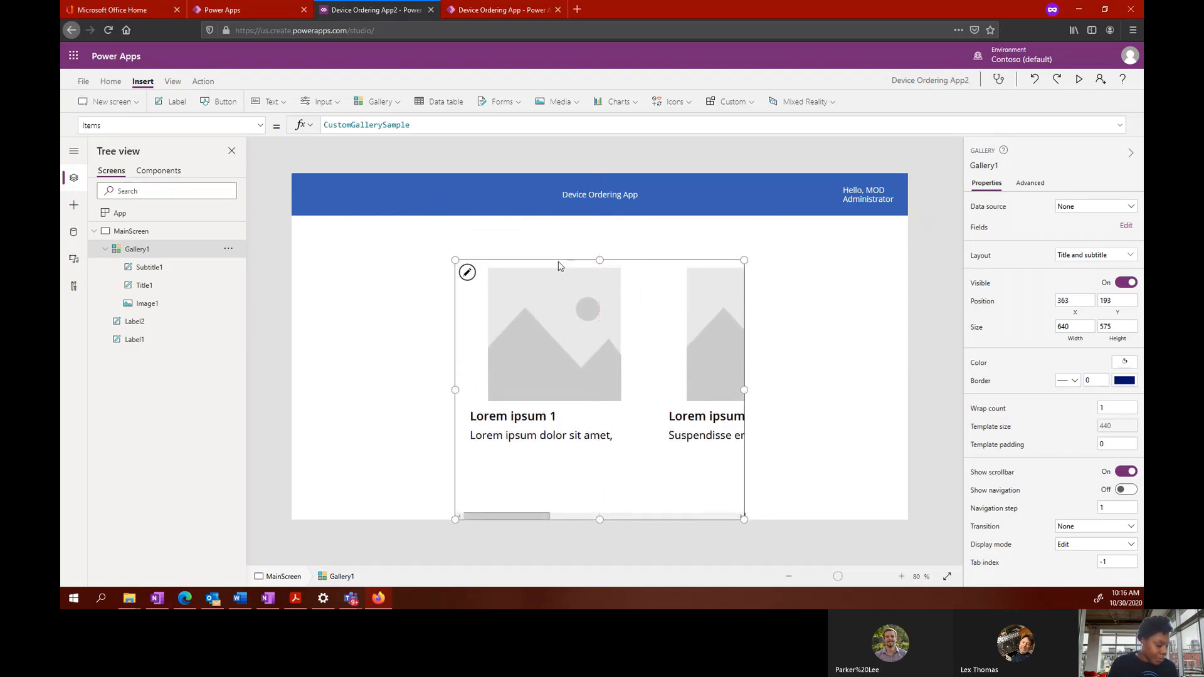
# Step: Choose the Import from Excel connector as the gallery's data source
pyautogui.click(1077, 212)
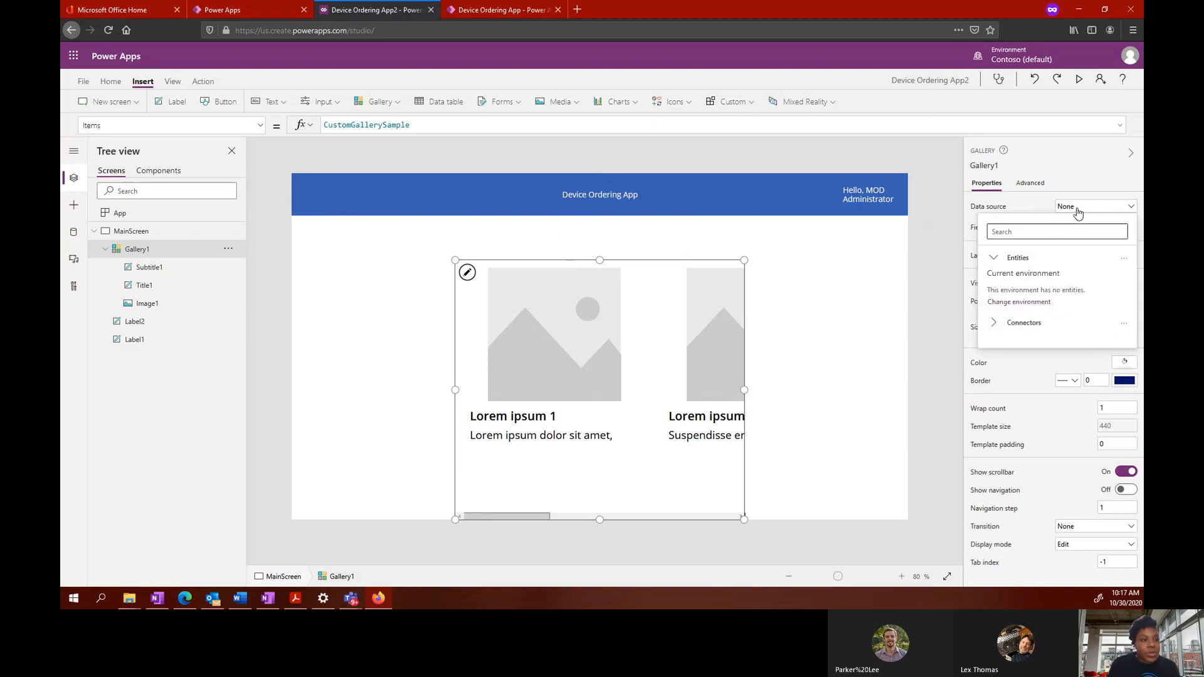
pyautogui.click(1040, 234)
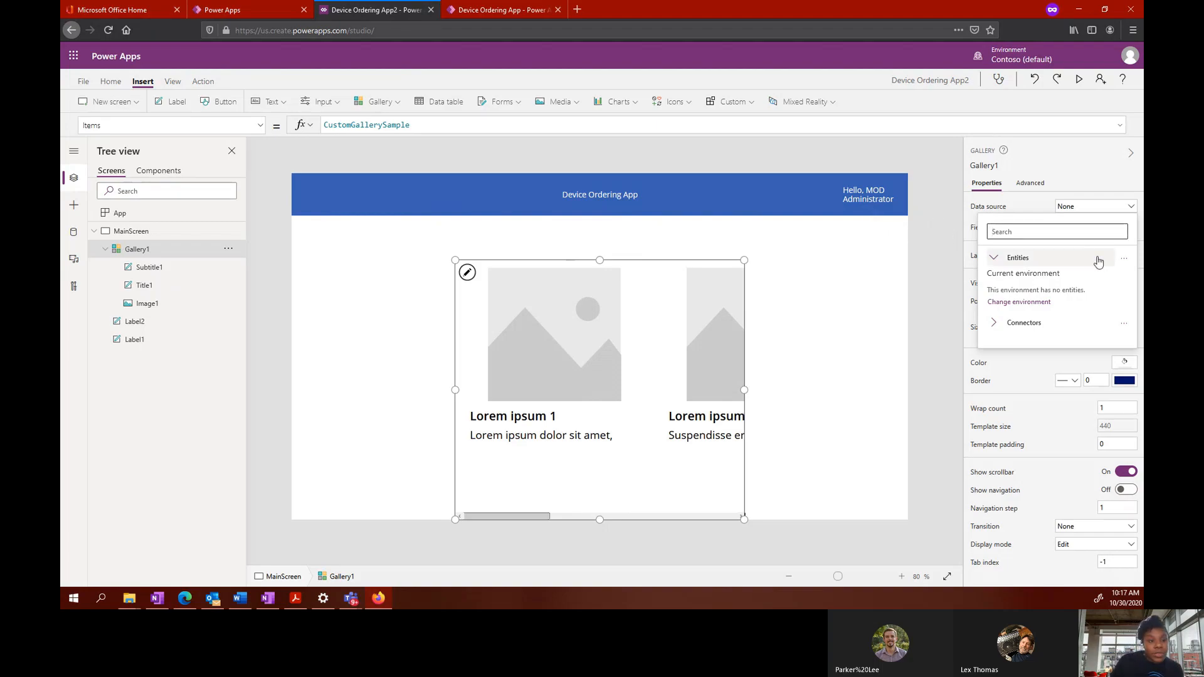
pyautogui.click(1124, 259)
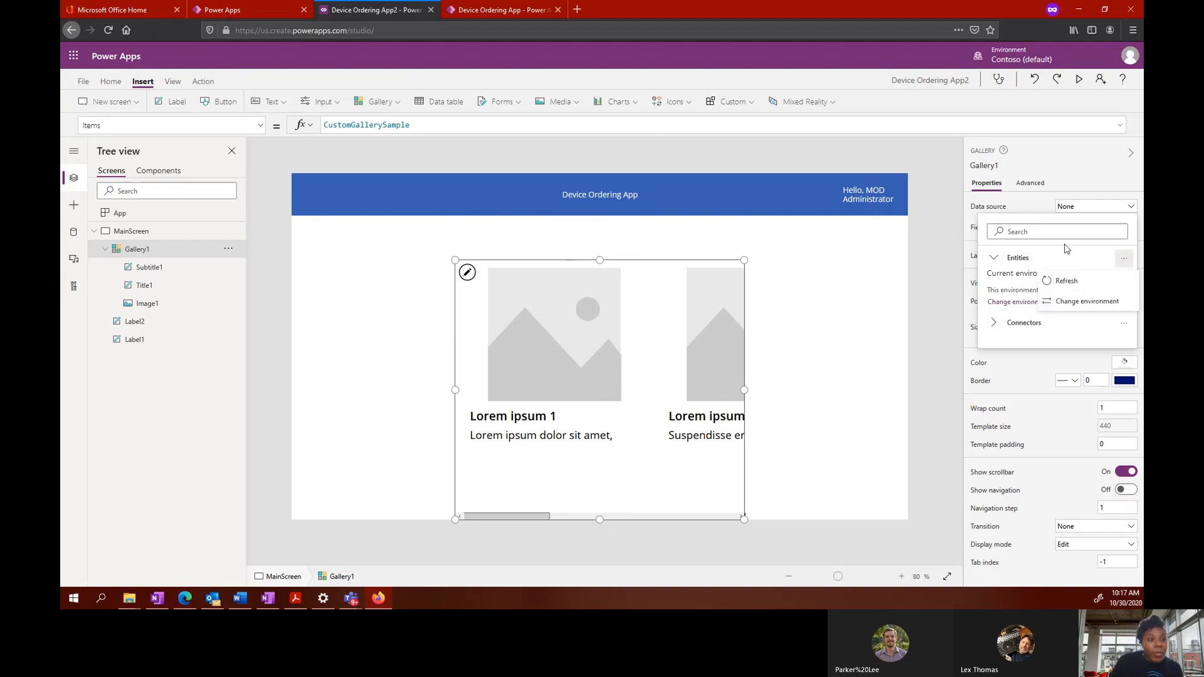
pyautogui.click(1038, 234)
pyautogui.click(1040, 233)
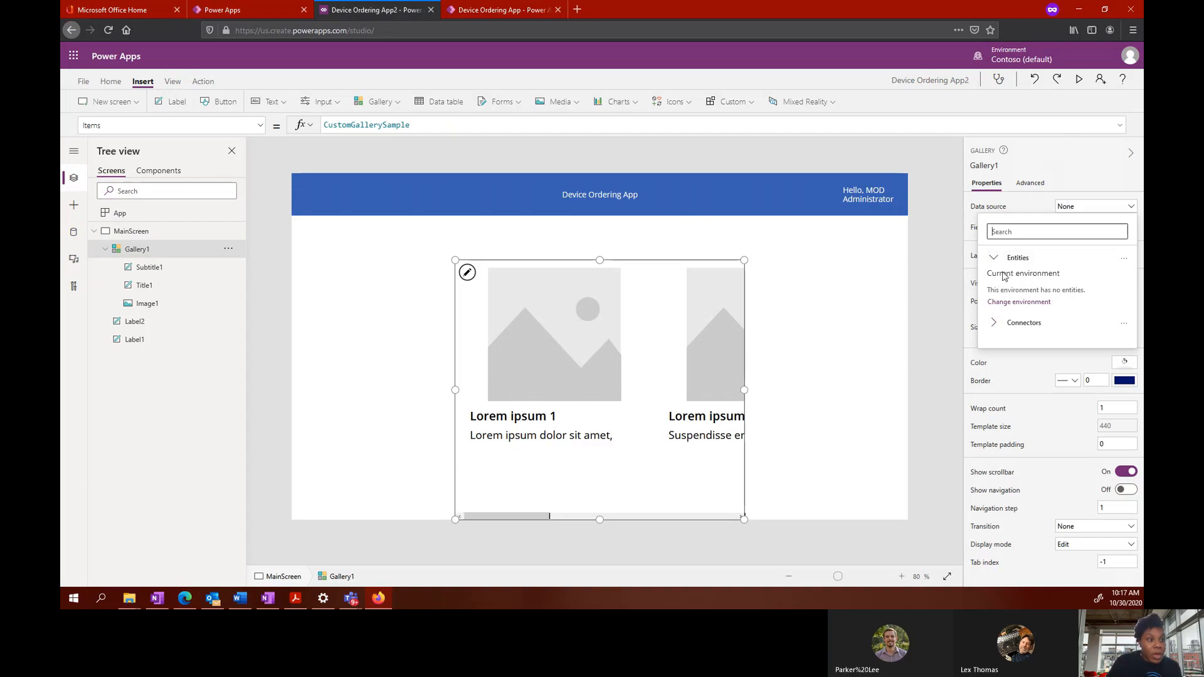
pyautogui.click(993, 324)
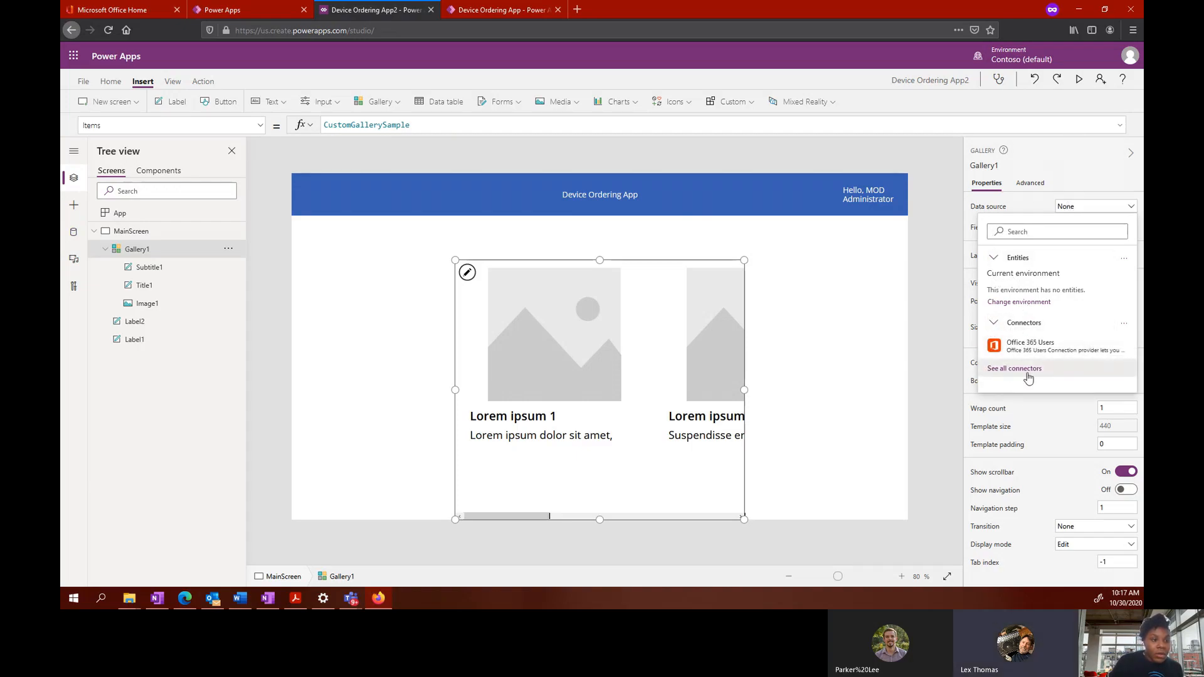
pyautogui.click(1032, 370)
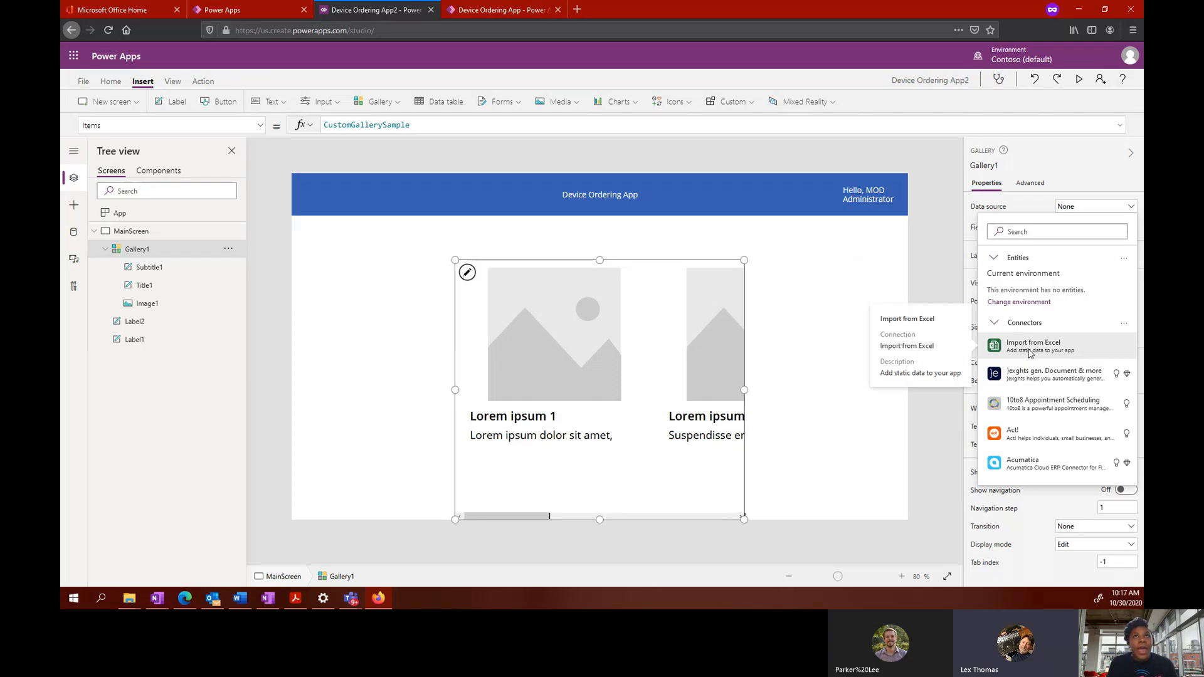
pyautogui.click(1035, 353)
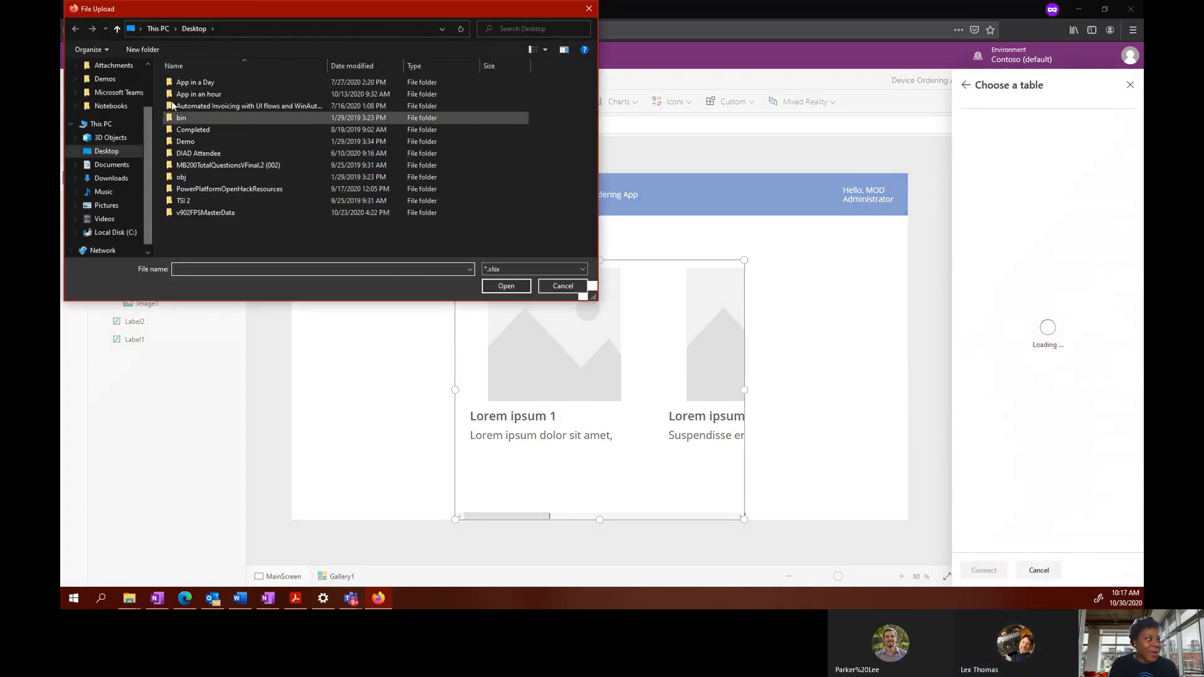
# Step: Import the Device-Order-Data workbook from the desktop's App in a Day folder and connect its Devices and Manufacturers tables
pyautogui.doubleClick(216, 83)
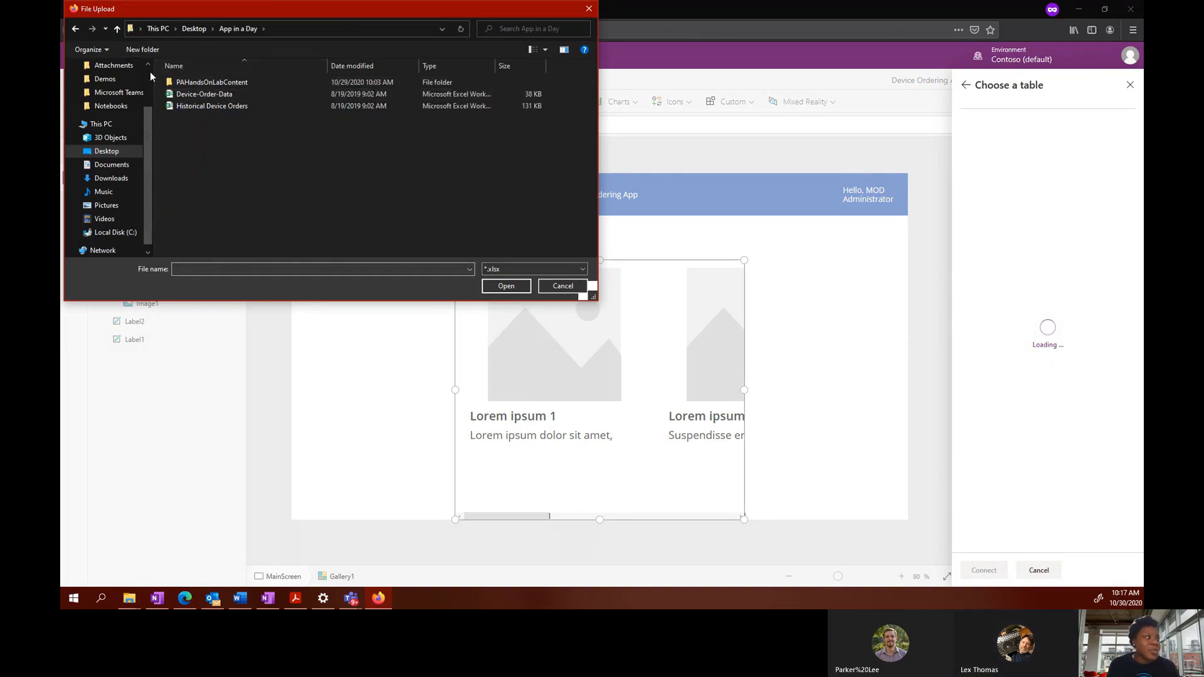
pyautogui.click(209, 95)
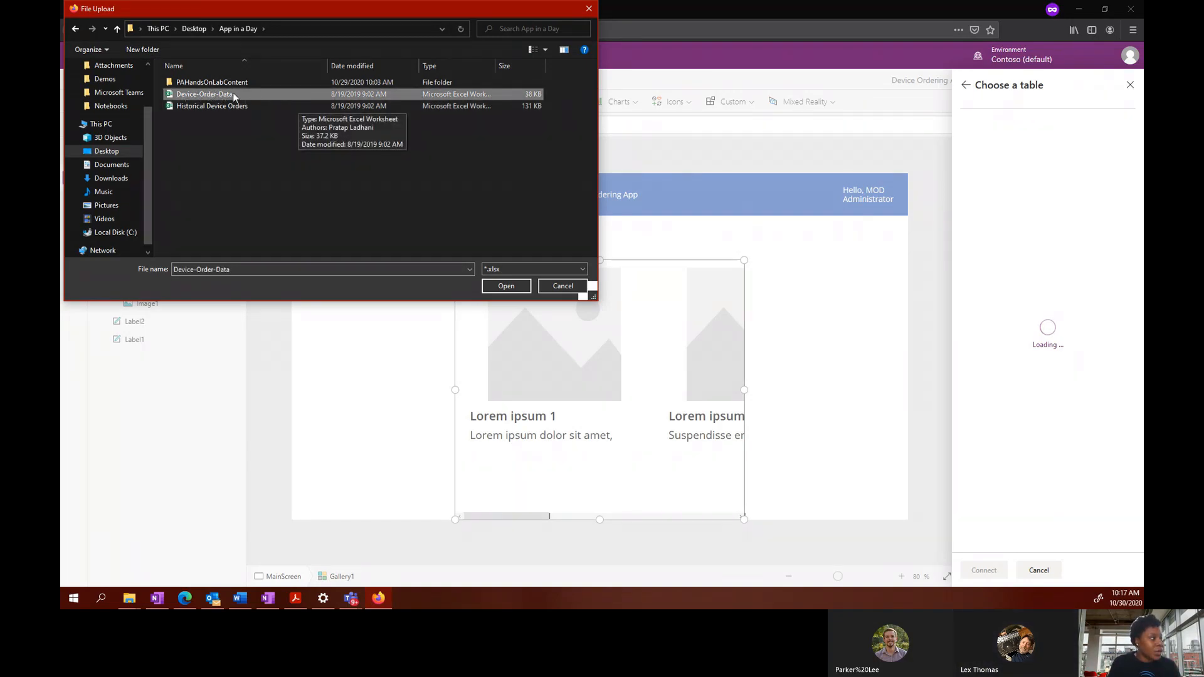
pyautogui.click(506, 285)
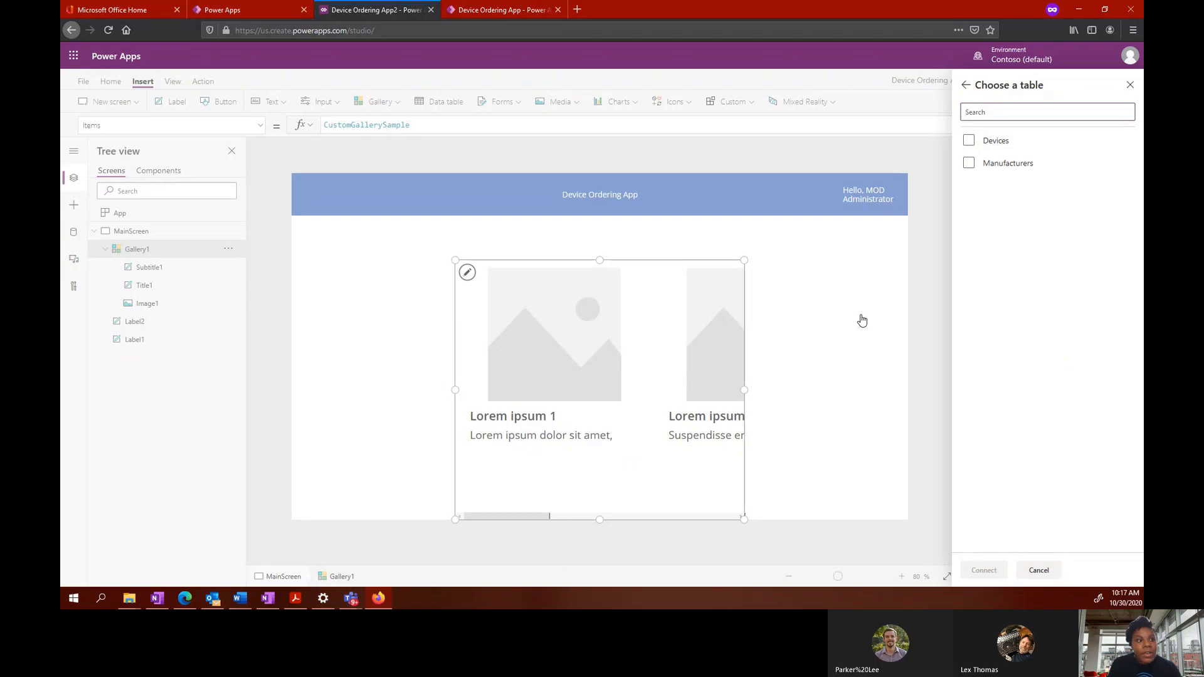
pyautogui.click(968, 140)
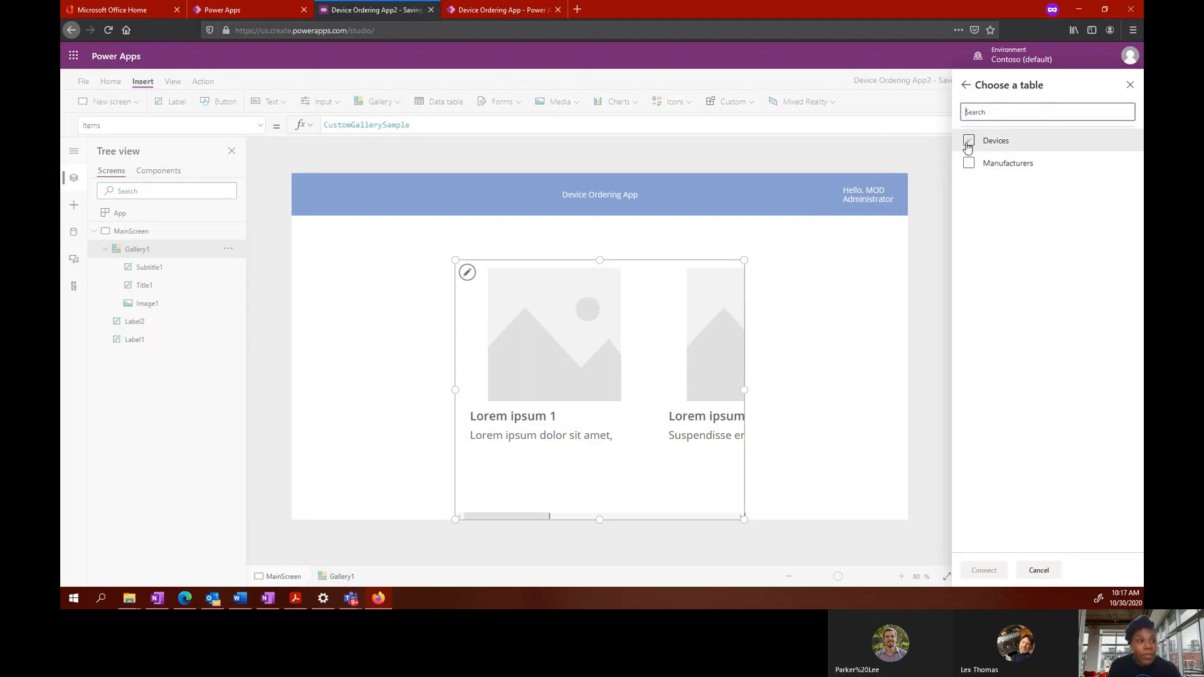
pyautogui.click(968, 164)
pyautogui.click(994, 571)
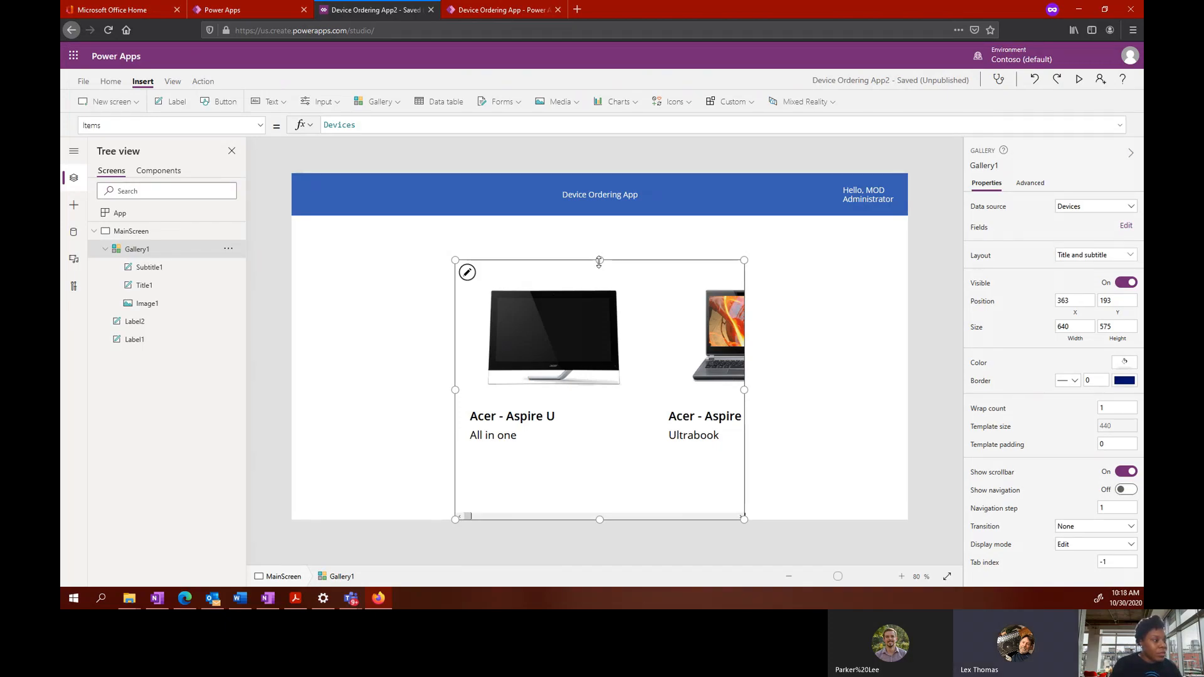
# Step: Bring up the Device-Order-Data workbook in Excel, maximize its window and remove the recovered files from Document Recovery
pyautogui.click(94, 600)
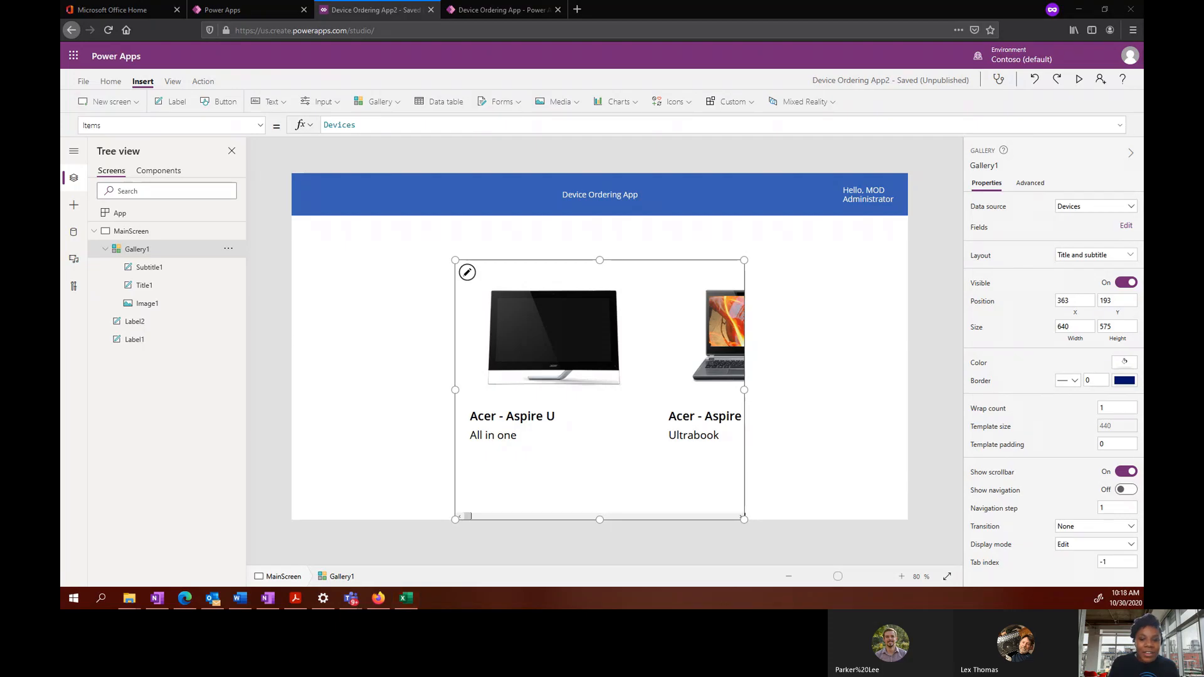
pyautogui.moveTo(1142, 28); pyautogui.dragTo(581, 23)
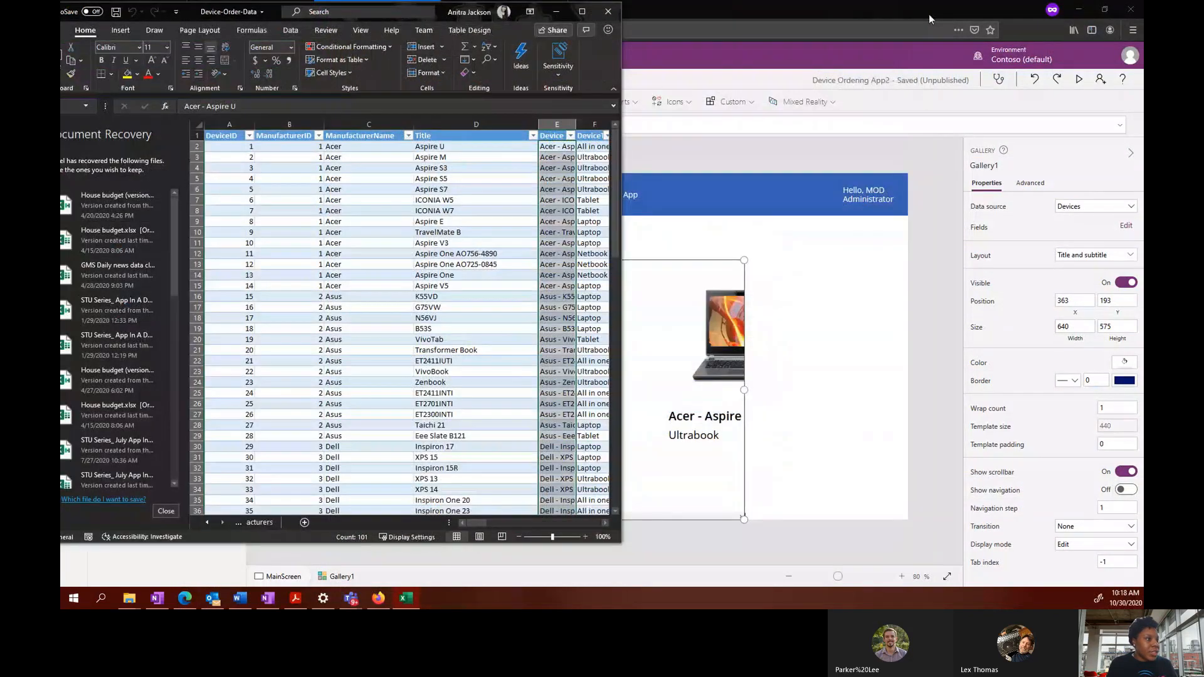
pyautogui.click(582, 11)
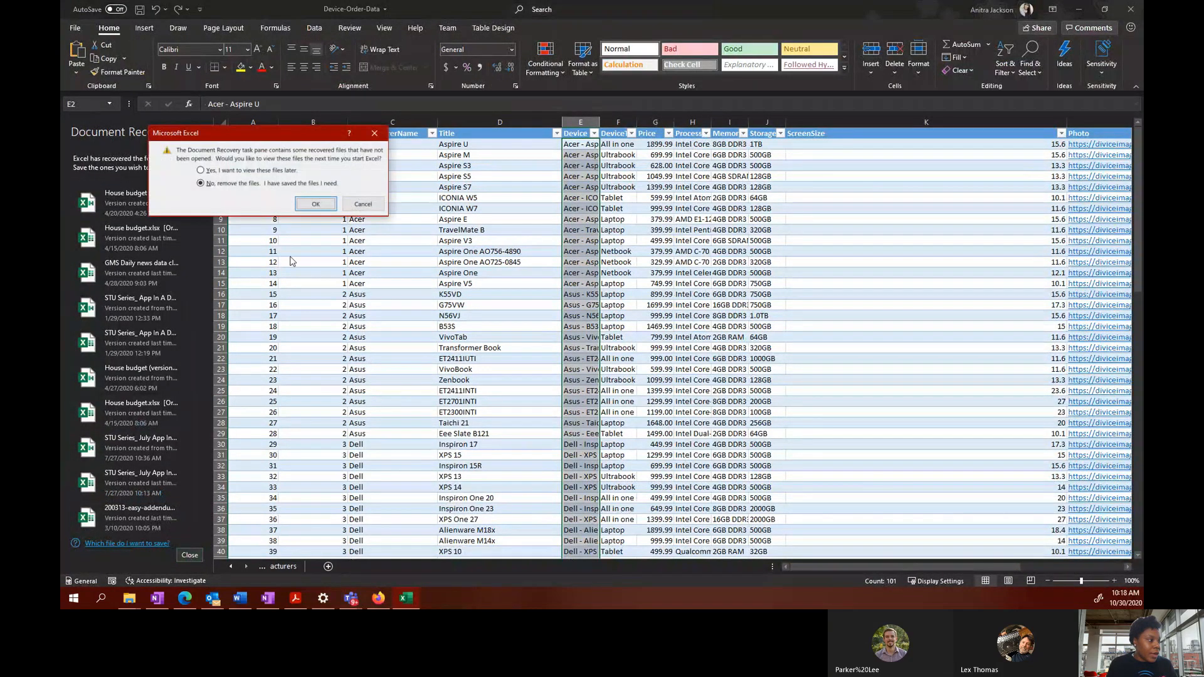
pyautogui.click(315, 204)
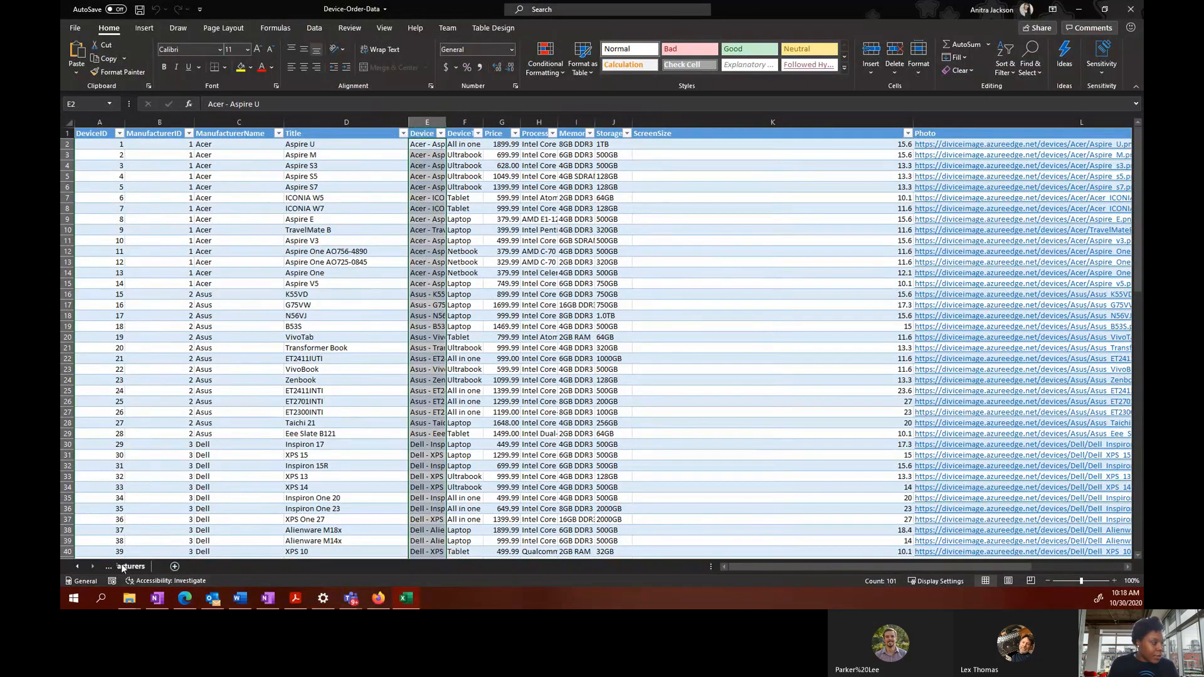
# Step: Examine the Devices sheet and its Title column in Excel, and return to the Power Apps gallery
pyautogui.click(125, 567)
pyautogui.click(109, 566)
pyautogui.click(134, 567)
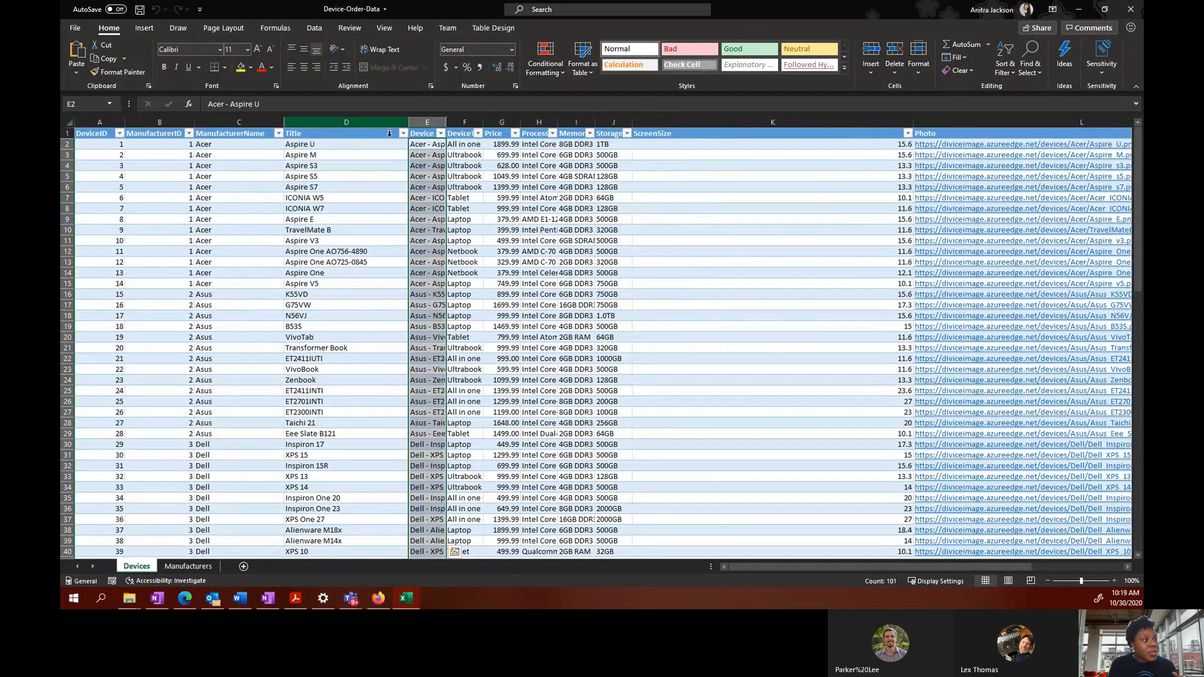
pyautogui.click(323, 197)
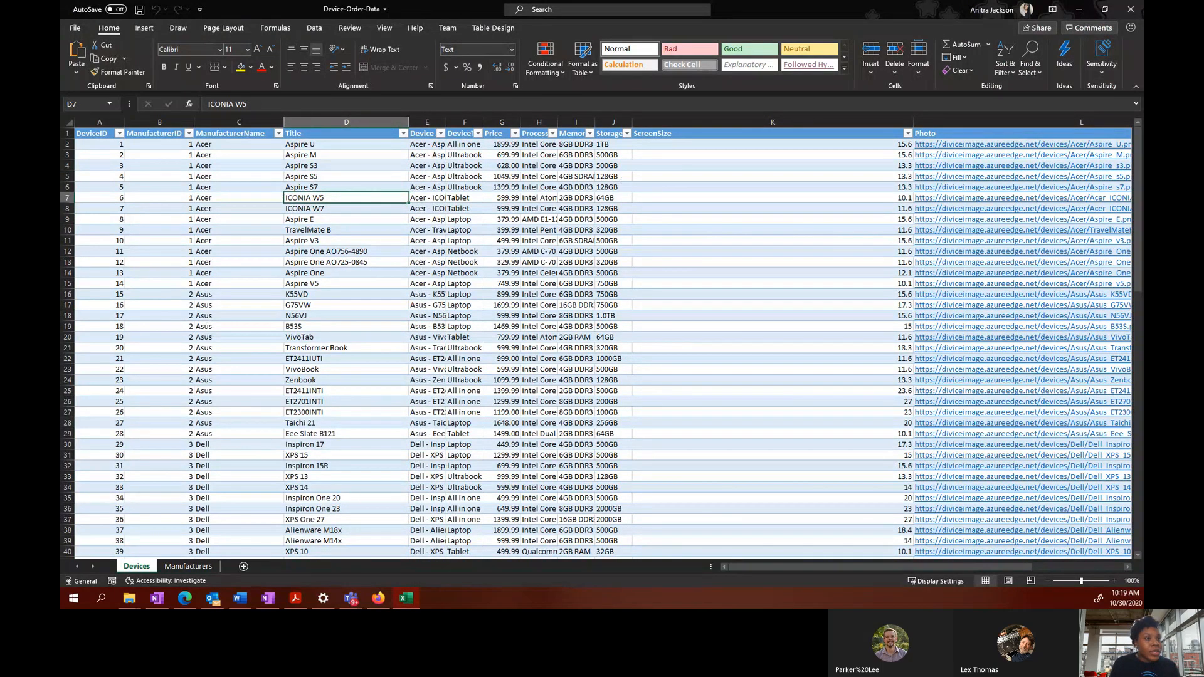
pyautogui.click(1078, 9)
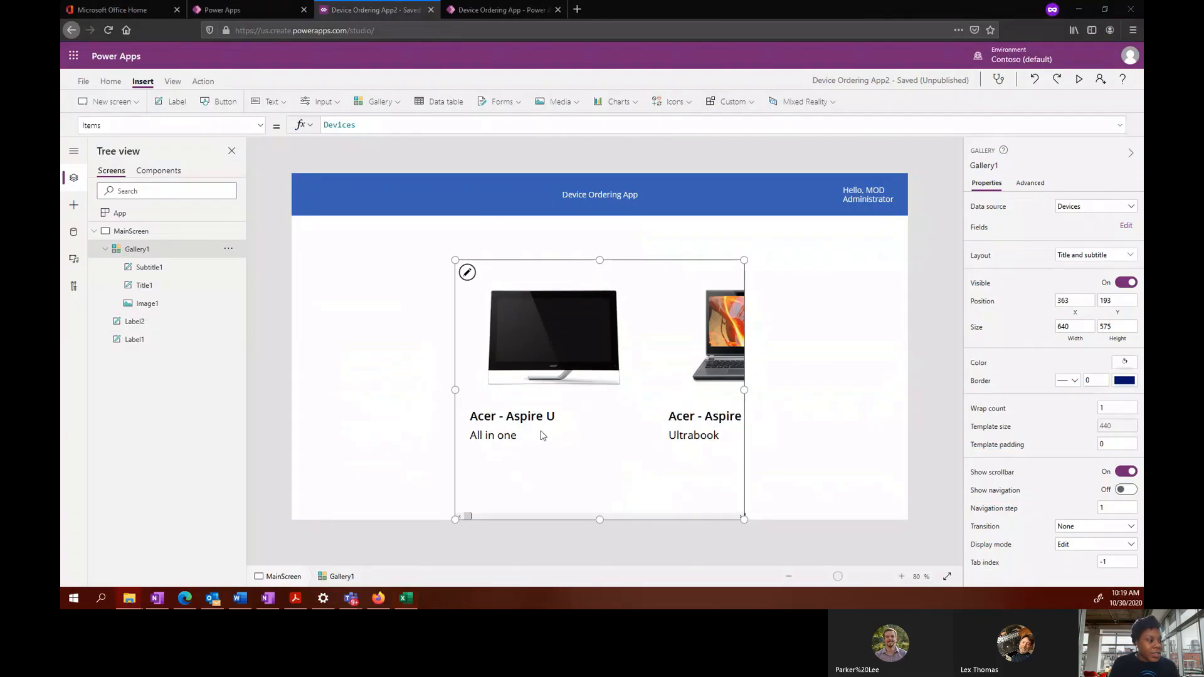
# Step: Examine the Title and ManufacturerName columns of the Devices sheet in Excel, and return to the Power Apps gallery
pyautogui.click(406, 599)
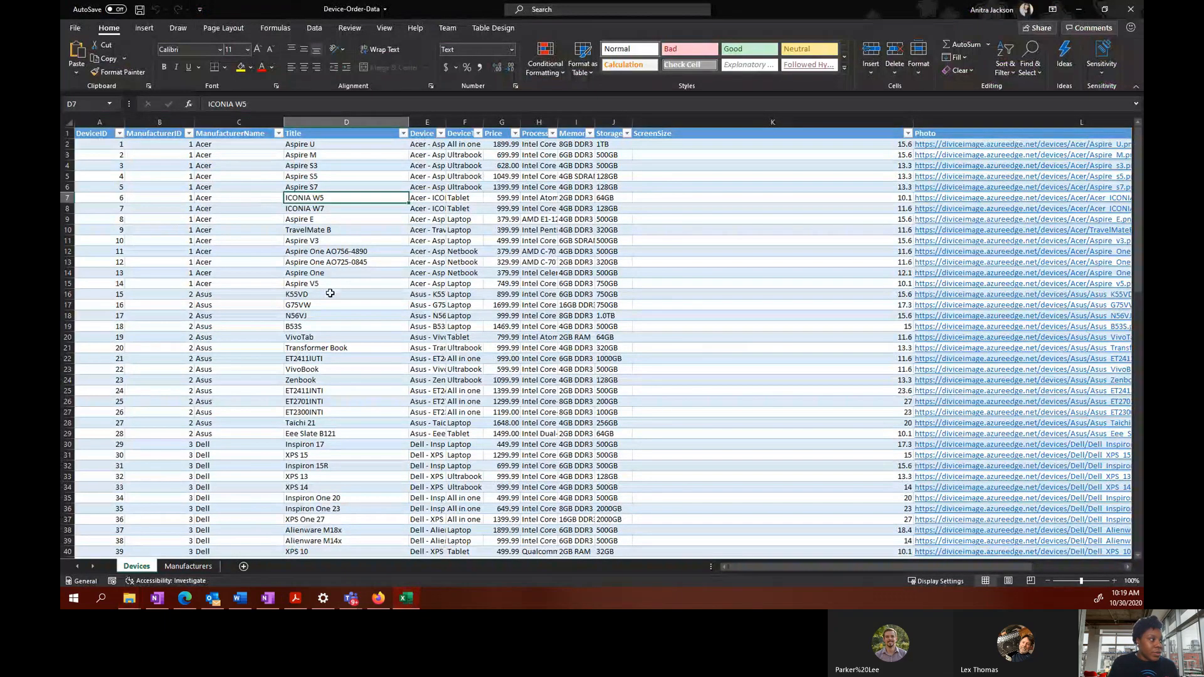
pyautogui.click(328, 317)
pyautogui.click(227, 198)
pyautogui.click(304, 230)
pyautogui.click(212, 175)
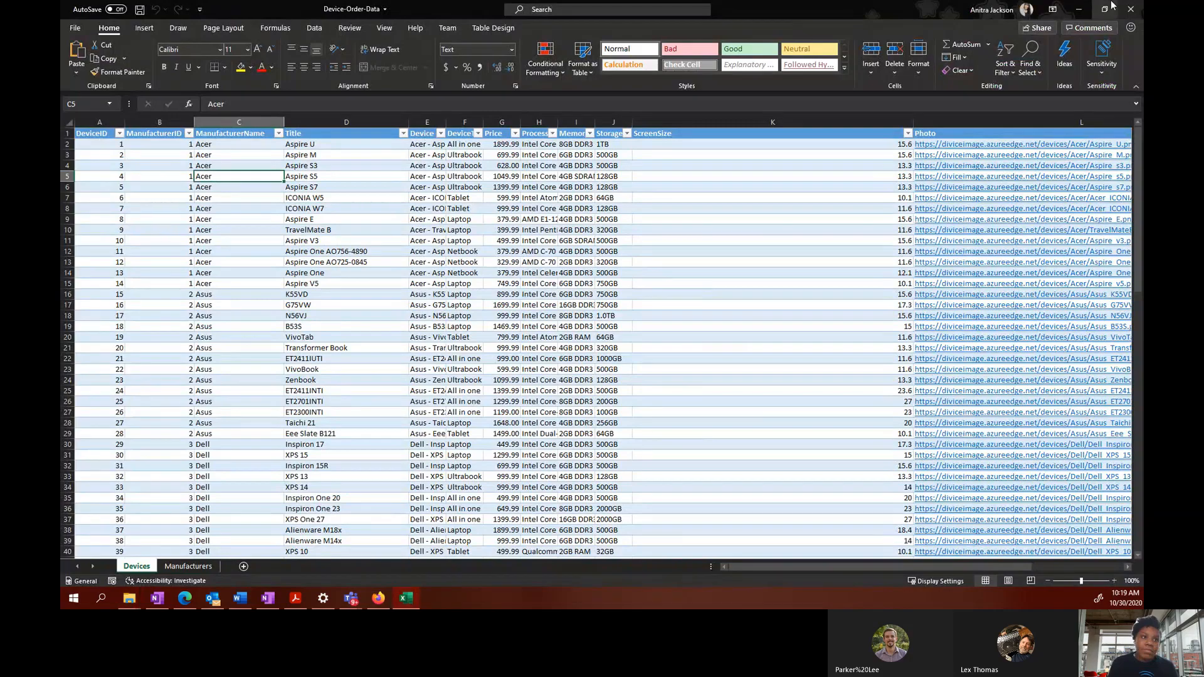
pyautogui.click(1077, 19)
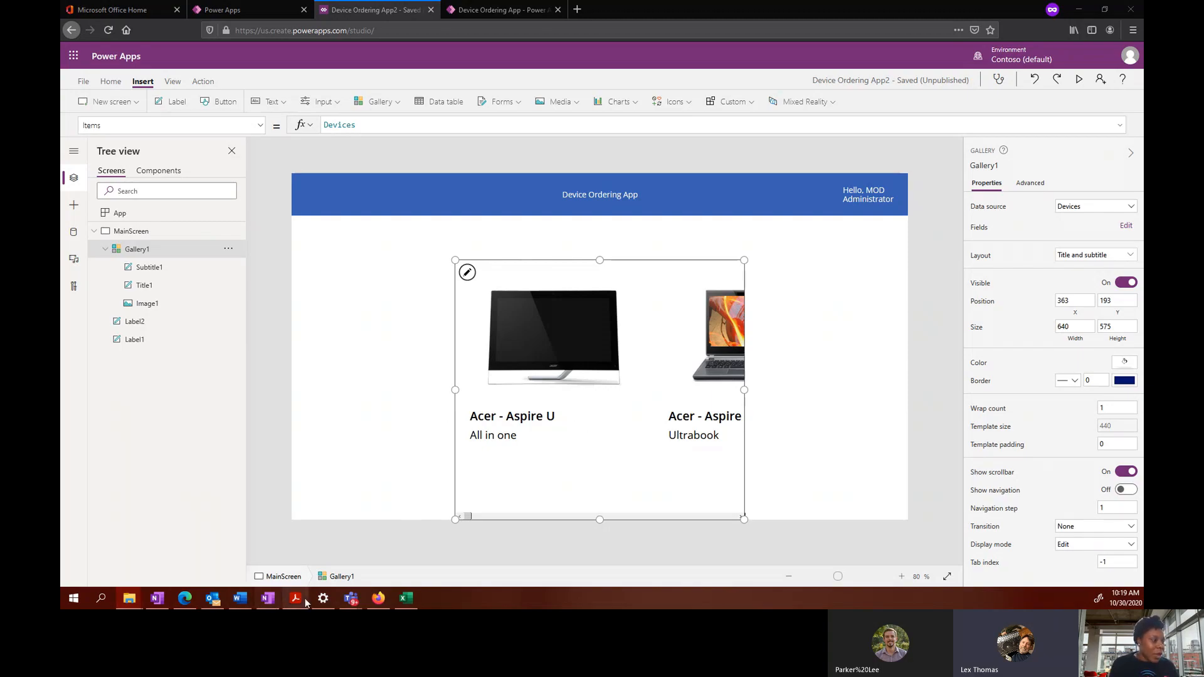
pyautogui.click(407, 599)
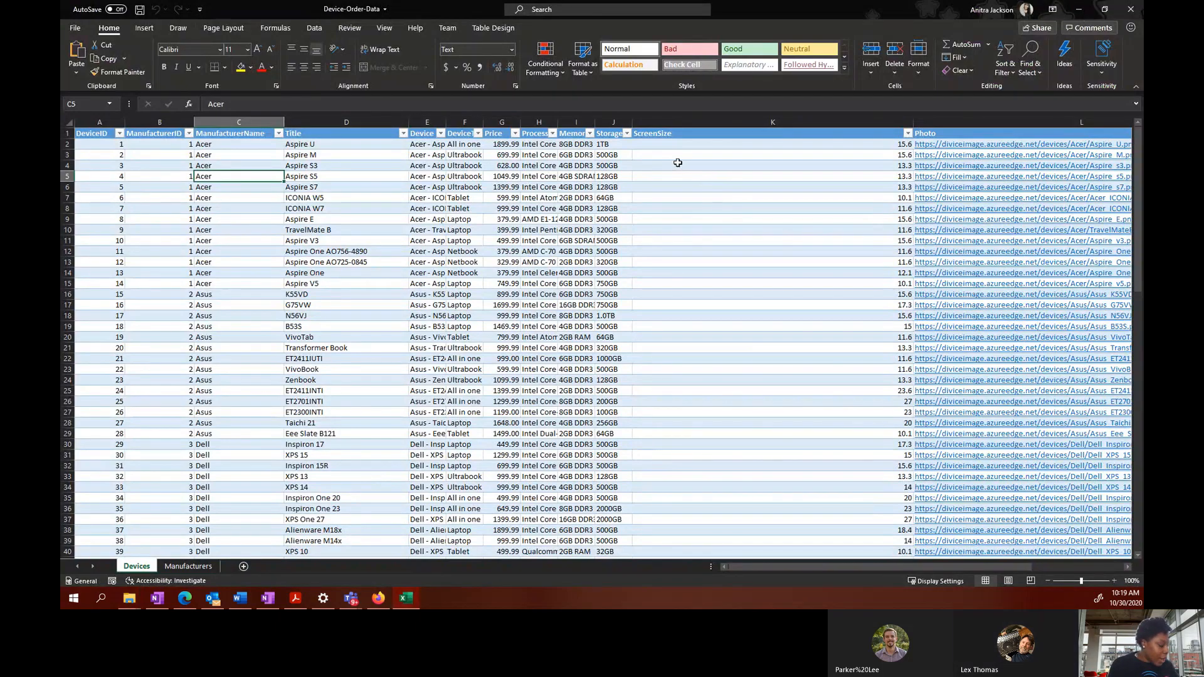
pyautogui.click(1079, 9)
# Step: Move the device gallery directly beneath the header at about X 229, Y 93, and enlarge it to about 1137 wide and 566 high
pyautogui.click(574, 351)
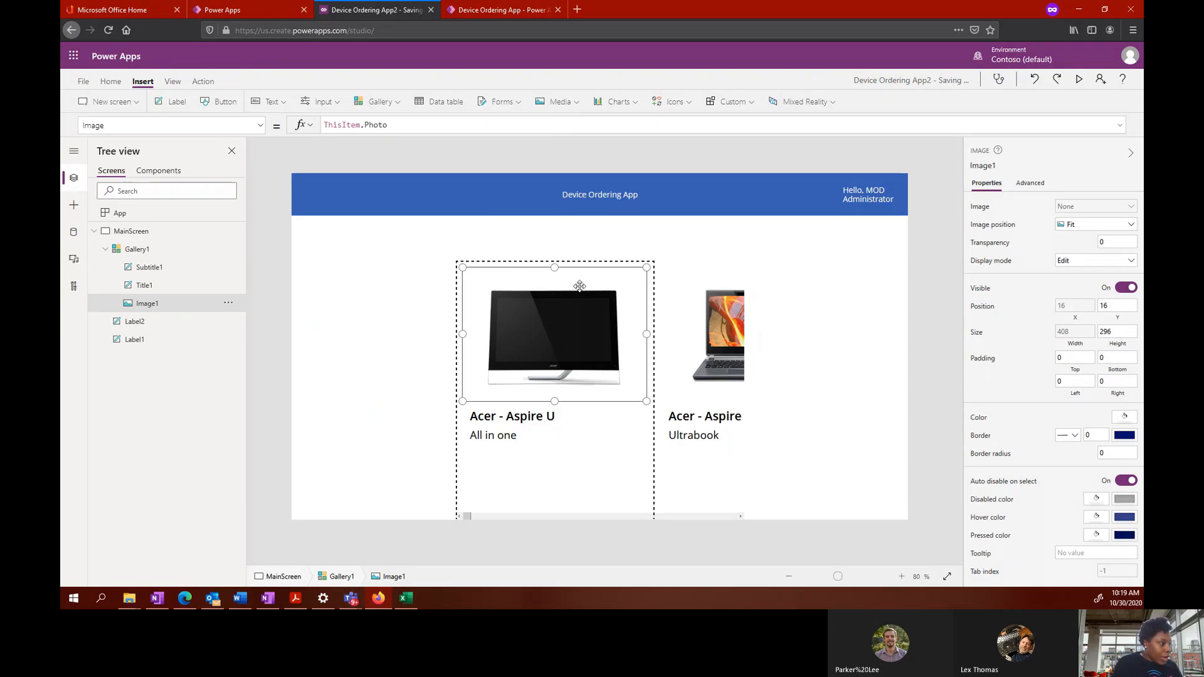
pyautogui.click(590, 266)
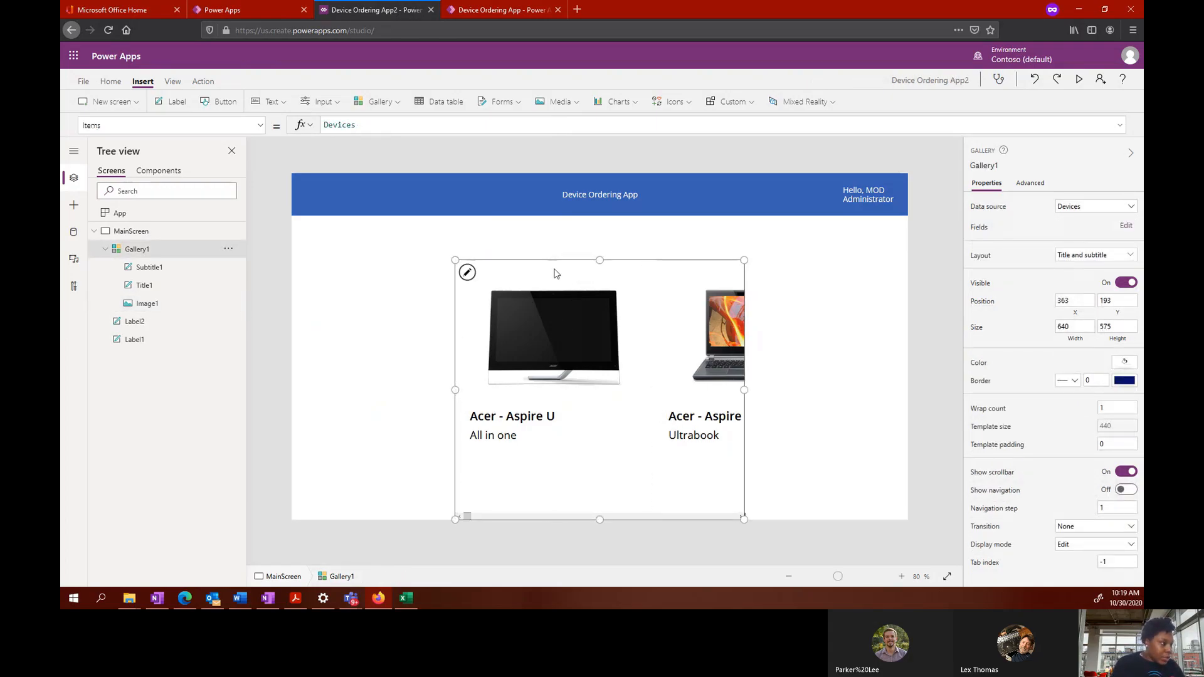
pyautogui.moveTo(518, 260); pyautogui.dragTo(462, 215)
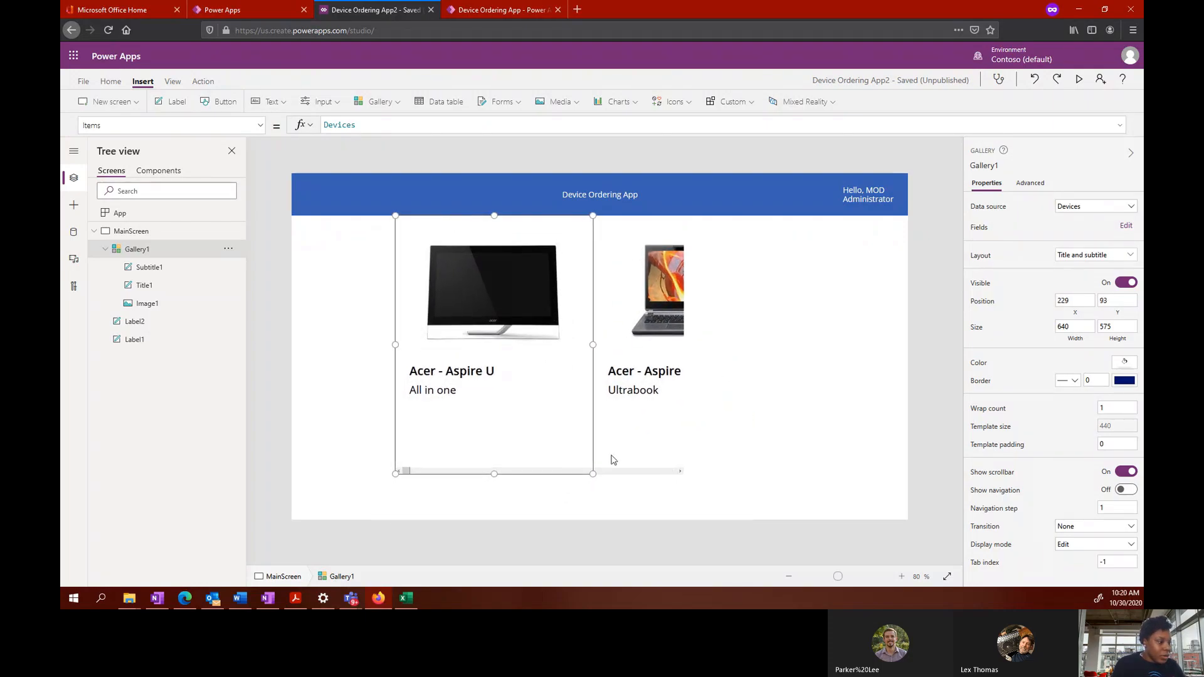
pyautogui.moveTo(680, 473); pyautogui.dragTo(907, 473)
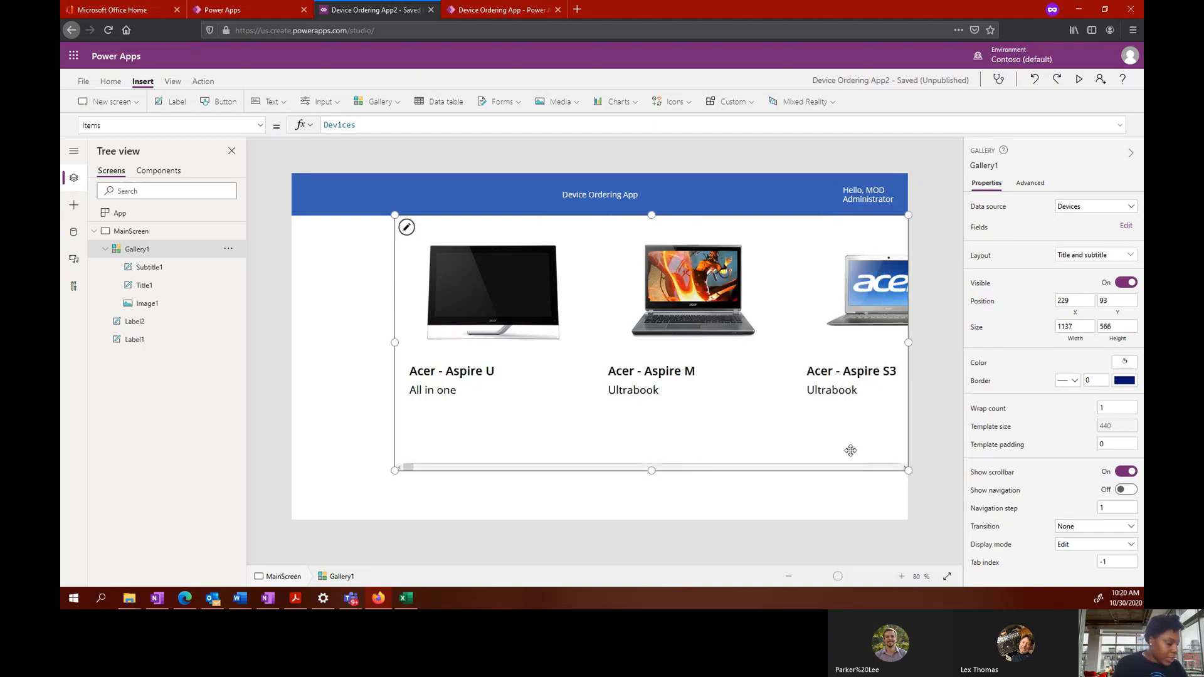
# Step: Set the device gallery's position to X 300 and Y 80
pyautogui.click(1077, 297)
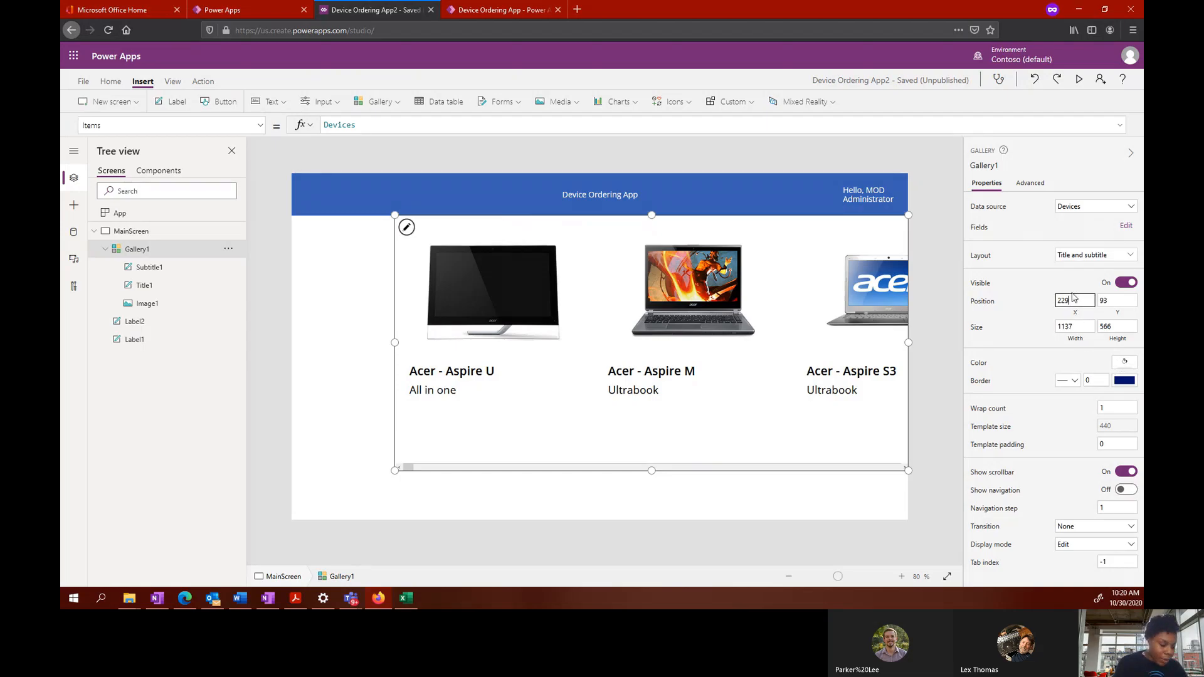
pyautogui.press('BackSpace')
pyautogui.press('BackSpace')
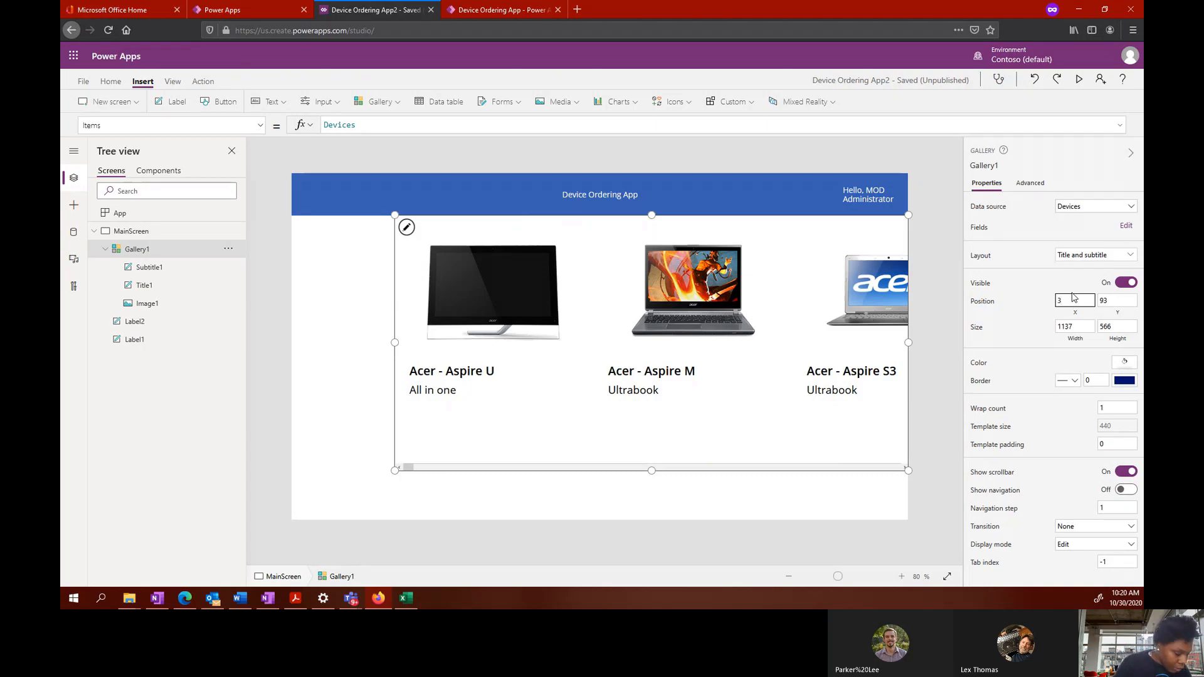
pyautogui.write('3000')
pyautogui.press('BackSpace')
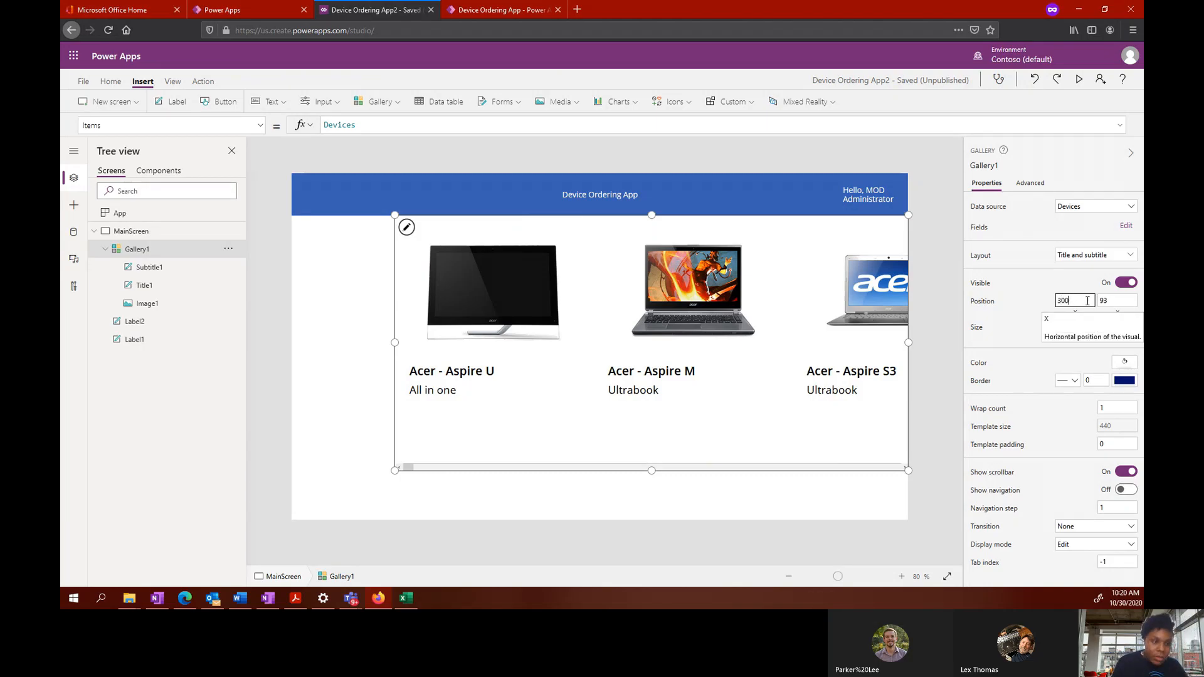
pyautogui.click(1117, 300)
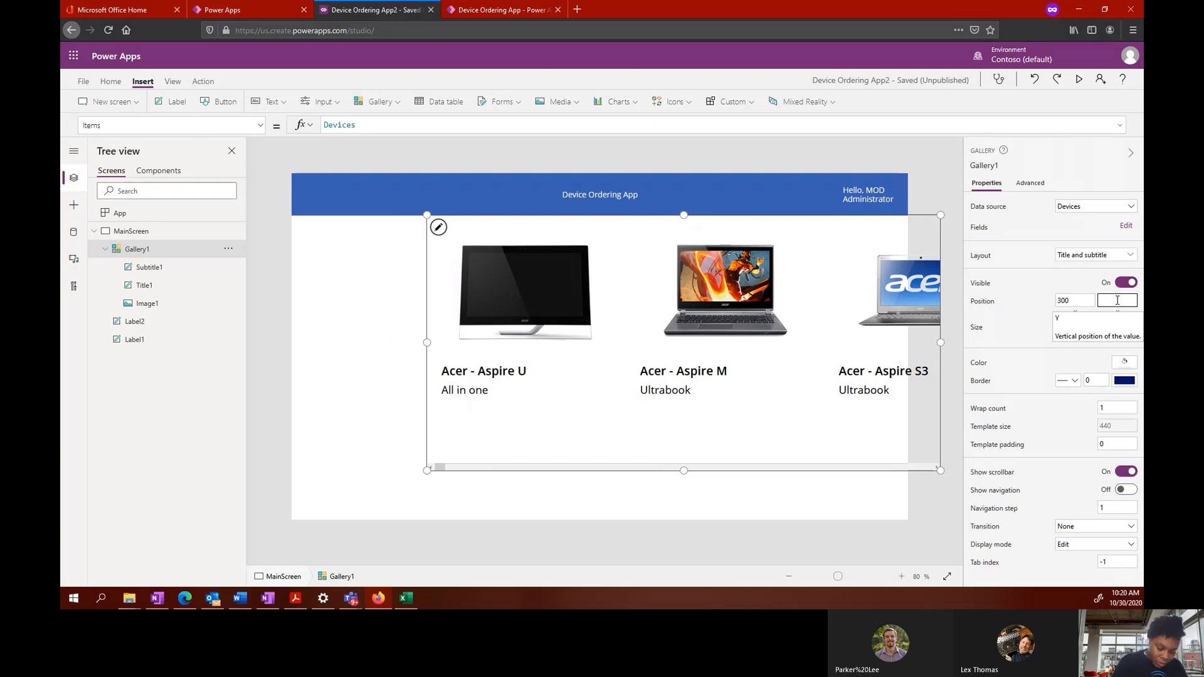
pyautogui.press('Return')
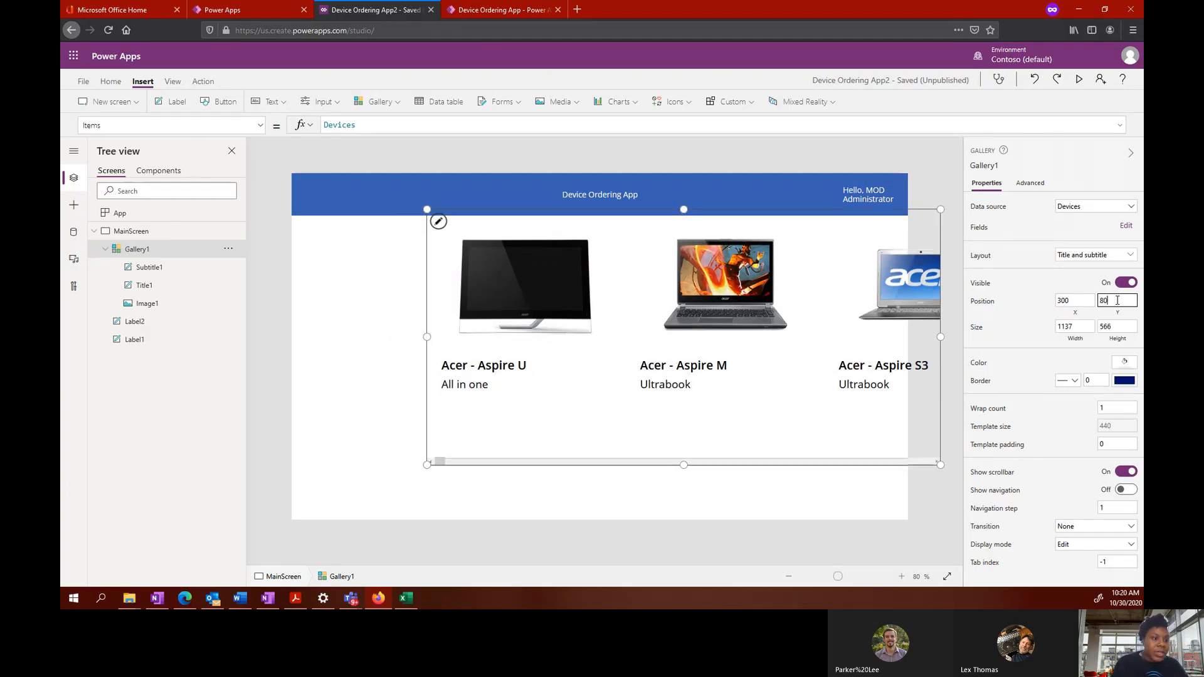
pyautogui.click(724, 327)
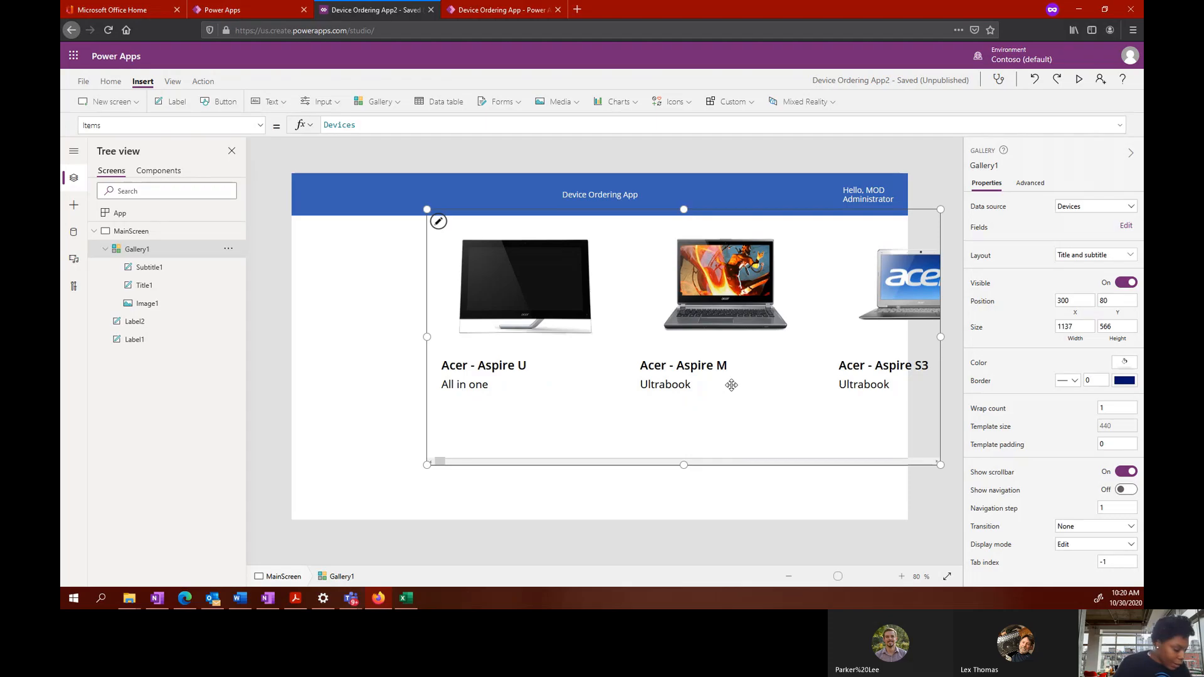
# Step: Move the device gallery to about X 229, Y 94, and resize it from its lower-left corner to about 1074 wide and 596 high
pyautogui.click(548, 210)
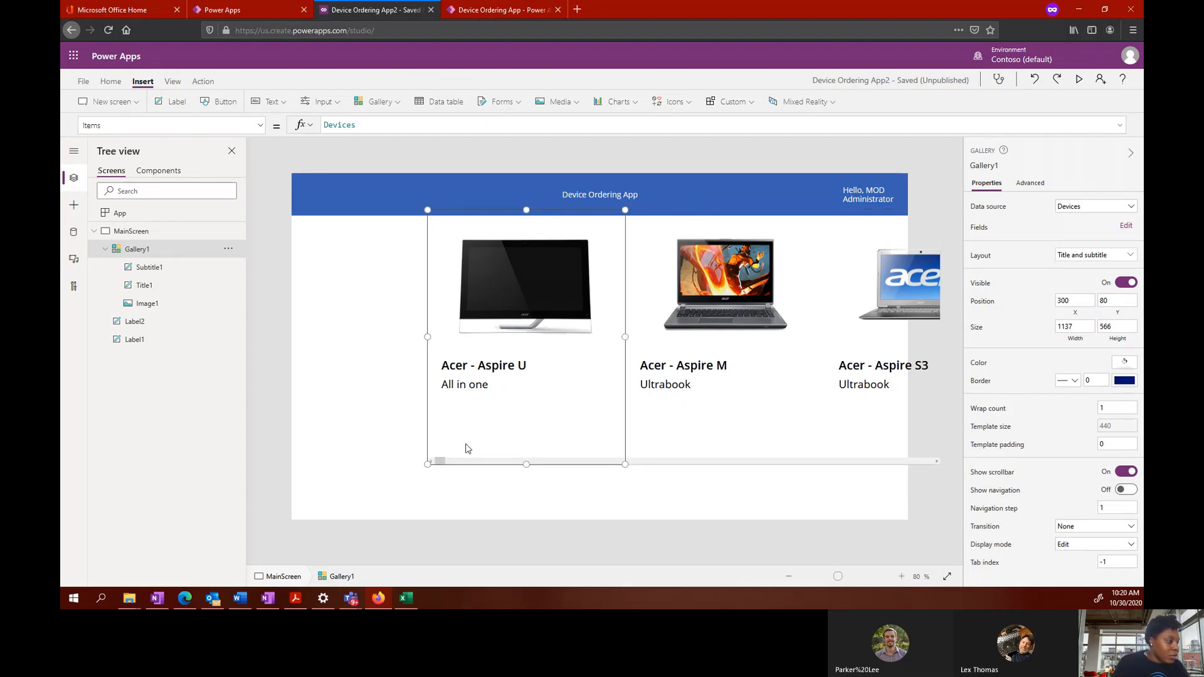
pyautogui.click(358, 346)
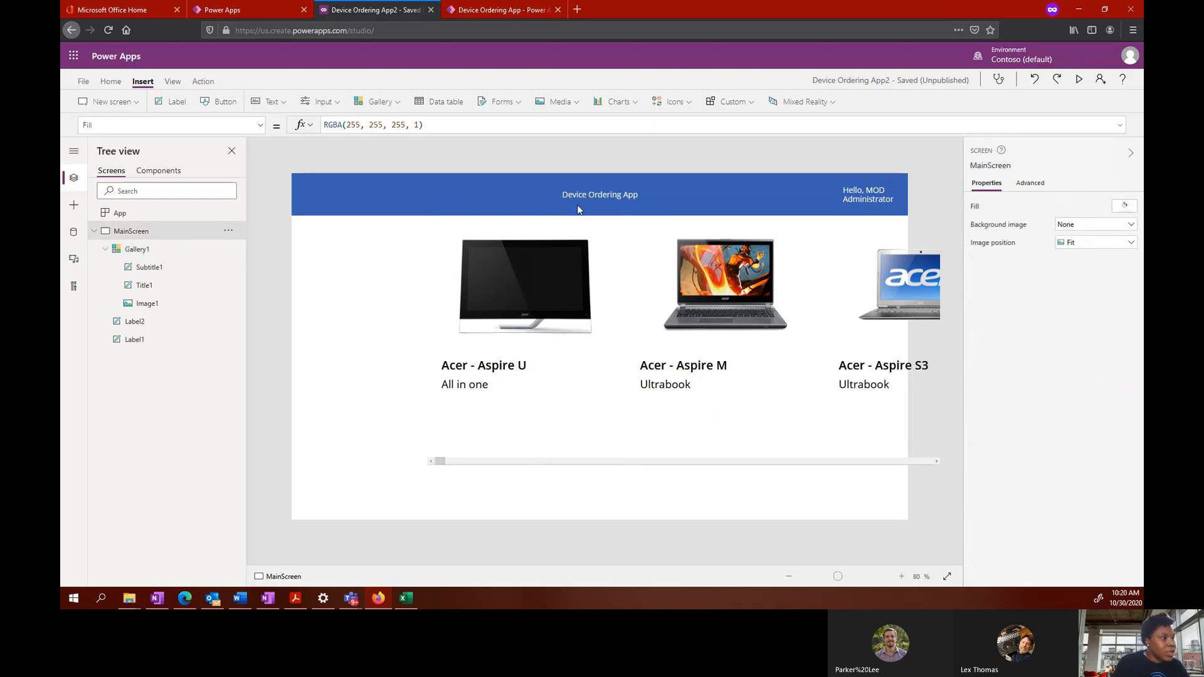
pyautogui.click(577, 211)
pyautogui.click(904, 211)
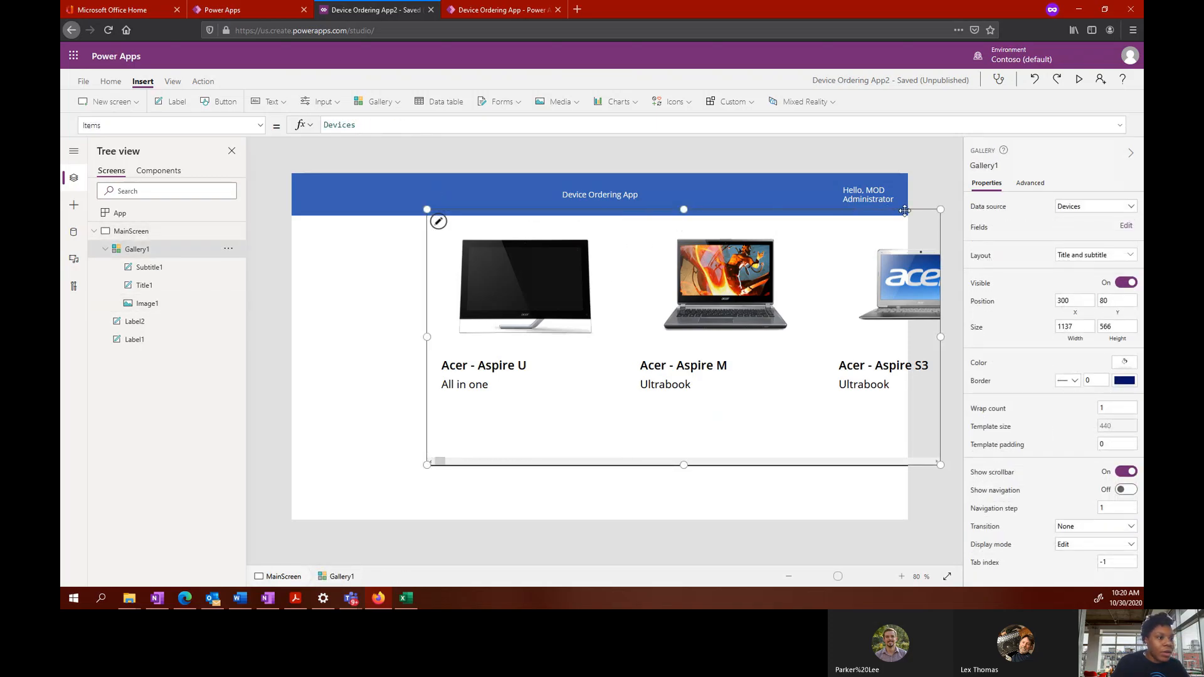
pyautogui.moveTo(905, 211); pyautogui.dragTo(874, 219)
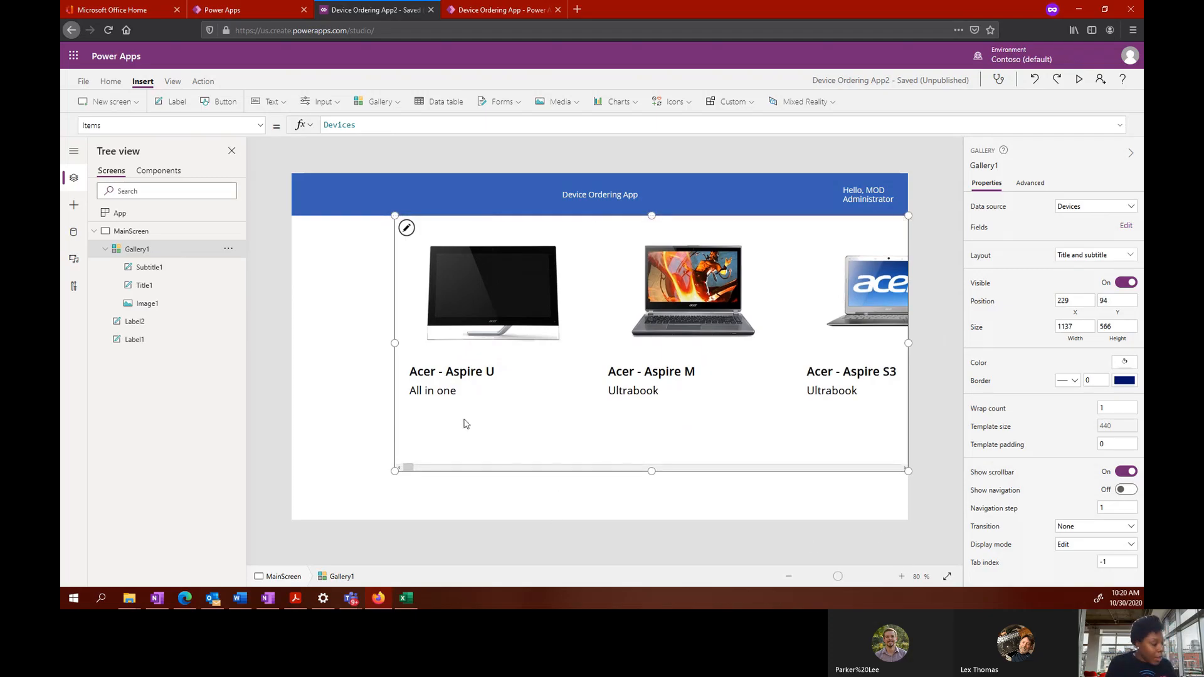
pyautogui.moveTo(394, 471); pyautogui.dragTo(420, 485)
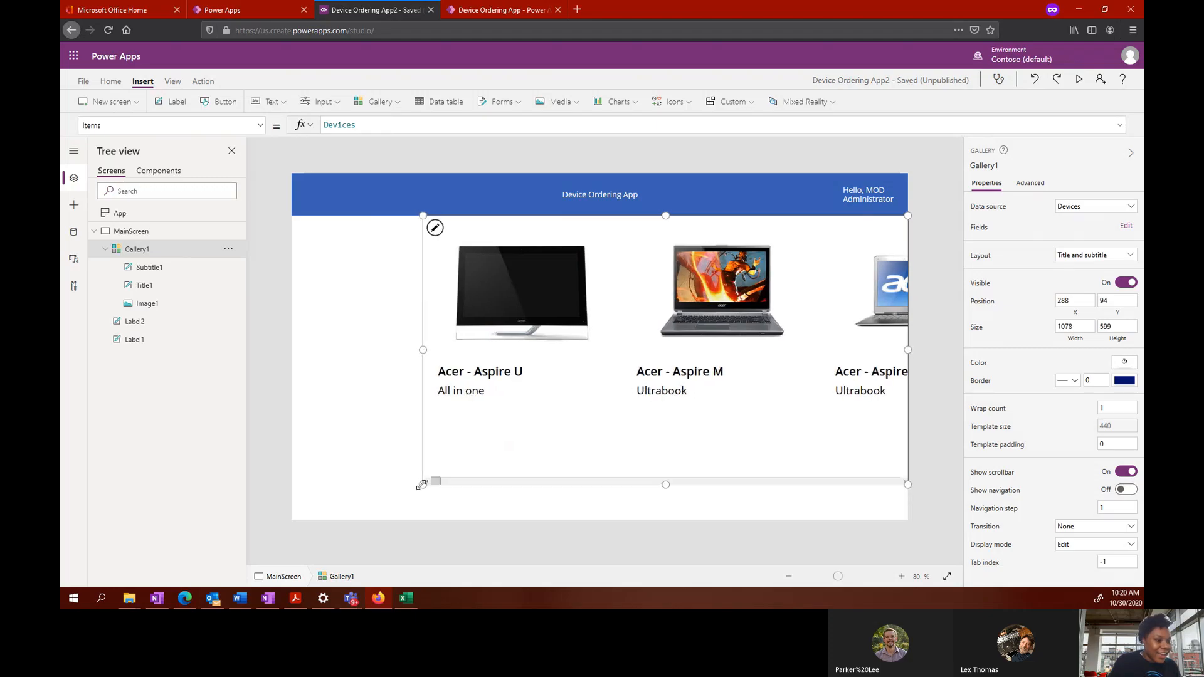
pyautogui.click(527, 344)
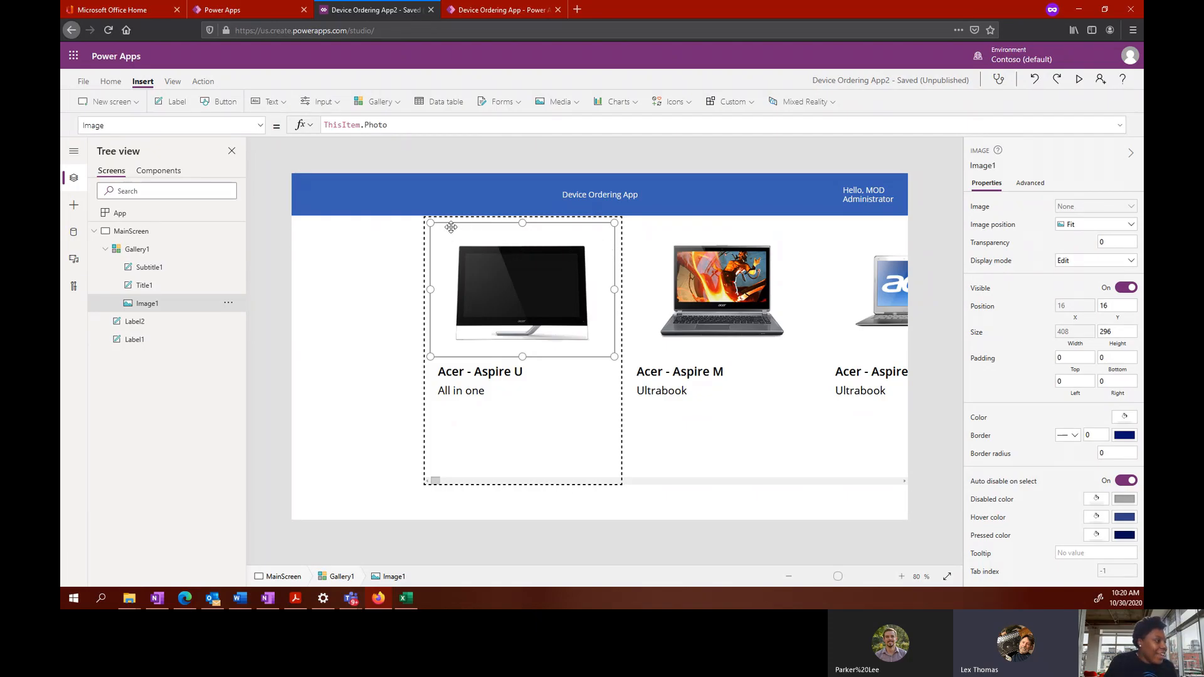
pyautogui.click(509, 437)
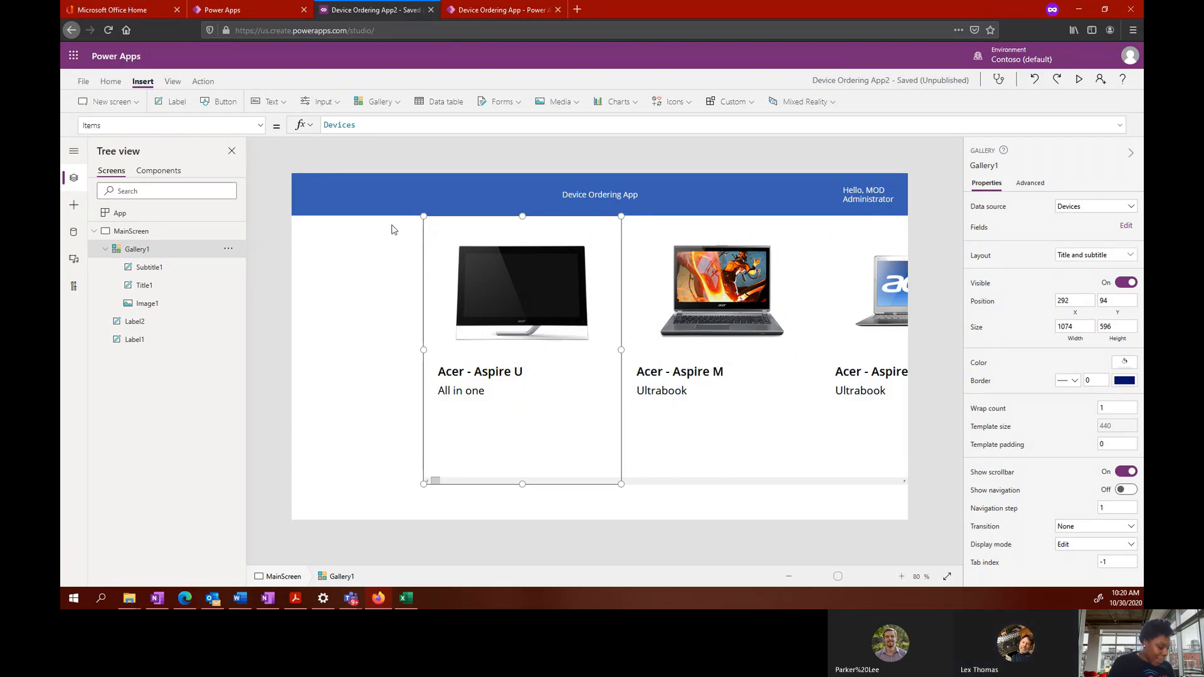
# Step: Set the device gallery's width to 1066 and its height to 623
pyautogui.click(561, 372)
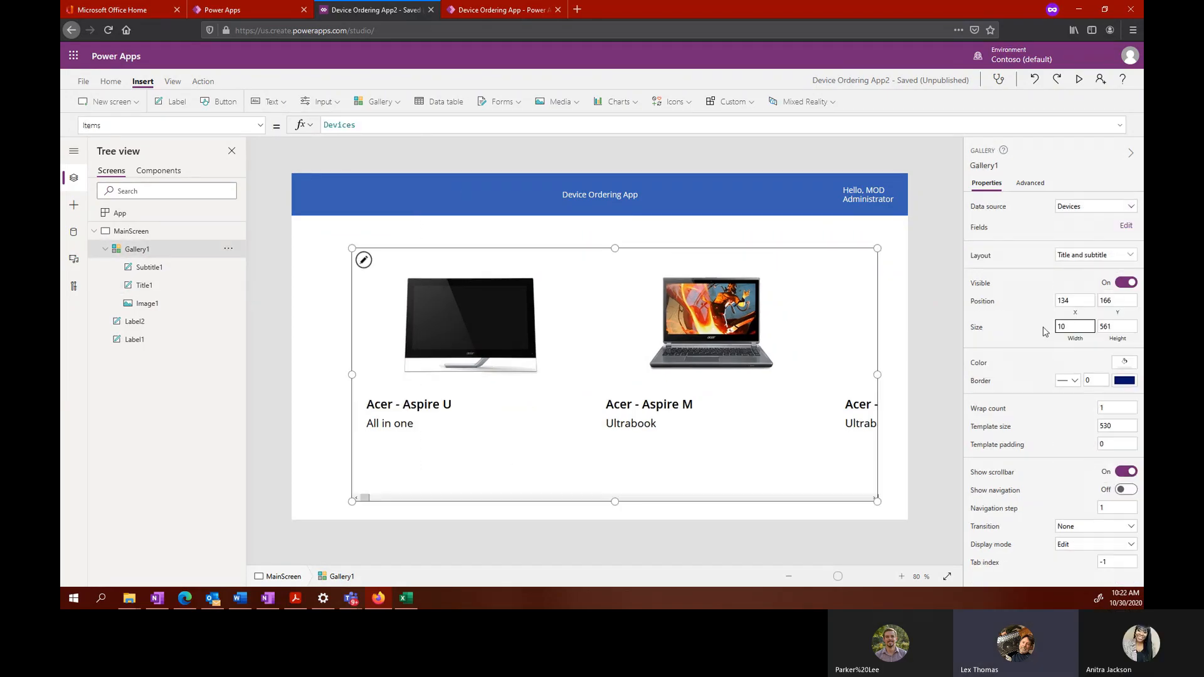
pyautogui.write('66')
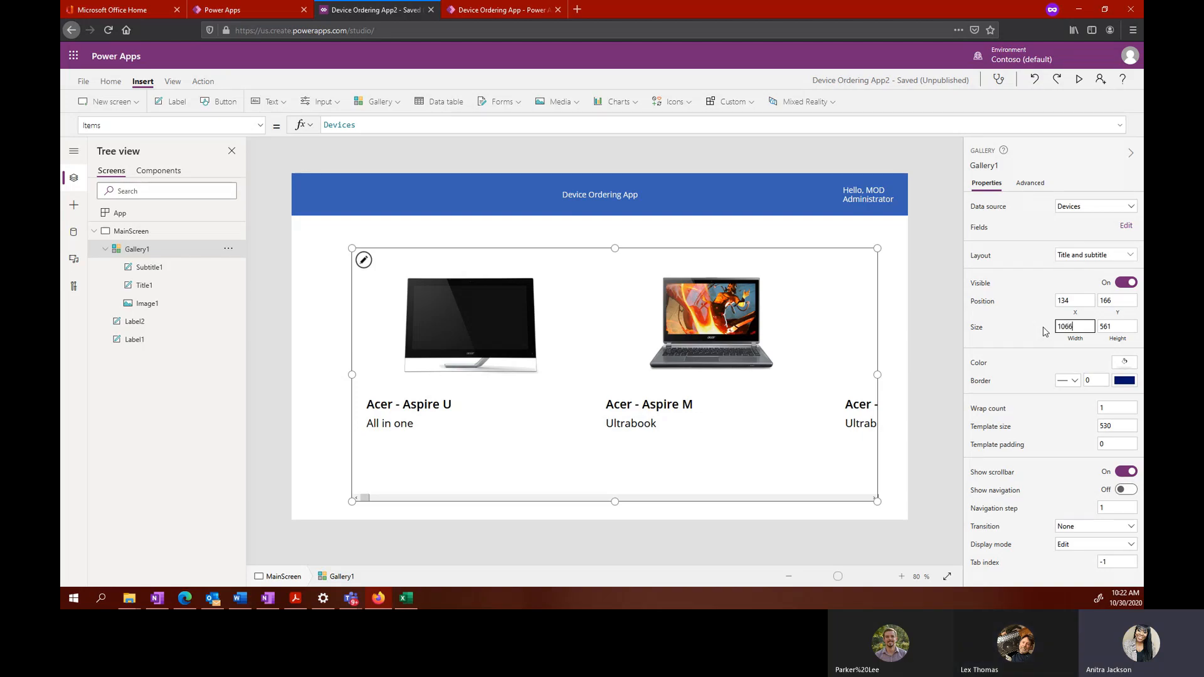
pyautogui.click(1123, 326)
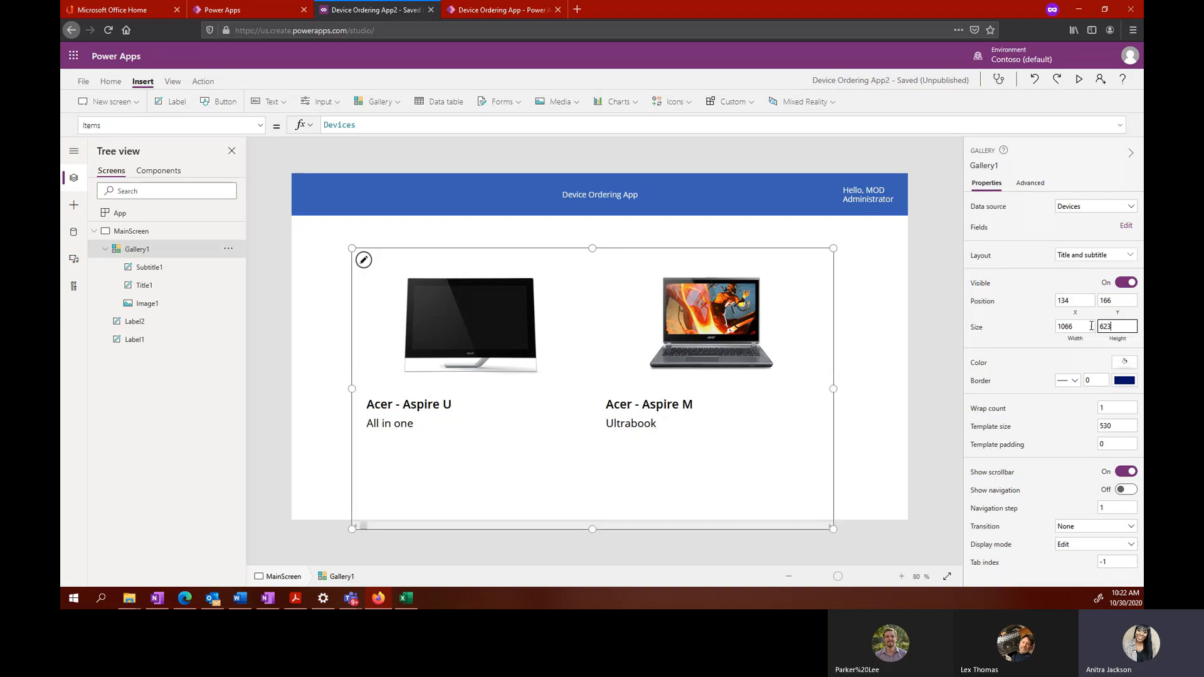
pyautogui.click(900, 355)
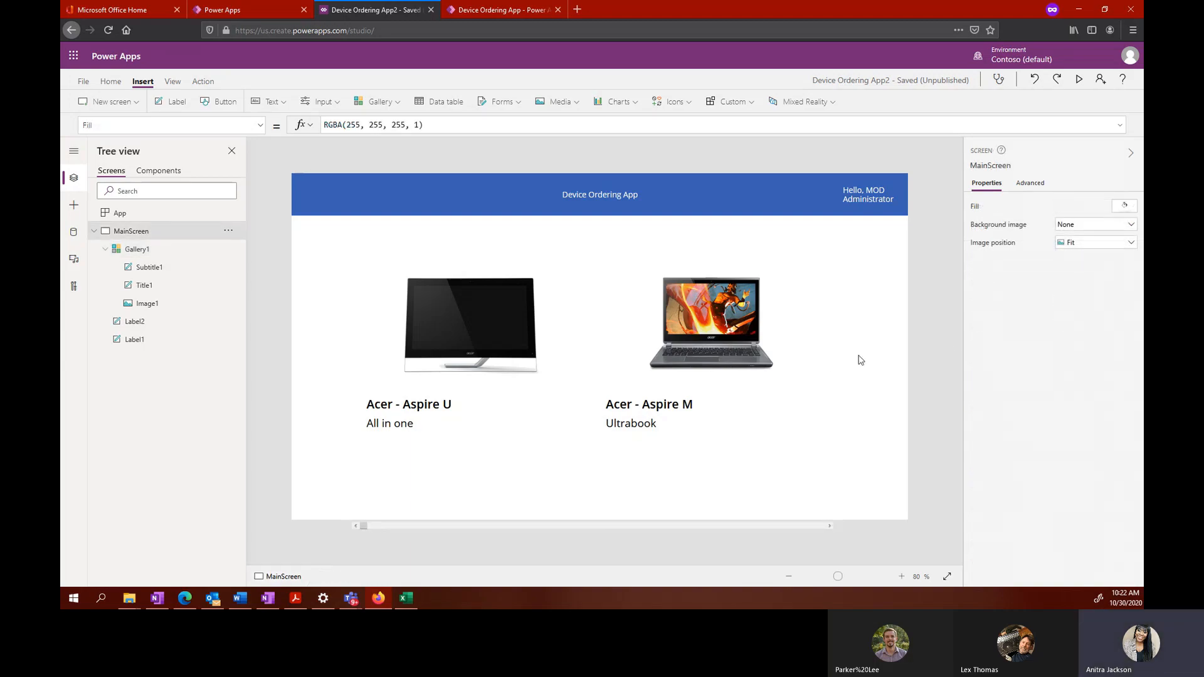
# Step: Narrow the device gallery's item template to a size of about 210
pyautogui.click(658, 350)
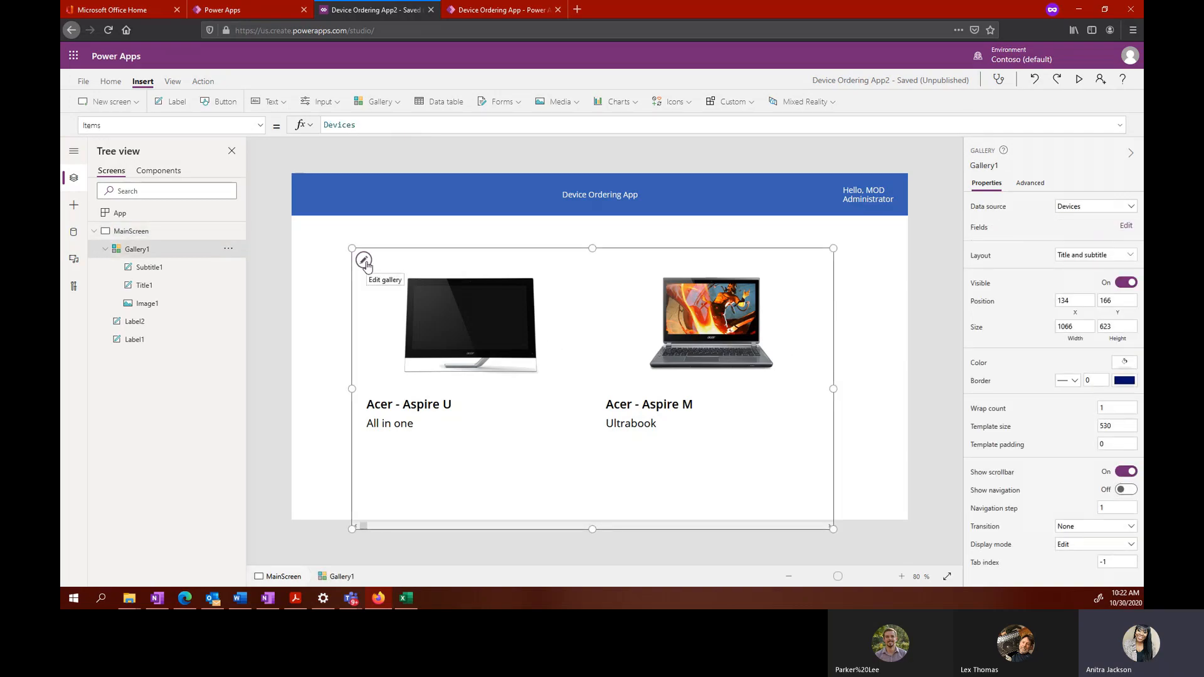
pyautogui.click(365, 262)
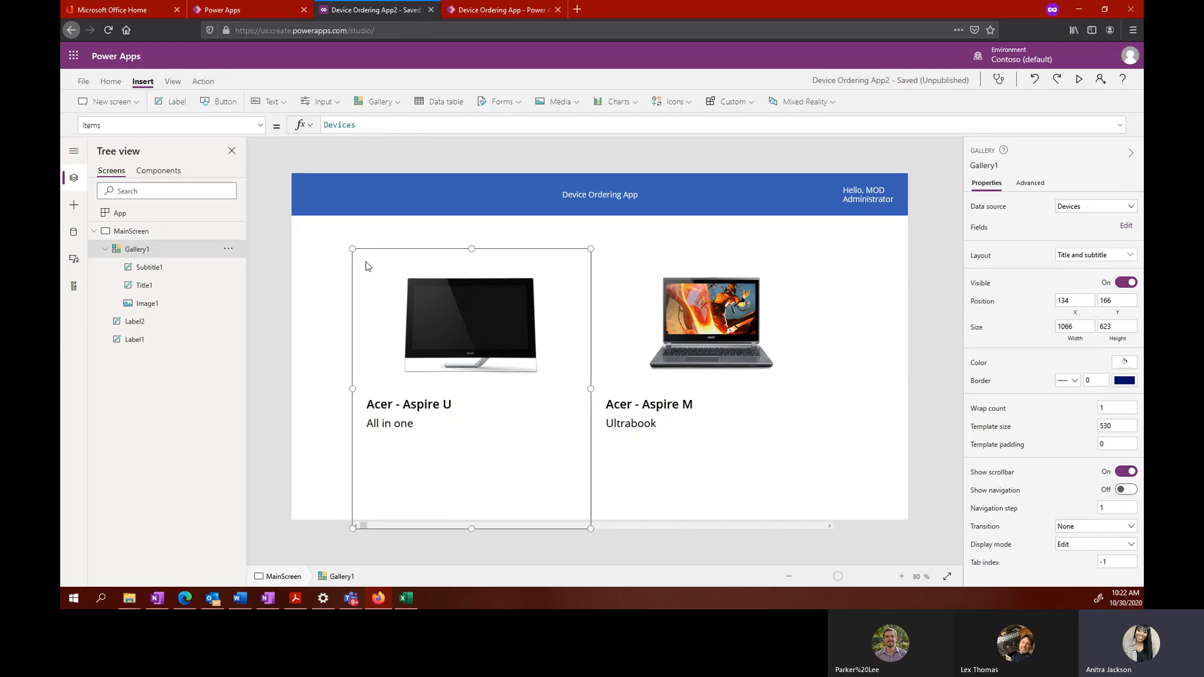
pyautogui.moveTo(590, 389); pyautogui.dragTo(446, 389)
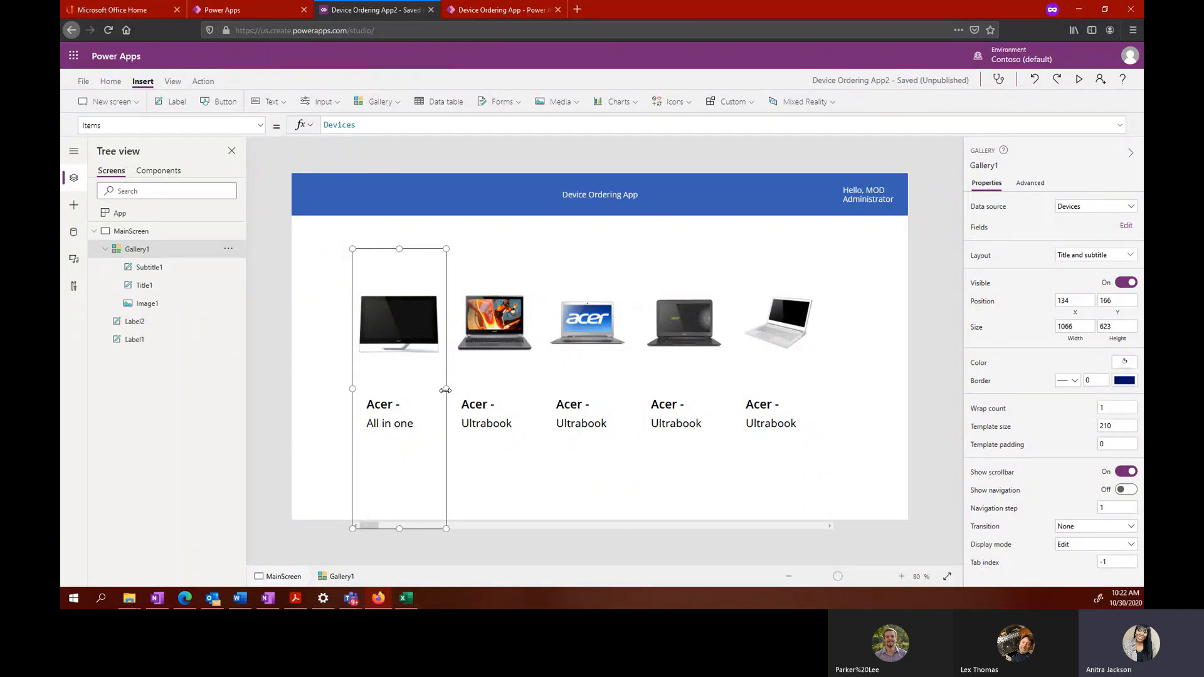
pyautogui.click(506, 244)
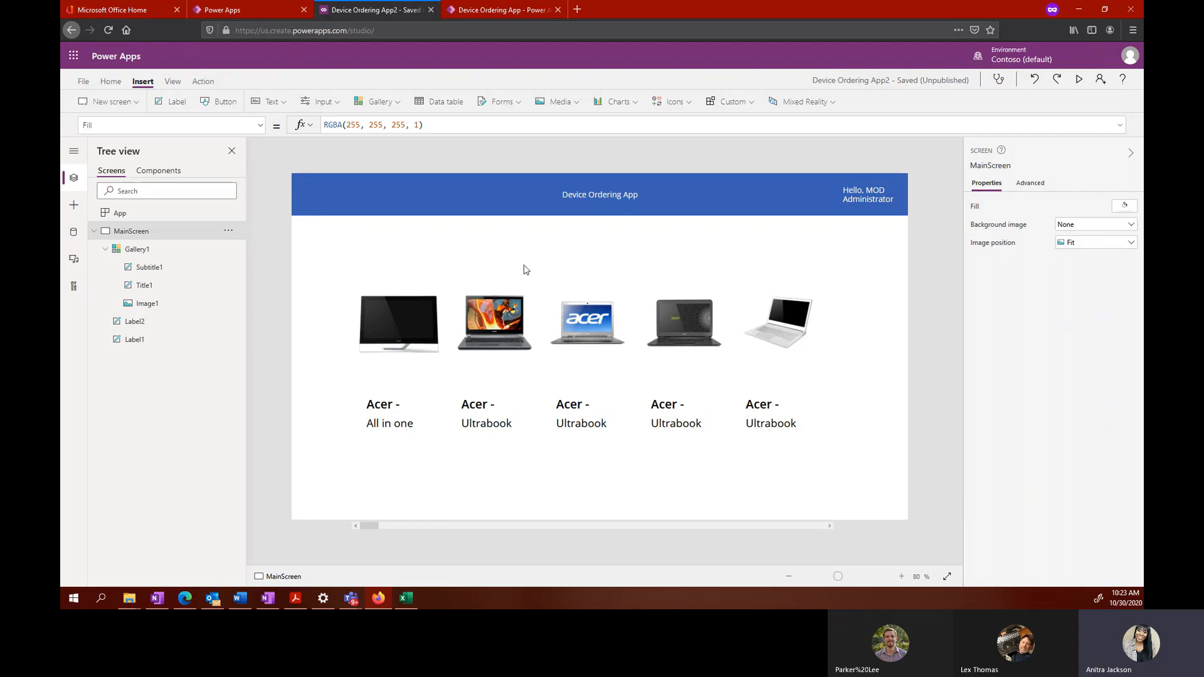
# Step: Move the device gallery against the header and the screen's right edge, at about X 300, Y 94
pyautogui.click(569, 373)
pyautogui.moveTo(592, 246); pyautogui.dragTo(655, 212)
pyautogui.click(398, 327)
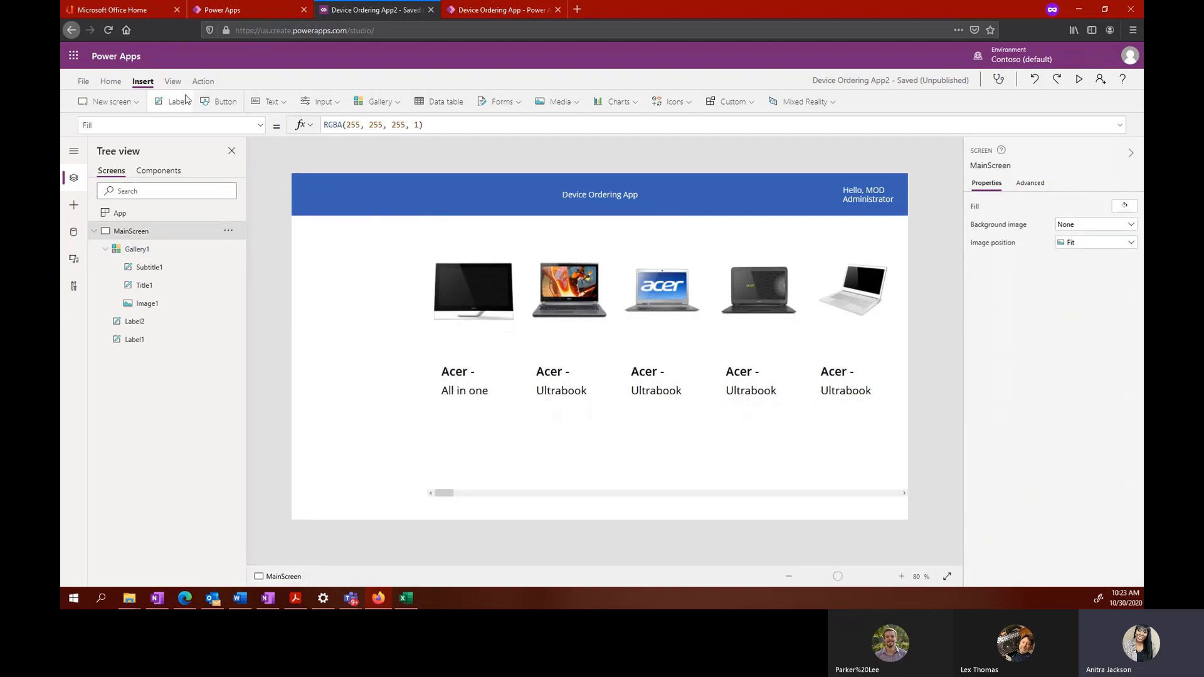
# Step: Insert a vertical gallery and connect it to the Manufacturers table
pyautogui.click(375, 106)
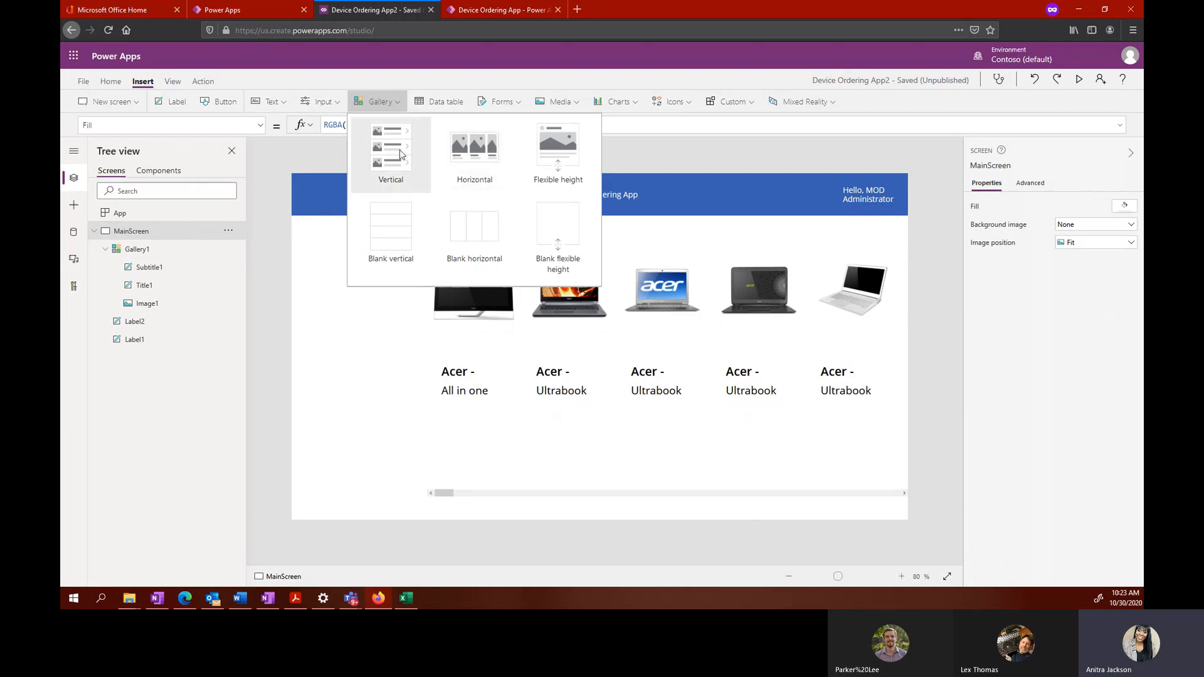
pyautogui.click(389, 164)
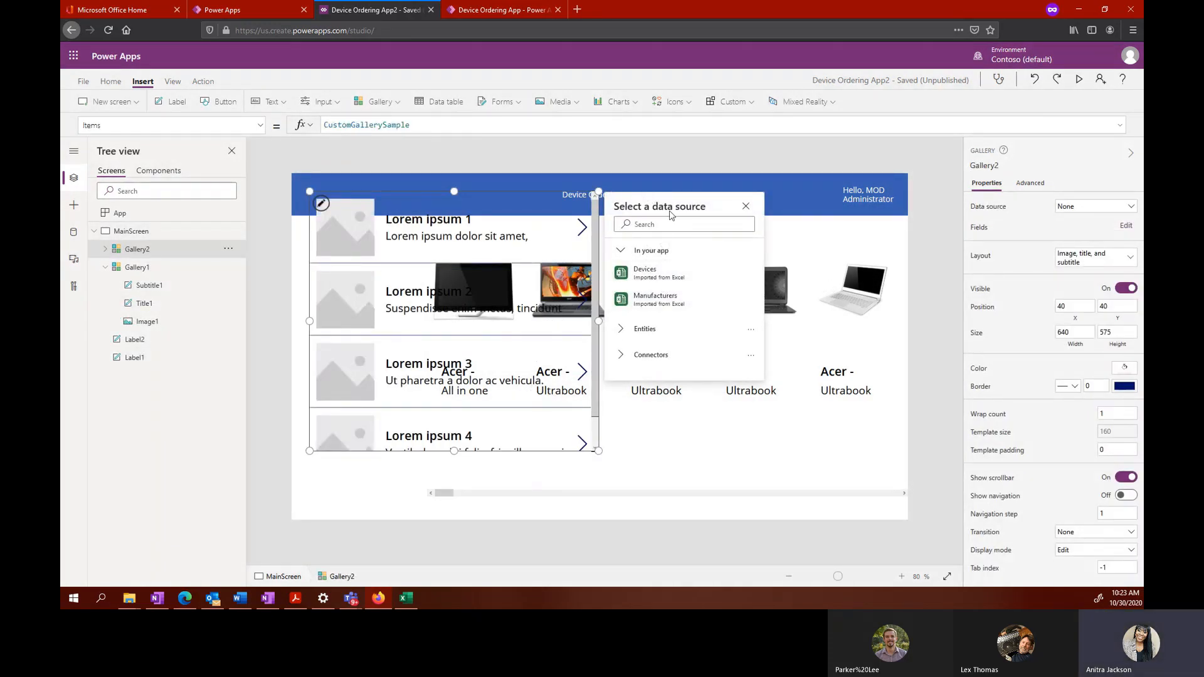
pyautogui.click(666, 303)
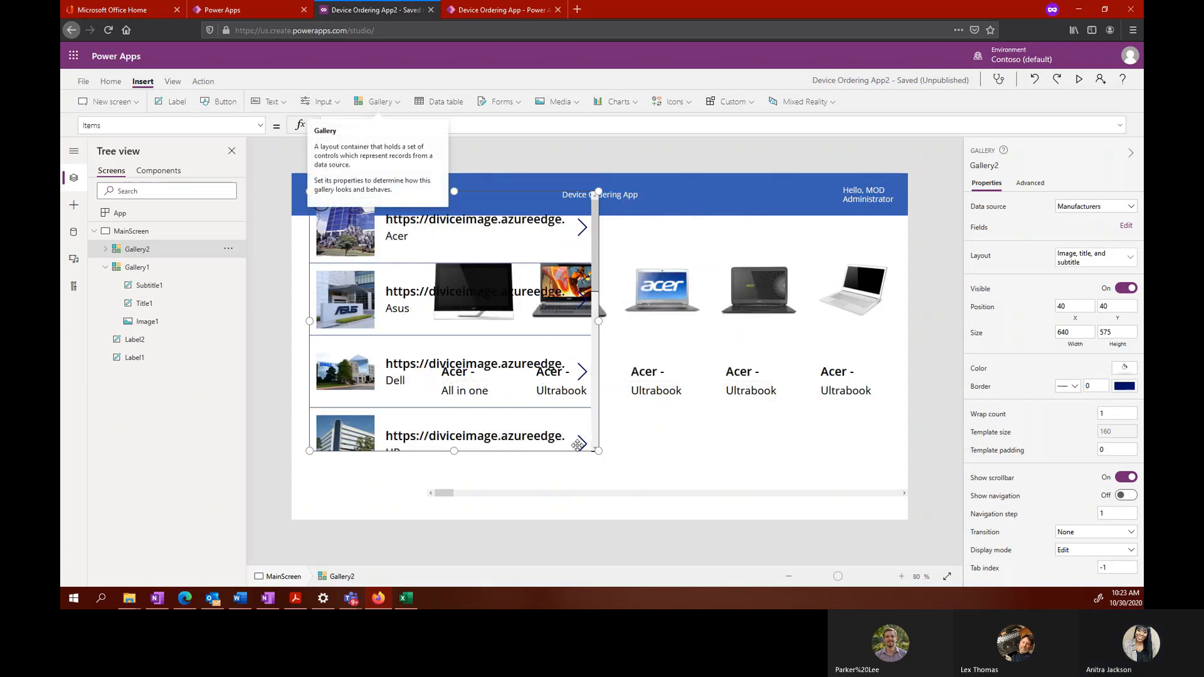
# Step: Make the manufacturers gallery narrower and taller, and shrink the device gallery from its left side to about 873 wide and 620 high
pyautogui.moveTo(599, 451); pyautogui.dragTo(458, 512)
pyautogui.click(736, 446)
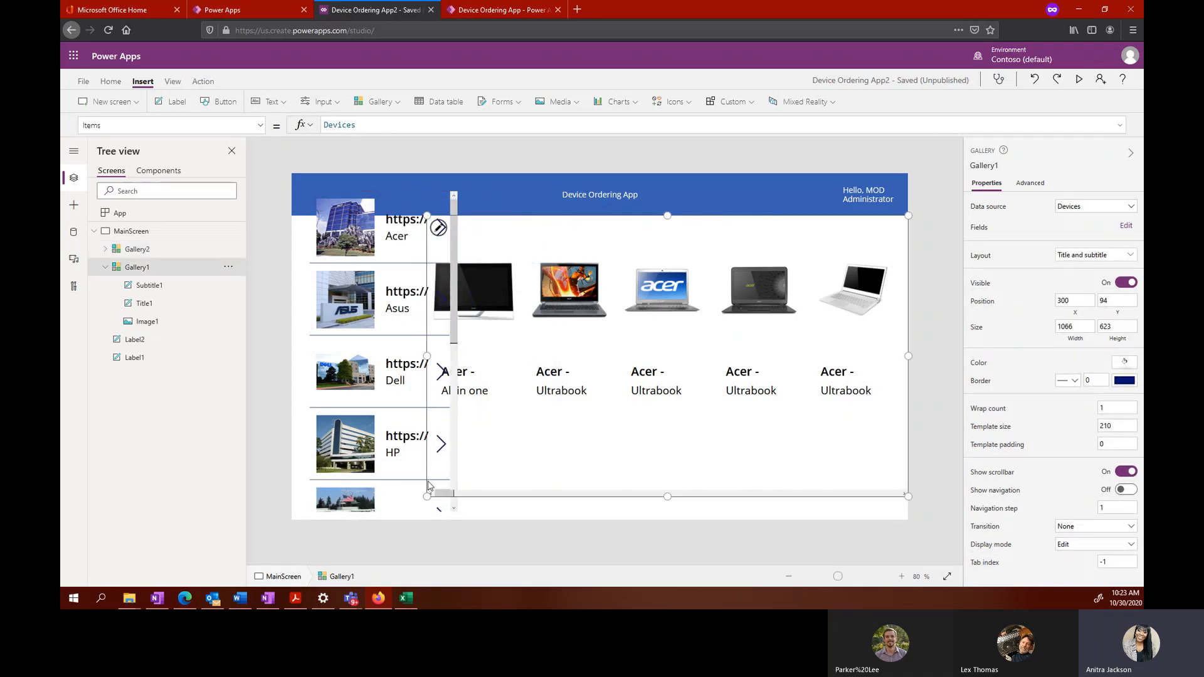
pyautogui.moveTo(427, 497); pyautogui.dragTo(518, 499)
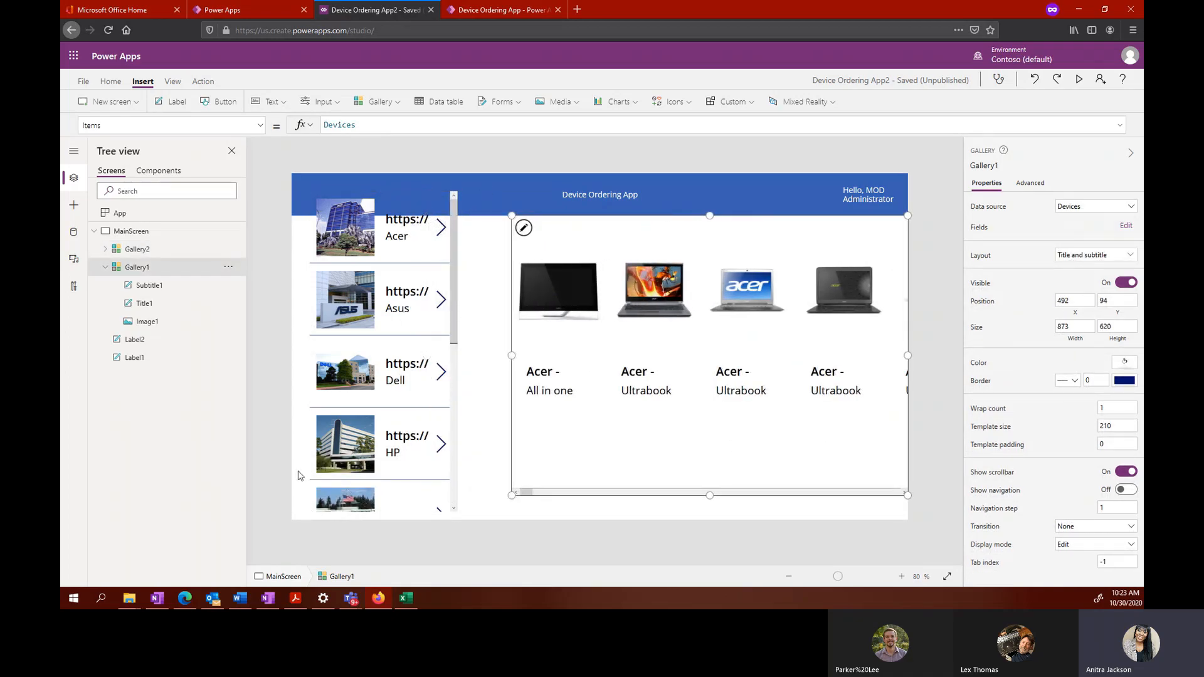
# Step: Move the manufacturers gallery against the header and the app screen's left edge at X 0, Y 94, and resize it to about 421 by 620
pyautogui.click(388, 429)
pyautogui.moveTo(310, 191); pyautogui.dragTo(290, 216)
pyautogui.moveTo(458, 364)
pyautogui.mouseDown()
pyautogui.moveTo(513, 363)
pyautogui.moveTo(478, 364)
pyautogui.mouseUp()
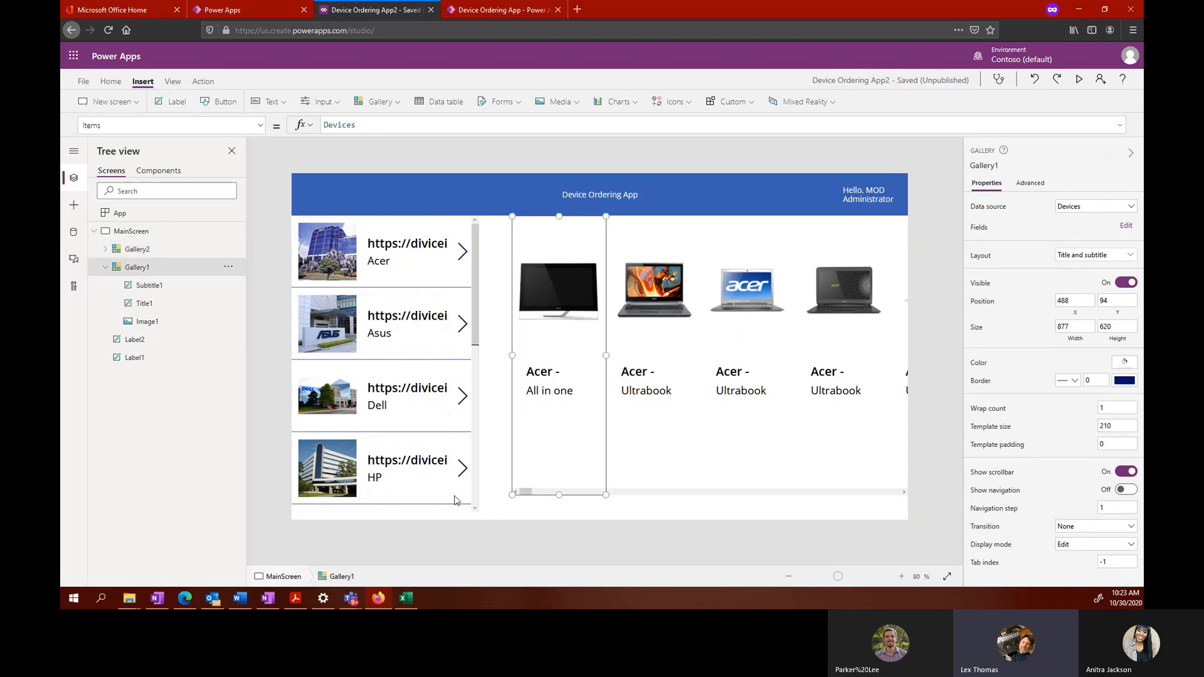
pyautogui.moveTo(477, 509); pyautogui.dragTo(482, 495)
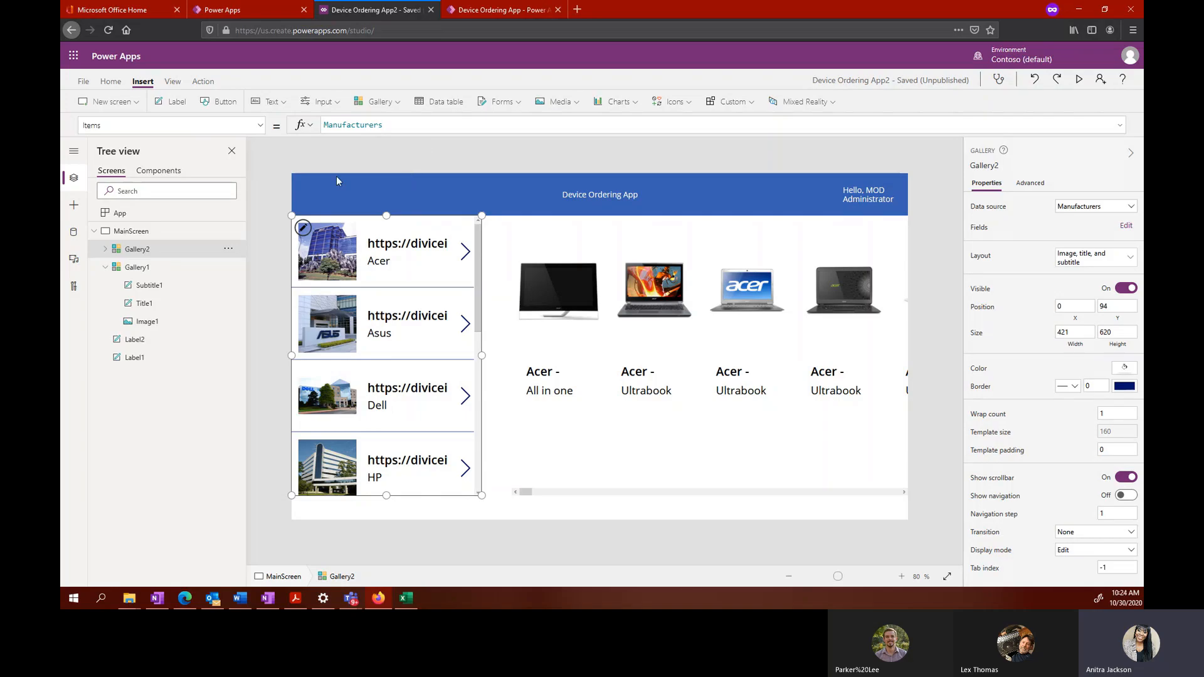
# Step: Rename the manufacturers gallery as ManbufacturerGallery
pyautogui.click(227, 249)
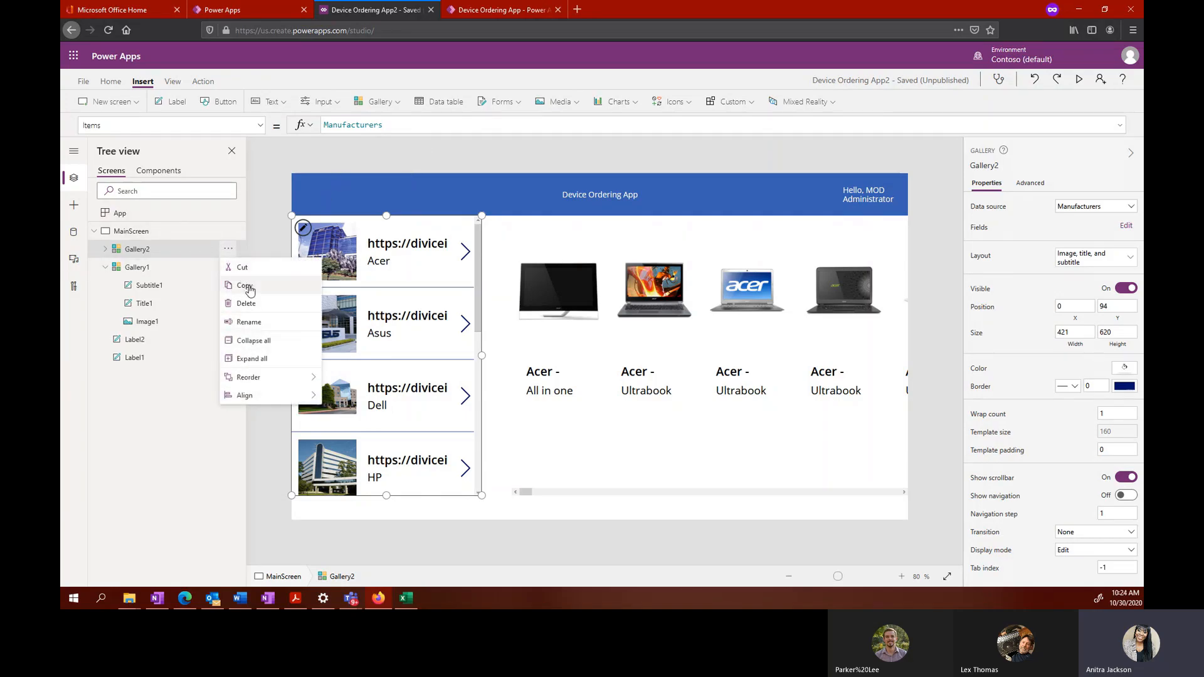
pyautogui.click(250, 322)
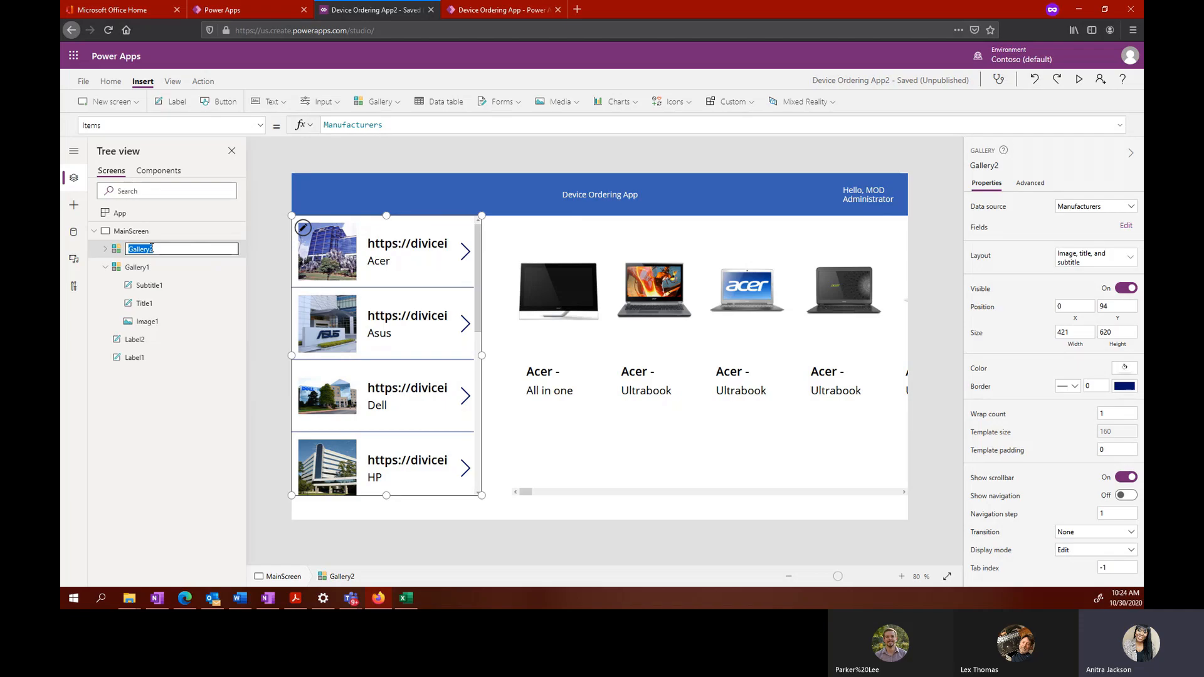
pyautogui.write('Manb')
pyautogui.write('ufactu')
pyautogui.write('rerF')
pyautogui.write('allery')
pyautogui.press('Return')
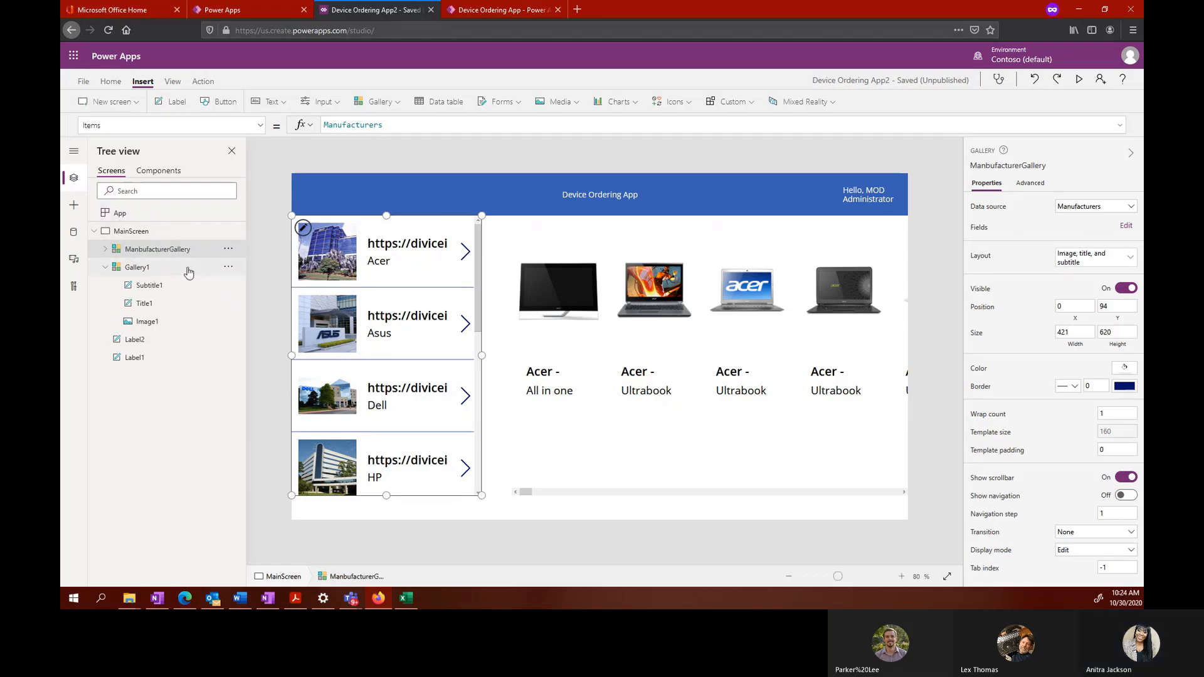
# Step: Correct the spelling of the manufacturers gallery's name to ManufacturerGallery
pyautogui.click(228, 248)
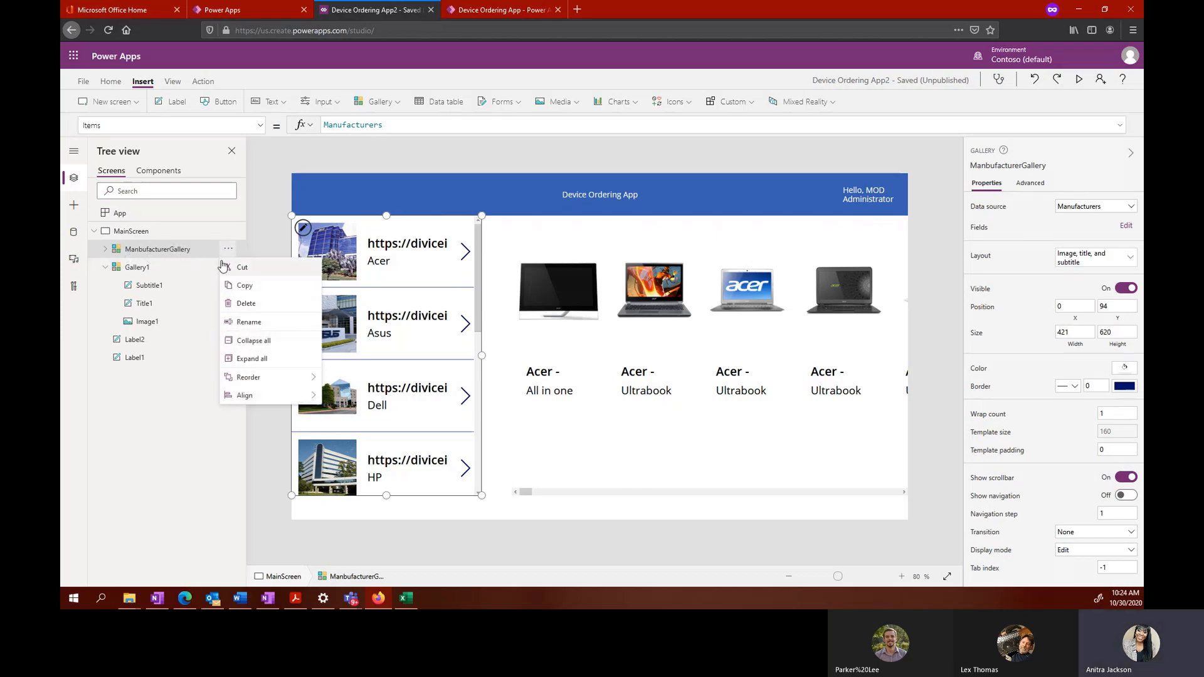
pyautogui.click(267, 326)
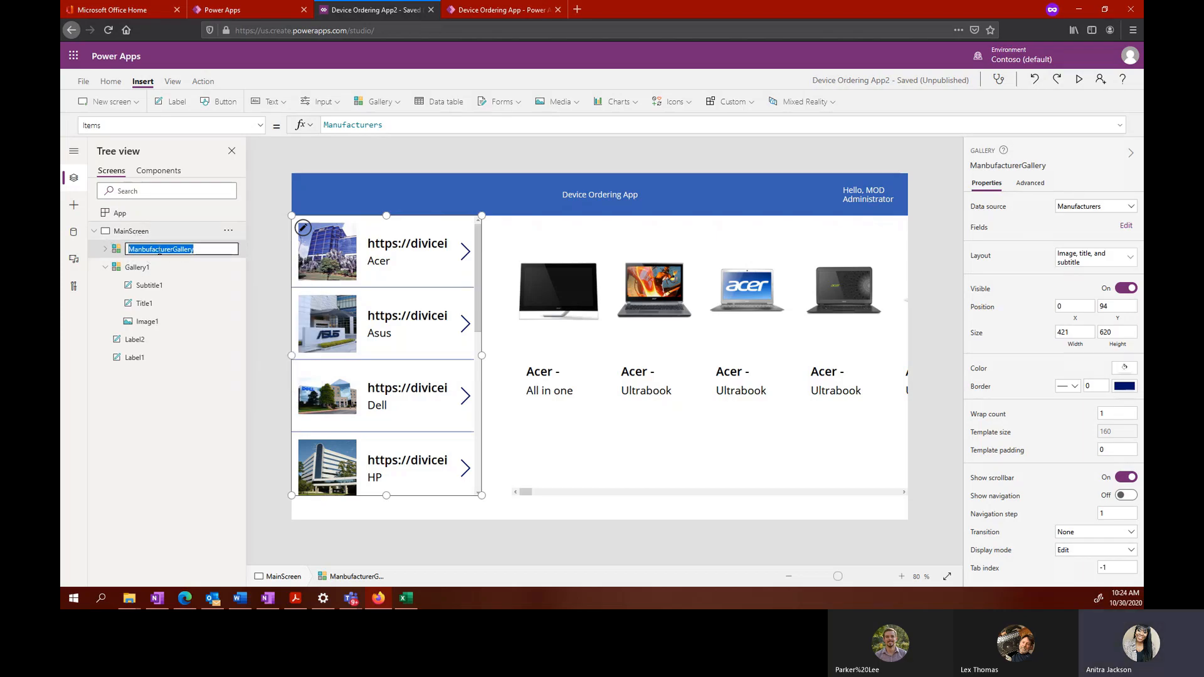
pyautogui.click(172, 249)
pyautogui.press('BackSpace')
pyautogui.press('BackSpace')
pyautogui.press('BackSpace')
pyautogui.press('BackSpace')
pyautogui.press('BackSpace')
pyautogui.press('BackSpace')
pyautogui.press('BackSpace')
pyautogui.press('BackSpace')
pyautogui.press('BackSpace')
pyautogui.press('BackSpace')
pyautogui.write('ufacturer')
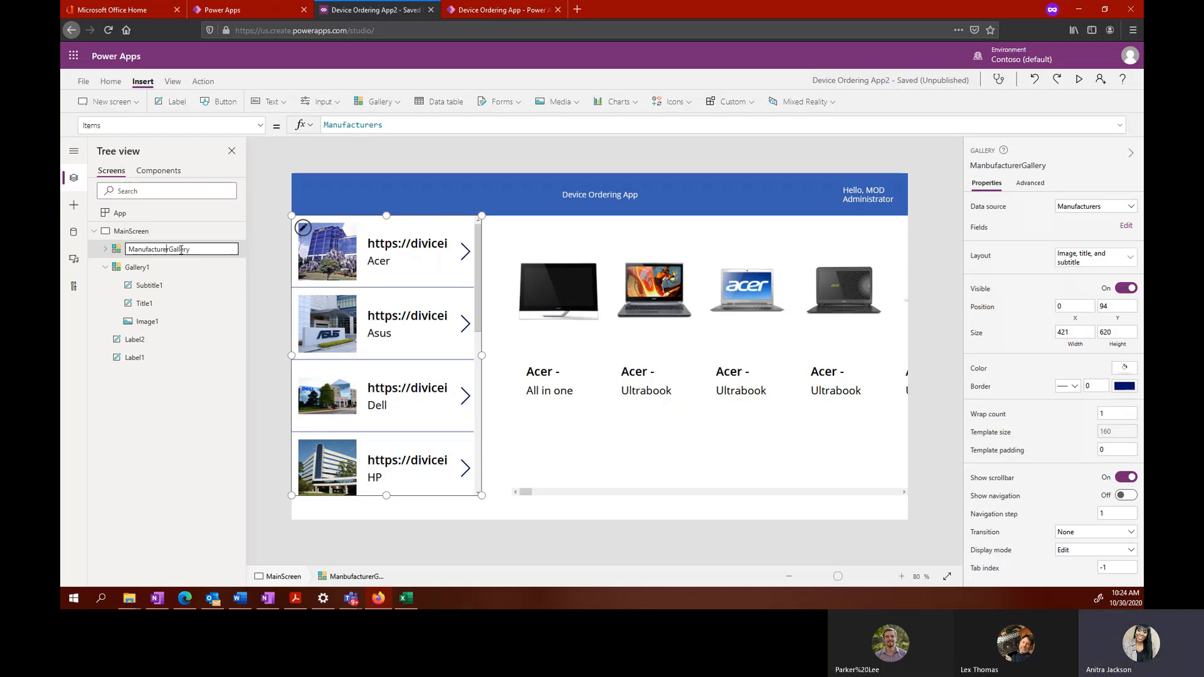
pyautogui.press('Return')
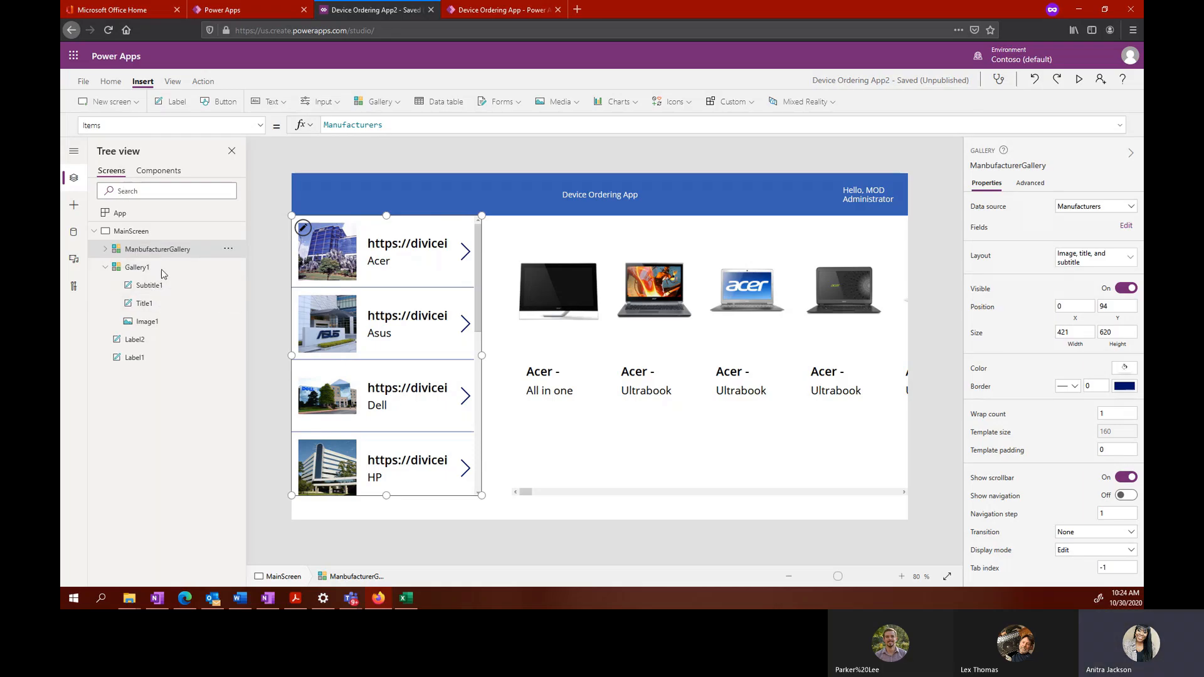
# Step: Rename the device gallery from Gallery1 to DeviceGallery
pyautogui.click(148, 270)
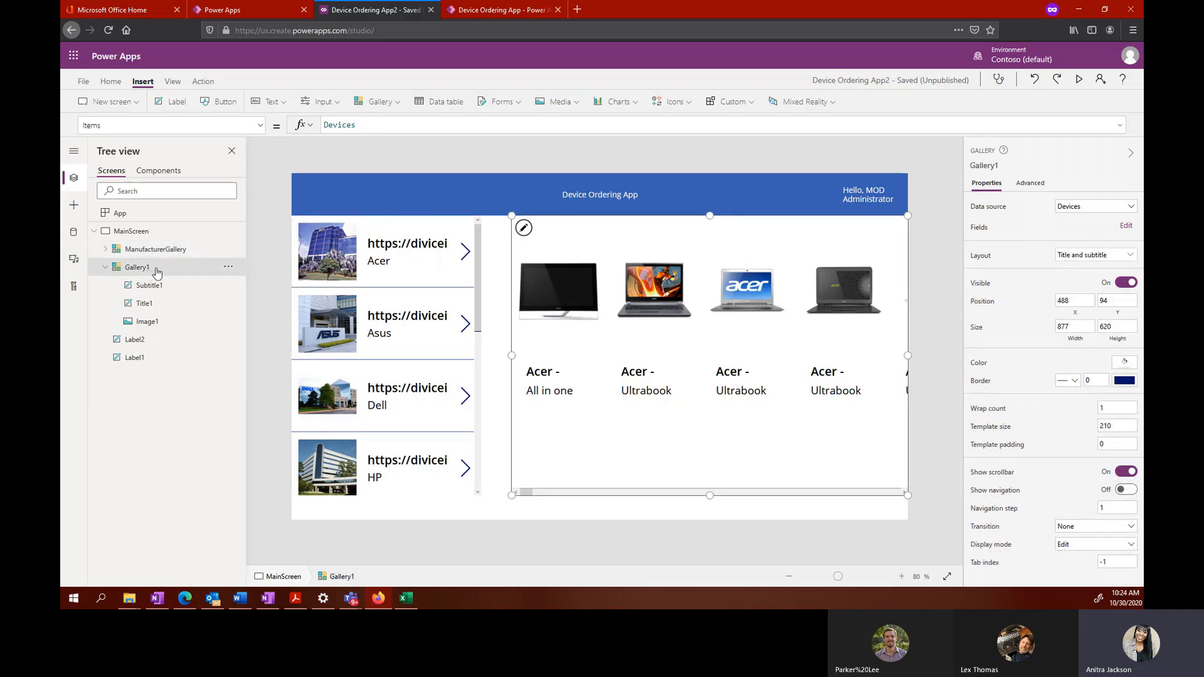
pyautogui.click(225, 270)
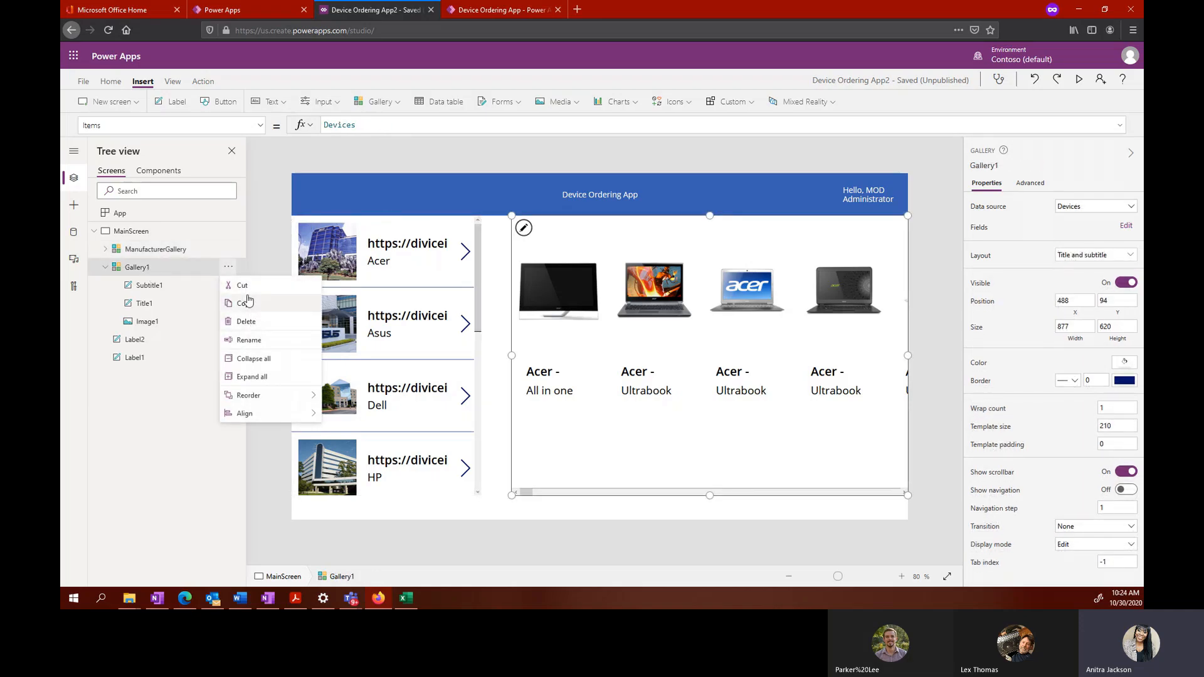
pyautogui.click(262, 340)
pyautogui.write('DeviceGallery')
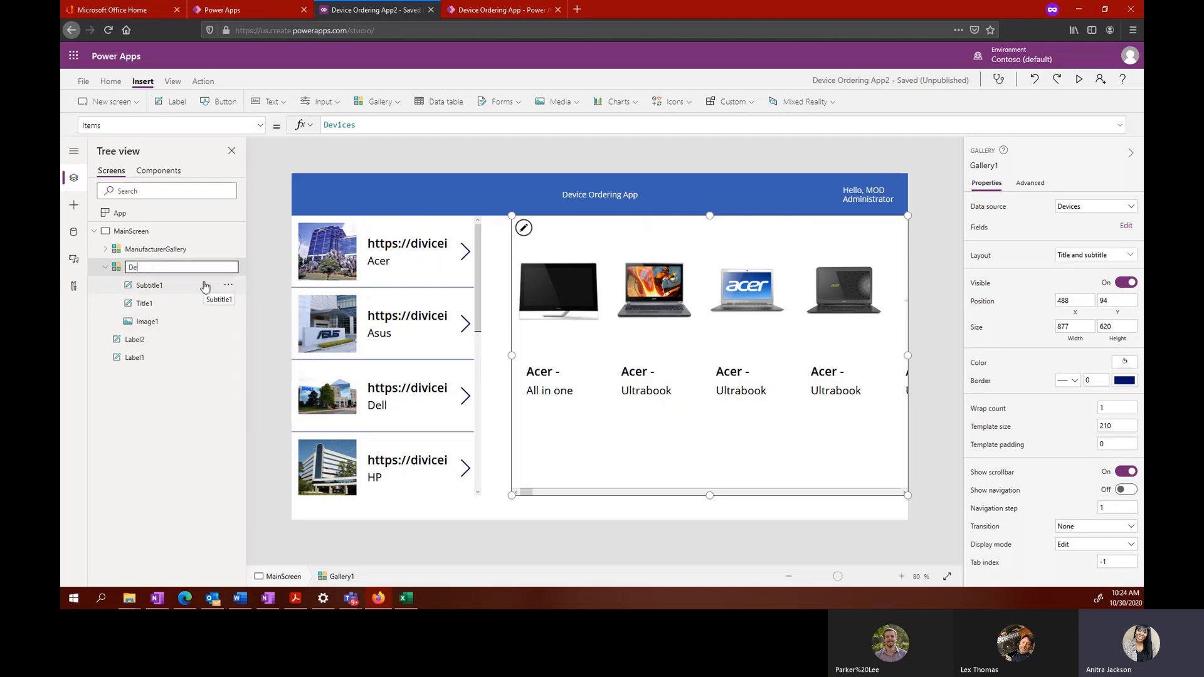
pyautogui.press('Return')
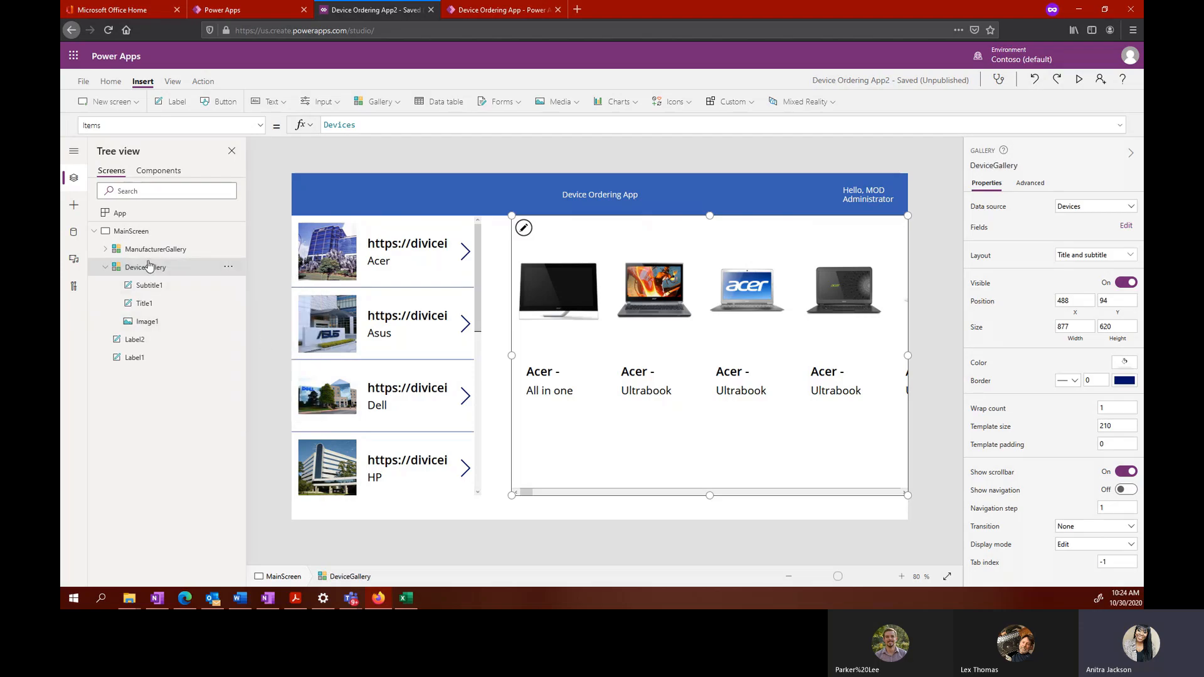
# Step: Change the manufacturers gallery's layout to the 2 columns image layout
pyautogui.click(389, 247)
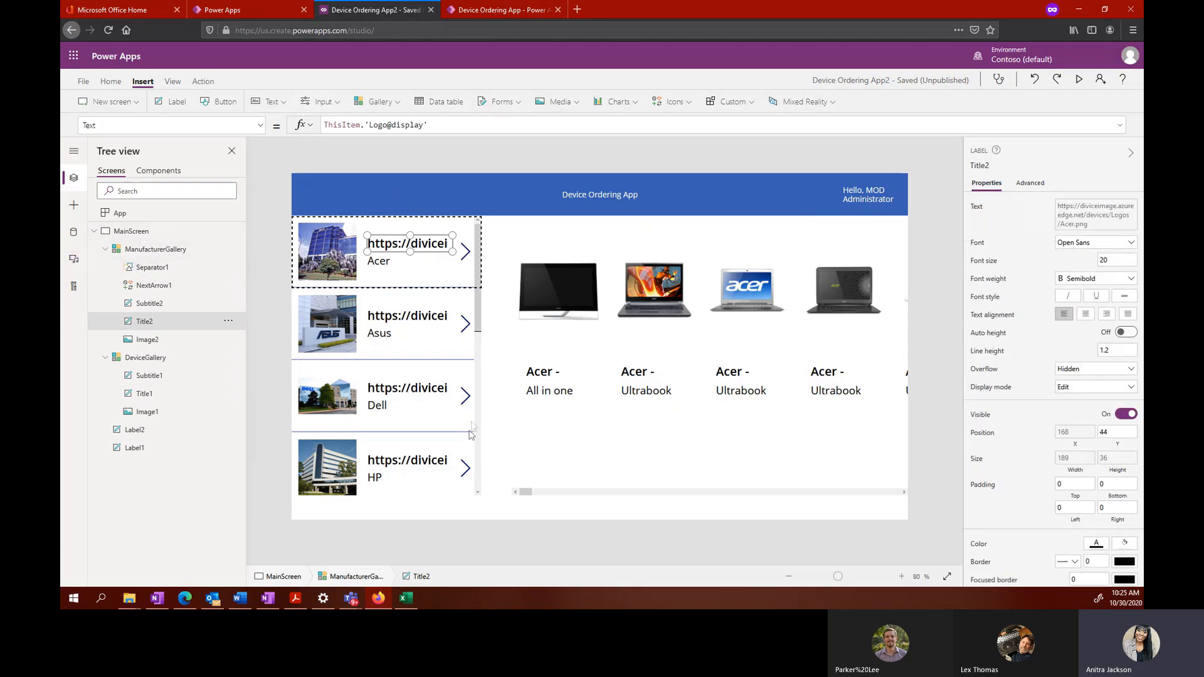
pyautogui.click(427, 487)
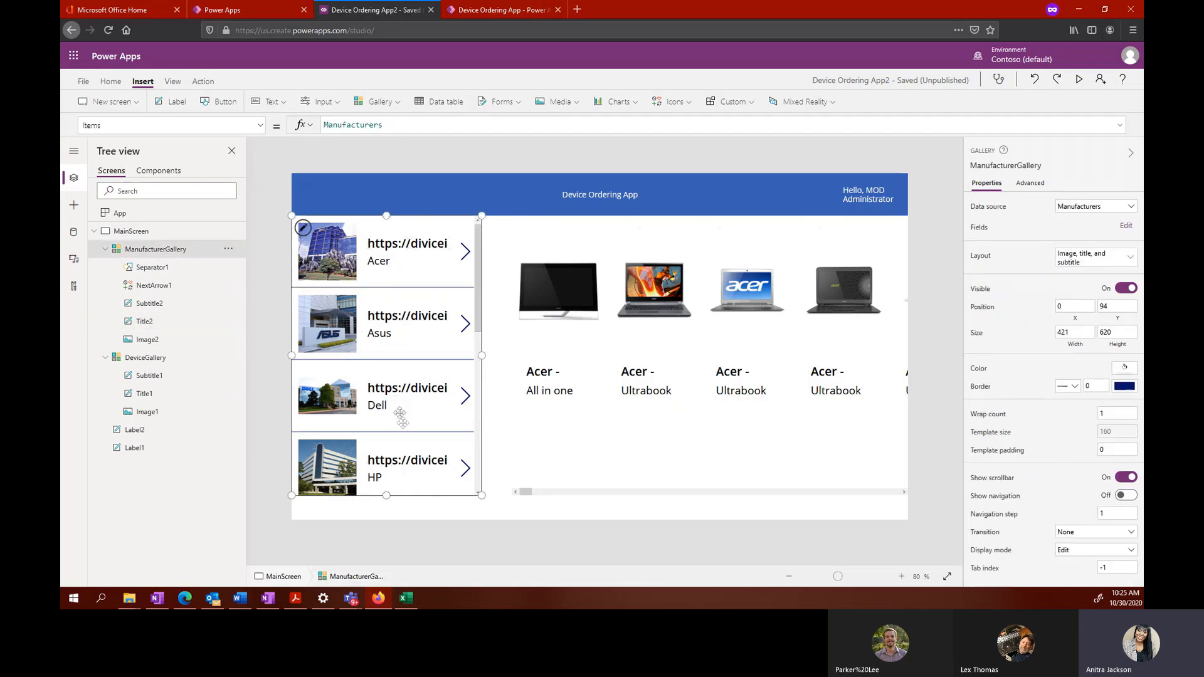
pyautogui.click(139, 359)
pyautogui.click(139, 251)
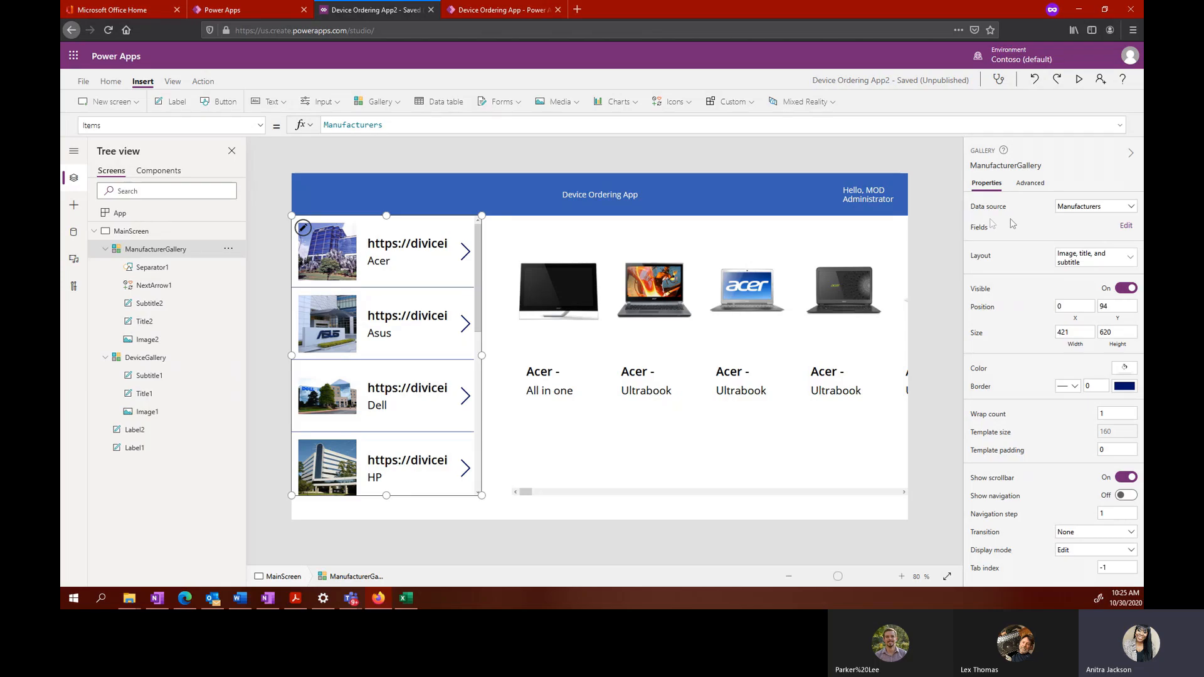
pyautogui.click(1091, 265)
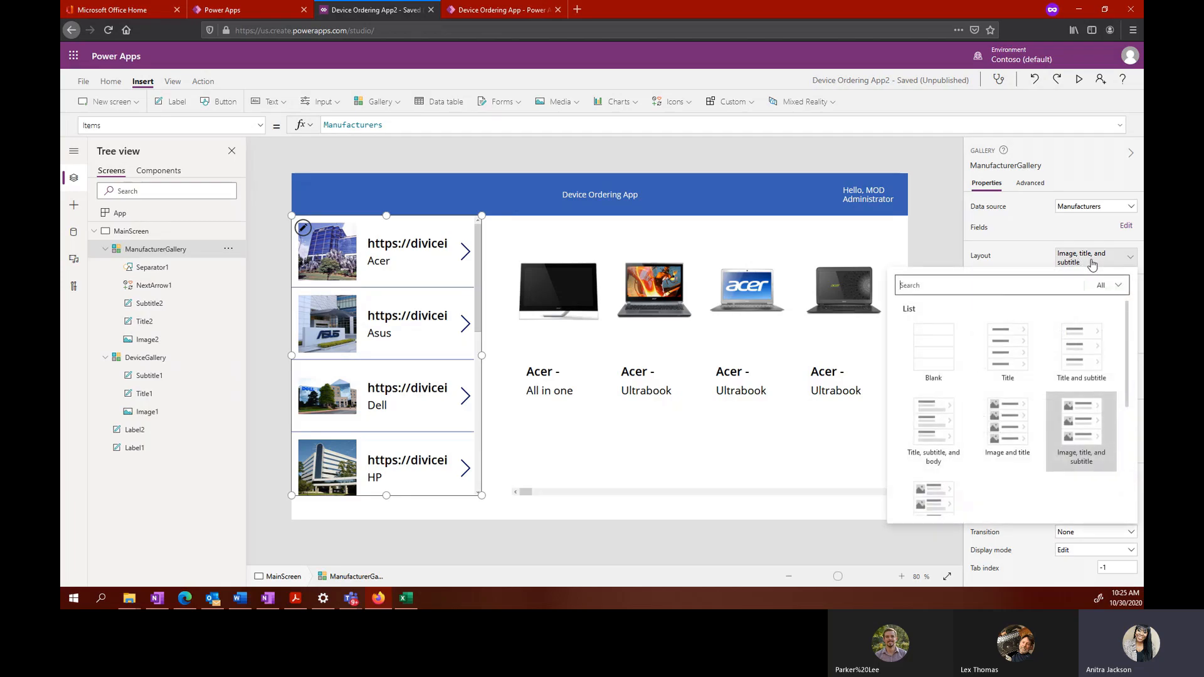
pyautogui.scroll(-3, 991, 408)
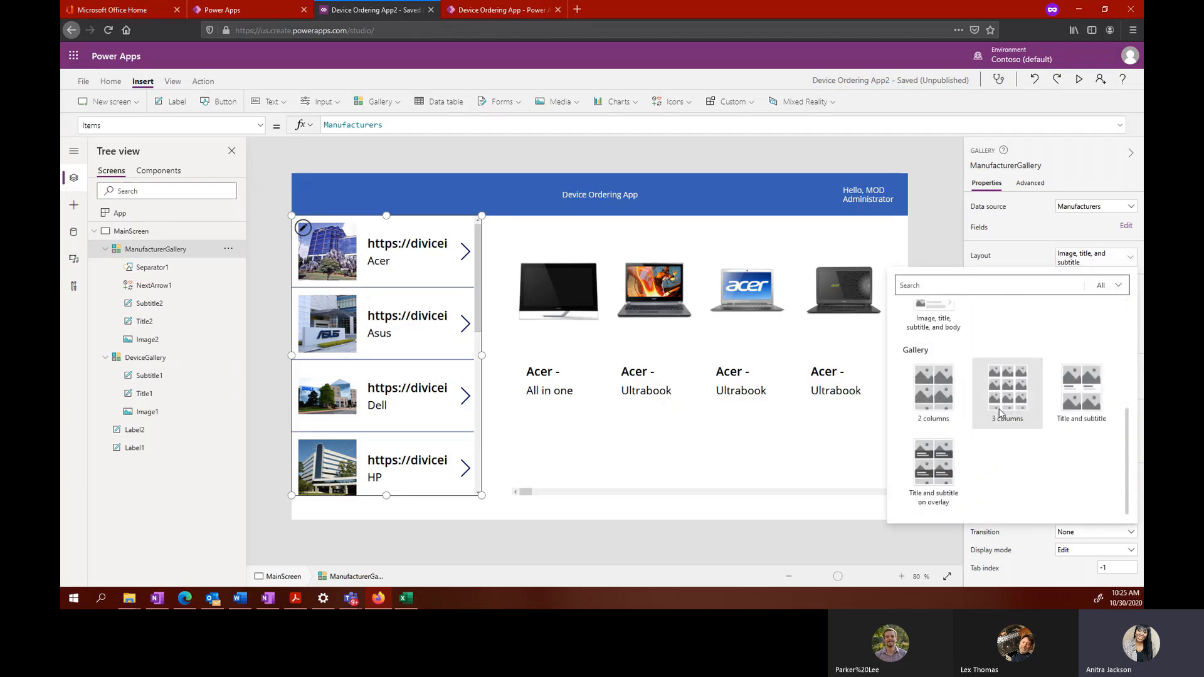
pyautogui.click(945, 404)
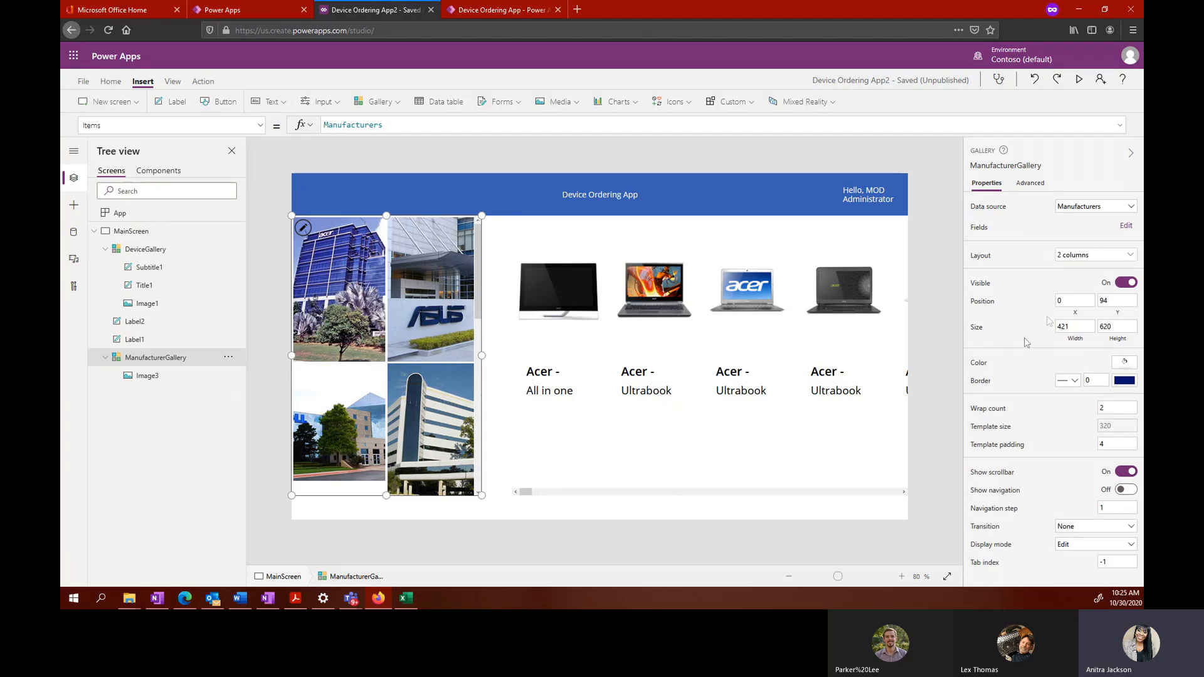
# Step: Set the manufacturers gallery's wrap count to 1
pyautogui.click(1118, 406)
pyautogui.press('BackSpace')
pyautogui.write('1')
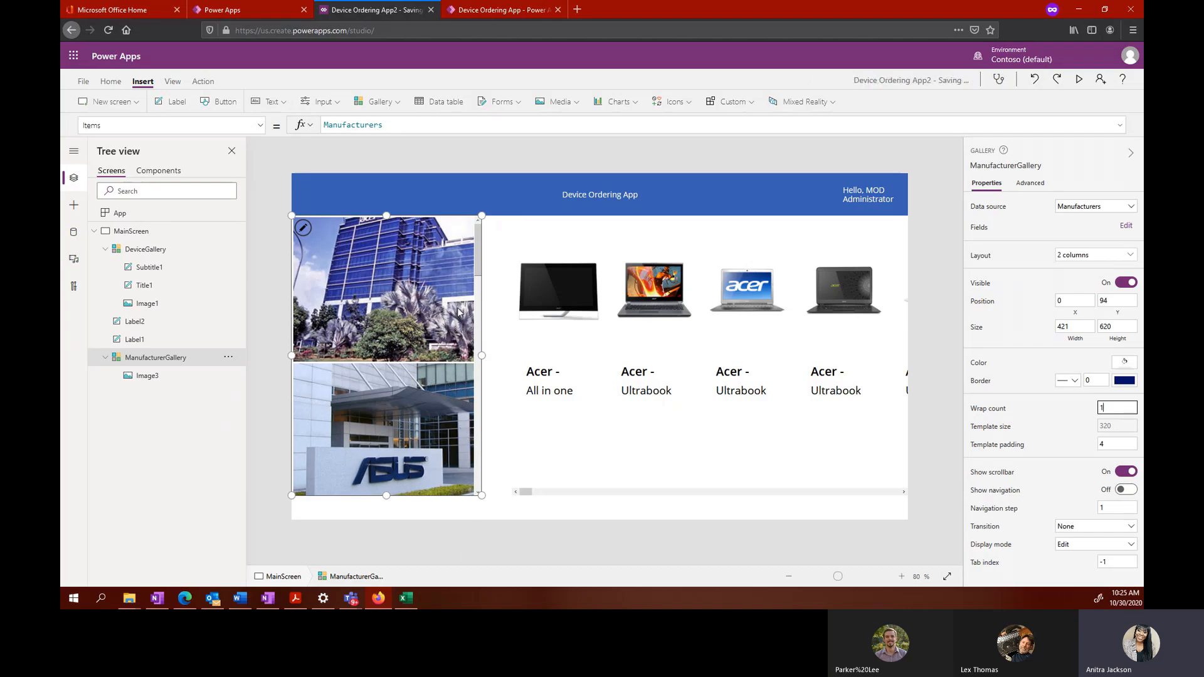
# Step: Shorten the manufacturer image to about 192 high and reduce the gallery's item template to a size of about 190
pyautogui.click(390, 349)
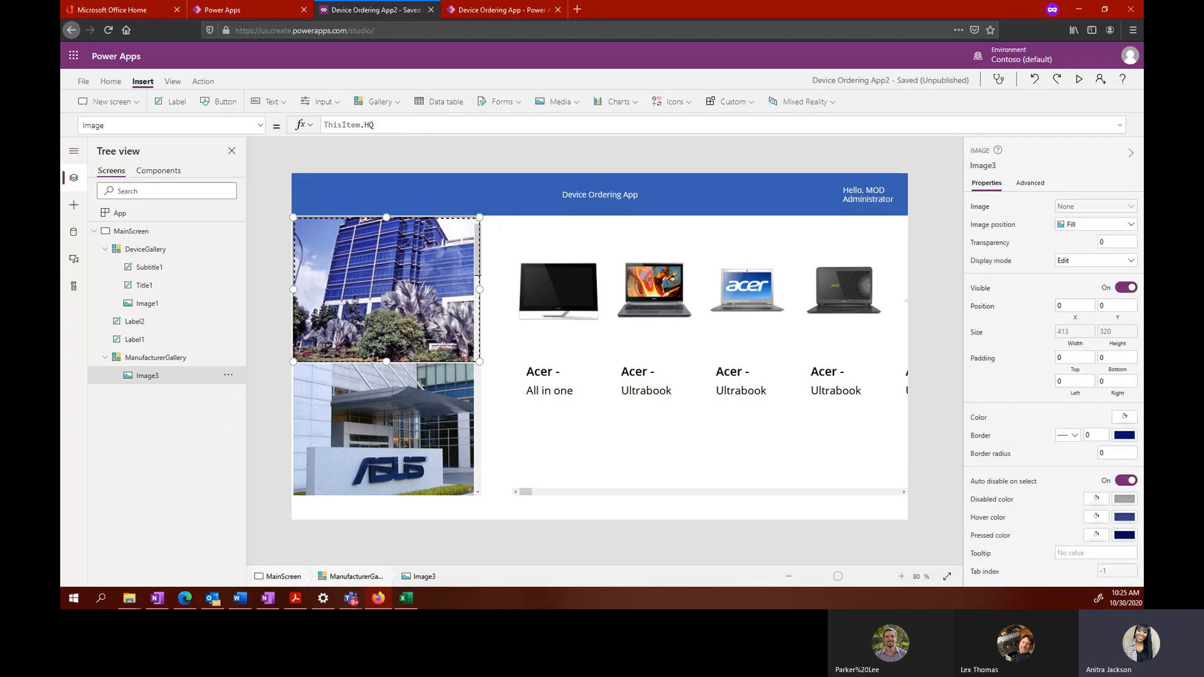
pyautogui.moveTo(384, 363); pyautogui.dragTo(385, 304)
pyautogui.click(382, 359)
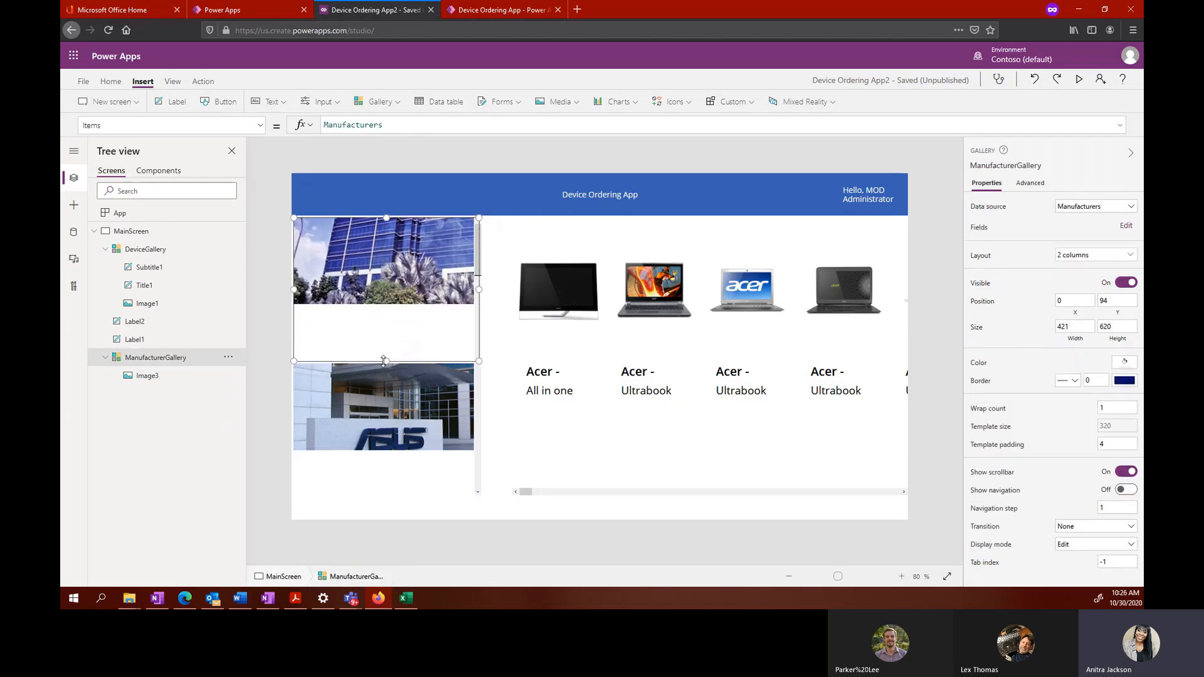
pyautogui.moveTo(390, 325); pyautogui.dragTo(394, 302)
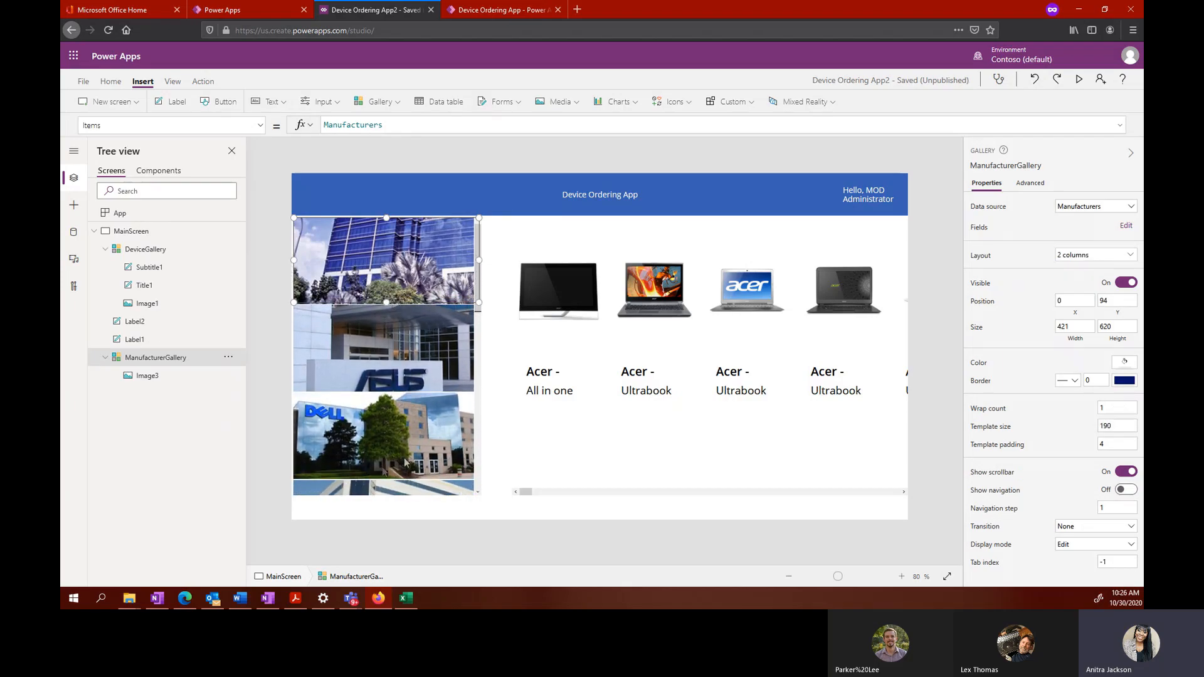
pyautogui.click(403, 434)
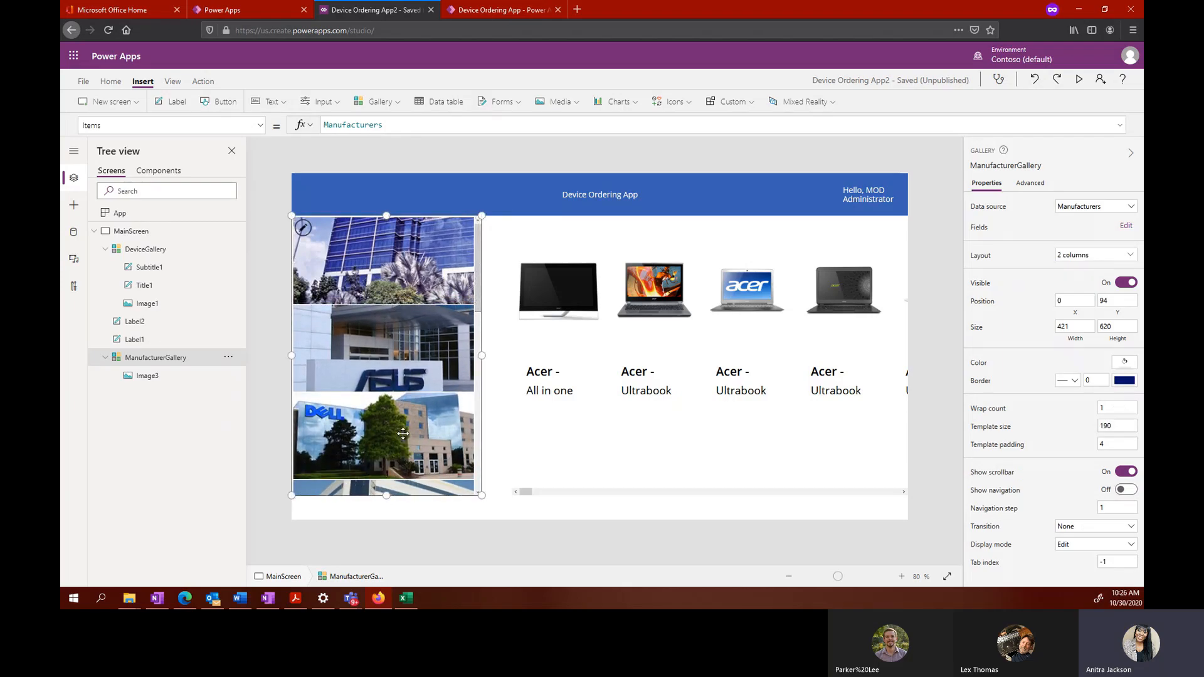
# Step: Save the app and return to the canvas editor
pyautogui.click(88, 85)
pyautogui.click(201, 251)
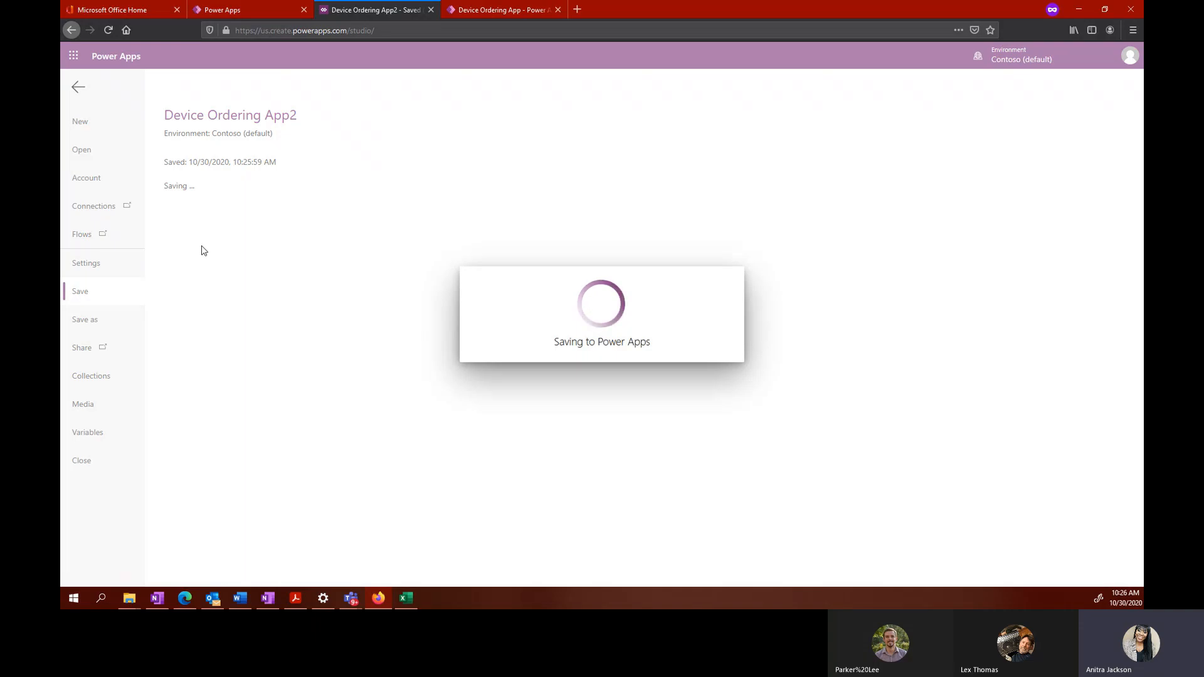
pyautogui.click(78, 87)
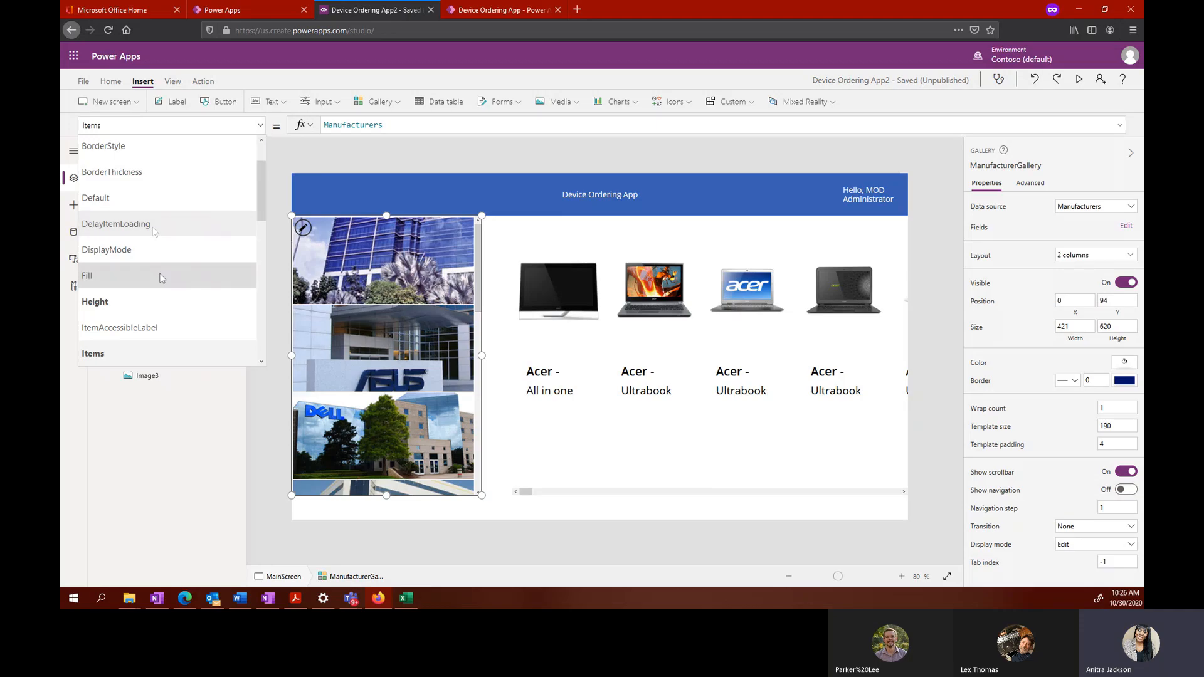
pyautogui.scroll(-5, 120, 224)
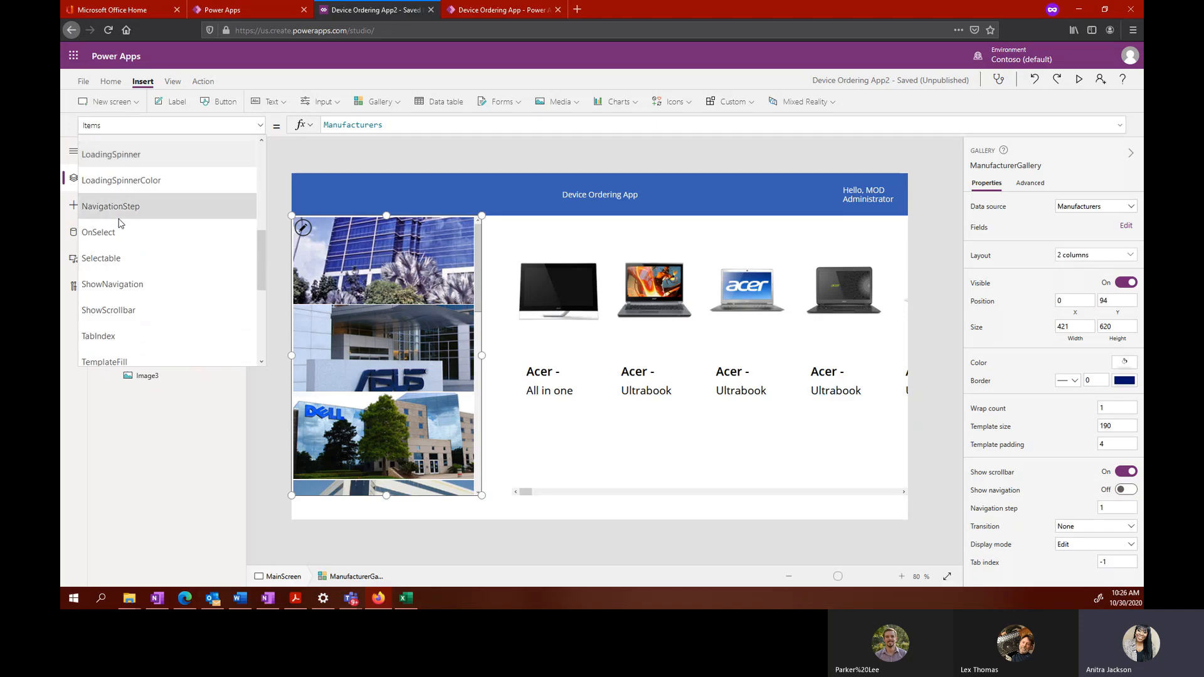
pyautogui.click(123, 129)
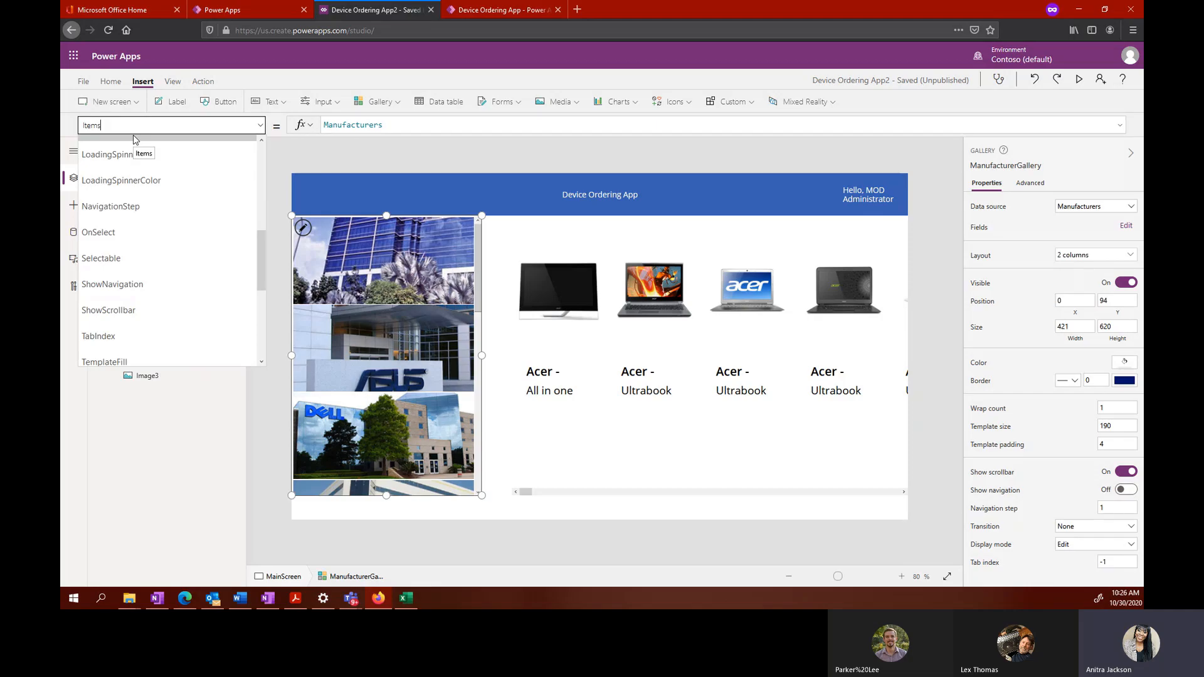
pyautogui.scroll(-3, 209, 281)
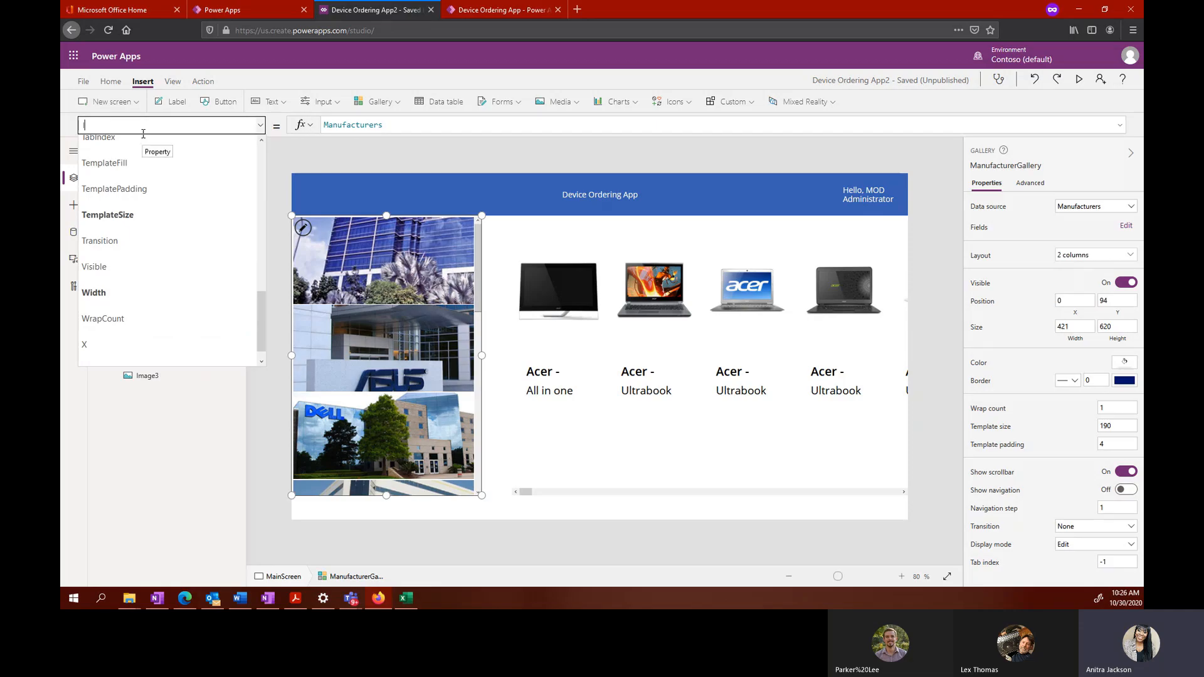
pyautogui.write('e')
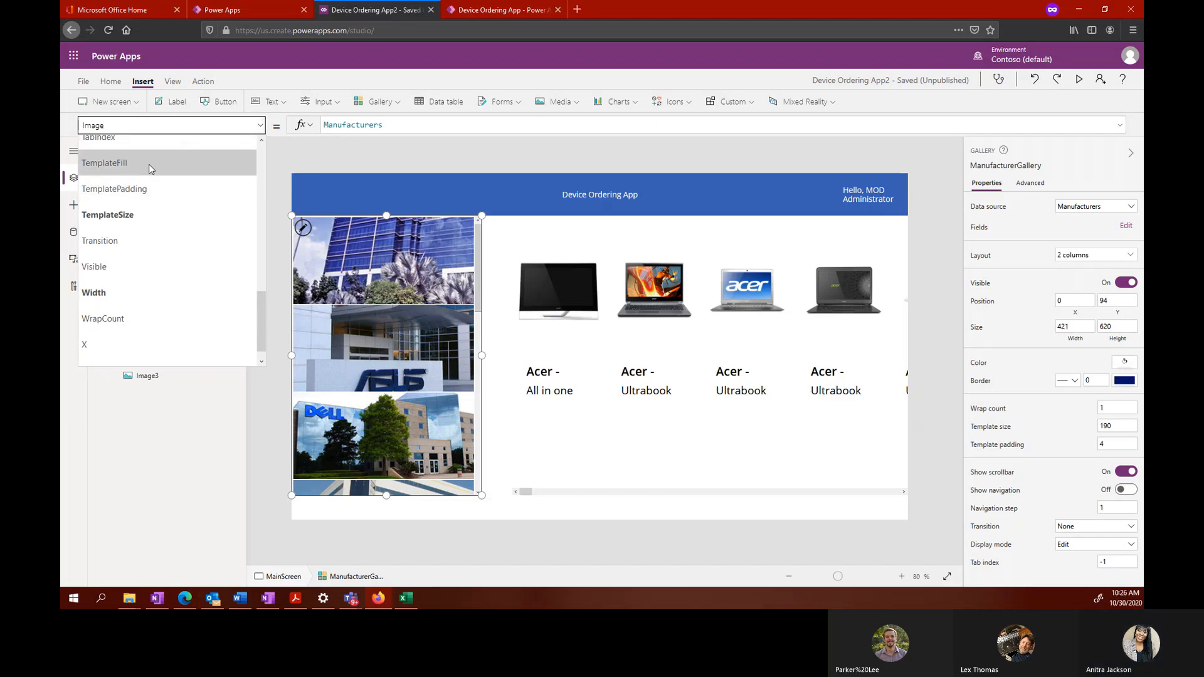
pyautogui.scroll(2, 152, 164)
pyautogui.moveTo(264, 271); pyautogui.dragTo(261, 136)
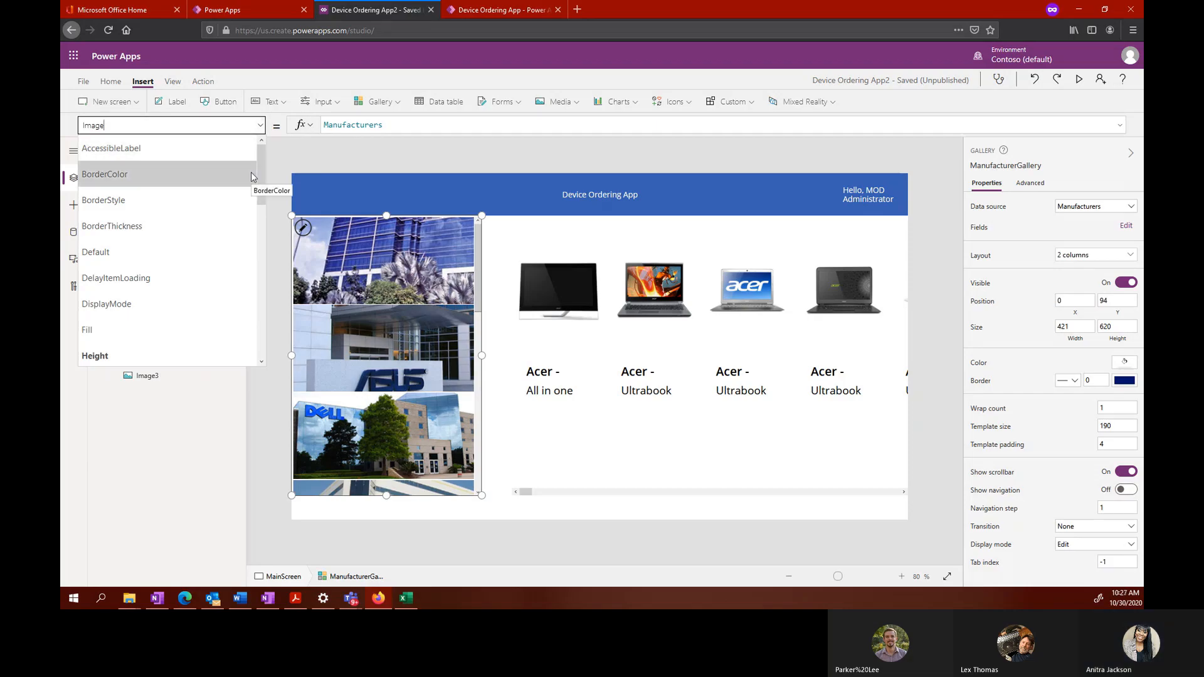
pyautogui.press('BackSpace')
pyautogui.press('BackSpace')
pyautogui.press('BackSpace')
pyautogui.press('BackSpace')
pyautogui.press('BackSpace')
pyautogui.click(341, 162)
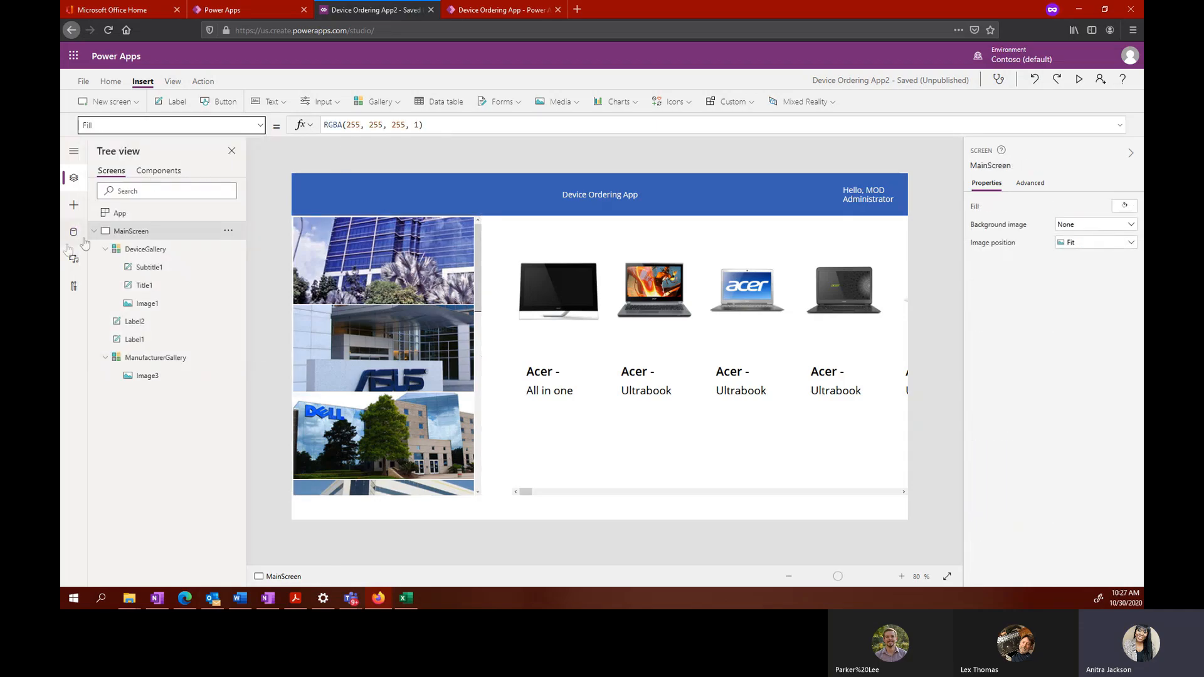
# Step: Set the manufacturers gallery image's source formula to ThisItem.Logo and its image position to Fit
pyautogui.click(151, 303)
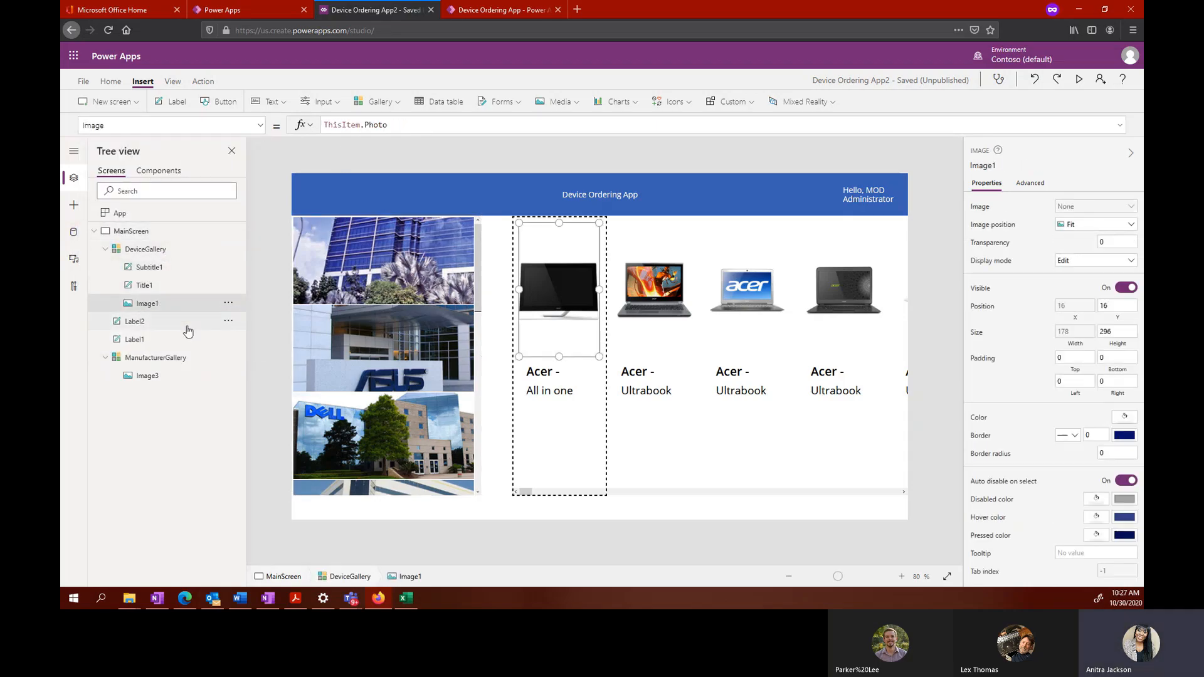
pyautogui.click(156, 357)
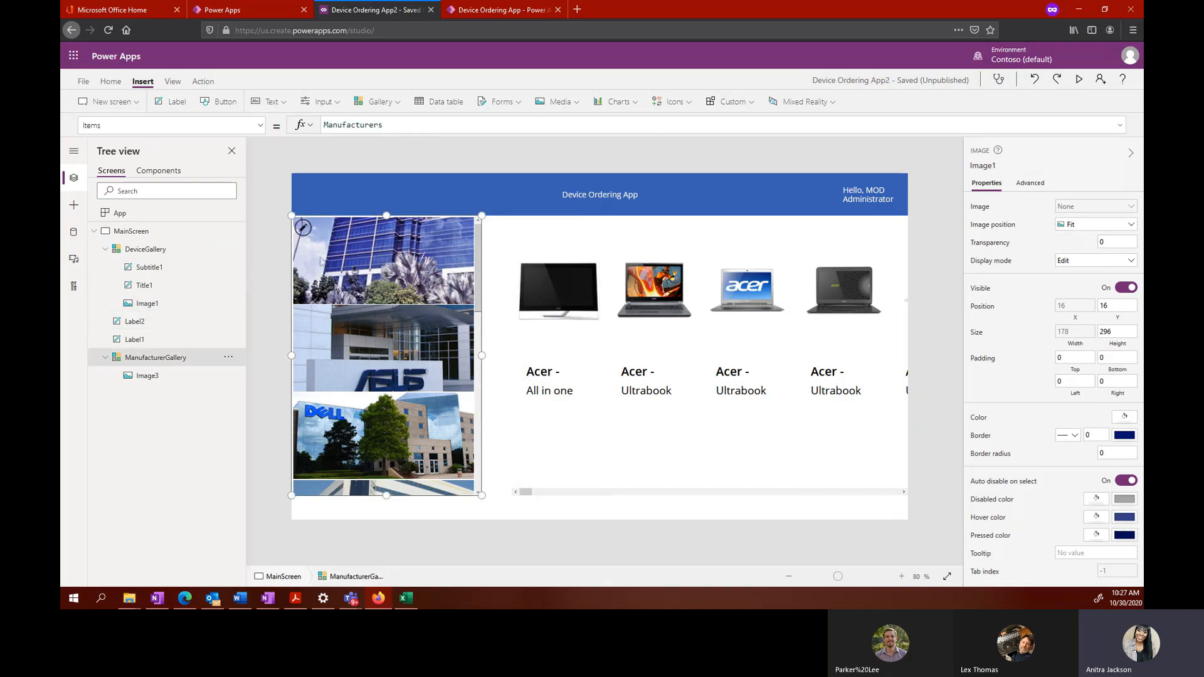
pyautogui.click(146, 376)
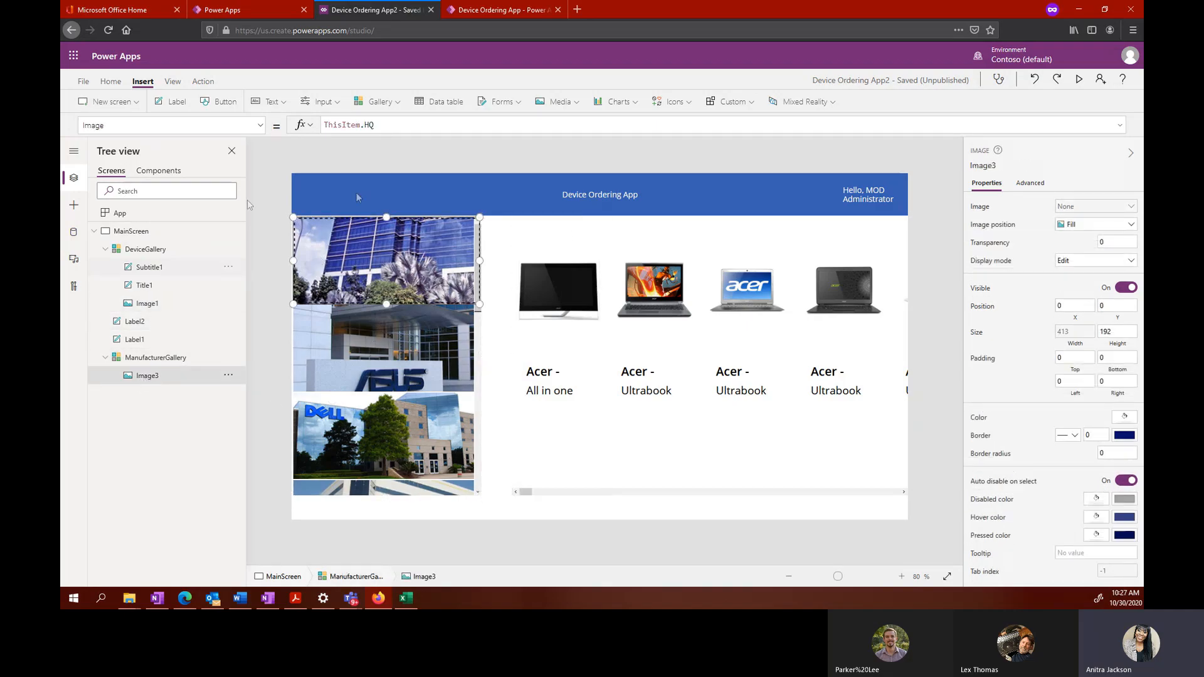
pyautogui.click(392, 124)
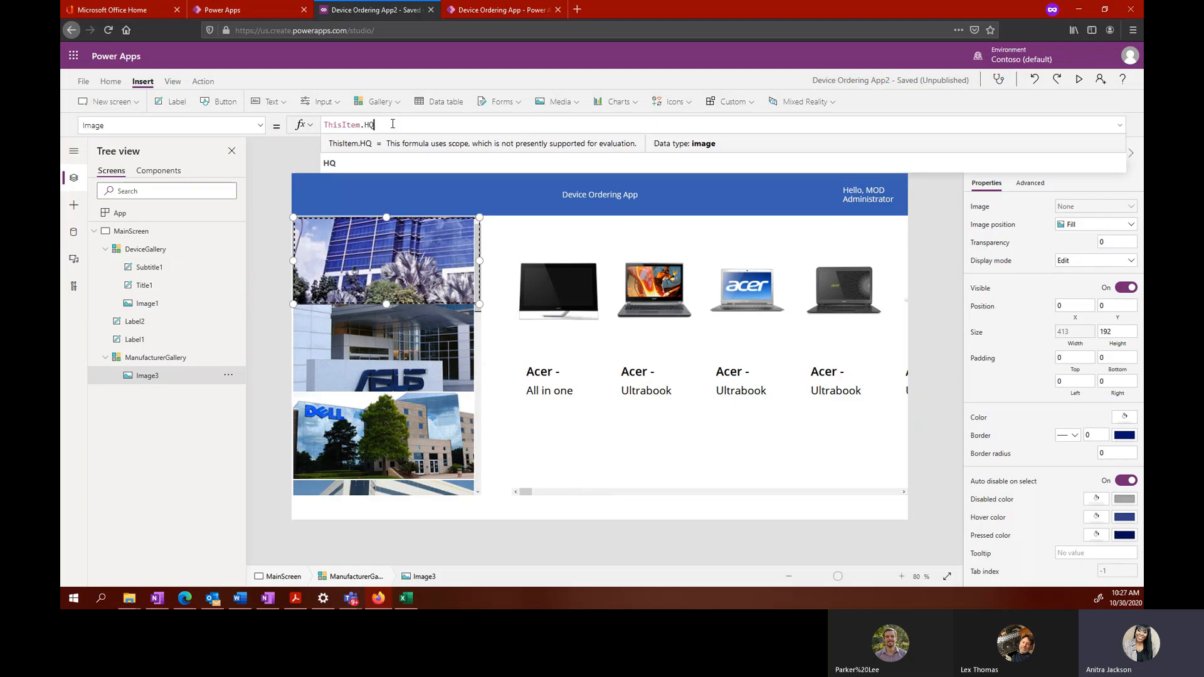
pyautogui.press('BackSpace')
pyautogui.press('BackSpace')
pyautogui.write('Logo')
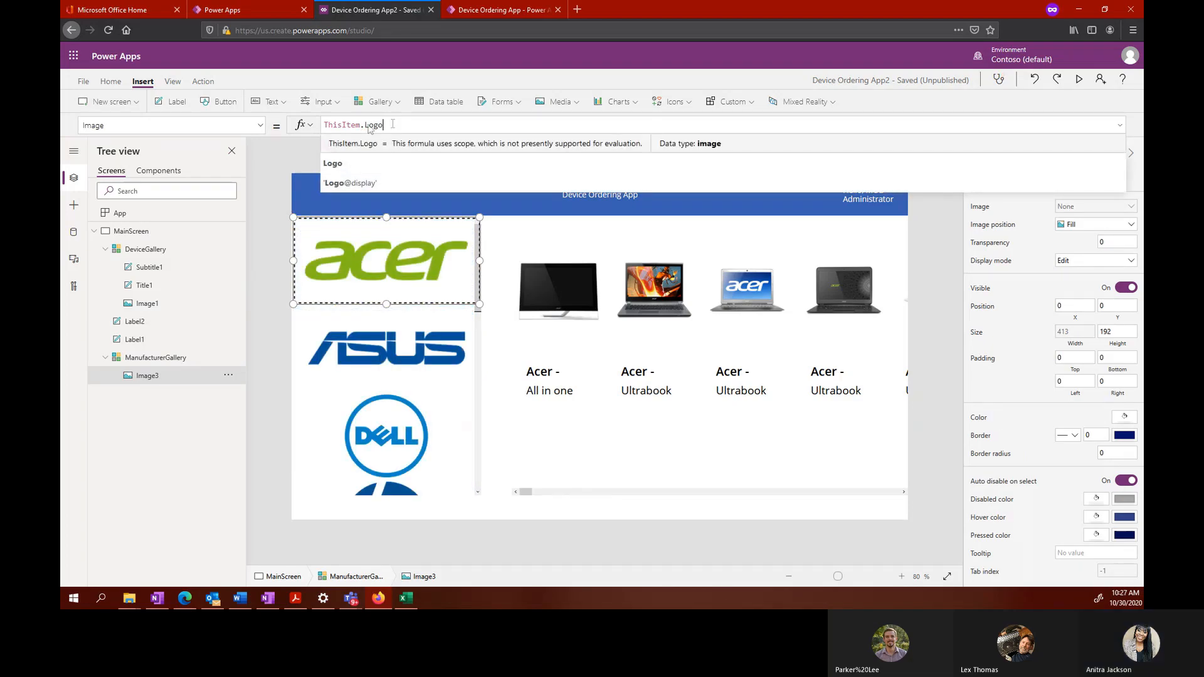
pyautogui.click(363, 164)
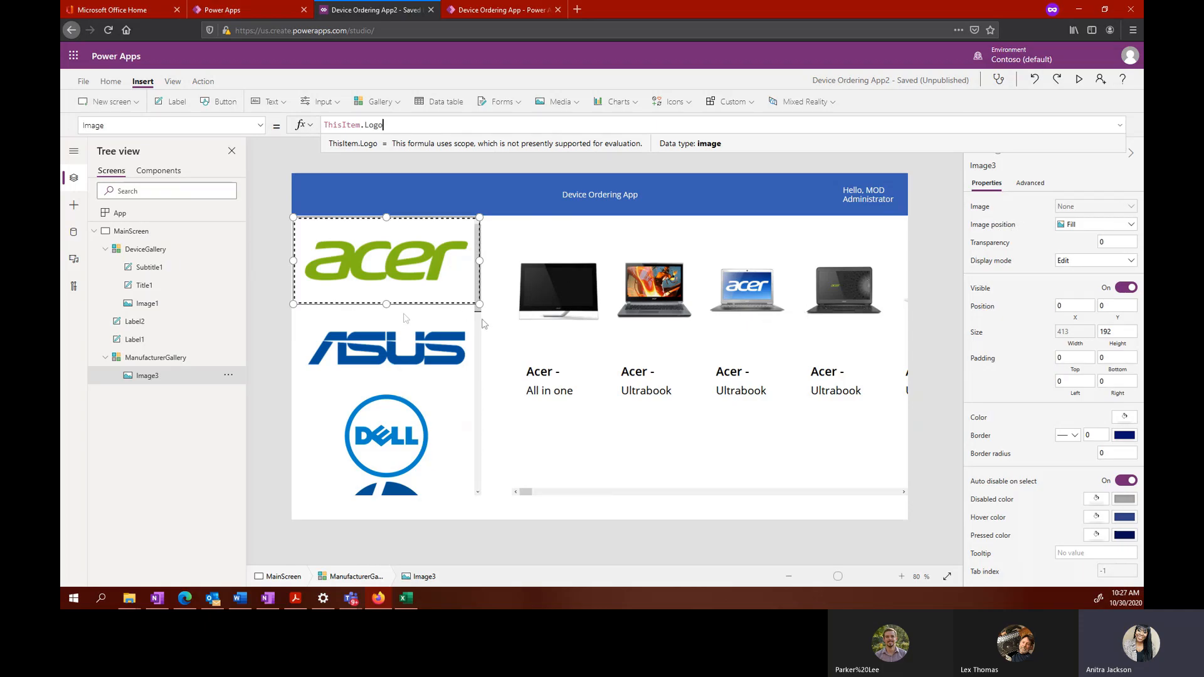
pyautogui.click(1096, 225)
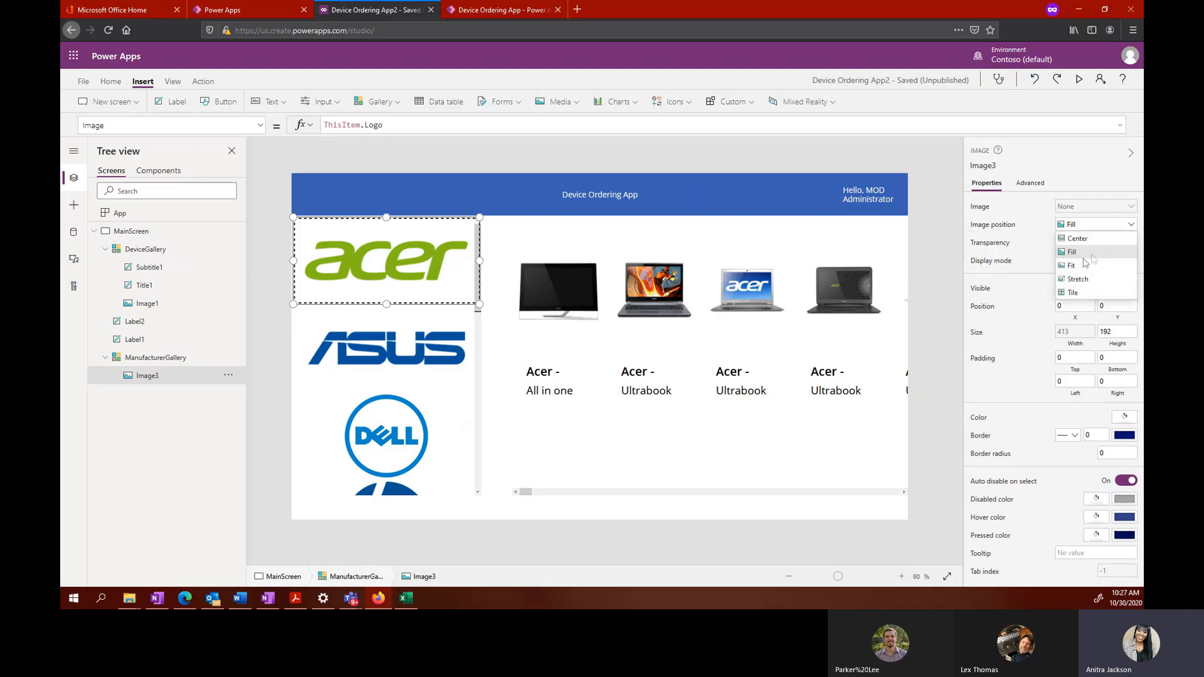
pyautogui.click(1076, 266)
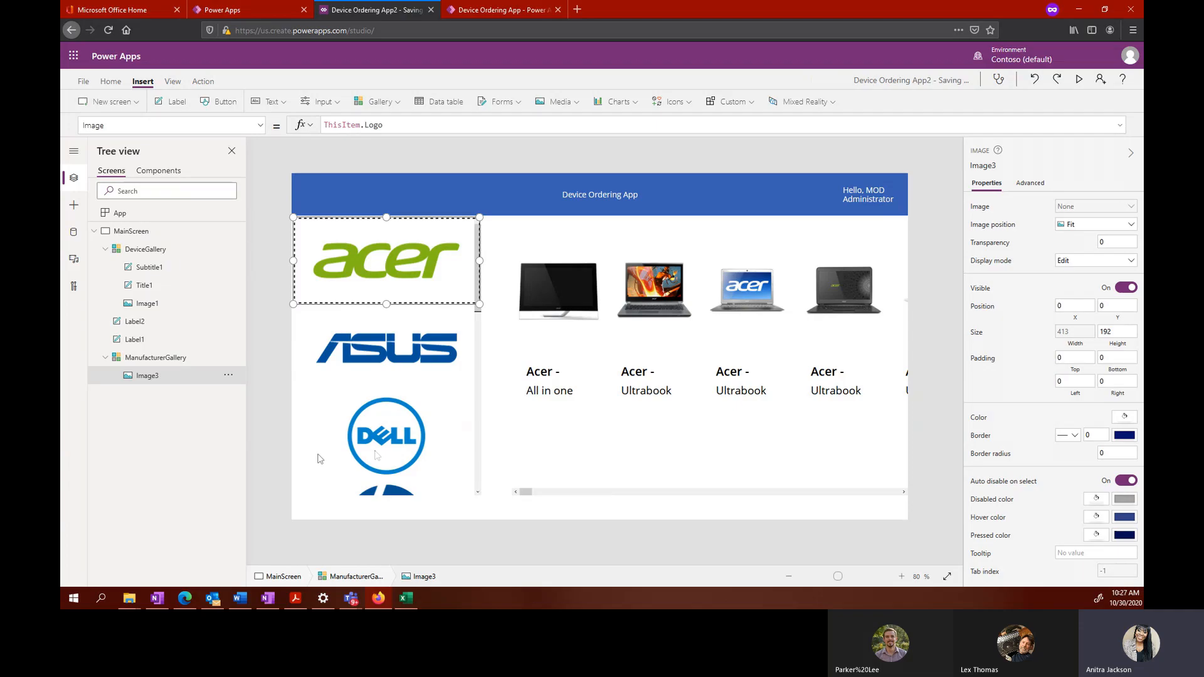
# Step: Replace the ManufacturerGallery's TemplateFill formula with the start of a condition, If(ThisItem.IsSelected
pyautogui.click(184, 342)
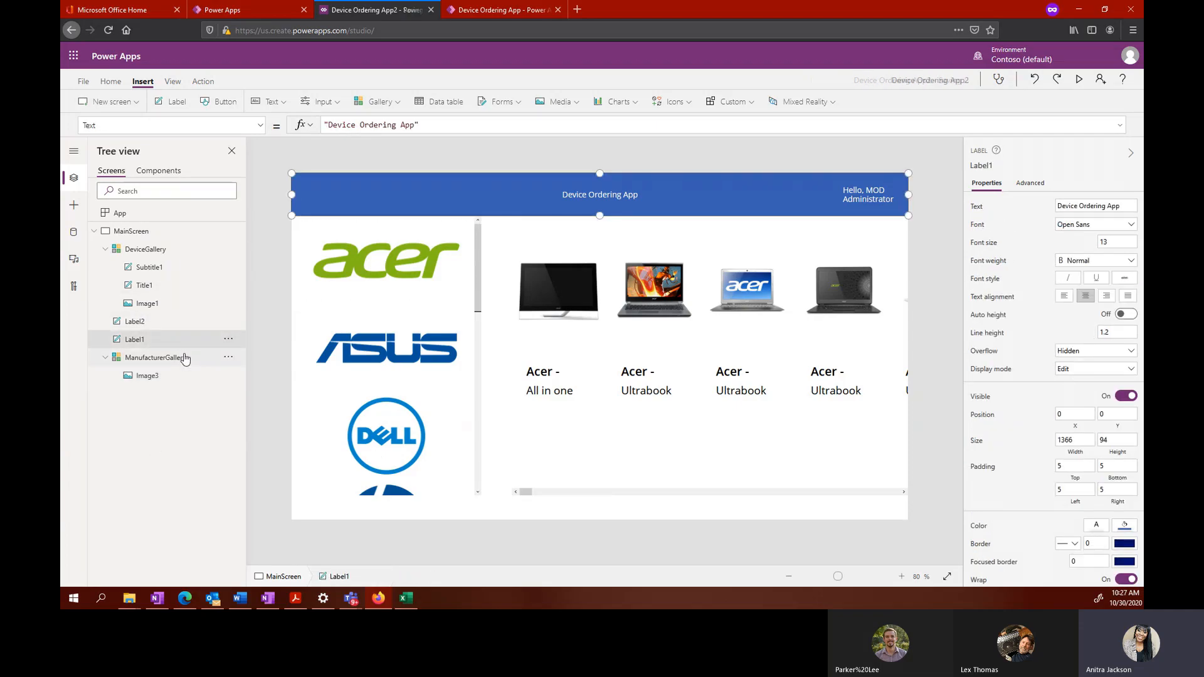
pyautogui.click(184, 359)
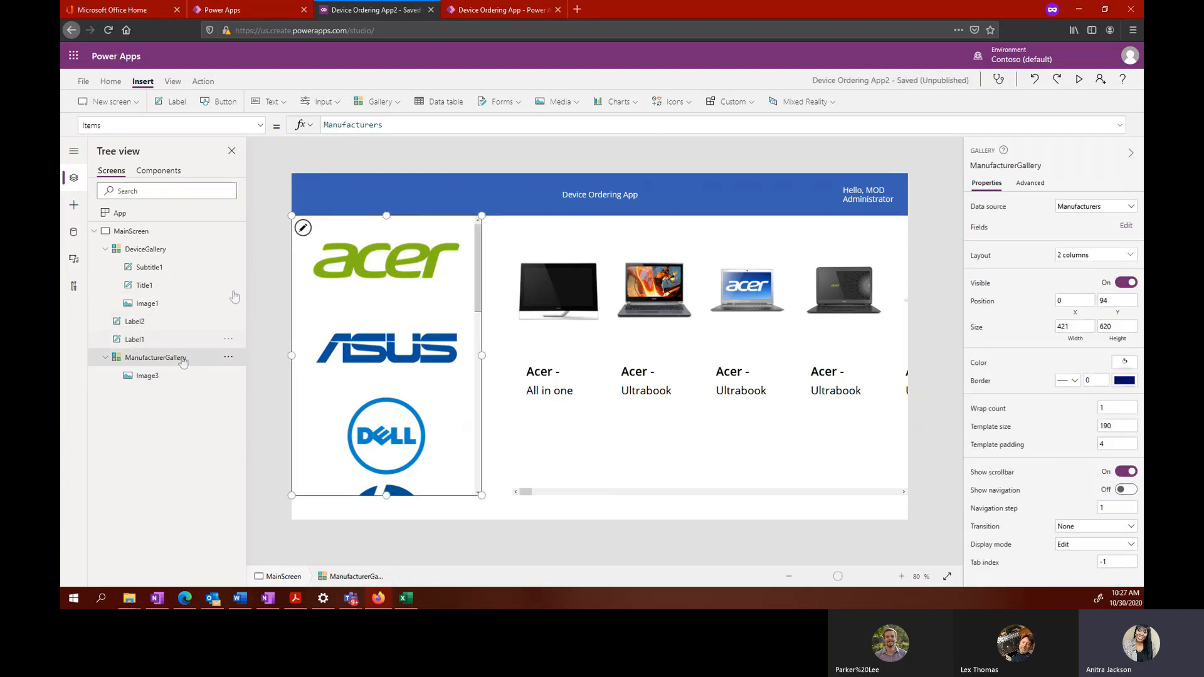
pyautogui.click(260, 126)
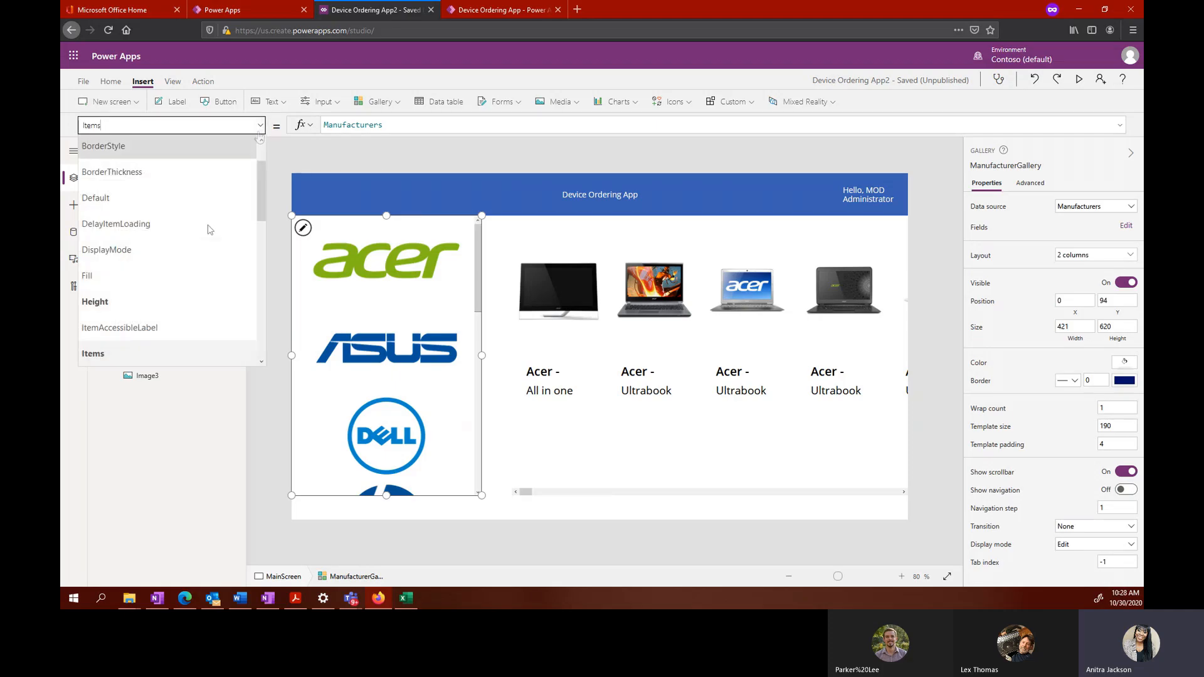
pyautogui.scroll(-2, 170, 231)
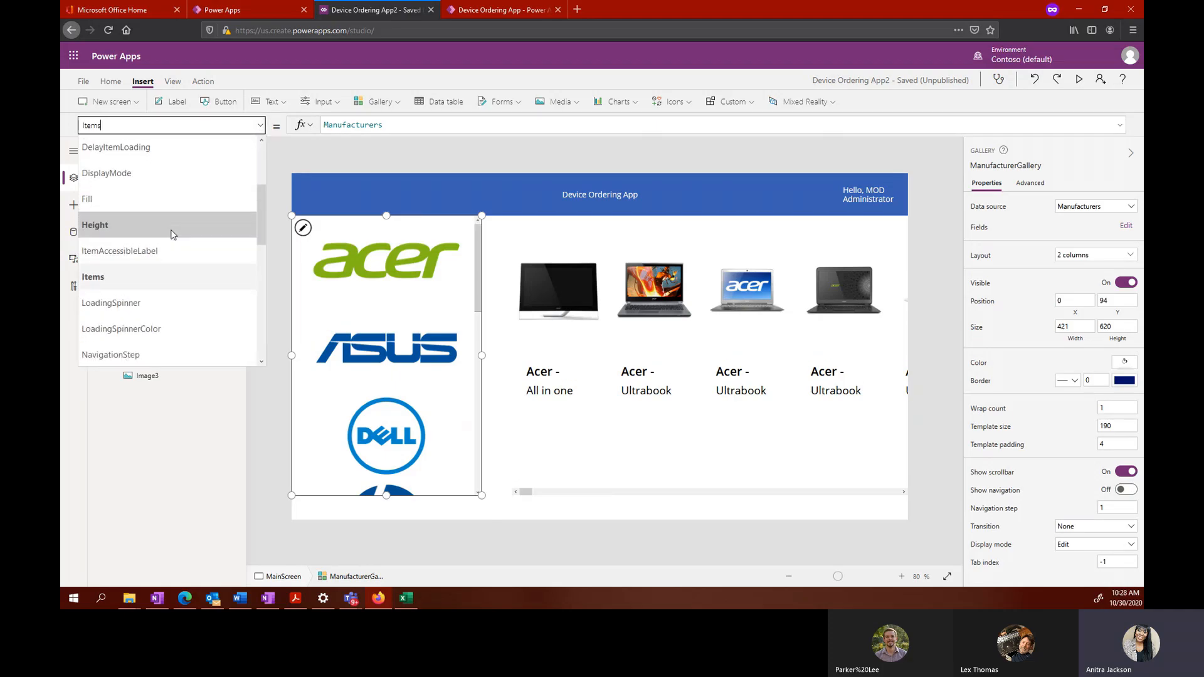
pyautogui.scroll(-5, 171, 232)
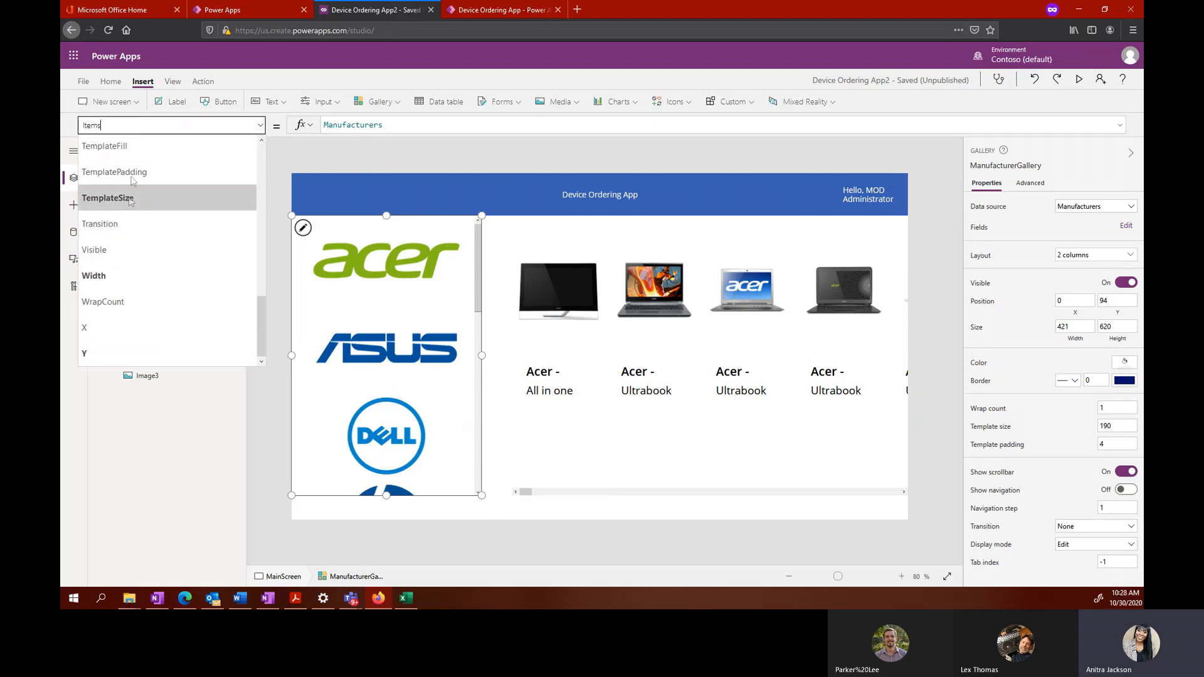
pyautogui.click(145, 148)
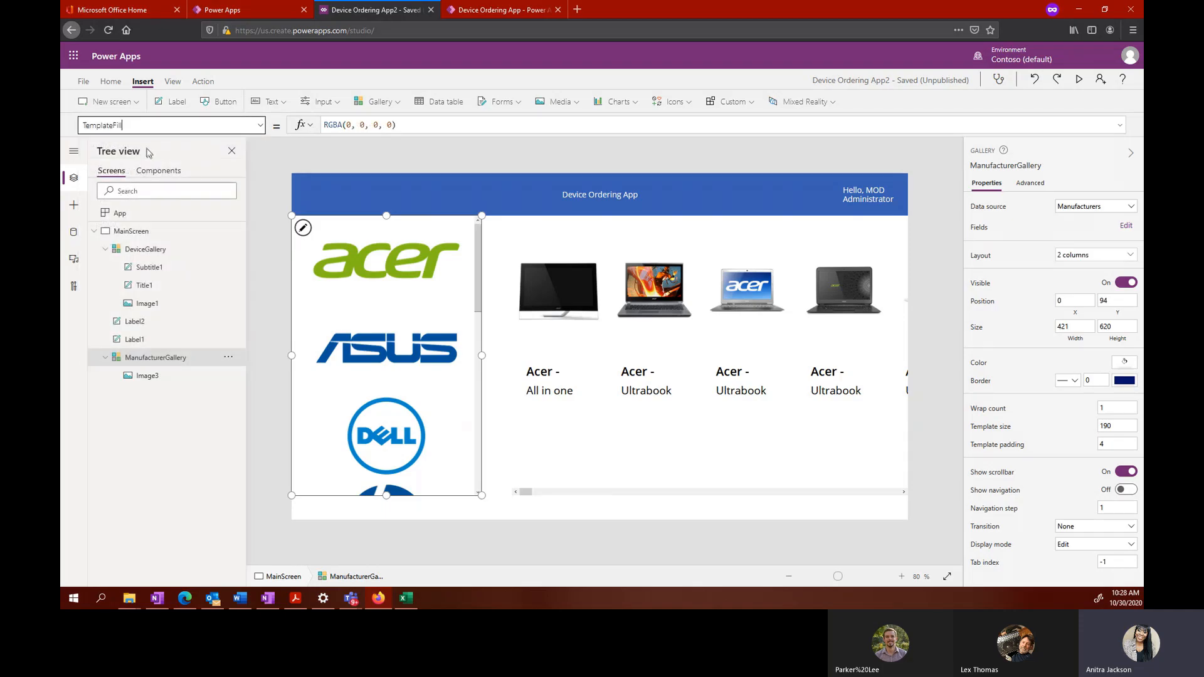
pyautogui.click(407, 125)
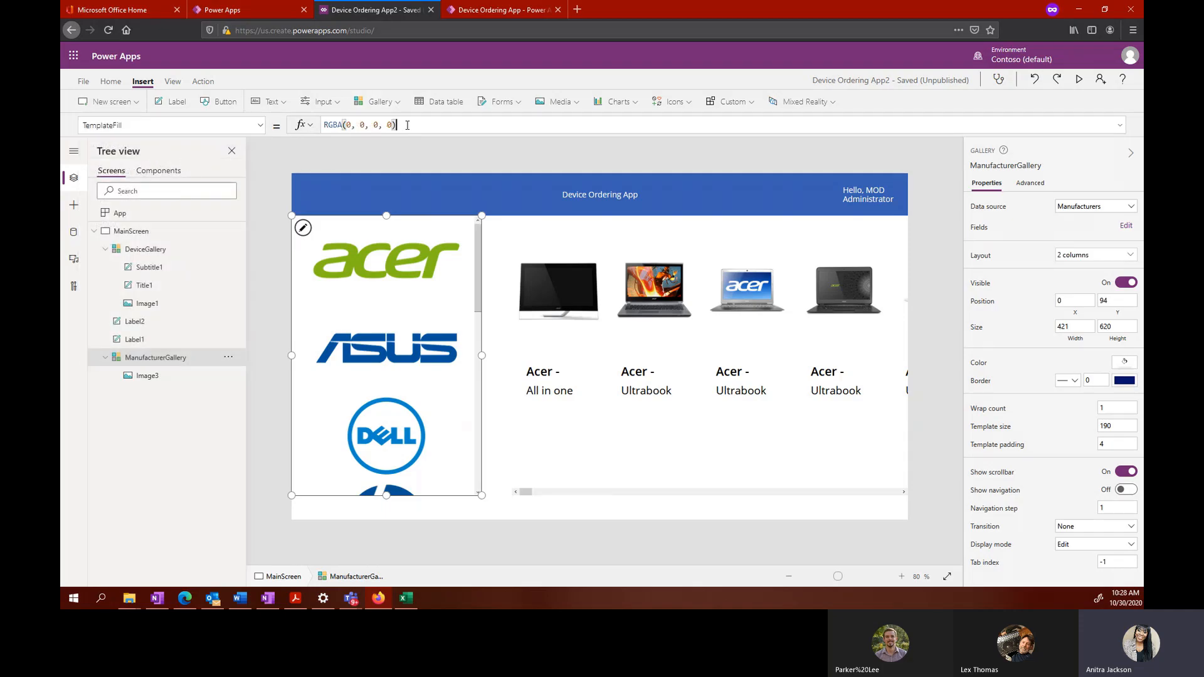
pyautogui.moveTo(407, 125); pyautogui.dragTo(322, 124)
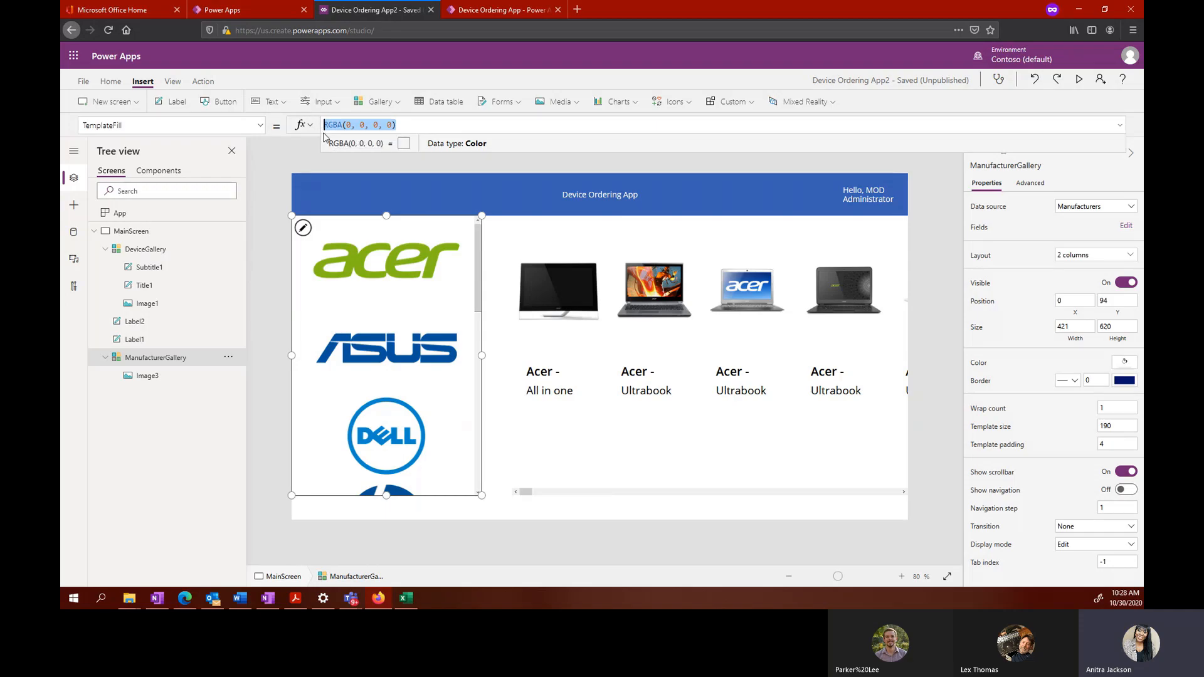
pyautogui.write('If')
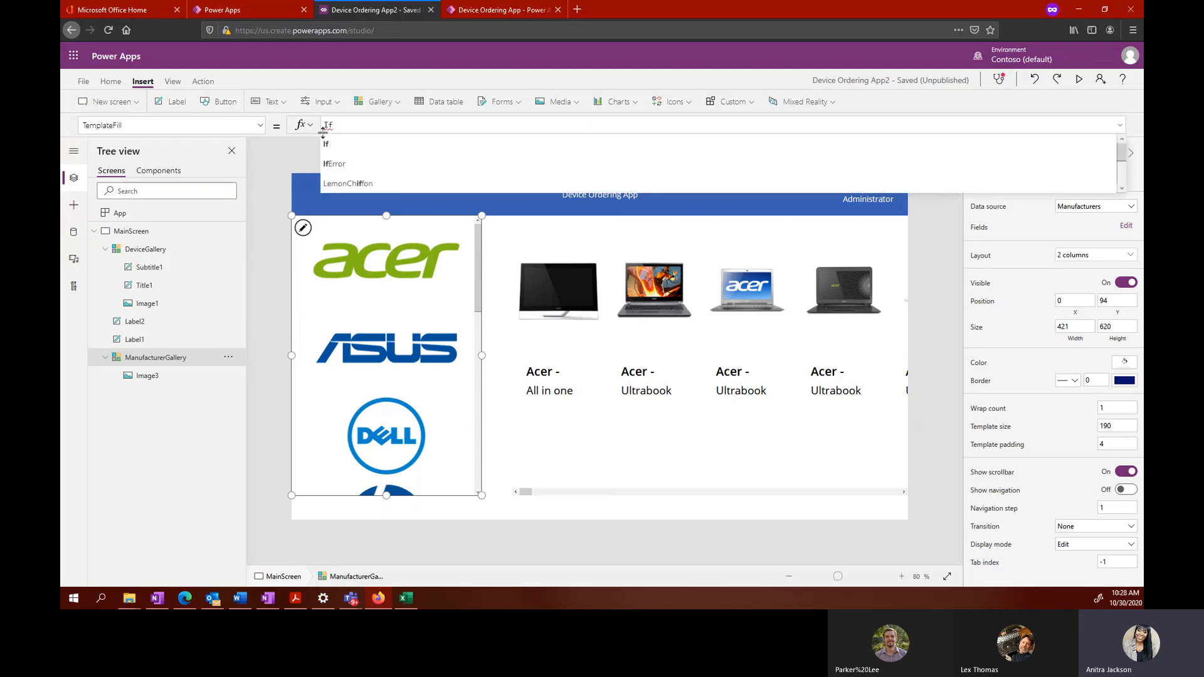
pyautogui.write('(Thi')
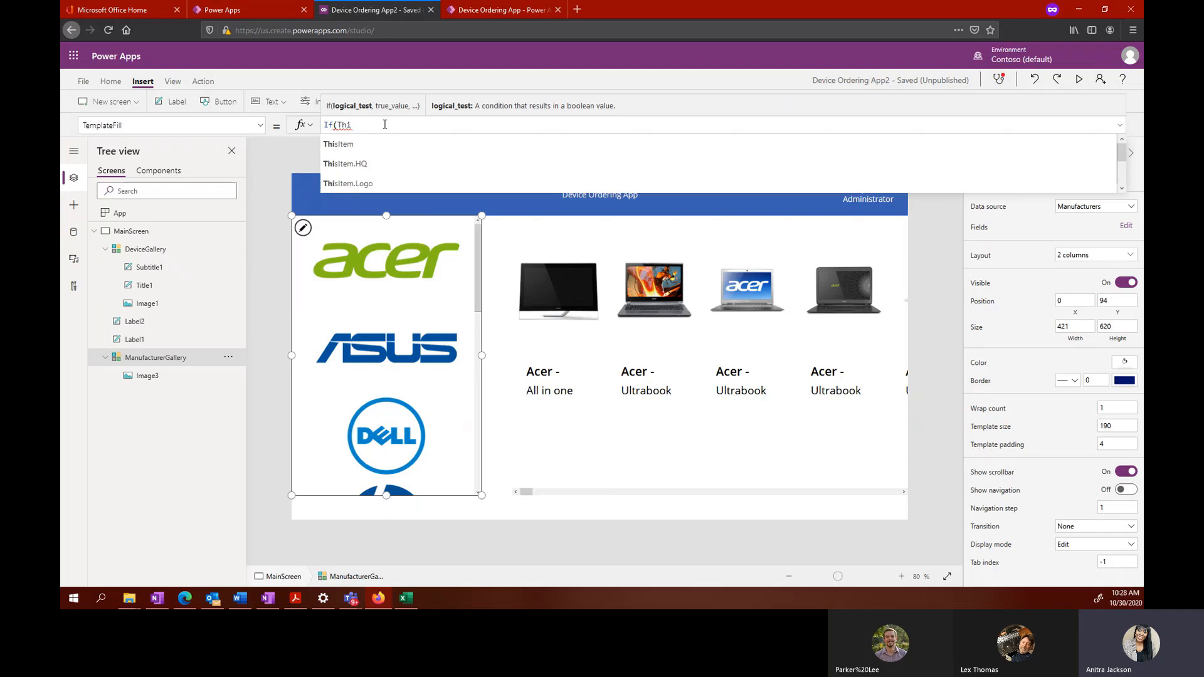
pyautogui.write('sItem.')
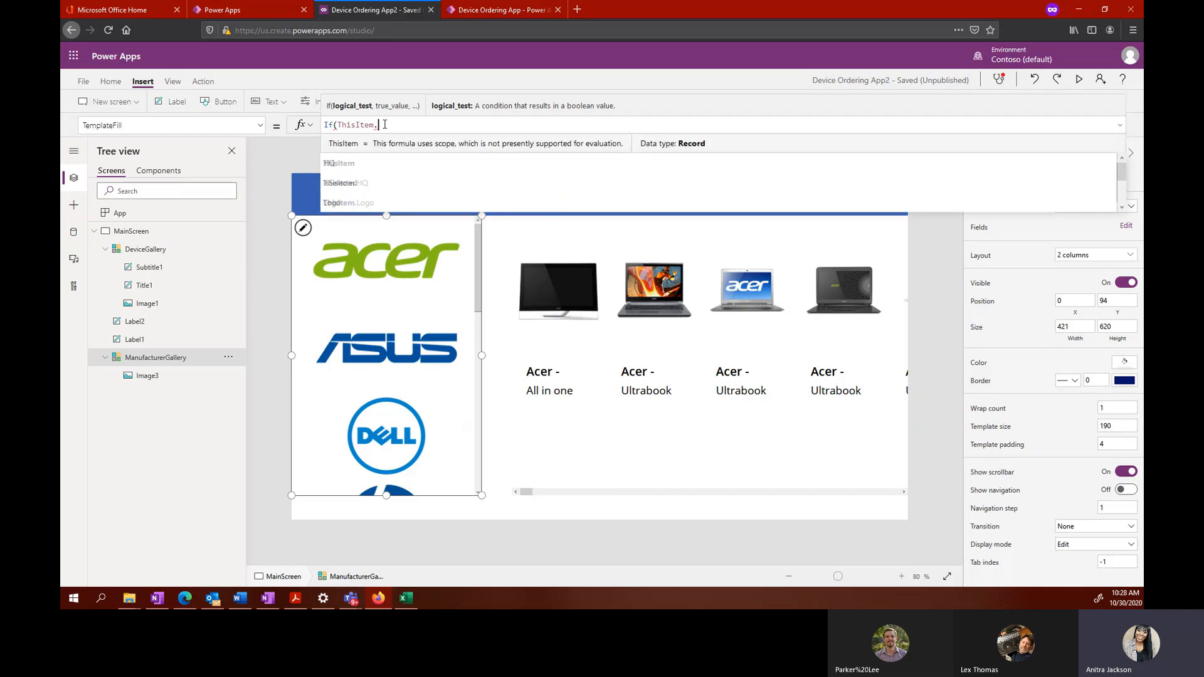
pyautogui.write('s')
pyautogui.press('BackSpace')
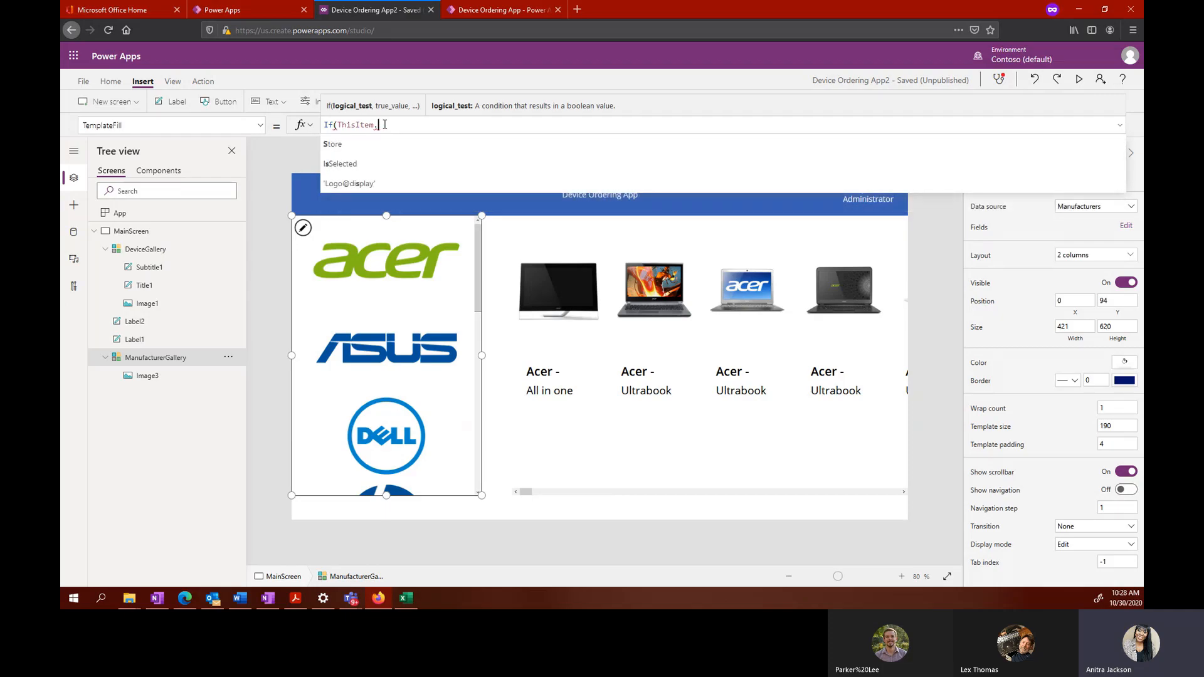
pyautogui.write('Is')
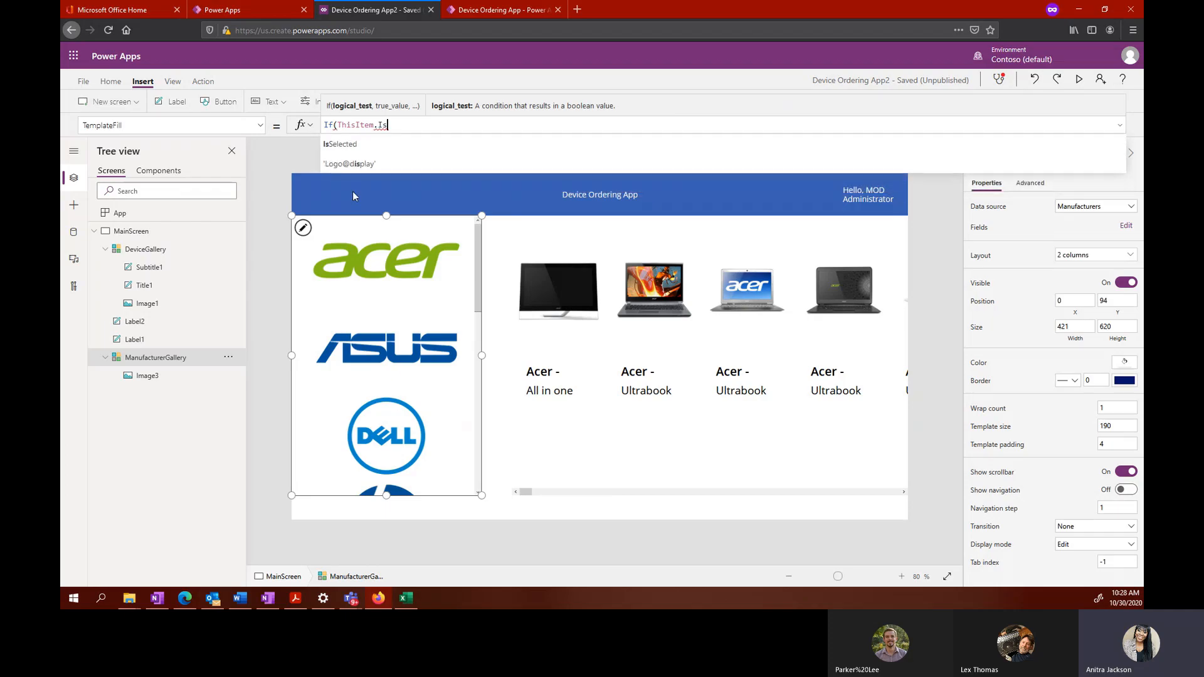
pyautogui.click(371, 146)
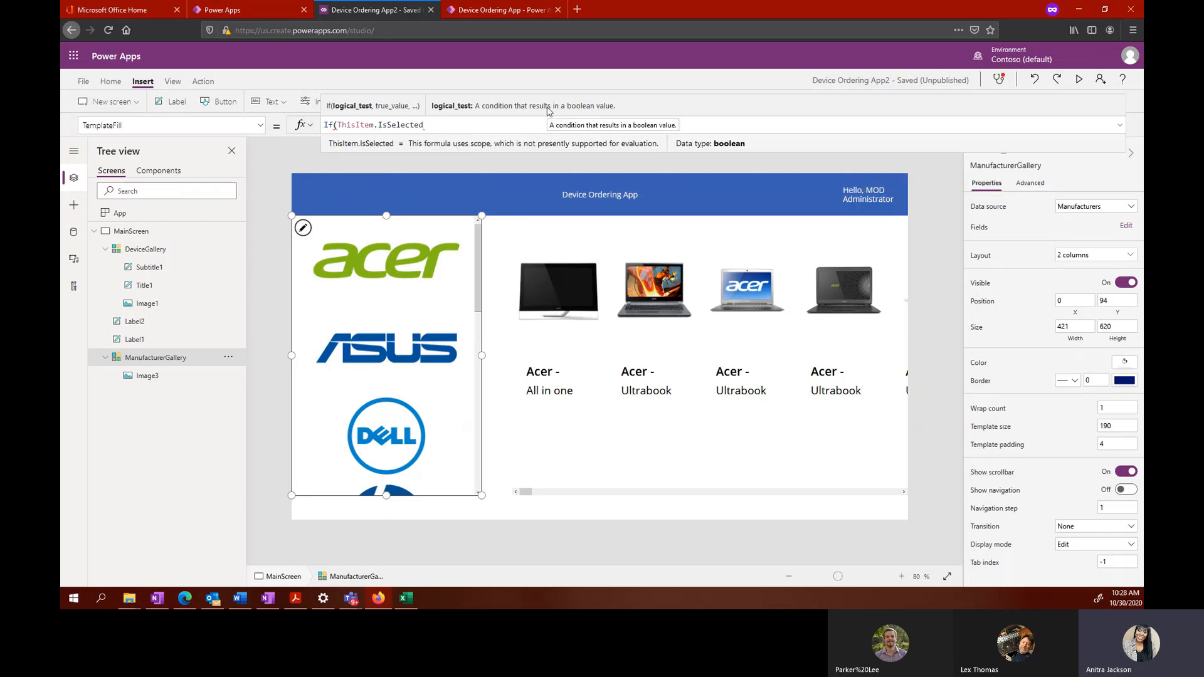
# Step: Complete the TemplateFill condition with the true value ColorFade(HeaderLabel.Fill,75%) and close the formula
pyautogui.write(',Colo')
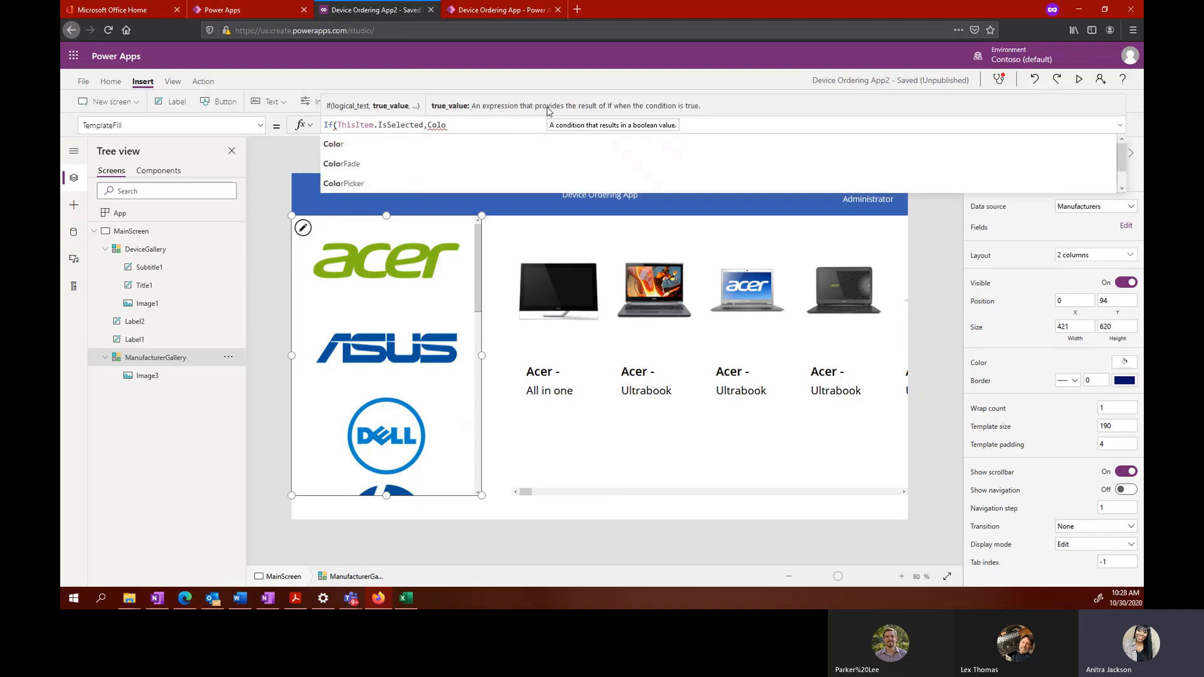
pyautogui.write('rFa')
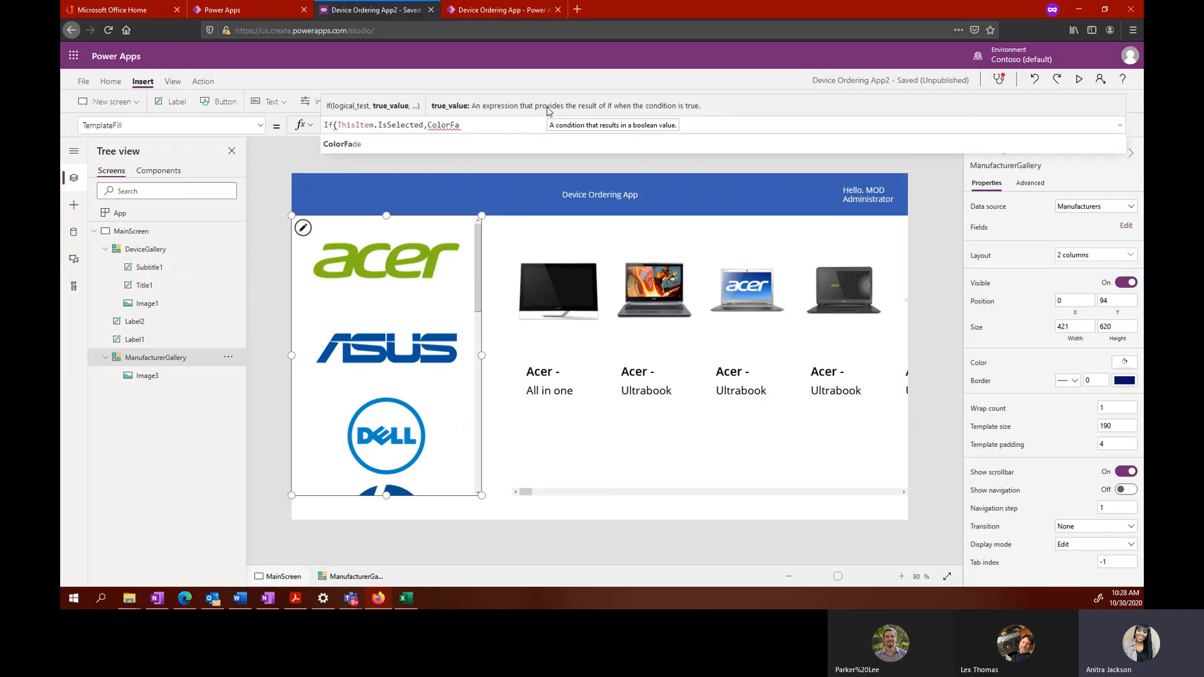
pyautogui.click(409, 146)
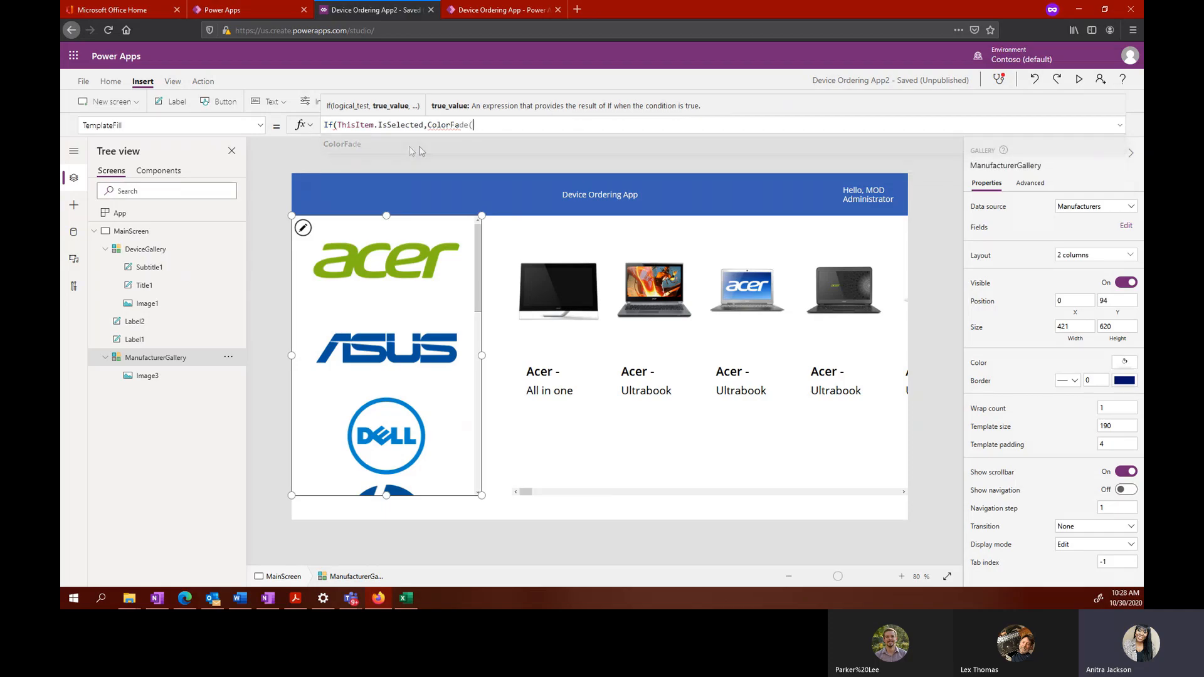
pyautogui.write('Hea')
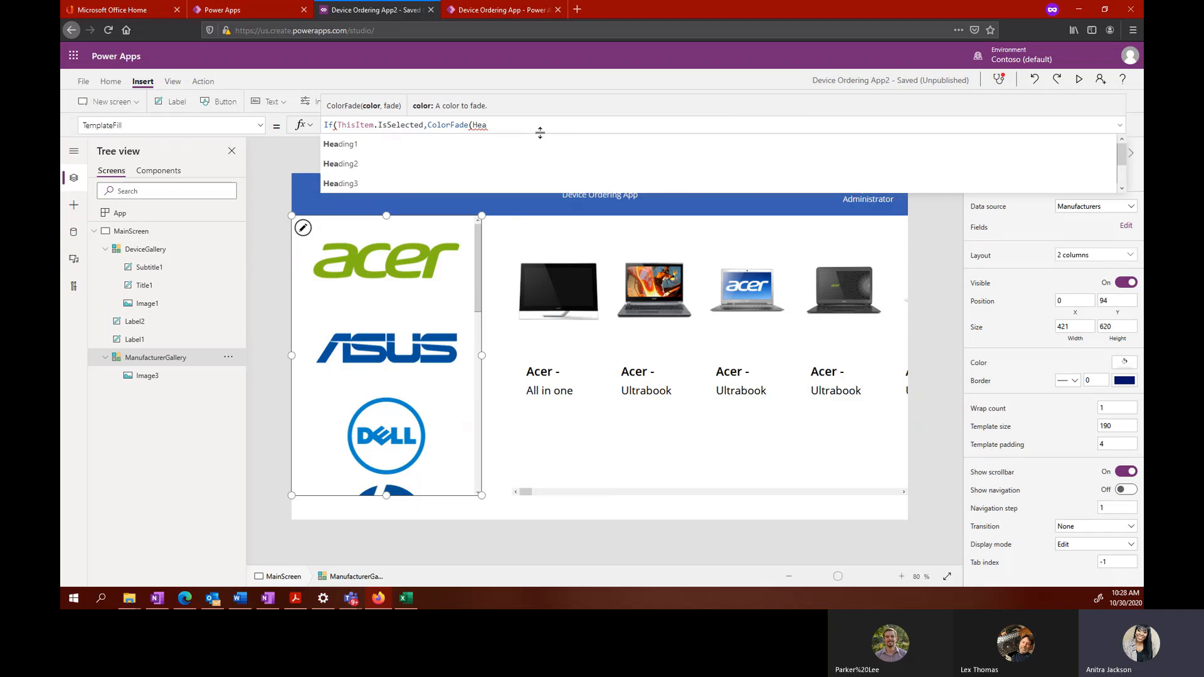
pyautogui.write('derLabel')
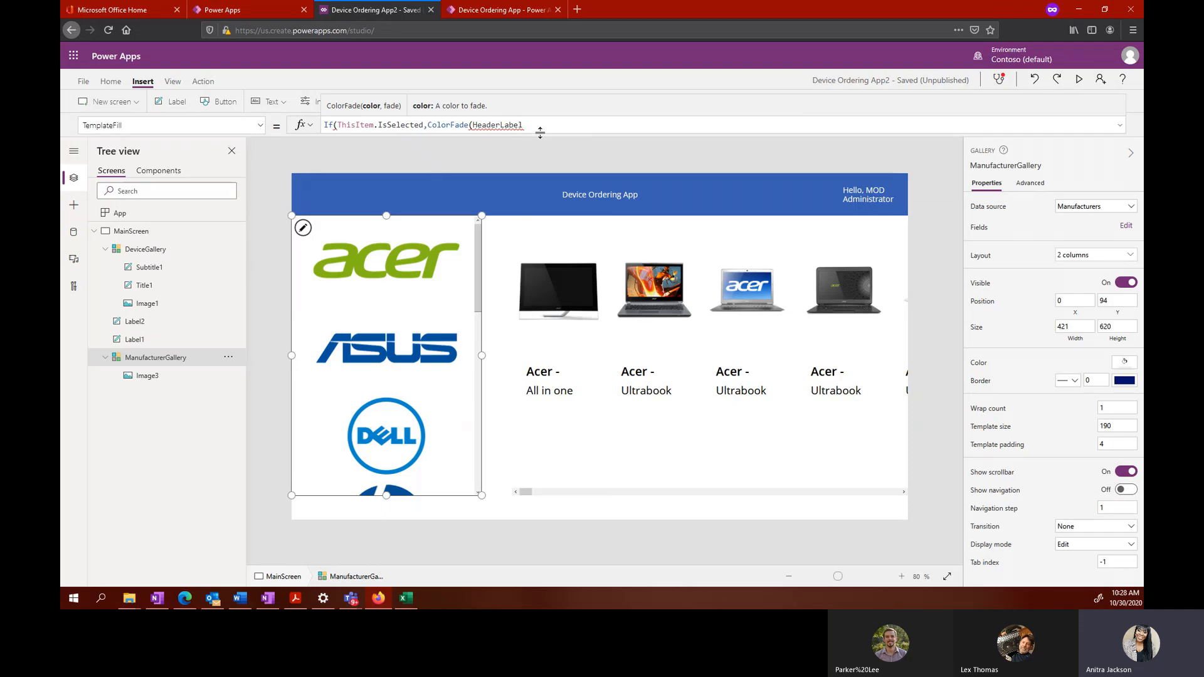
pyautogui.write('.Fill,75%')
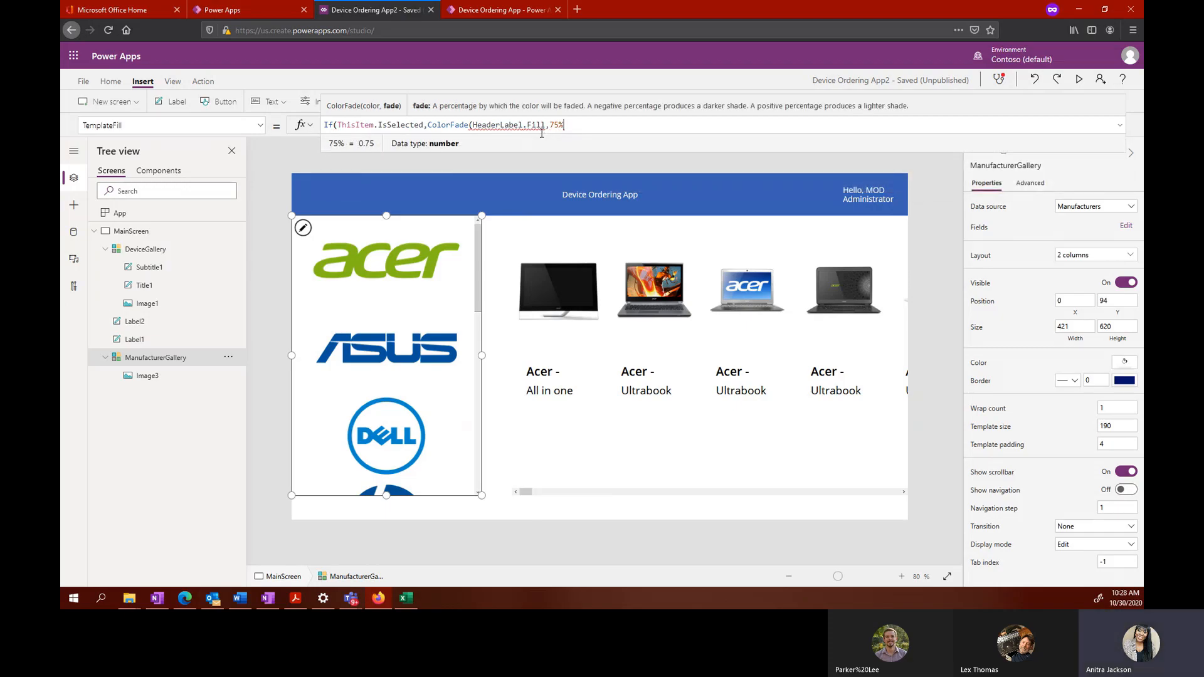
pyautogui.write('))')
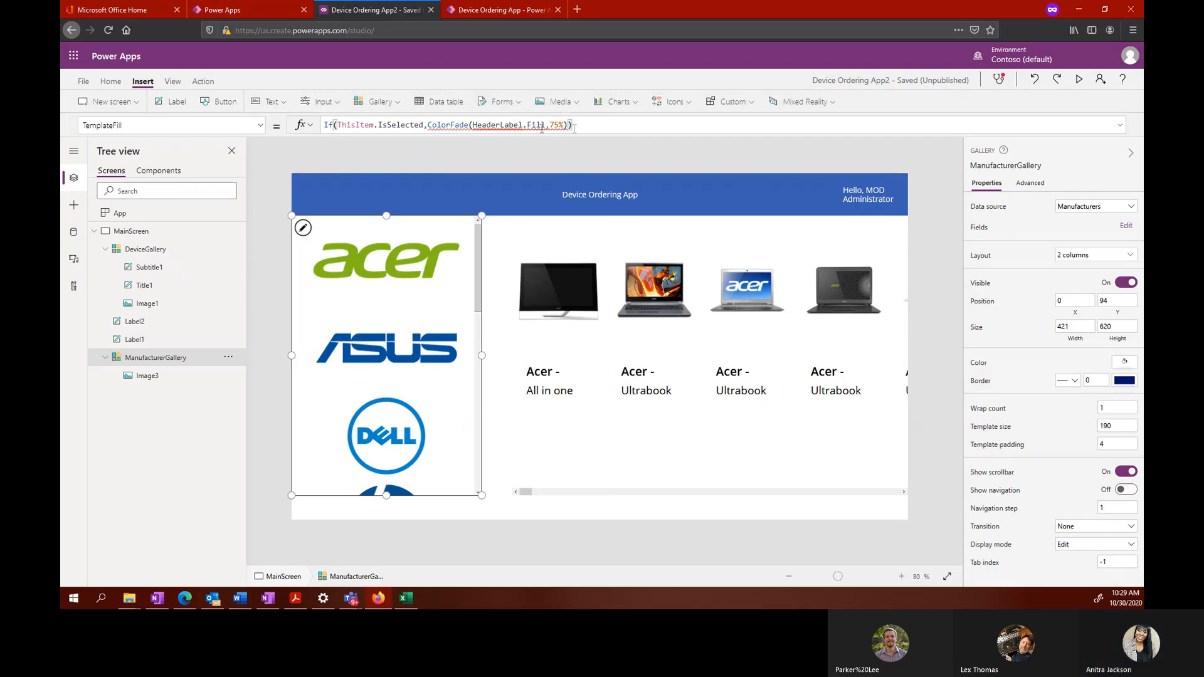
# Step: Try Heading1 in place of HeaderLabel in the TemplateFill formula, and remove the reference to leave ColorFade(Fill,75%)
pyautogui.click(491, 124)
pyautogui.rightClick(500, 125)
pyautogui.click(492, 125)
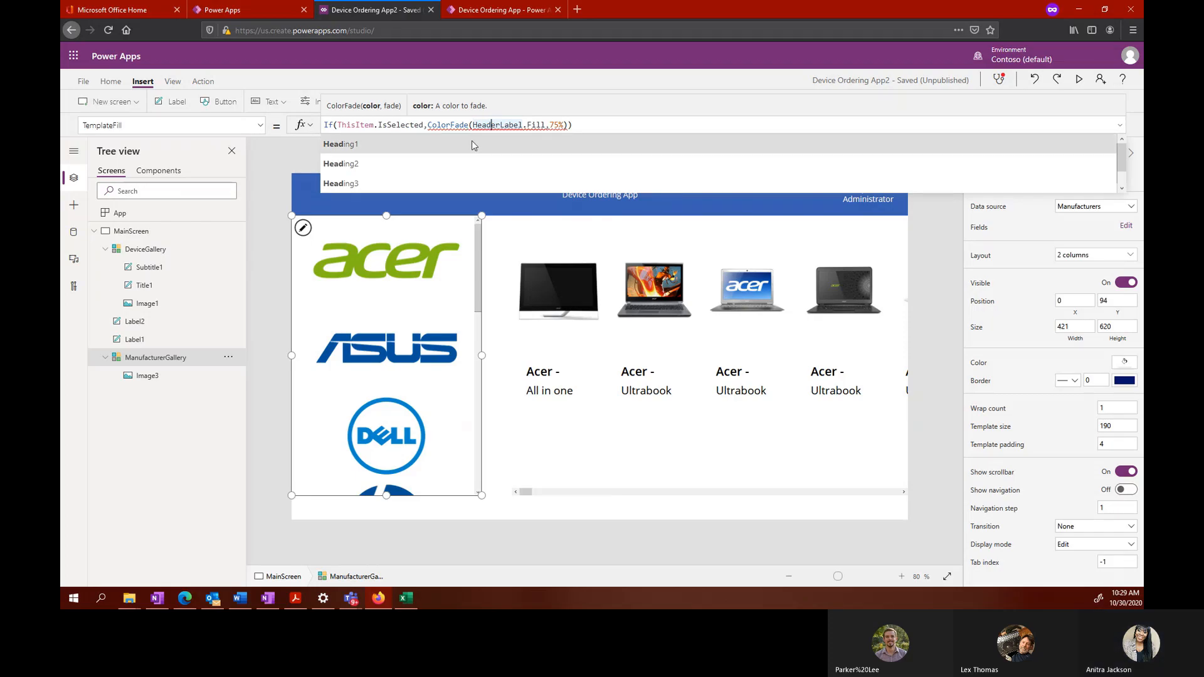
pyautogui.click(474, 140)
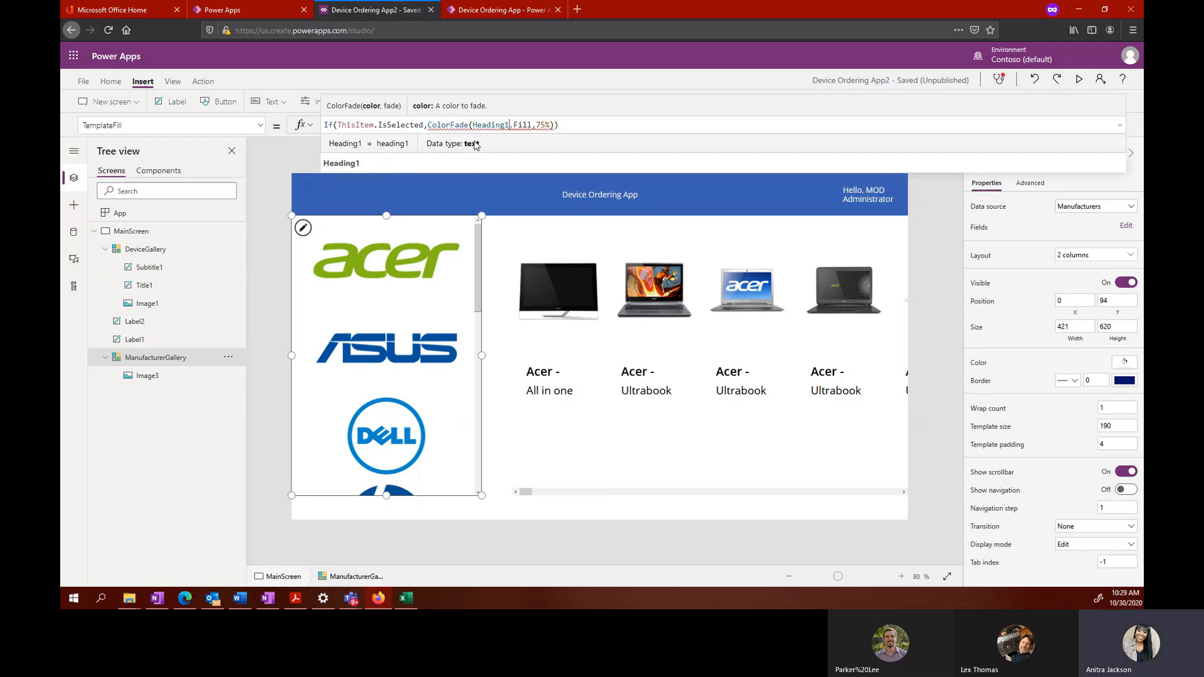
pyautogui.click(605, 130)
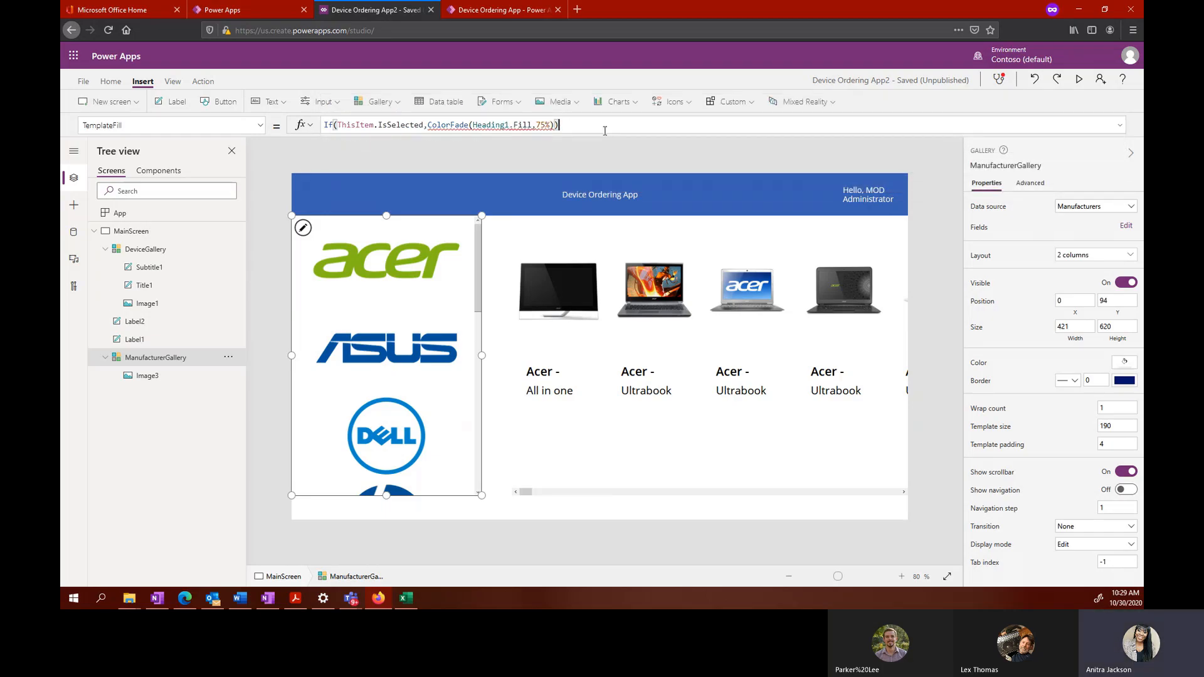
pyautogui.click(500, 126)
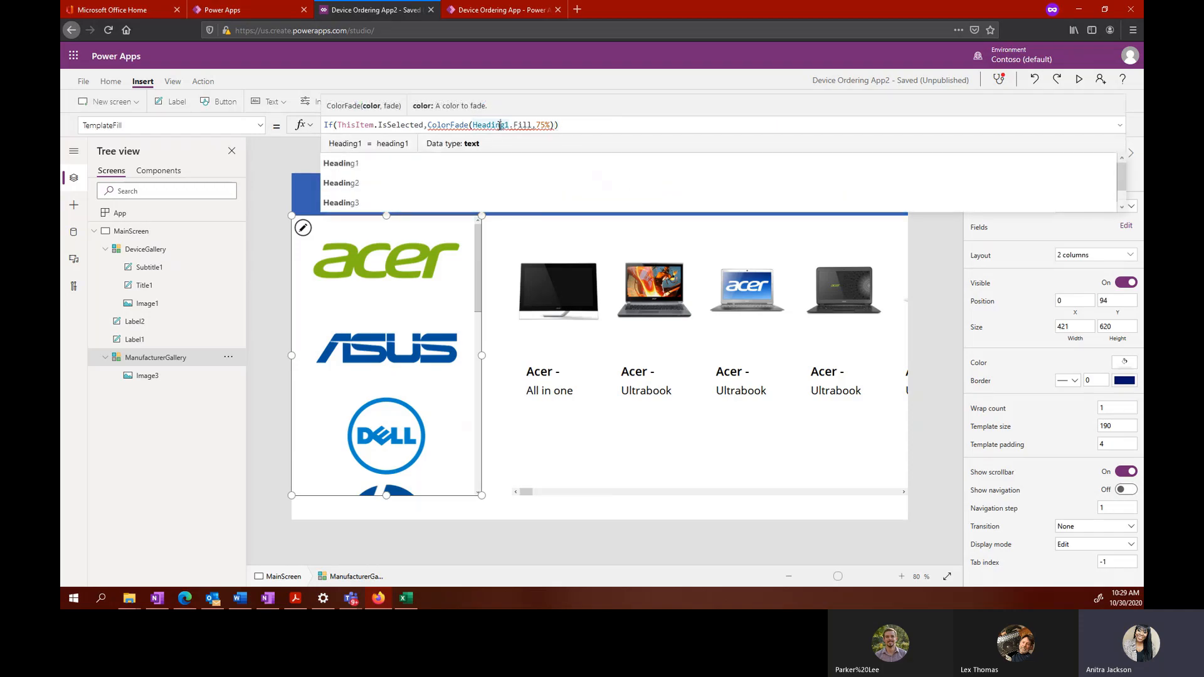
# Step: Run the app checker and examine the formula errors reported for the manufacturers gallery's TemplateFill
pyautogui.click(999, 82)
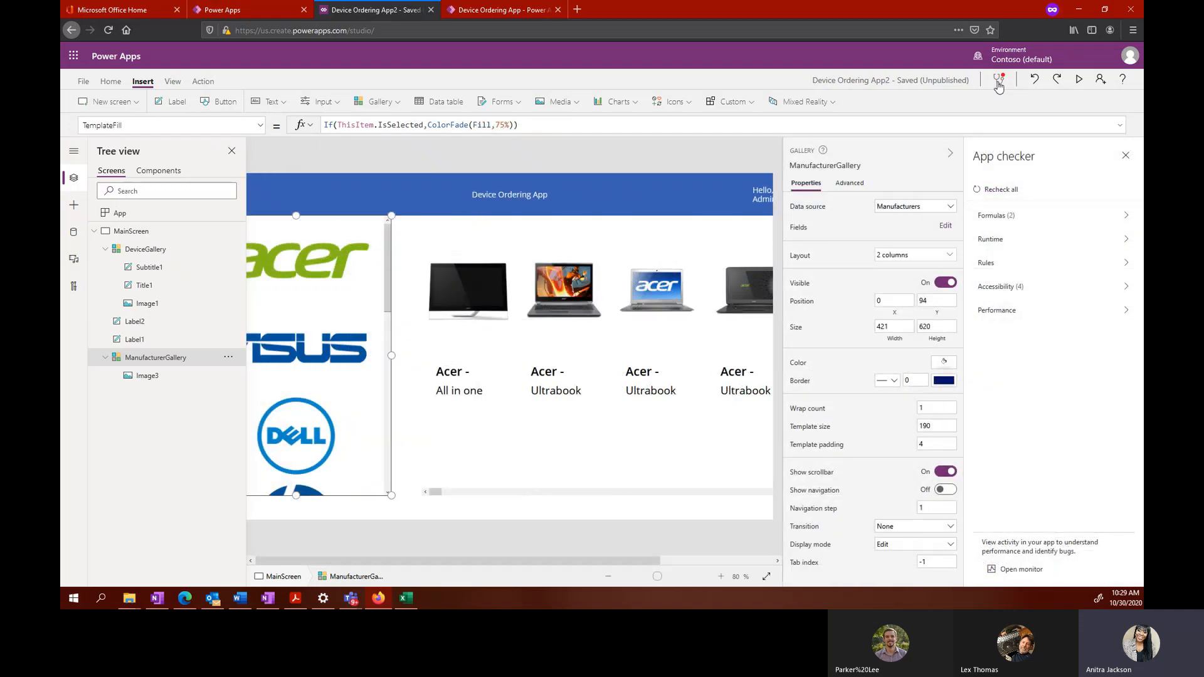
pyautogui.click(1015, 215)
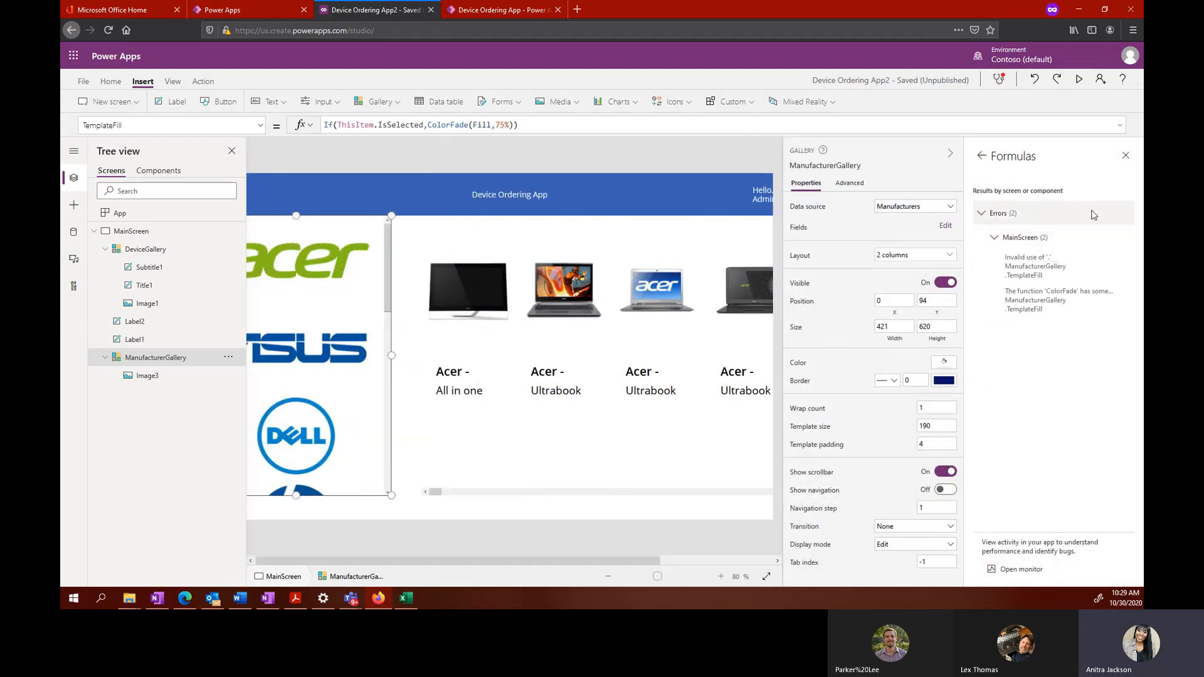
# Step: Name the app's title label HeaderLabel and review the reference to it in the ManufacturerGallery's TemplateFill formula
pyautogui.click(487, 127)
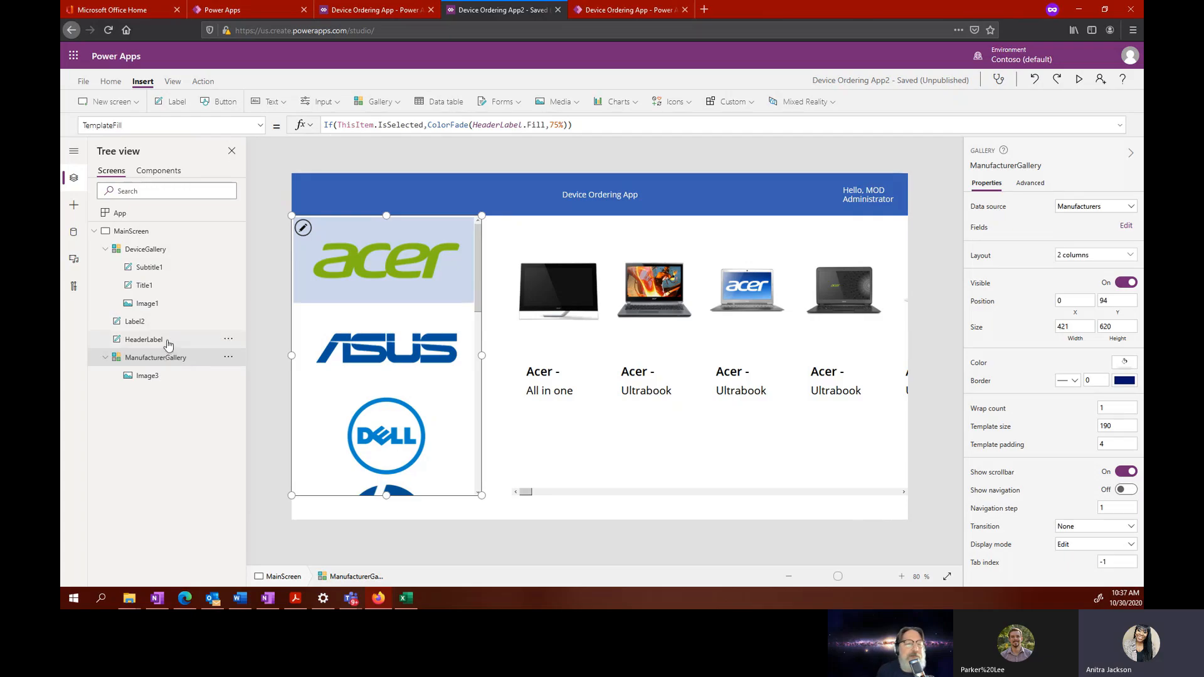
pyautogui.click(228, 340)
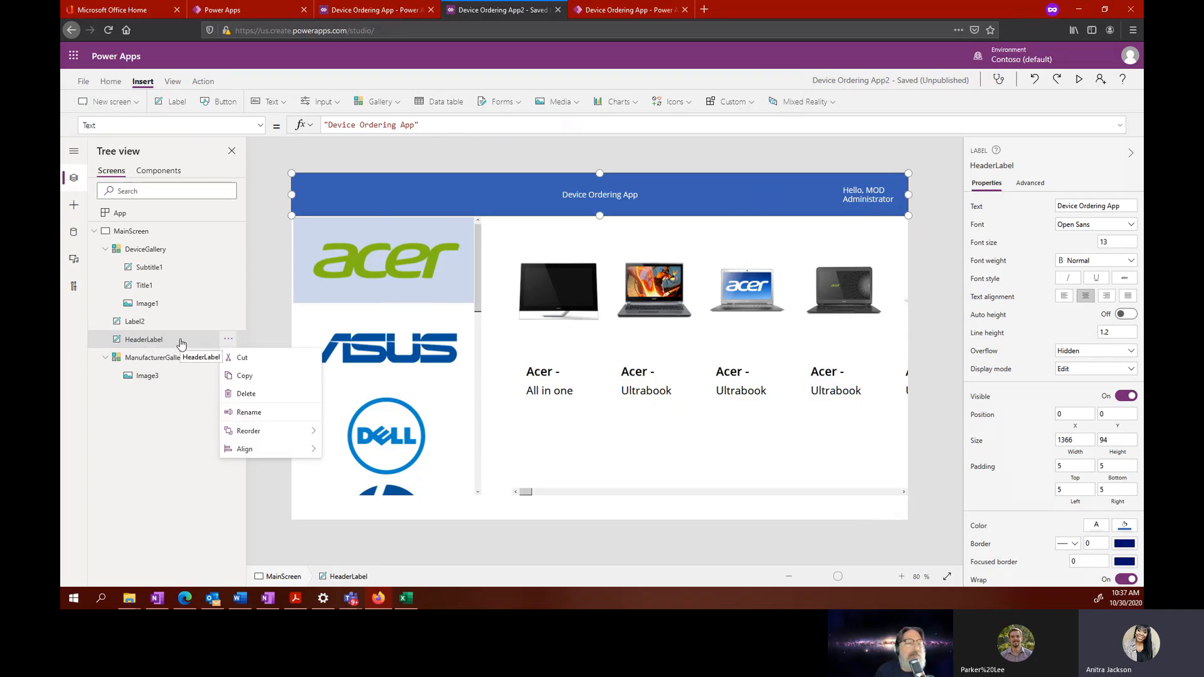
pyautogui.click(228, 339)
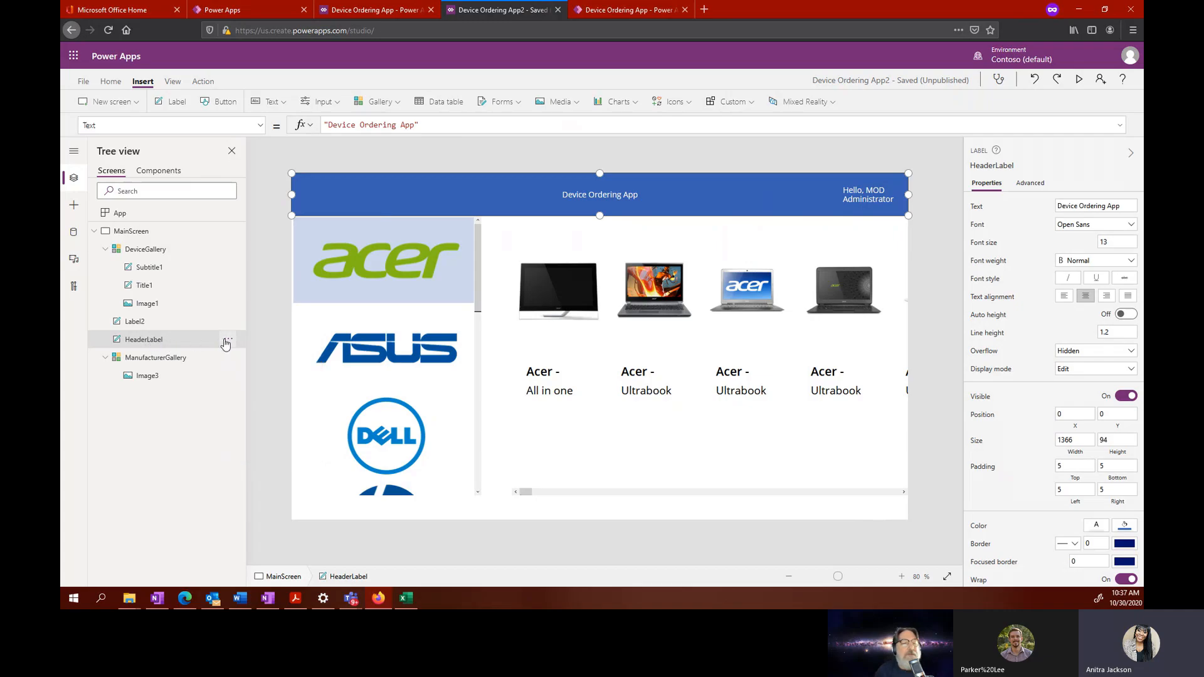
pyautogui.click(228, 340)
pyautogui.click(245, 412)
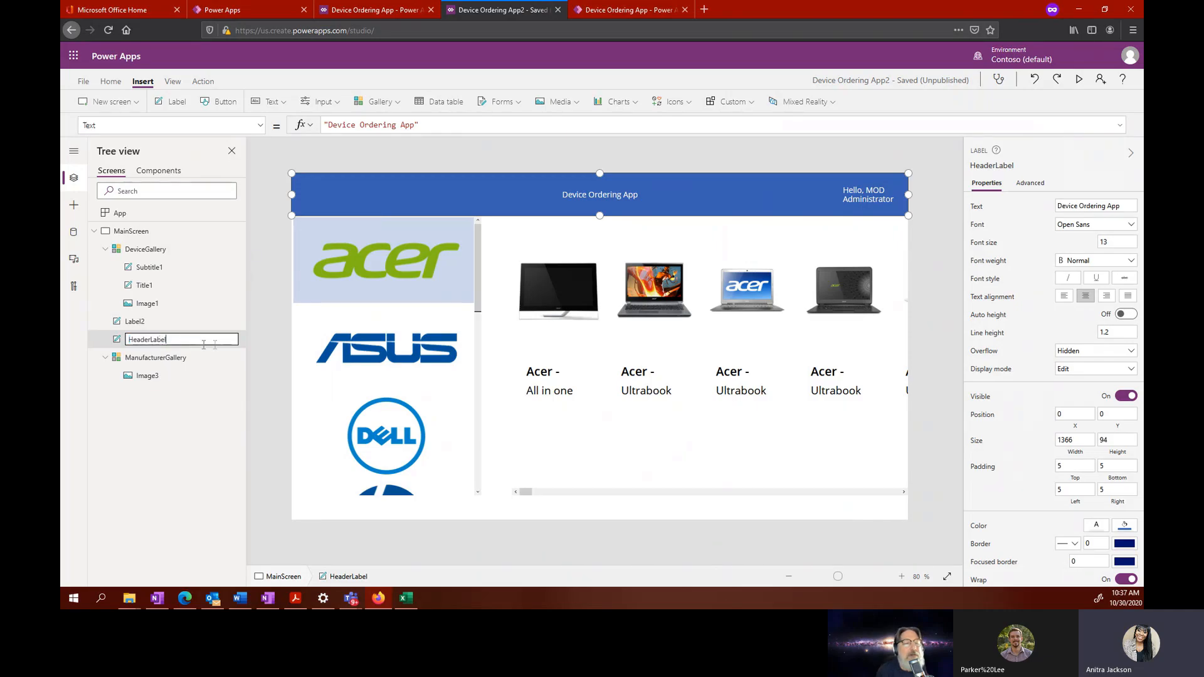
pyautogui.press('Return')
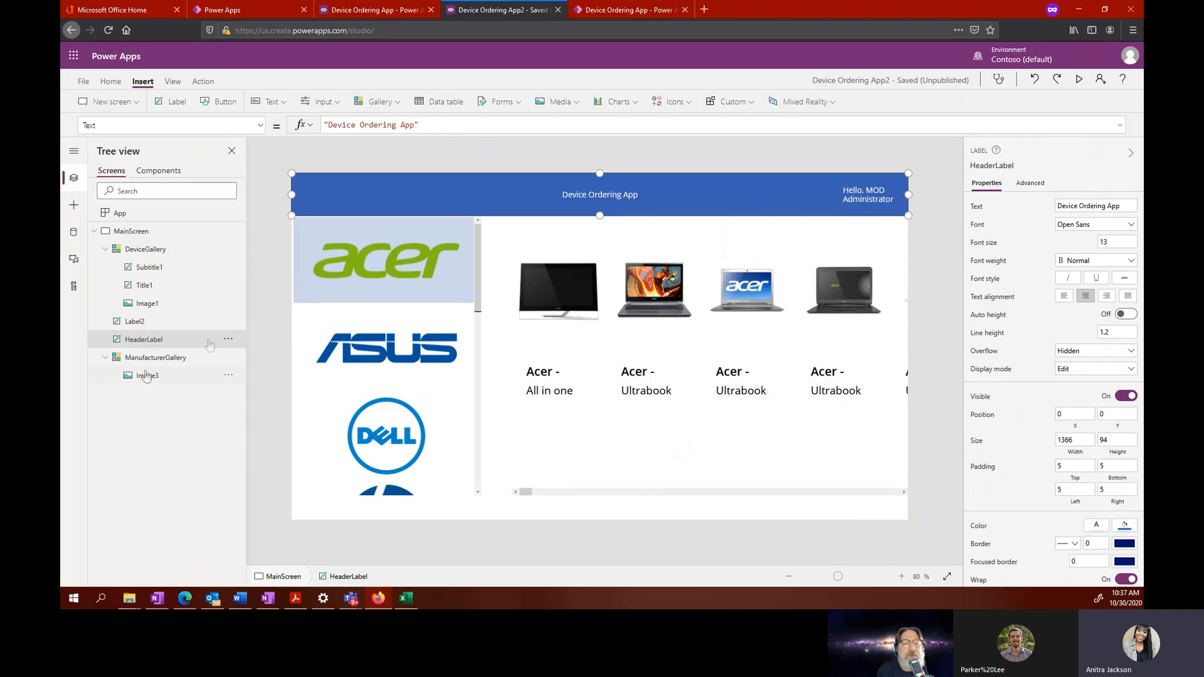
pyautogui.click(174, 357)
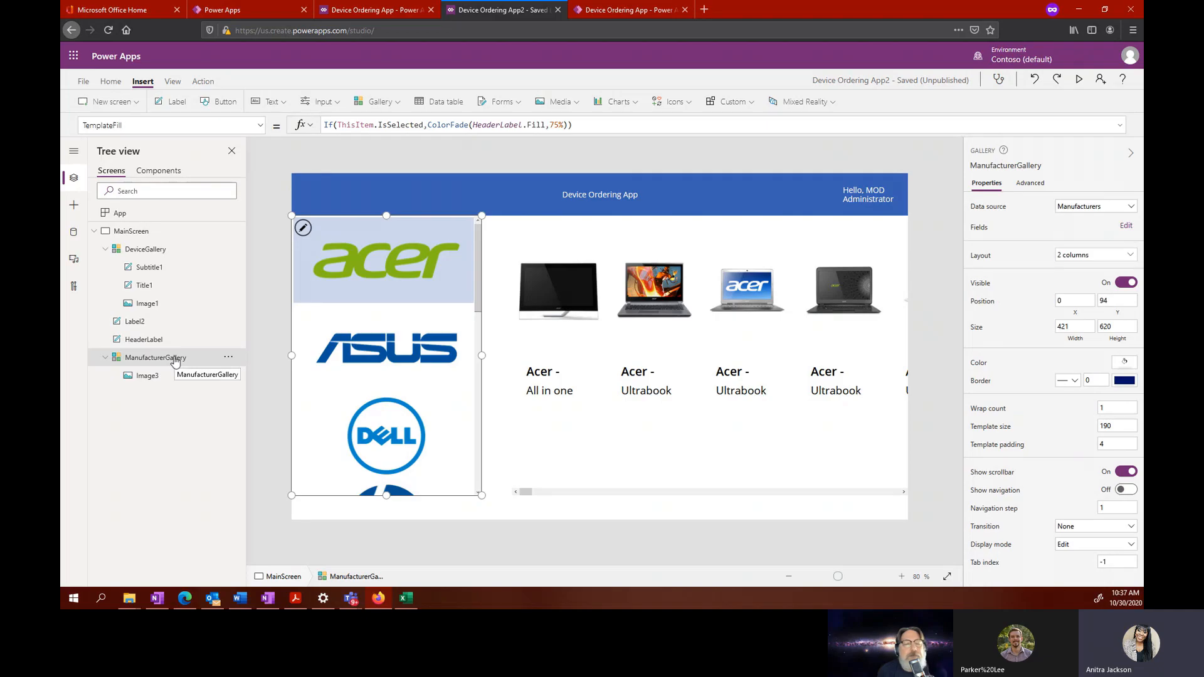
pyautogui.doubleClick(497, 125)
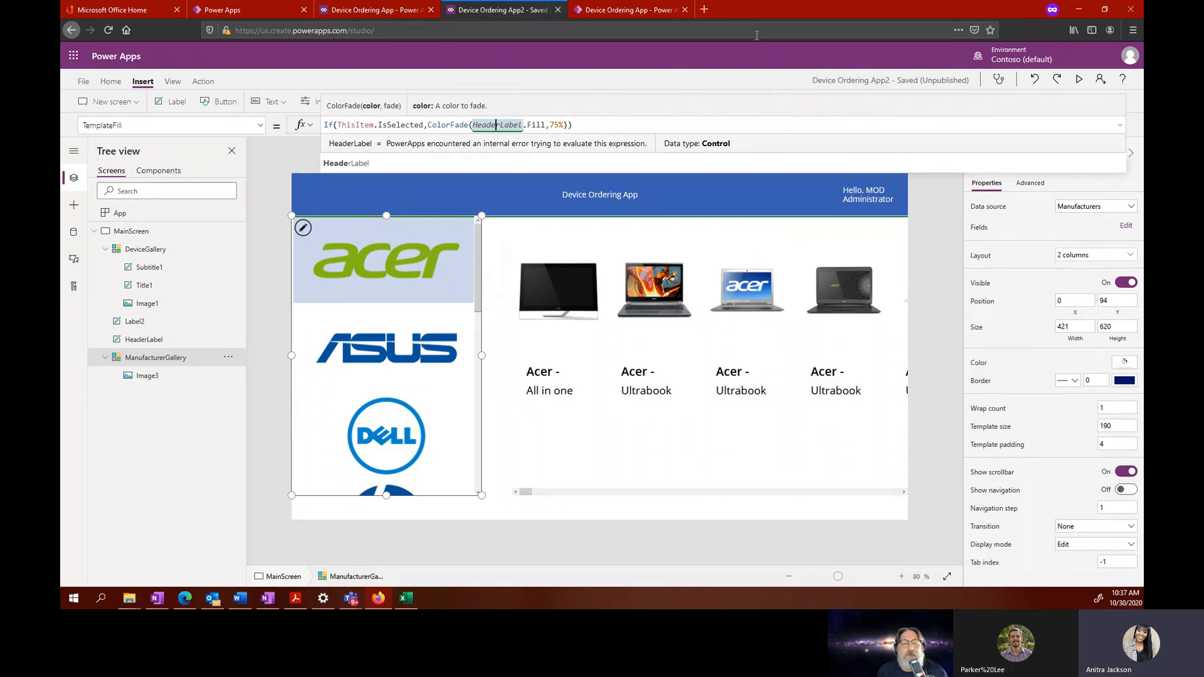
# Step: Replace the DeviceGallery's Items formula with the start of a filter on the device table, Filter(Devices
pyautogui.click(162, 251)
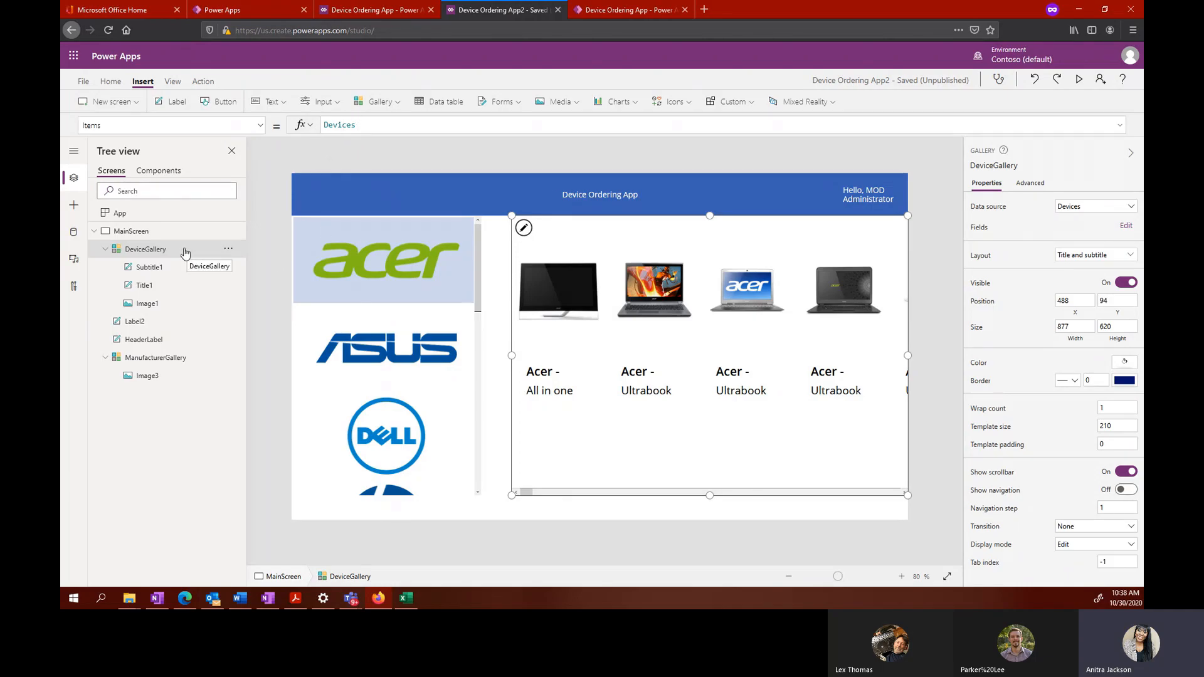
pyautogui.click(375, 129)
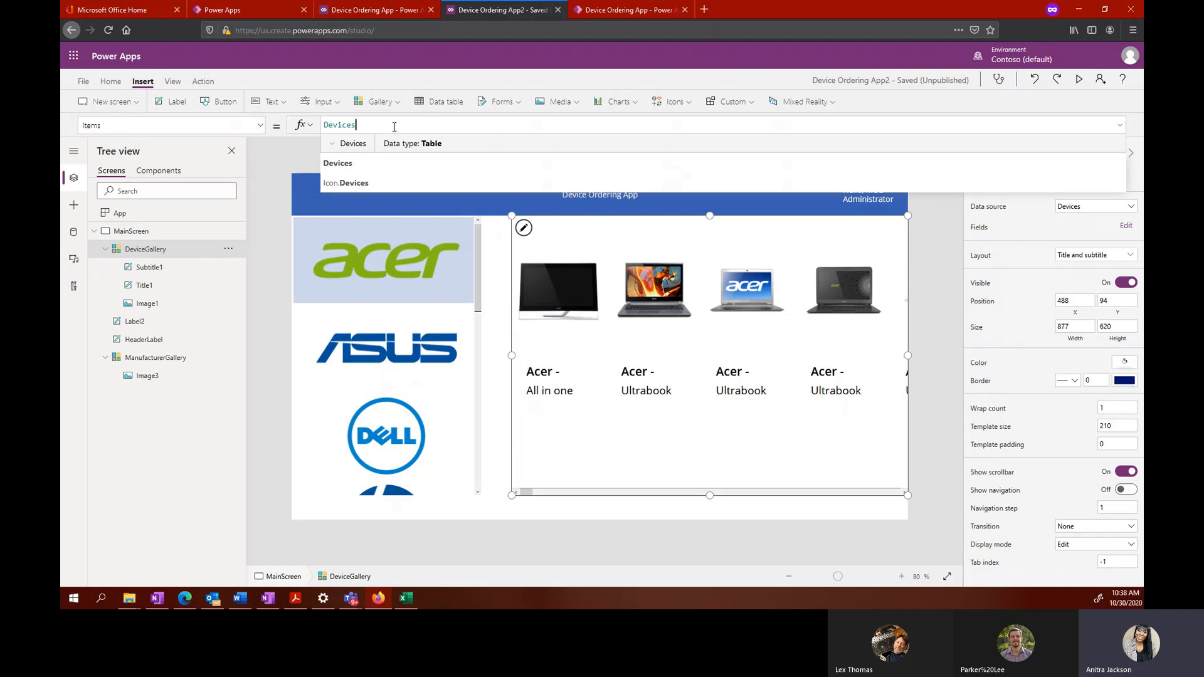
pyautogui.press('BackSpace')
pyautogui.press('BackSpace')
pyautogui.press('BackSpace')
pyautogui.press('BackSpace')
pyautogui.press('BackSpace')
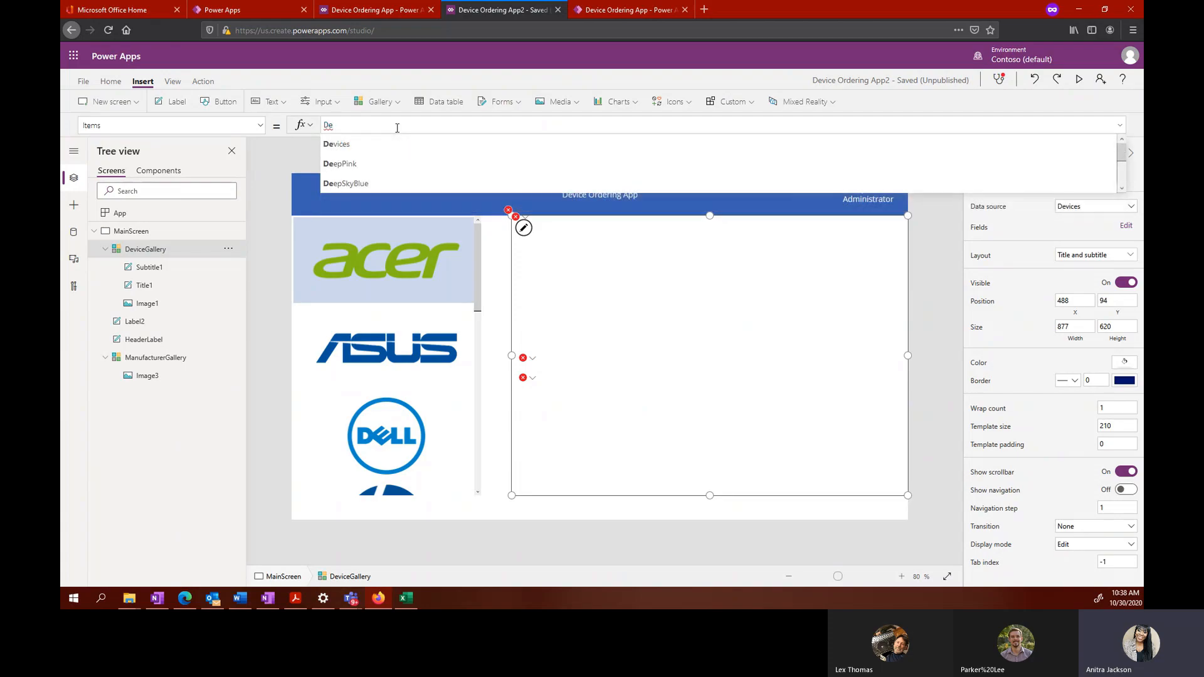
pyautogui.press('BackSpace')
pyautogui.press('BackSpace')
pyautogui.write('Filte')
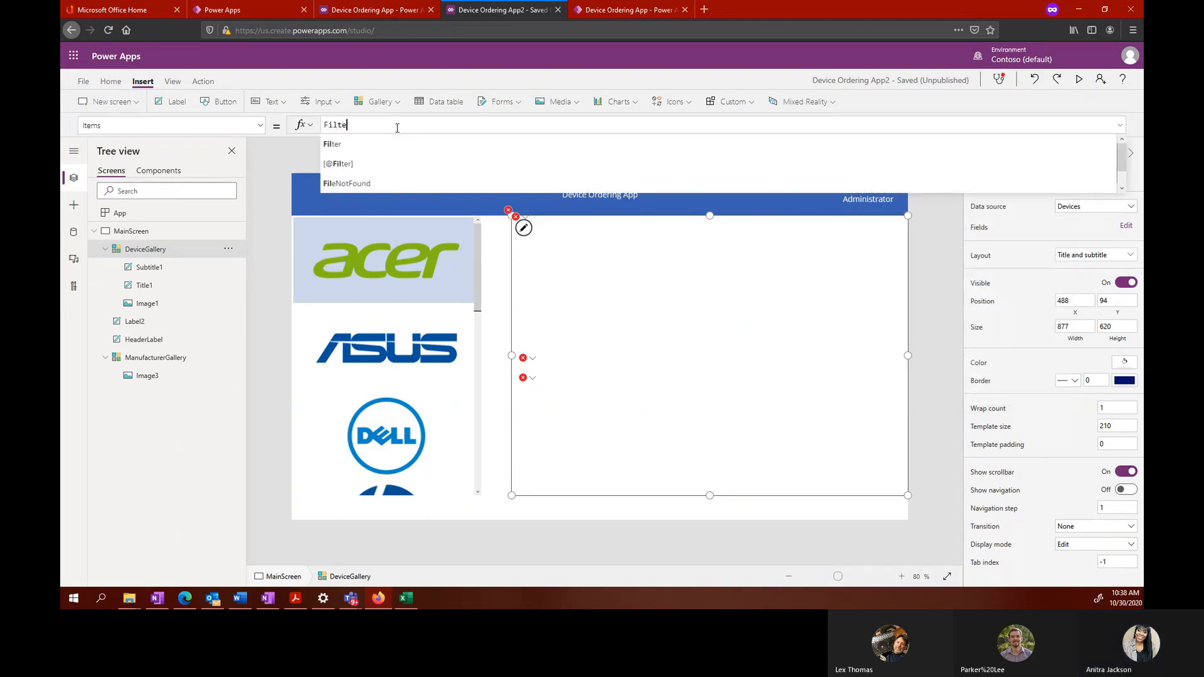
pyautogui.write('r(')
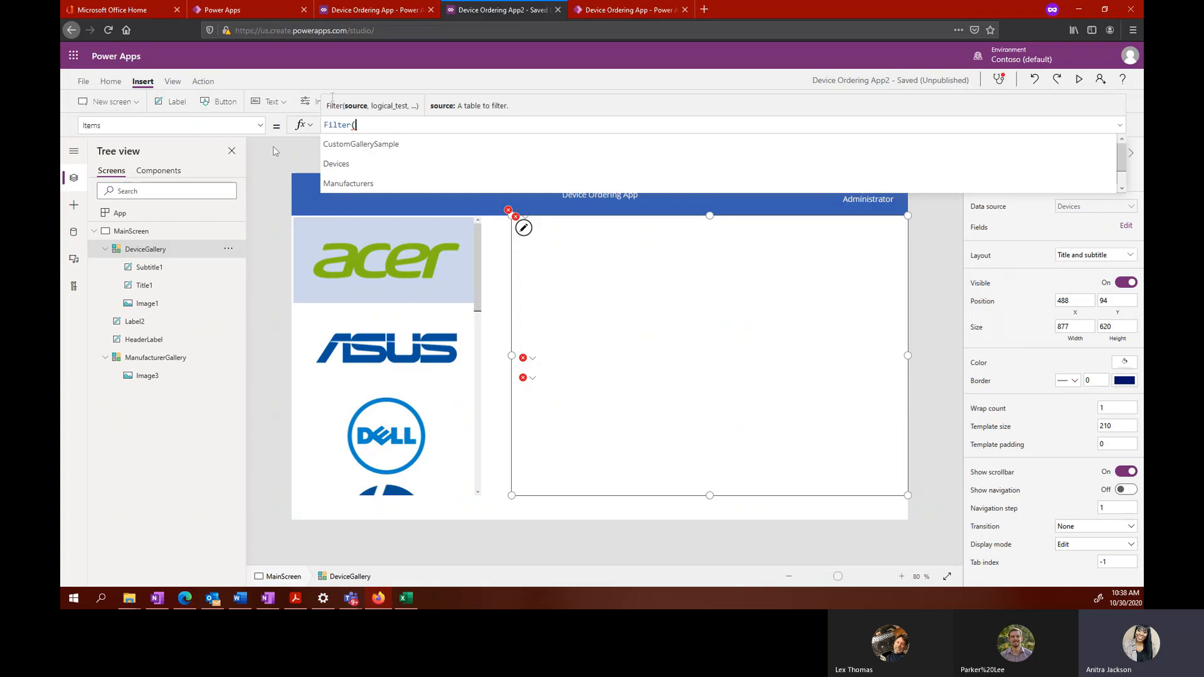
pyautogui.click(339, 168)
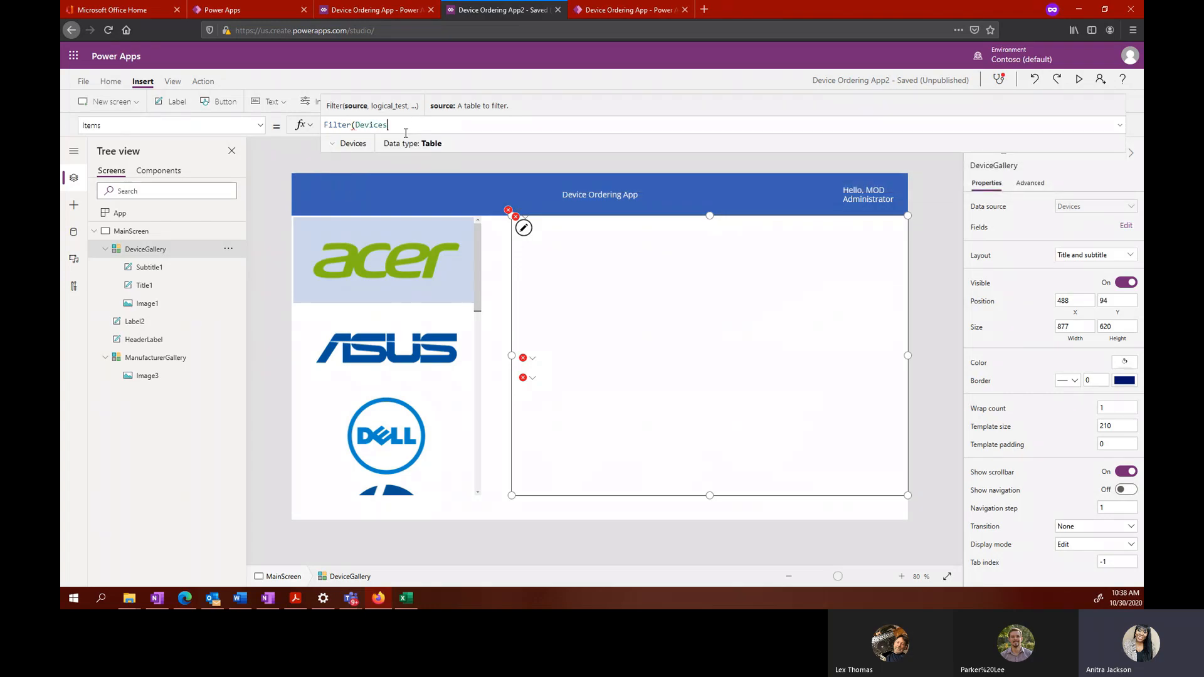
# Step: Complete the DeviceGallery's Items filter with the condition ManufacturerID = ManufacturerGallery.Selected.ManufacturerID and close the formula
pyautogui.write(', Manu')
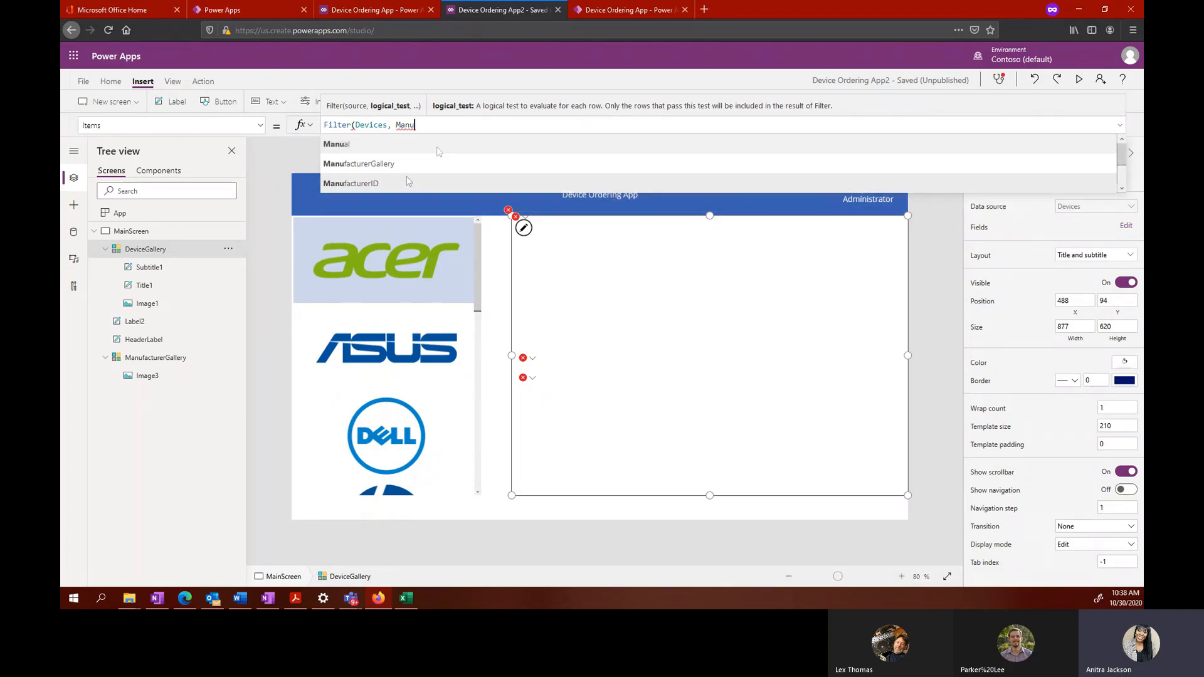
pyautogui.click(439, 183)
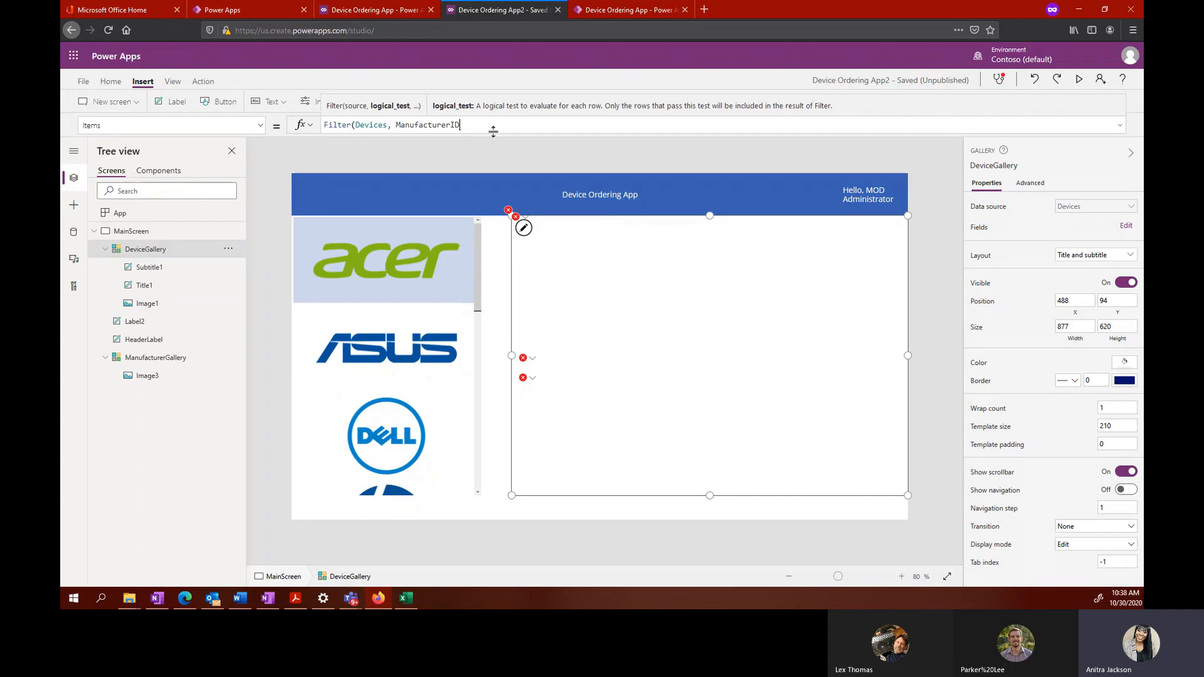
pyautogui.write('= ')
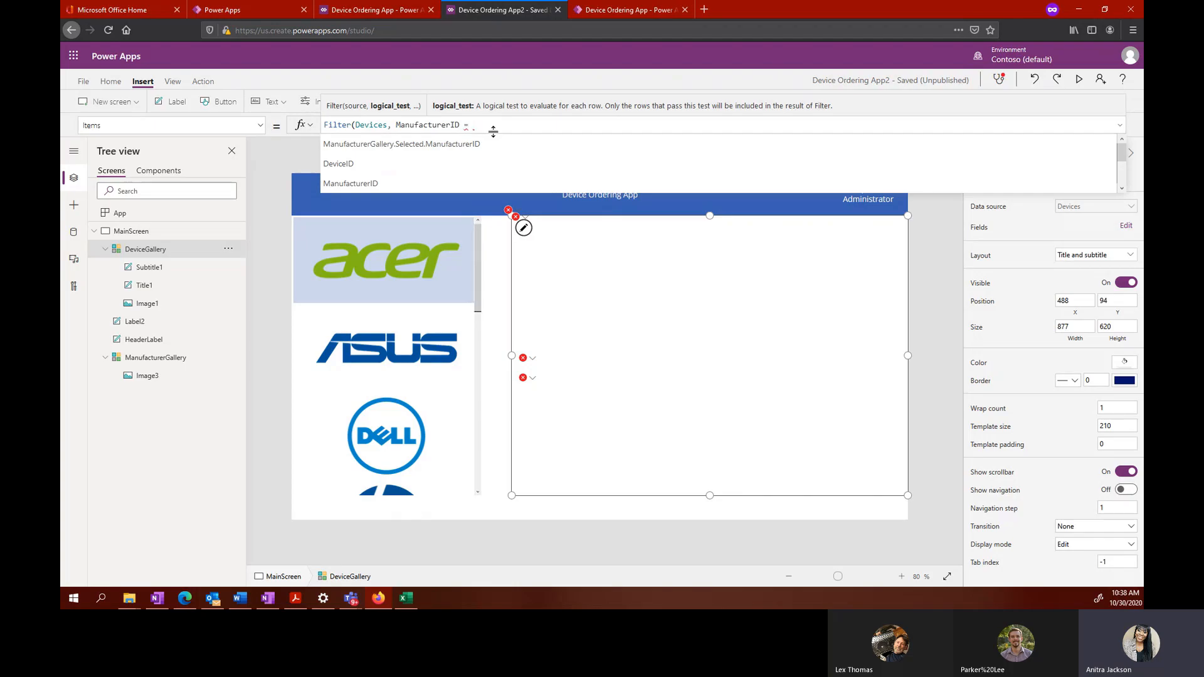
pyautogui.write('Manufact')
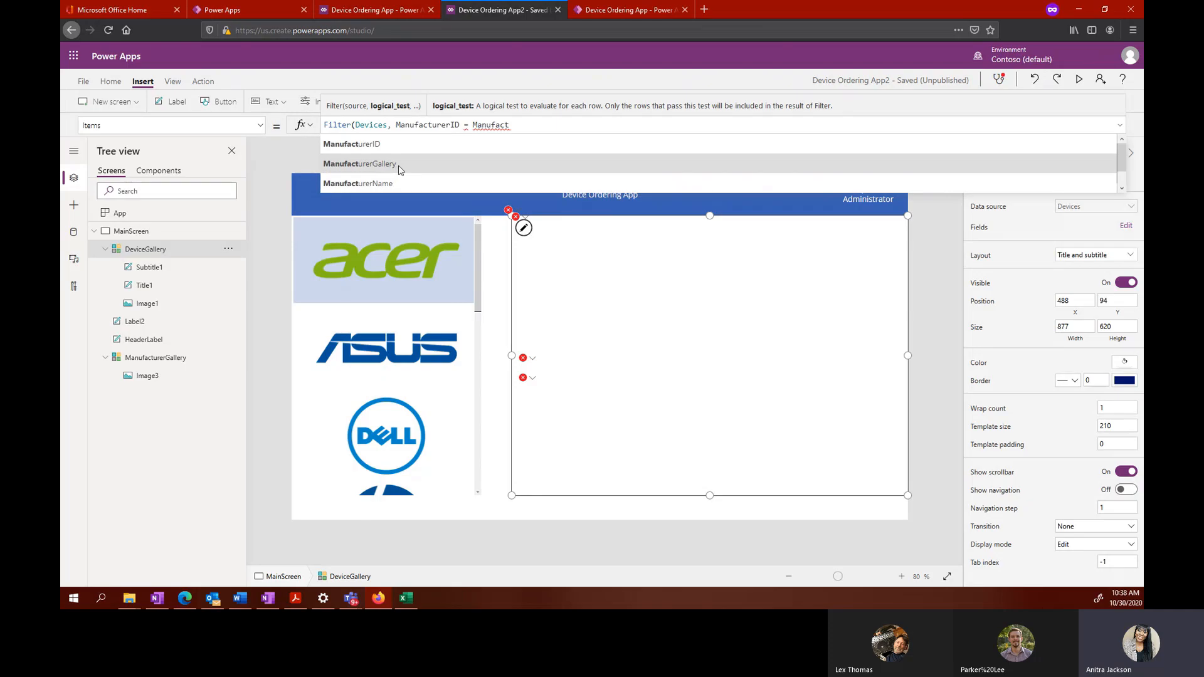
pyautogui.click(399, 165)
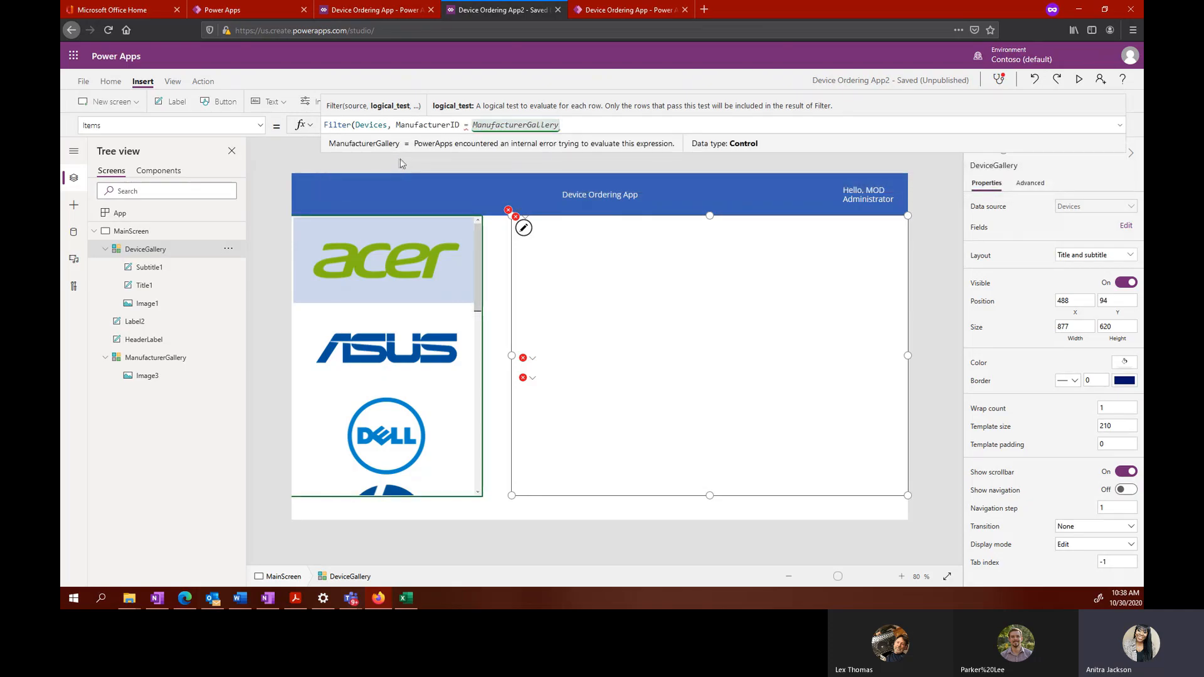
pyautogui.write('.Sele')
pyautogui.click(349, 148)
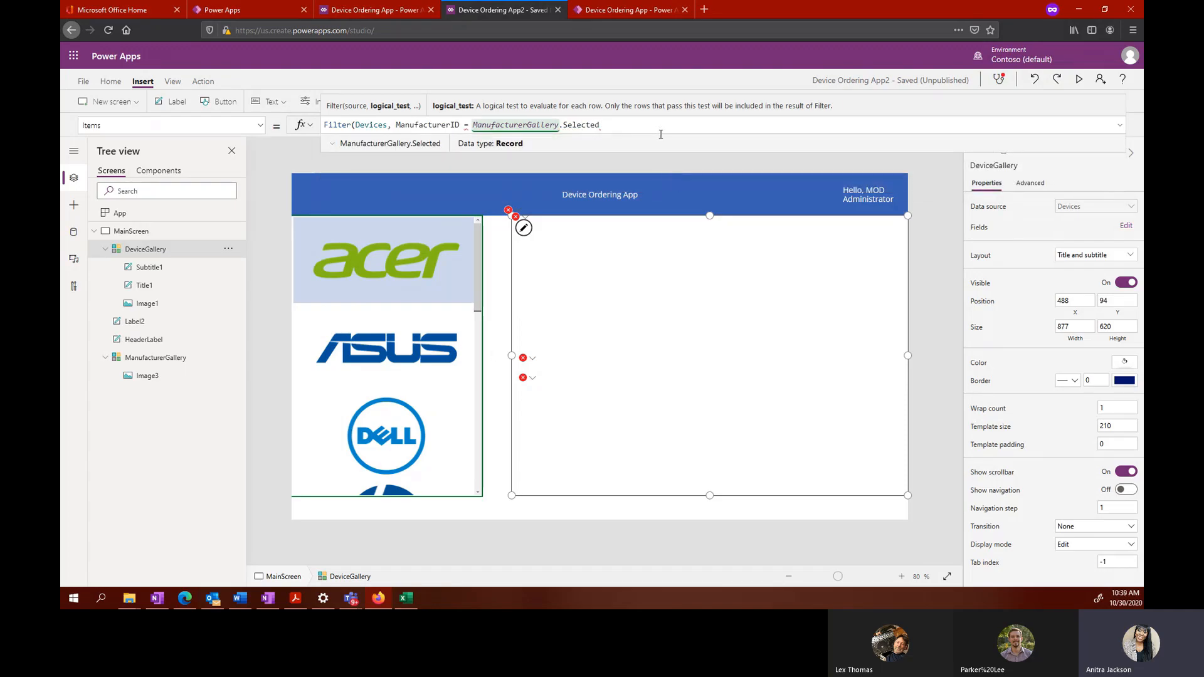
pyautogui.write('.Mann')
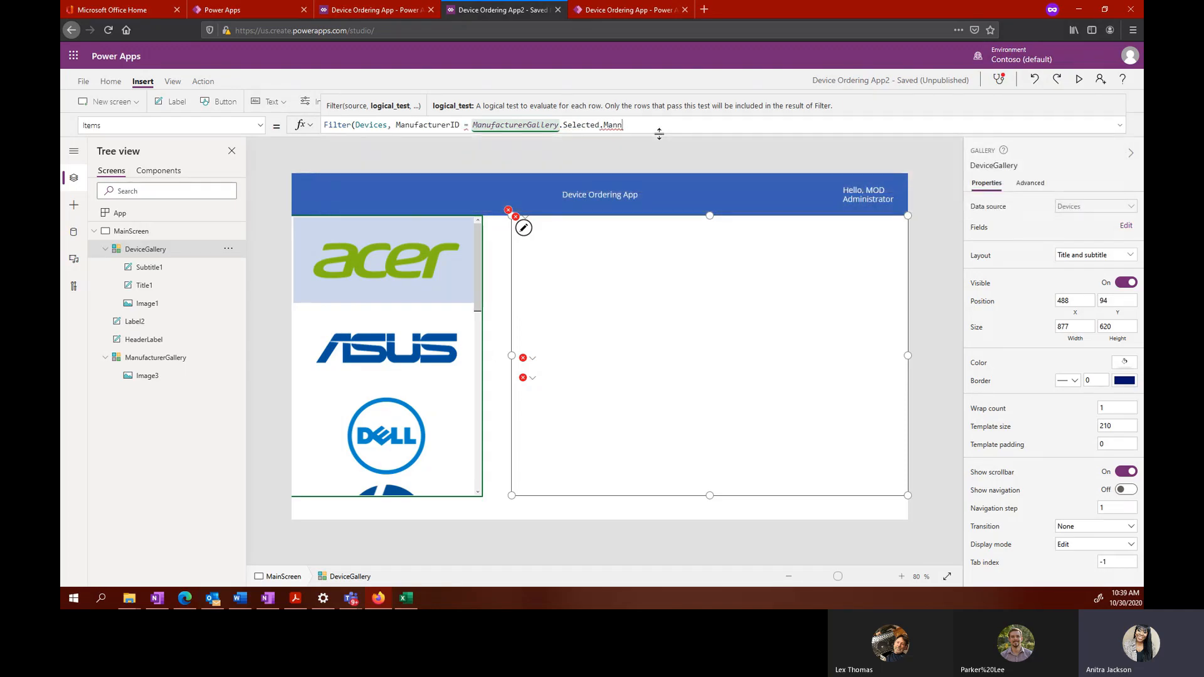
pyautogui.press('BackSpace')
pyautogui.write('ufact')
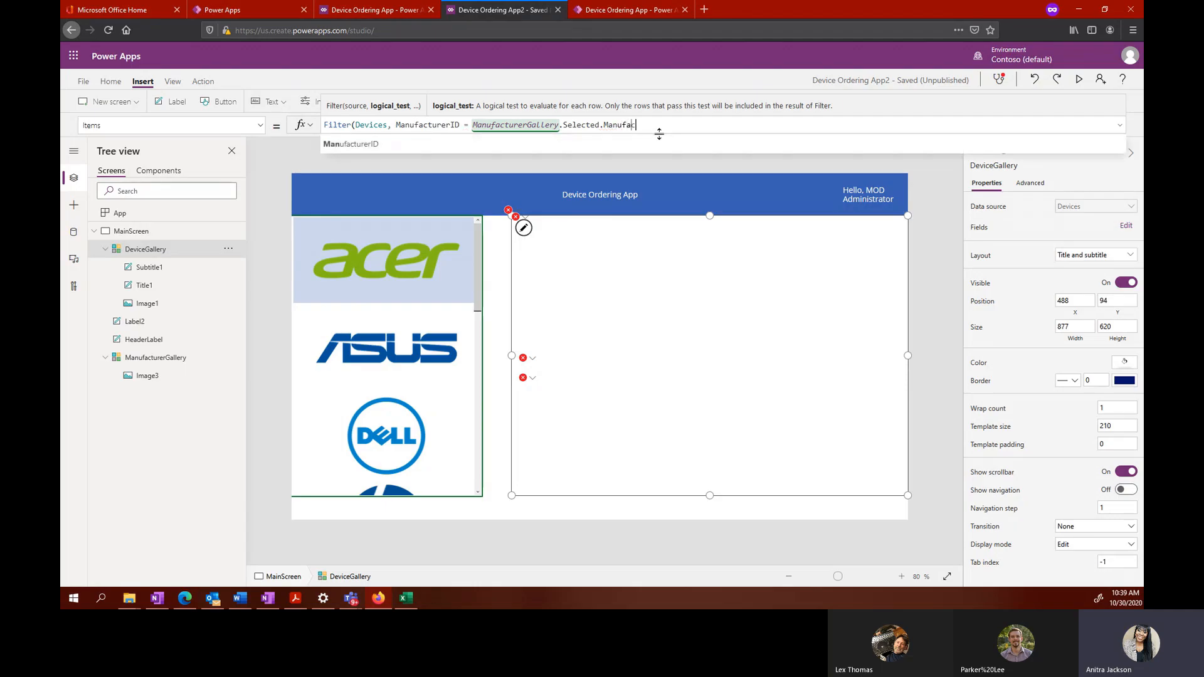
pyautogui.write('urerID')
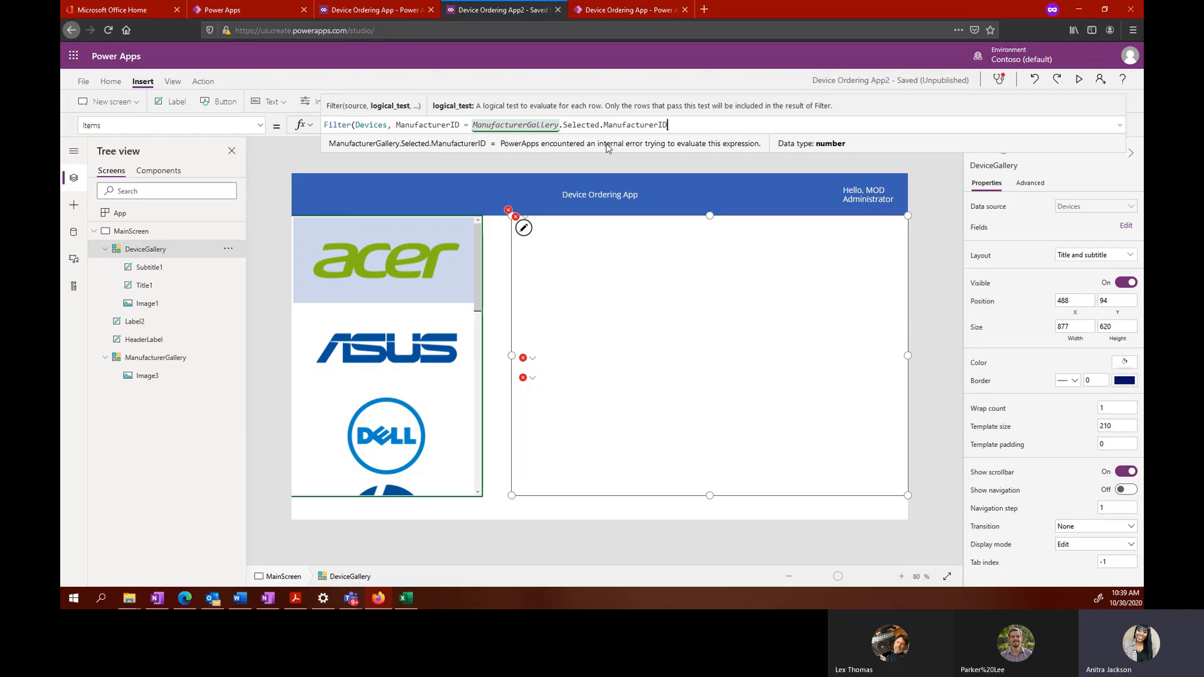
pyautogui.write(')')
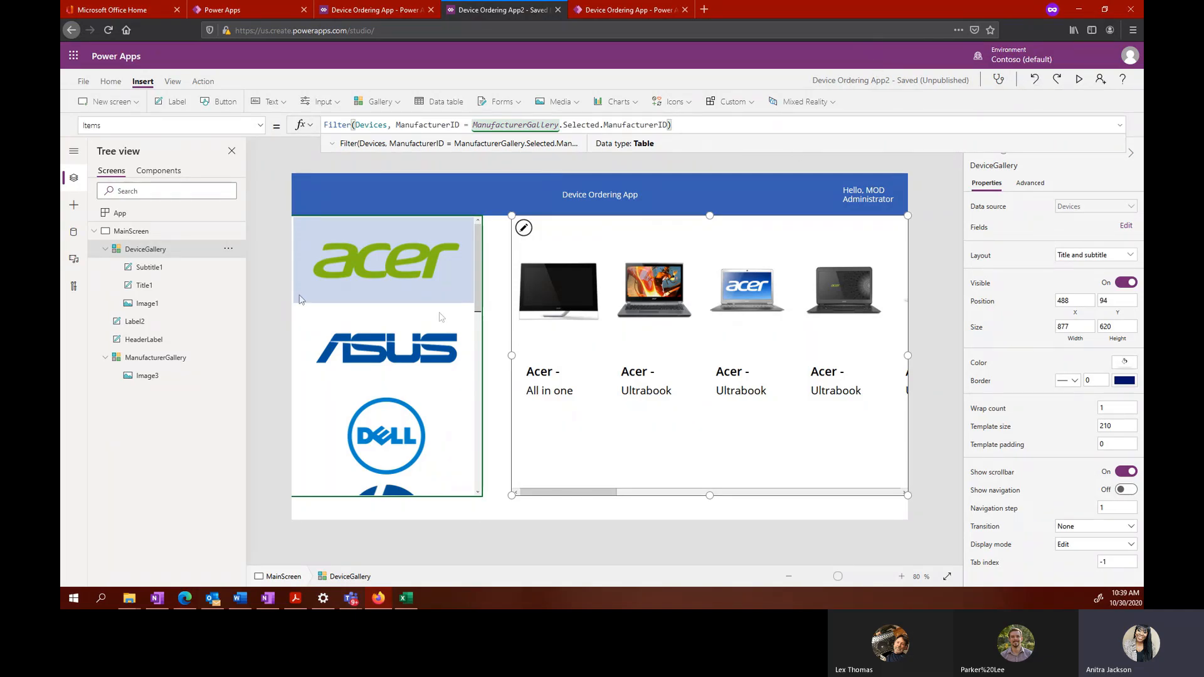
# Step: Set the Text formula of Title1 in the DeviceGallery to ThisItem.Title
pyautogui.click(159, 288)
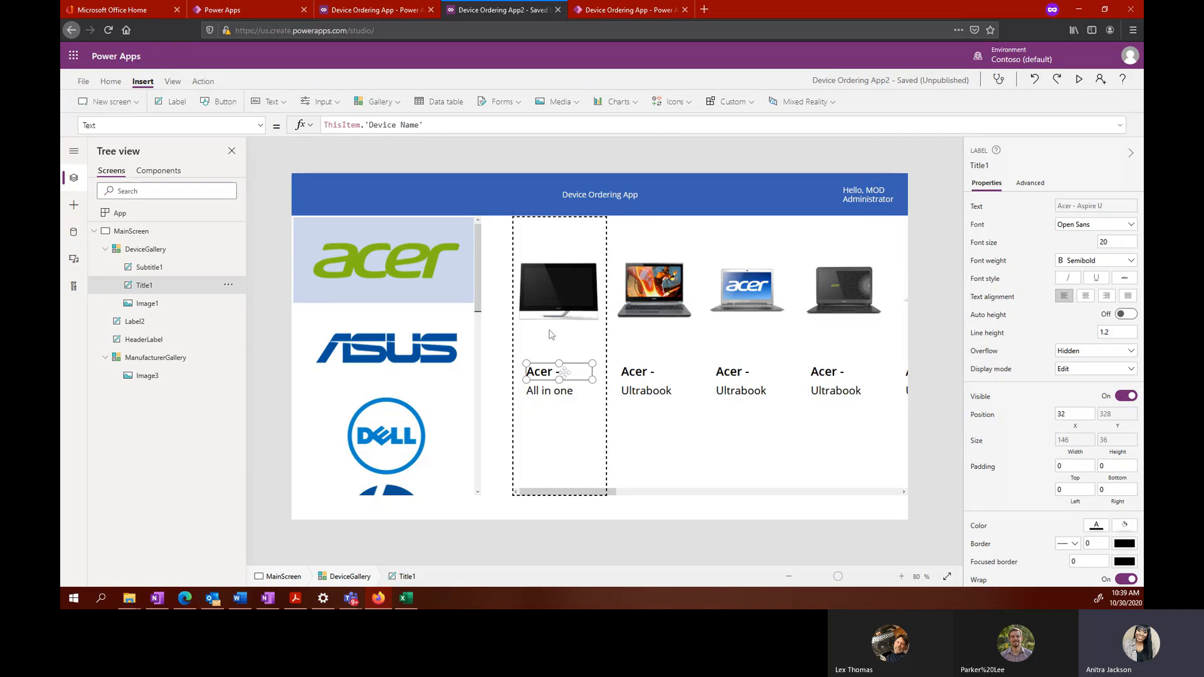
pyautogui.click(415, 124)
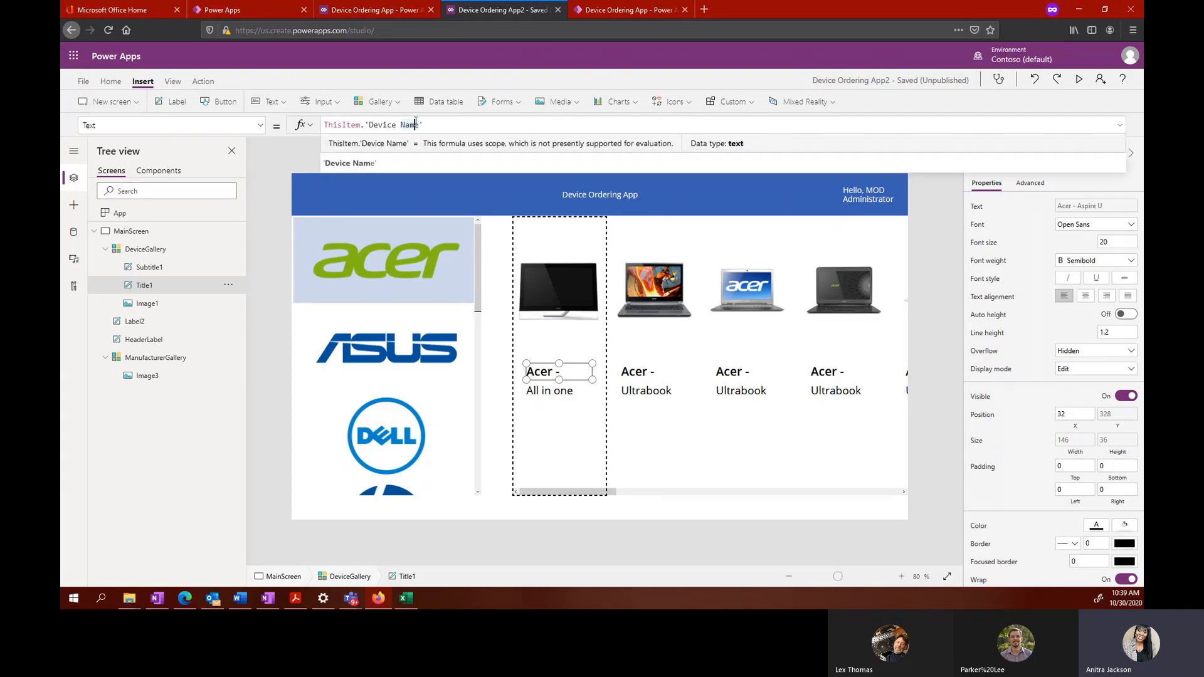
pyautogui.press('Right')
pyautogui.press('BackSpace')
pyautogui.press('BackSpace')
pyautogui.press('BackSpace')
pyautogui.press('BackSpace')
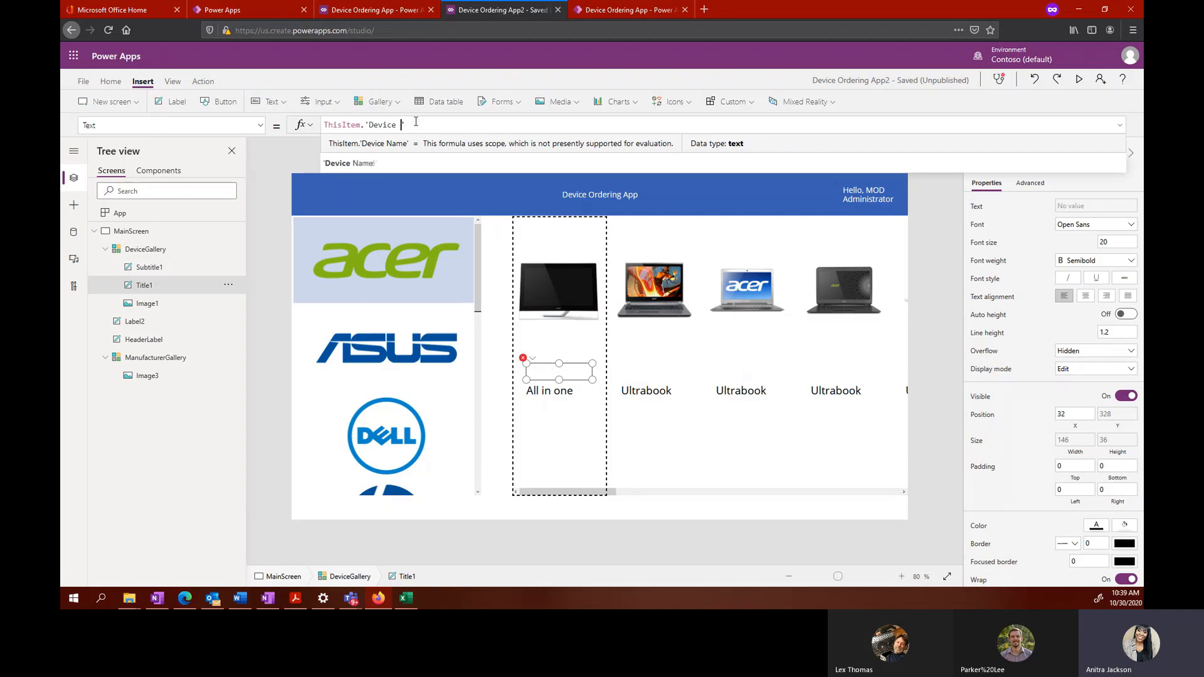
pyautogui.press('BackSpace')
pyautogui.press('BackSpace')
pyautogui.press('BackSpace')
pyautogui.press('BackSpace')
pyautogui.press('BackSpace')
pyautogui.press('BackSpace')
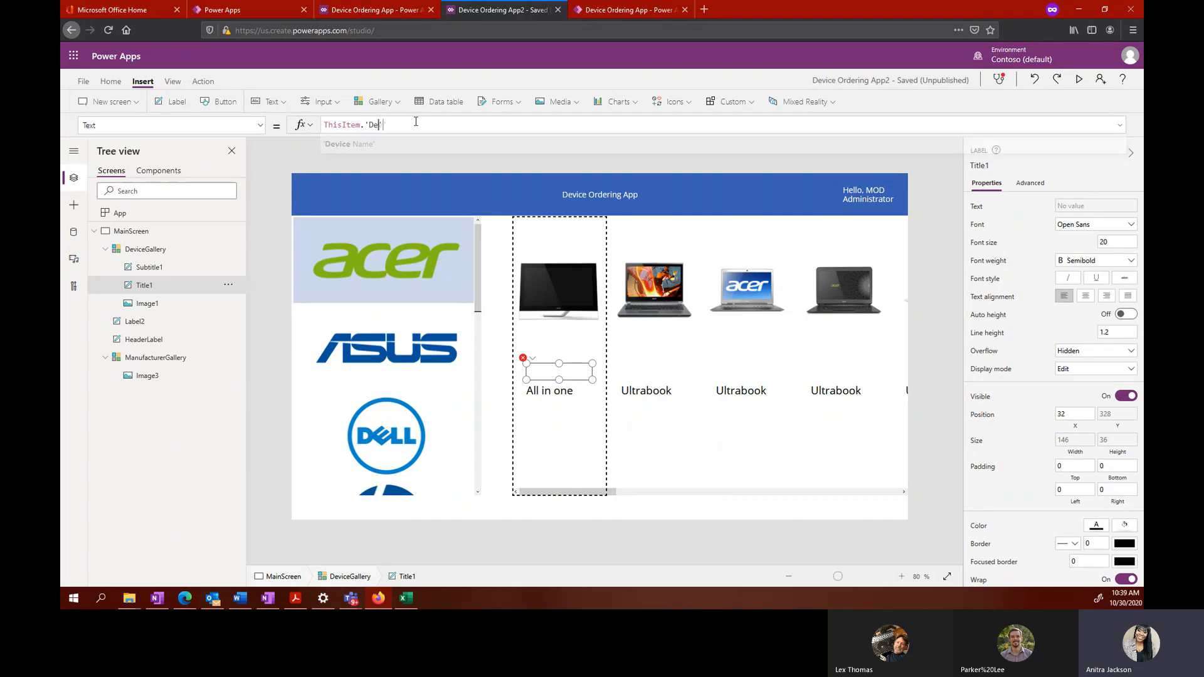
pyautogui.press('BackSpace')
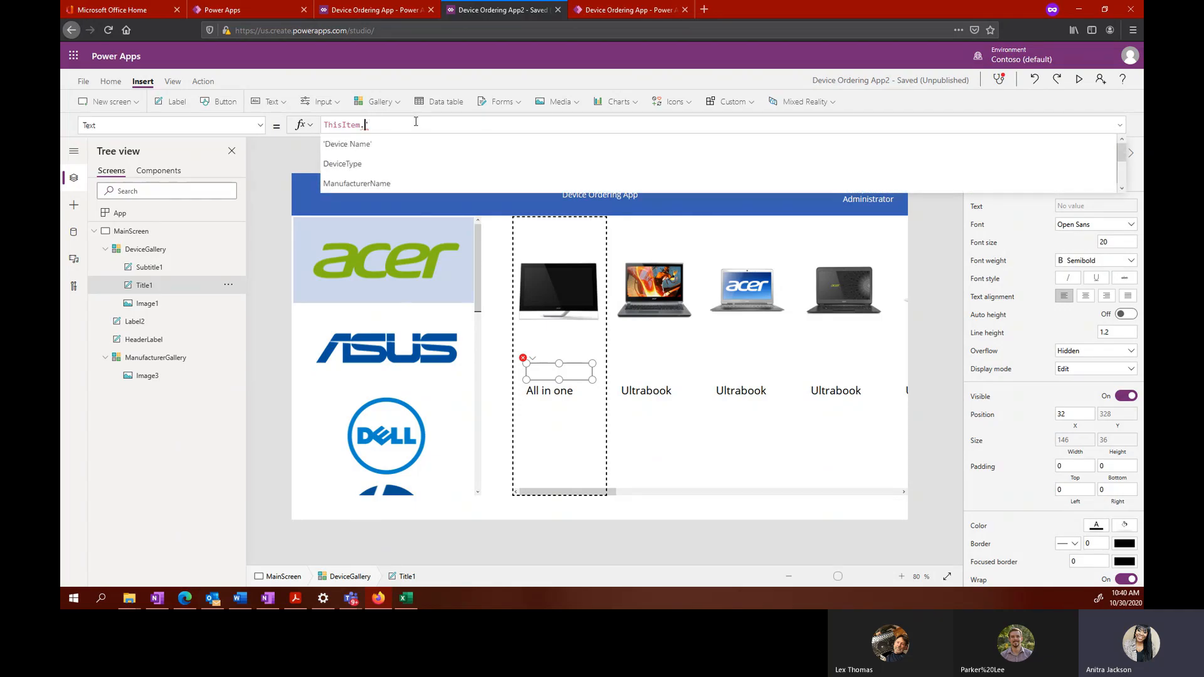
pyautogui.press('BackSpace')
pyautogui.write('.Title')
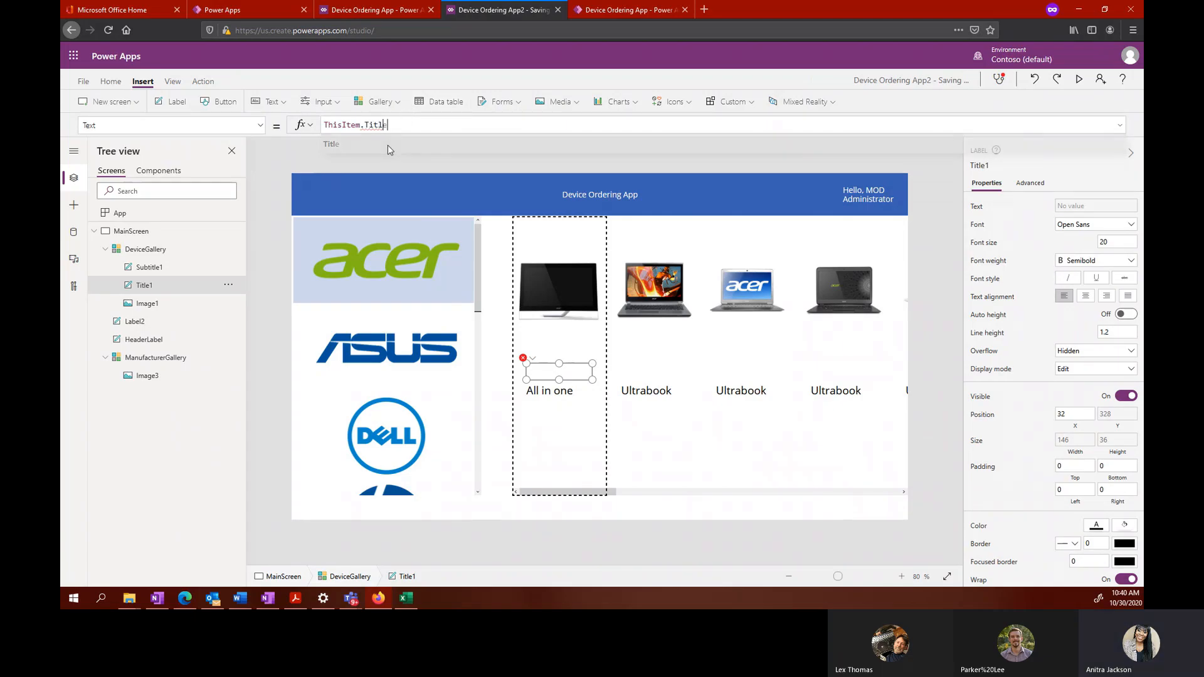
pyautogui.click(388, 145)
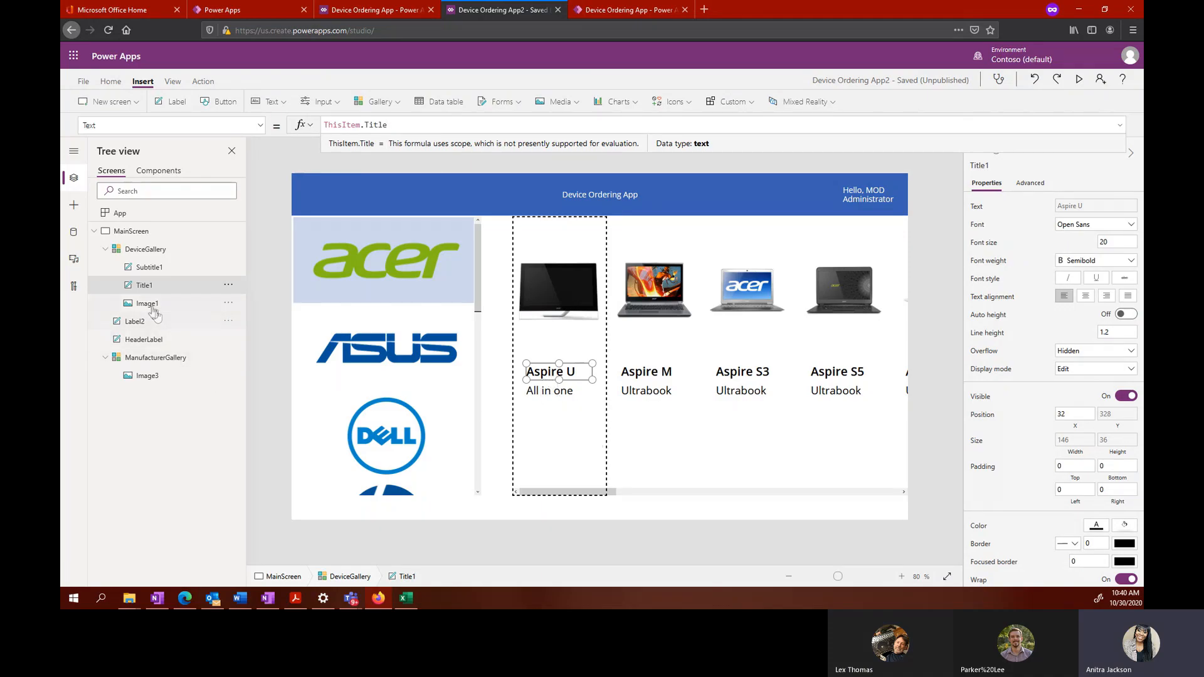
# Step: Bring up the Color property formula of the Subtitle1 label in the DeviceGallery
pyautogui.click(164, 269)
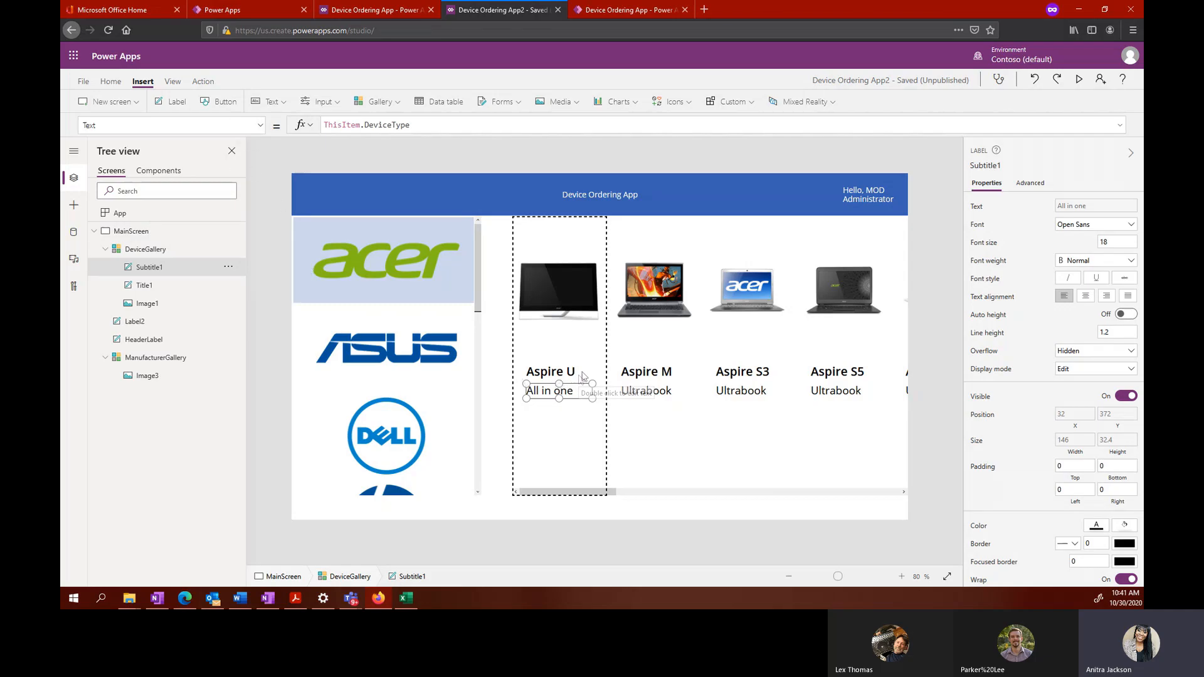
pyautogui.click(257, 125)
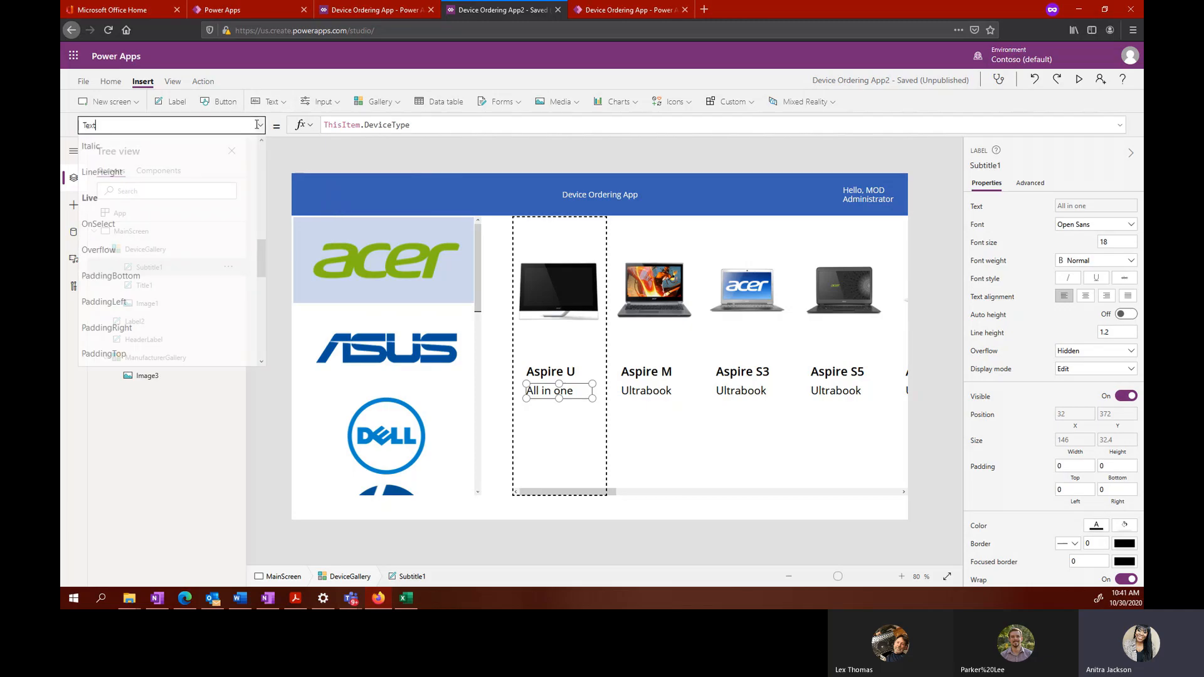
pyautogui.scroll(-3, 144, 279)
pyautogui.scroll(-2, 144, 279)
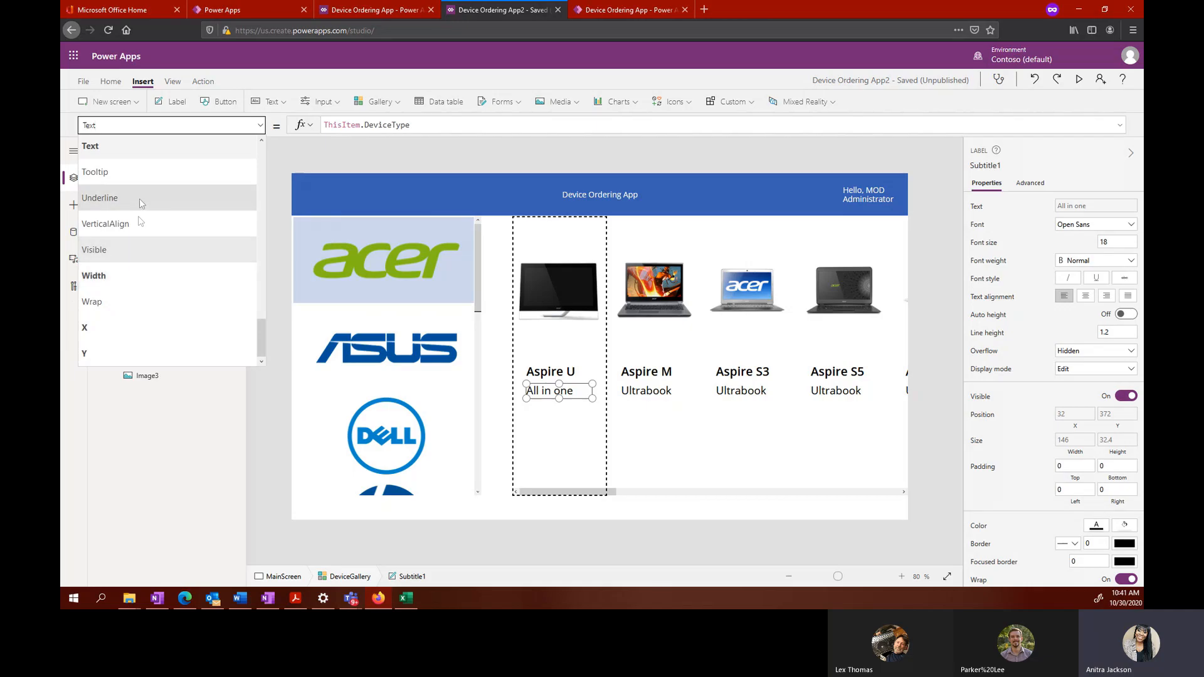
pyautogui.press('BackSpace')
pyautogui.press('BackSpace')
pyautogui.press('BackSpace')
pyautogui.press('BackSpace')
pyautogui.write('Color')
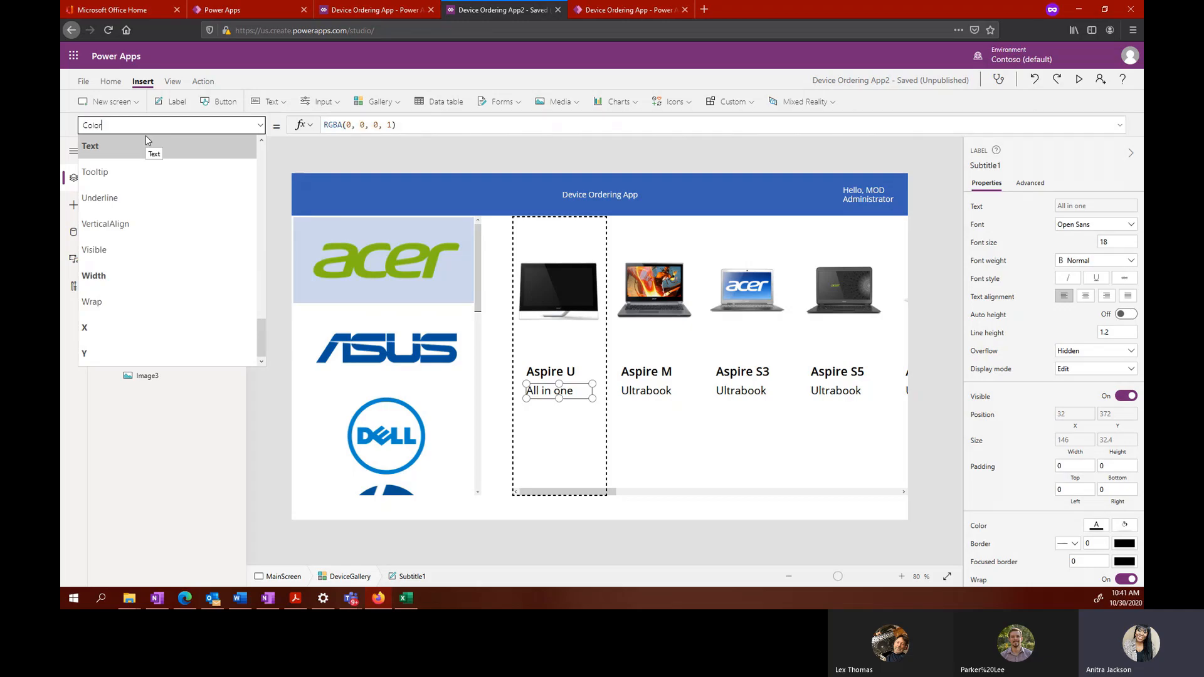
# Step: Replace Subtitle1's Color formula with the start of a price condition, If(Price>1000, OrangeRed
pyautogui.click(420, 124)
pyautogui.moveTo(421, 125); pyautogui.dragTo(317, 125)
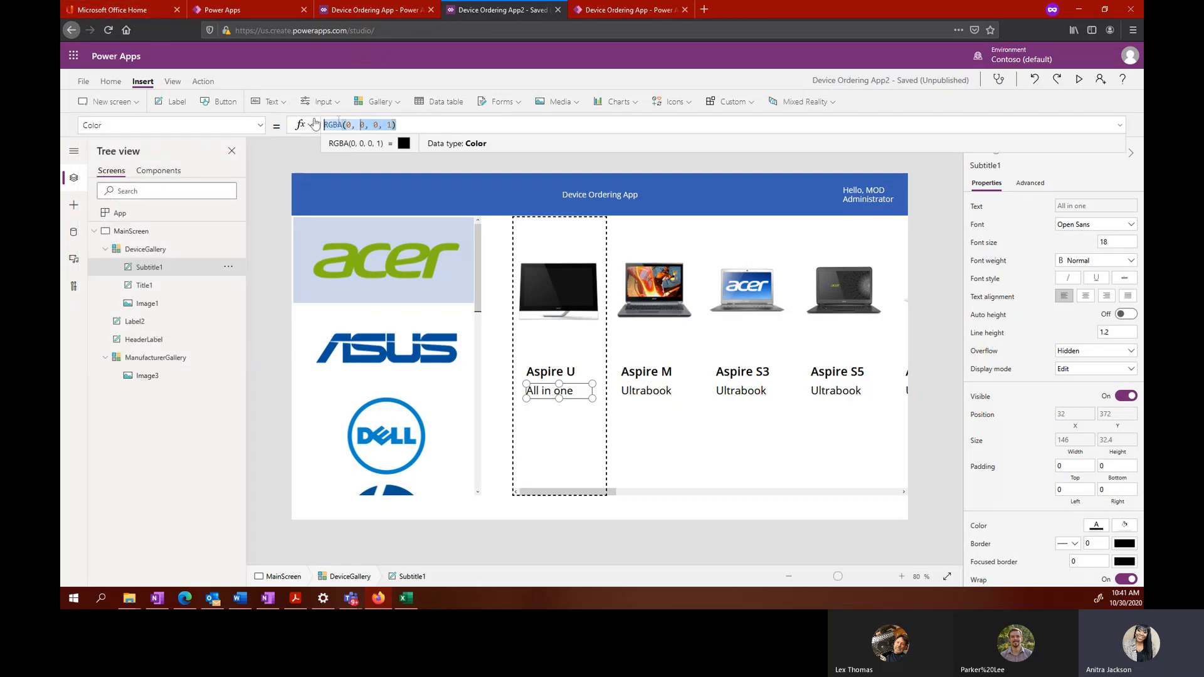
pyautogui.write('I')
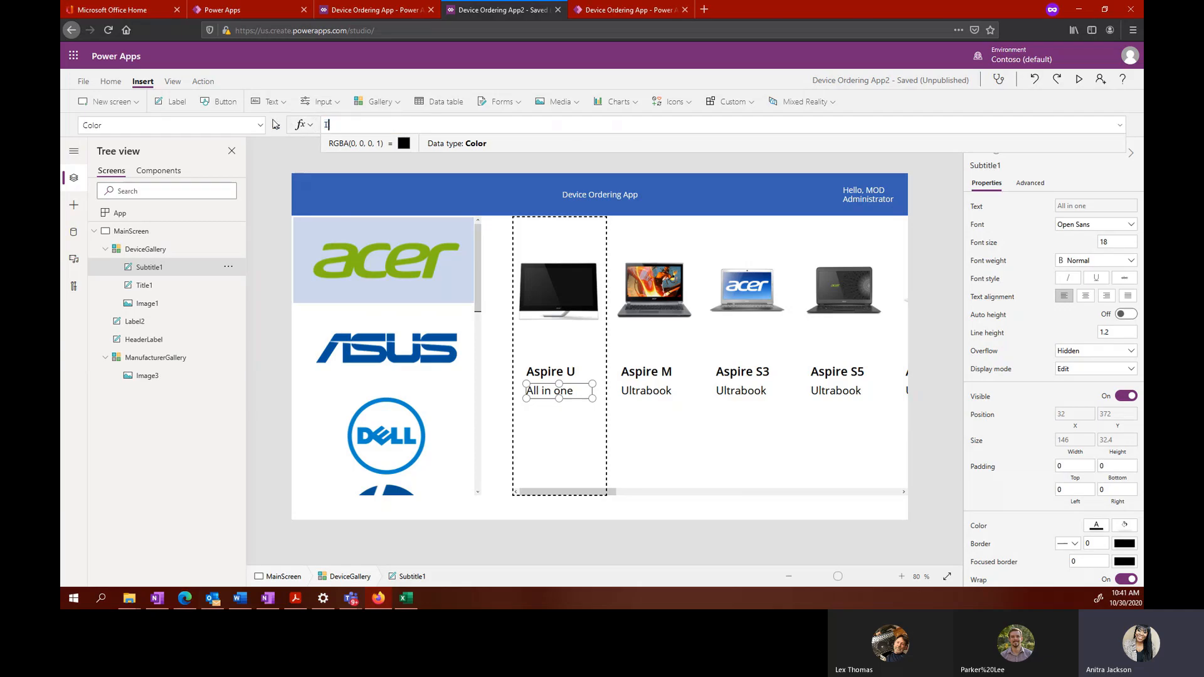
pyautogui.write('f(Pric')
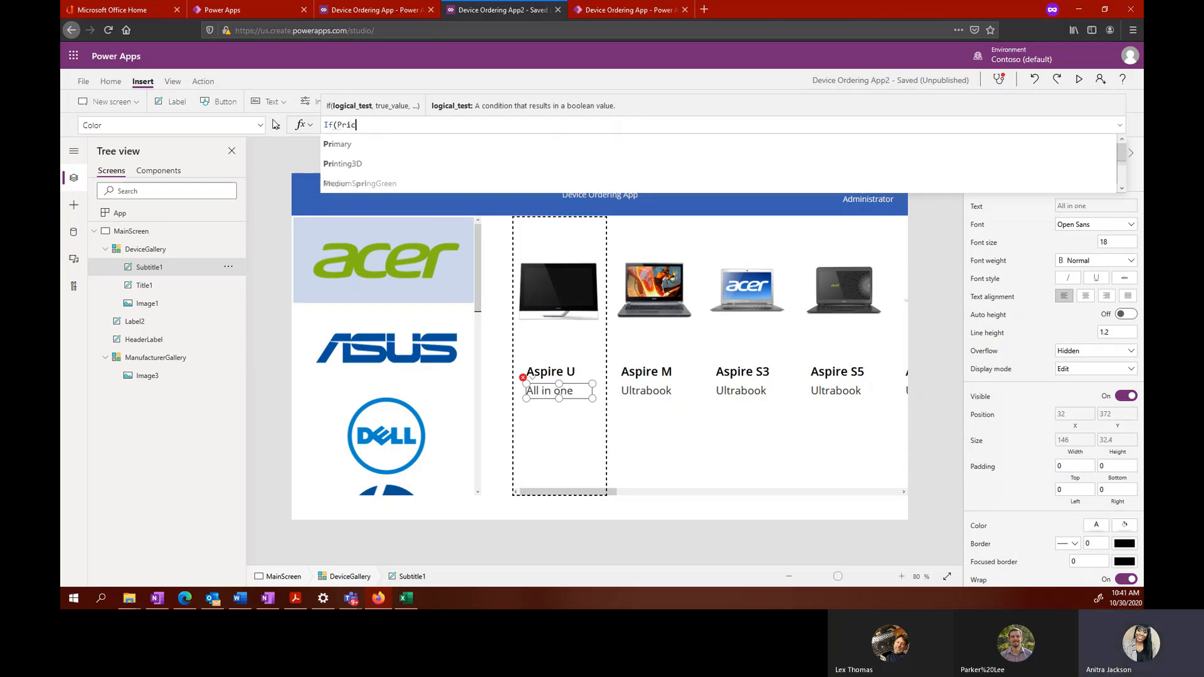
pyautogui.write('e>')
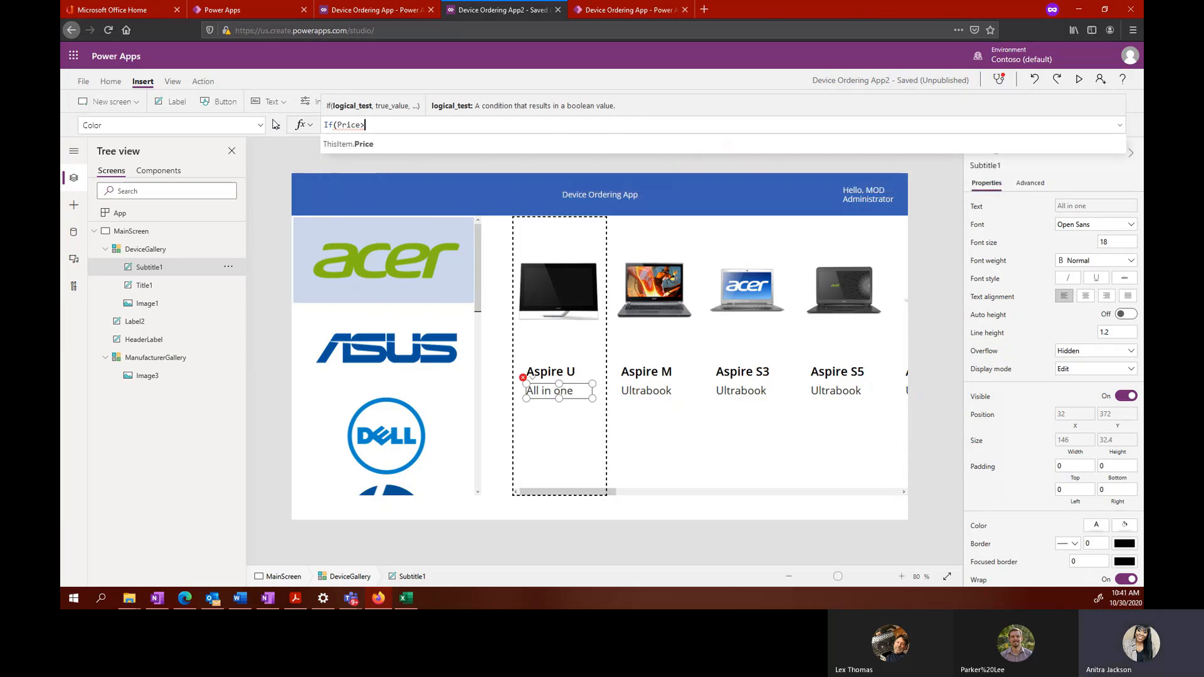
pyautogui.write('1000')
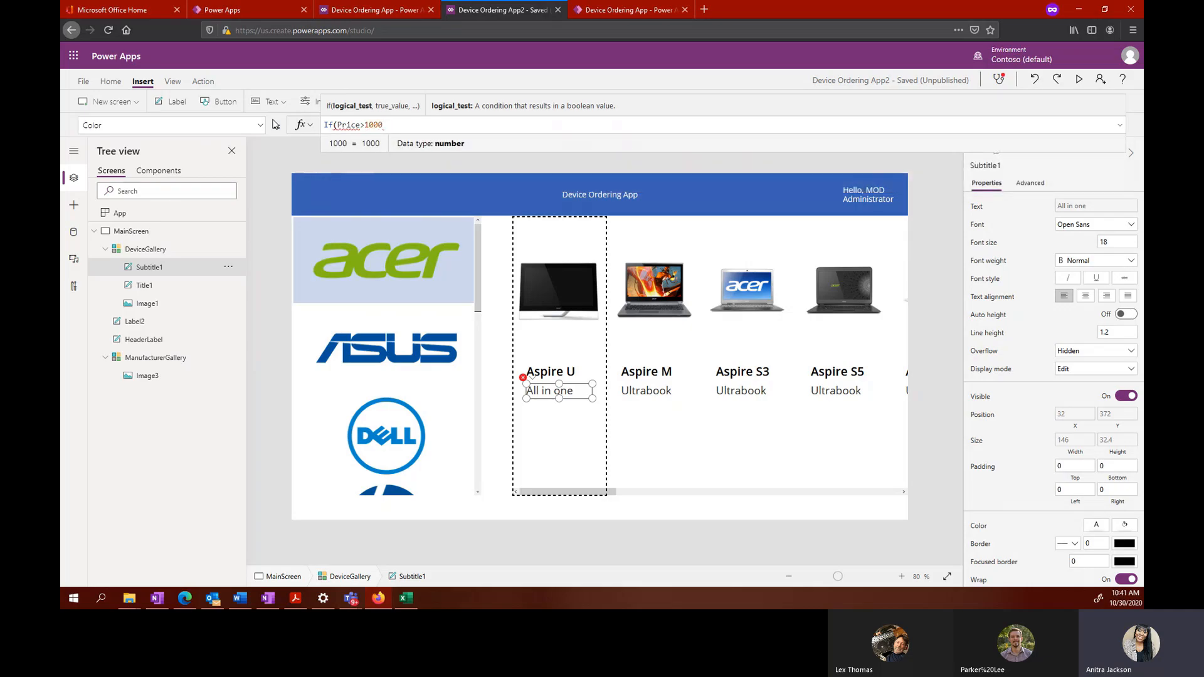
pyautogui.write(', Ora')
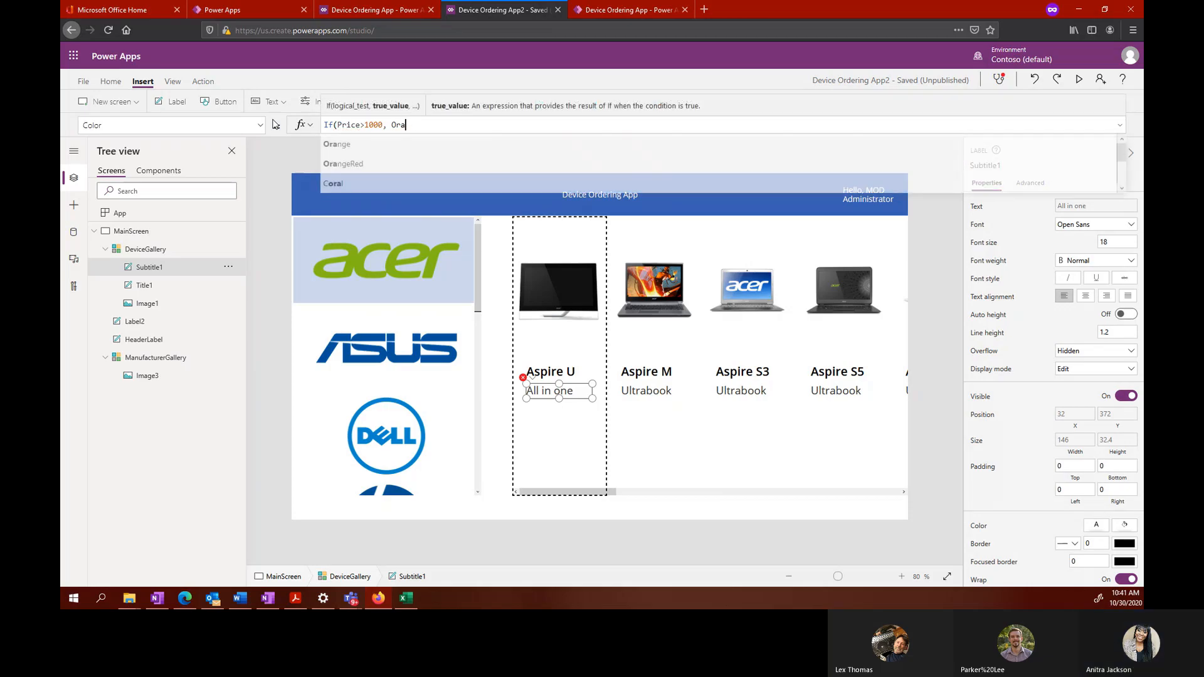
pyautogui.write('ngeR')
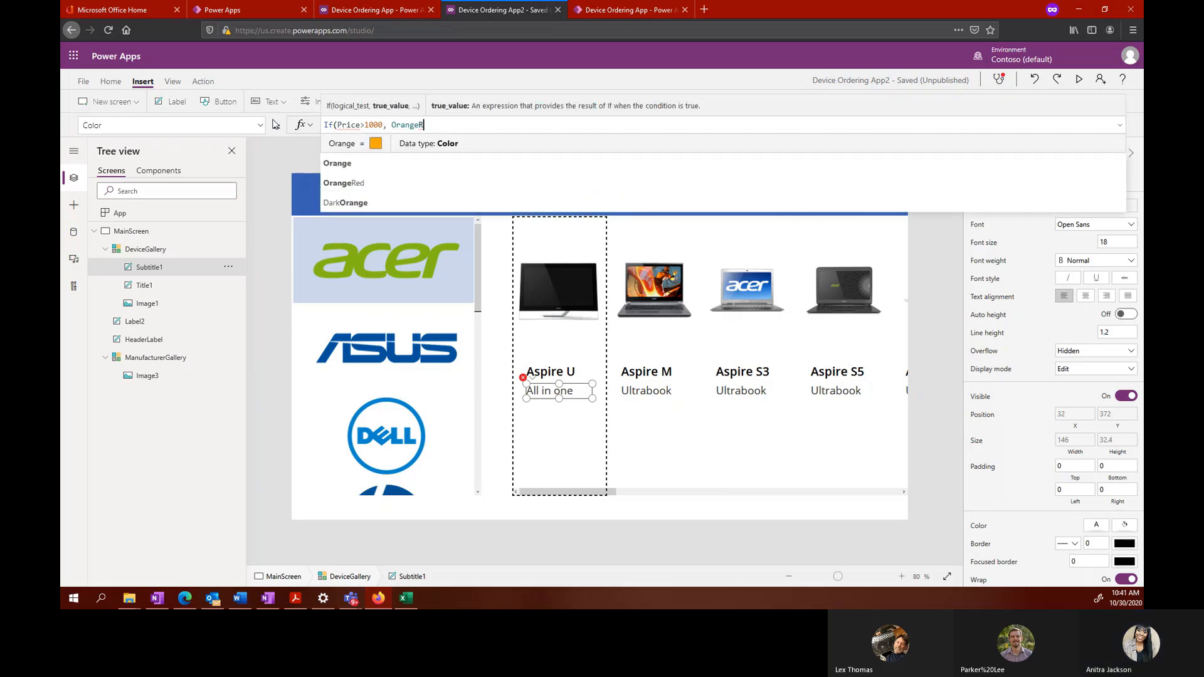
pyautogui.write('ed')
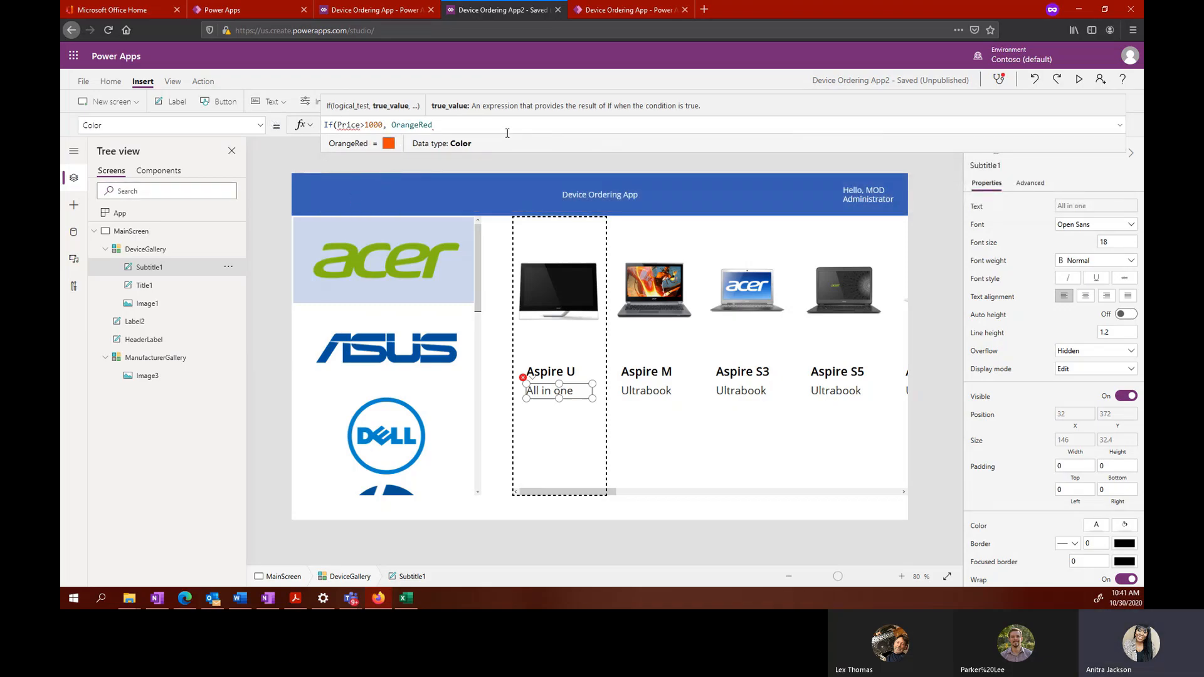
# Step: Complete Subtitle1's Color condition with Gray as the else value and close the formula
pyautogui.write(', Gr')
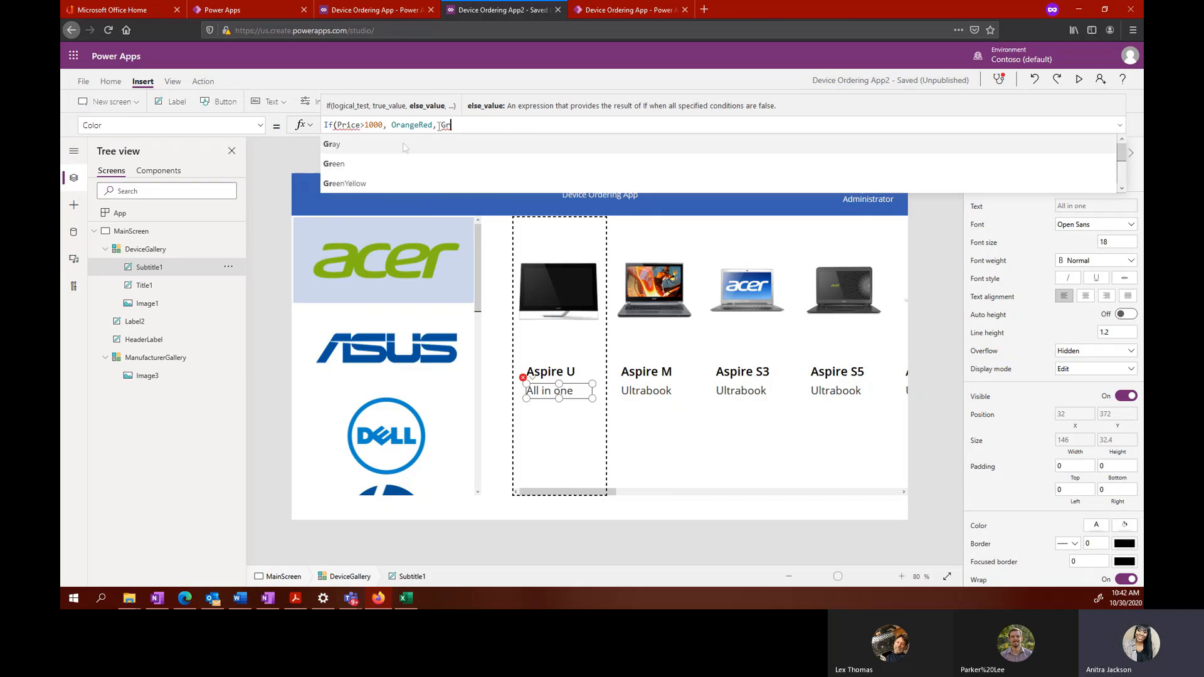
pyautogui.click(442, 125)
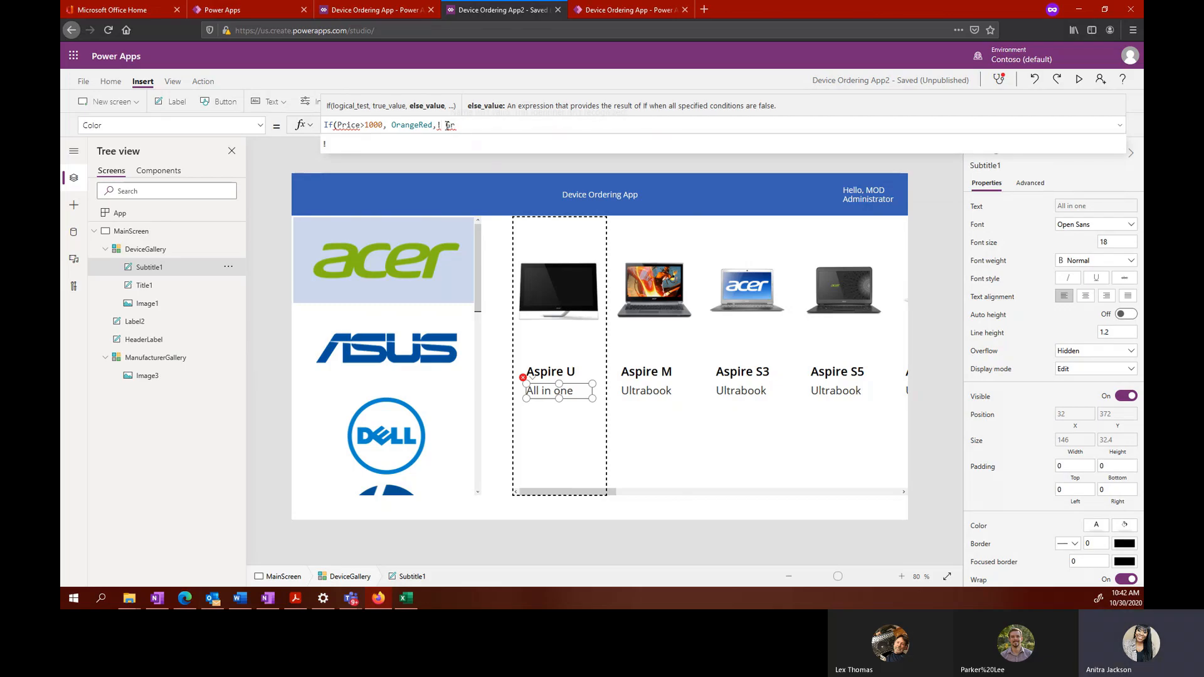
pyautogui.press('BackSpace')
pyautogui.press('BackSpace')
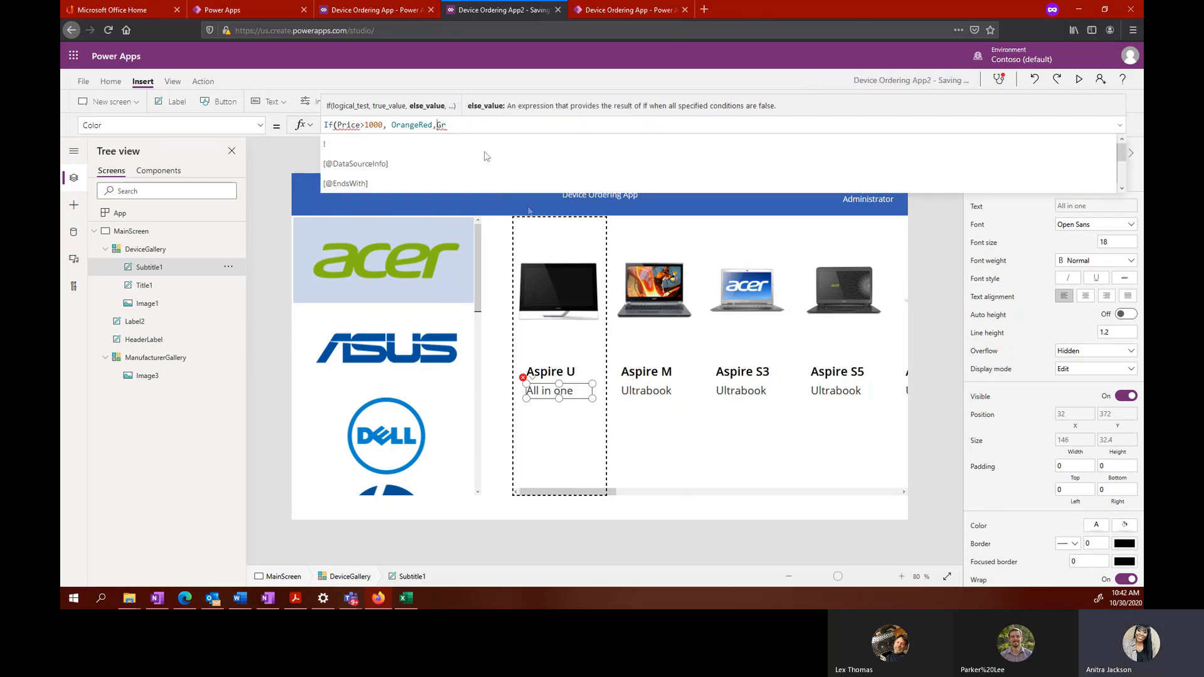
pyautogui.click(484, 128)
pyautogui.write('ay')
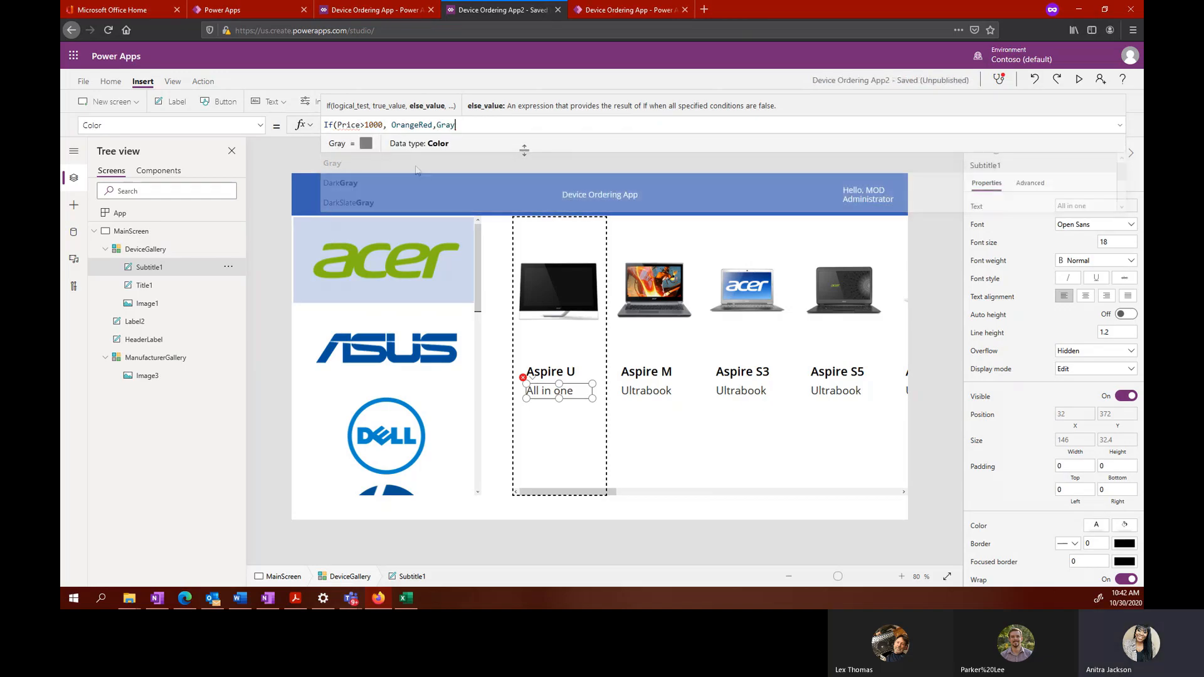
pyautogui.write(')')
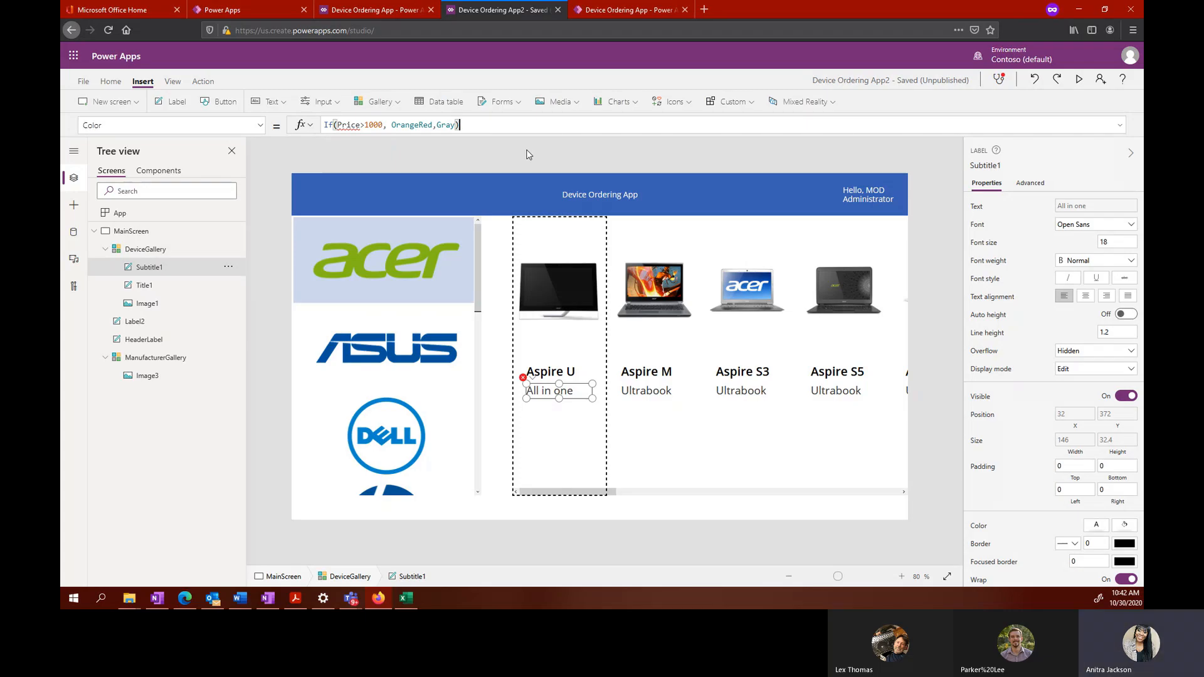
pyautogui.click(714, 163)
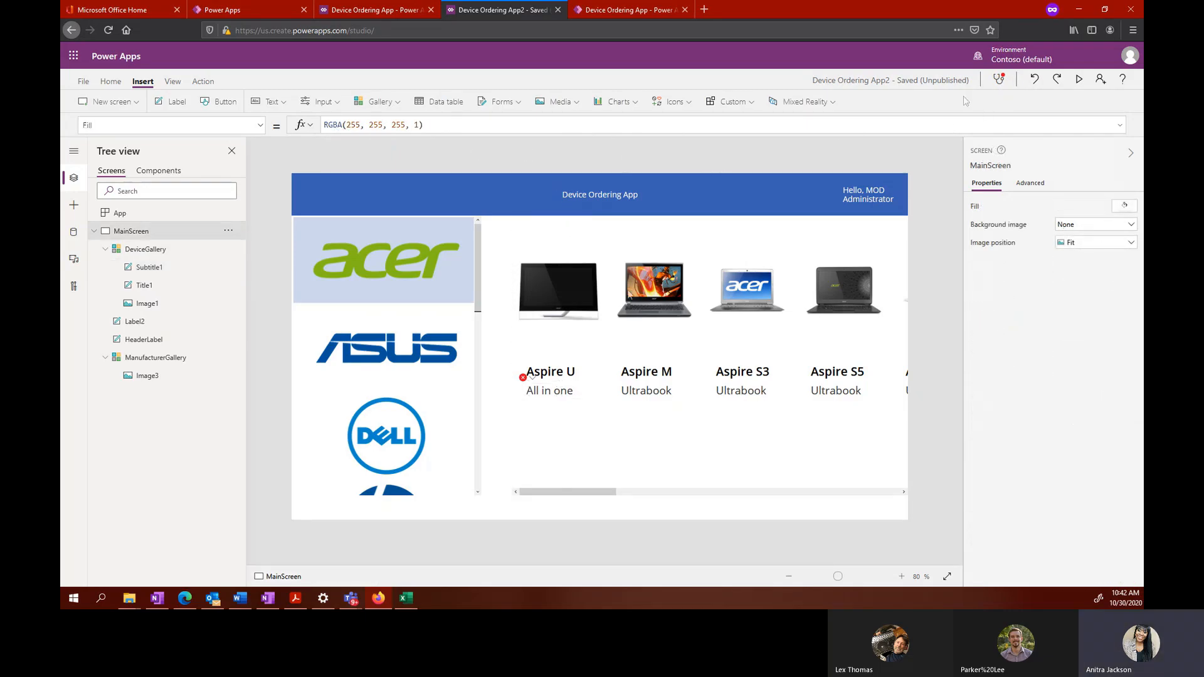
# Step: Check the app's formula errors on MainScreen and go to the flagged Color formula of Subtitle1
pyautogui.click(999, 79)
pyautogui.click(995, 215)
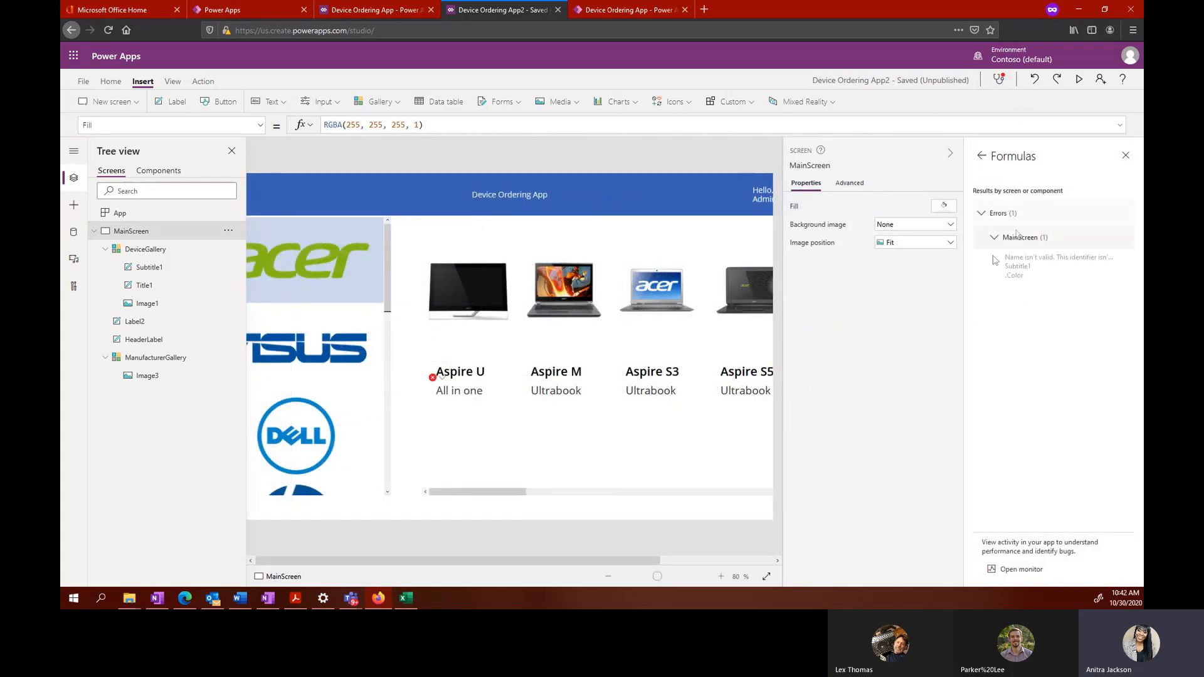
pyautogui.click(1053, 276)
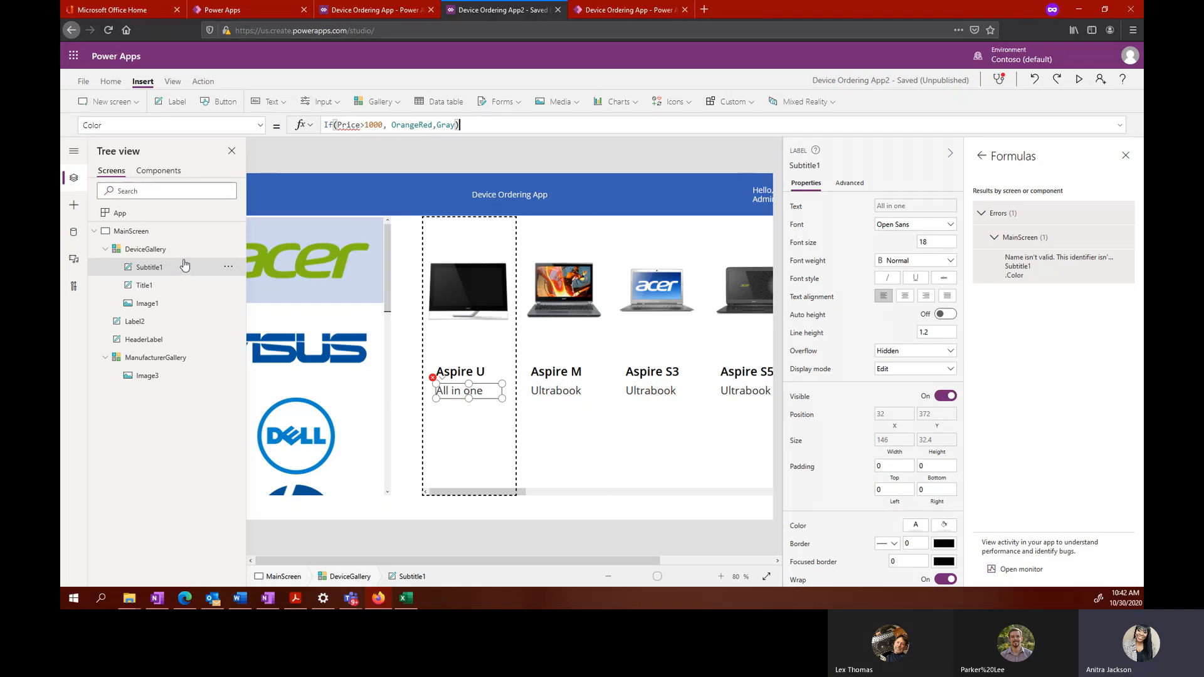
# Step: Set the Text formula of Subtitle1 in the DeviceGallery to ThisItem.Price
pyautogui.click(263, 128)
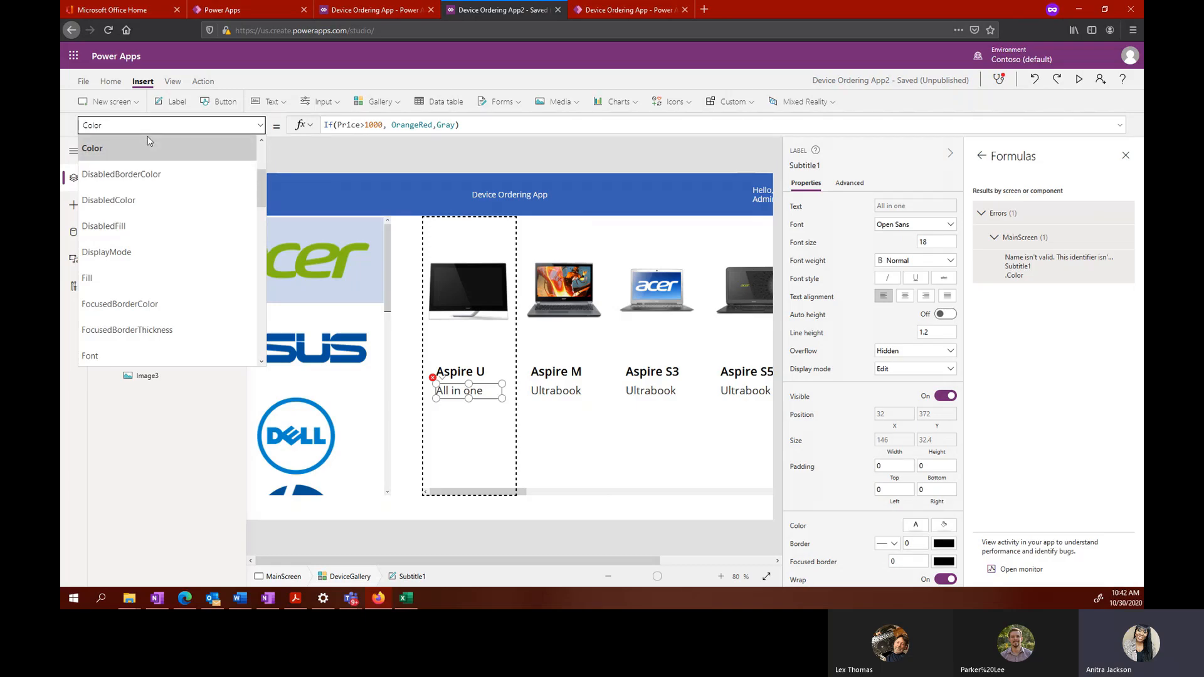
pyautogui.hotkey('alt', 'Tab')
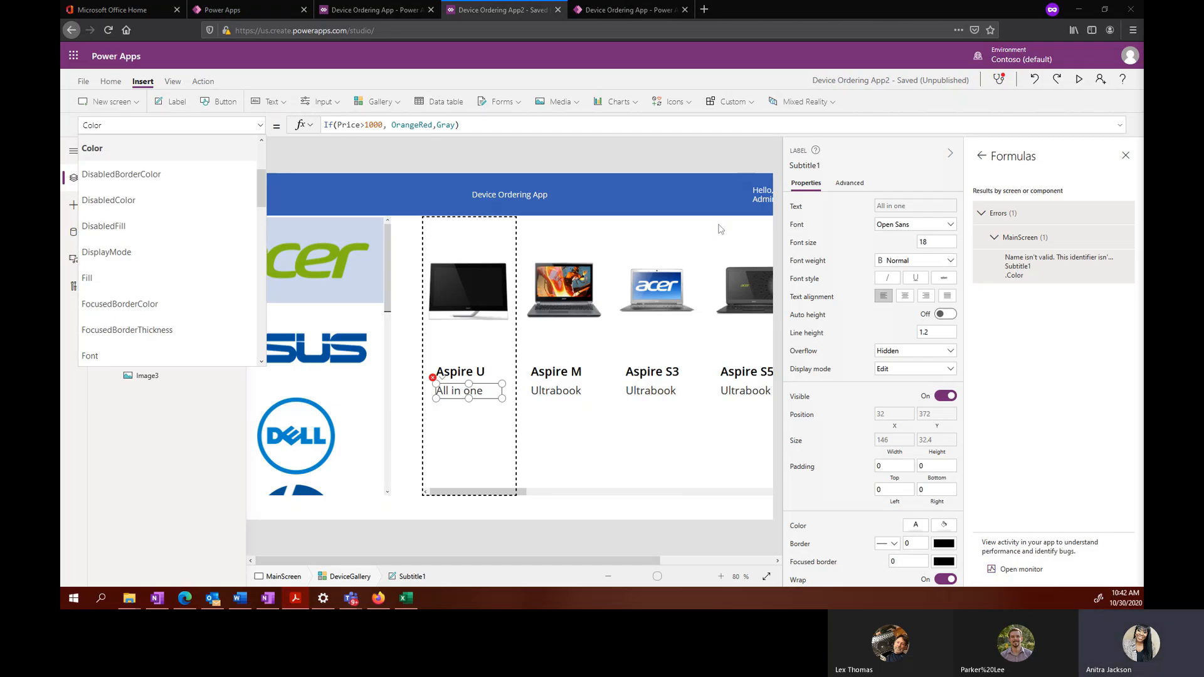
pyautogui.click(262, 127)
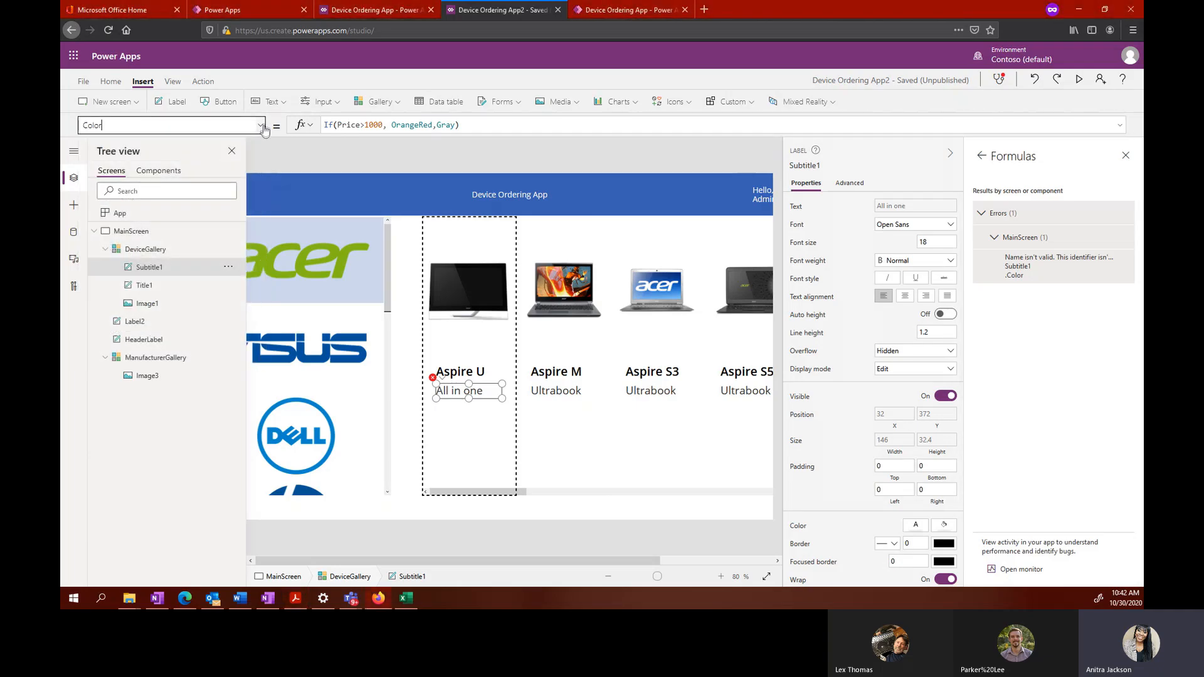
pyautogui.click(262, 126)
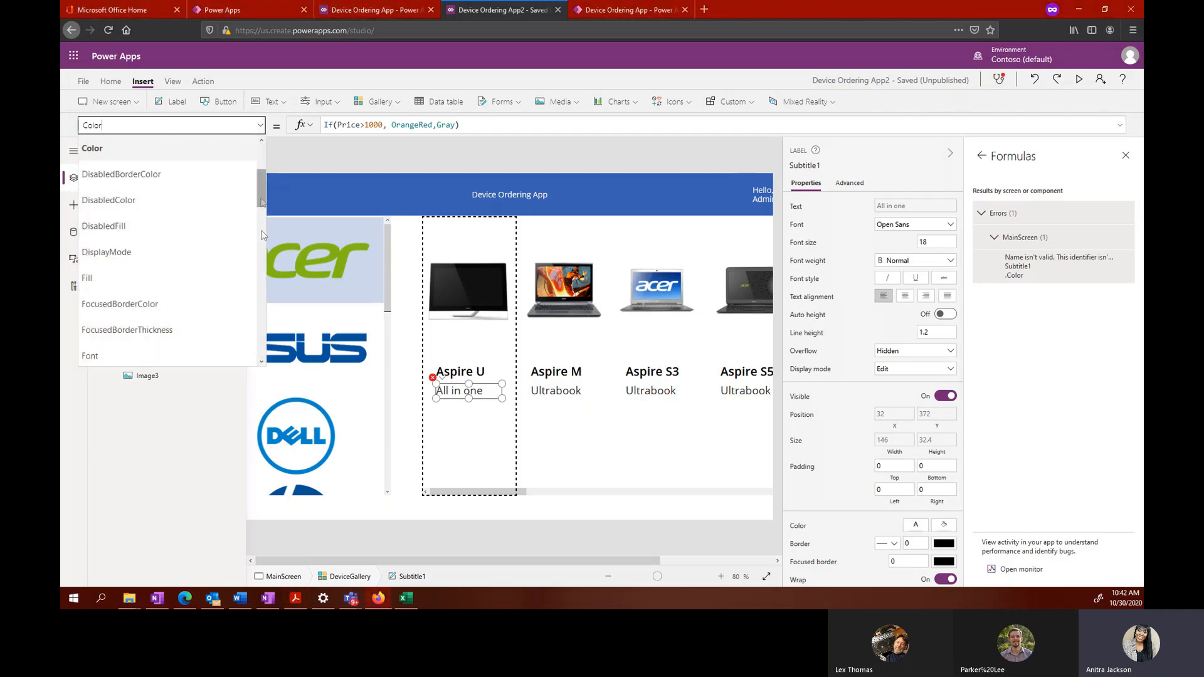
pyautogui.moveTo(262, 235); pyautogui.dragTo(263, 354)
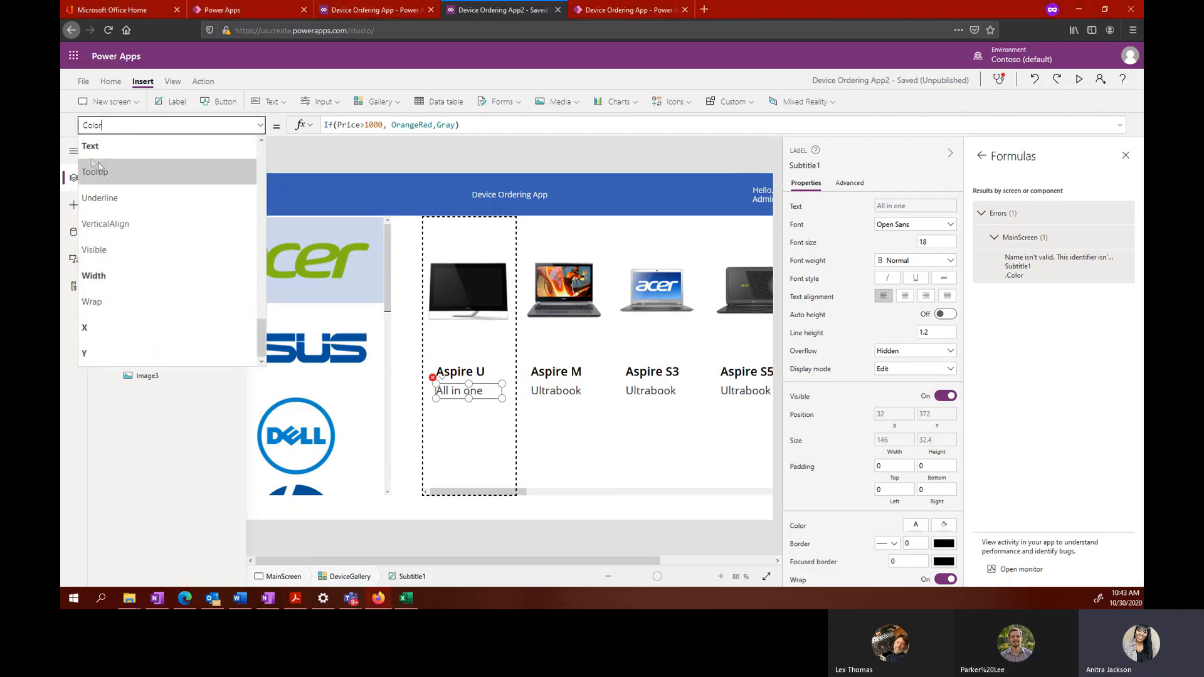
pyautogui.click(90, 146)
pyautogui.click(419, 124)
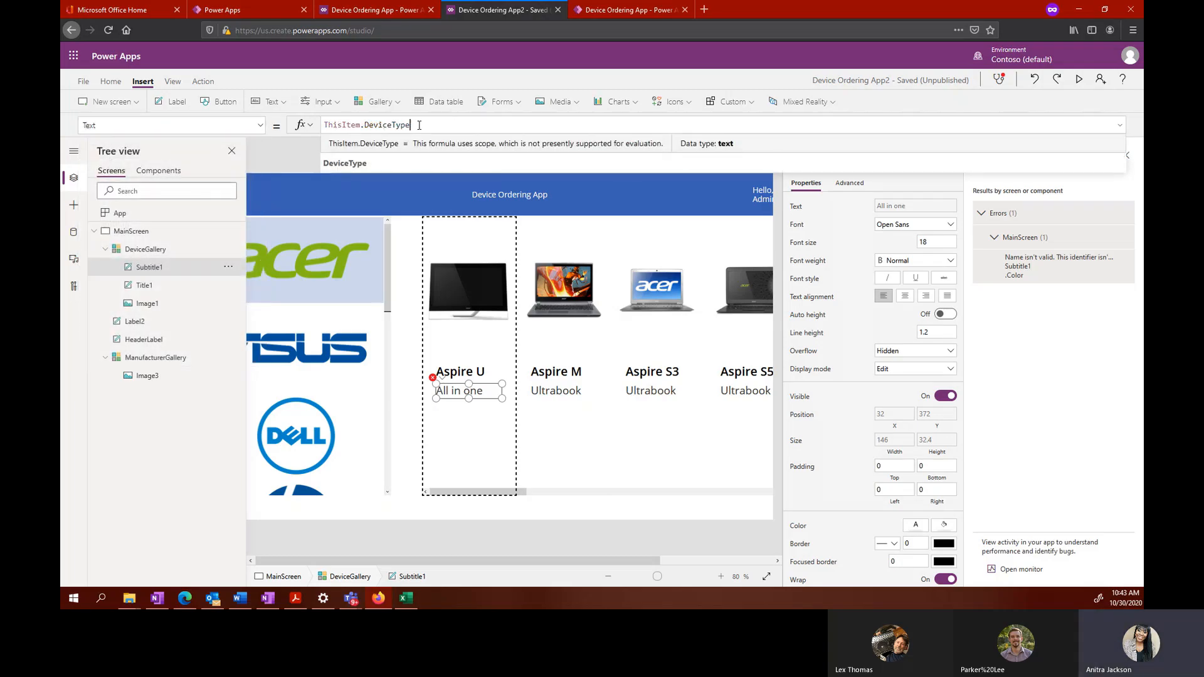
pyautogui.press('BackSpace')
pyautogui.press('BackSpace')
pyautogui.press('BackSpace')
pyautogui.press('BackSpace')
pyautogui.press('BackSpace')
pyautogui.press('BackSpace')
pyautogui.press('BackSpace')
pyautogui.press('BackSpace')
pyautogui.press('BackSpace')
pyautogui.press('BackSpace')
pyautogui.write('Price')
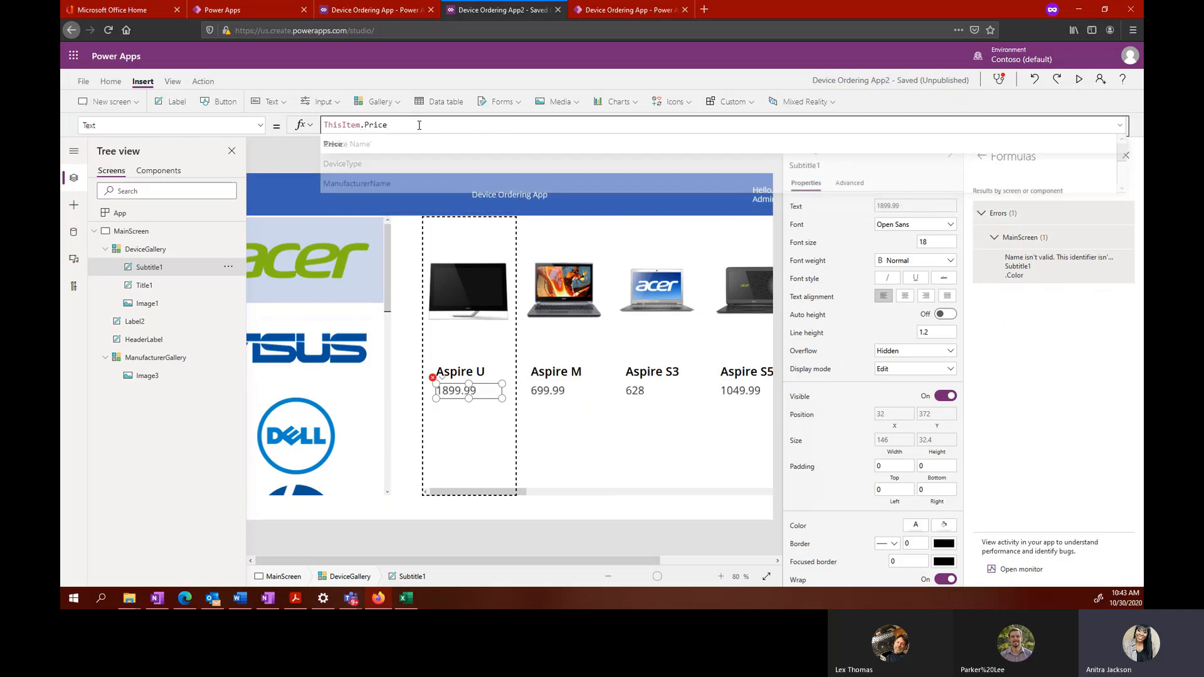
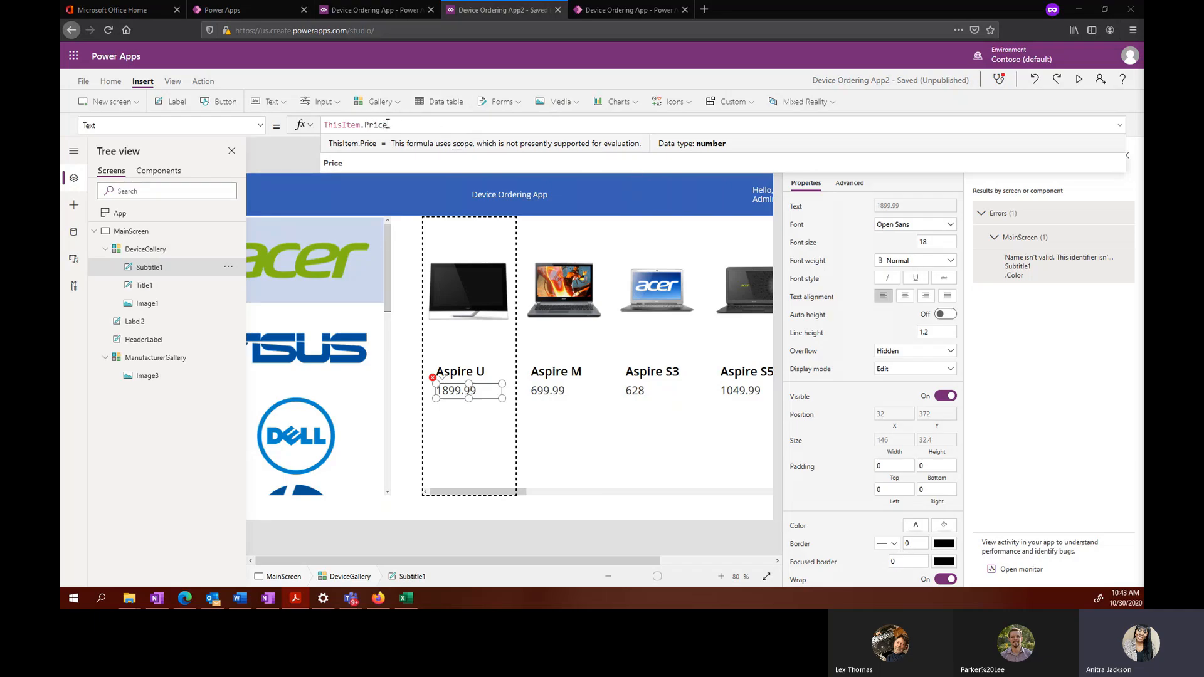
# Step: Wrap Subtitle1's Text formula in a currency format, Text(ThisItem.Price, "[$-en-US]$###.0")
pyautogui.click(387, 124)
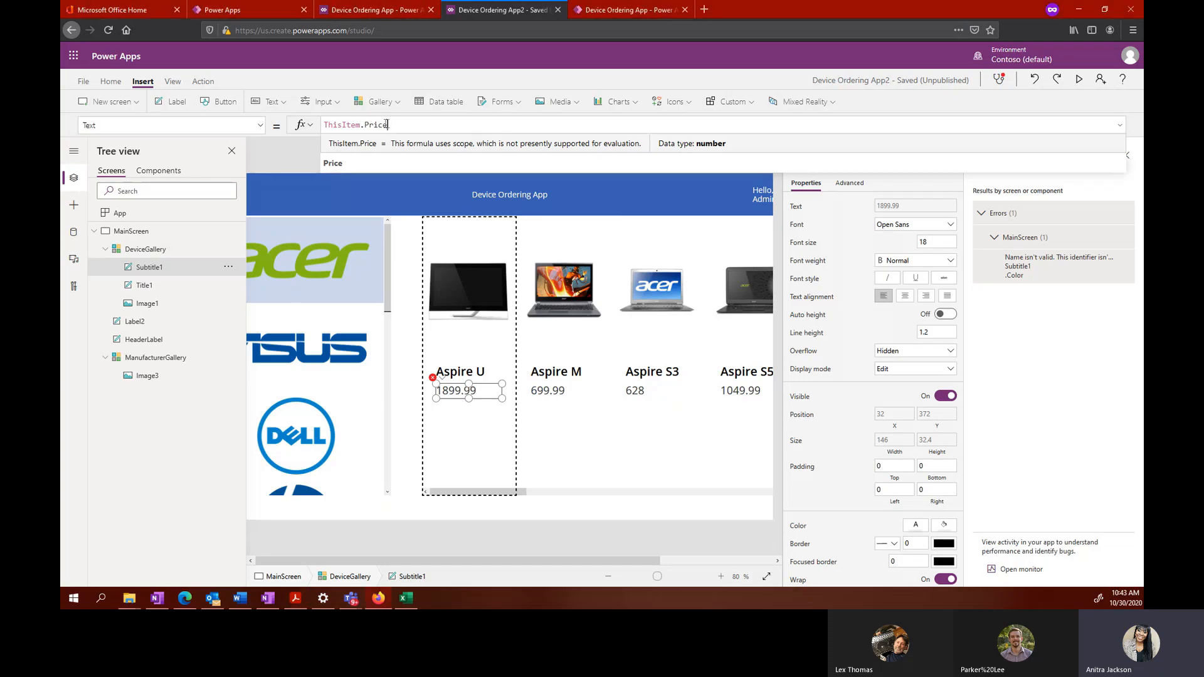
pyautogui.click(325, 123)
pyautogui.write('Text((')
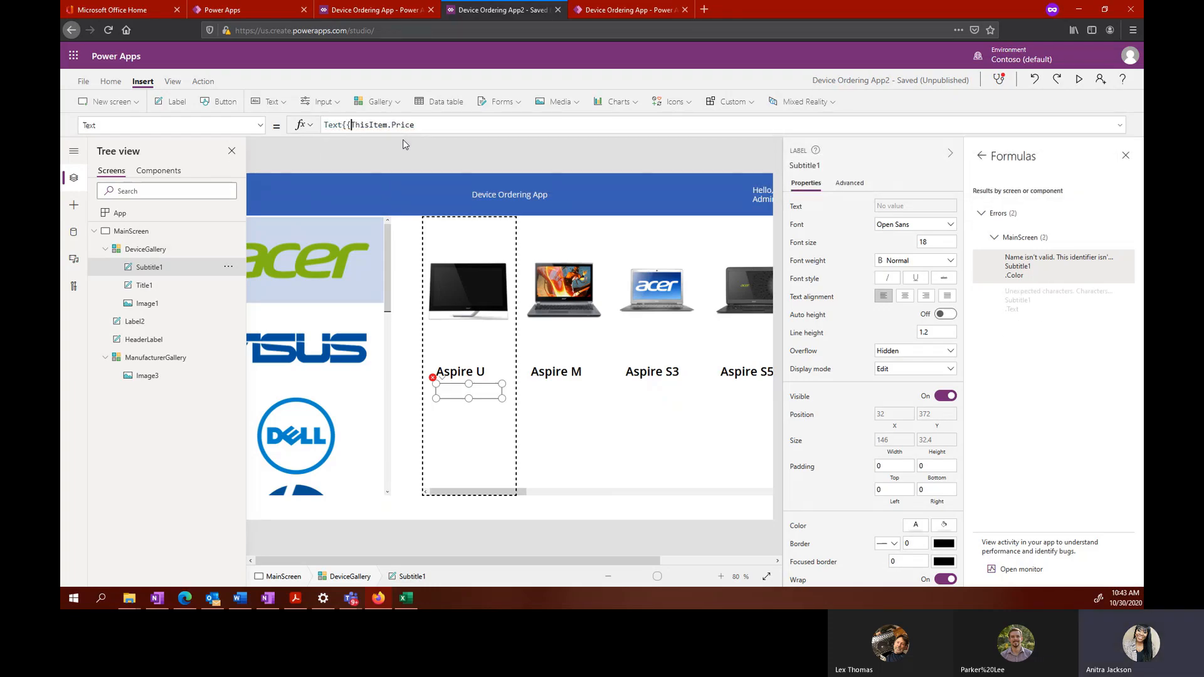
pyautogui.press('BackSpace')
pyautogui.press('BackSpace')
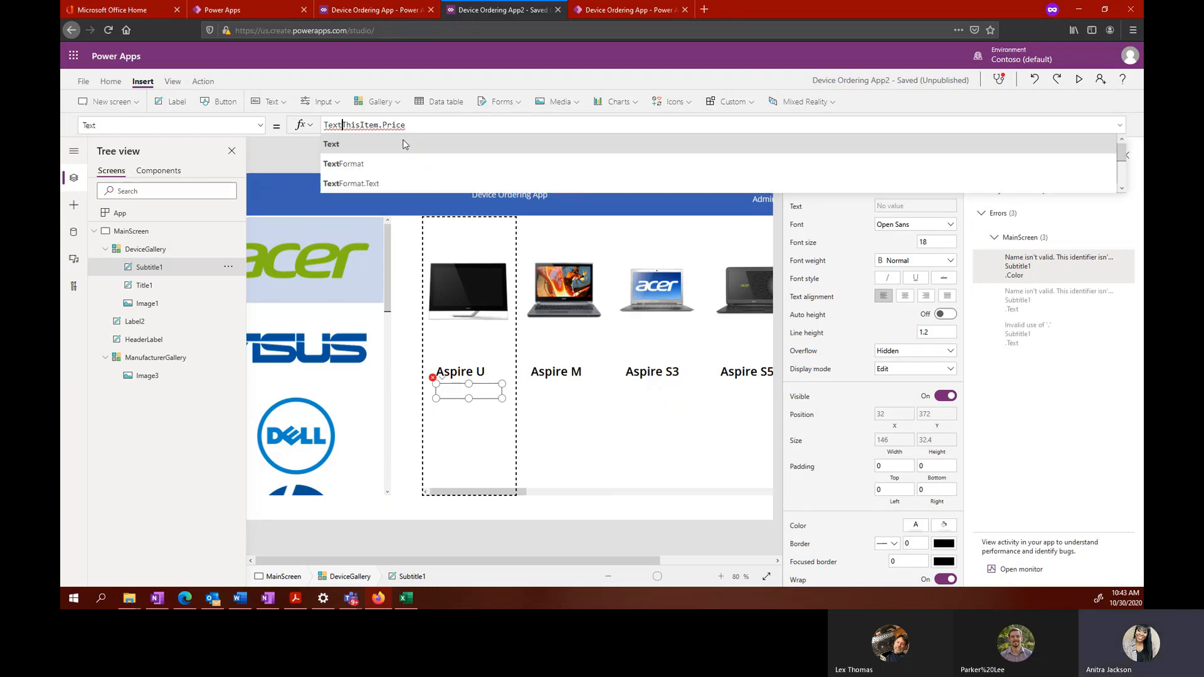
pyautogui.write('(')
pyautogui.click(444, 126)
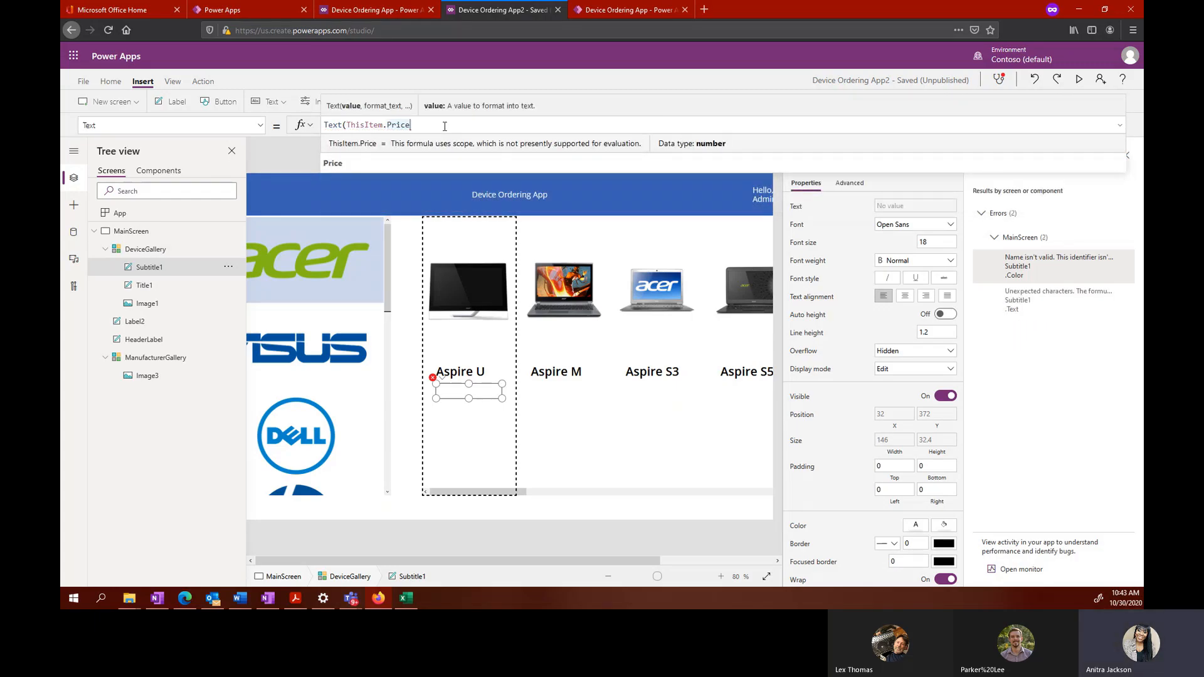
pyautogui.write(', "')
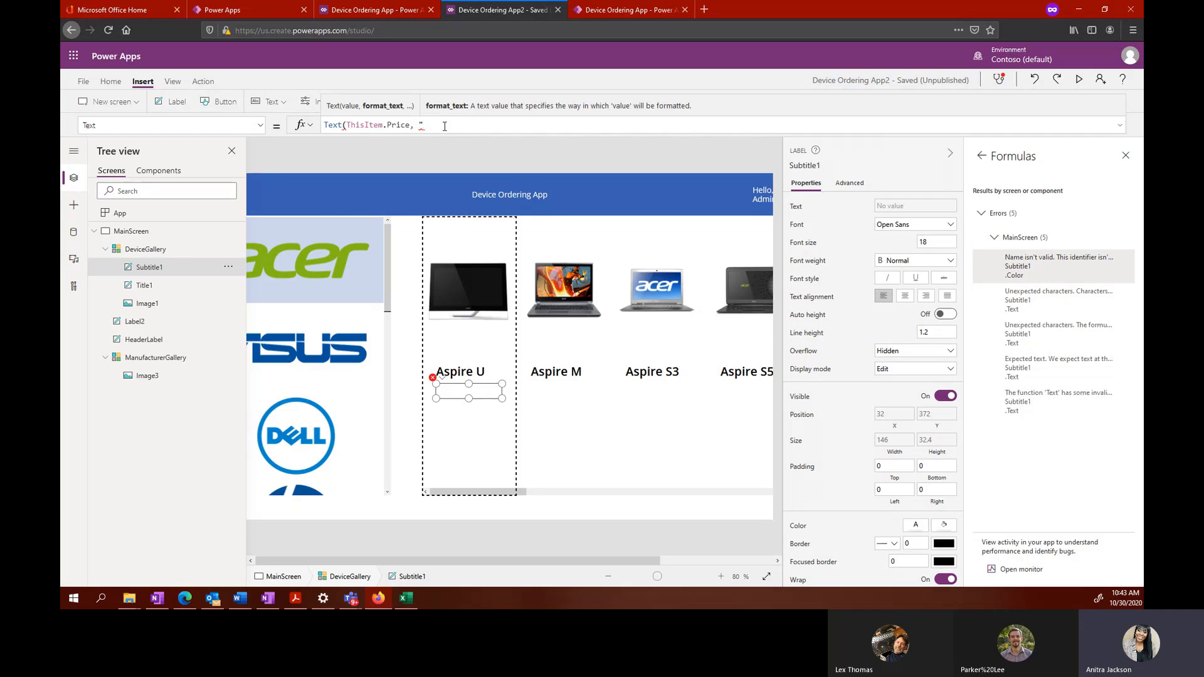
pyautogui.write('[$-e')
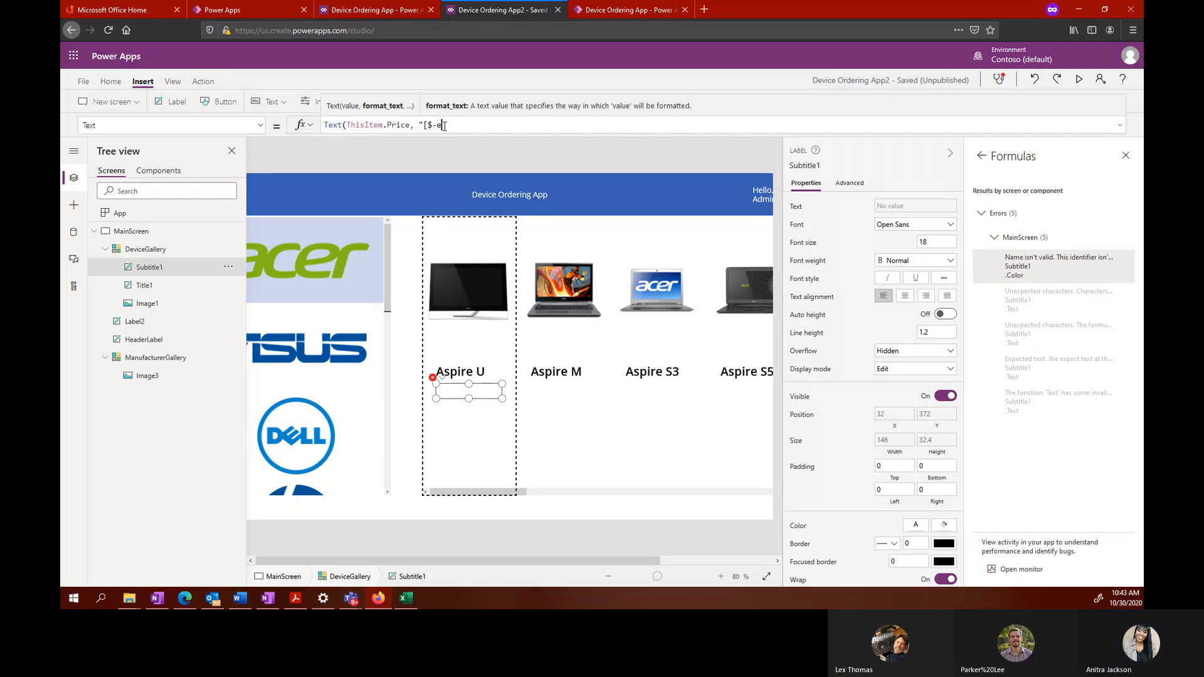
pyautogui.write('n-US')
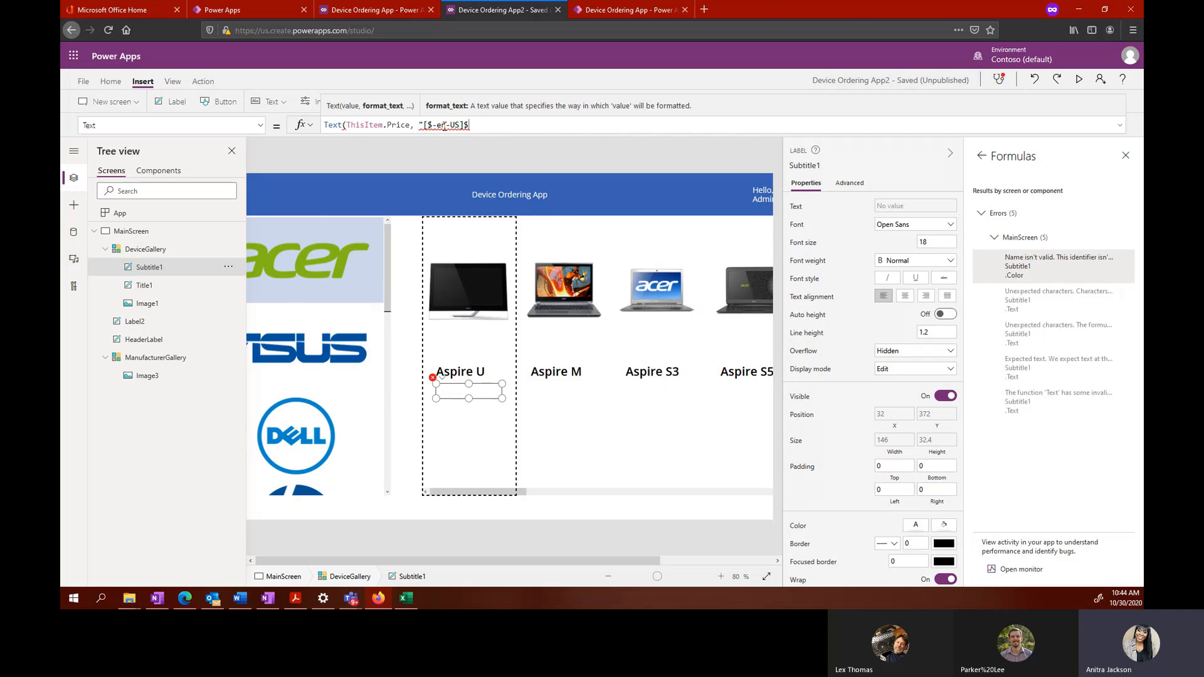
pyautogui.write('###.0")')
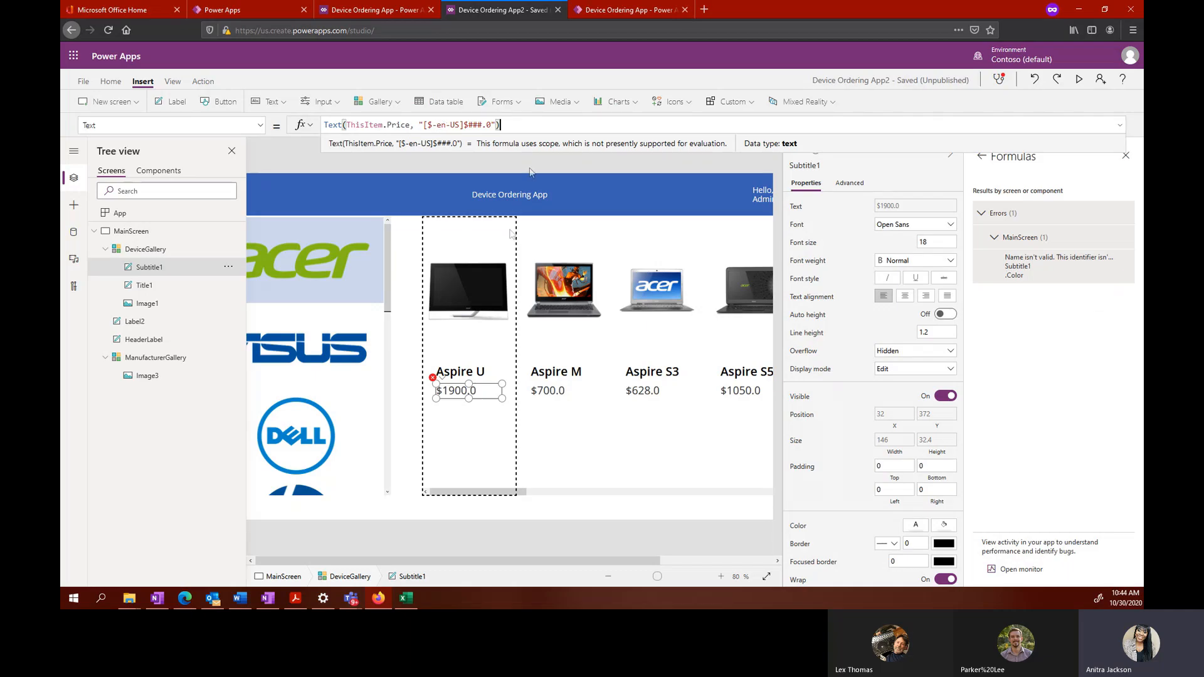
# Step: Add a thousands separator to the price format in Subtitle1's Text formula, making the format "[$-en-US]$##,###.0"
pyautogui.click(388, 125)
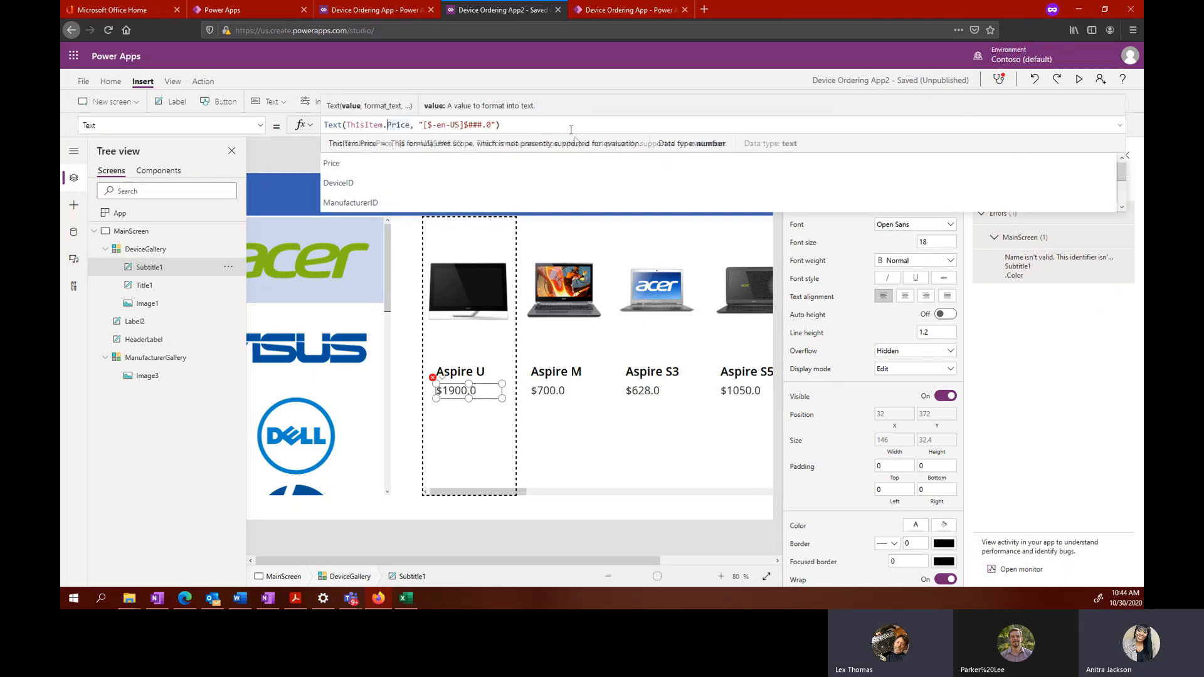
pyautogui.click(550, 127)
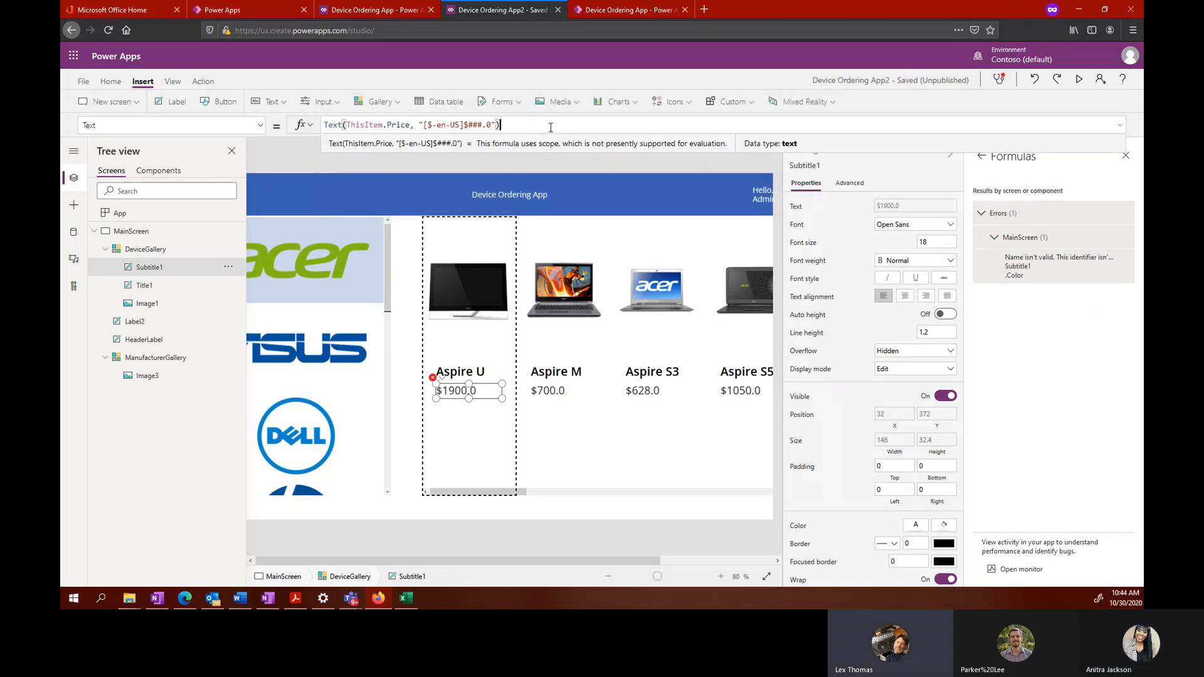
pyautogui.click(478, 125)
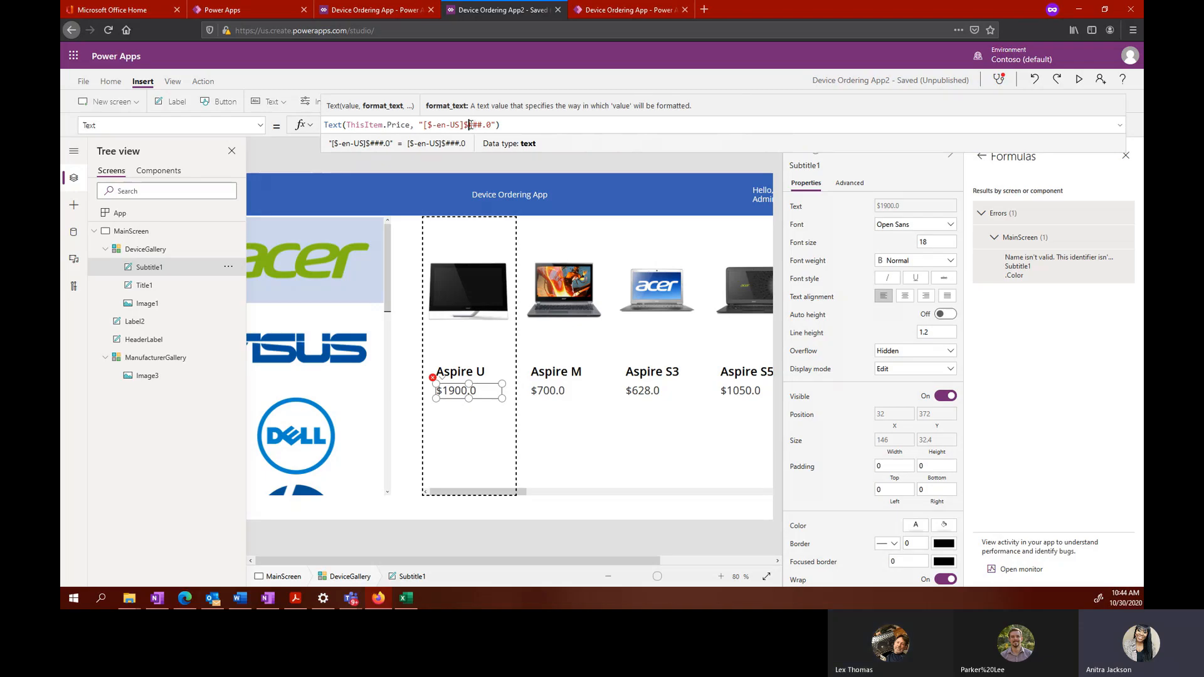
pyautogui.click(478, 125)
pyautogui.write(',')
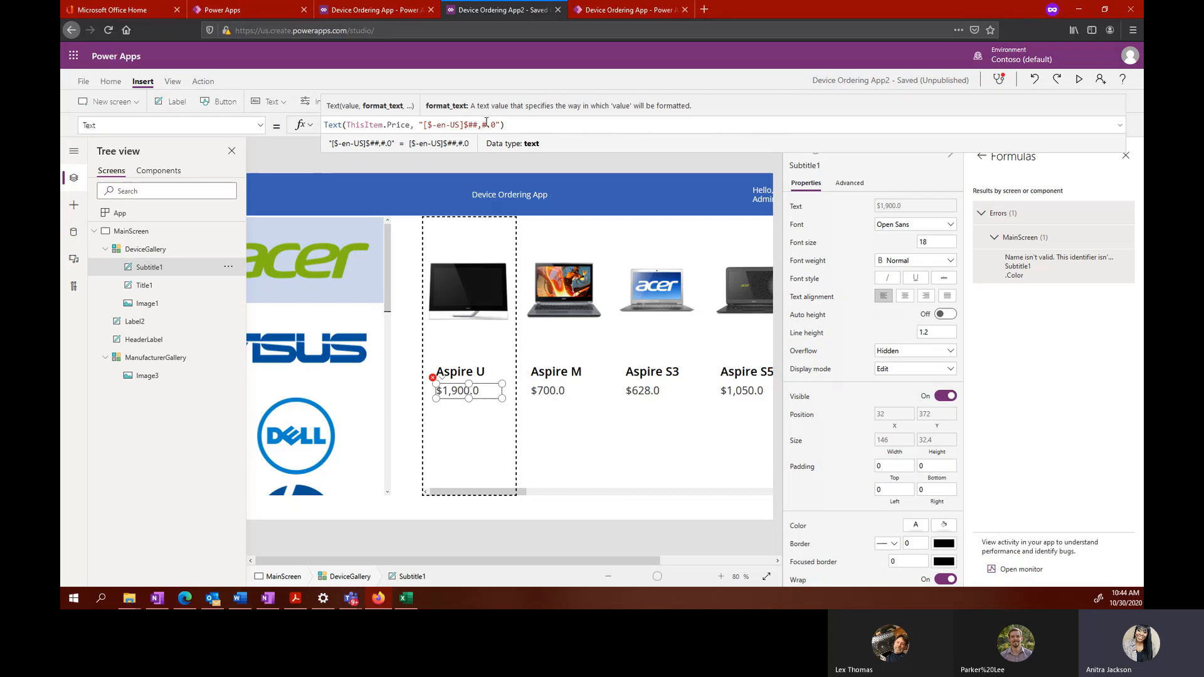
pyautogui.write('##')
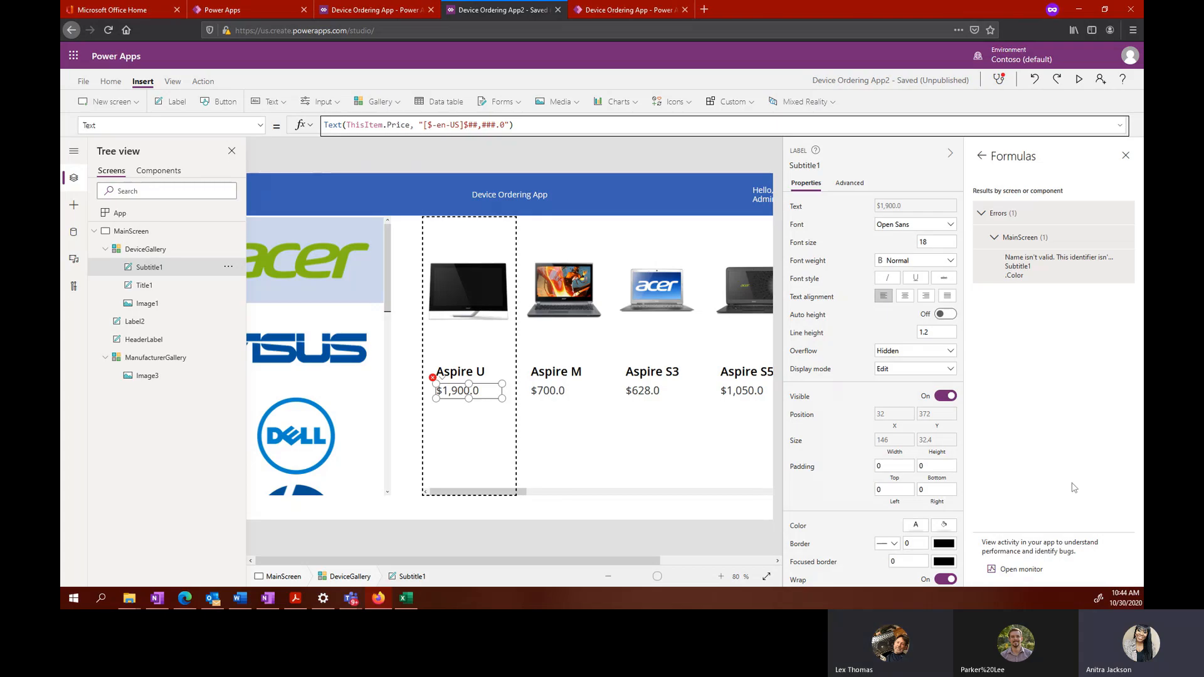
# Step: Fix the flagged Color formula of Subtitle1 to read If(ThisItem.Price>1000, OrangeRed,Gray) and close the error list
pyautogui.click(1000, 79)
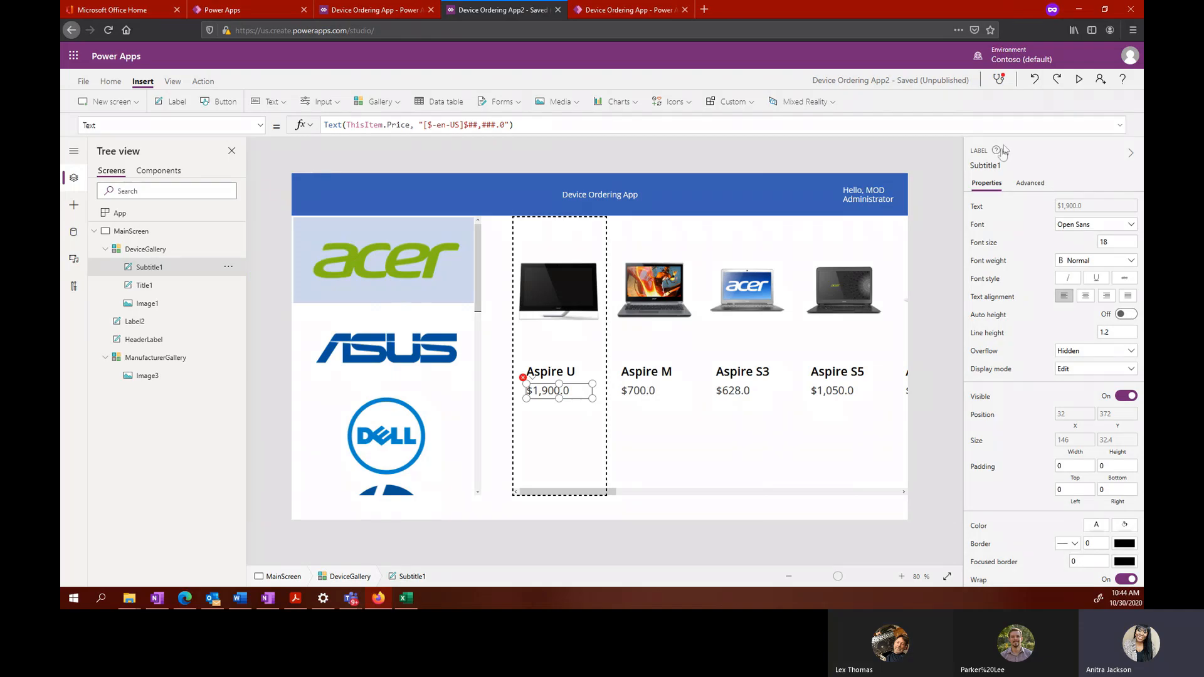
pyautogui.click(999, 79)
pyautogui.click(1003, 213)
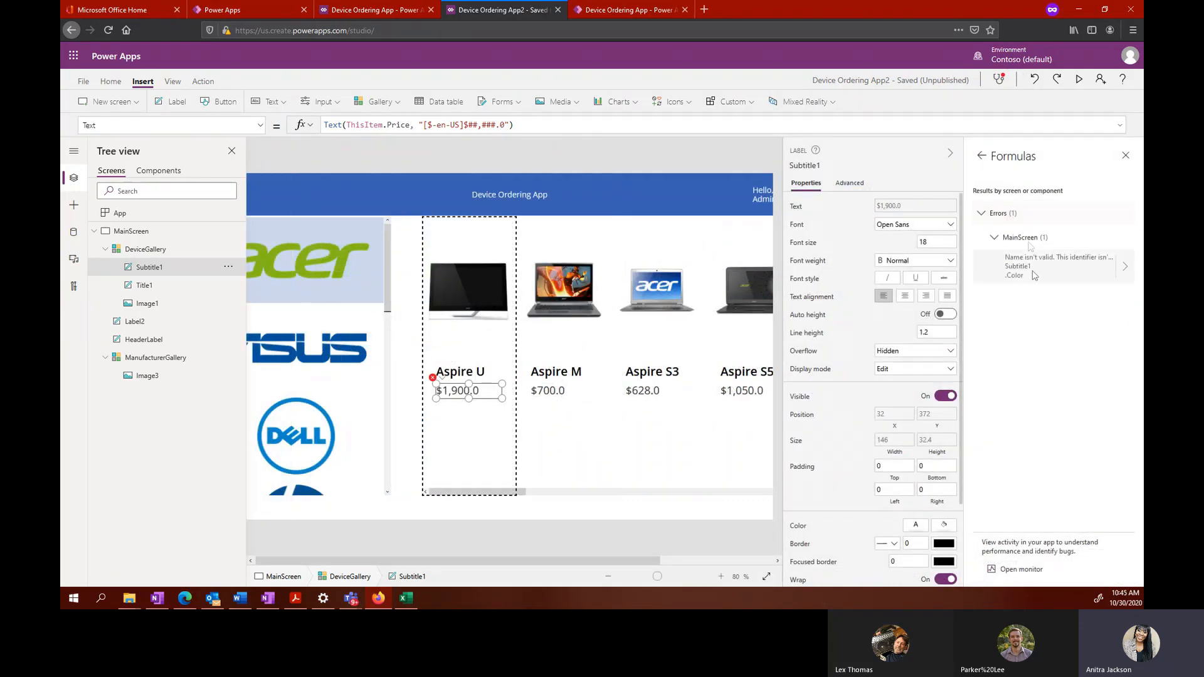
pyautogui.click(1025, 264)
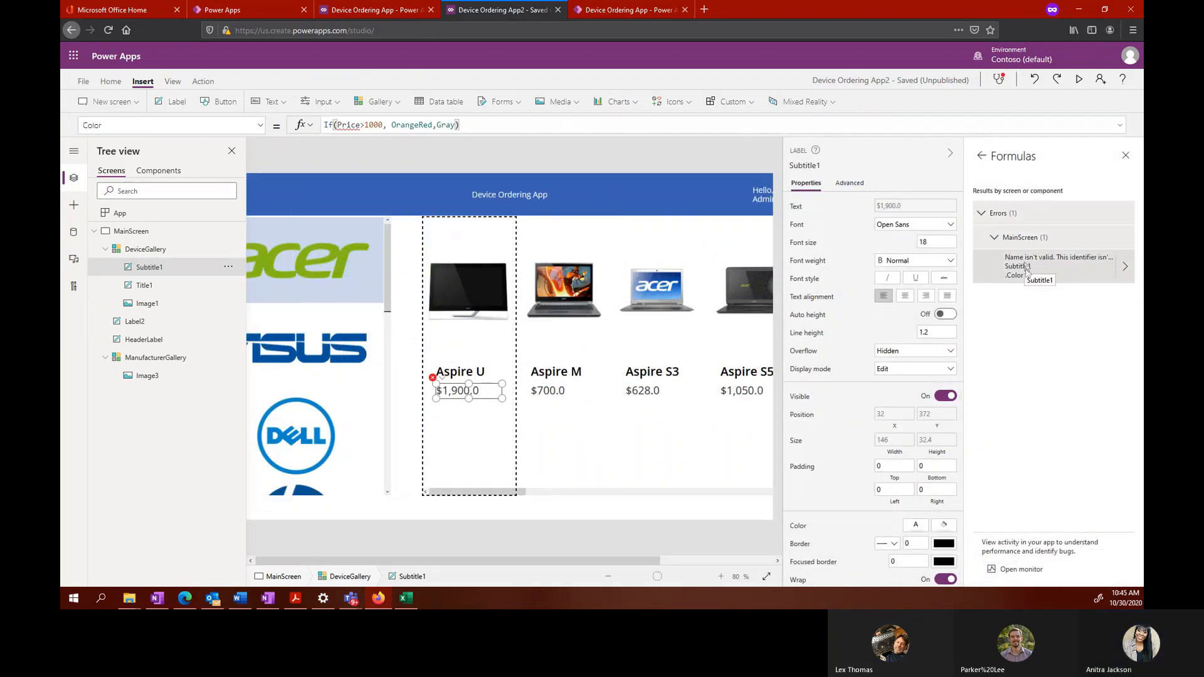
pyautogui.click(382, 125)
pyautogui.click(357, 124)
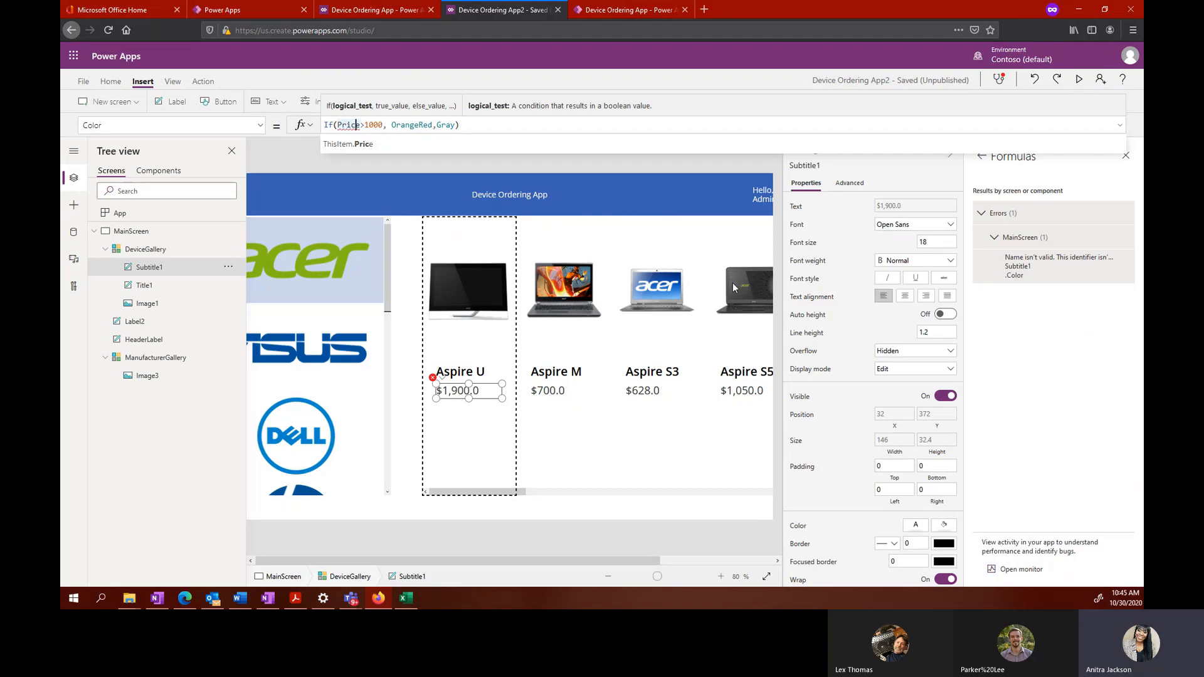
pyautogui.click(378, 144)
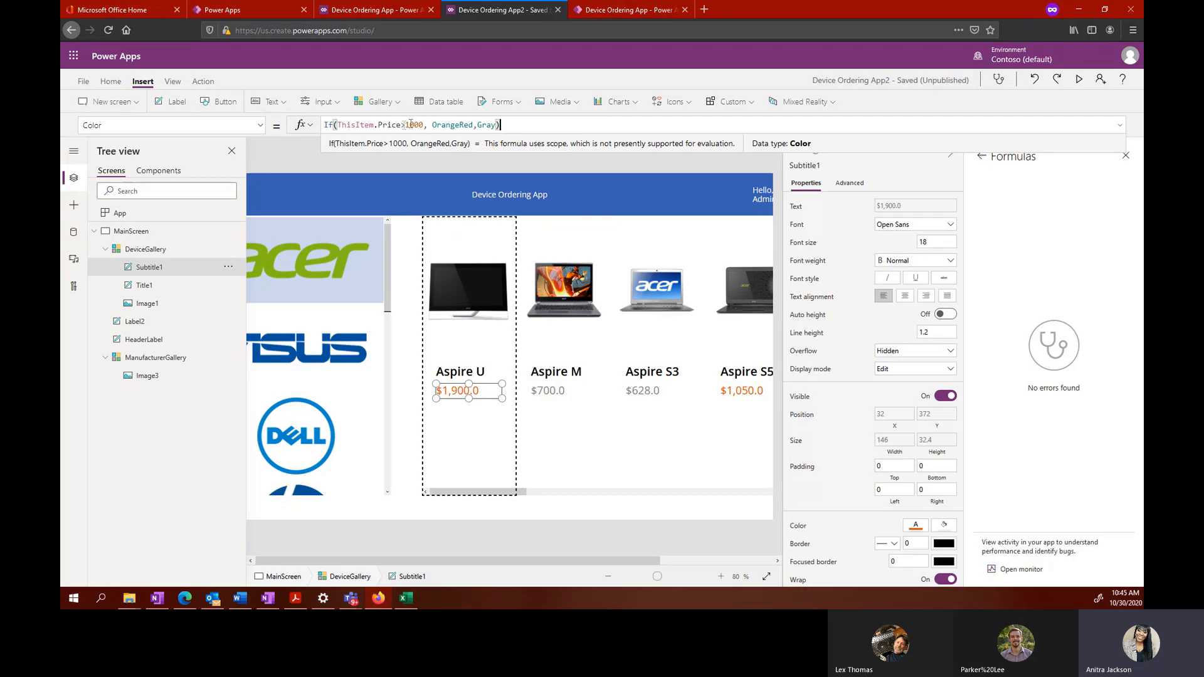
pyautogui.click(1125, 155)
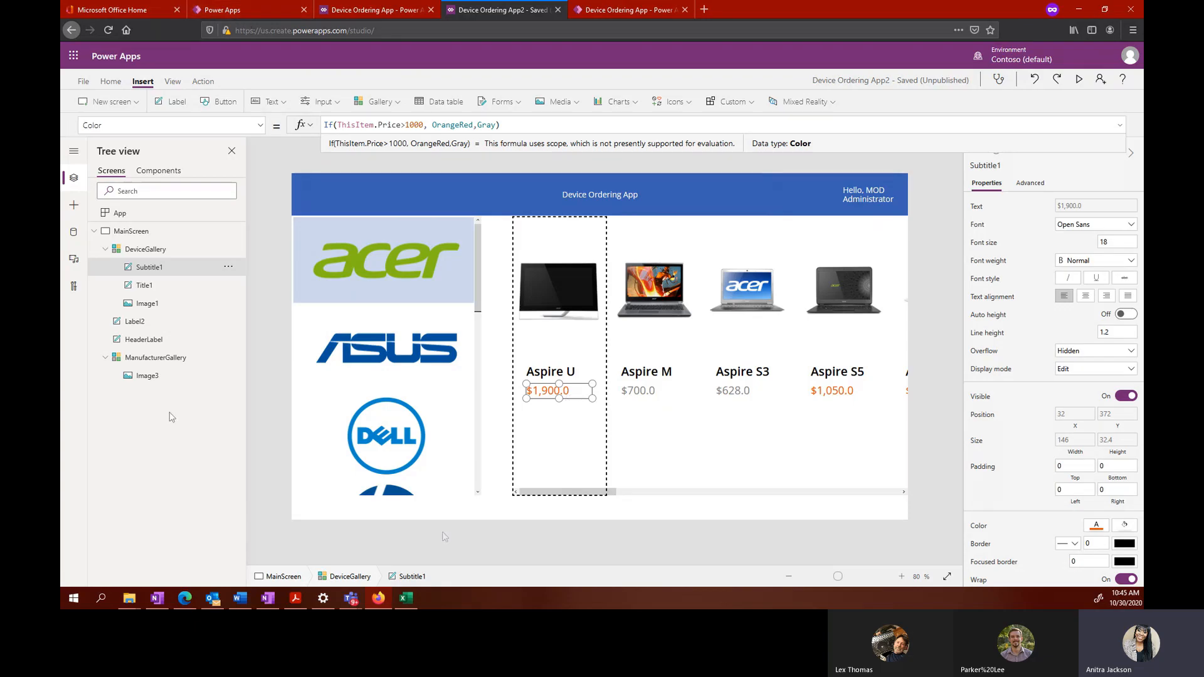
# Step: Save Device Ordering App2 without a version note and return to the canvas
pyautogui.click(84, 82)
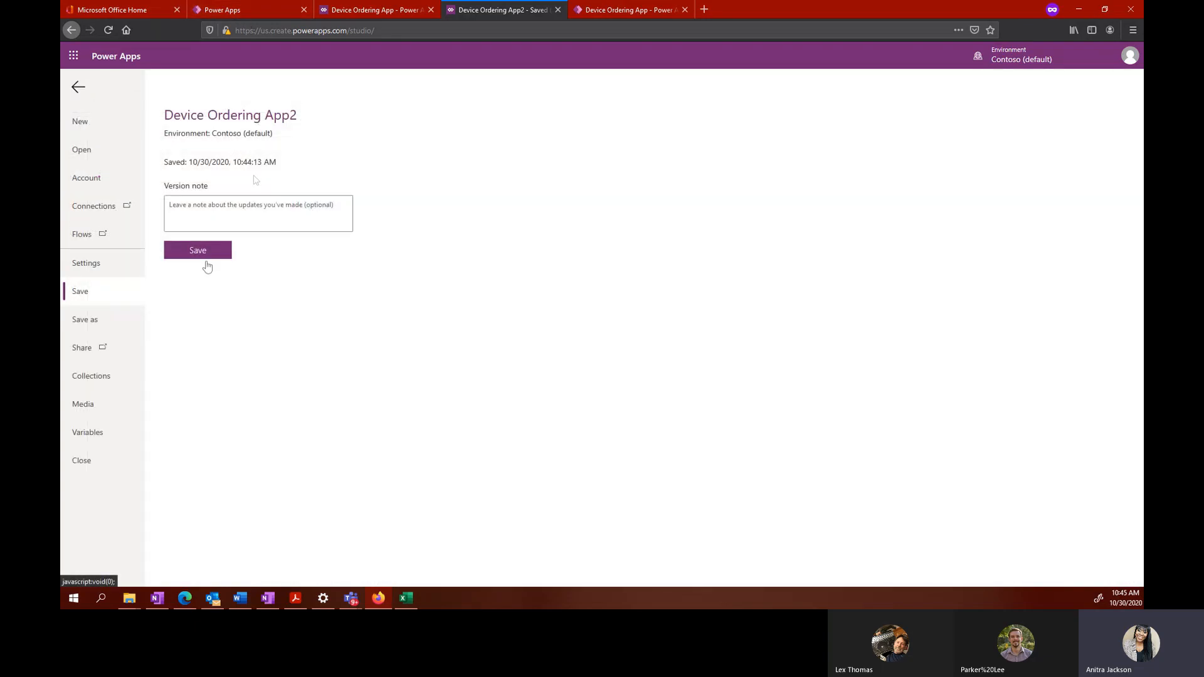
pyautogui.click(200, 251)
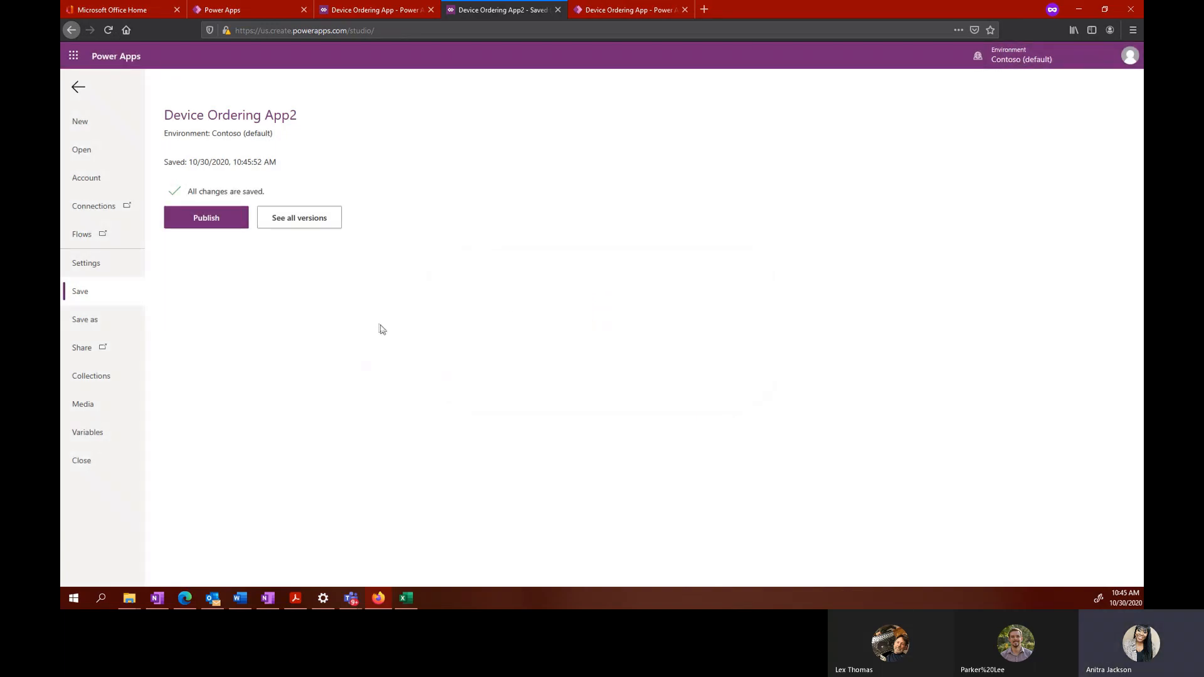
pyautogui.click(78, 88)
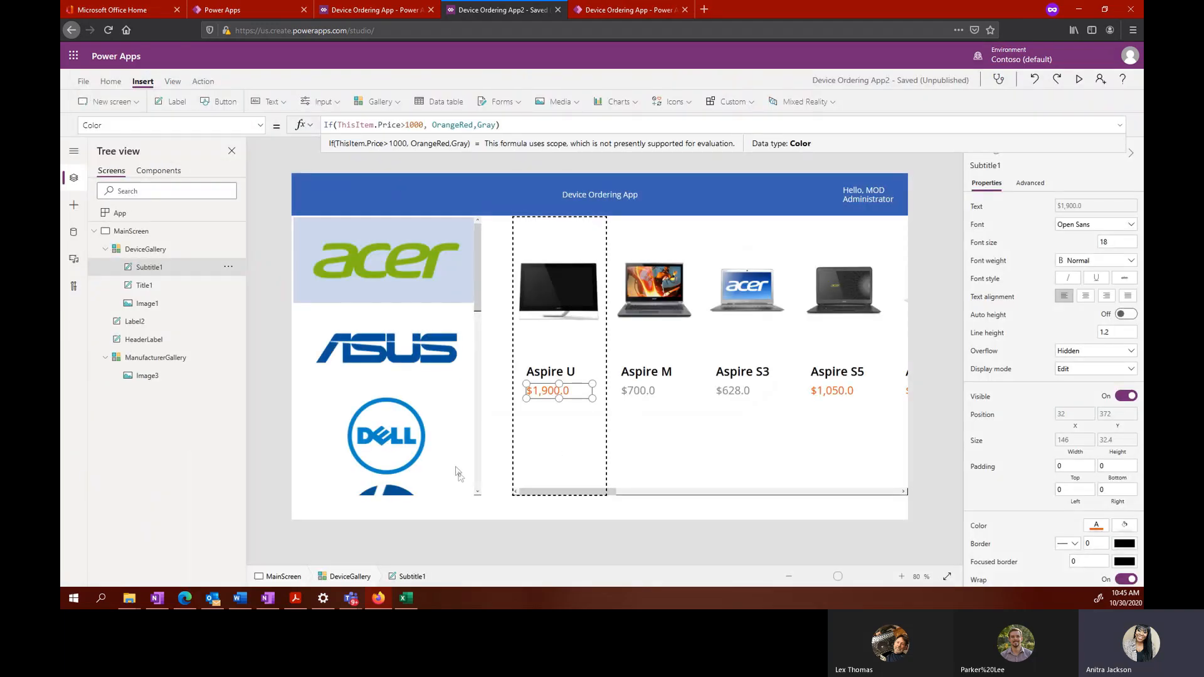
# Step: Resize ManufacturerGallery to about 341 by 595 and extend DeviceGallery beside it to about 1029 by 597
pyautogui.click(466, 474)
pyautogui.moveTo(482, 496); pyautogui.dragTo(445, 484)
pyautogui.click(537, 487)
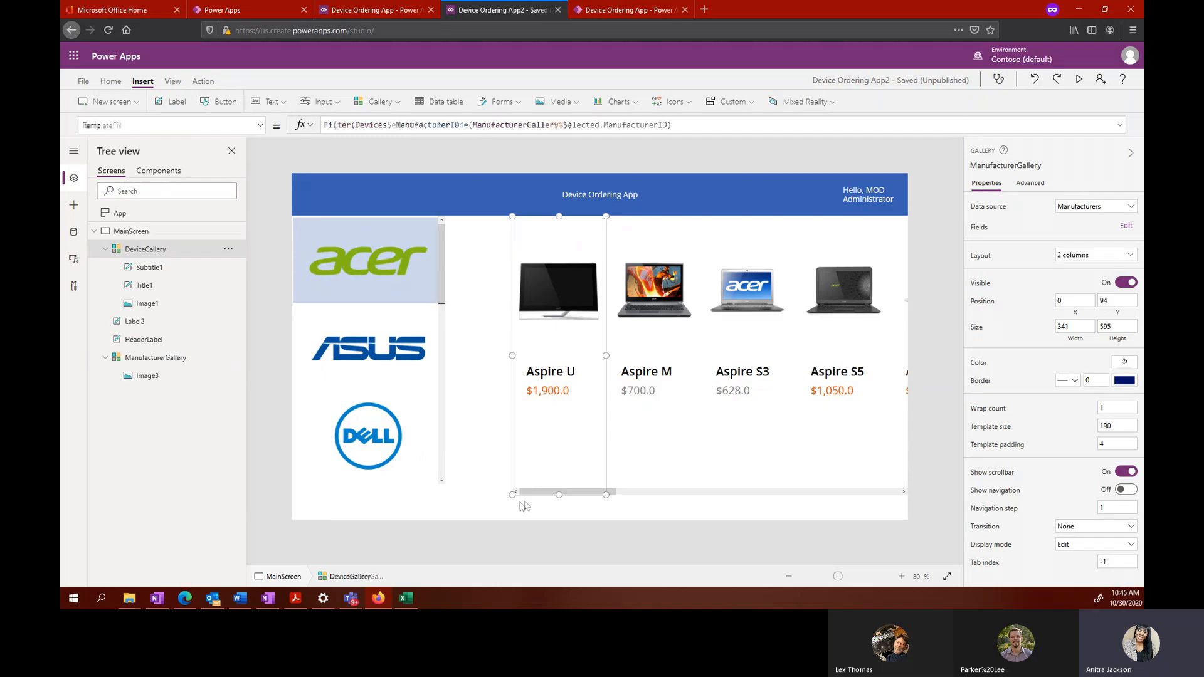
pyautogui.moveTo(496, 491); pyautogui.dragTo(445, 486)
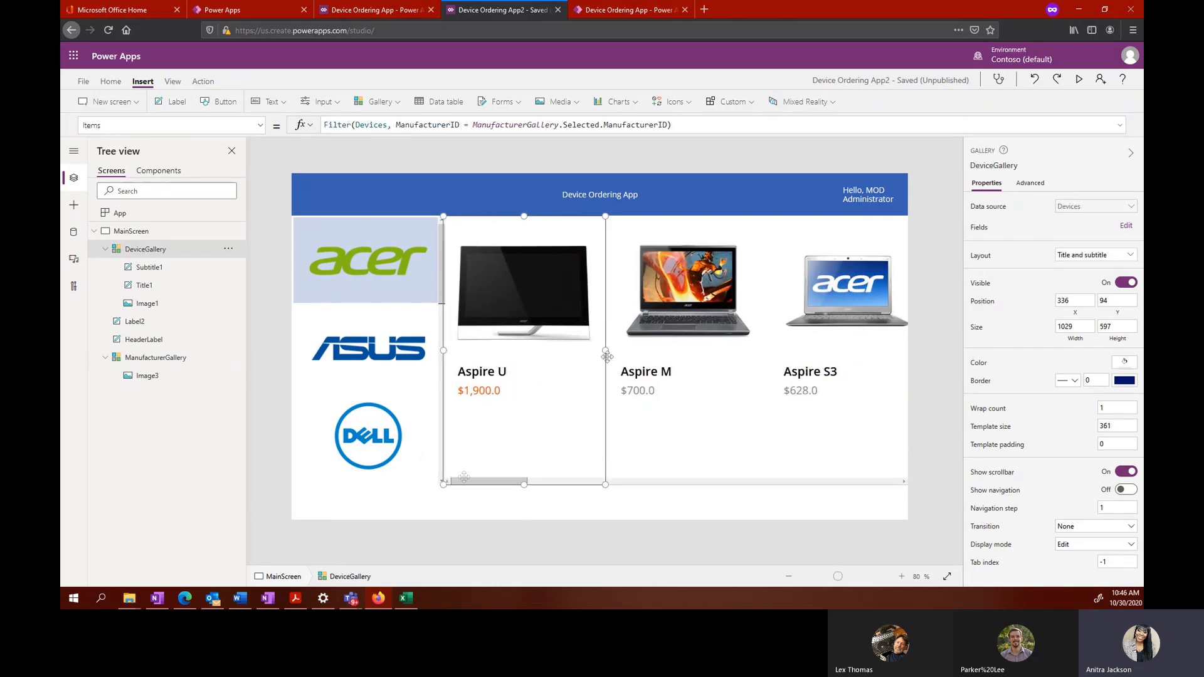
# Step: Narrow DeviceGallery's item template to a template size of about 234
pyautogui.moveTo(605, 350); pyautogui.dragTo(547, 352)
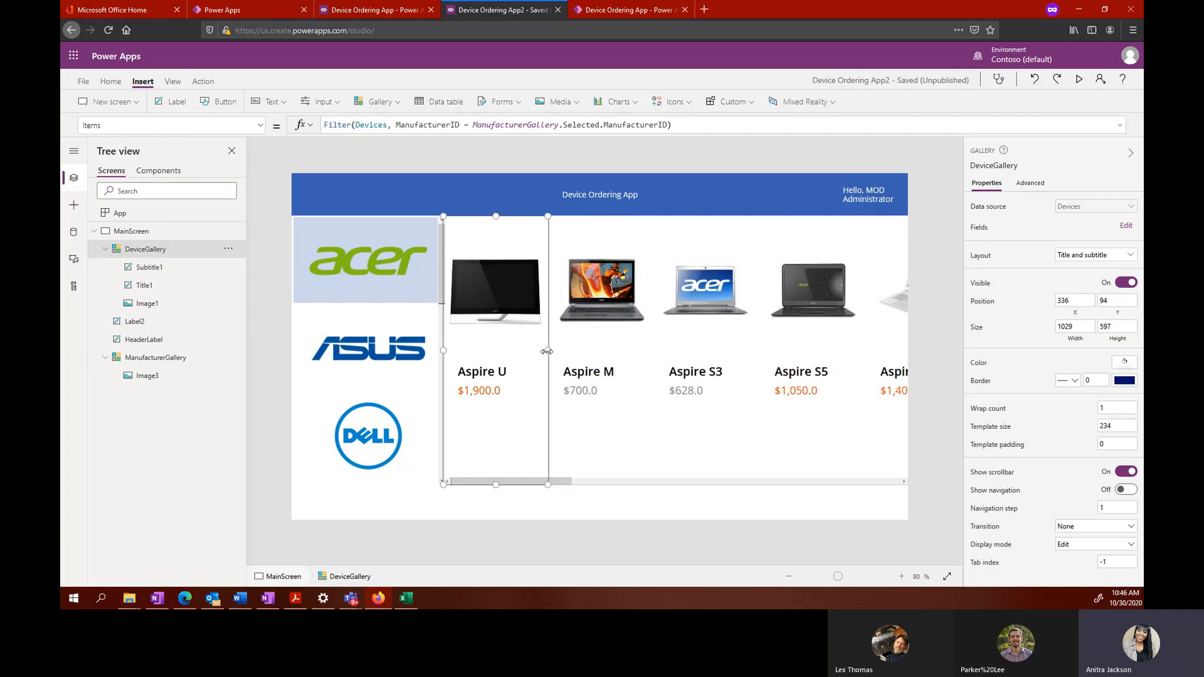
pyautogui.click(586, 502)
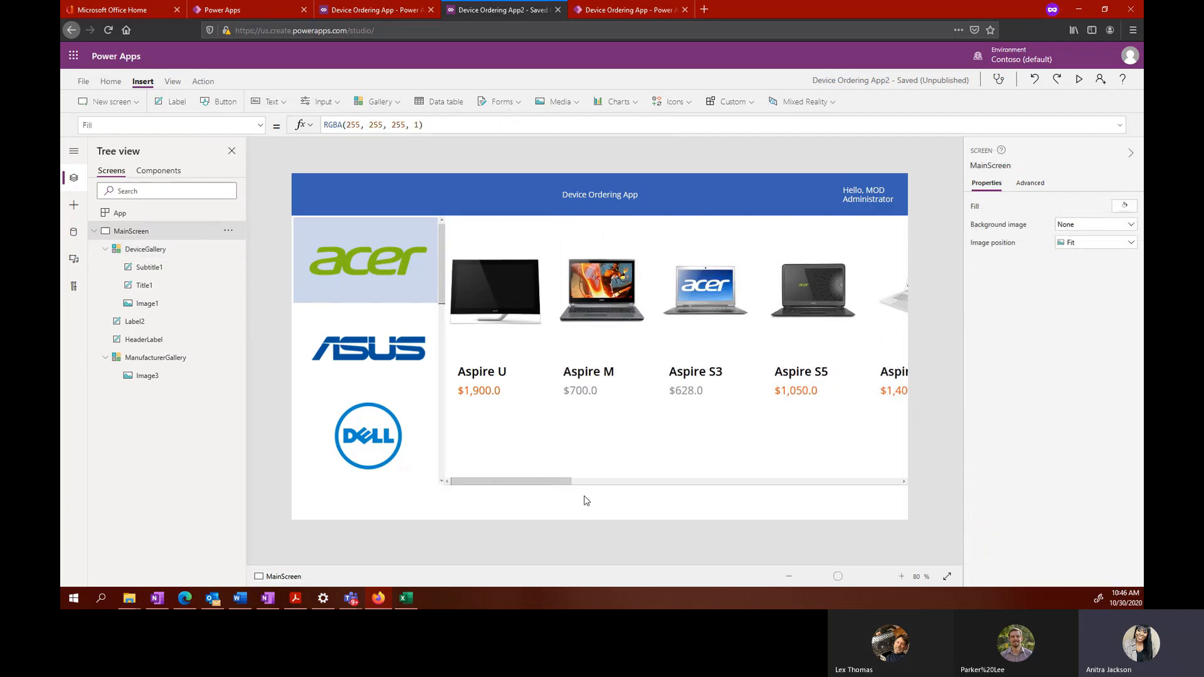
pyautogui.click(374, 368)
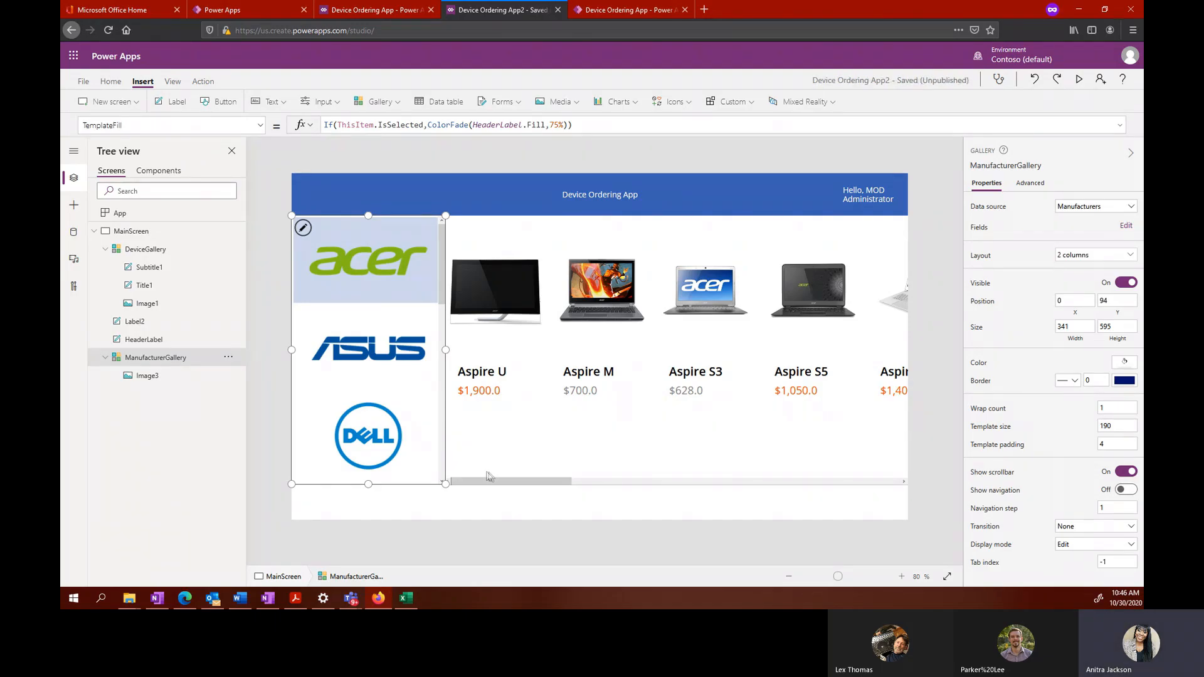
# Step: Add a check box to the DeviceGallery item template and place it below the price at about X 32, Y 475
pyautogui.click(180, 259)
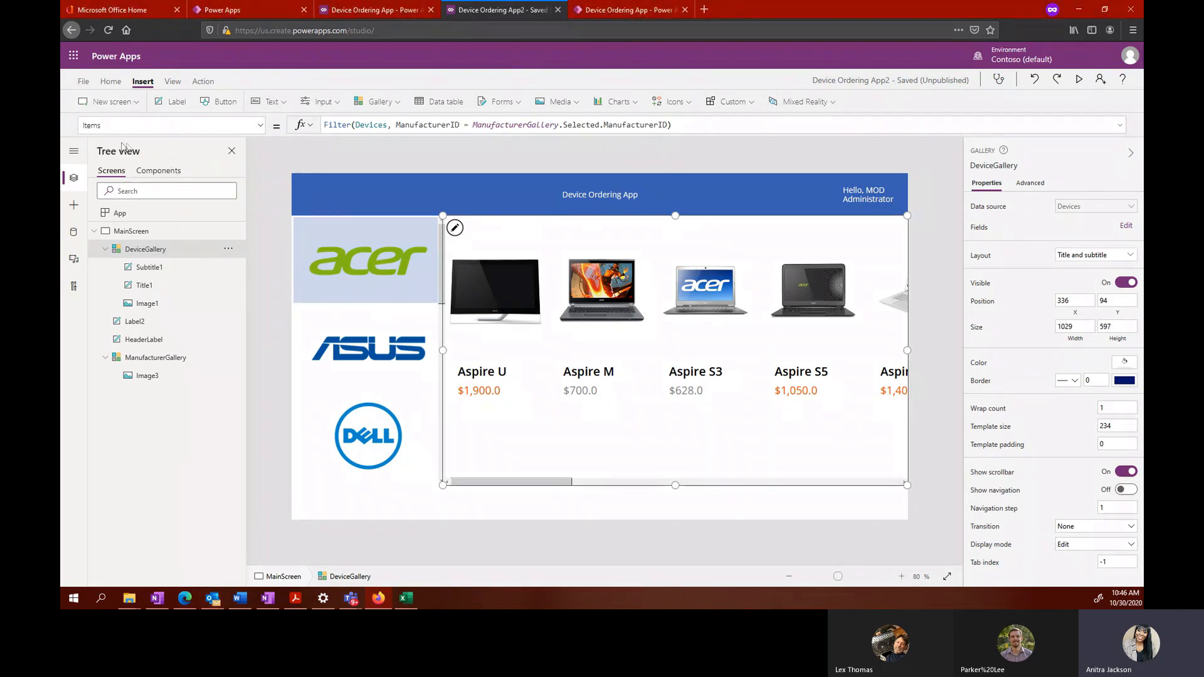
pyautogui.click(455, 227)
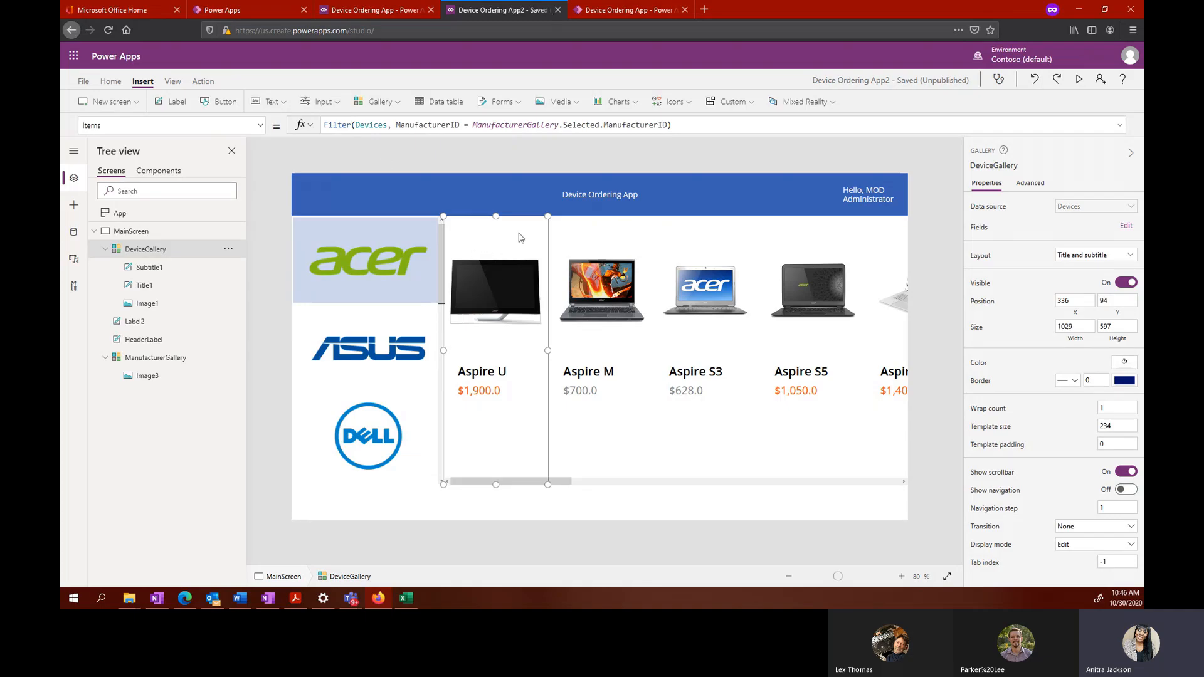
pyautogui.click(513, 252)
pyautogui.click(337, 105)
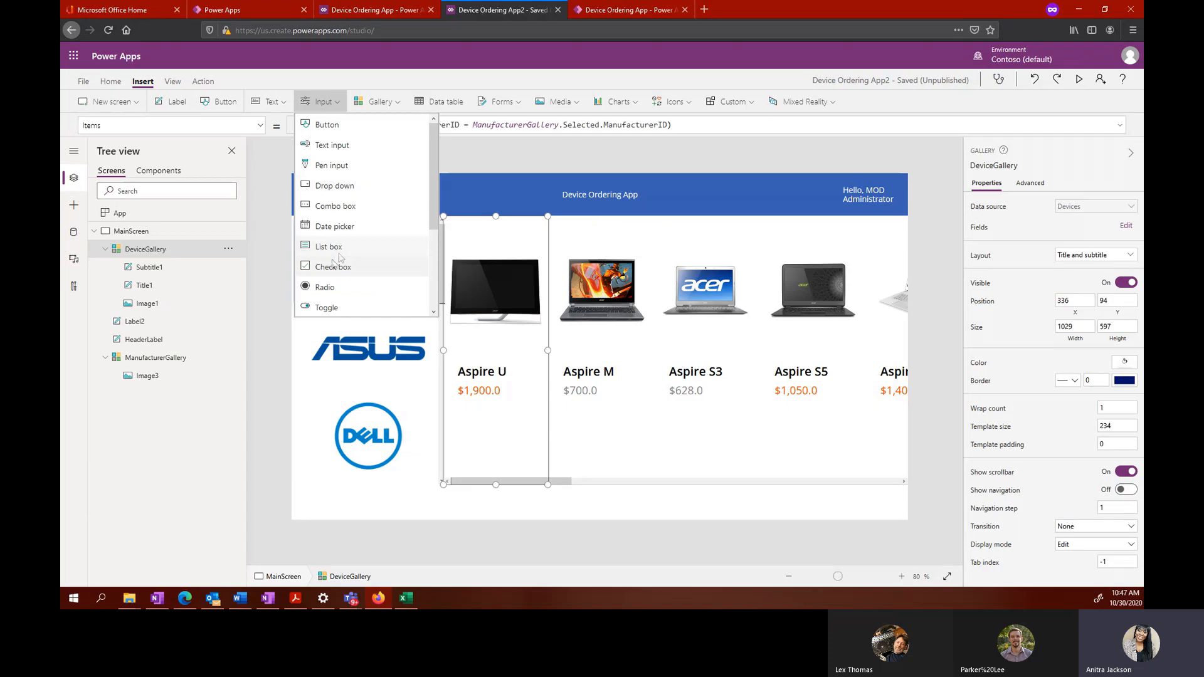
pyautogui.click(361, 270)
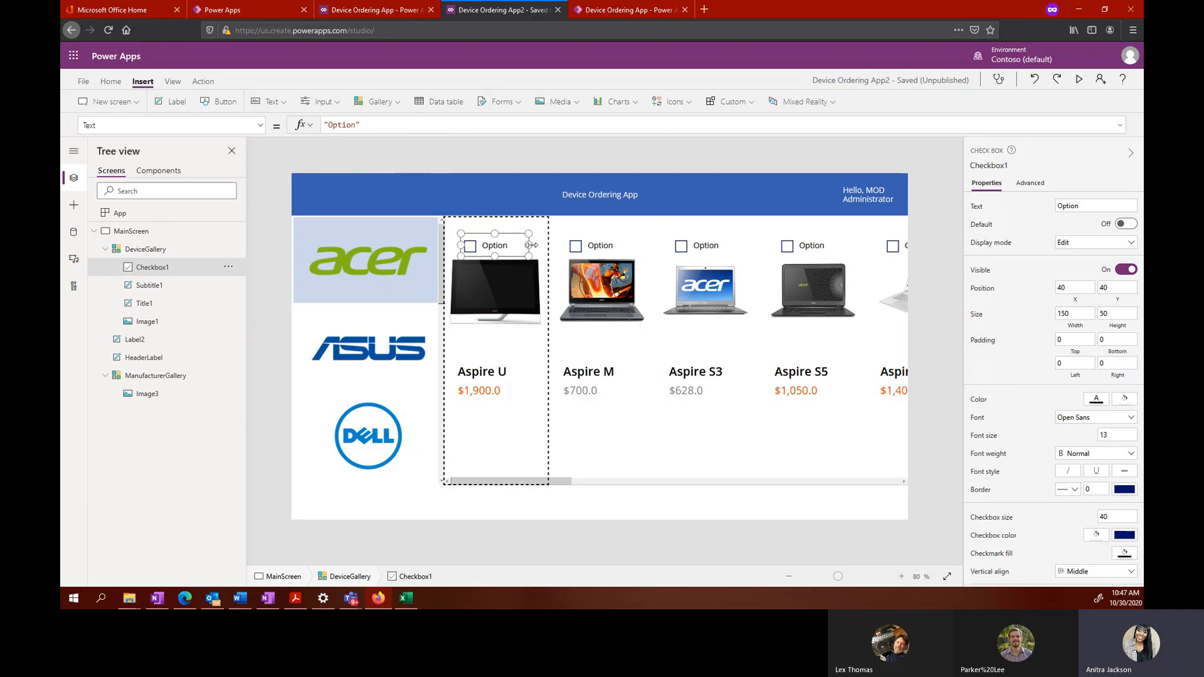
pyautogui.moveTo(502, 239); pyautogui.dragTo(497, 433)
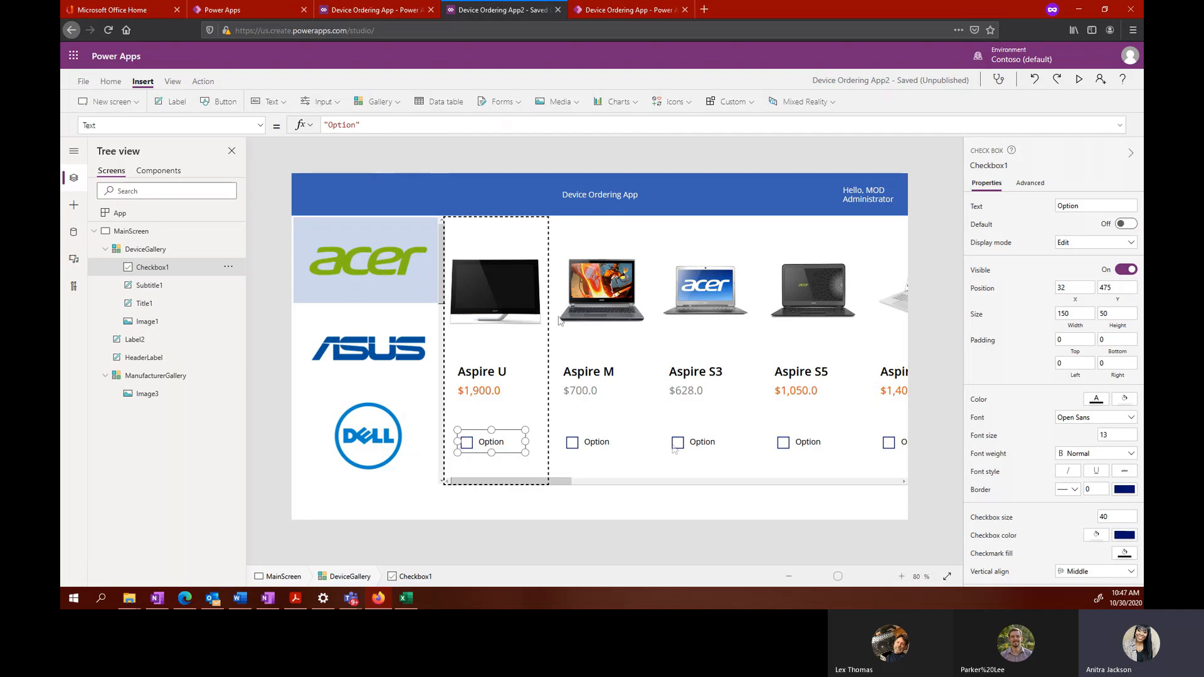
# Step: Change the text of the device gallery's check box to "Compare"
pyautogui.click(355, 124)
pyautogui.press('BackSpace')
pyautogui.press('BackSpace')
pyautogui.press('BackSpace')
pyautogui.press('BackSpace')
pyautogui.press('BackSpace')
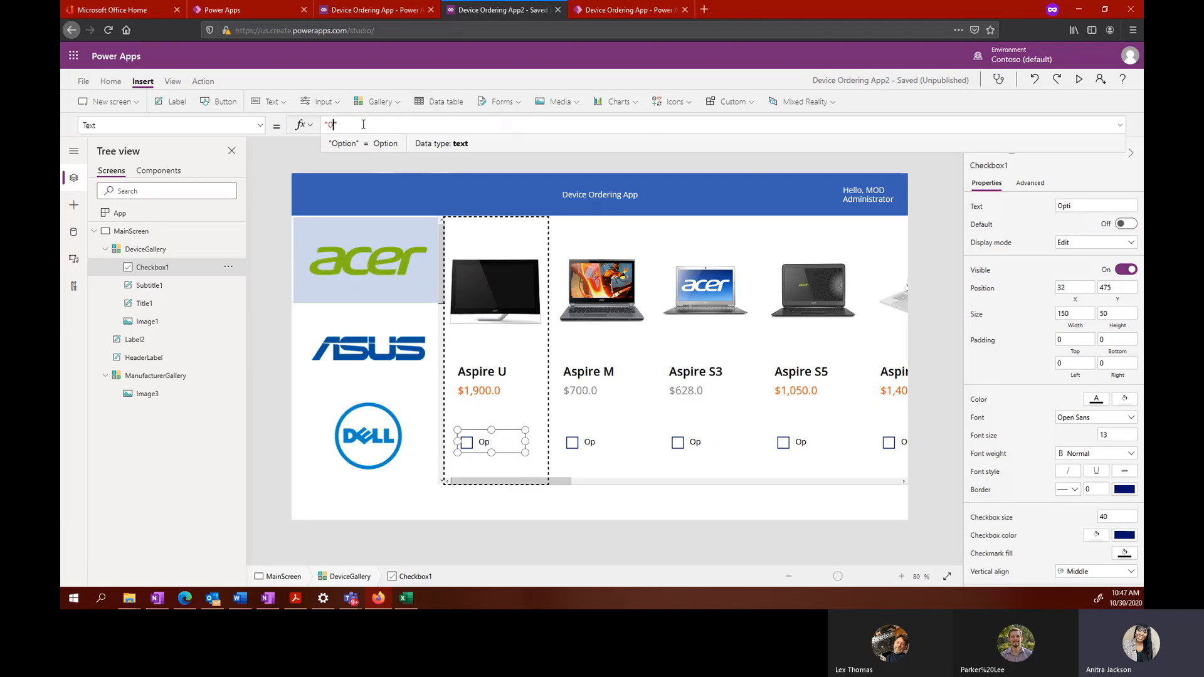
pyautogui.press('BackSpace')
pyautogui.write('C')
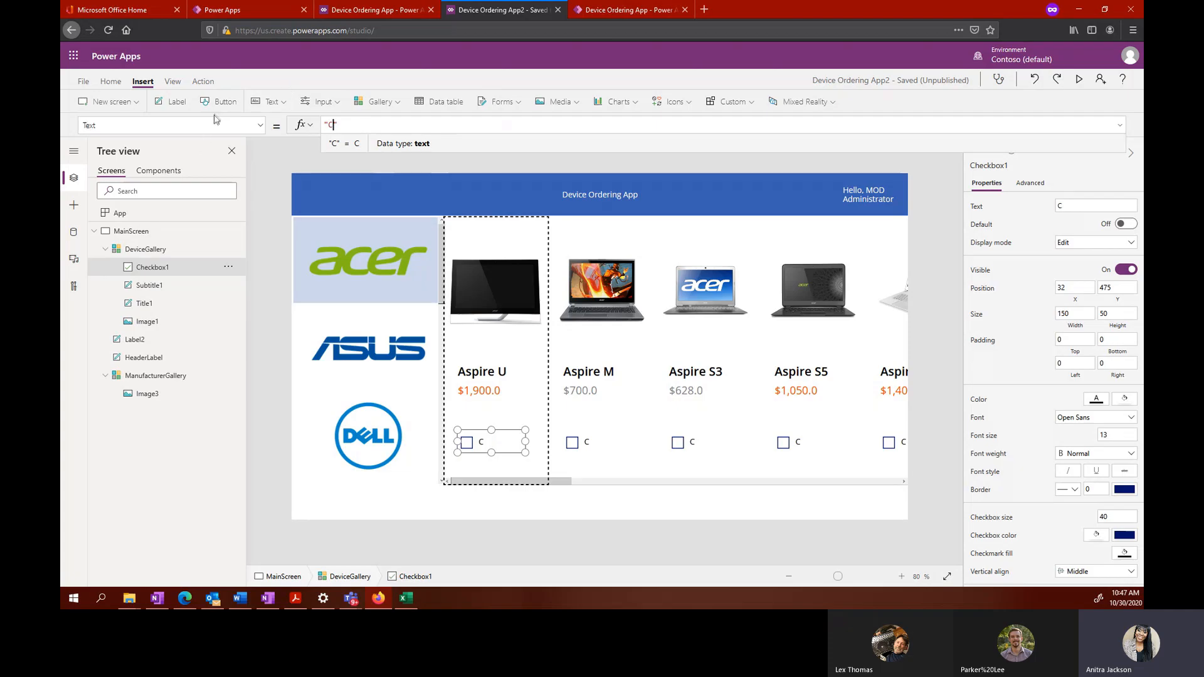
pyautogui.write('ompare')
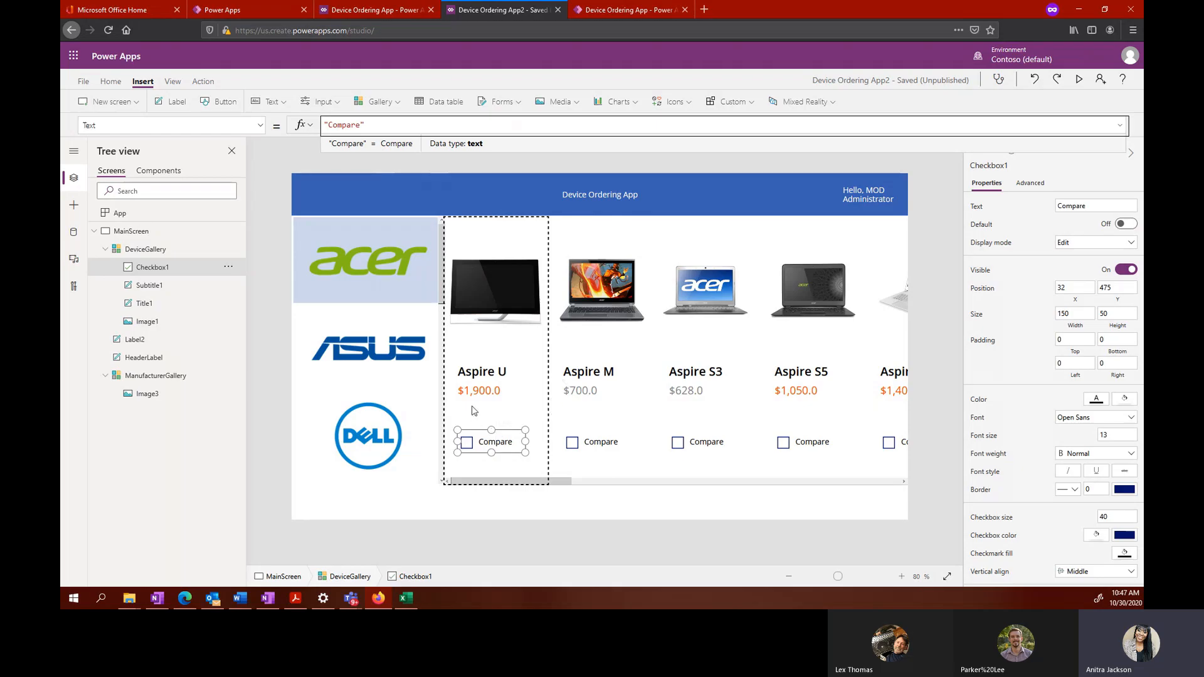
# Step: Set the Compare check box's OnCheck property to Collect(CompareList,ThisItem)
pyautogui.click(261, 126)
pyautogui.moveTo(262, 333); pyautogui.dragTo(269, 154)
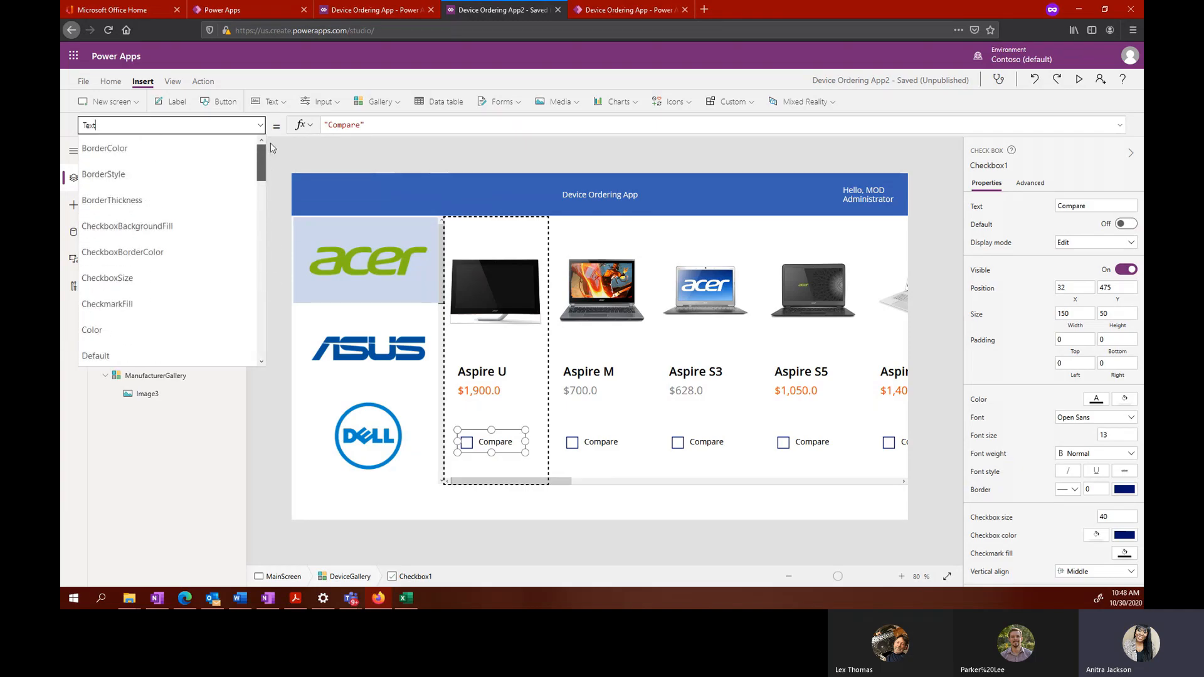
pyautogui.press('BackSpace')
pyautogui.press('BackSpace')
pyautogui.press('BackSpace')
pyautogui.press('BackSpace')
pyautogui.write('On')
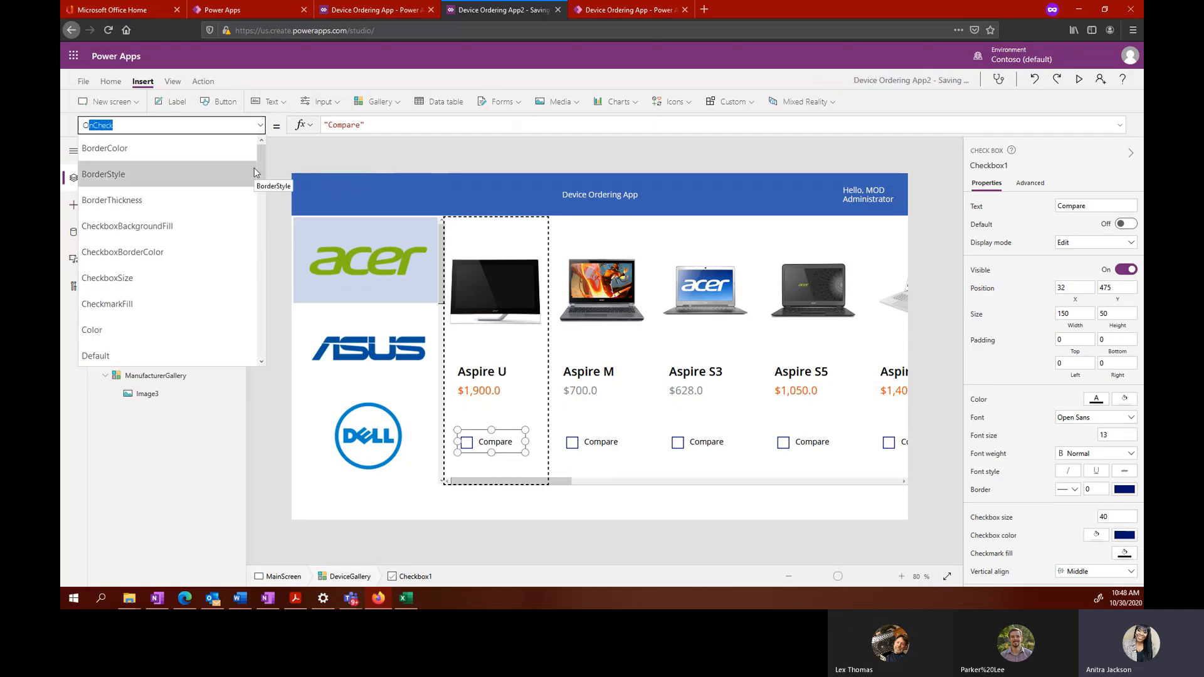
pyautogui.write('Check')
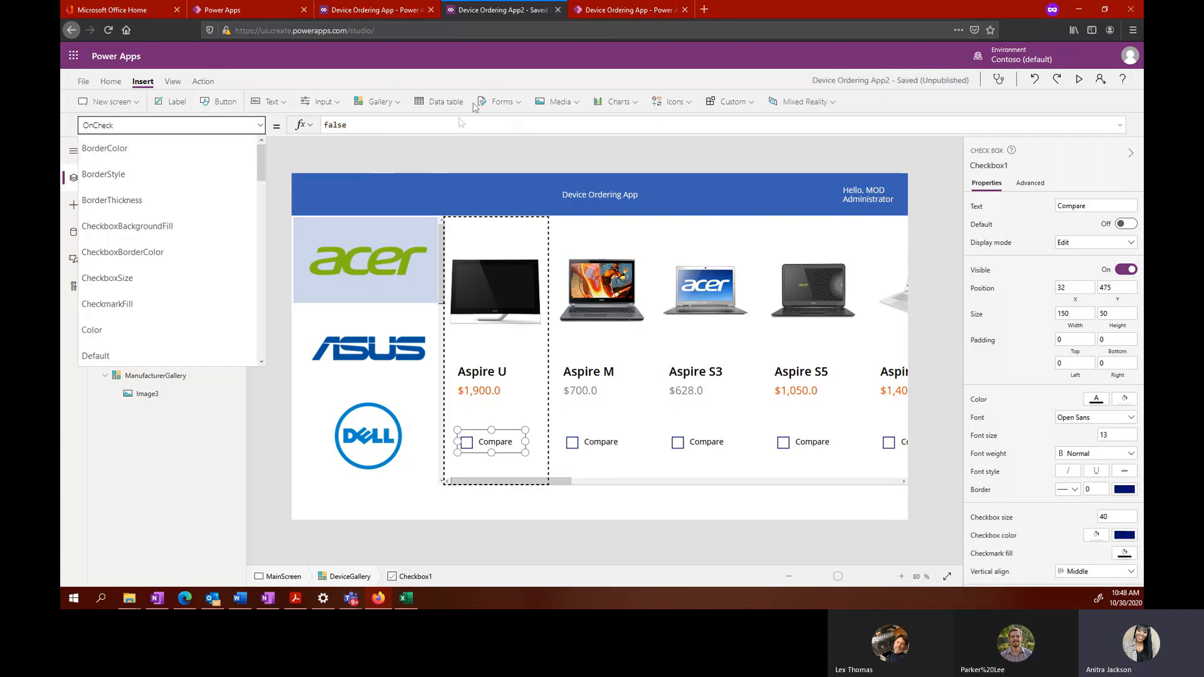
pyautogui.moveTo(368, 126); pyautogui.dragTo(303, 130)
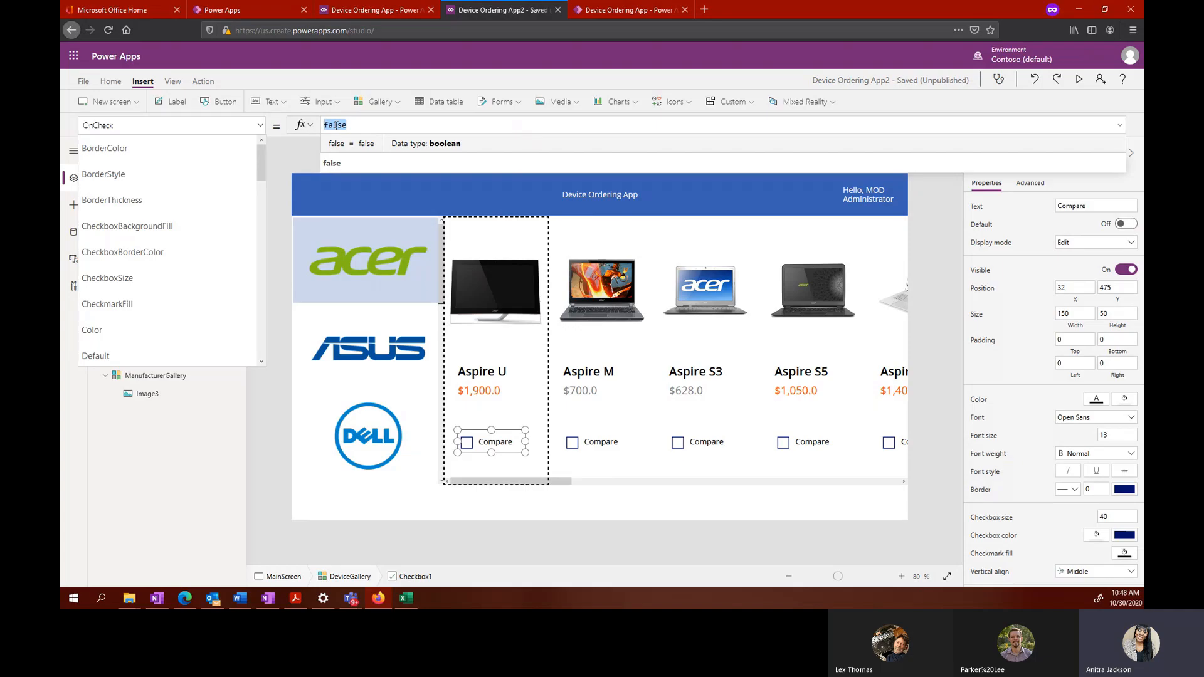
pyautogui.write('Coll')
pyautogui.click(370, 163)
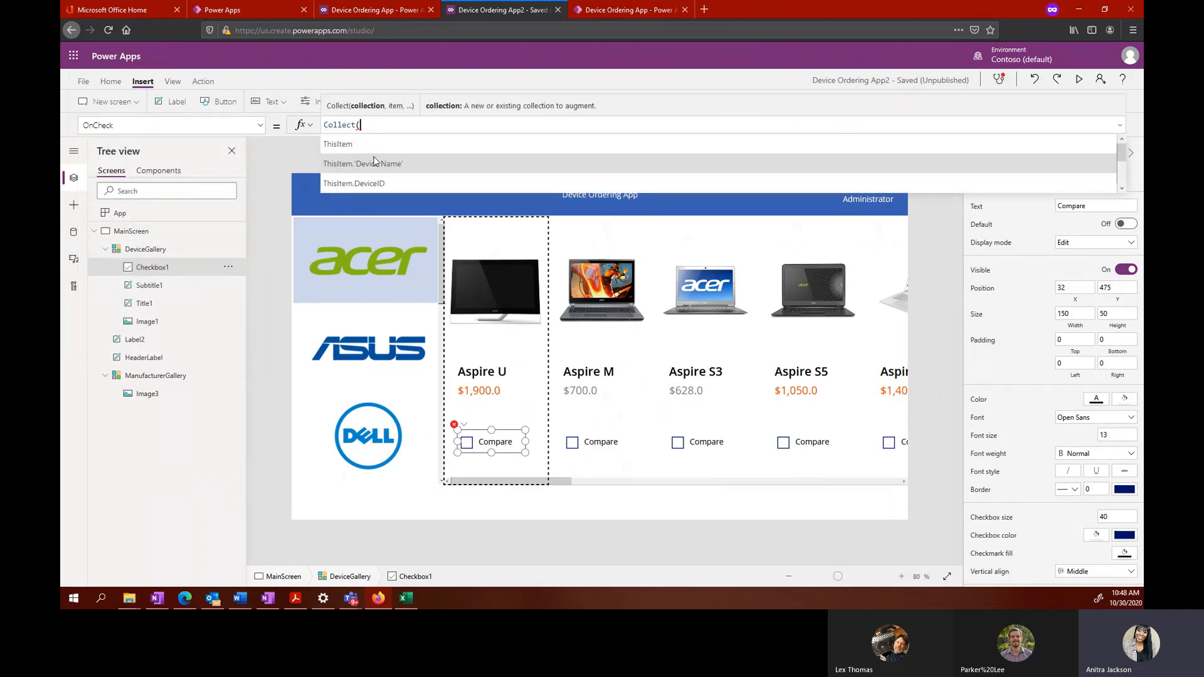
pyautogui.write('Compa')
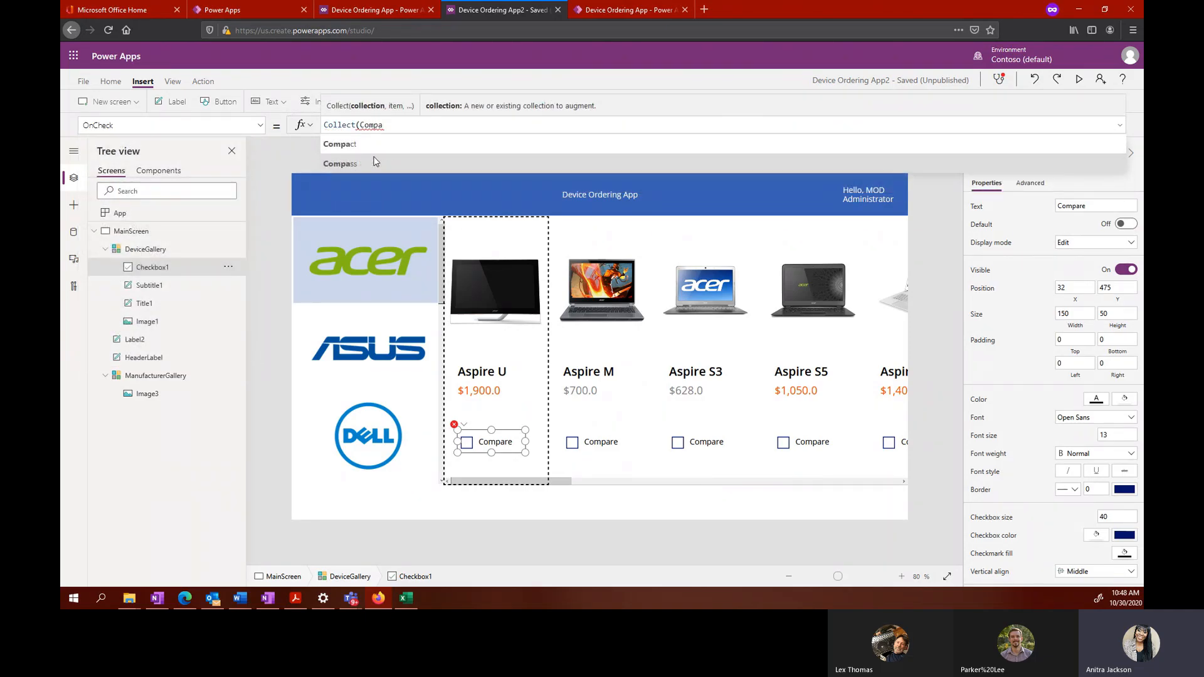
pyautogui.write('r')
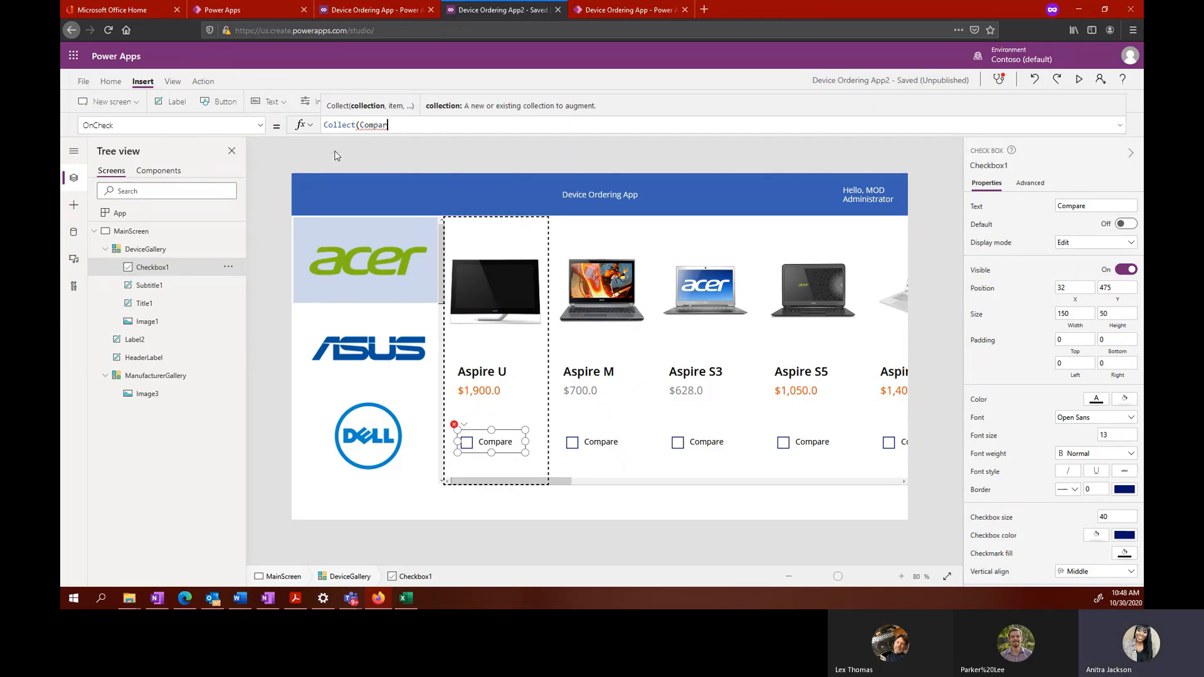
pyautogui.write('eList,')
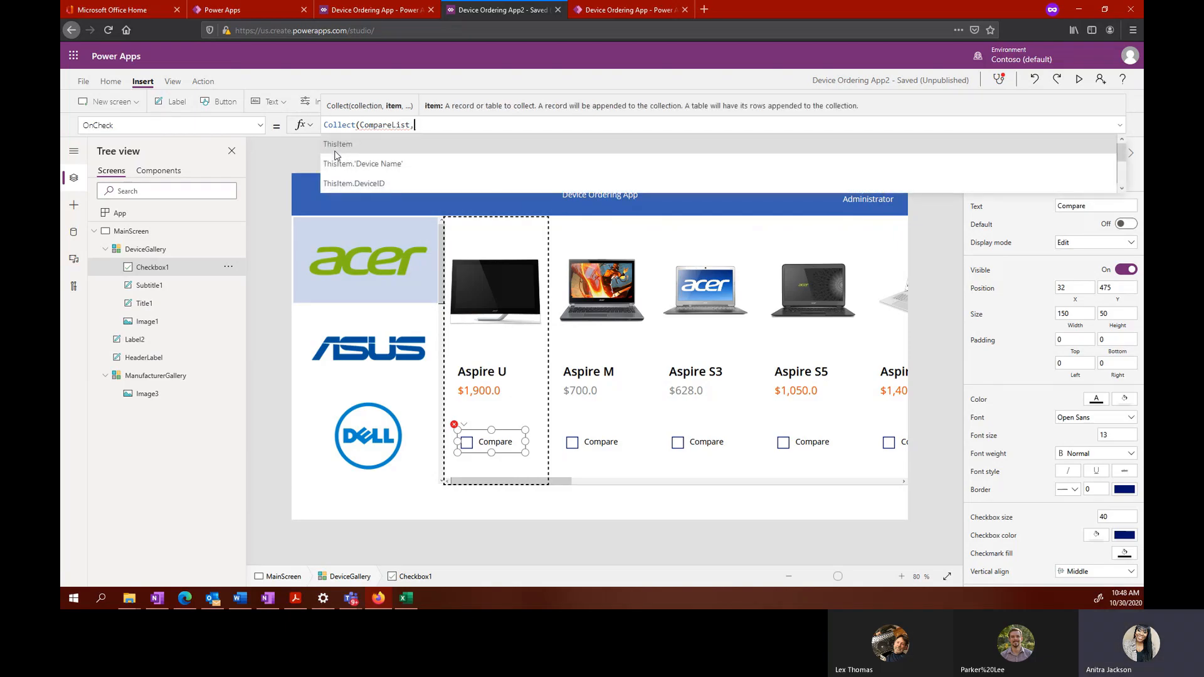
pyautogui.click(351, 145)
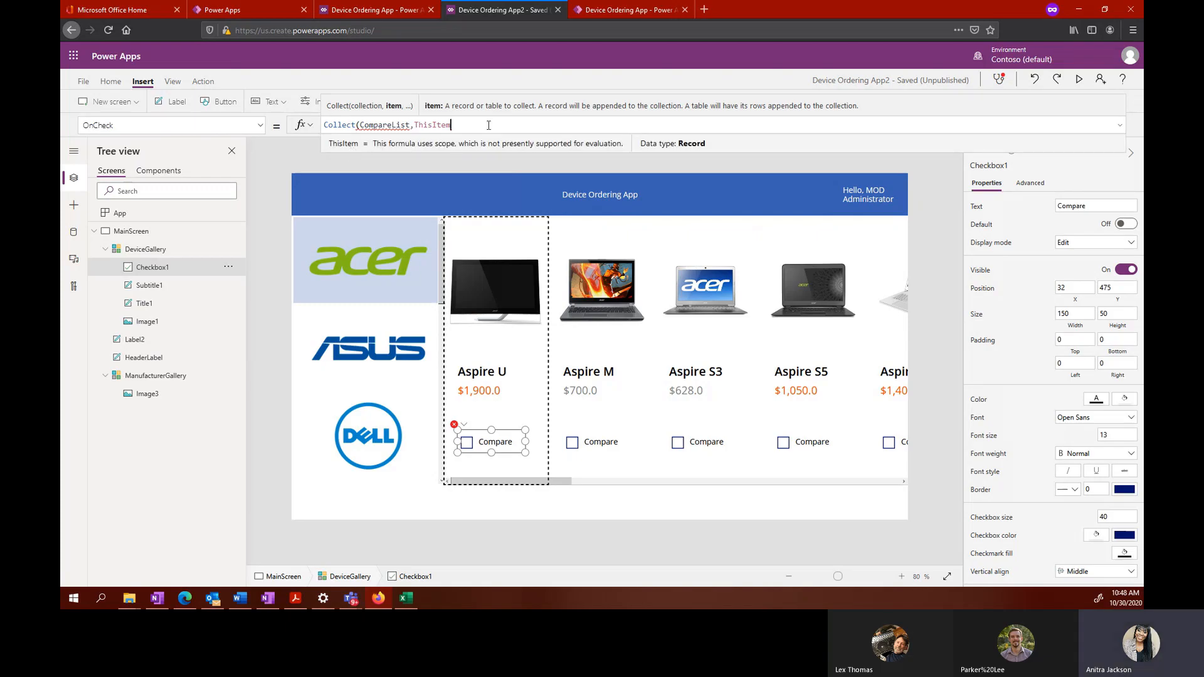
pyautogui.write(')')
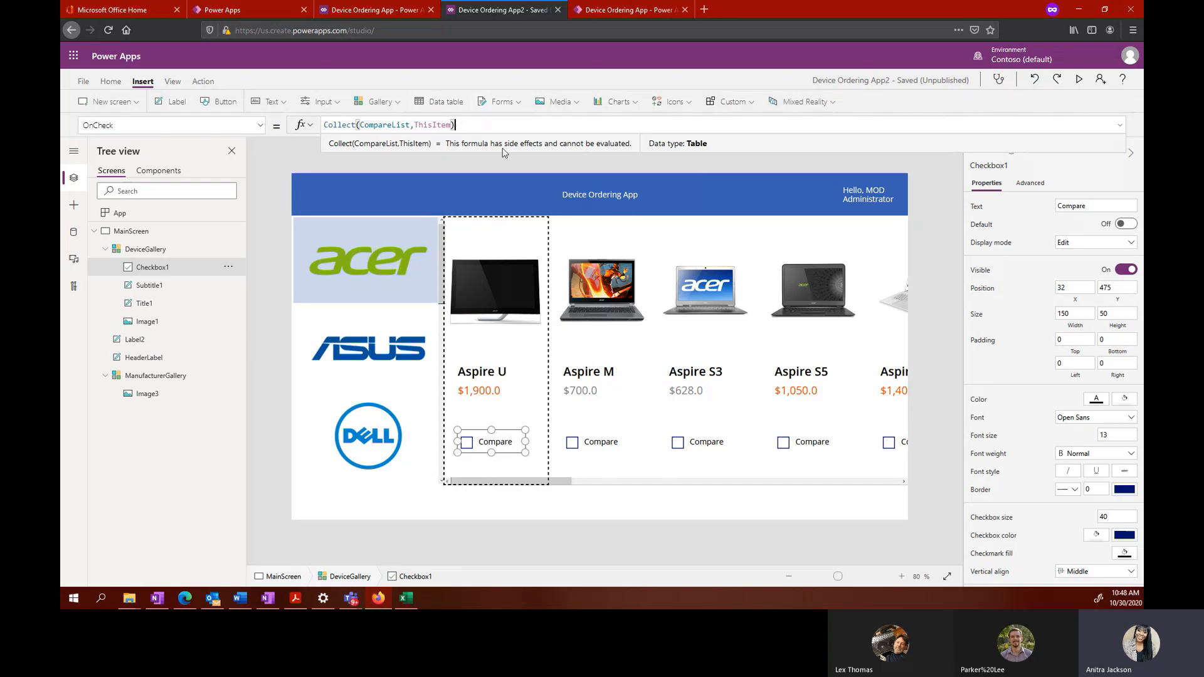
# Step: Set the Compare check box's OnUncheck property to Remove(CompareList, ThisItem)
pyautogui.click(258, 126)
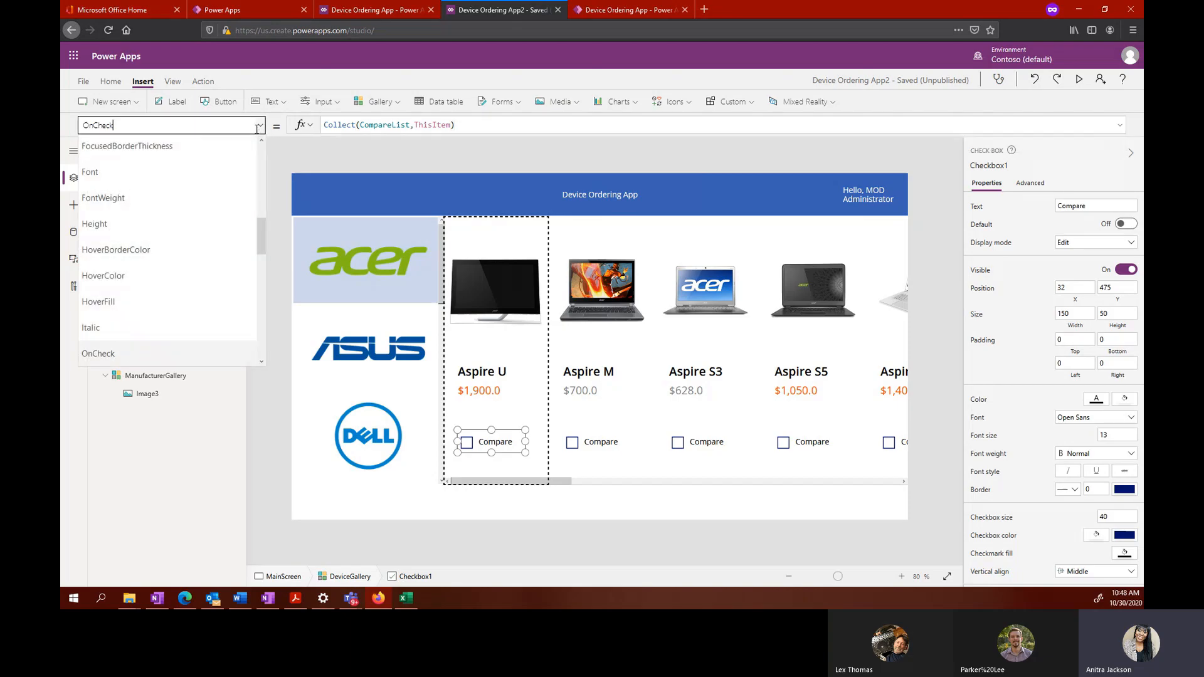
pyautogui.doubleClick(165, 129)
pyautogui.write('Unch')
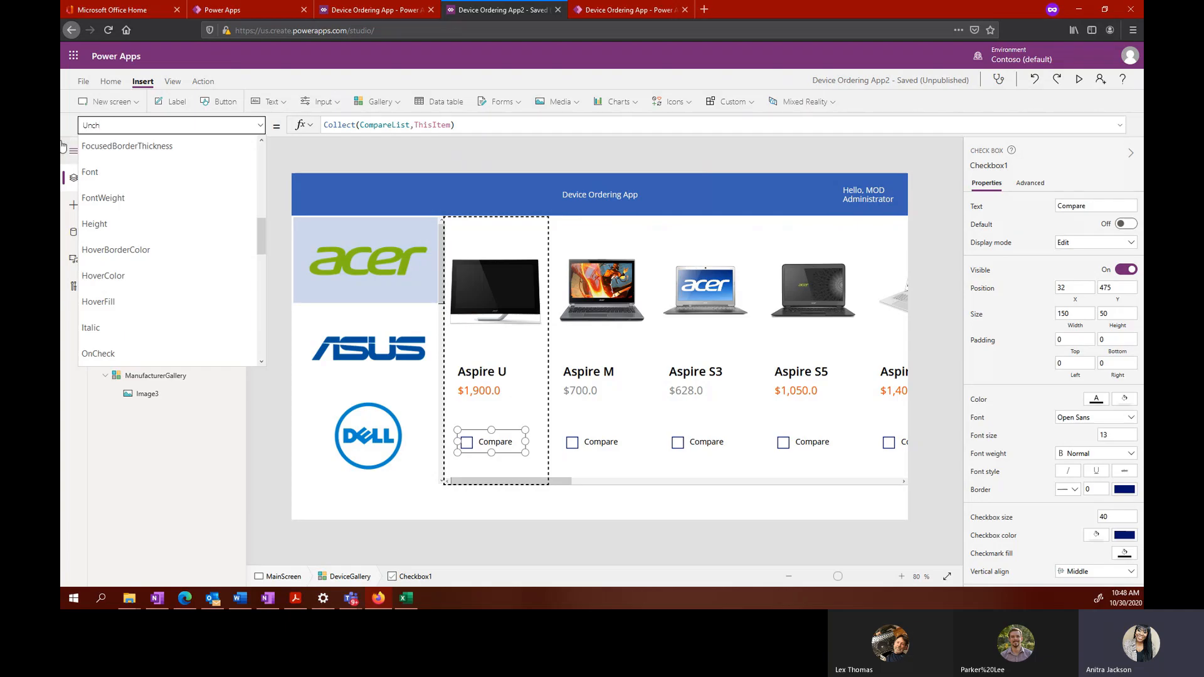
pyautogui.write('eck')
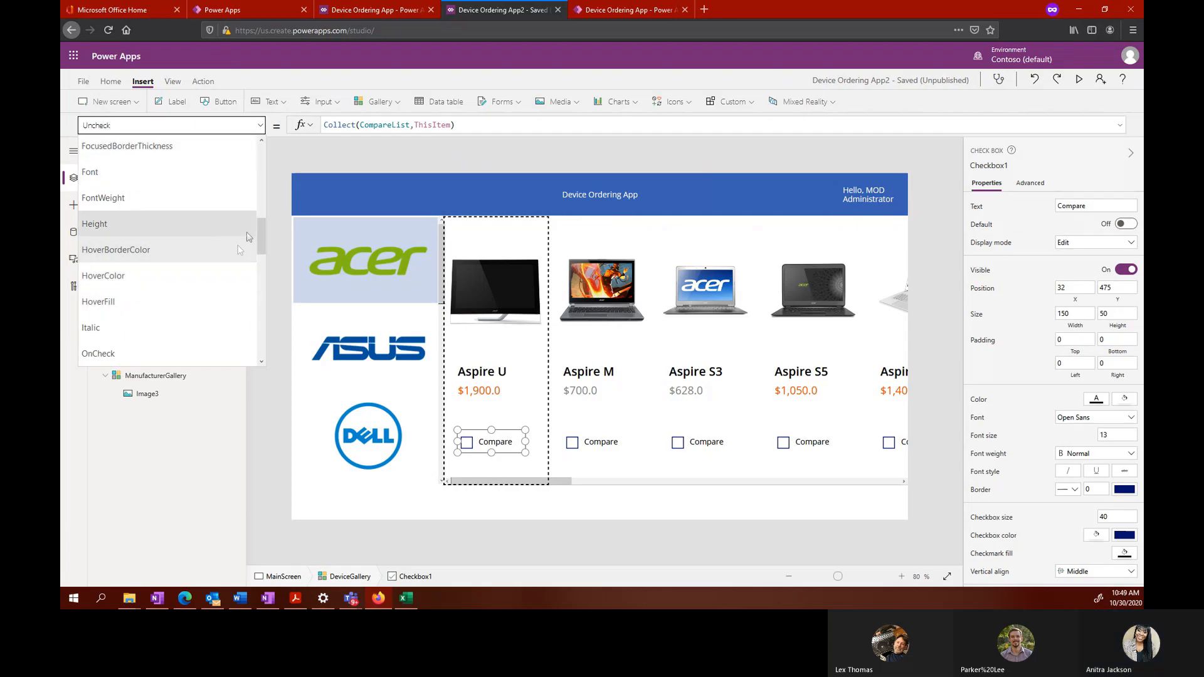
pyautogui.moveTo(258, 227); pyautogui.dragTo(259, 241)
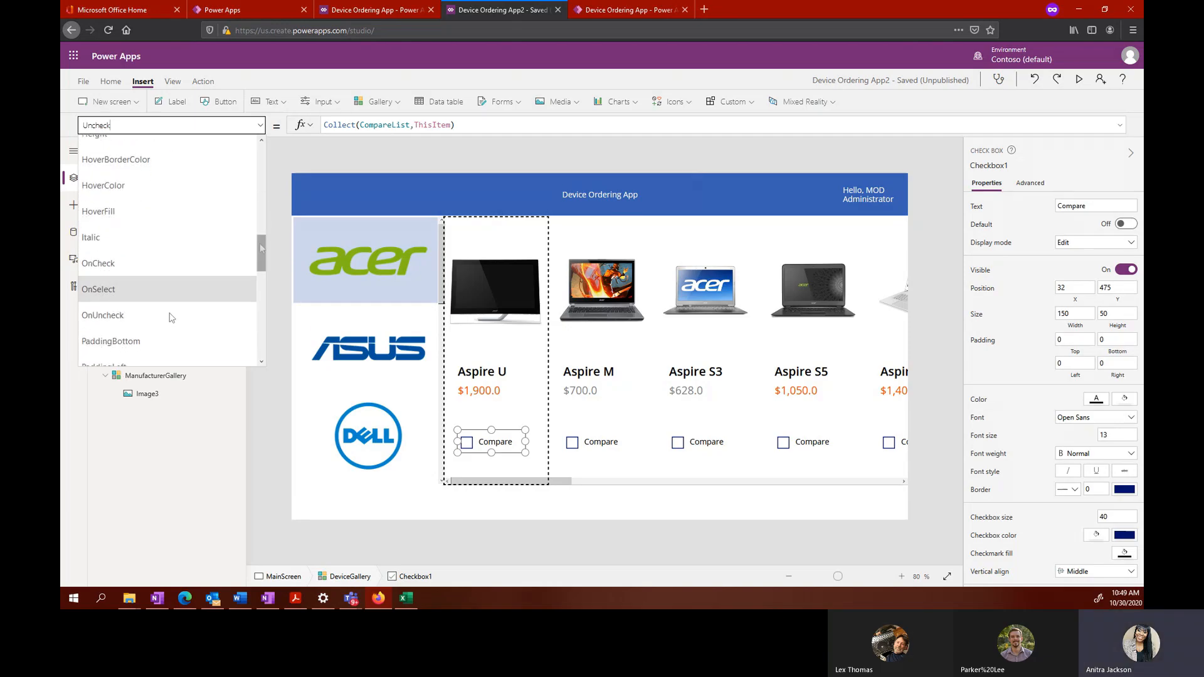
pyautogui.click(162, 316)
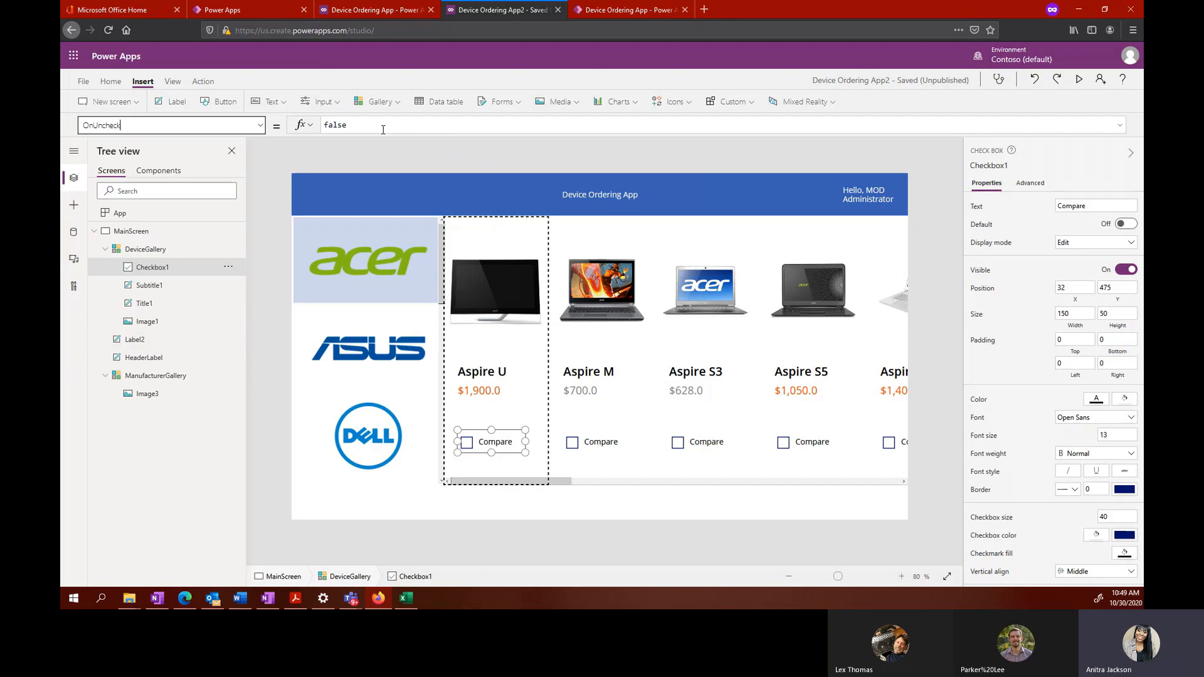
pyautogui.doubleClick(355, 125)
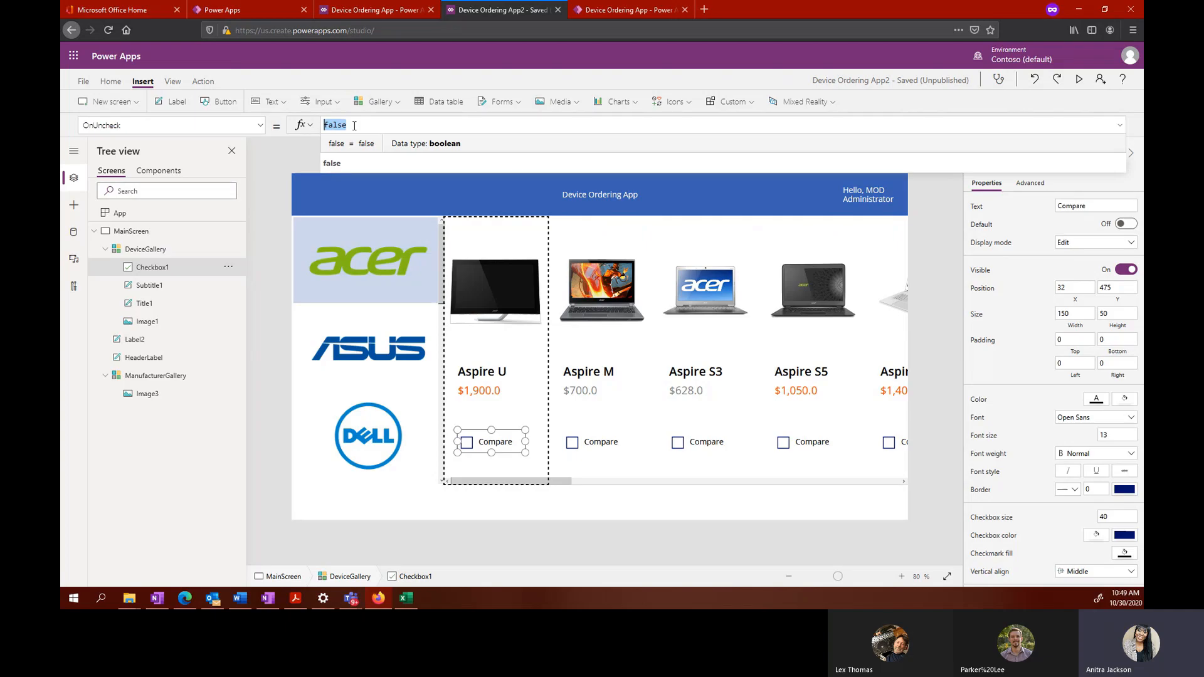
pyautogui.write('Remov')
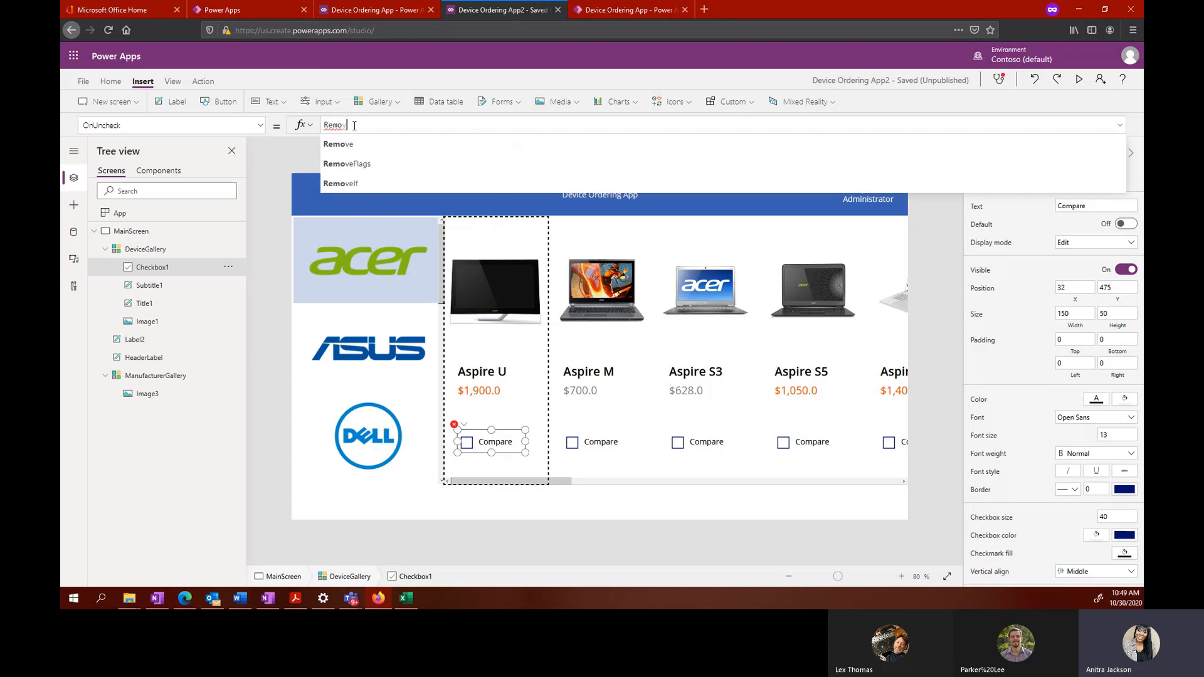
pyautogui.write('e(C')
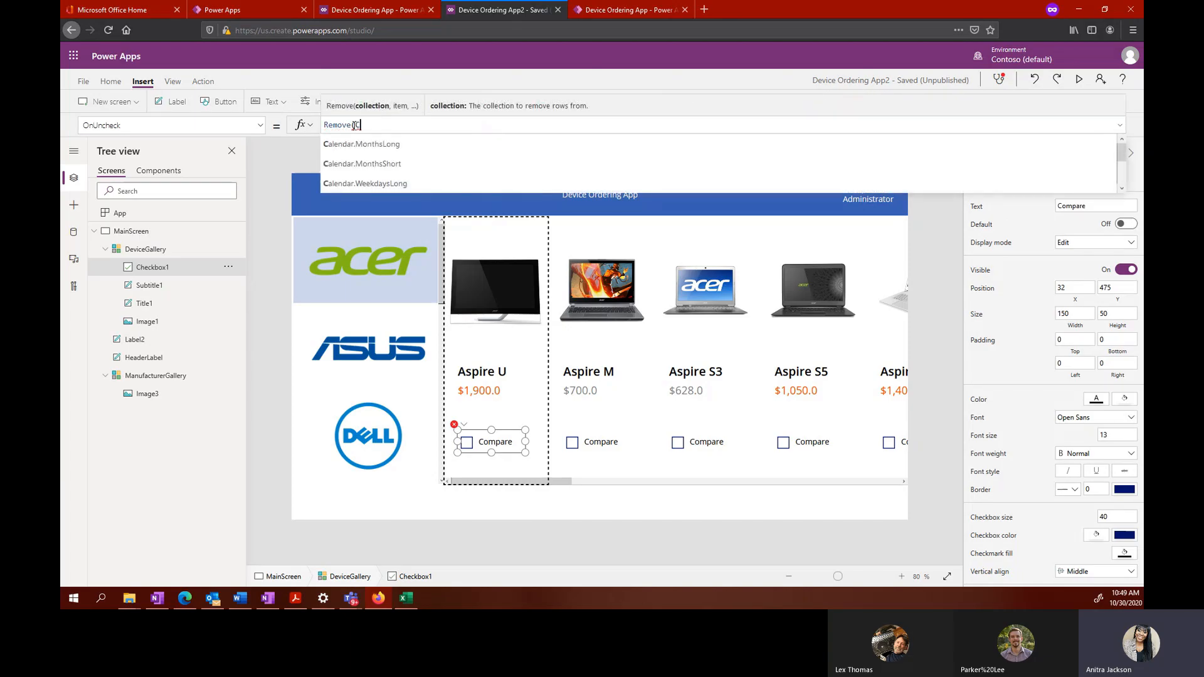
pyautogui.write('ompare')
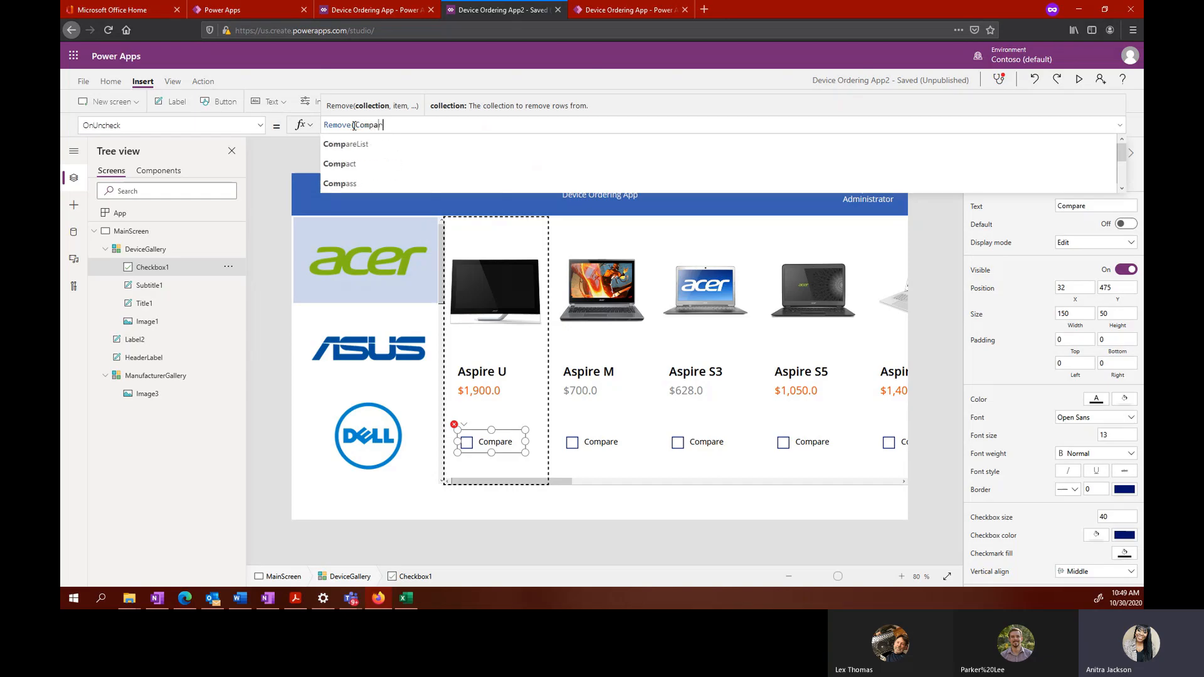
pyautogui.click(376, 148)
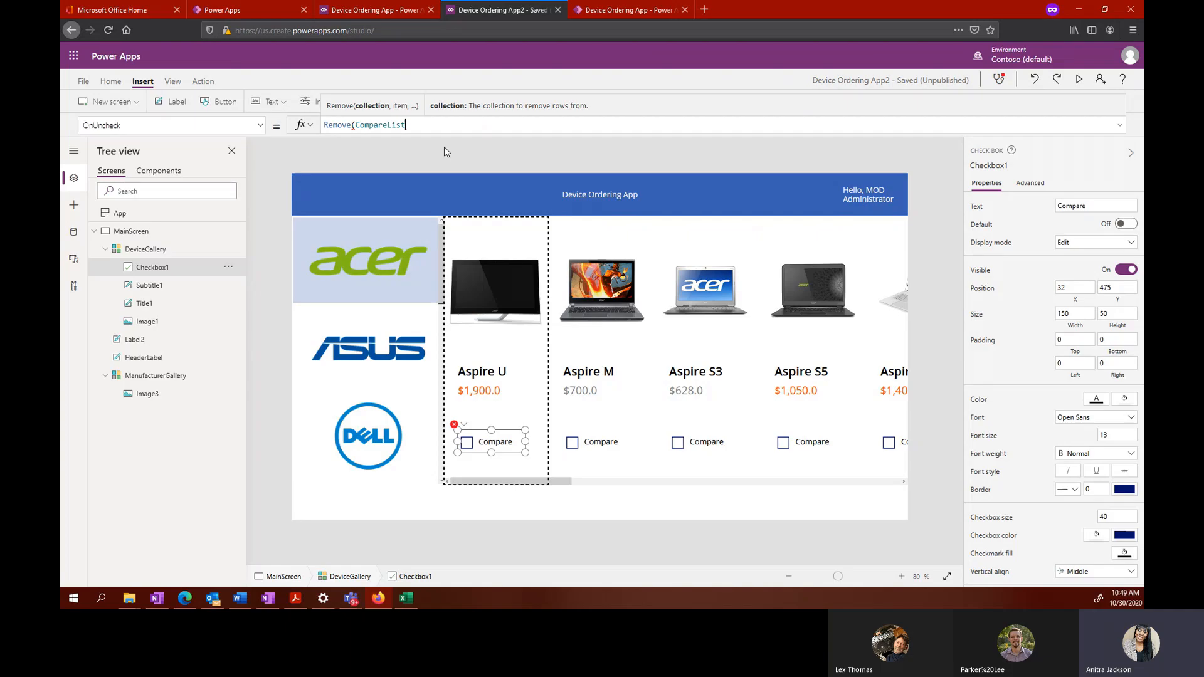
pyautogui.write(',')
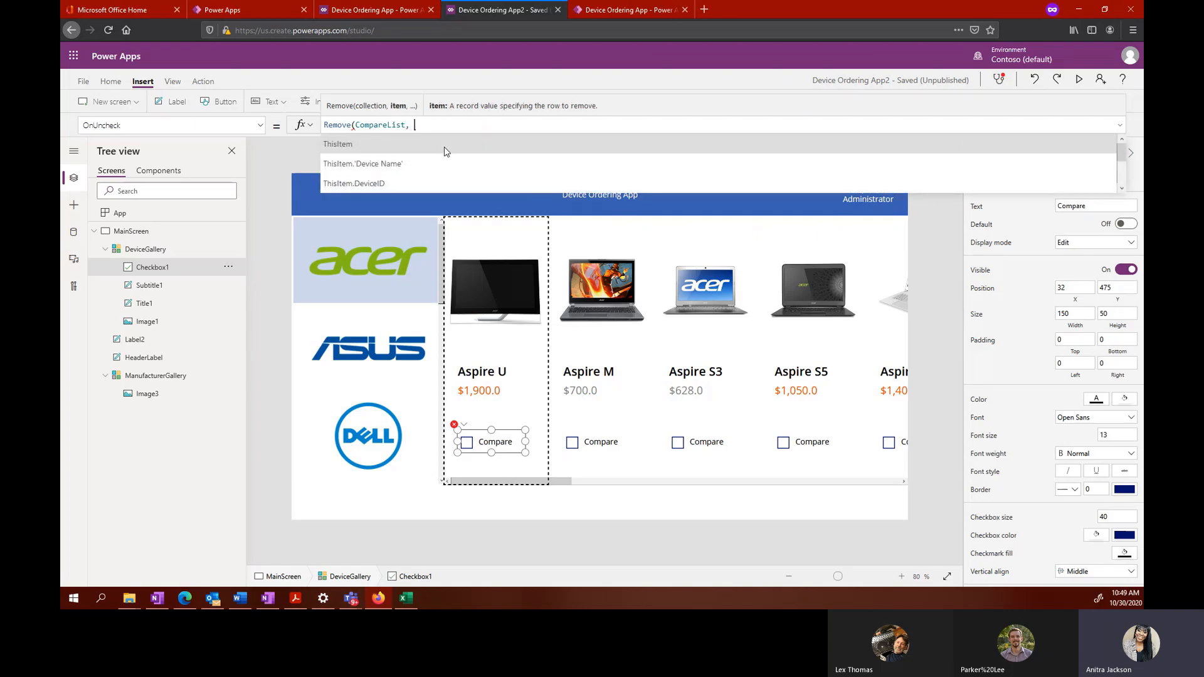
pyautogui.click(382, 145)
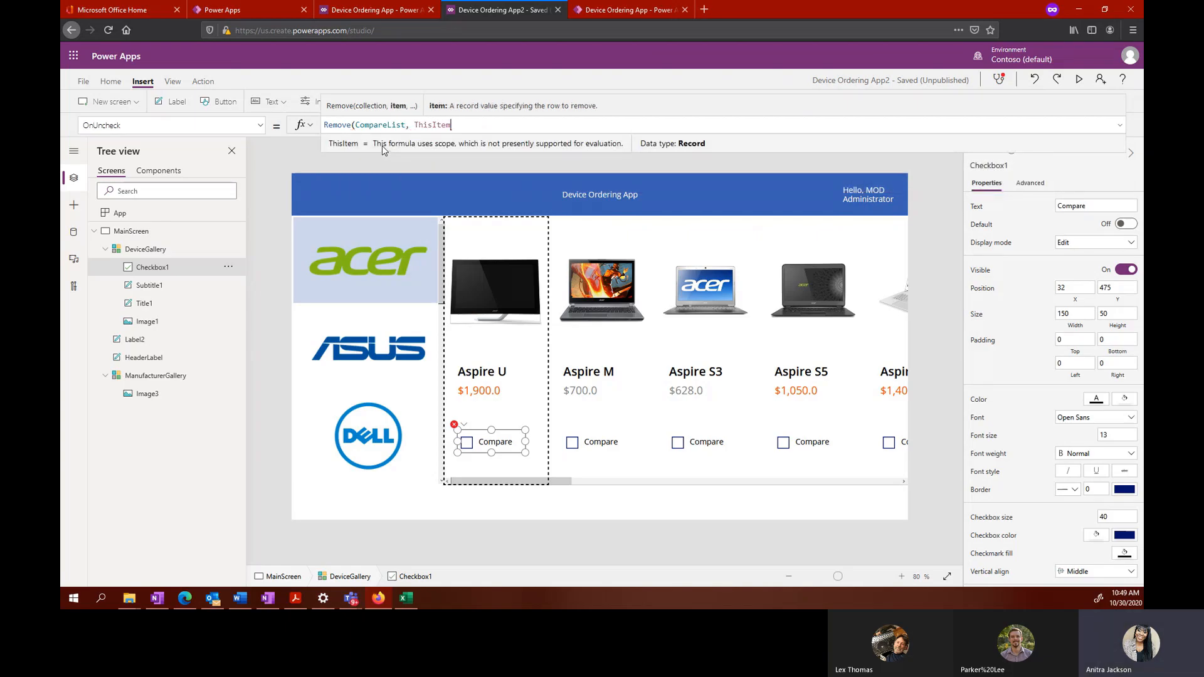
pyautogui.write(')')
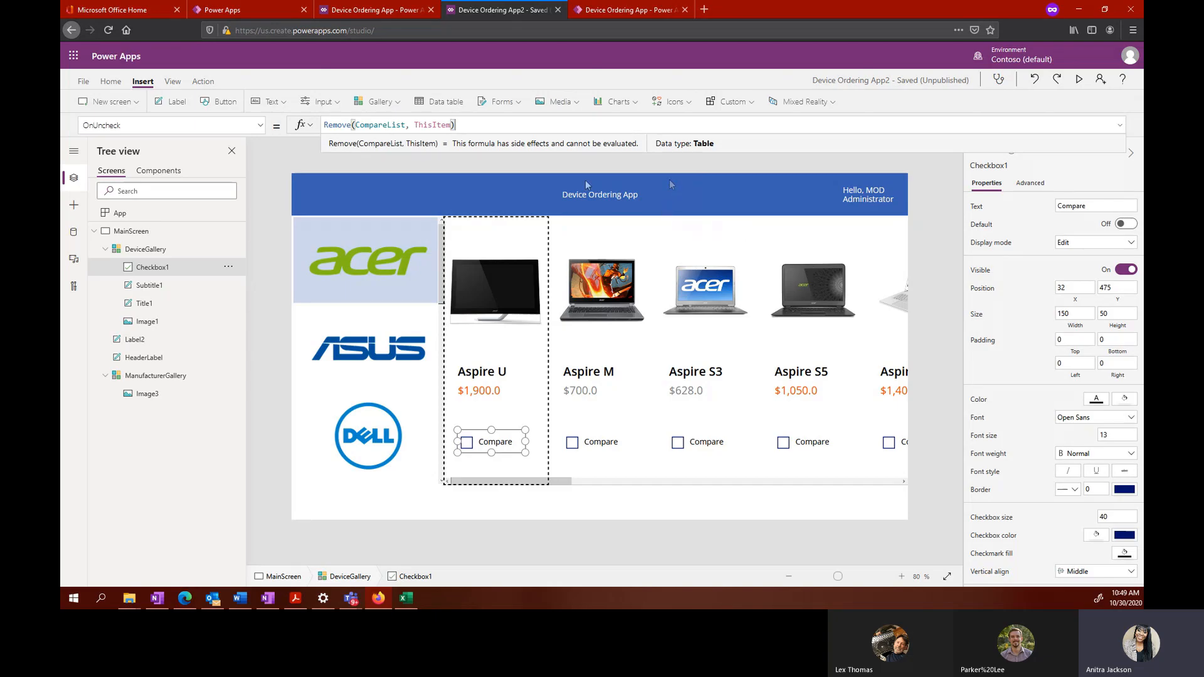
# Step: Set the Compare check box's Default property to the formula ThisItem in CompareList
pyautogui.click(263, 129)
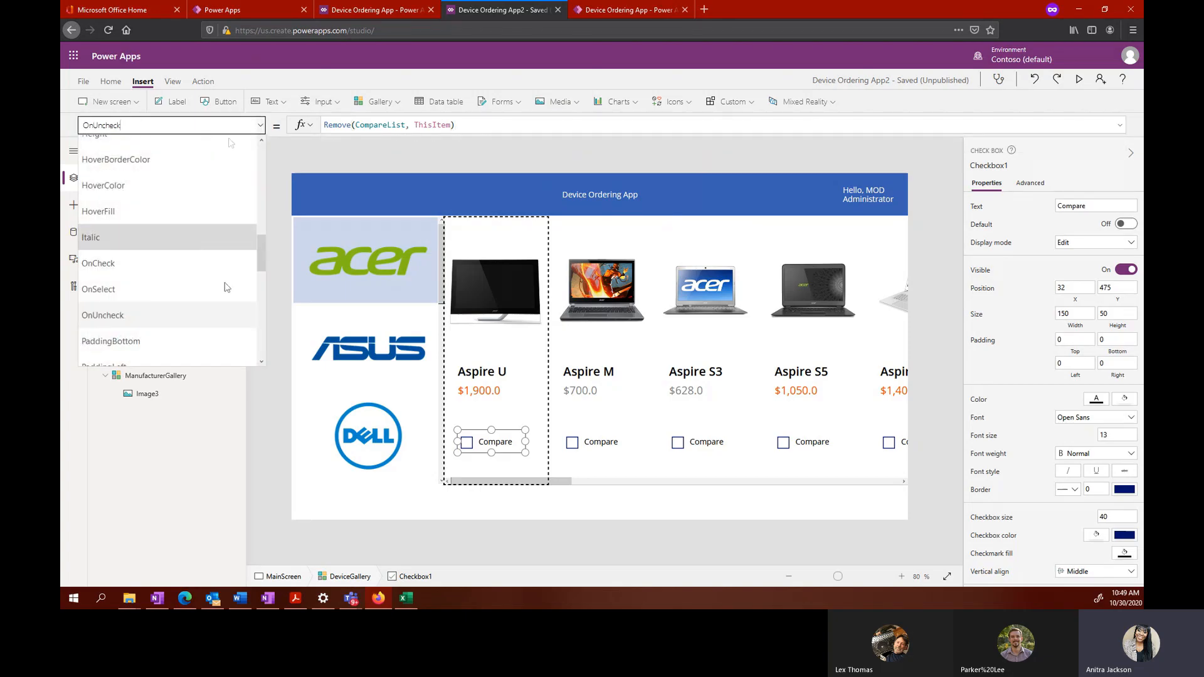
pyautogui.scroll(6, 263, 240)
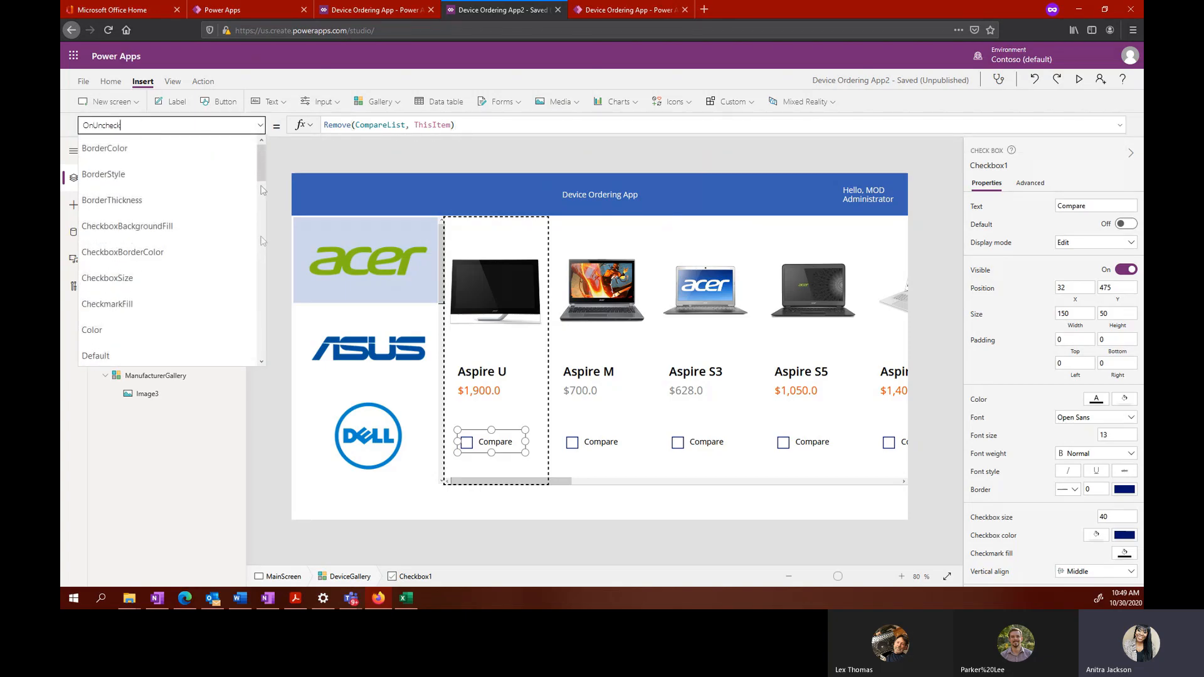
pyautogui.scroll(-2, 261, 187)
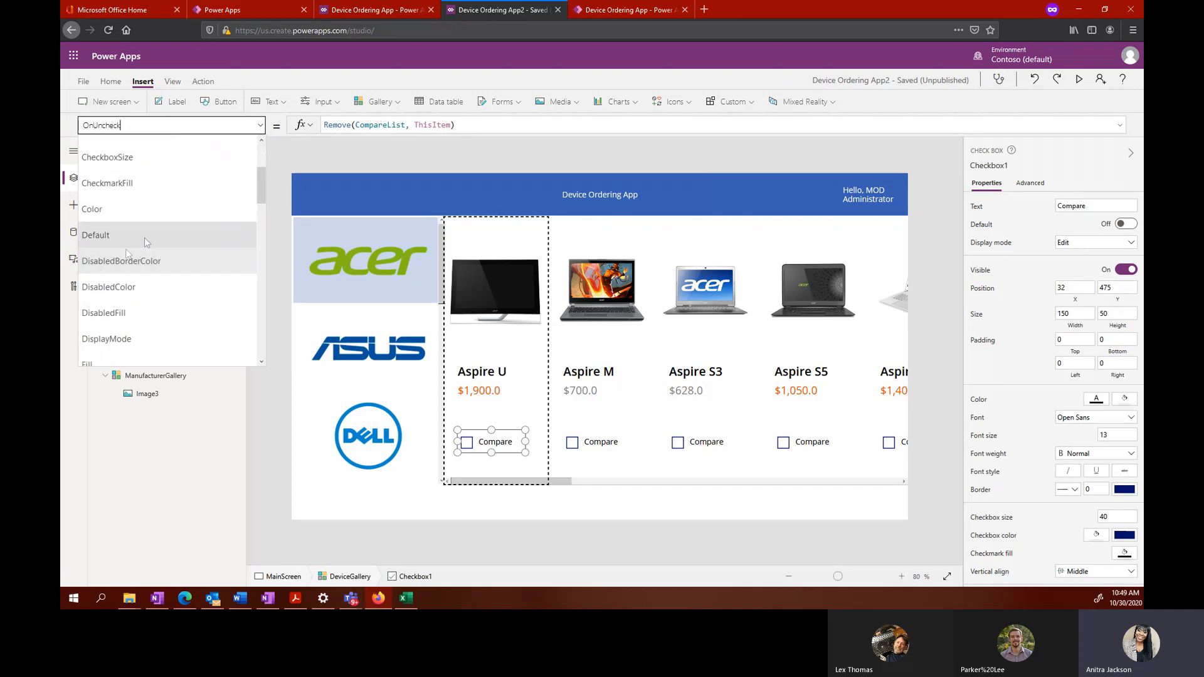
pyautogui.click(144, 237)
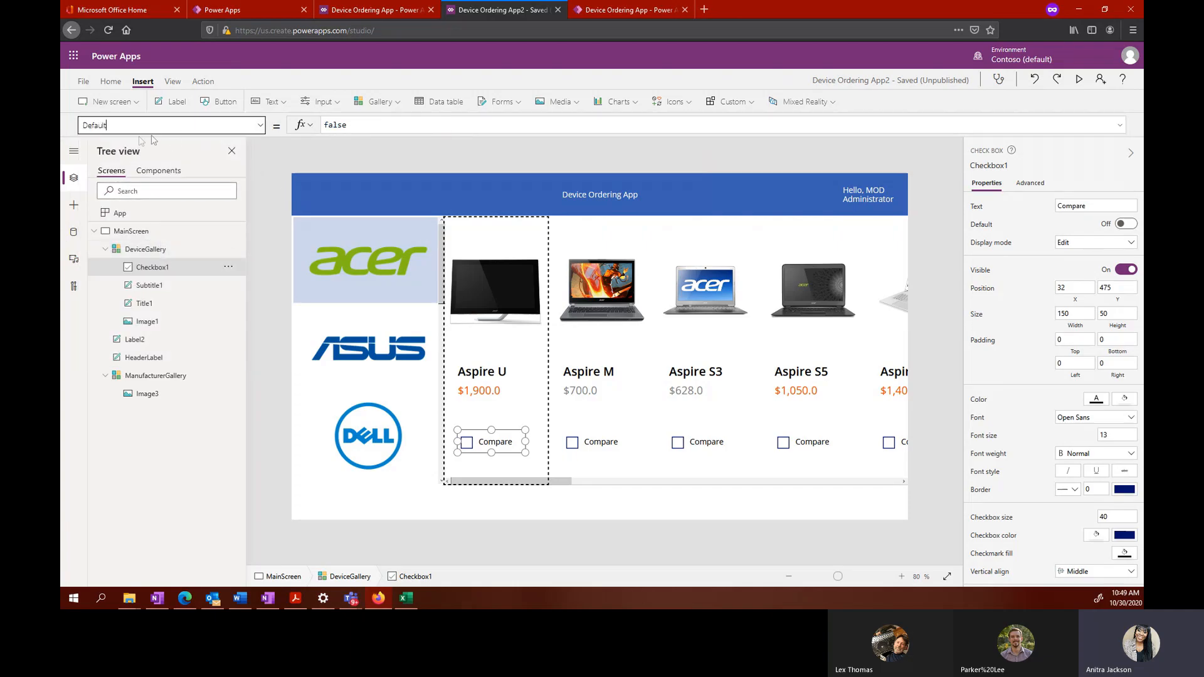
pyautogui.click(368, 125)
pyautogui.press('BackSpace')
pyautogui.press('BackSpace')
pyautogui.press('BackSpace')
pyautogui.press('BackSpace')
pyautogui.write('ThisItem')
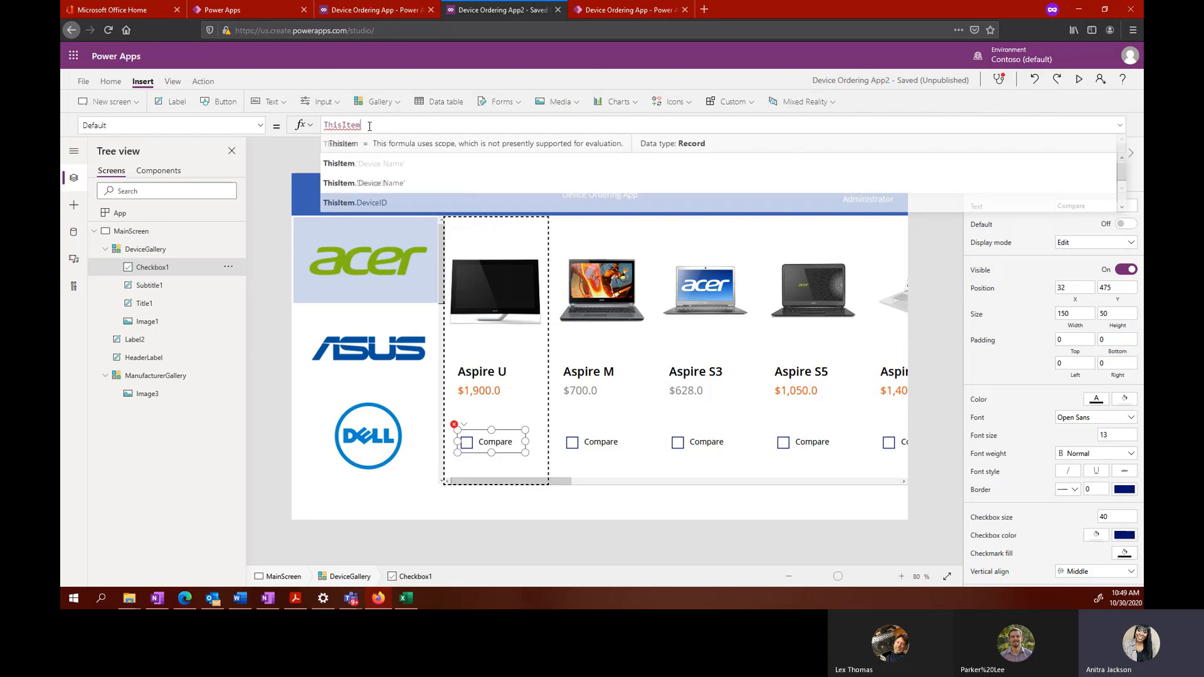
pyautogui.write(' i')
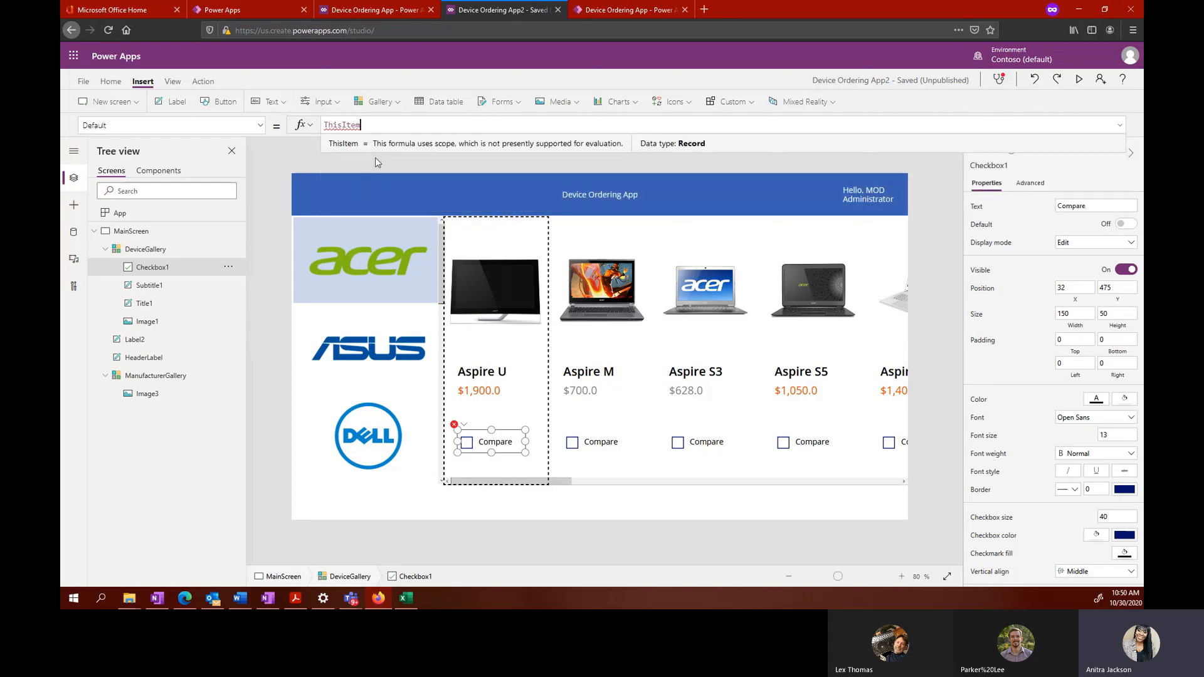
pyautogui.write('n Compa')
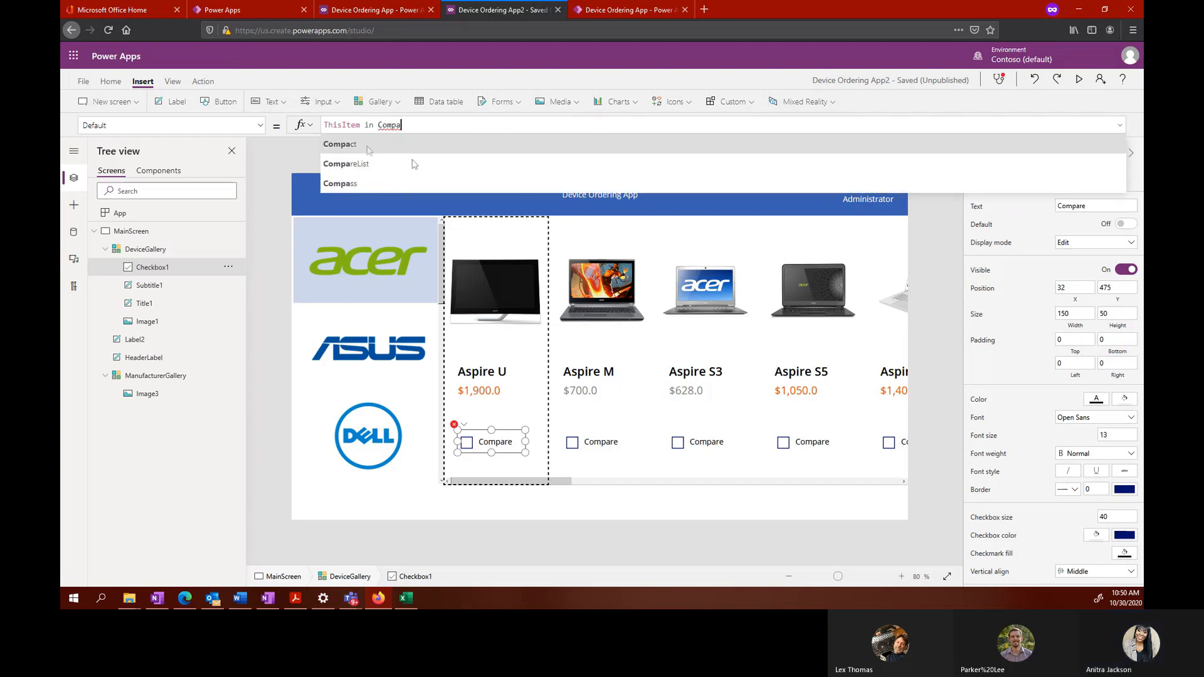
pyautogui.click(366, 162)
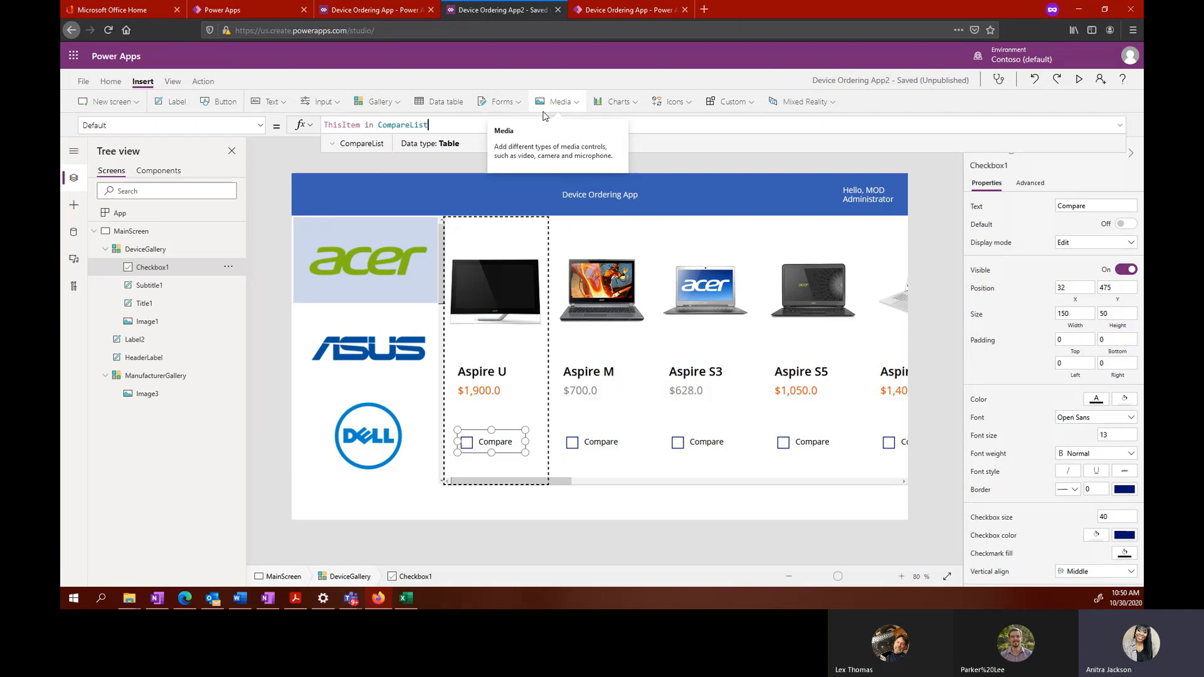
# Step: Save the app without a version note and return to the editor
pyautogui.click(77, 83)
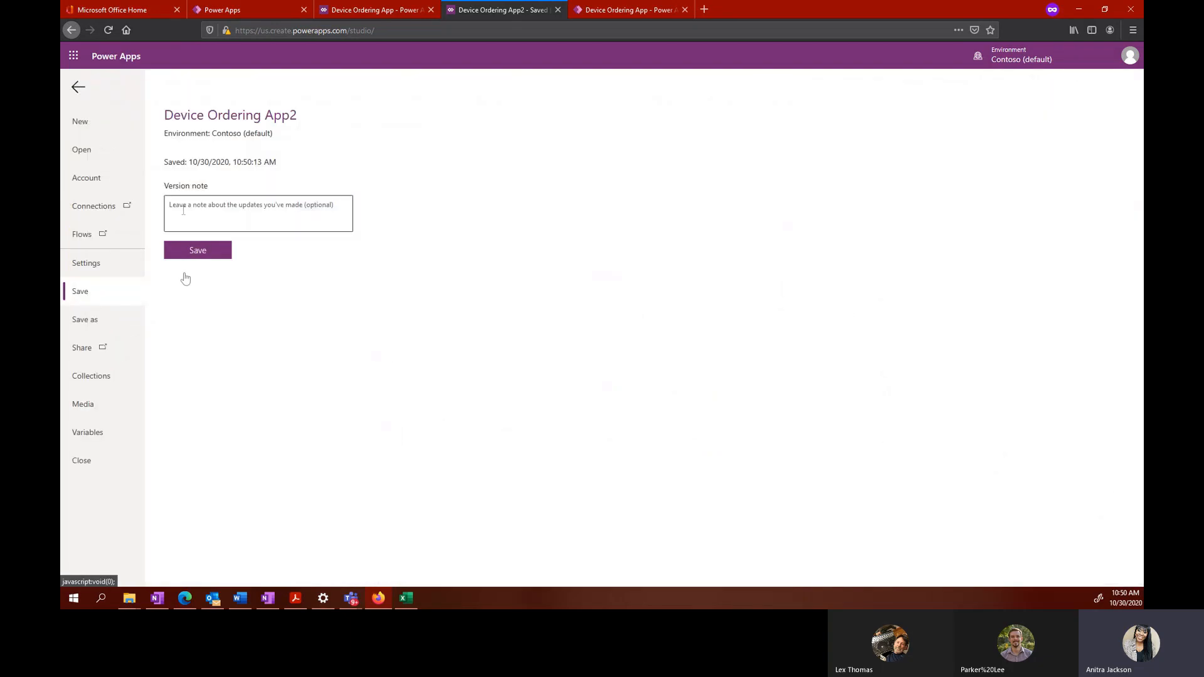
pyautogui.click(214, 251)
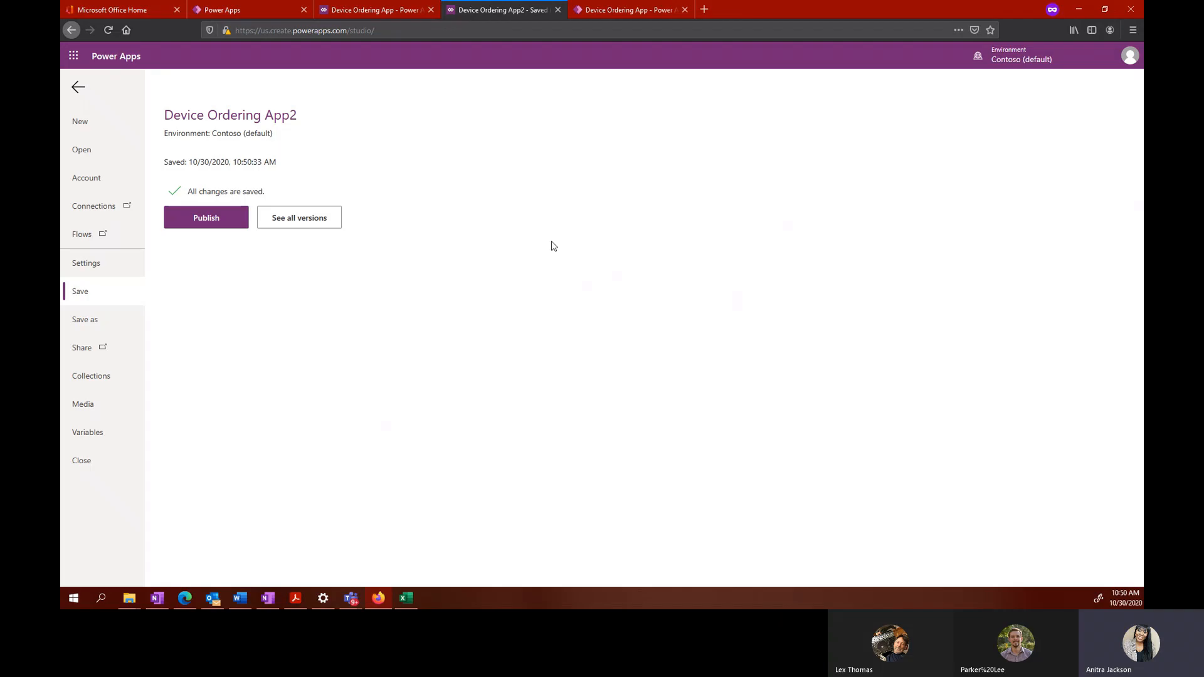
pyautogui.click(81, 89)
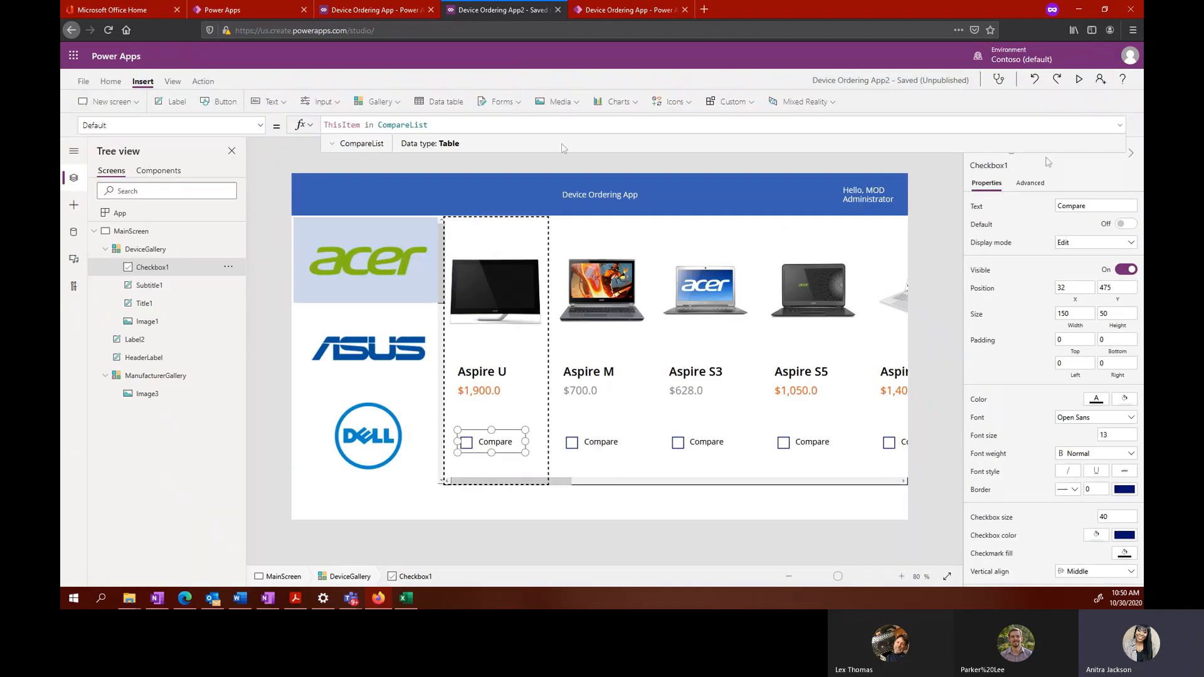
# Step: Preview the app and switch the manufacturer selection to Sony and to Samsung to check the device gallery
pyautogui.click(1077, 80)
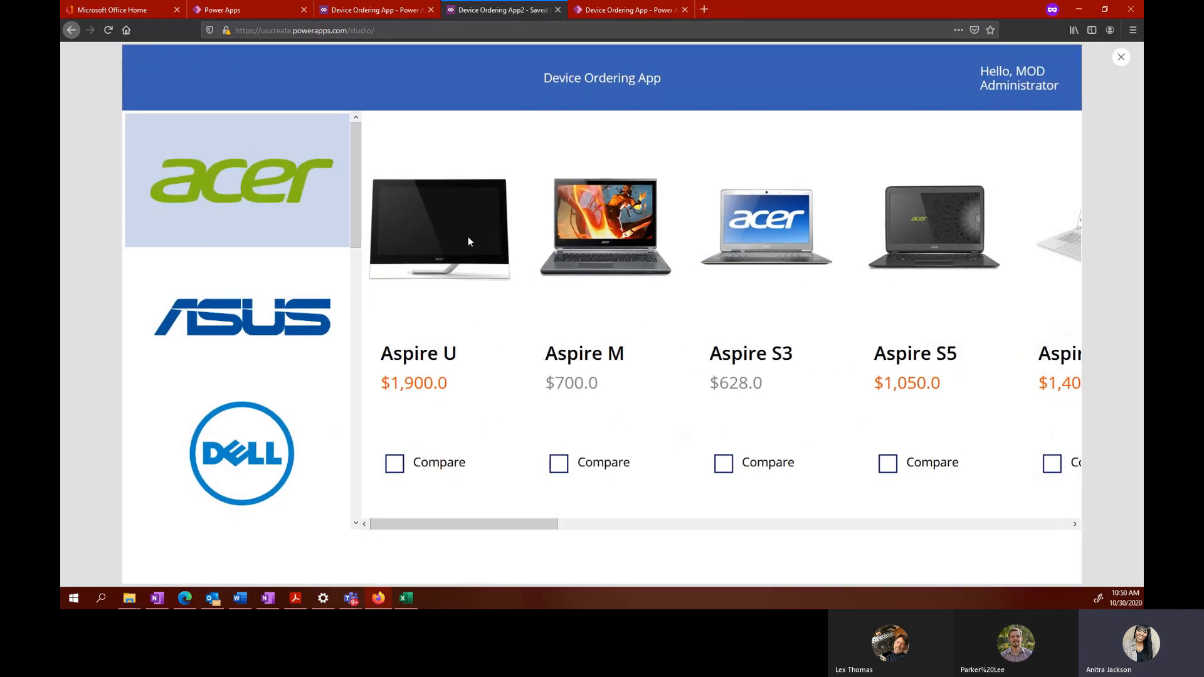
pyautogui.scroll(-5, 336, 315)
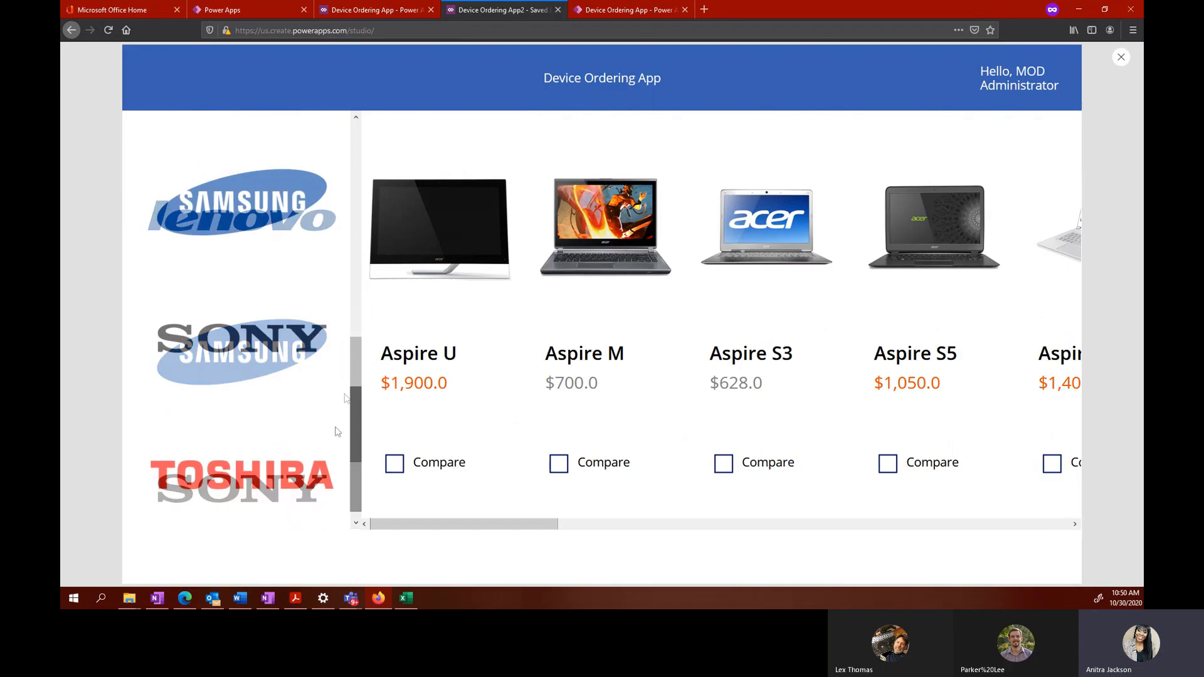
pyautogui.click(240, 331)
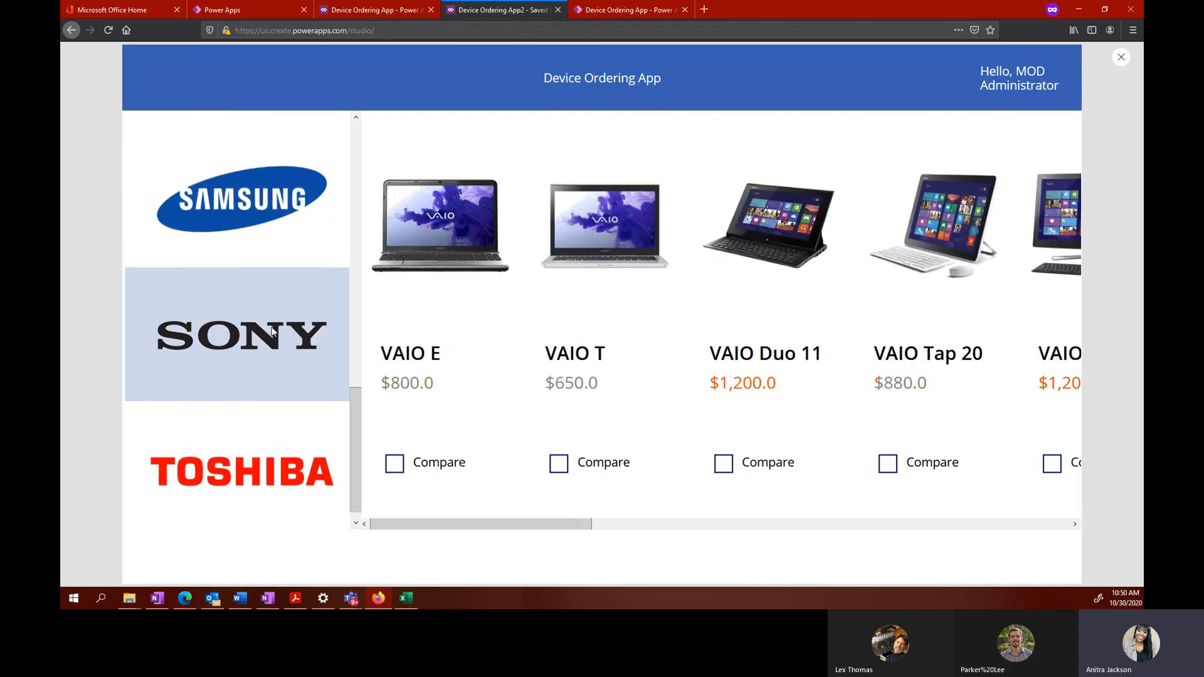
pyautogui.click(258, 205)
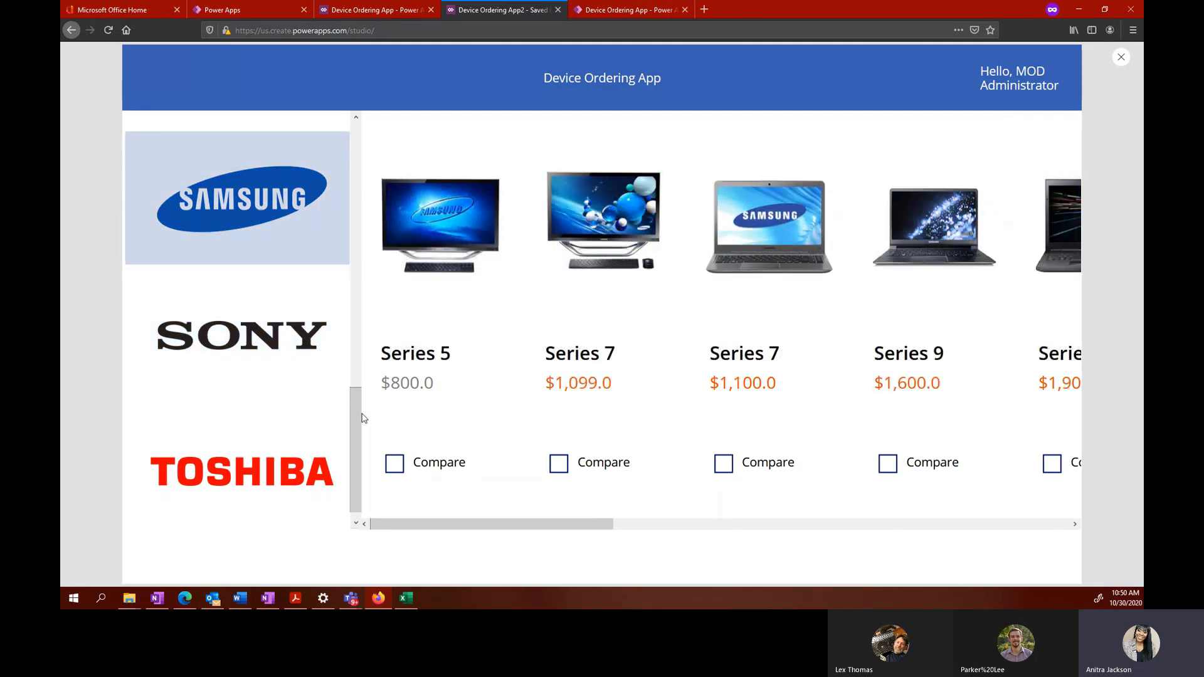
# Step: Test checking and unchecking Compare for the Samsung Series 5 and first Series 7 devices, and close the preview
pyautogui.rightClick(364, 418)
pyautogui.click(508, 443)
pyautogui.click(395, 463)
pyautogui.click(559, 464)
pyautogui.click(394, 464)
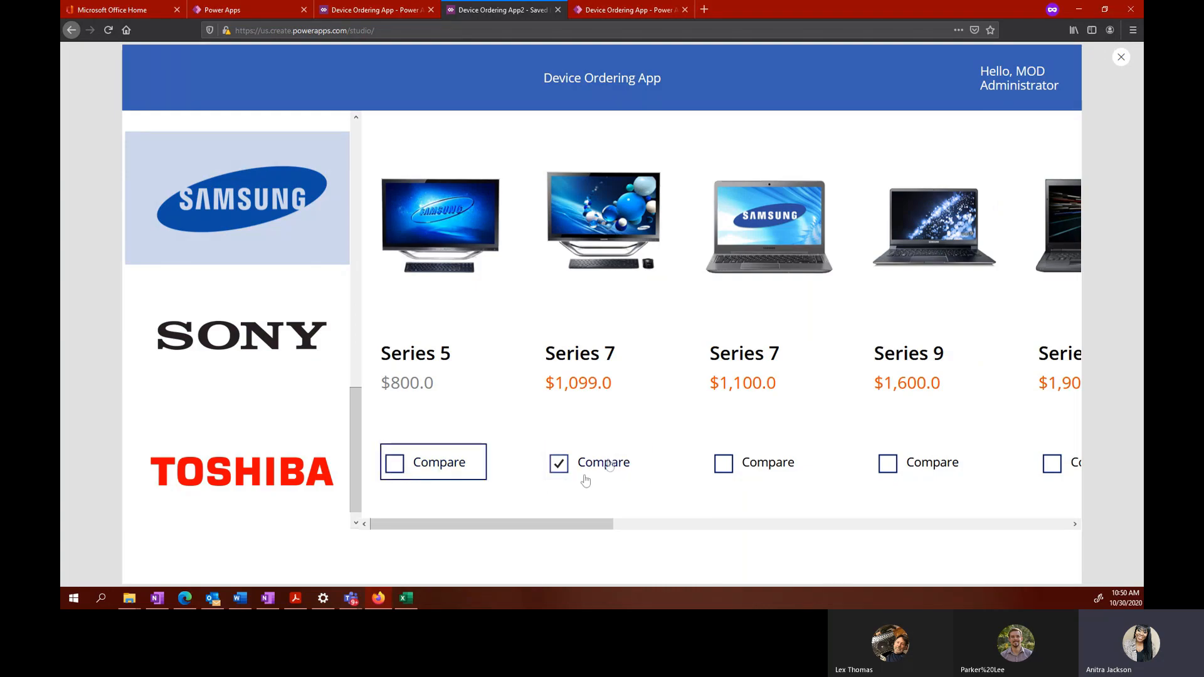
pyautogui.click(558, 465)
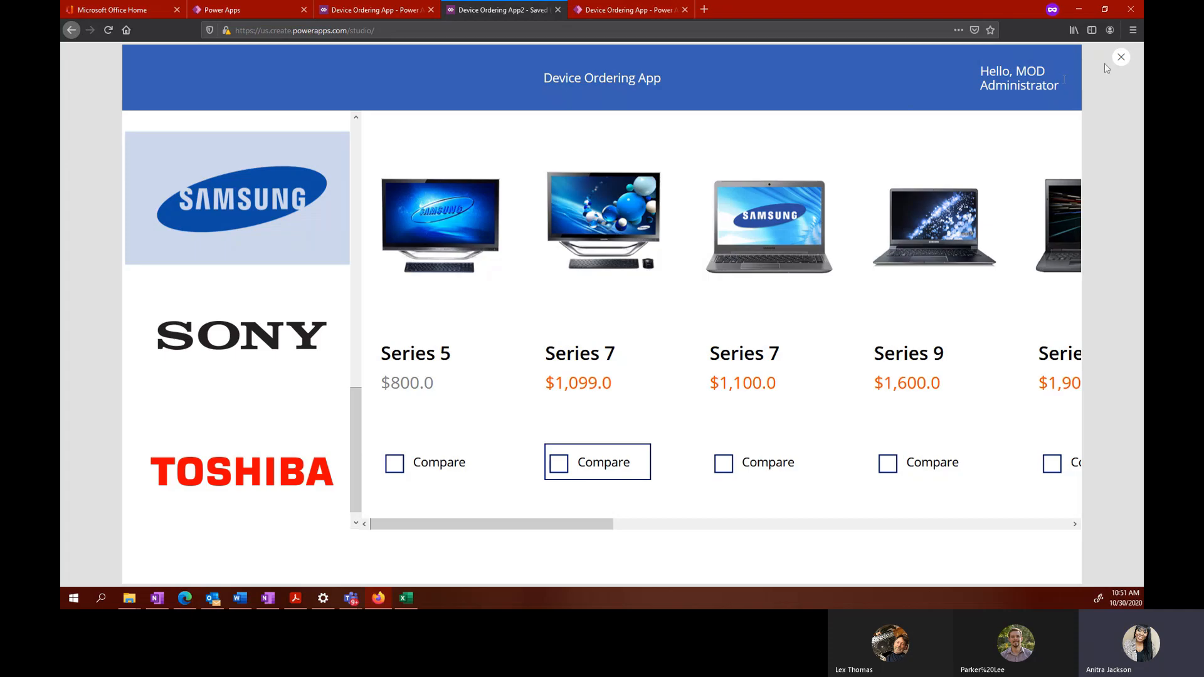
pyautogui.click(1121, 62)
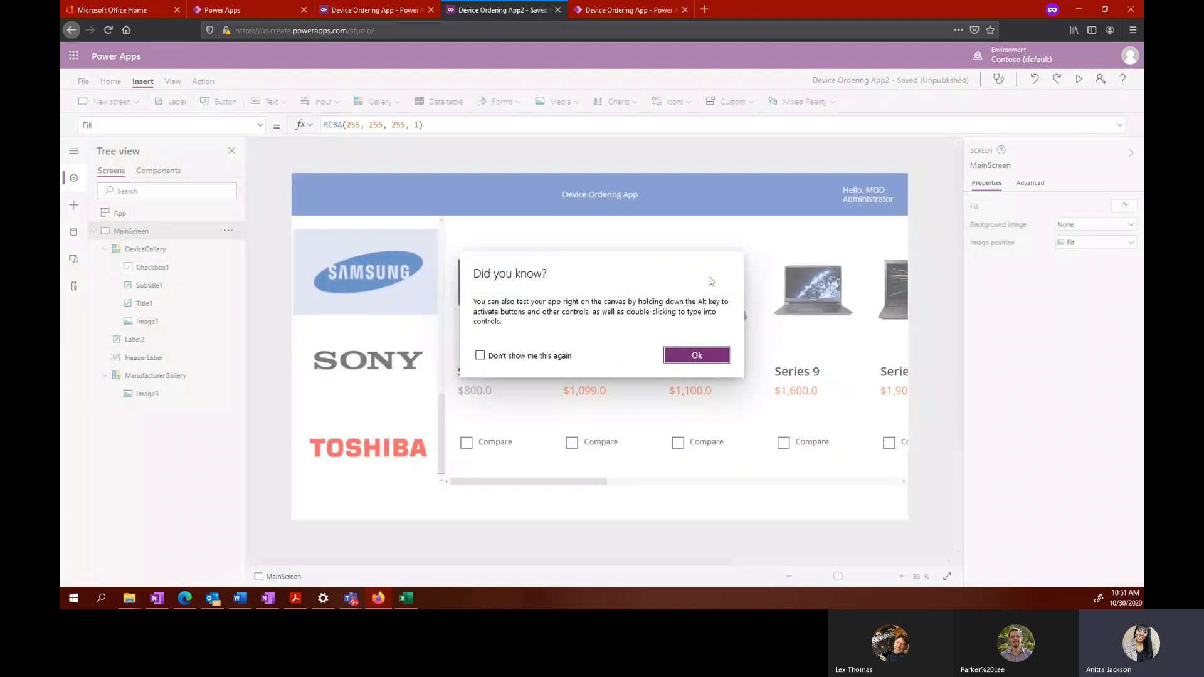
pyautogui.click(698, 356)
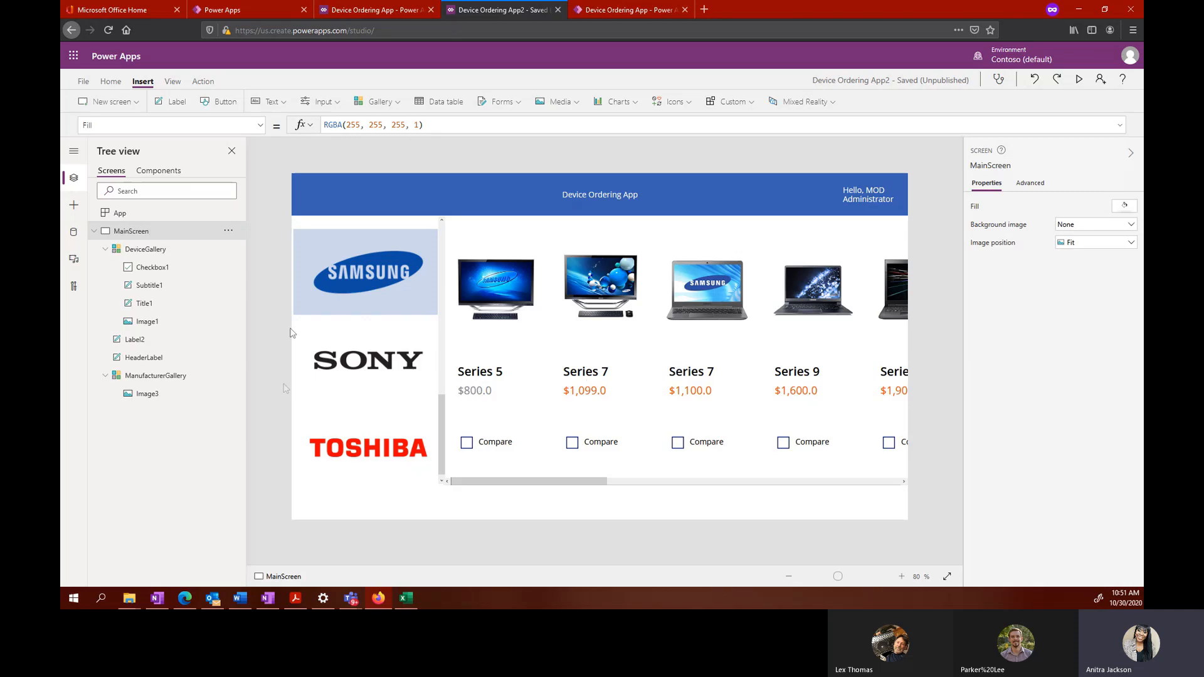
# Step: Set the ManufacturerGallery's Default property to First(Manufacturers)
pyautogui.click(162, 376)
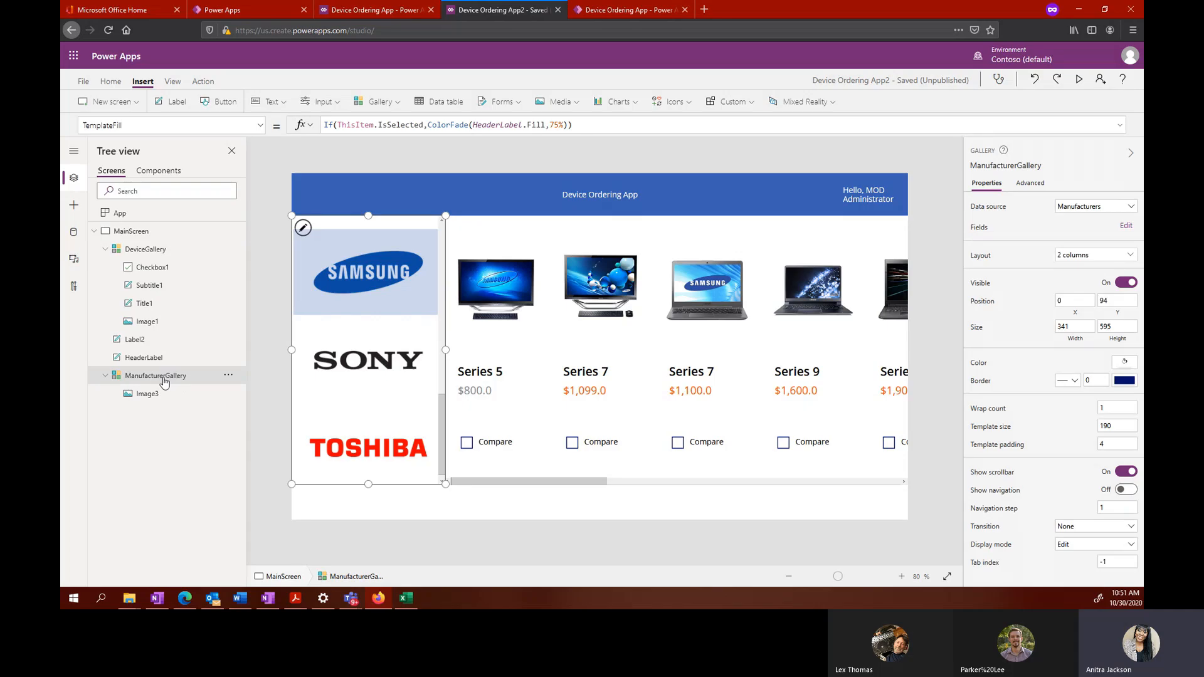
pyautogui.click(260, 125)
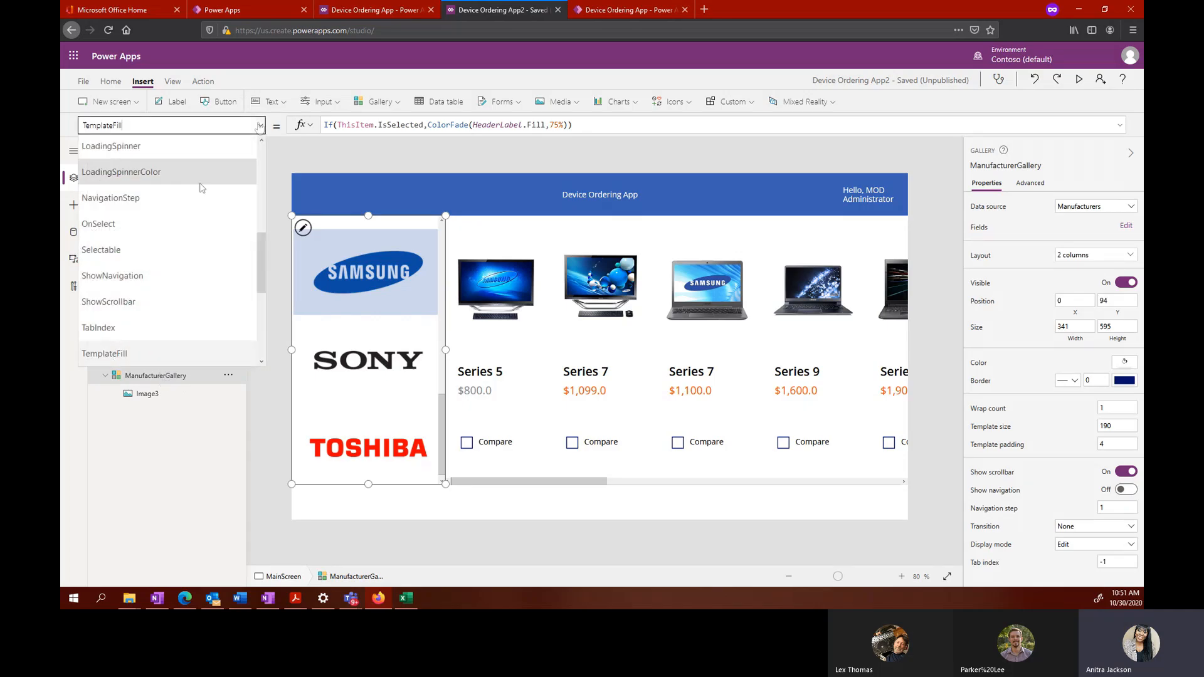
pyautogui.scroll(5, 200, 188)
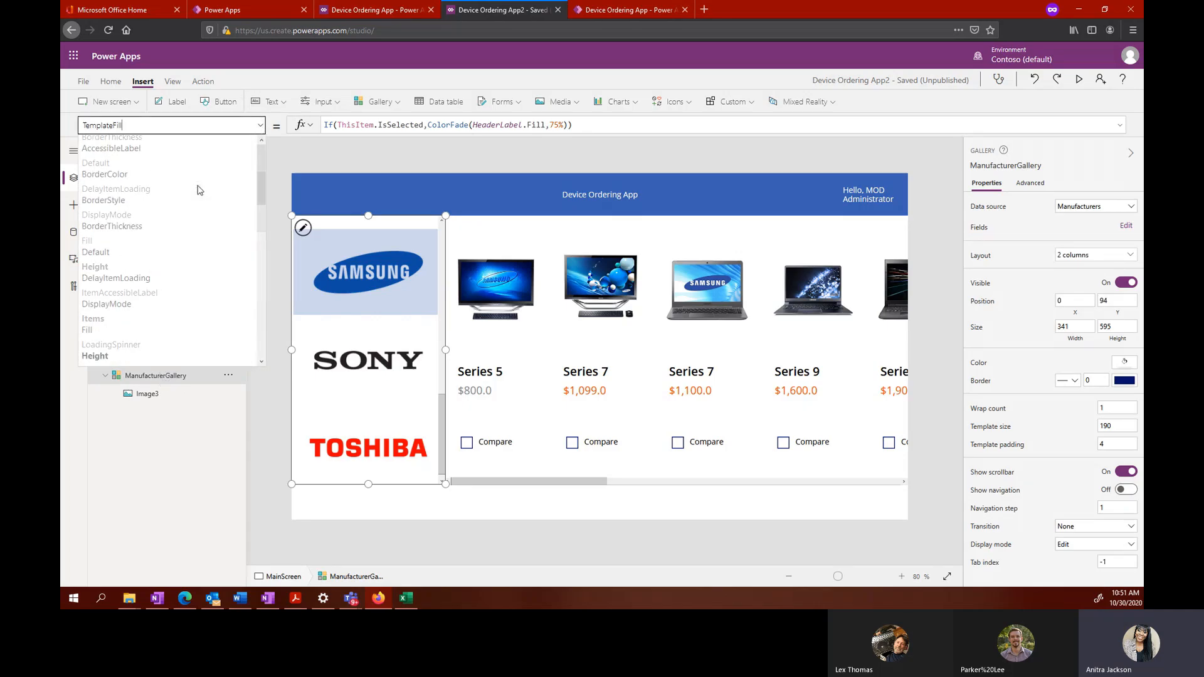
pyautogui.click(123, 262)
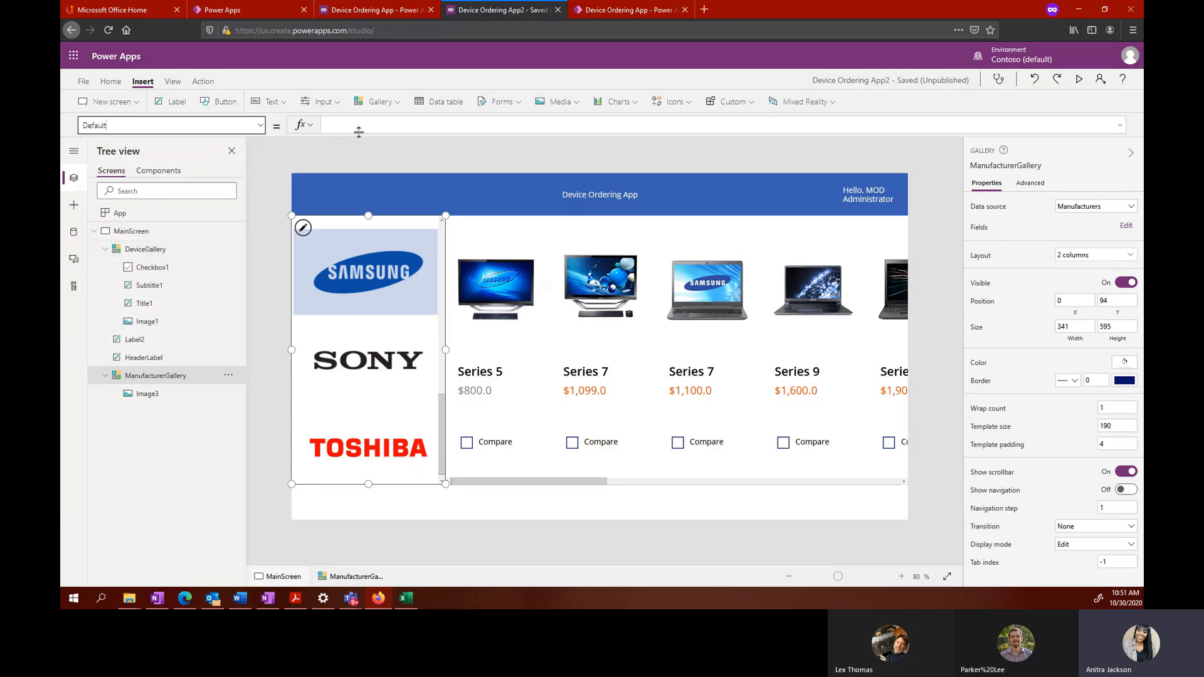
pyautogui.click(354, 126)
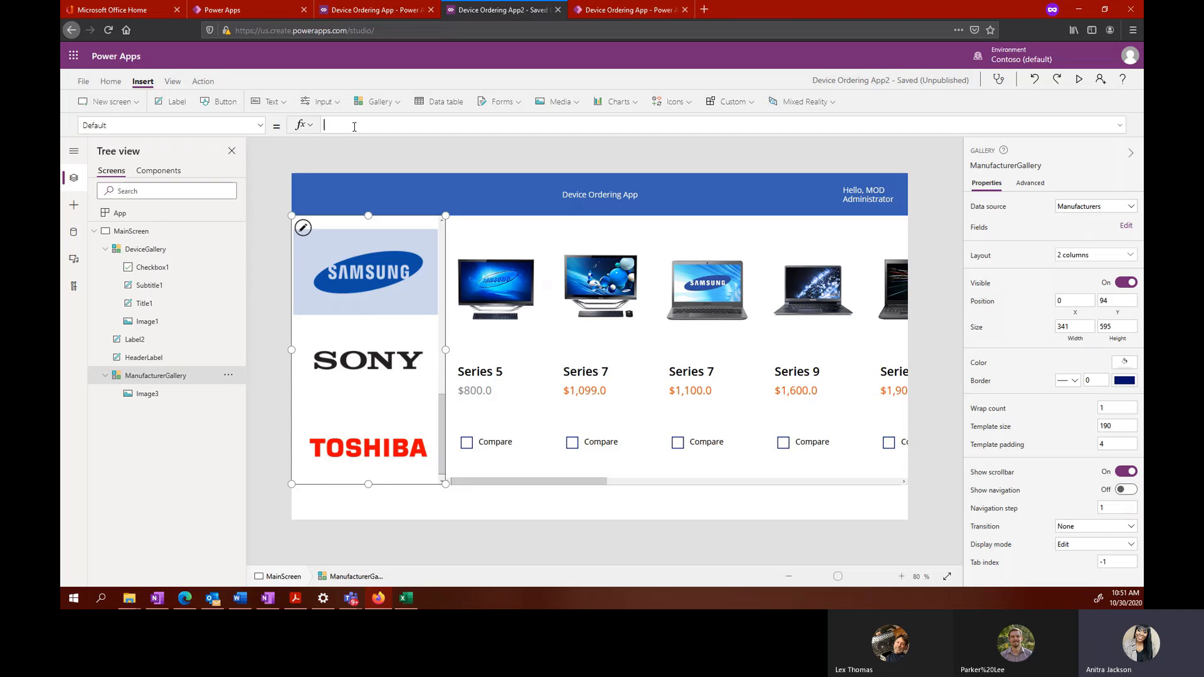
pyautogui.write('Firs')
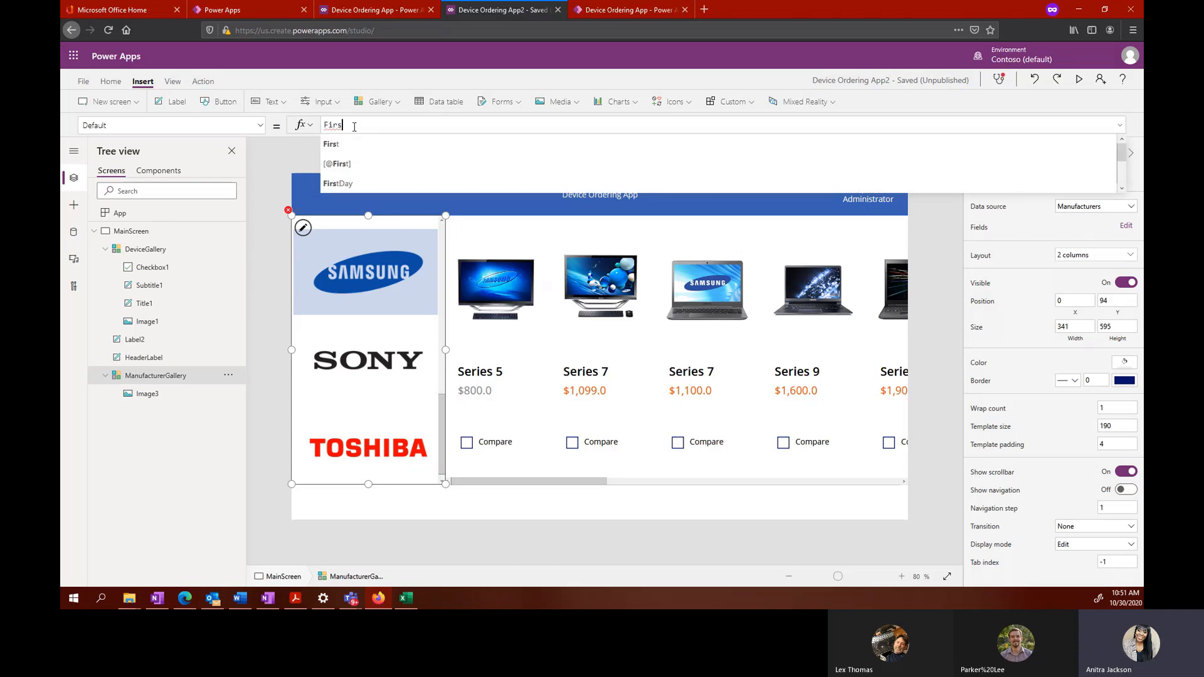
pyautogui.write('t(Man')
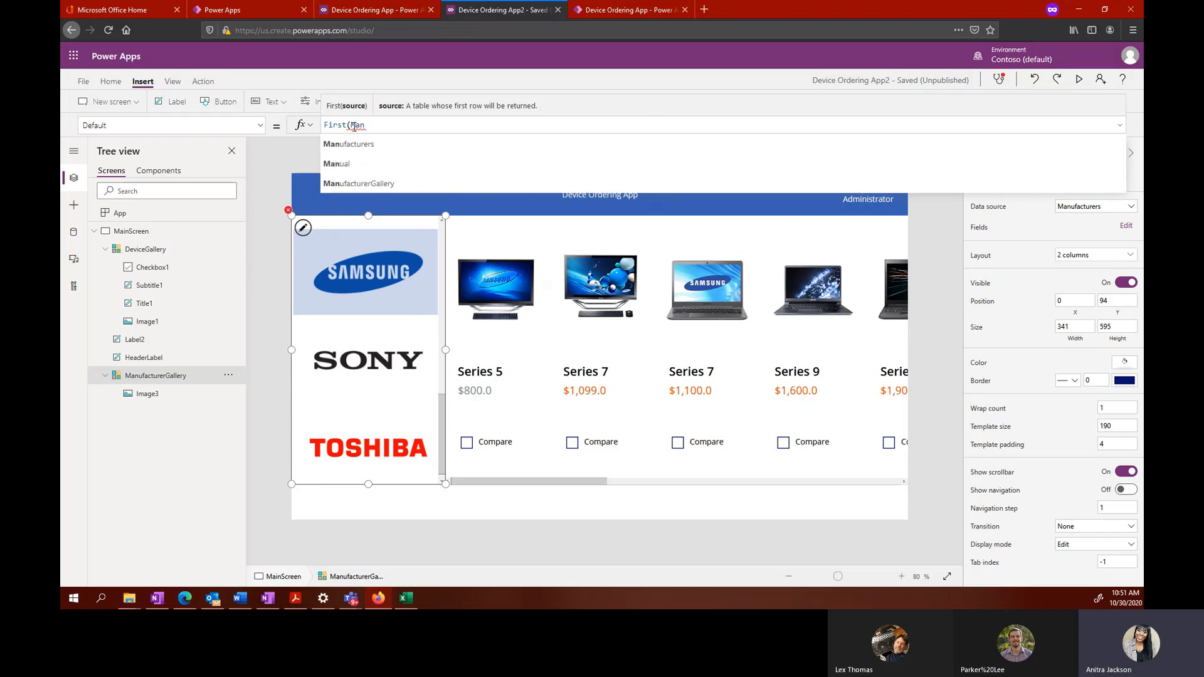
pyautogui.click(374, 190)
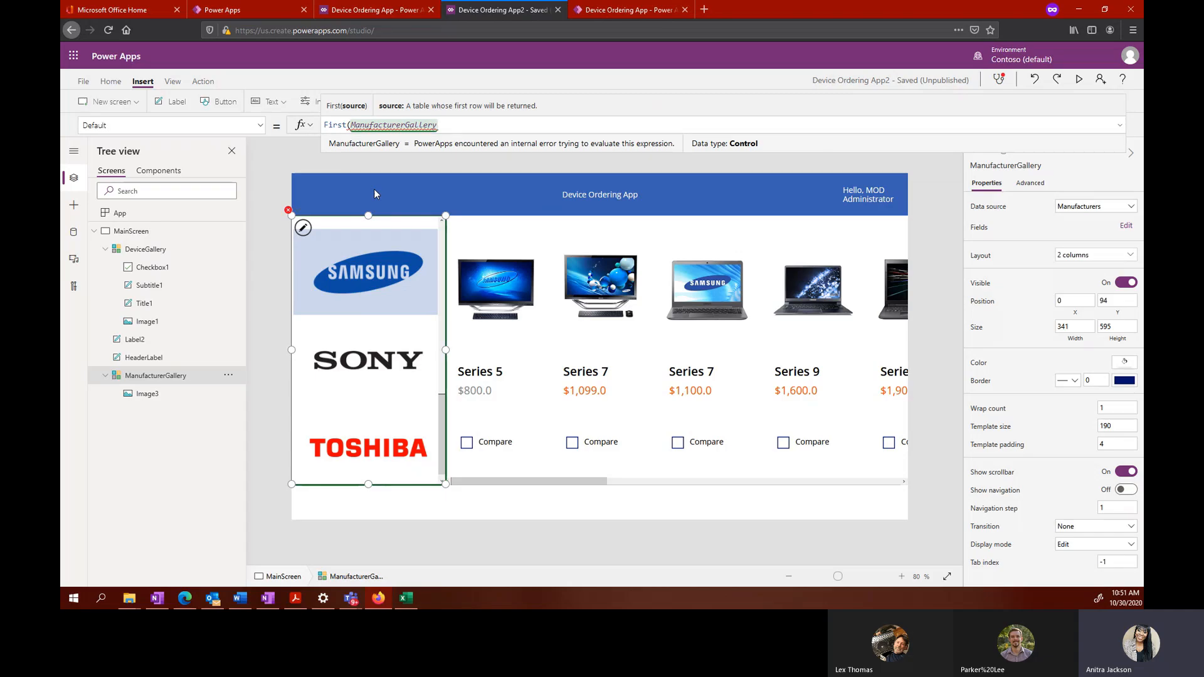
pyautogui.press('BackSpace')
pyautogui.press('BackSpace')
pyautogui.press('BackSpace')
pyautogui.press('BackSpace')
pyautogui.press('BackSpace')
pyautogui.press('BackSpace')
pyautogui.press('BackSpace')
pyautogui.press('BackSpace')
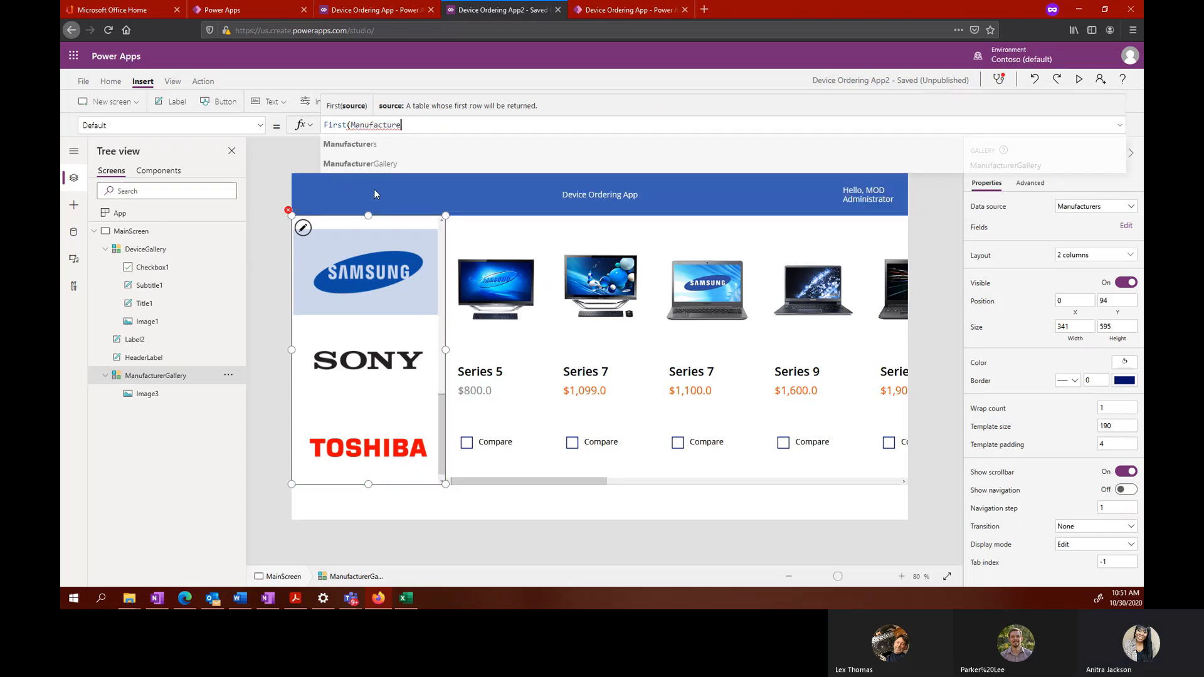
pyautogui.click(368, 148)
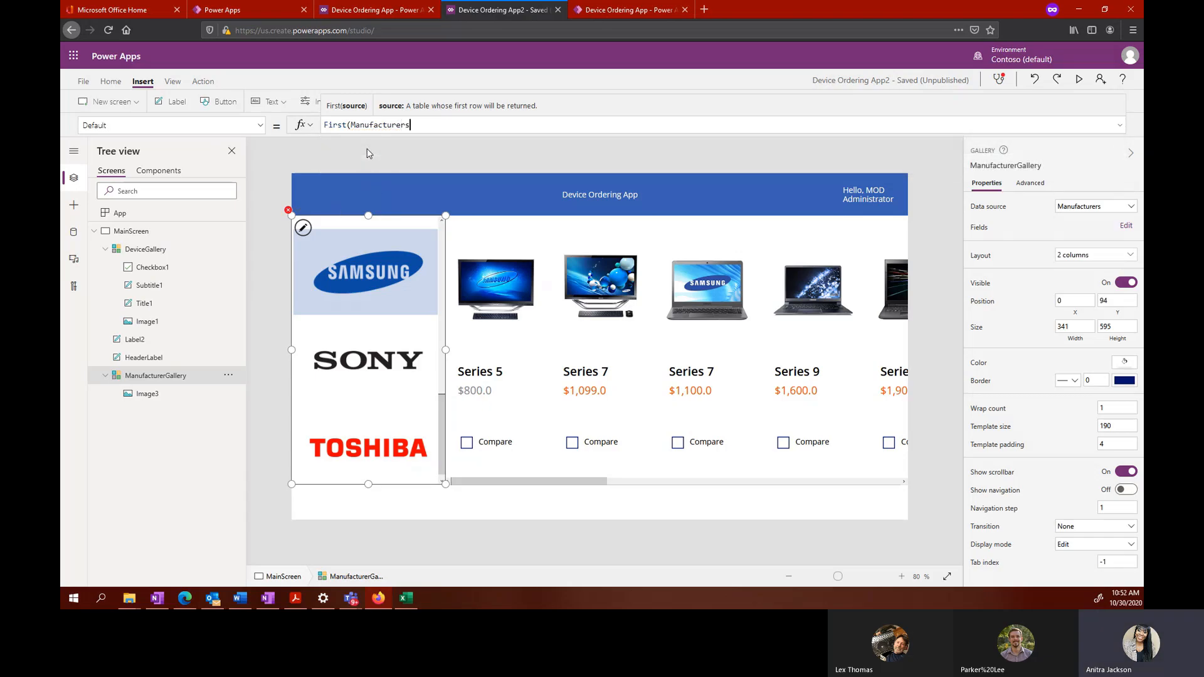
pyautogui.write(')')
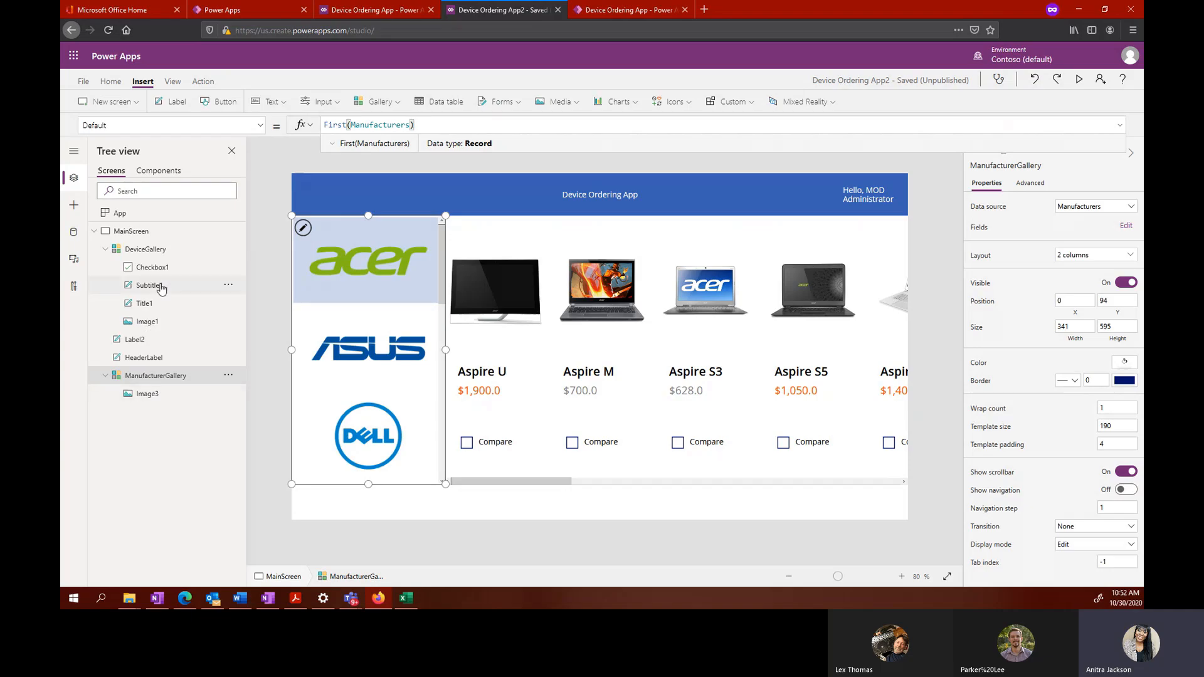
# Step: Add a blank screen to the app and rename it CompareScreen
pyautogui.click(131, 232)
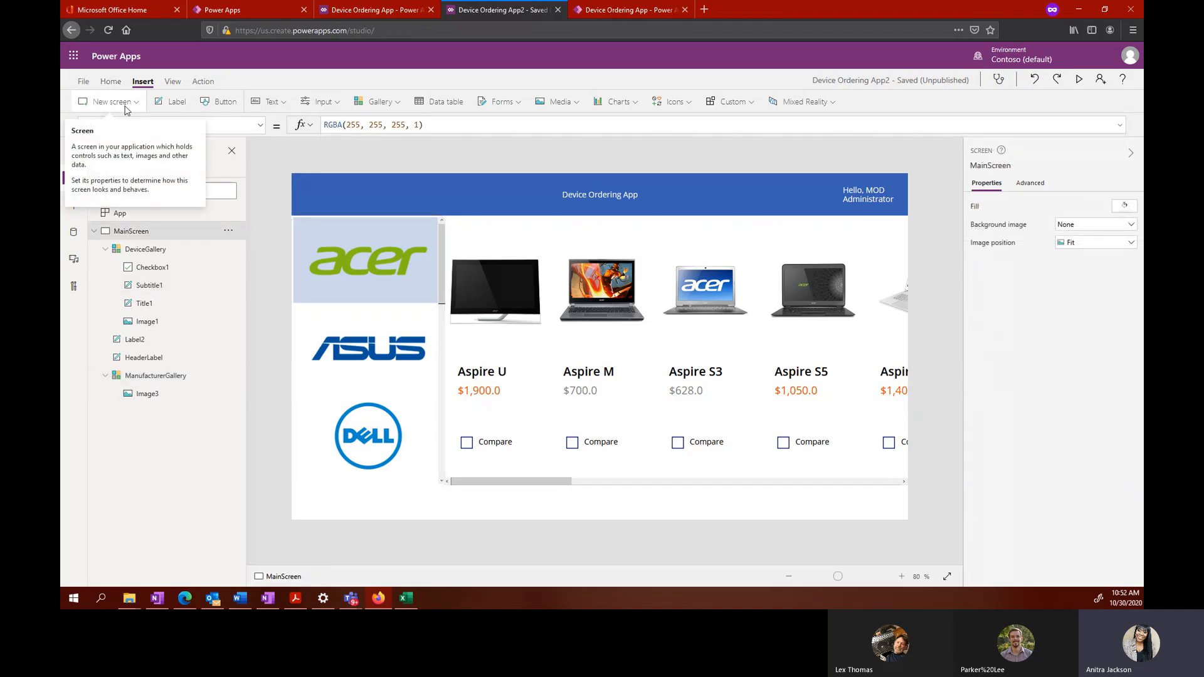
pyautogui.click(125, 106)
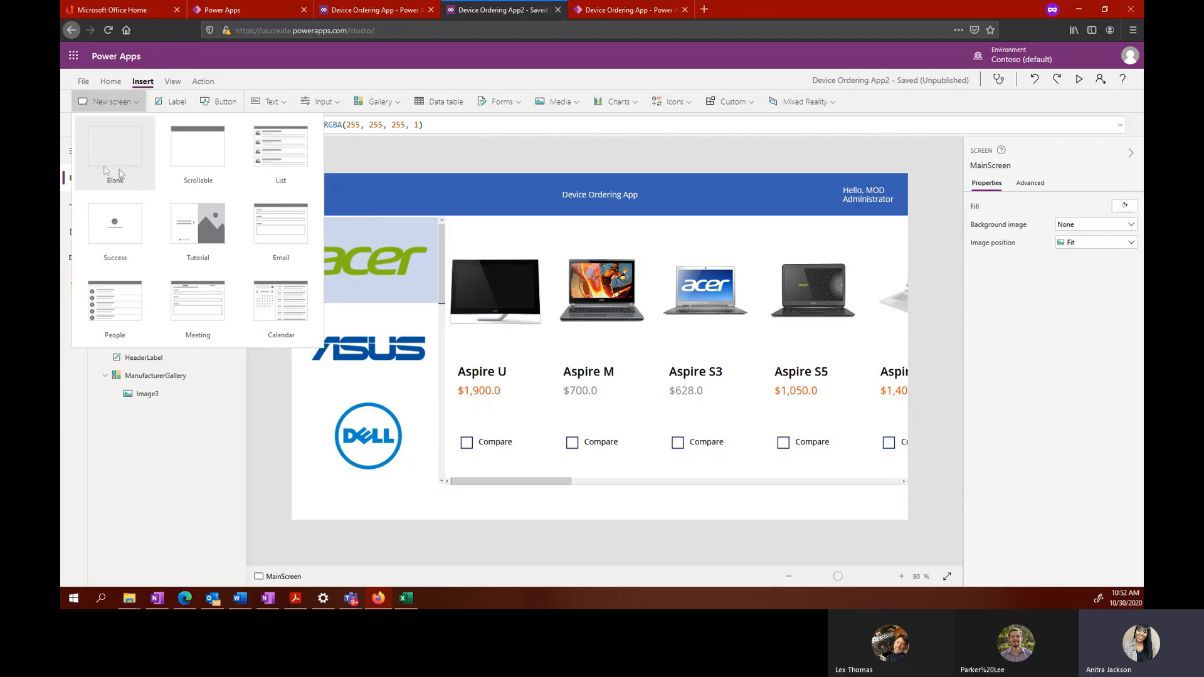
pyautogui.click(121, 175)
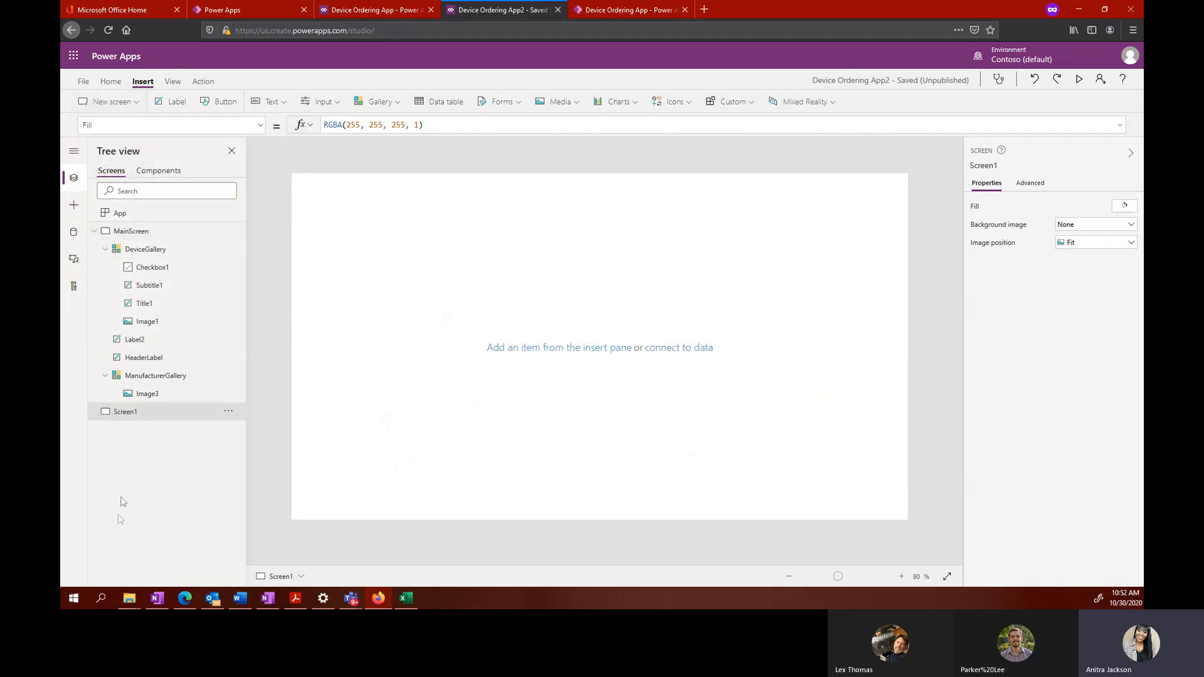
pyautogui.click(229, 412)
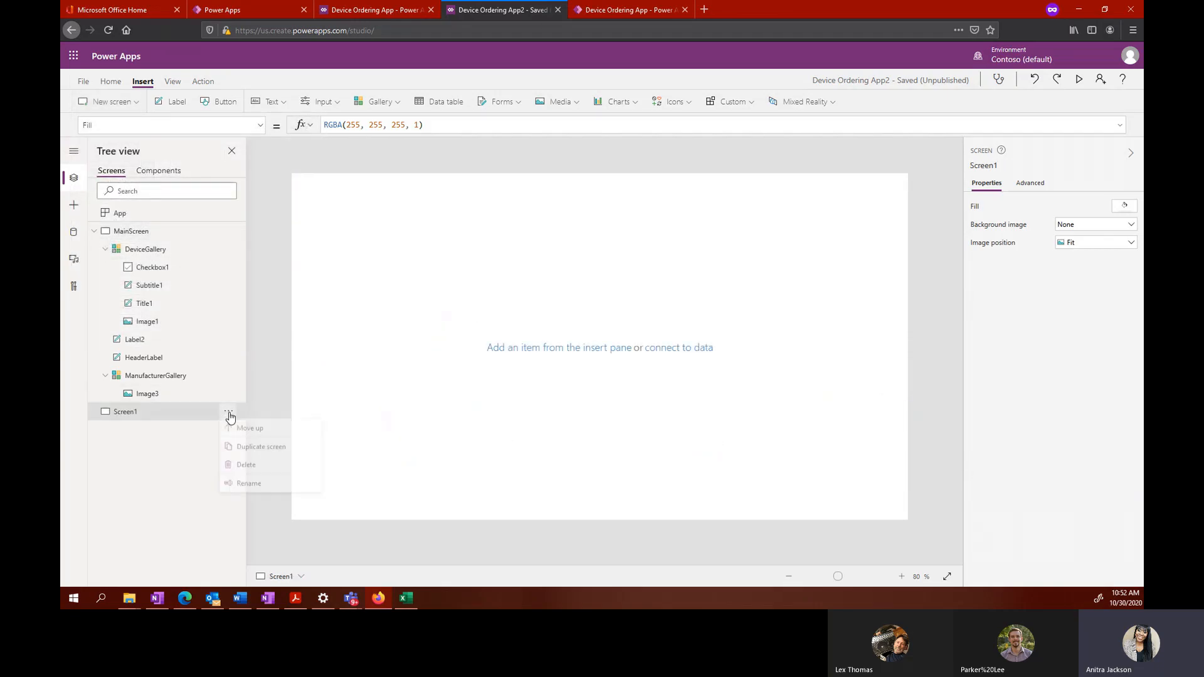
pyautogui.click(259, 486)
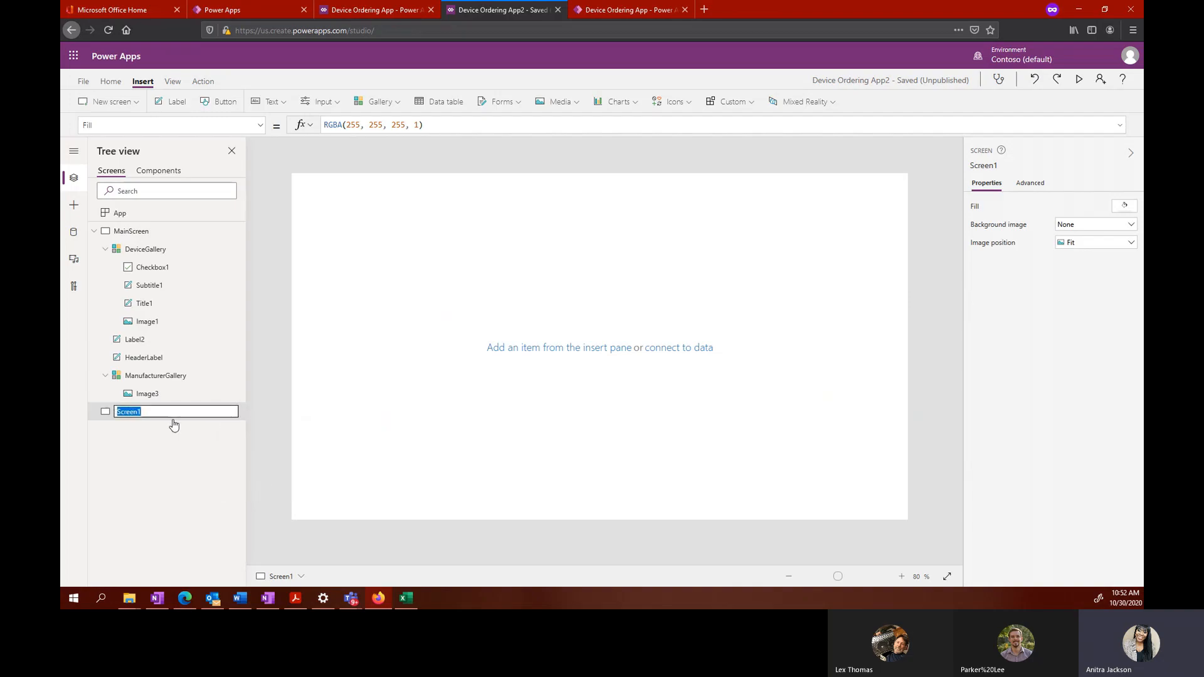
pyautogui.write('CompareScreen')
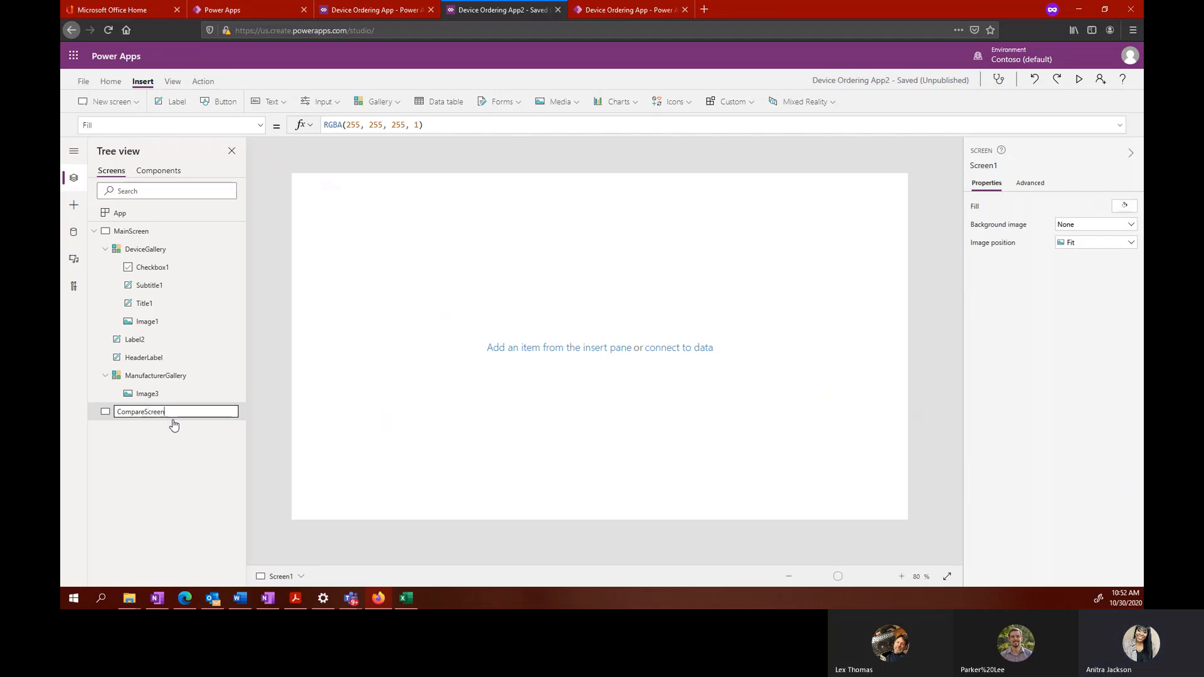
pyautogui.press('Return')
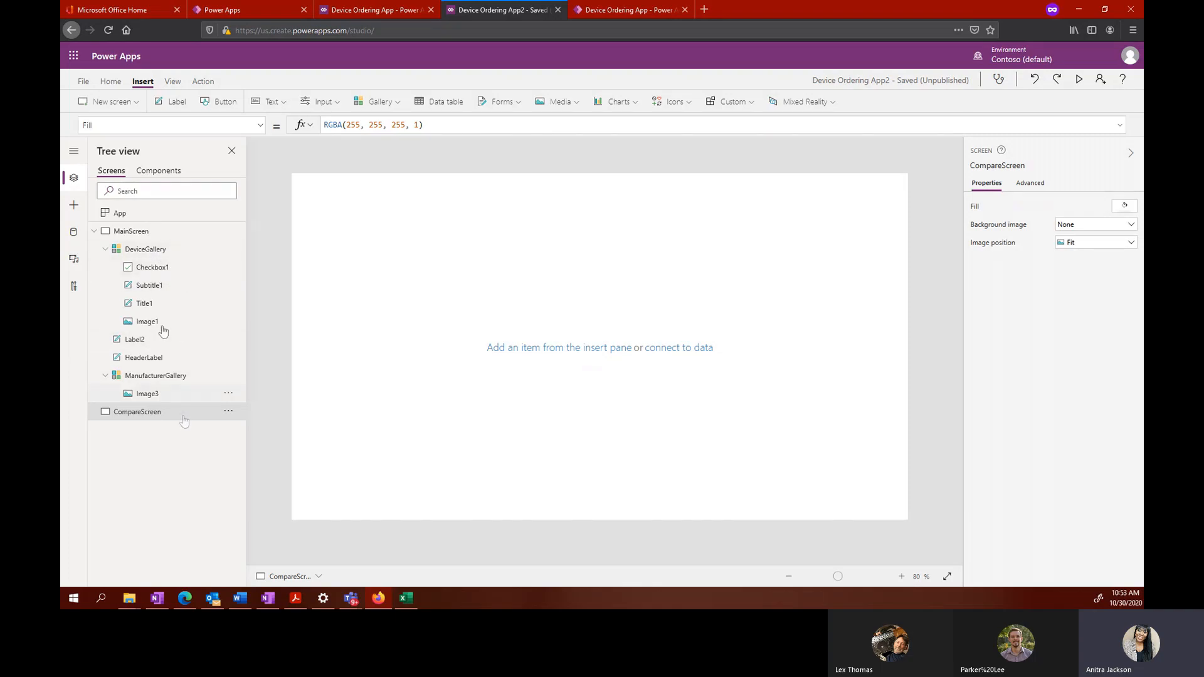
# Step: Insert a button on MainScreen and place it in the canvas's lower-right corner at about X 1206, Y 712
pyautogui.click(158, 233)
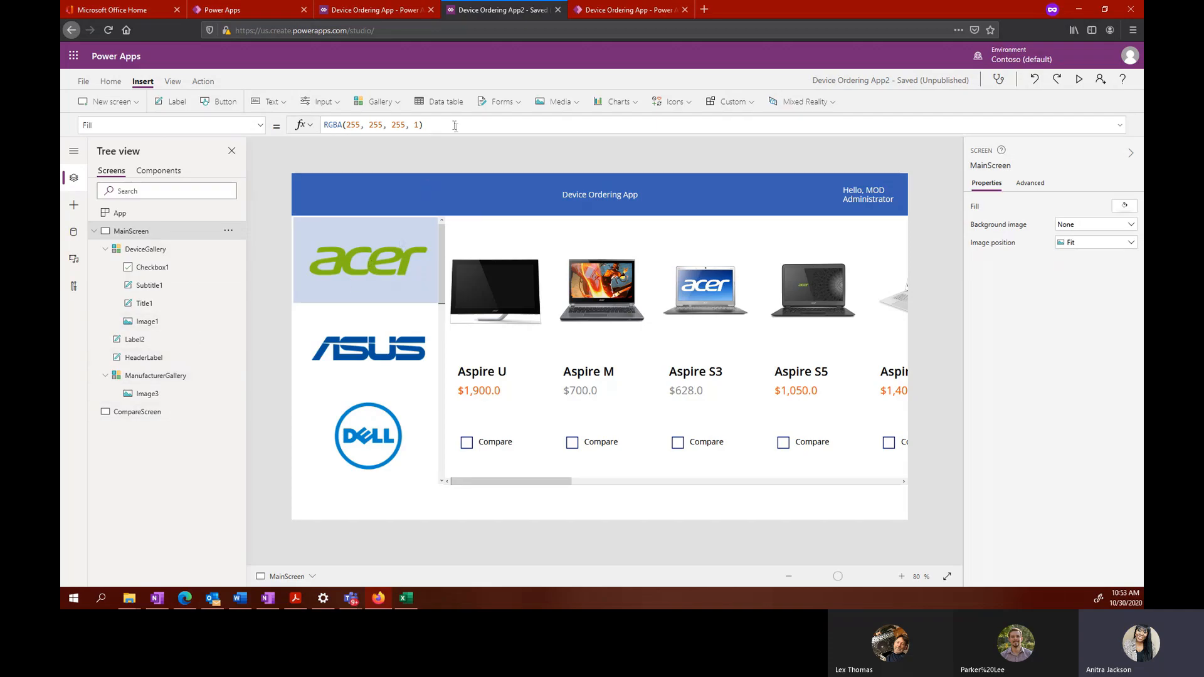
pyautogui.click(224, 106)
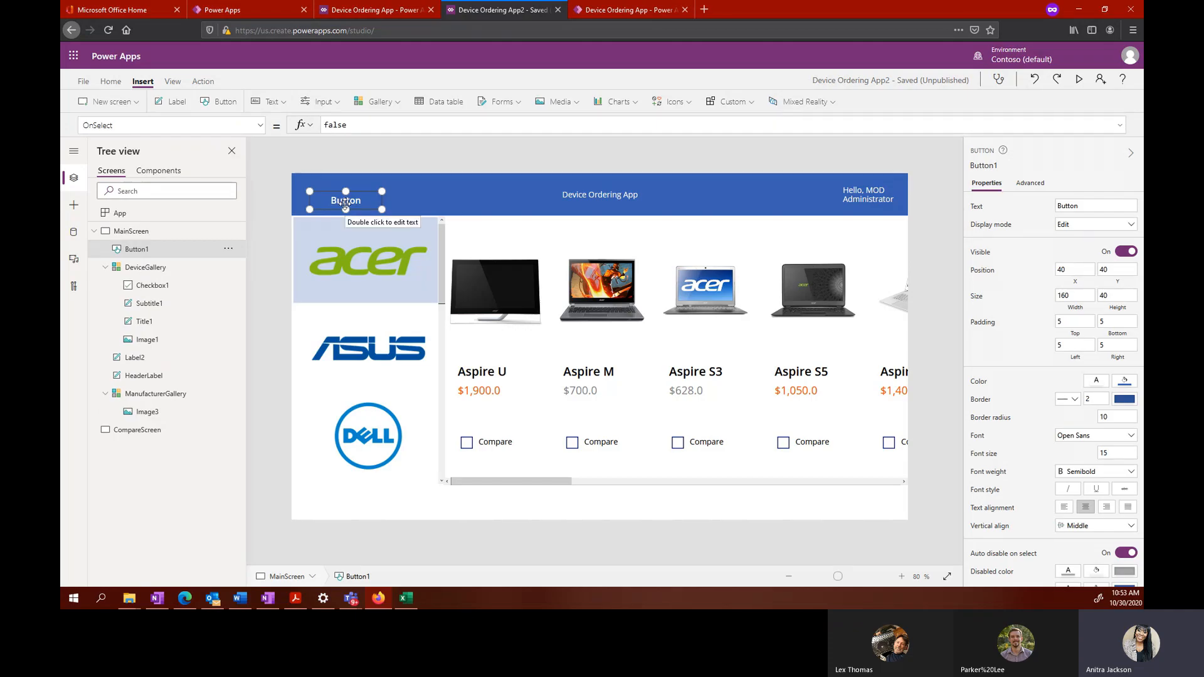
pyautogui.moveTo(345, 202); pyautogui.dragTo(877, 504)
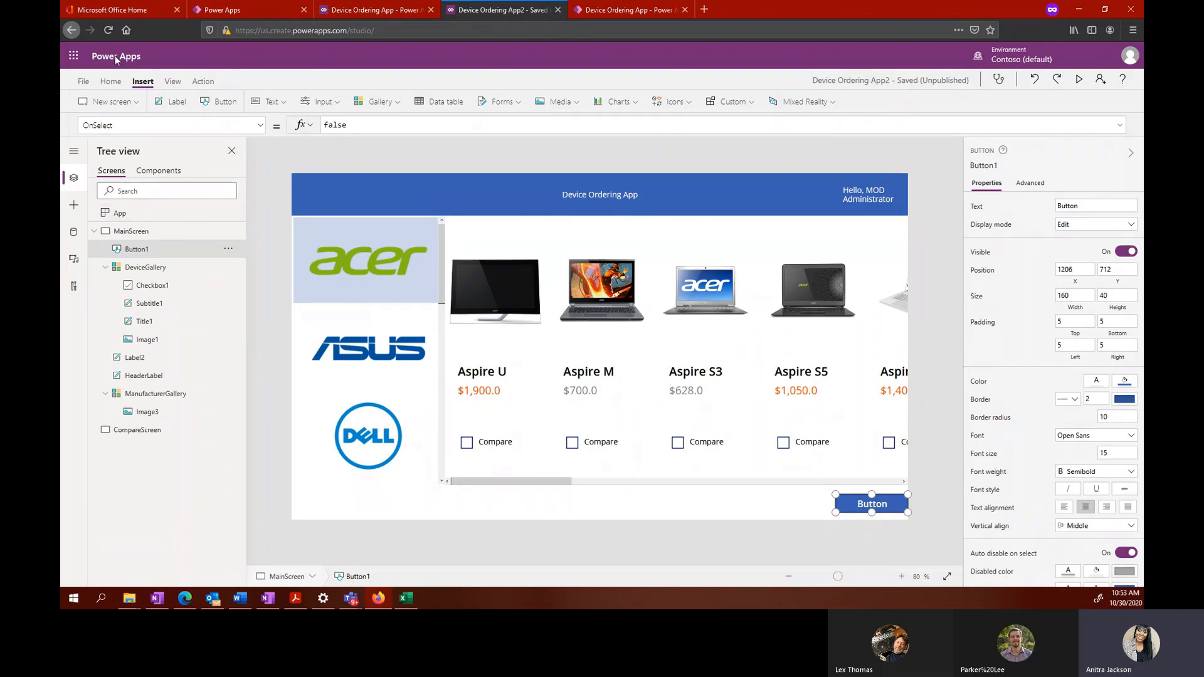
# Step: Set the Text property of the new MainScreen button to "Compare"
pyautogui.click(256, 128)
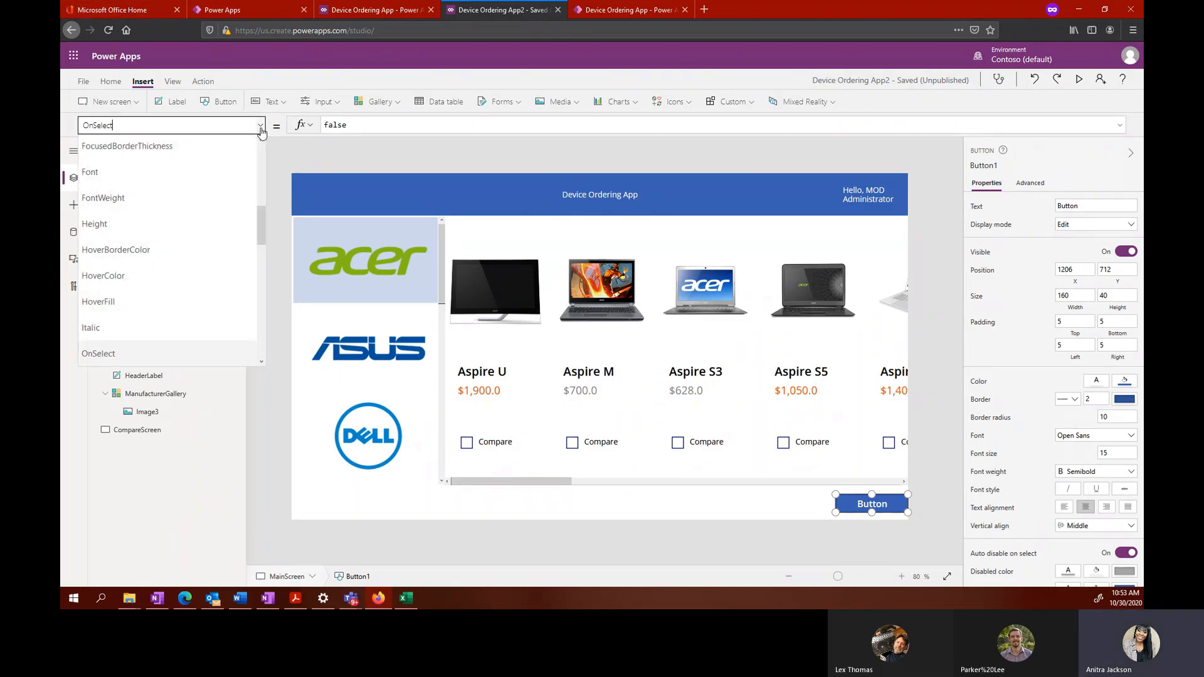
pyautogui.scroll(-5, 150, 266)
pyautogui.scroll(2, 122, 212)
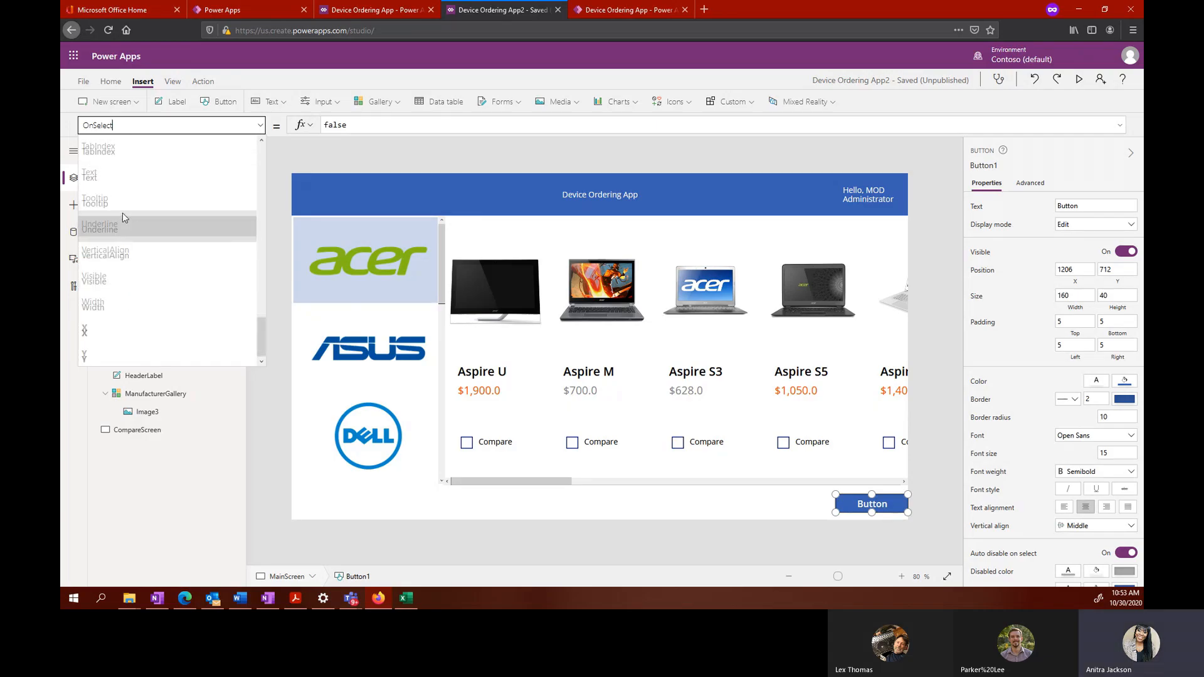
pyautogui.click(110, 196)
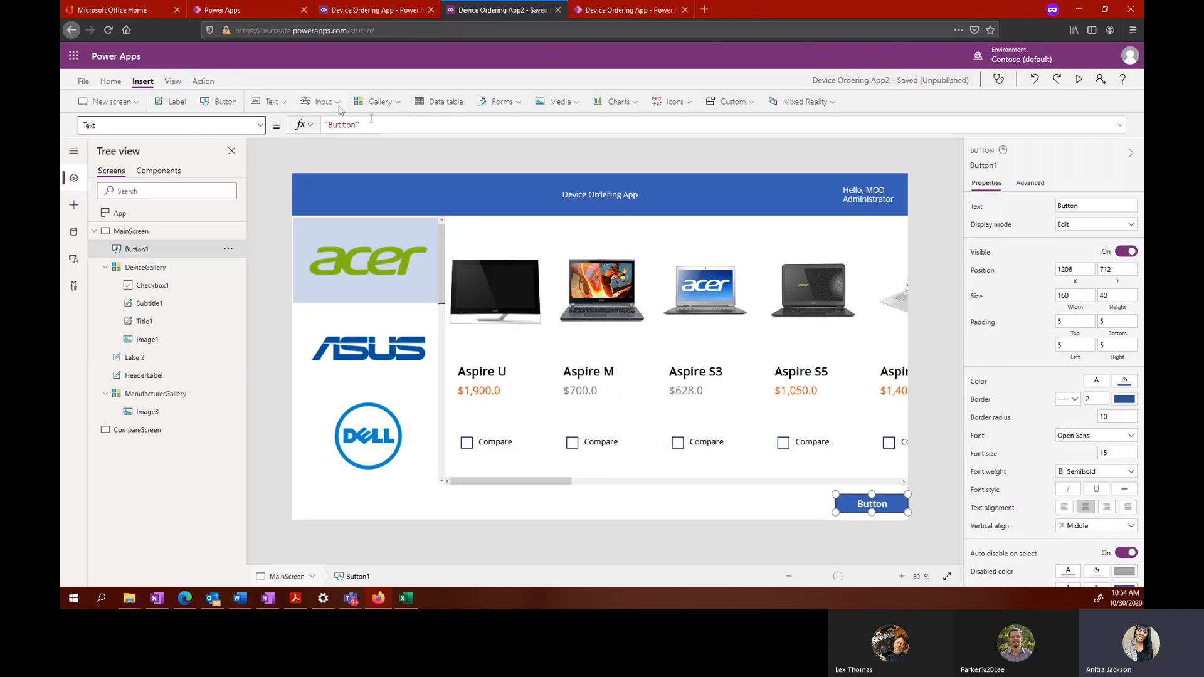
pyautogui.click(355, 126)
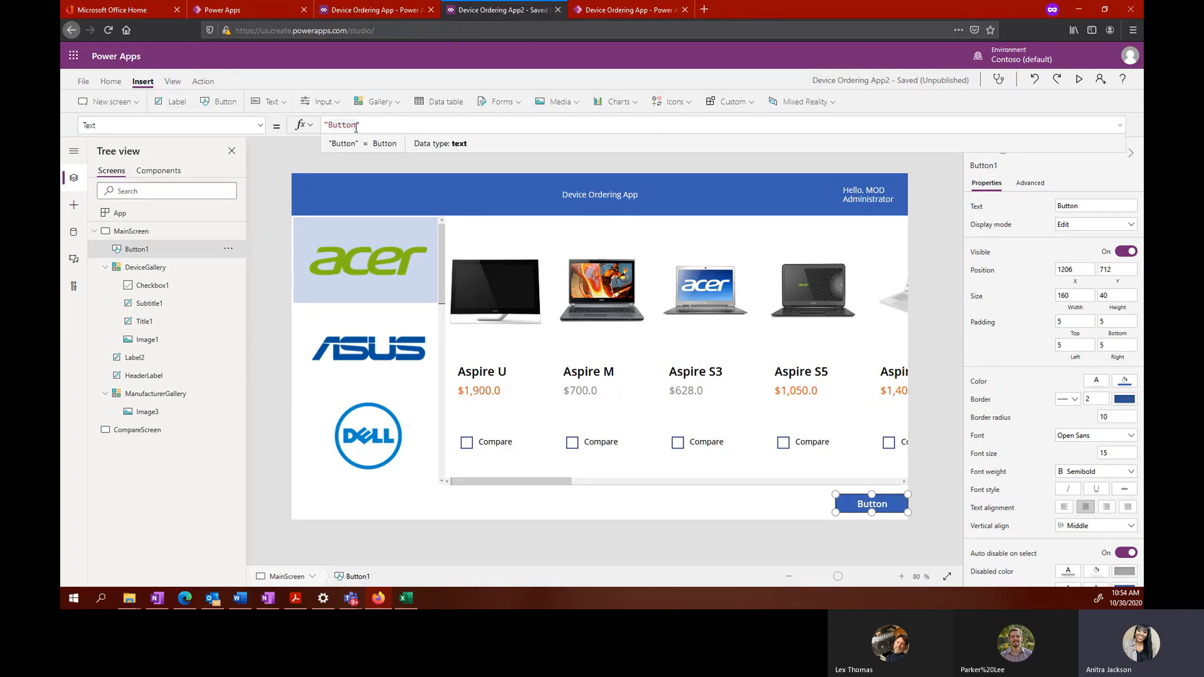
pyautogui.press('BackSpace')
pyautogui.press('BackSpace')
pyautogui.press('BackSpace')
pyautogui.press('BackSpace')
pyautogui.press('BackSpace')
pyautogui.press('BackSpace')
pyautogui.write('Compare')
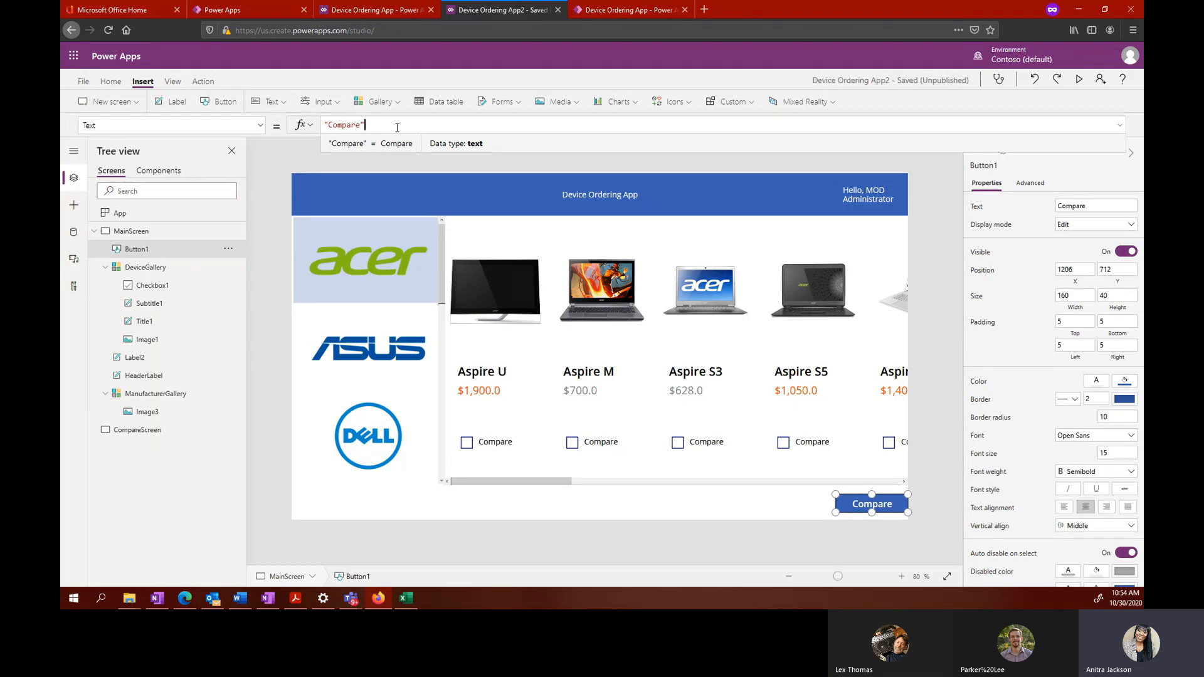
# Step: Extend the button's Text formula to "Compare" & CountRows(CompareList) & "item(s)"
pyautogui.write('&')
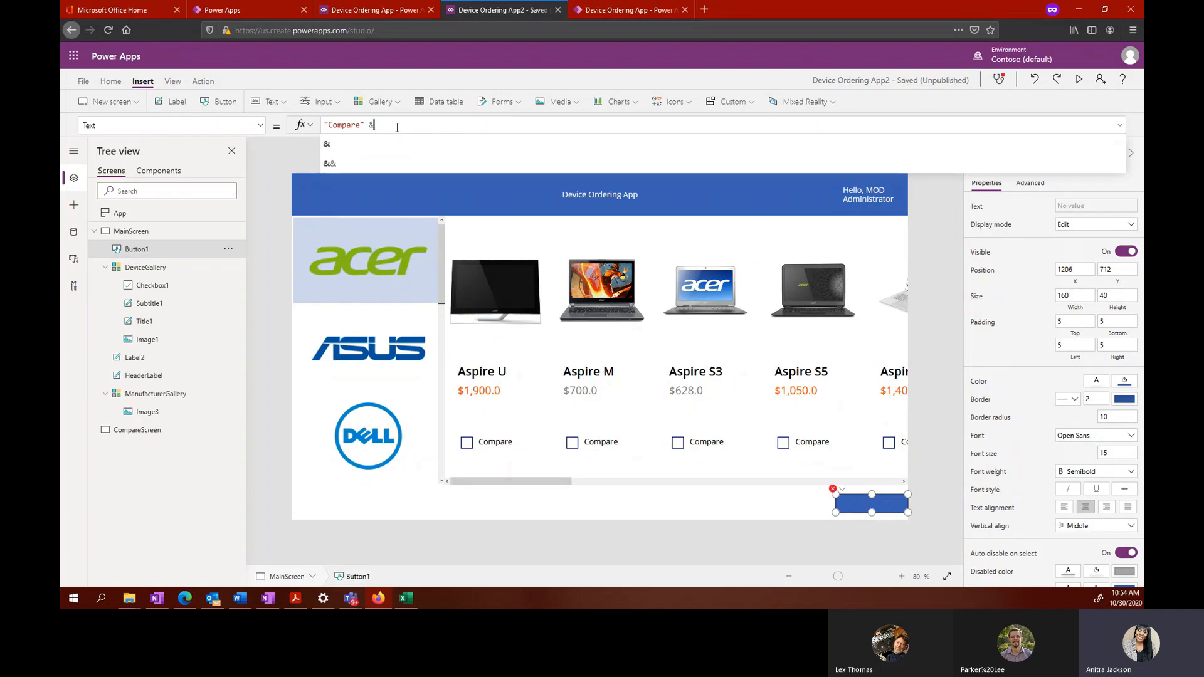
pyautogui.write('Count')
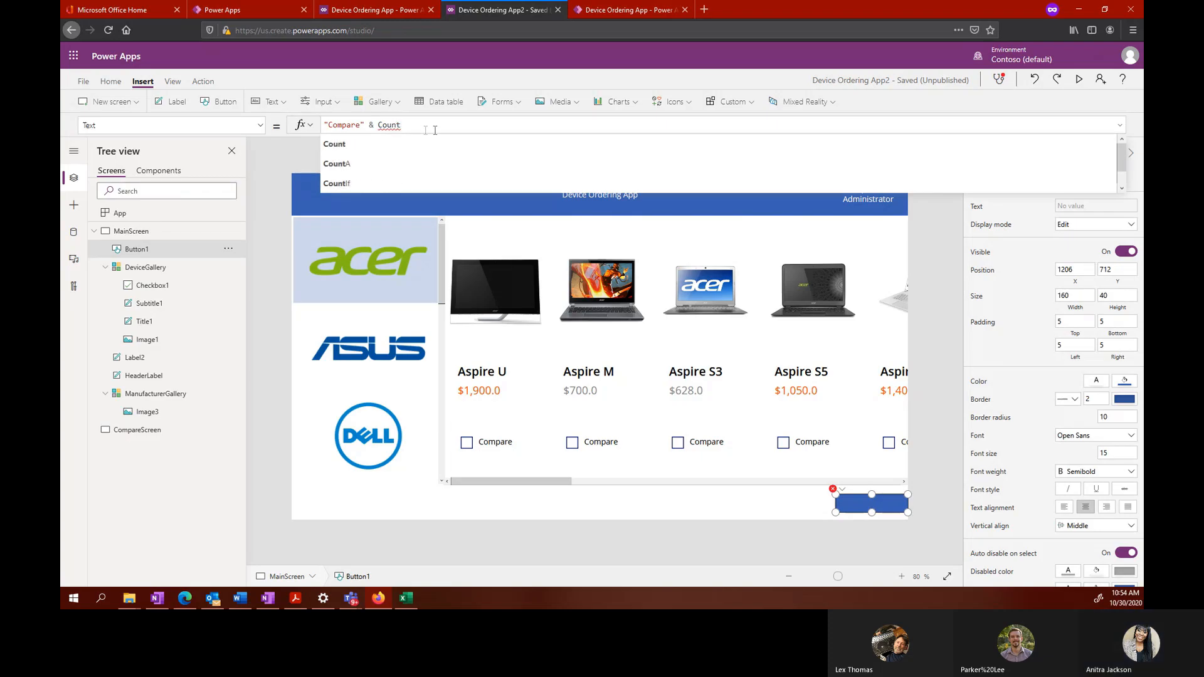
pyautogui.write('Rows(')
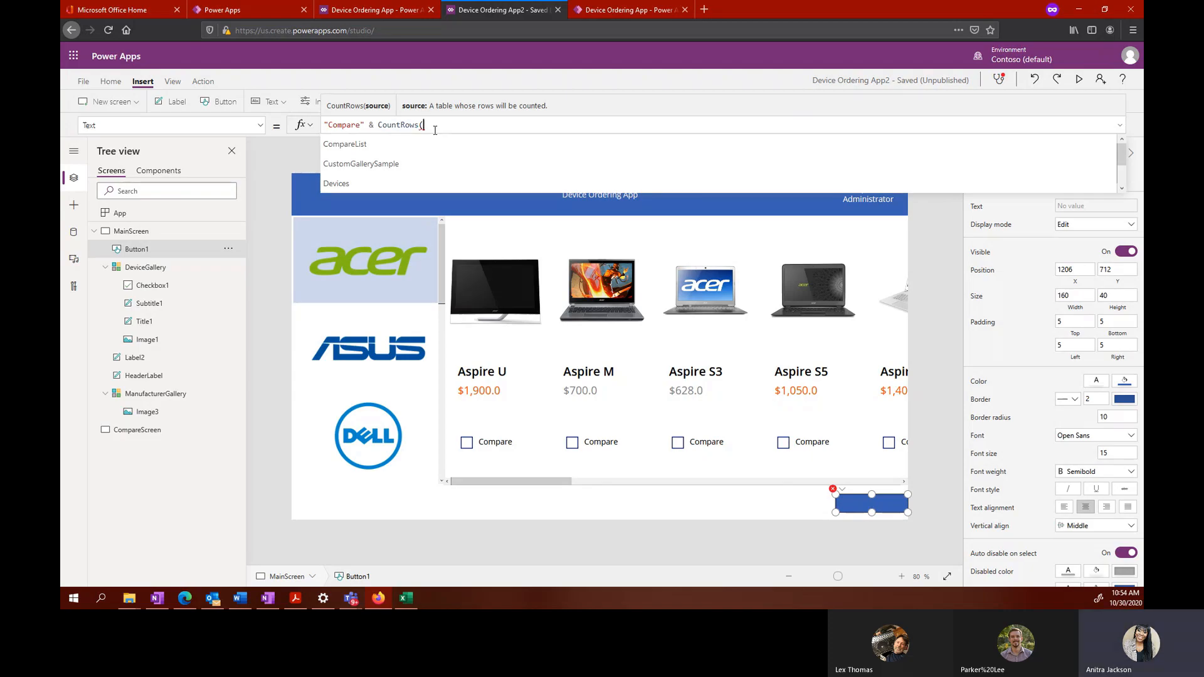
pyautogui.click(401, 148)
pyautogui.write(') & "it')
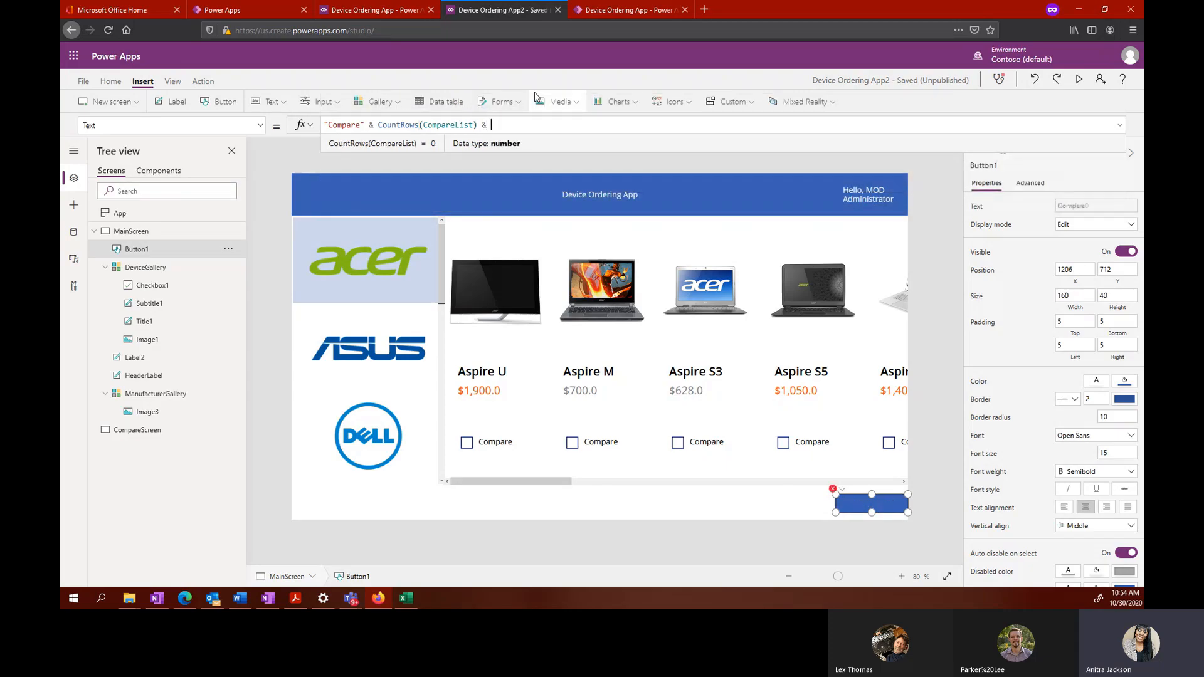
pyautogui.write('e')
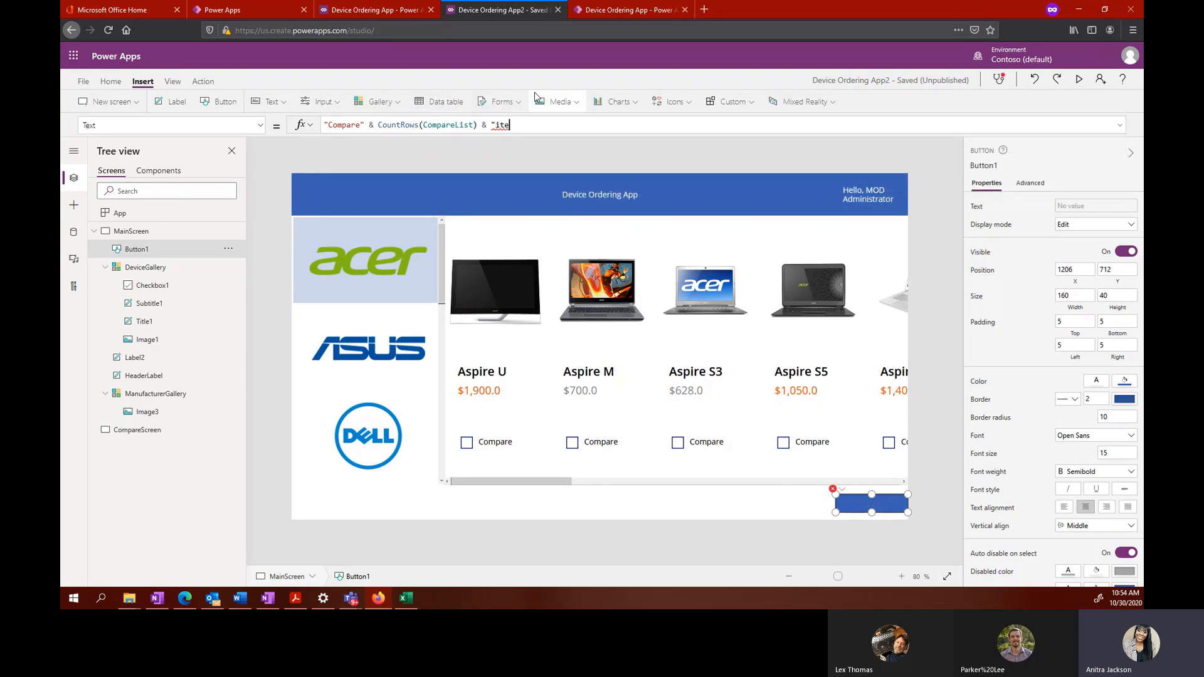
pyautogui.write('m(s)"')
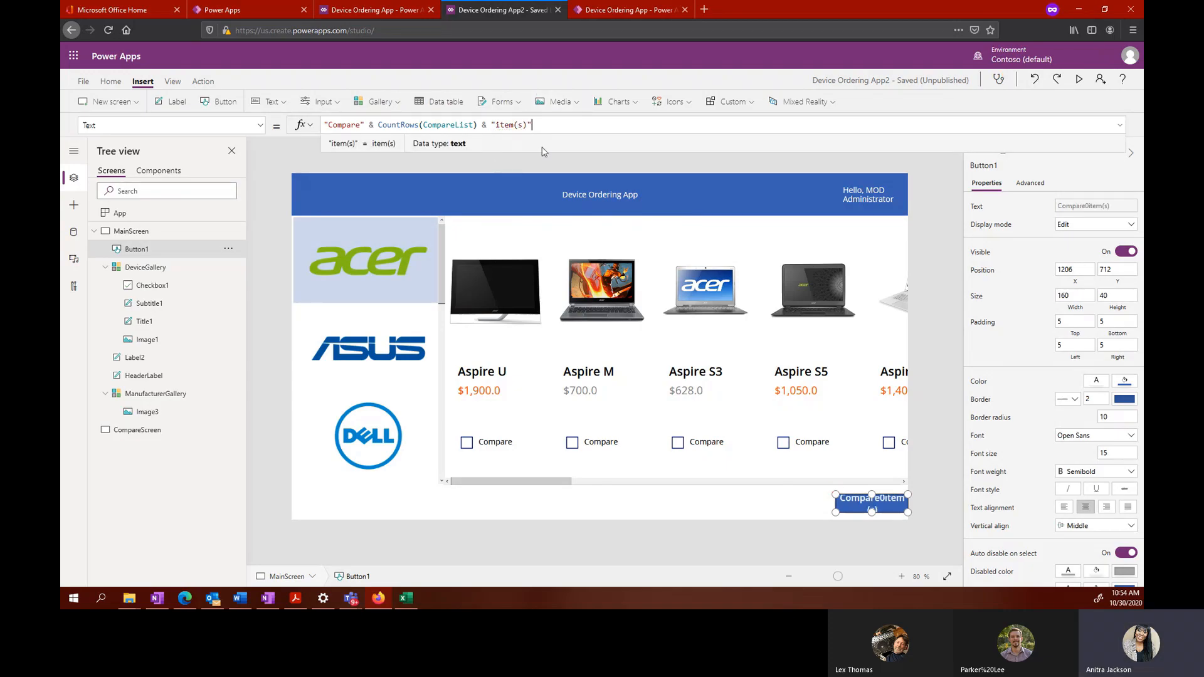
pyautogui.press('Return')
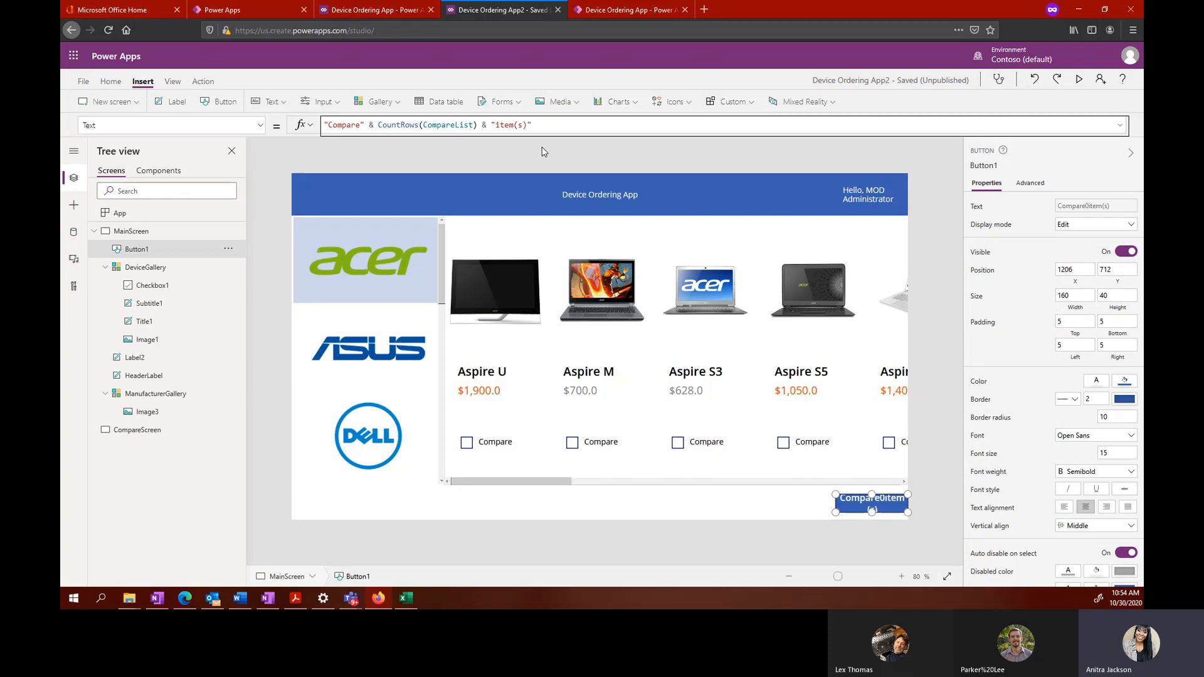
# Step: Resize the button to about 232 by 35 and add spaces after Compare and before item(s) in its Text formula
pyautogui.moveTo(835, 494); pyautogui.dragTo(801, 495)
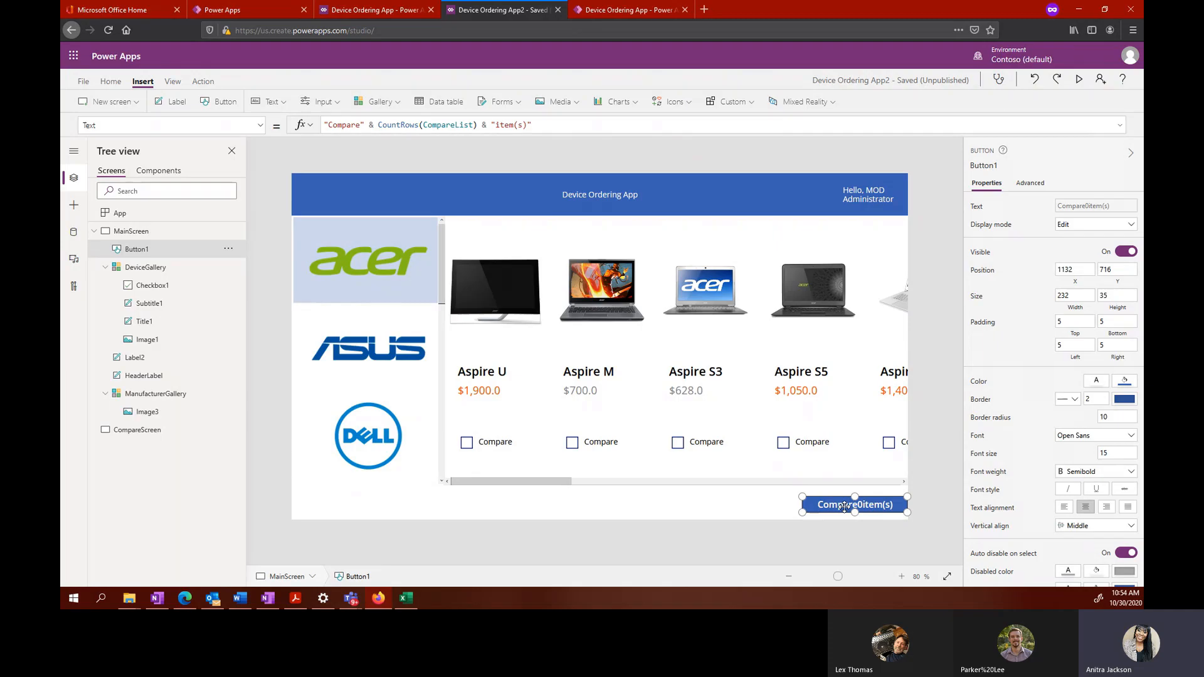
pyautogui.click(495, 125)
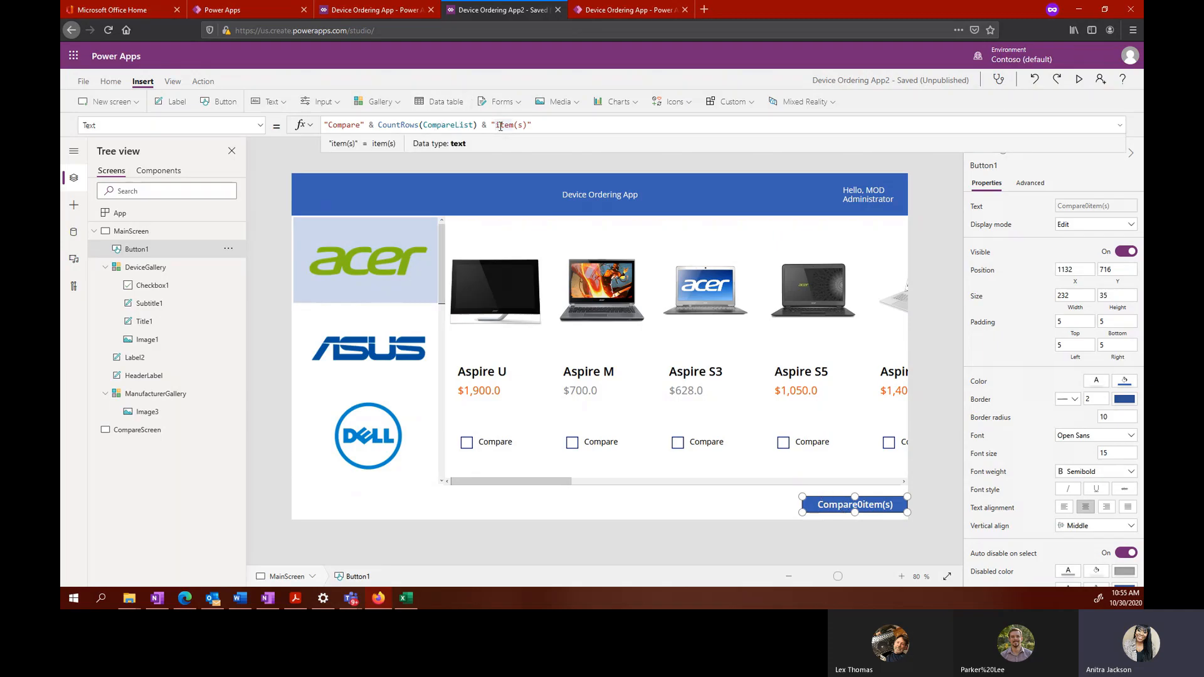
pyautogui.click(356, 125)
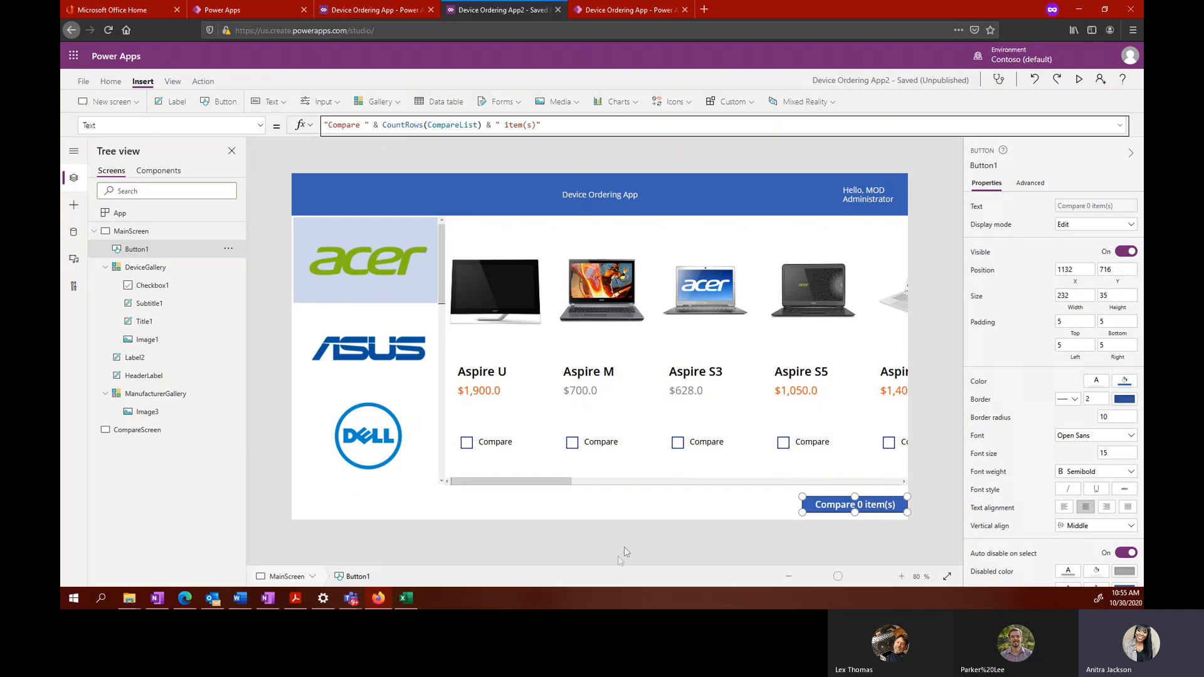
pyautogui.click(760, 515)
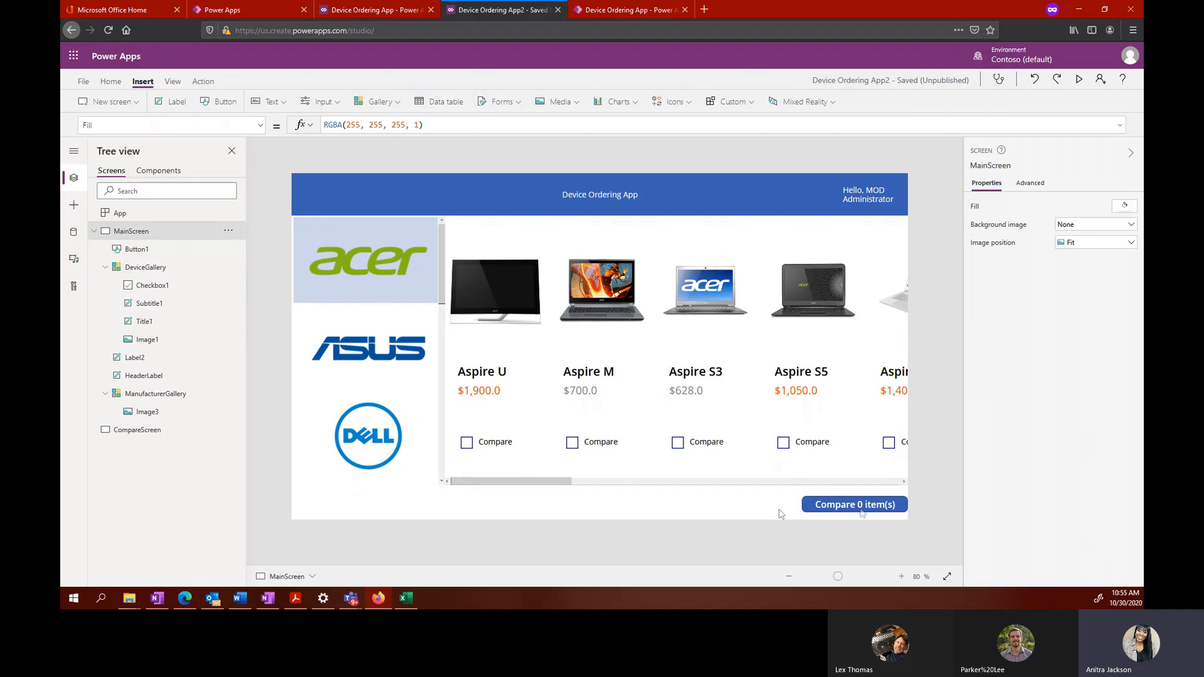
# Step: Replace the compare button's DisplayMode formula with the opening condition If(CountRows(CompareList) > 0,
pyautogui.click(817, 509)
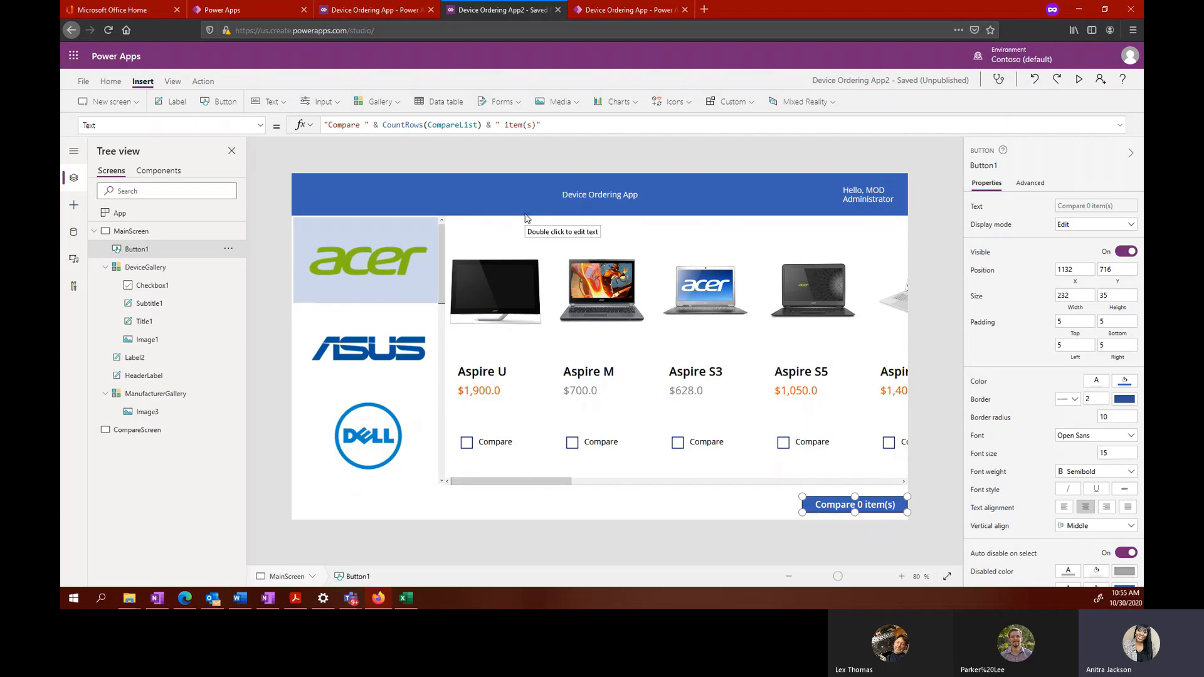
pyautogui.click(261, 126)
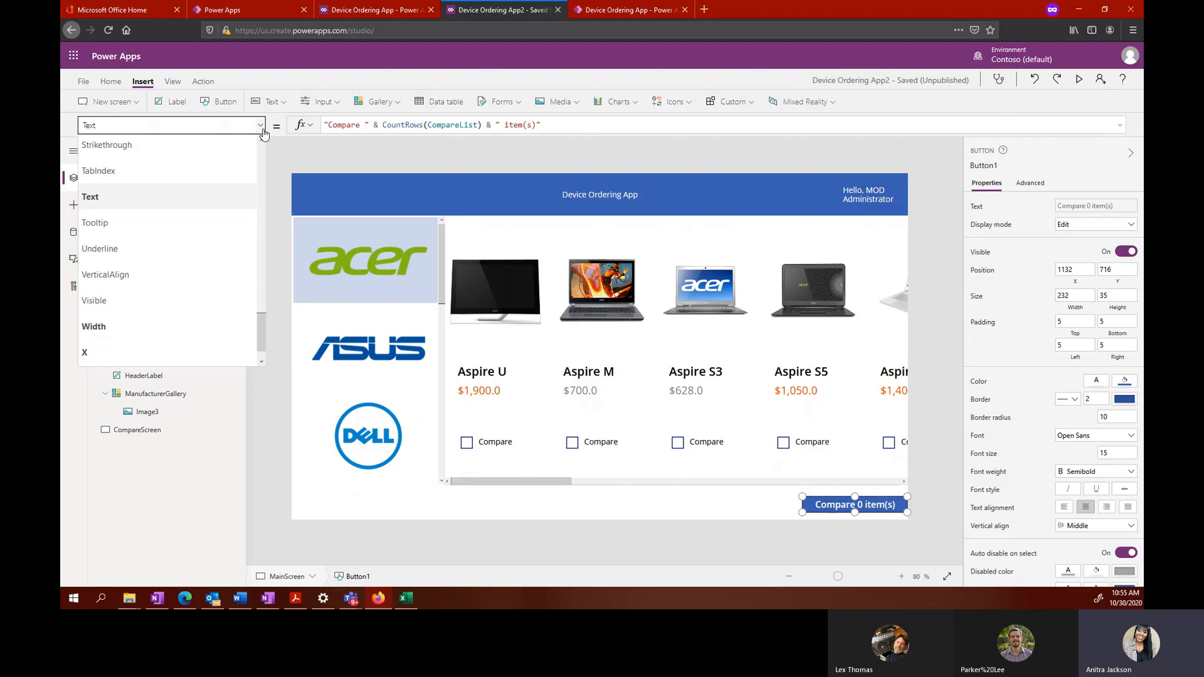
pyautogui.scroll(15, 224, 264)
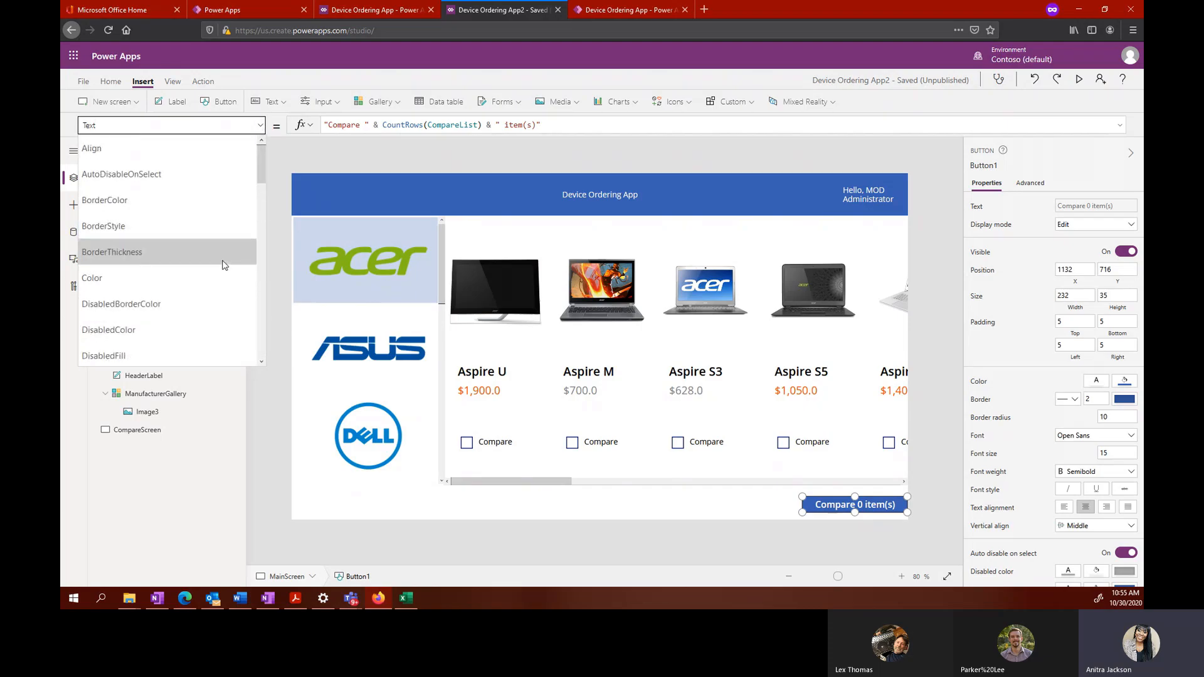
pyautogui.scroll(-2, 145, 302)
pyautogui.scroll(-1, 145, 302)
pyautogui.click(143, 252)
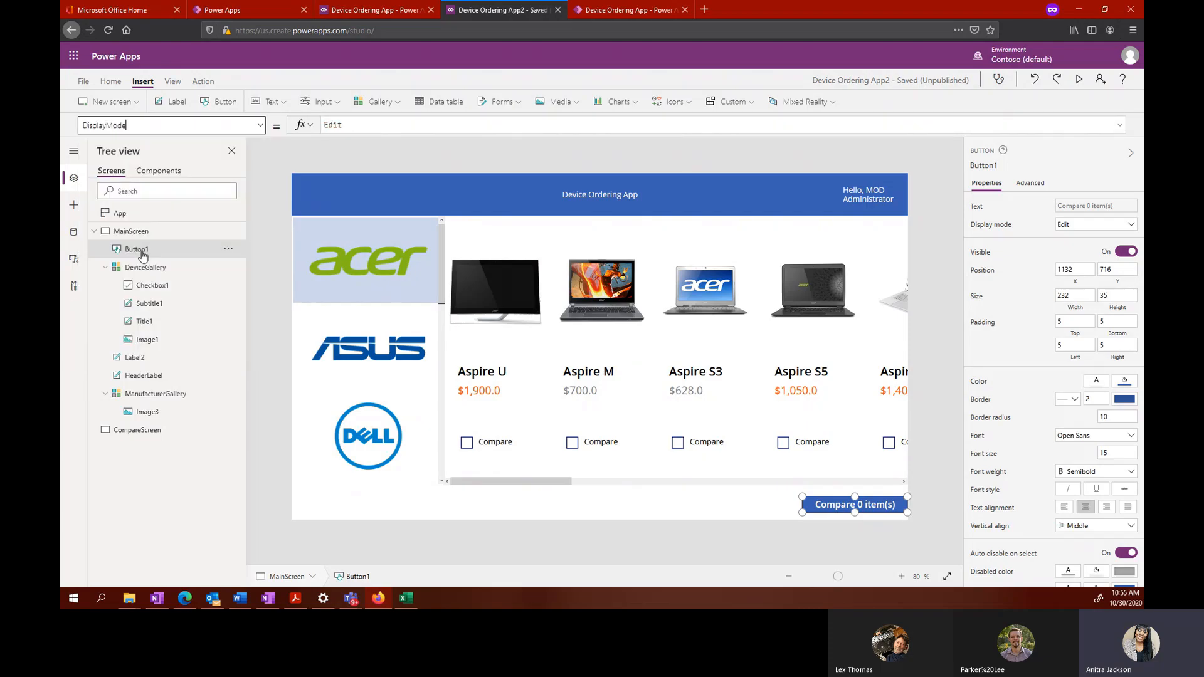
pyautogui.click(375, 124)
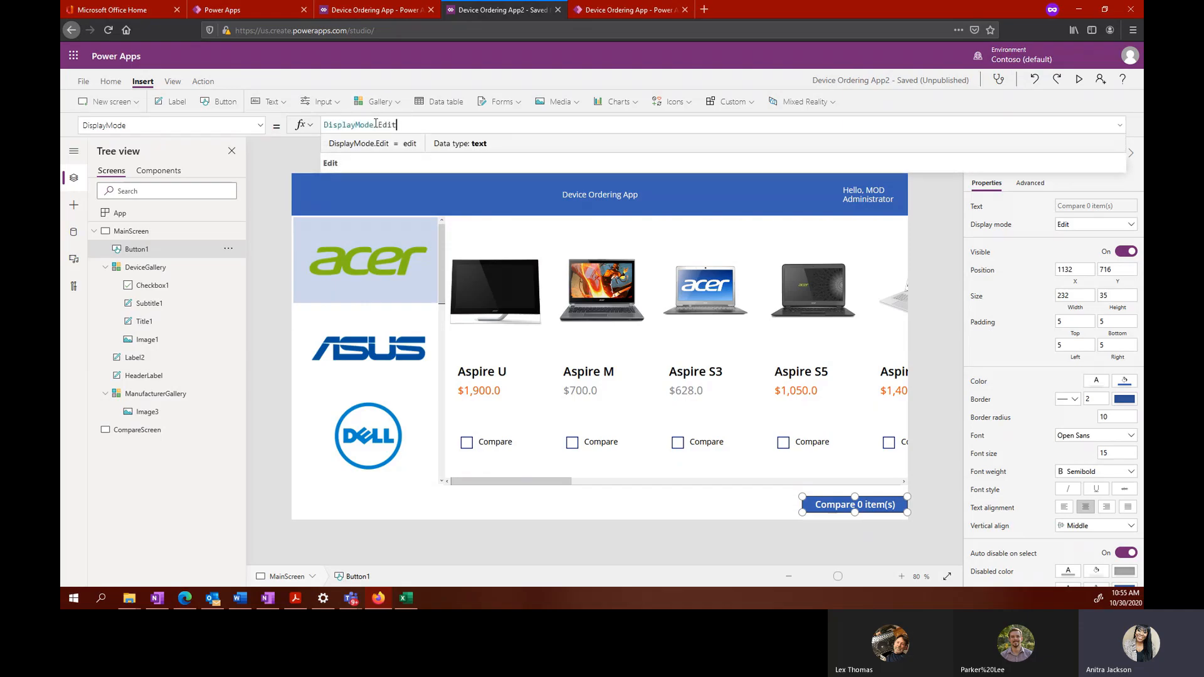
pyautogui.moveTo(412, 127); pyautogui.dragTo(304, 98)
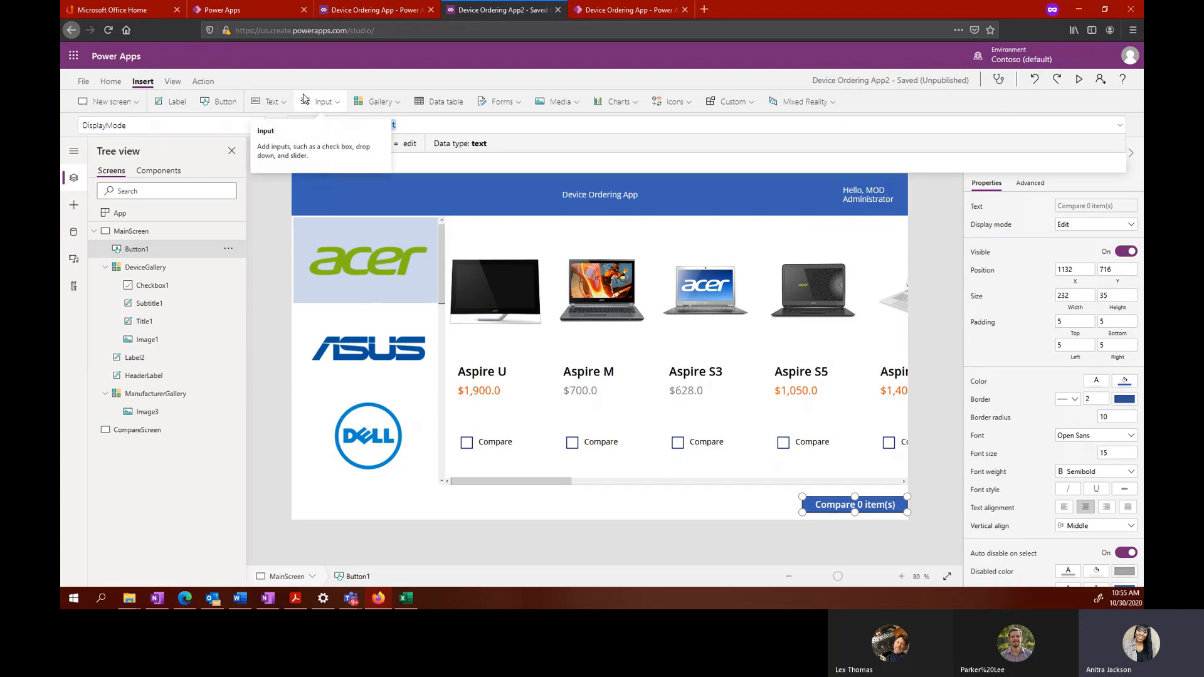
pyautogui.write('If')
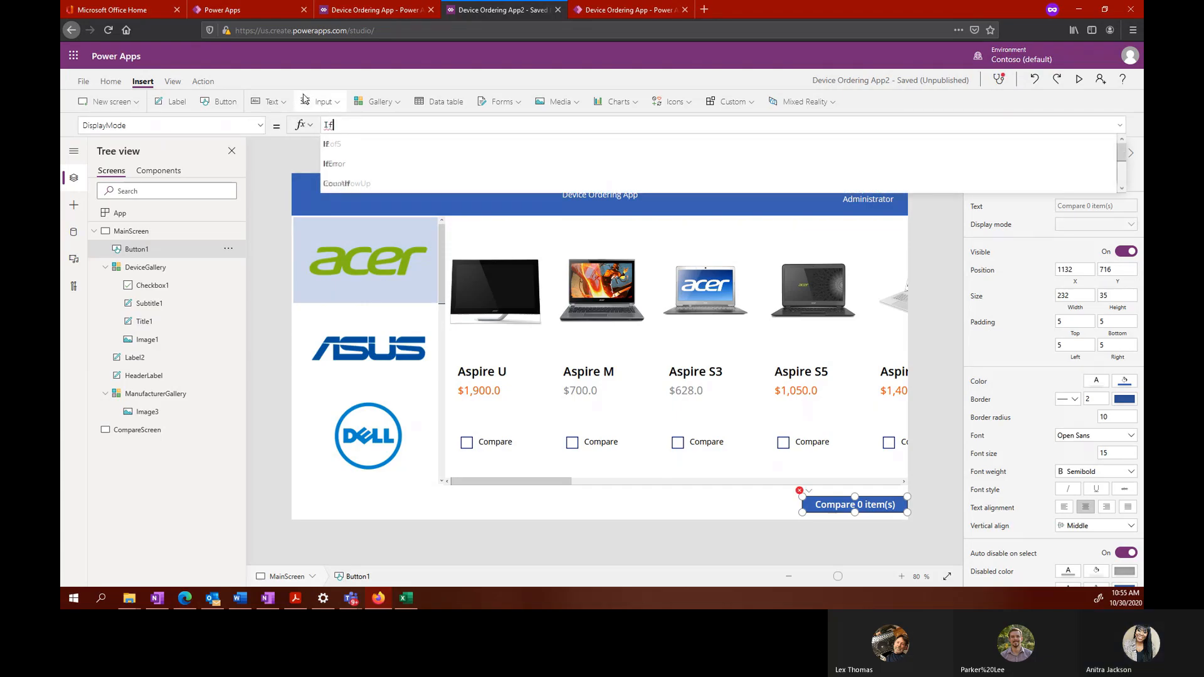
pyautogui.write('(Cou')
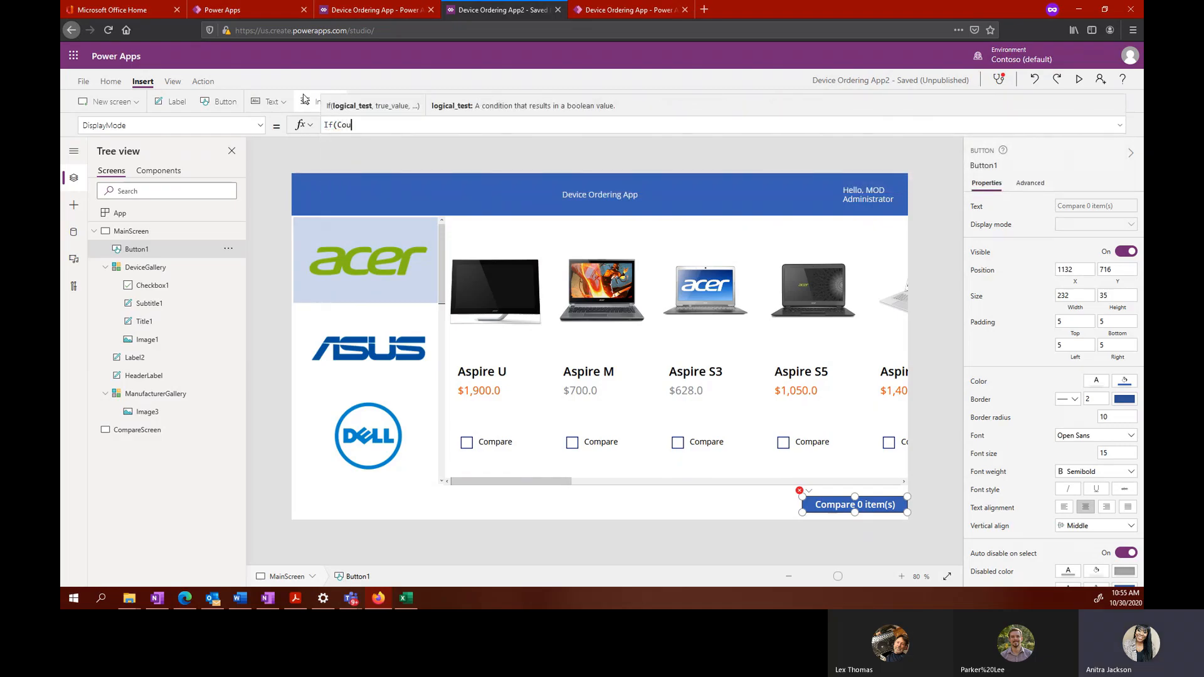
pyautogui.write('ntRows')
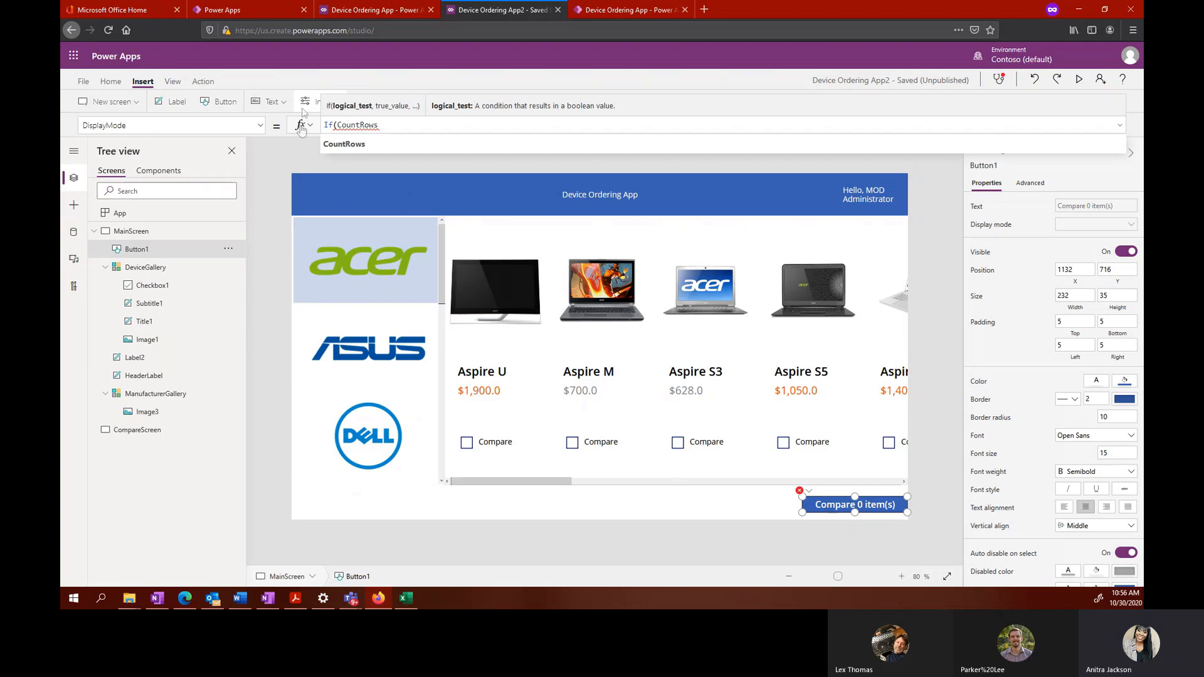
pyautogui.click(376, 145)
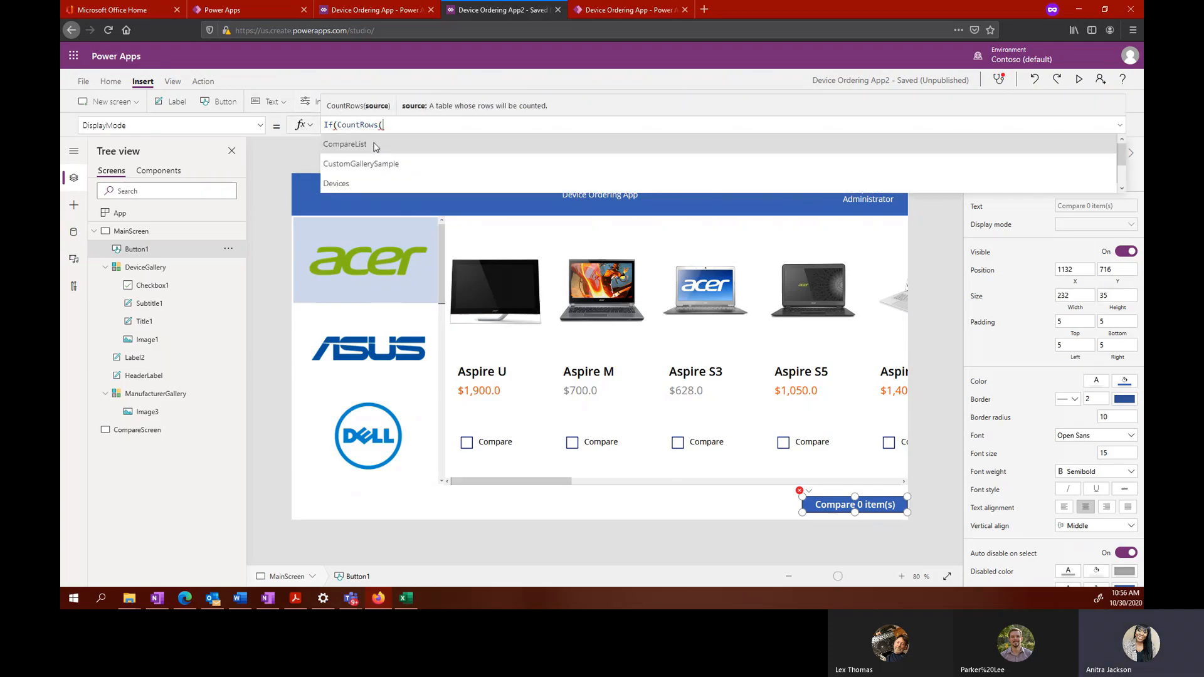
pyautogui.write('Comp')
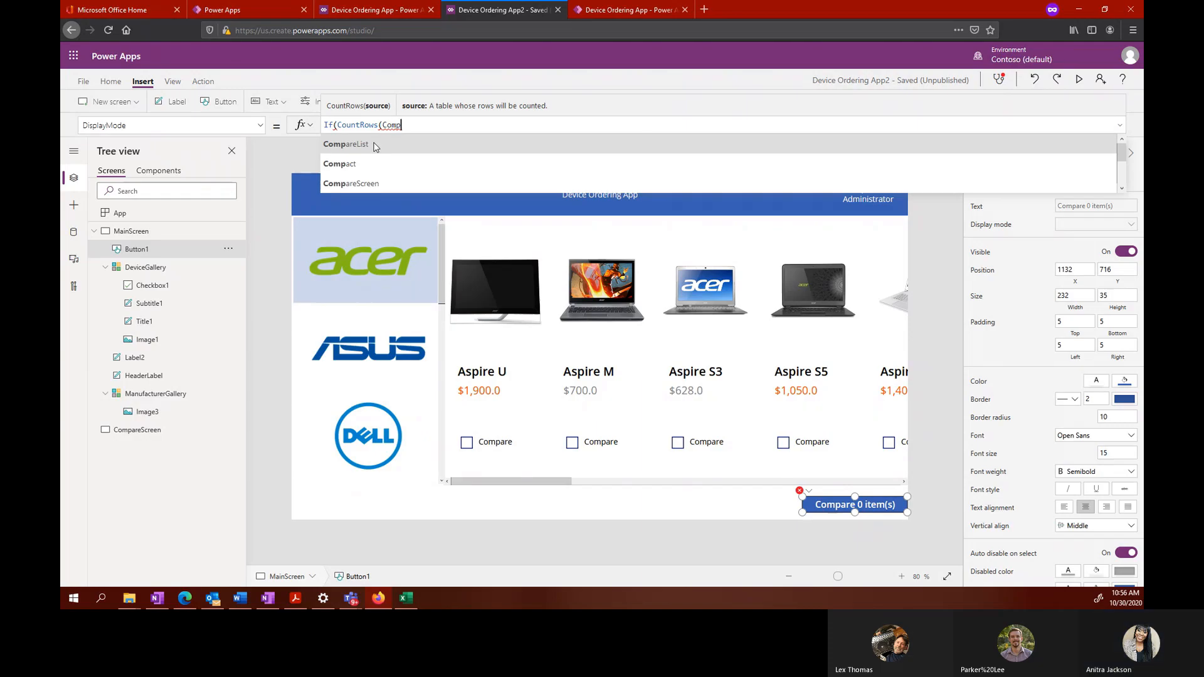
pyautogui.click(376, 144)
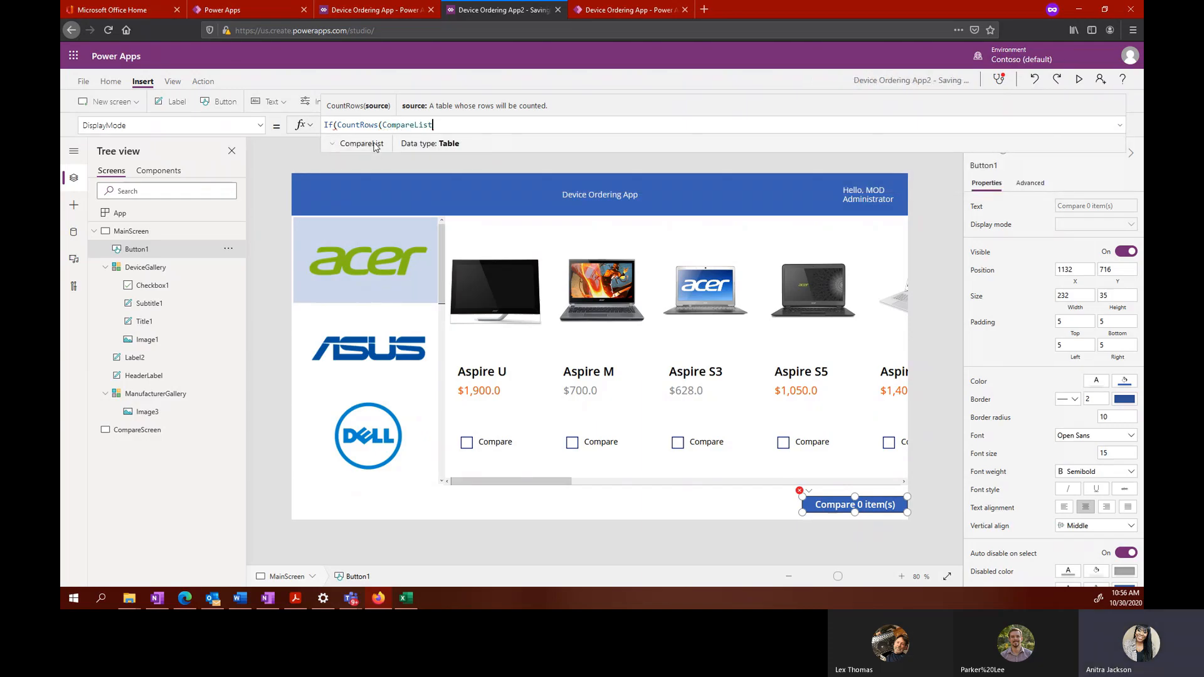
pyautogui.write(') > ')
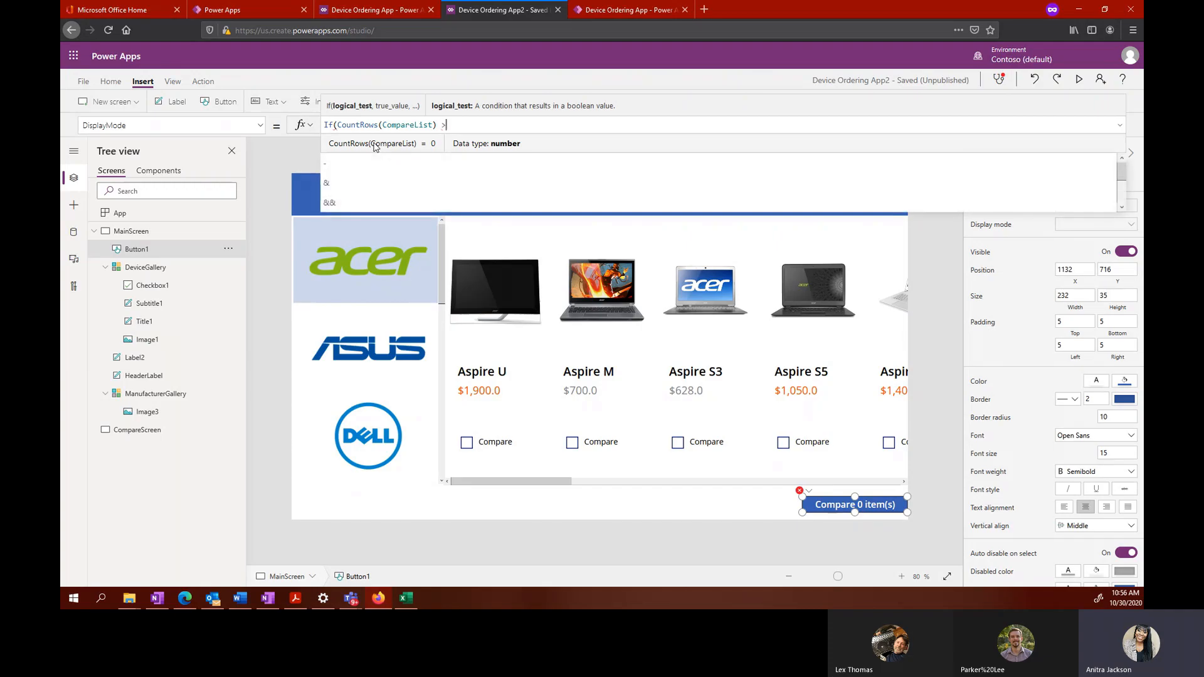
pyautogui.write('0.')
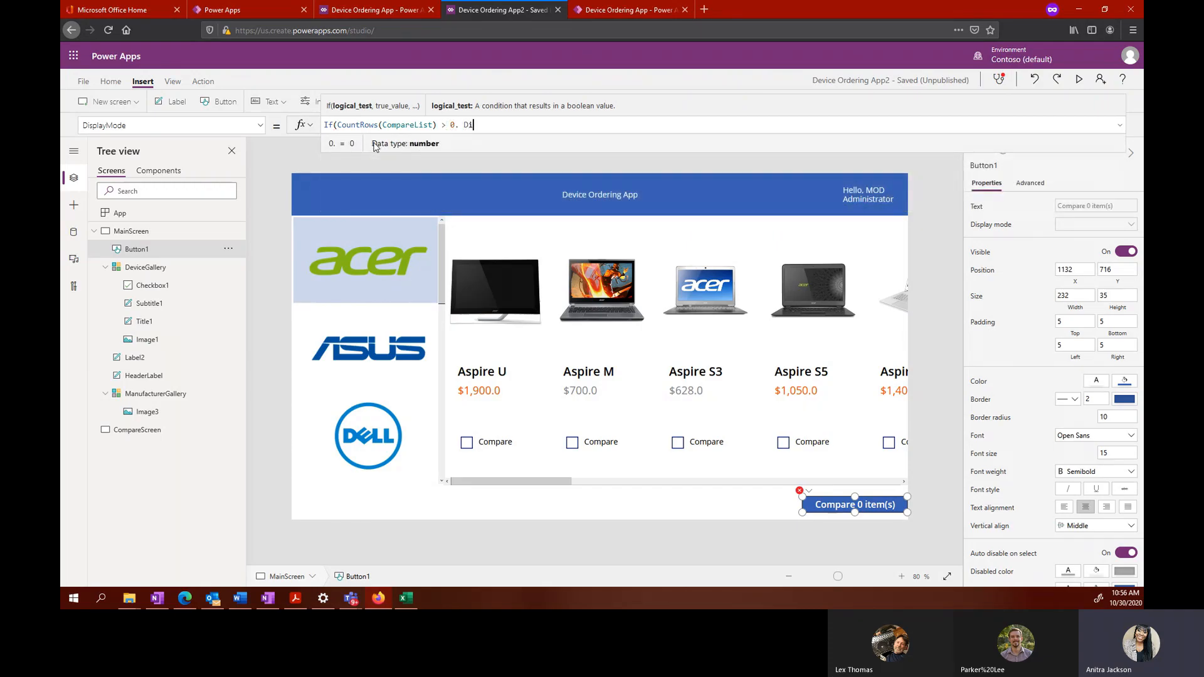
pyautogui.press('BackSpace')
pyautogui.write(', ')
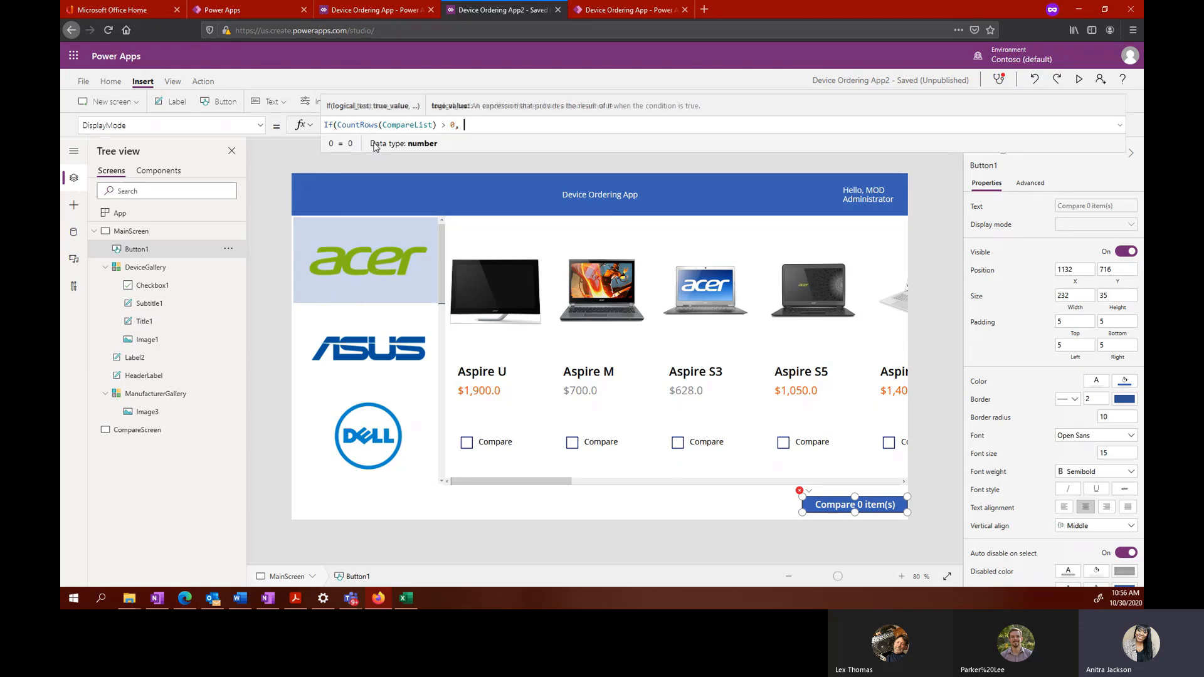
# Step: Add DisplayMode.Edit as the true result of the compare button's DisplayMode formula
pyautogui.write('Displau')
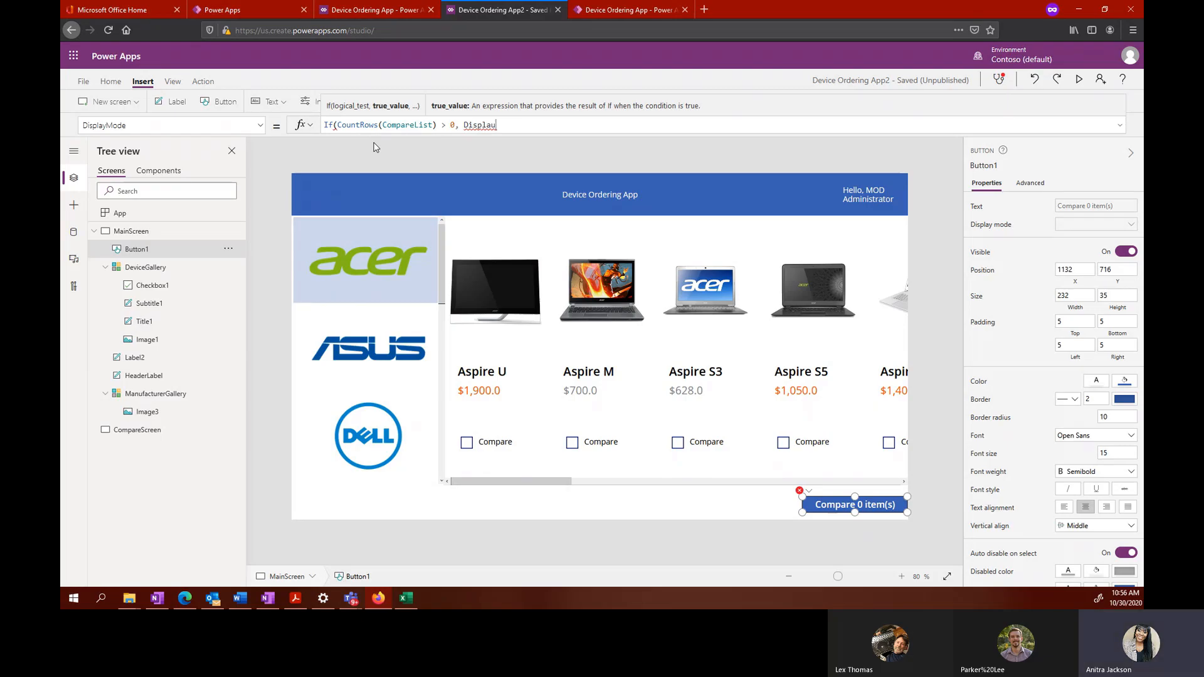
pyautogui.press('BackSpace')
pyautogui.write('y')
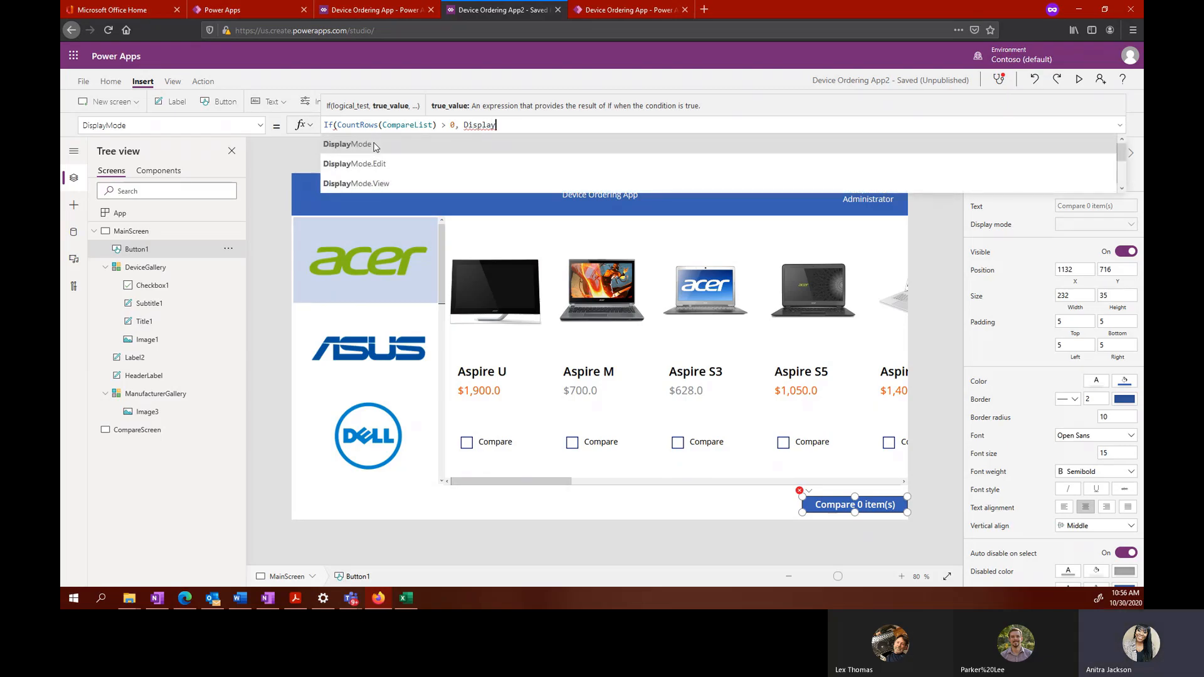
pyautogui.write('Mode')
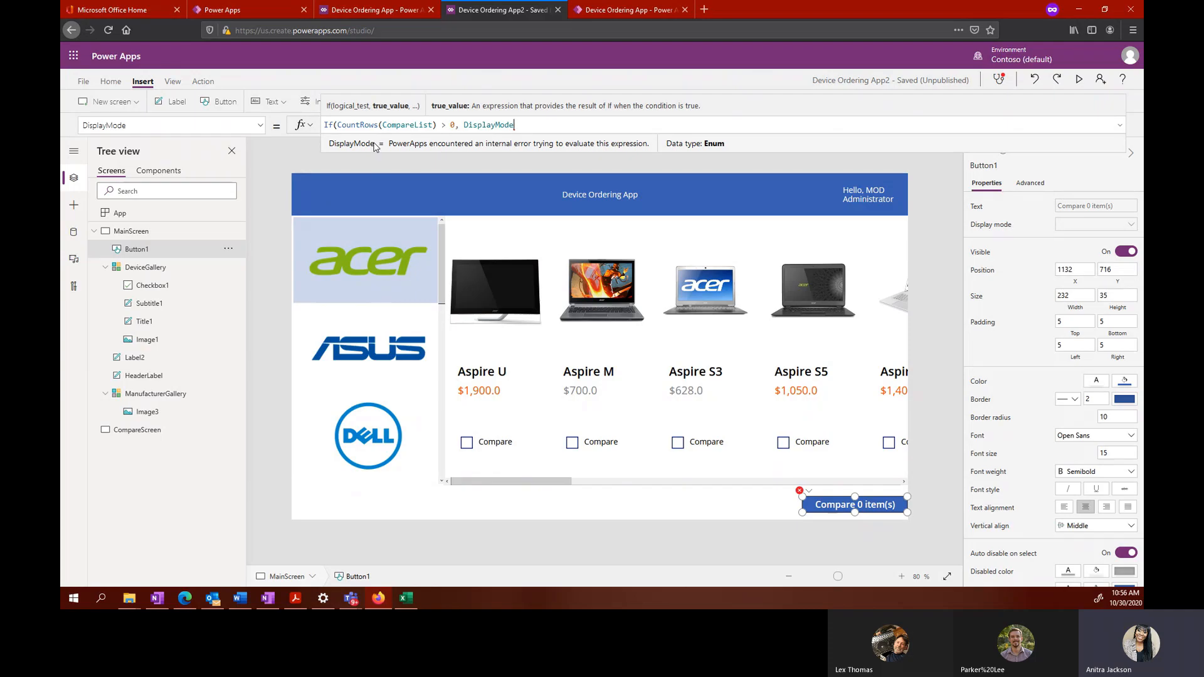
pyautogui.write('.Edi')
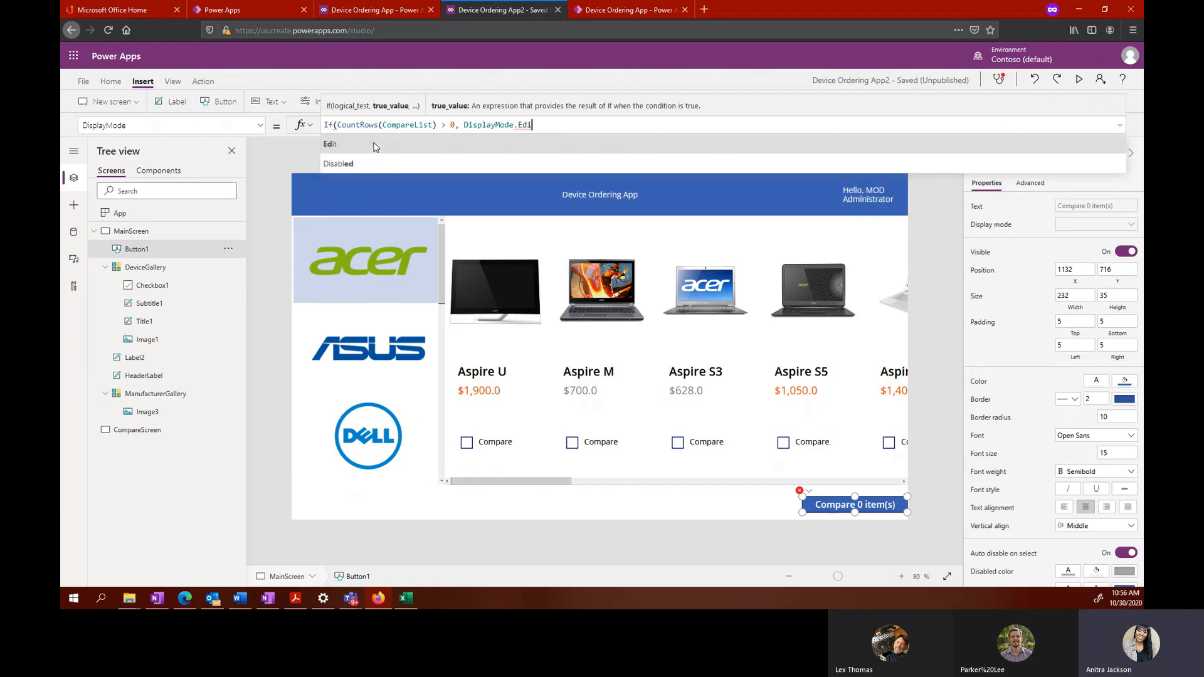
pyautogui.write('t, ')
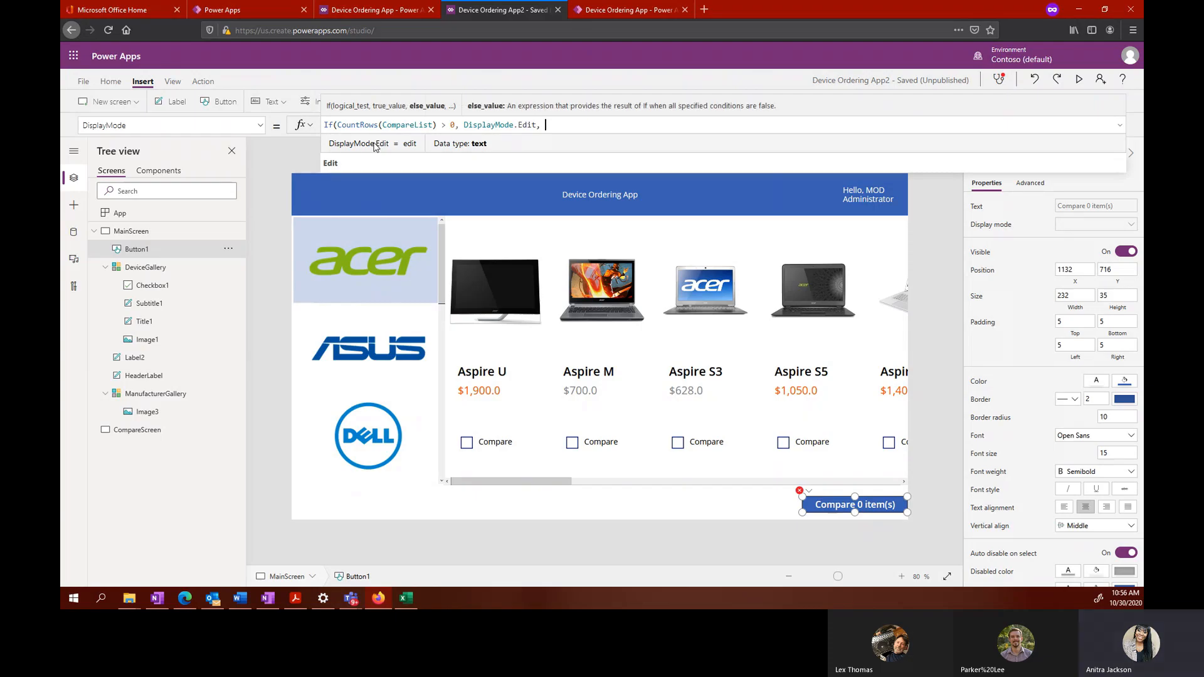
# Step: Finish the compare button's DisplayMode formula with DisplayMode.Disabled as the else result and a closing parenthesis
pyautogui.write('Displ')
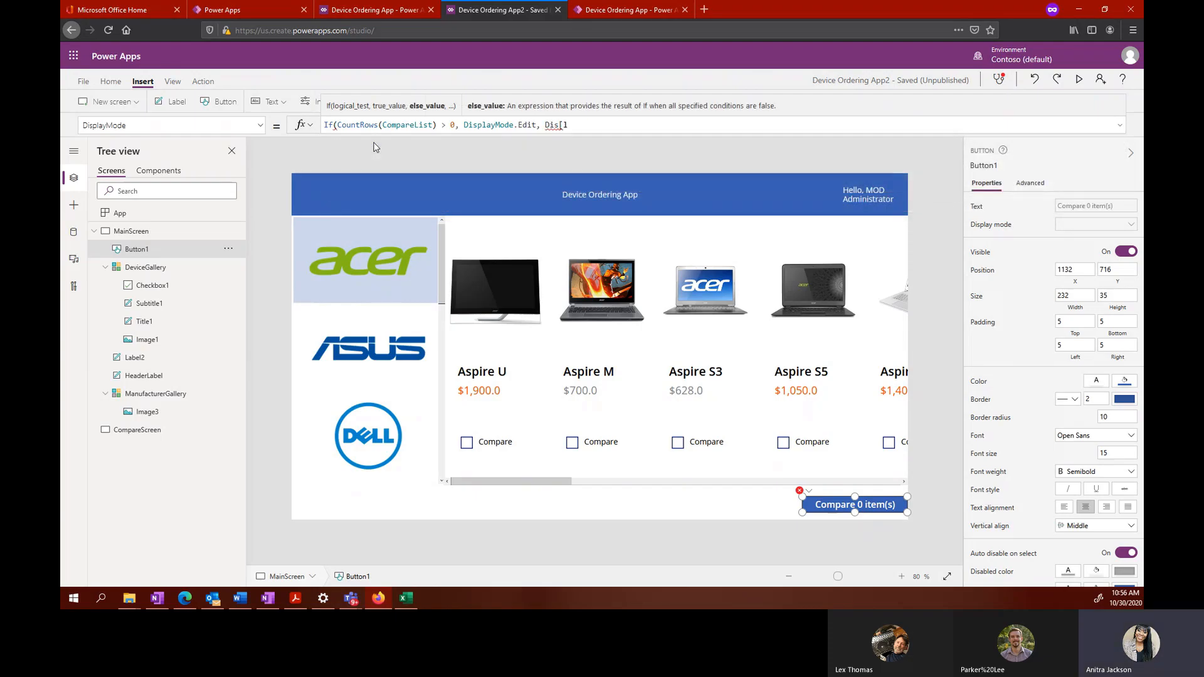
pyautogui.write('a')
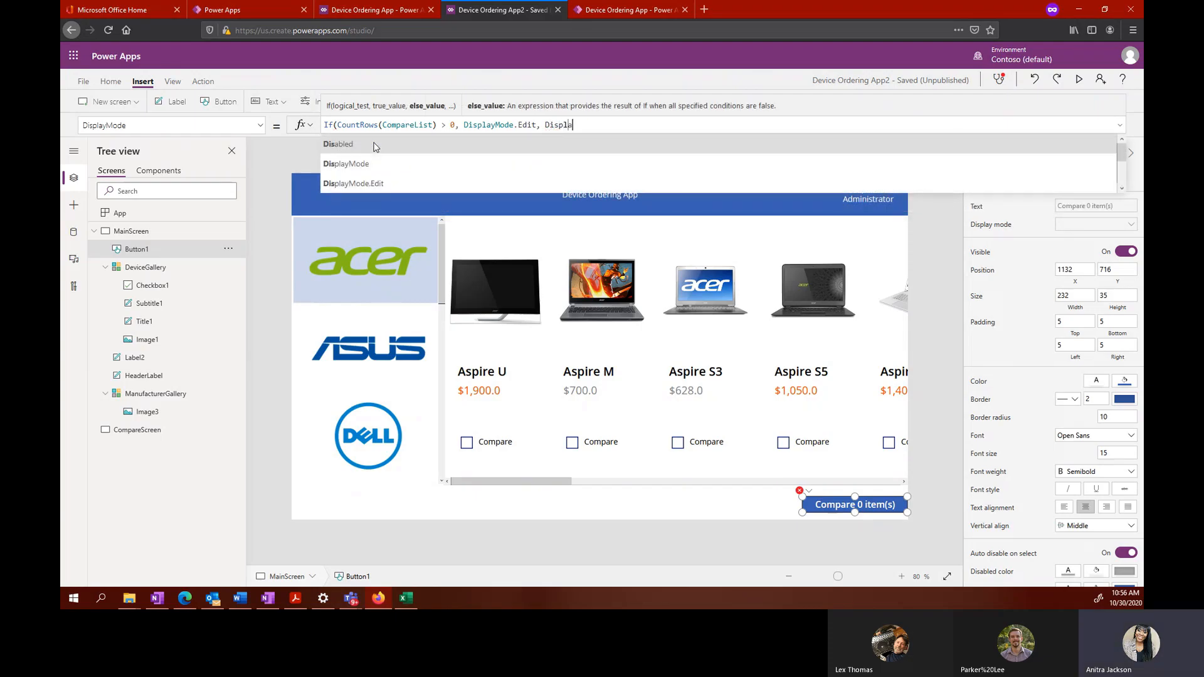
pyautogui.write('yMode')
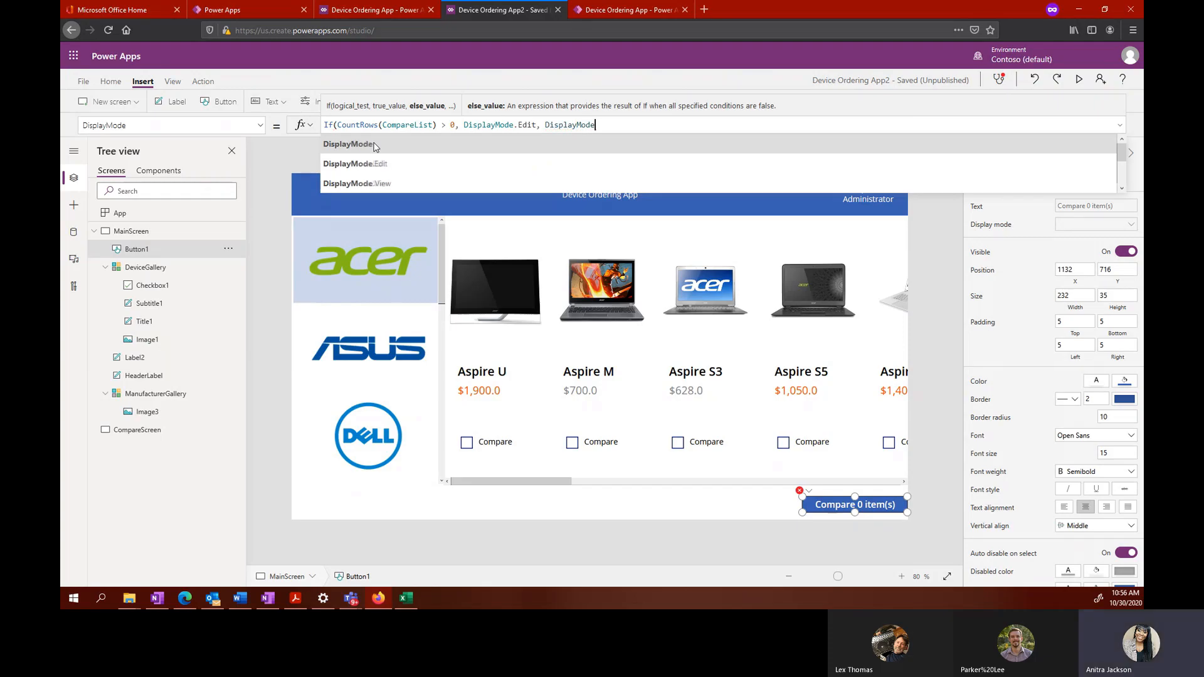
pyautogui.click(373, 165)
pyautogui.write('.Dis')
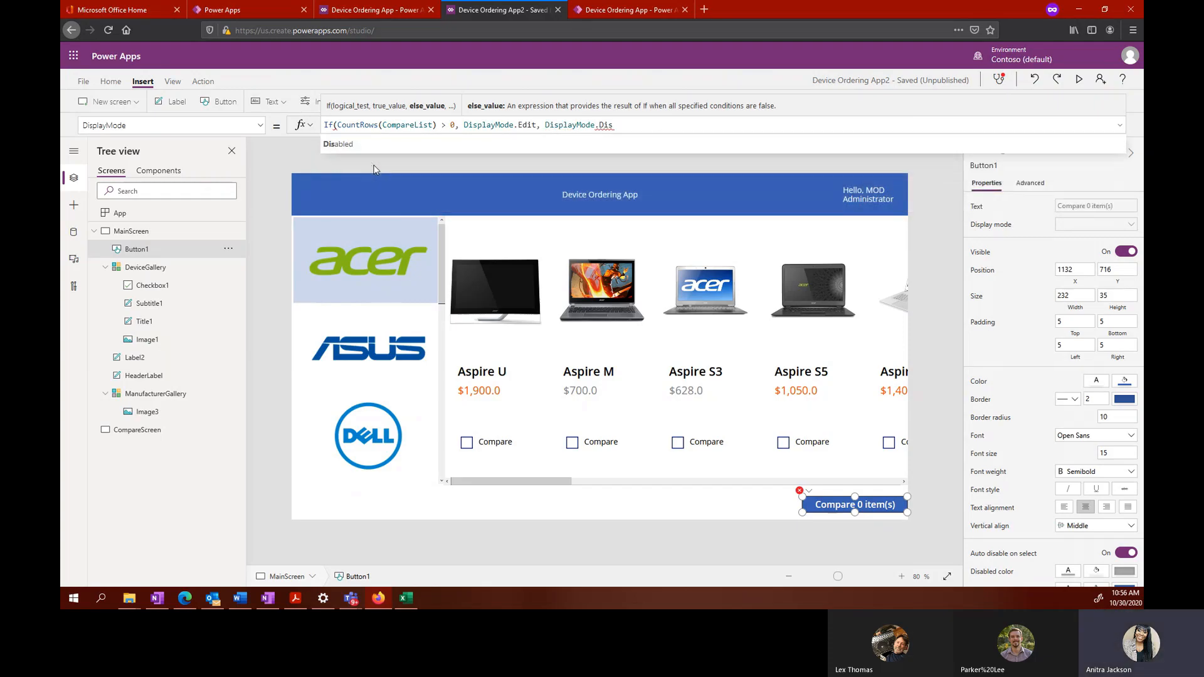
pyautogui.click(355, 145)
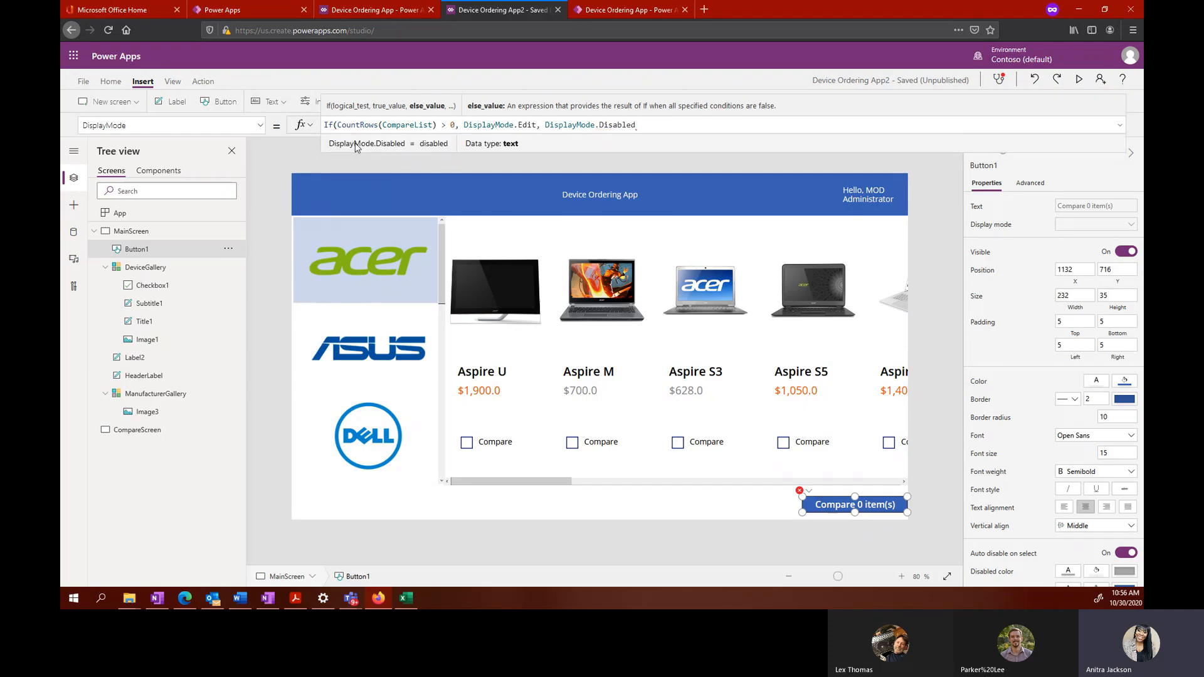
pyautogui.write(')')
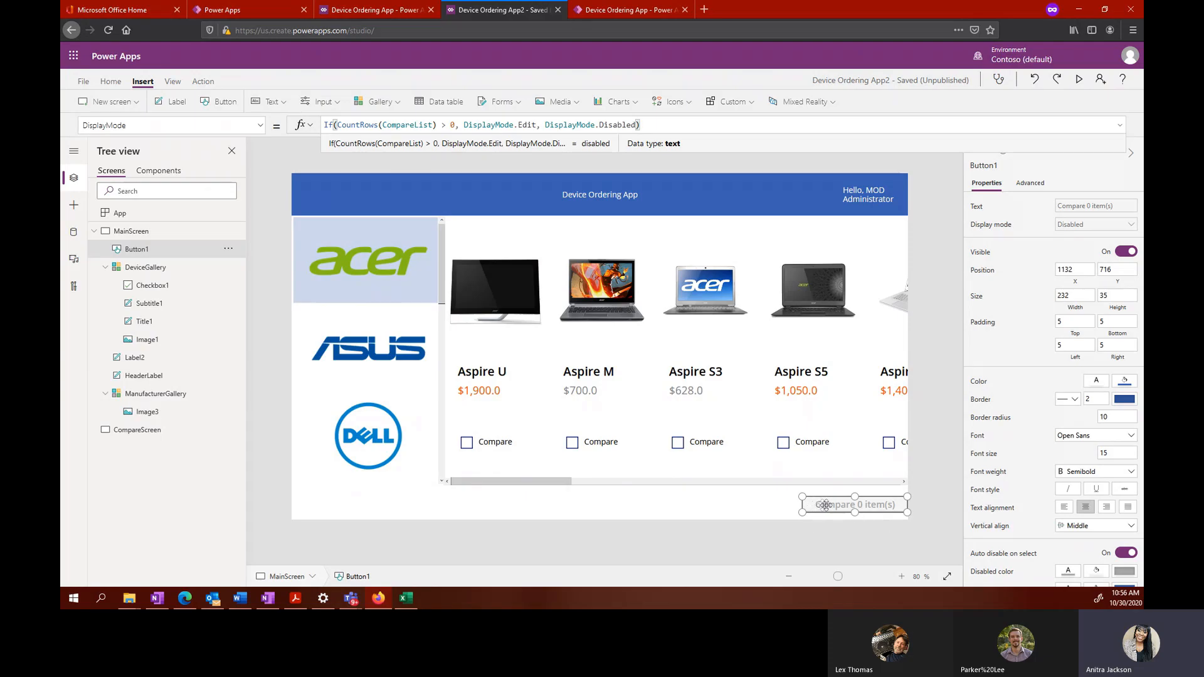
pyautogui.click(835, 507)
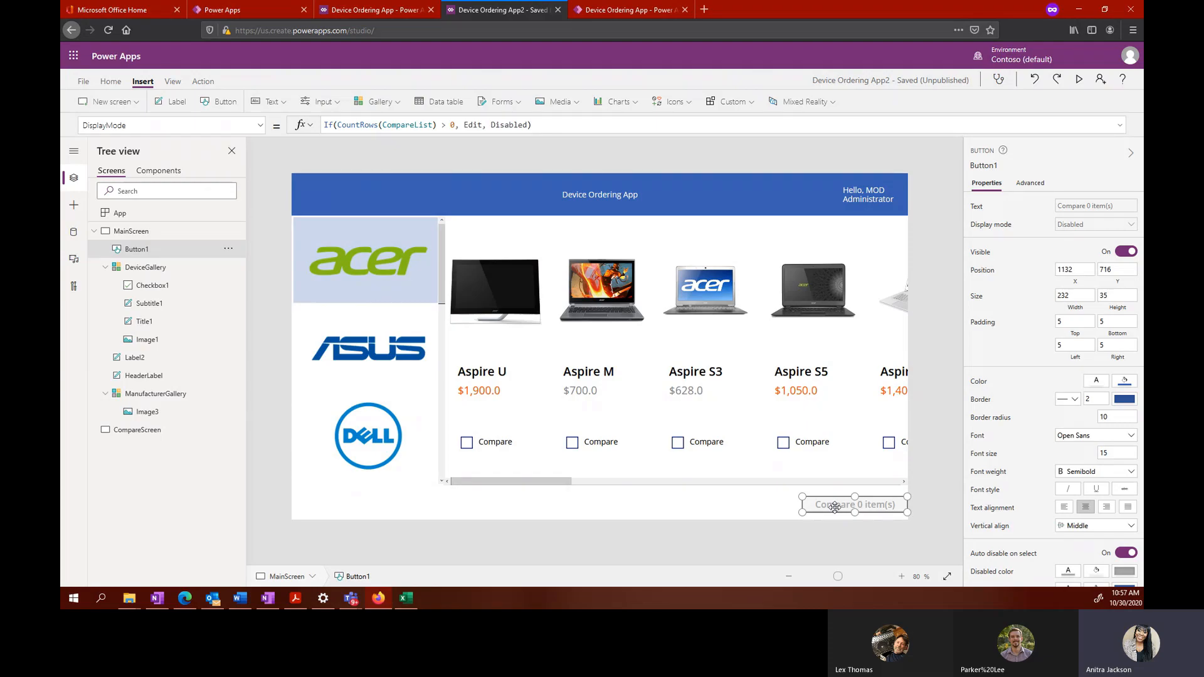
# Step: Duplicate the compare button on MainScreen and place the copy beneath the device gallery at about X 353, Y 716
pyautogui.click(750, 513)
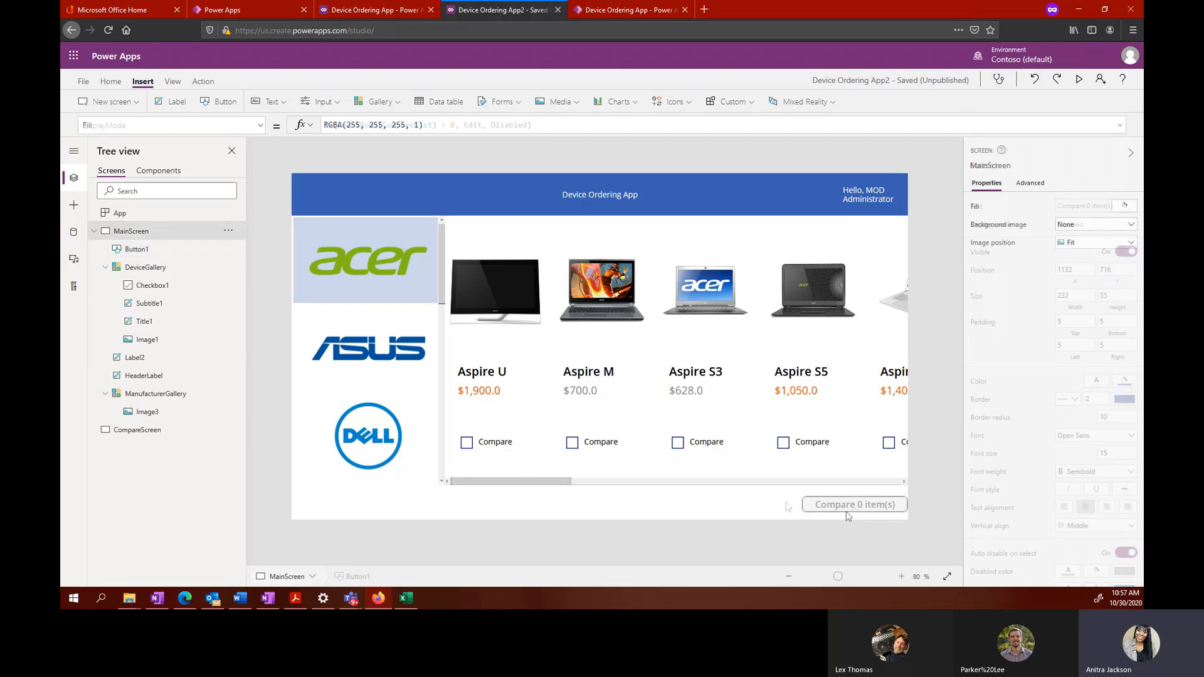
pyautogui.click(849, 505)
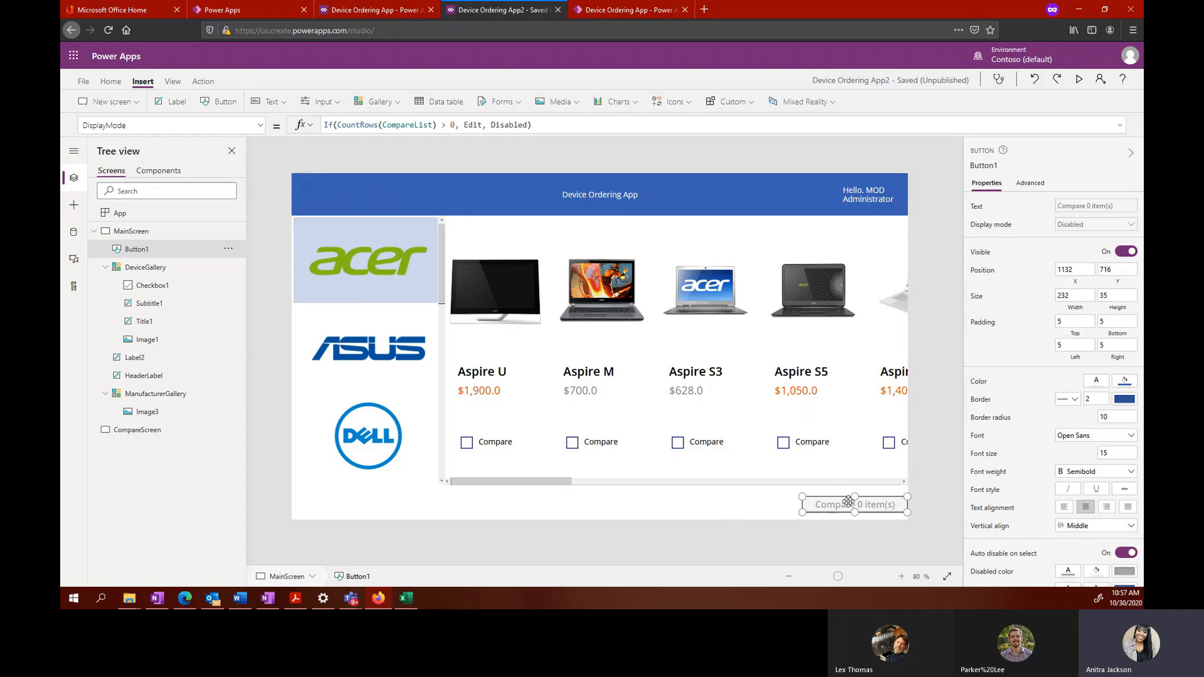
pyautogui.rightClick(849, 501)
pyautogui.click(502, 503)
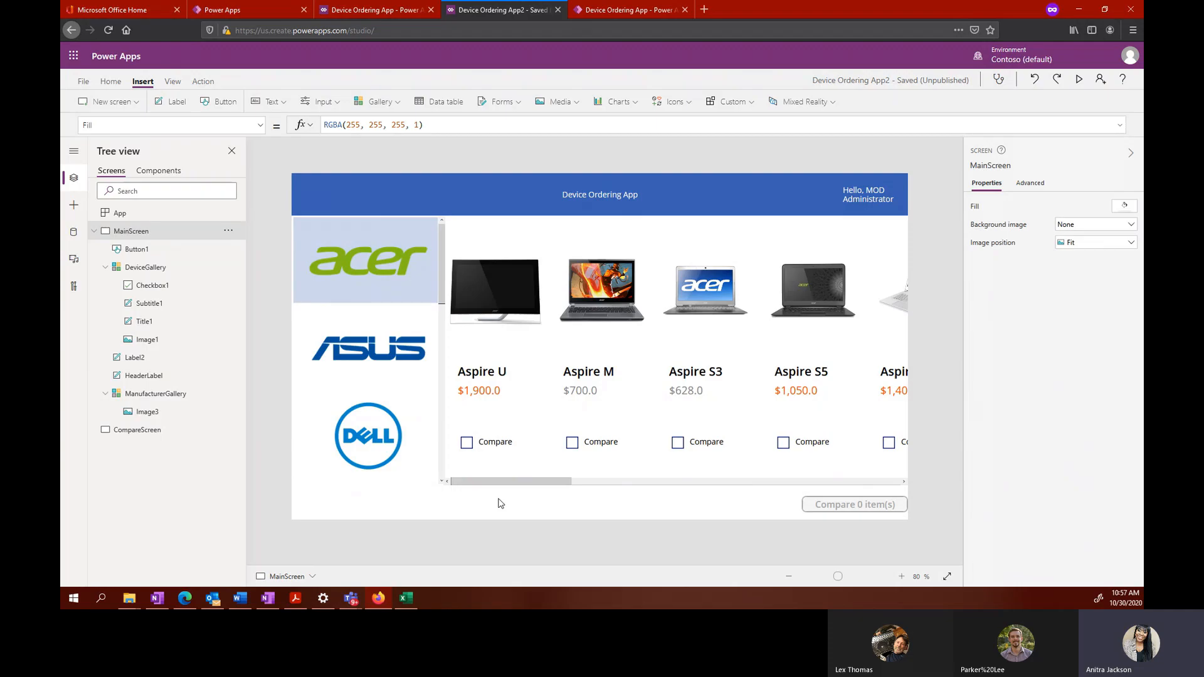
pyautogui.hotkey('ctrl', 'v')
pyautogui.moveTo(827, 512); pyautogui.dragTo(471, 511)
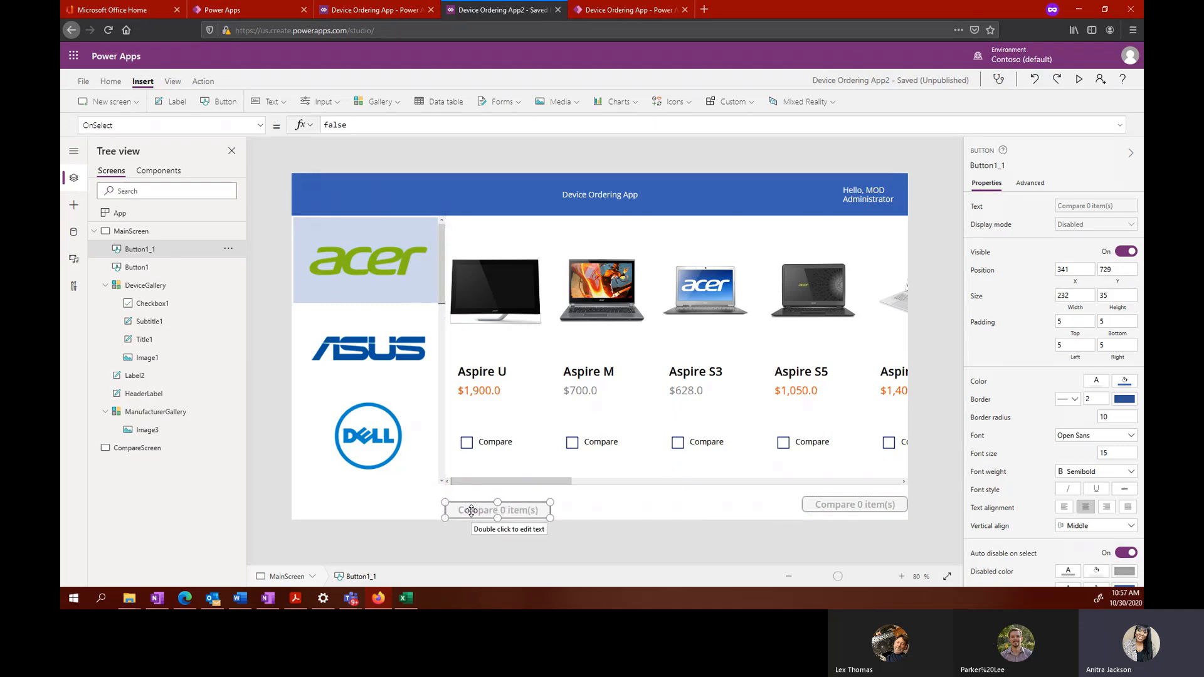
pyautogui.moveTo(471, 510); pyautogui.dragTo(481, 502)
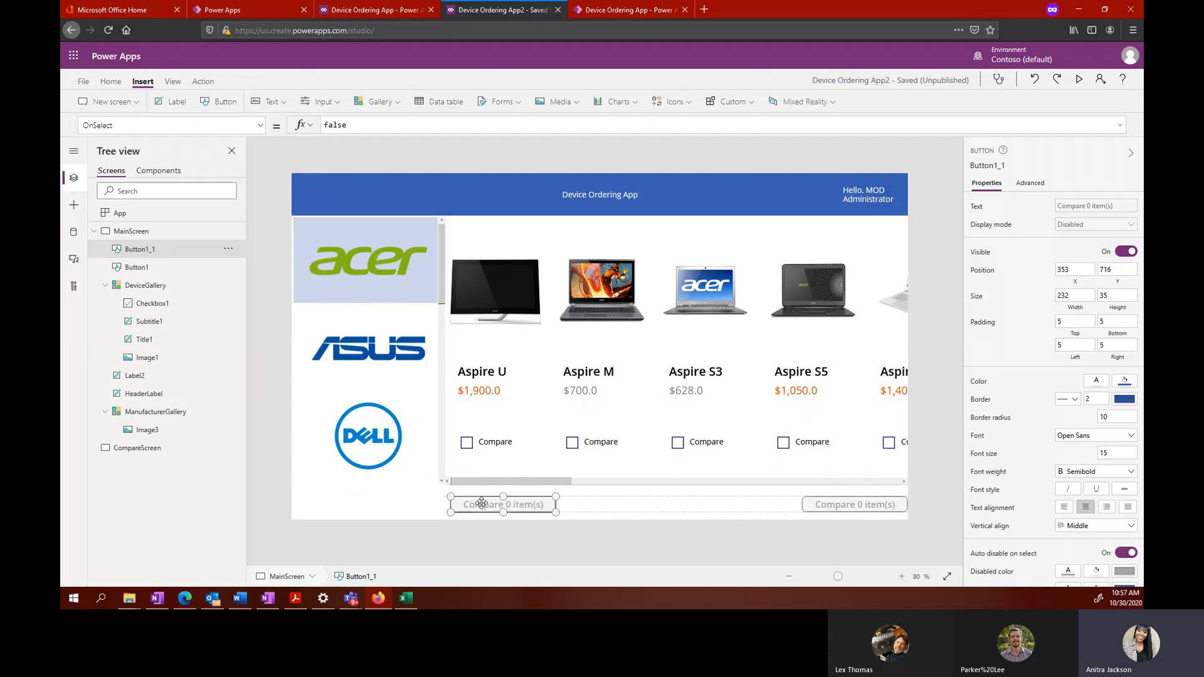
# Step: Replace the duplicated button's Text formula with "Clear selection"
pyautogui.click(261, 127)
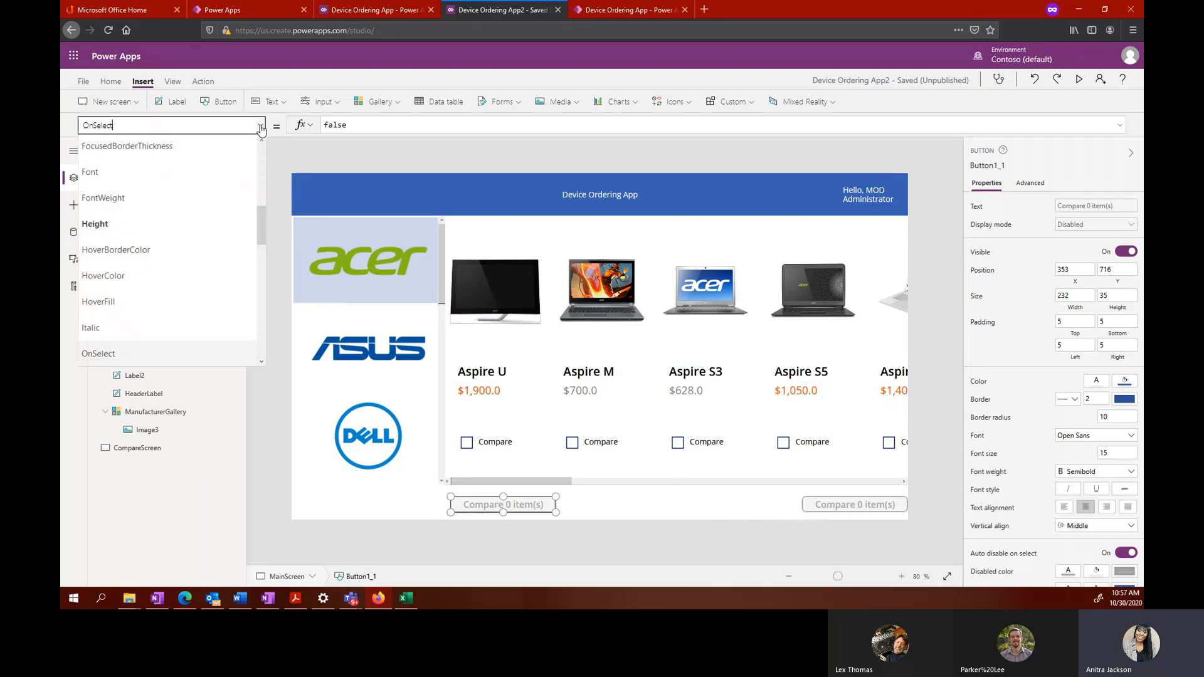
pyautogui.scroll(-10, 183, 246)
pyautogui.scroll(4, 163, 220)
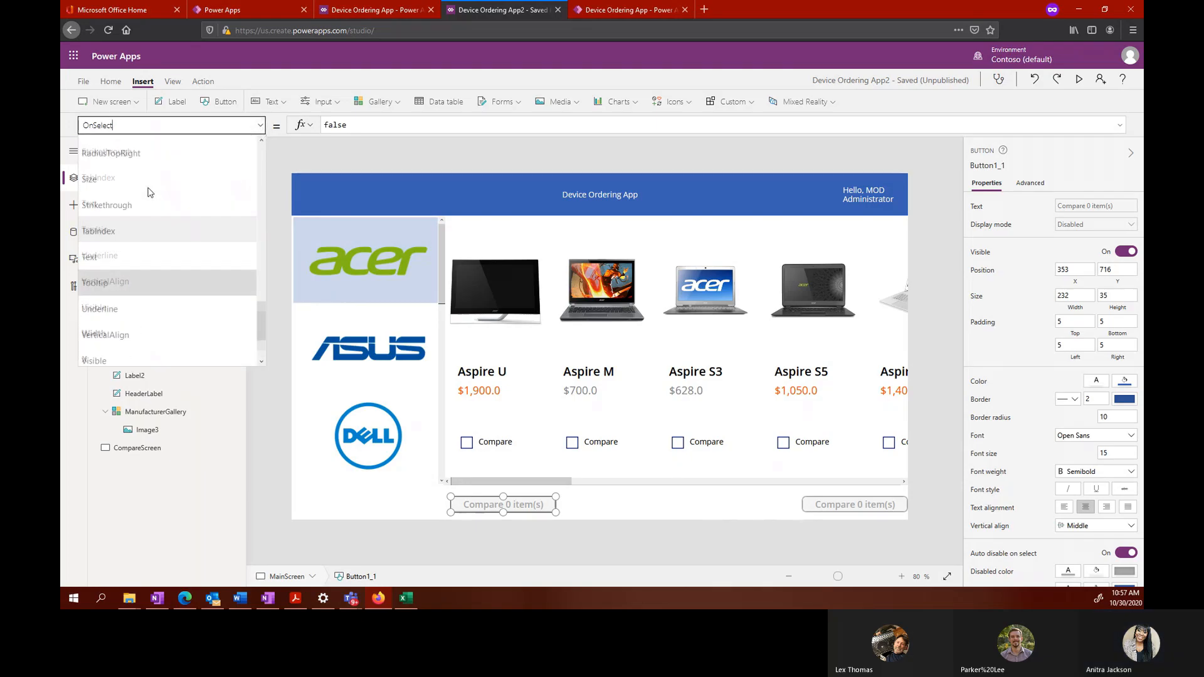
pyautogui.click(125, 270)
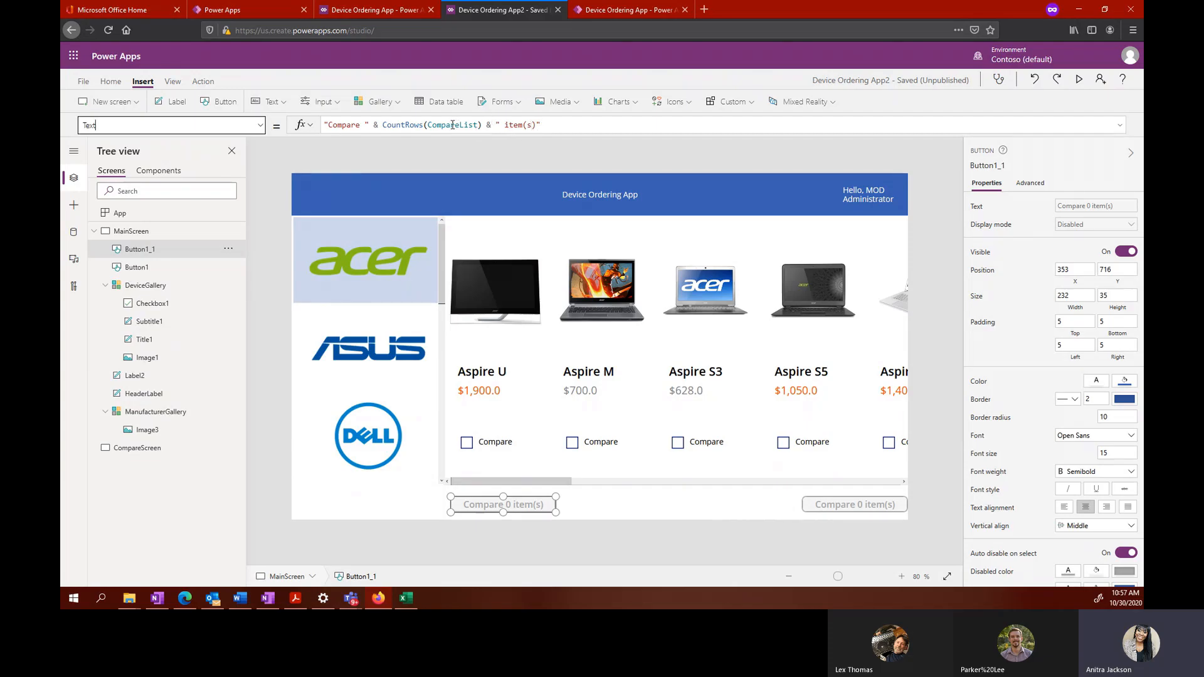
pyautogui.click(532, 125)
pyautogui.moveTo(532, 125); pyautogui.dragTo(333, 127)
pyautogui.press('BackSpace')
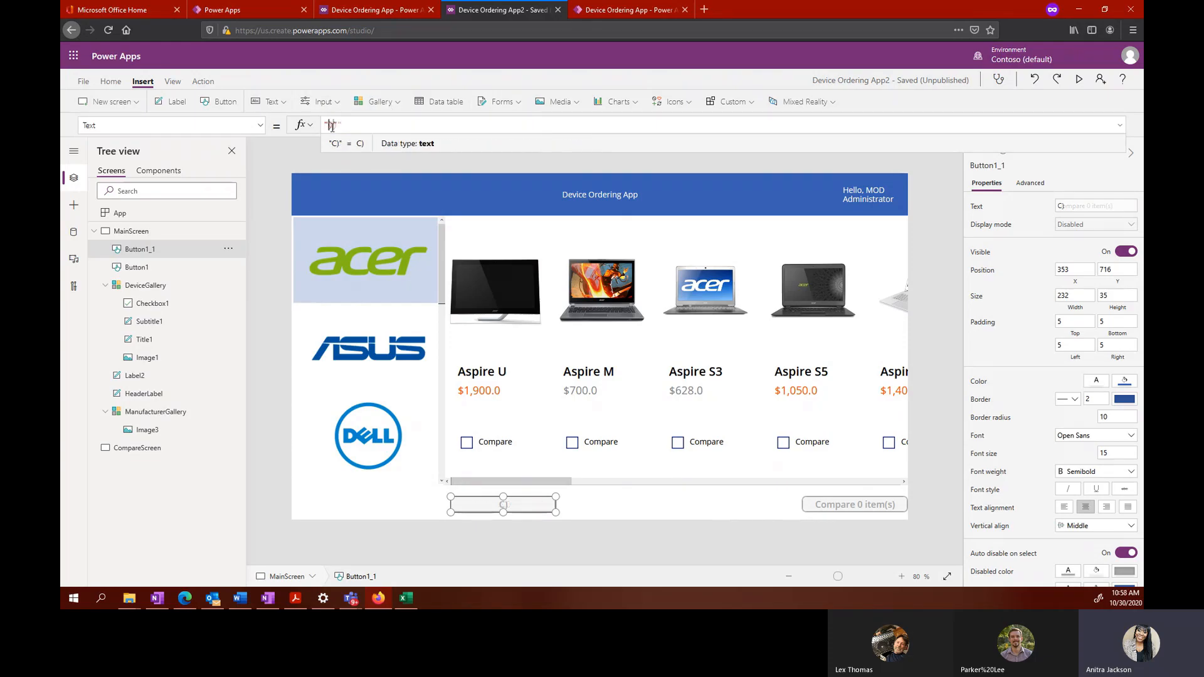
pyautogui.press('Delete')
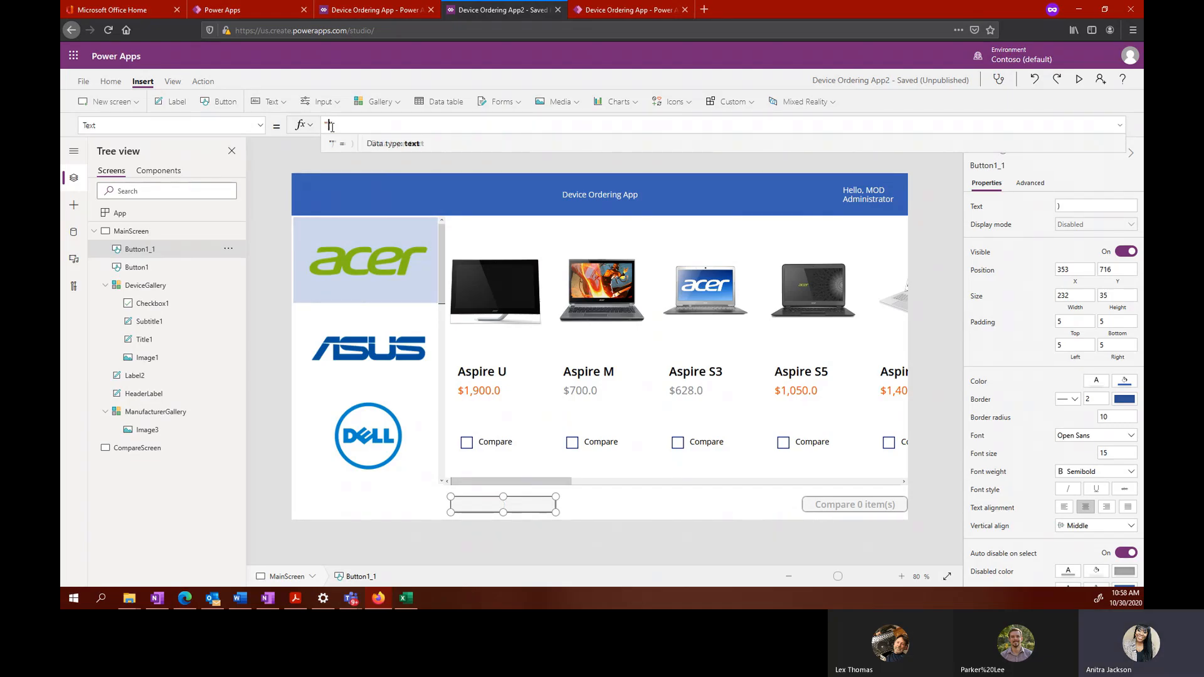
pyautogui.write('Clear Sel')
pyautogui.press('BackSpace')
pyautogui.press('BackSpace')
pyautogui.write('electo')
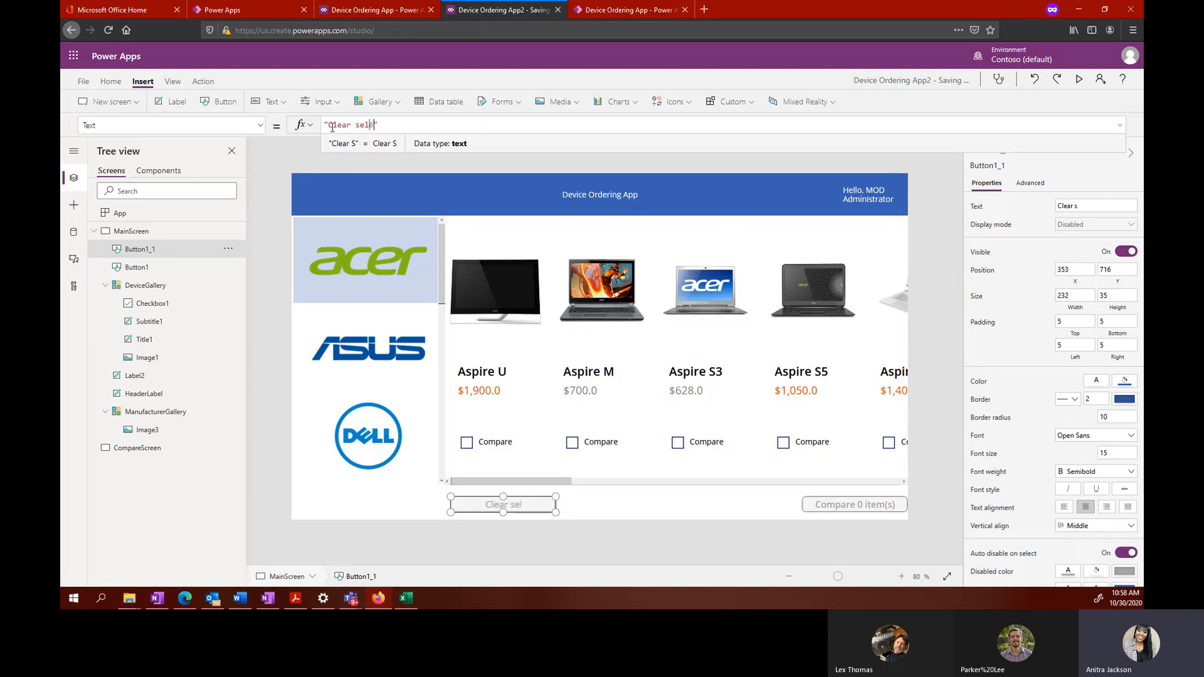
pyautogui.write('ion')
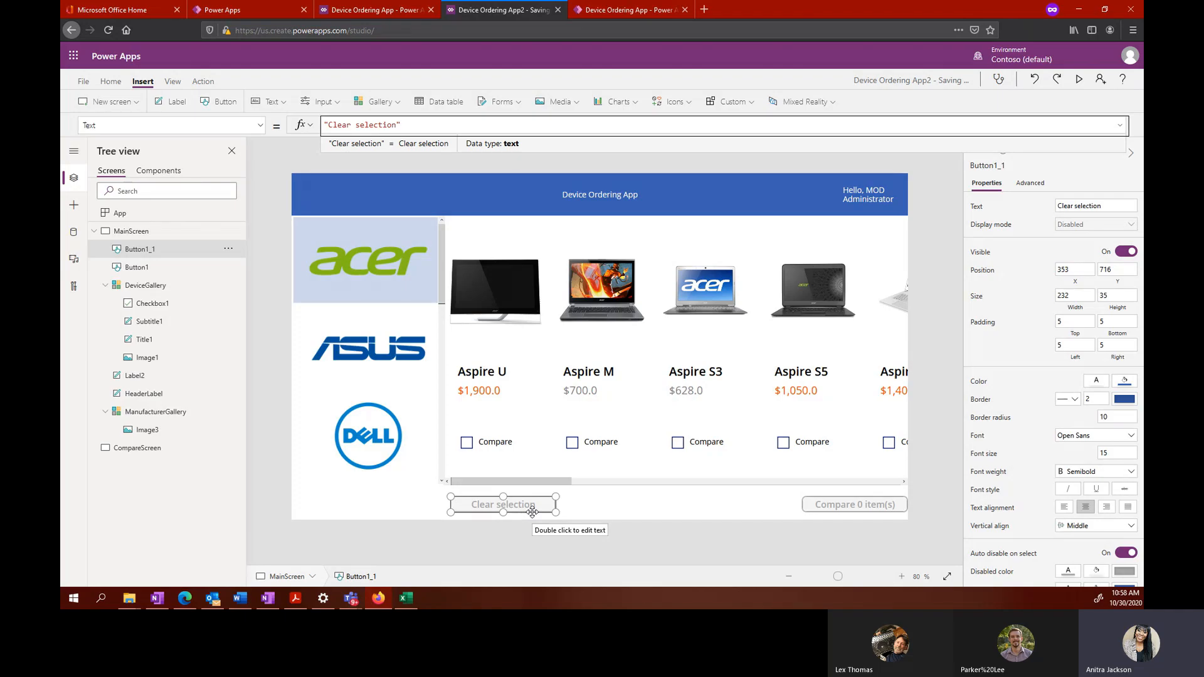
# Step: Remove the existing OnSelect formula from the Clear selection button
pyautogui.click(261, 128)
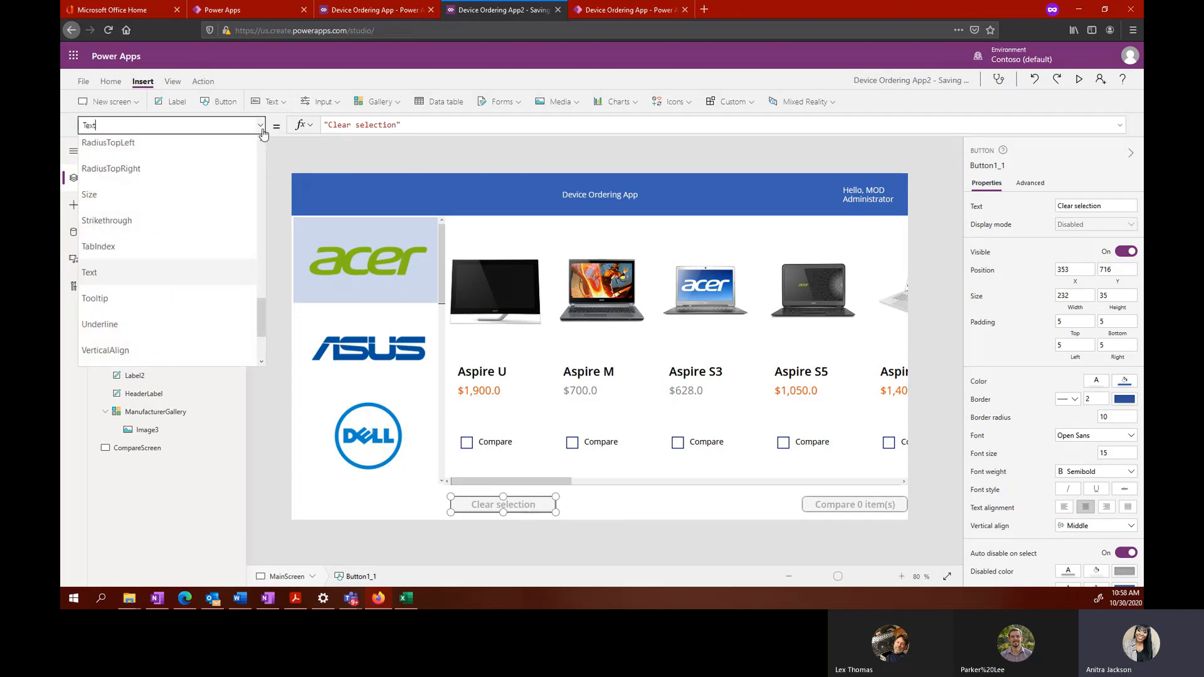
pyautogui.scroll(5, 181, 261)
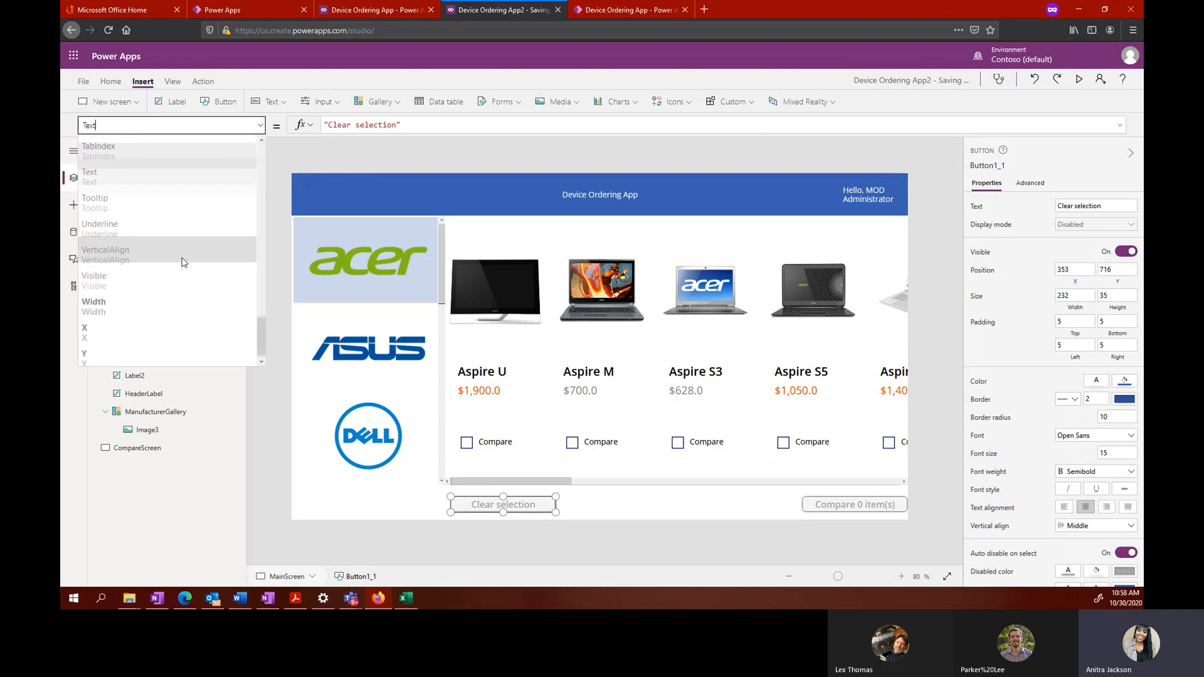
pyautogui.scroll(5, 182, 262)
pyautogui.scroll(-7, 182, 262)
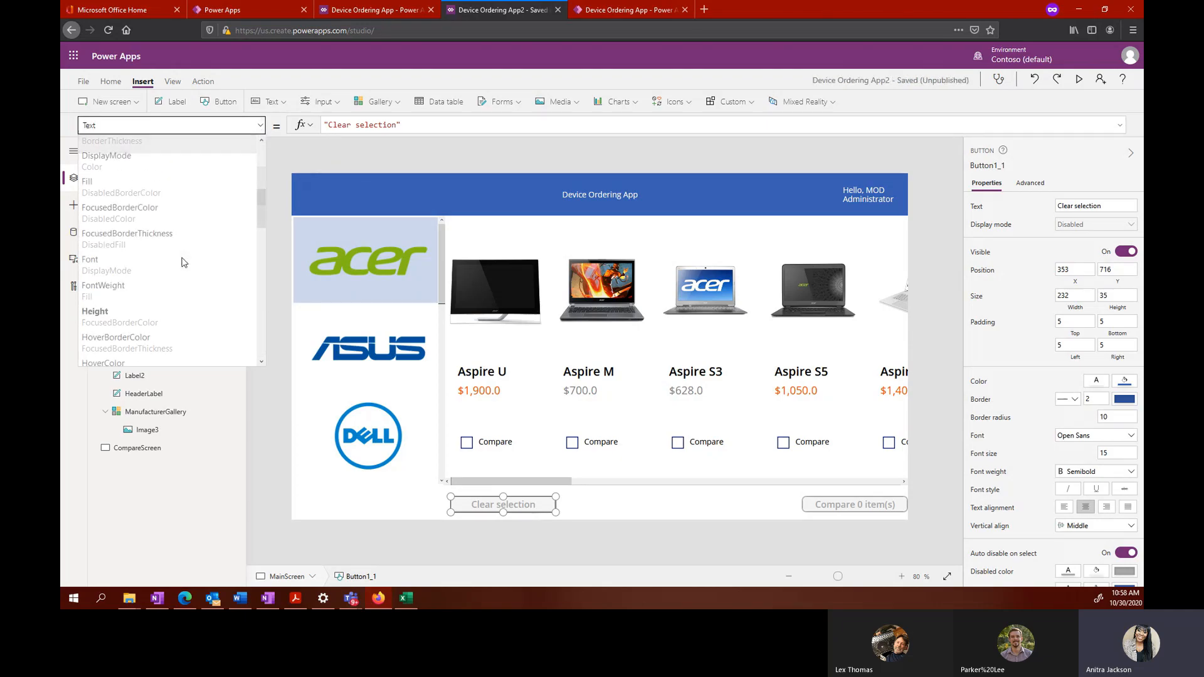
pyautogui.scroll(2, 170, 251)
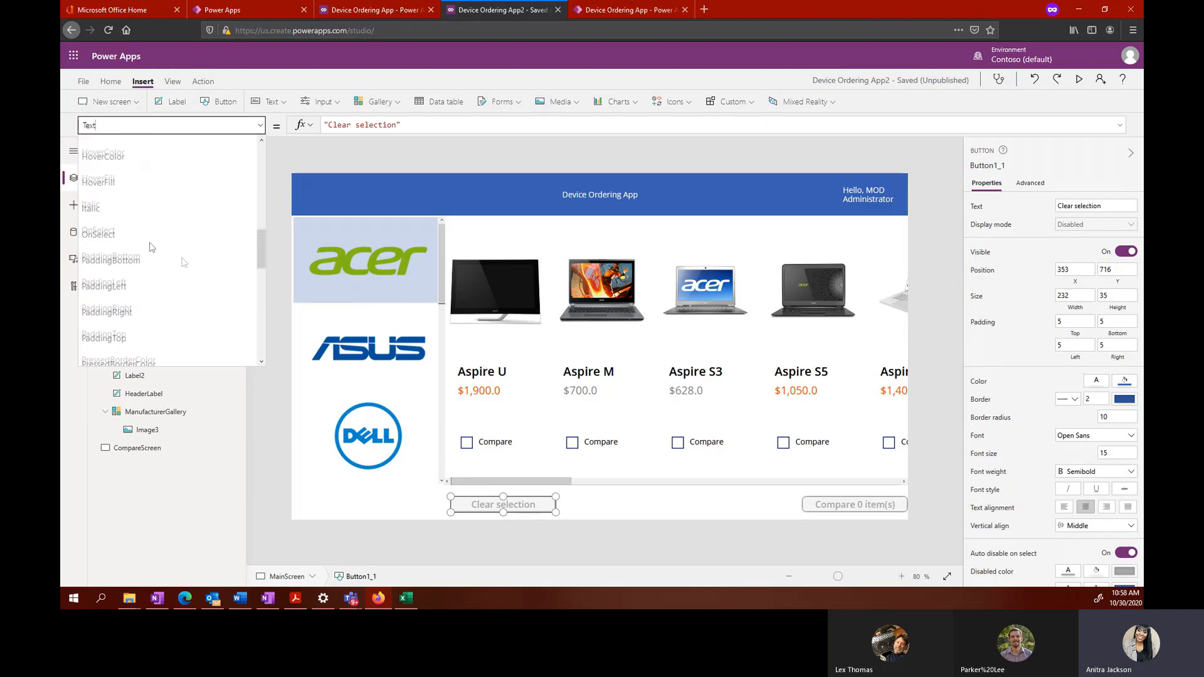
pyautogui.click(188, 229)
pyautogui.click(363, 126)
pyautogui.press('BackSpace')
pyautogui.press('BackSpace')
pyautogui.press('BackSpace')
pyautogui.press('BackSpace')
pyautogui.press('BackSpace')
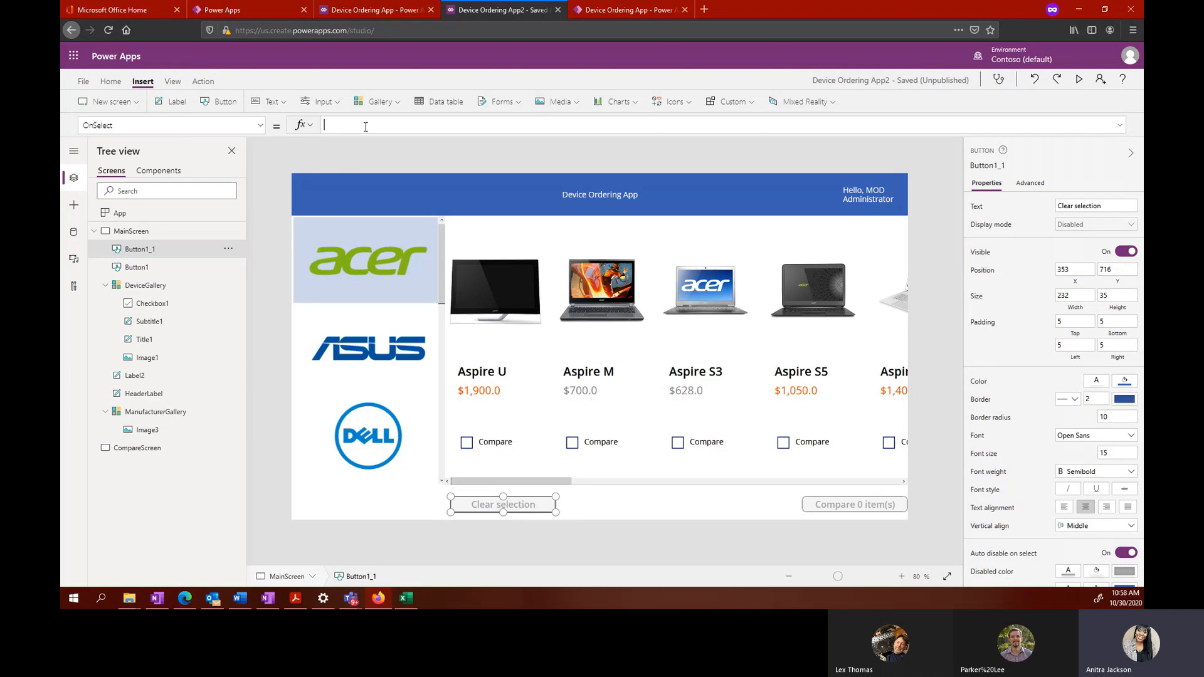
# Step: Set the Clear selection button's OnSelect formula to Clear(CompareList)
pyautogui.write('Clear(')
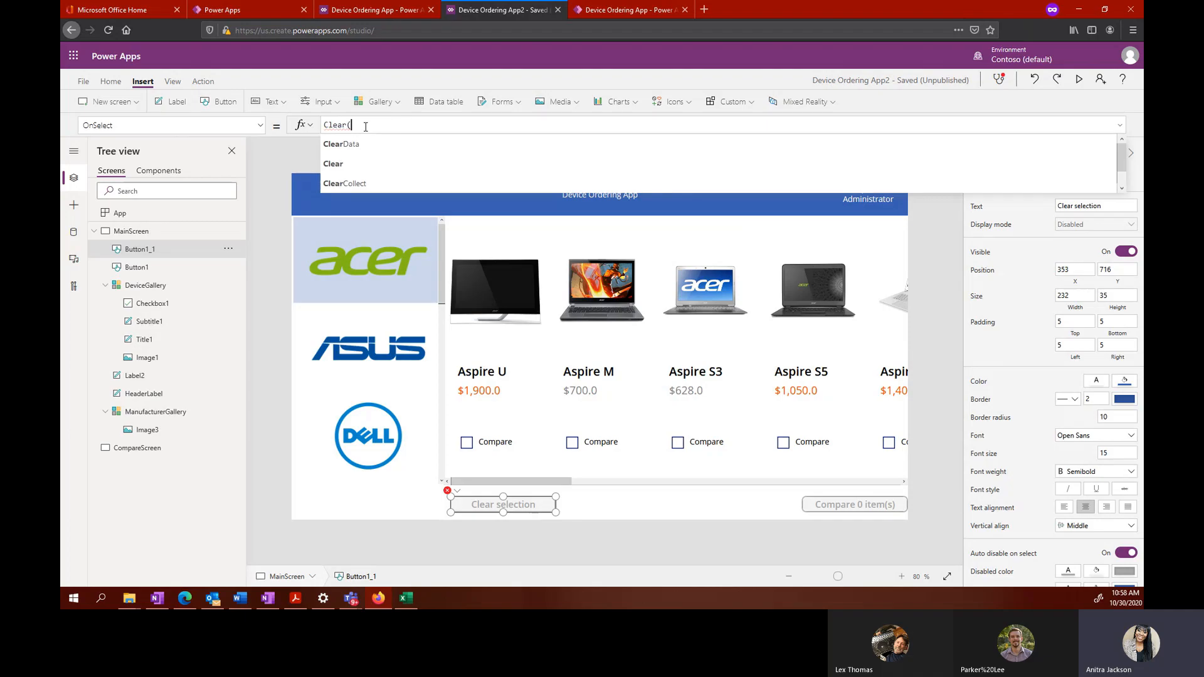
pyautogui.write('Compare')
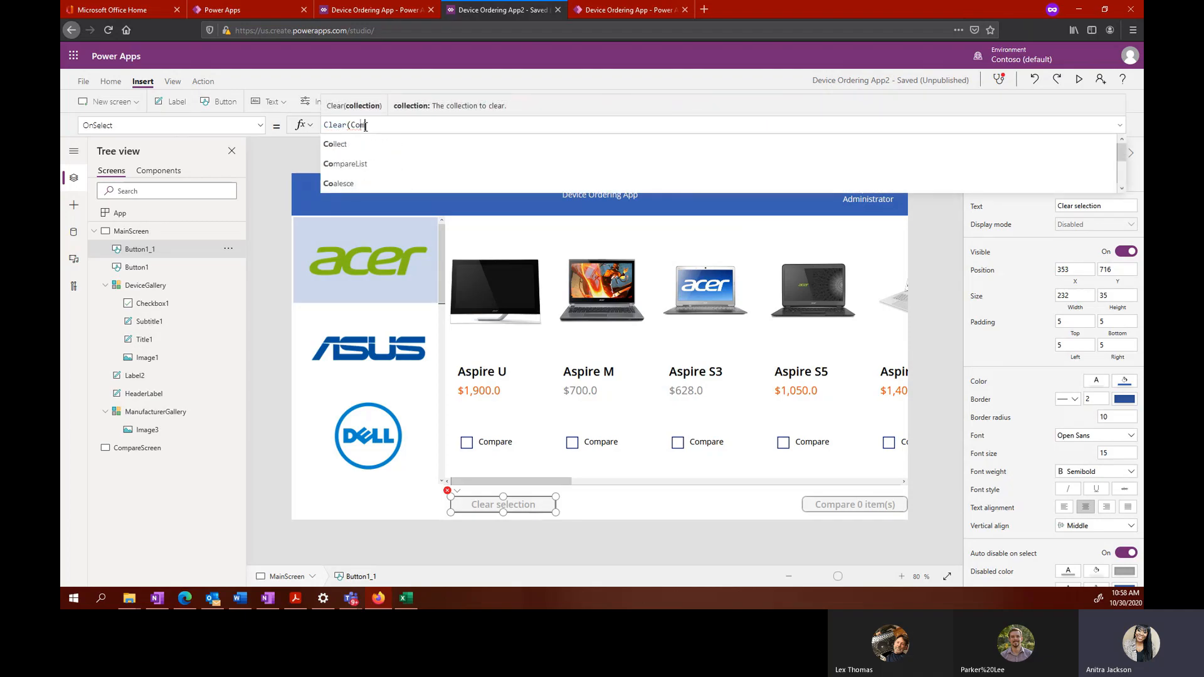
pyautogui.rightClick(373, 150)
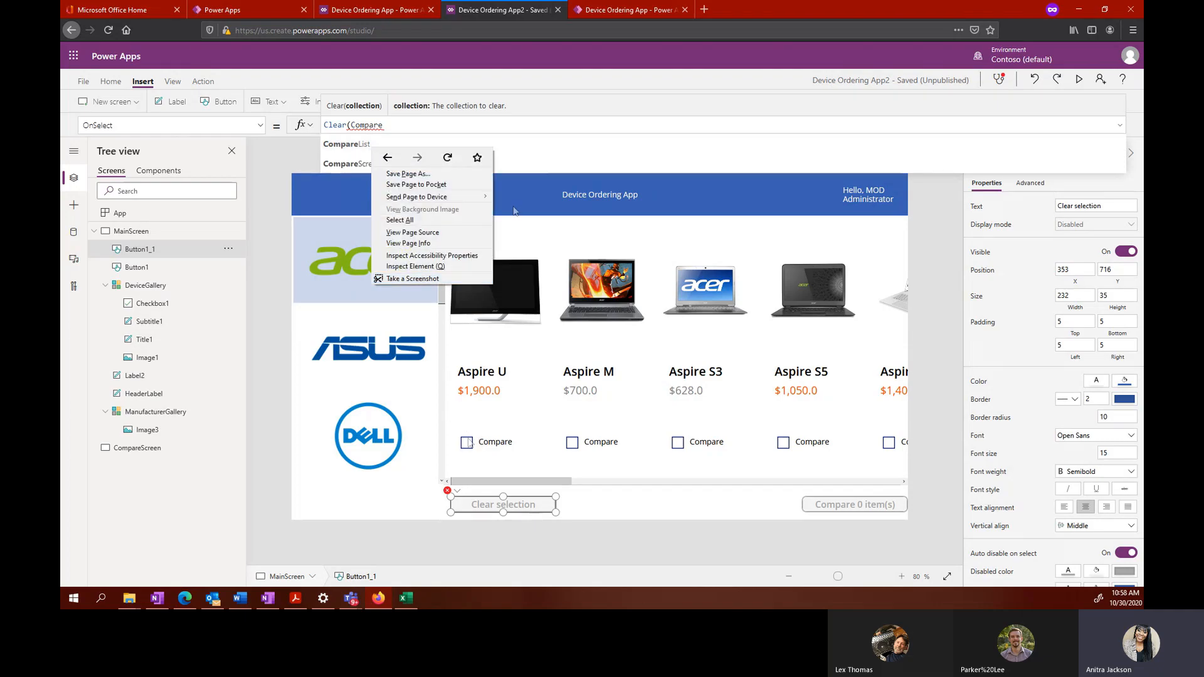
pyautogui.rightClick(363, 152)
pyautogui.click(362, 152)
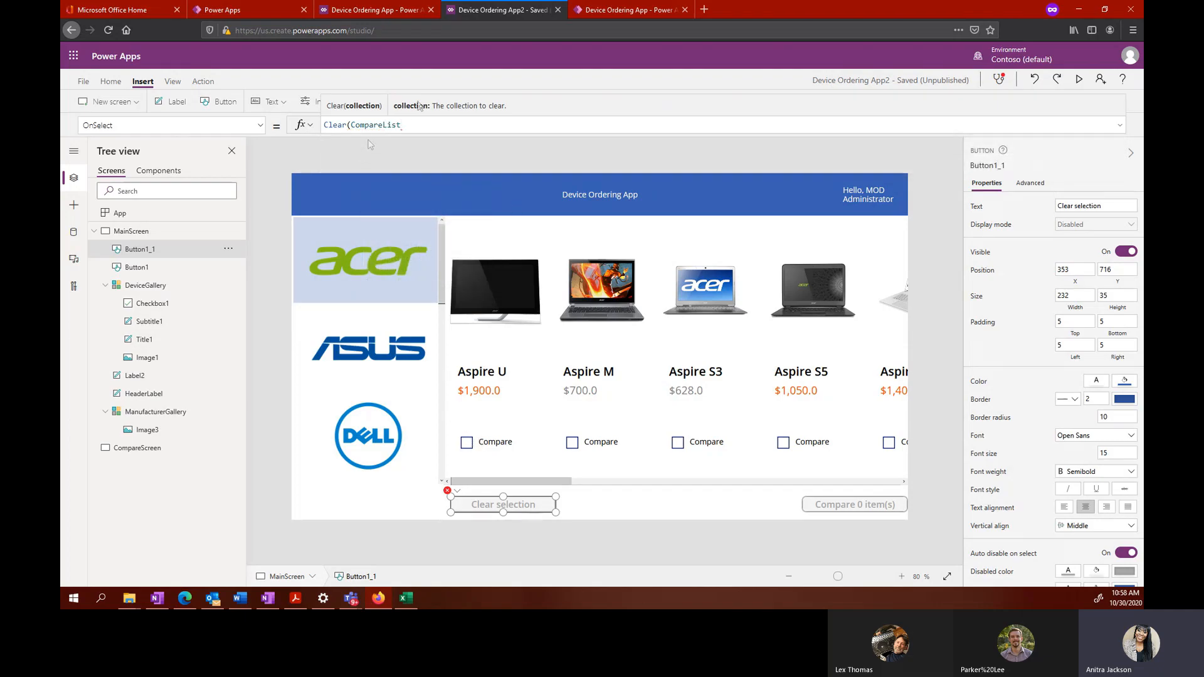
pyautogui.write(')')
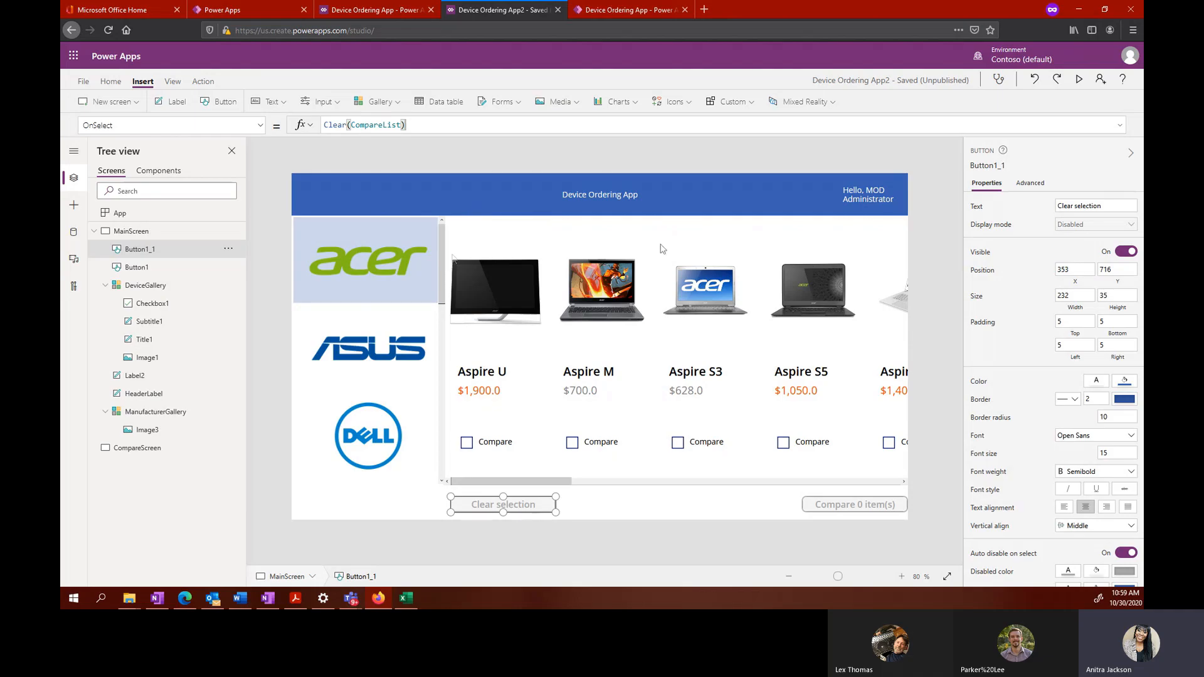
# Step: Set the compare button on MainScreen to navigate to CompareScreen with the ScreenTransition.None transition
pyautogui.rightClick(832, 509)
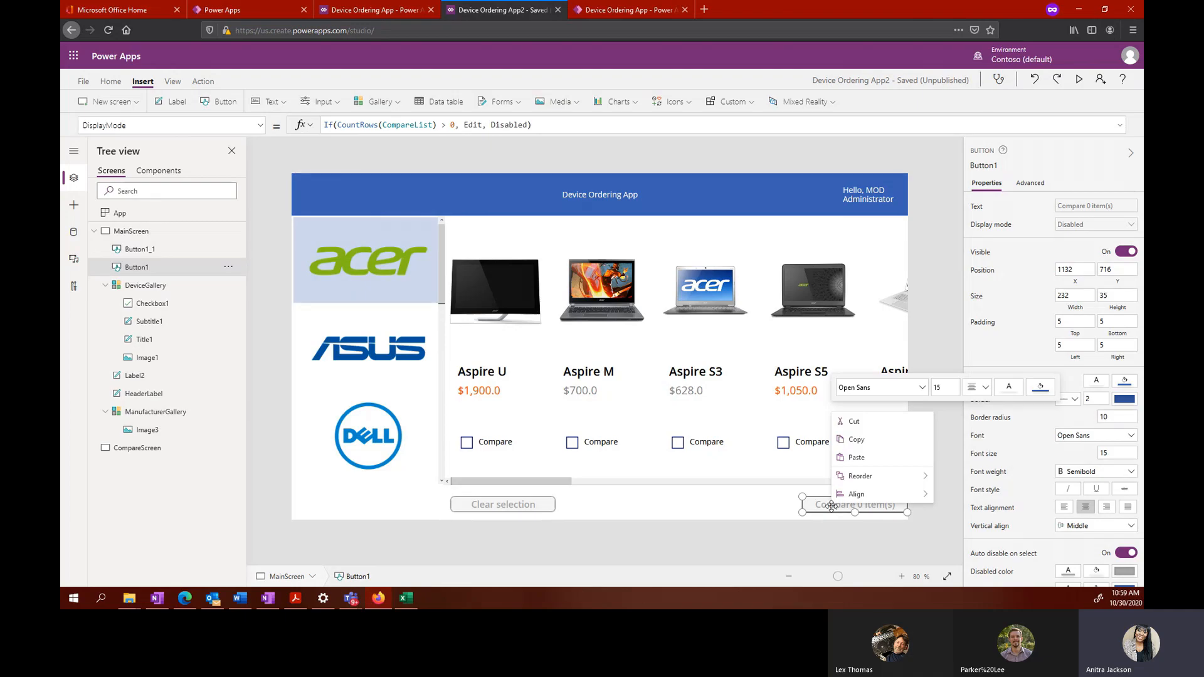
pyautogui.click(804, 503)
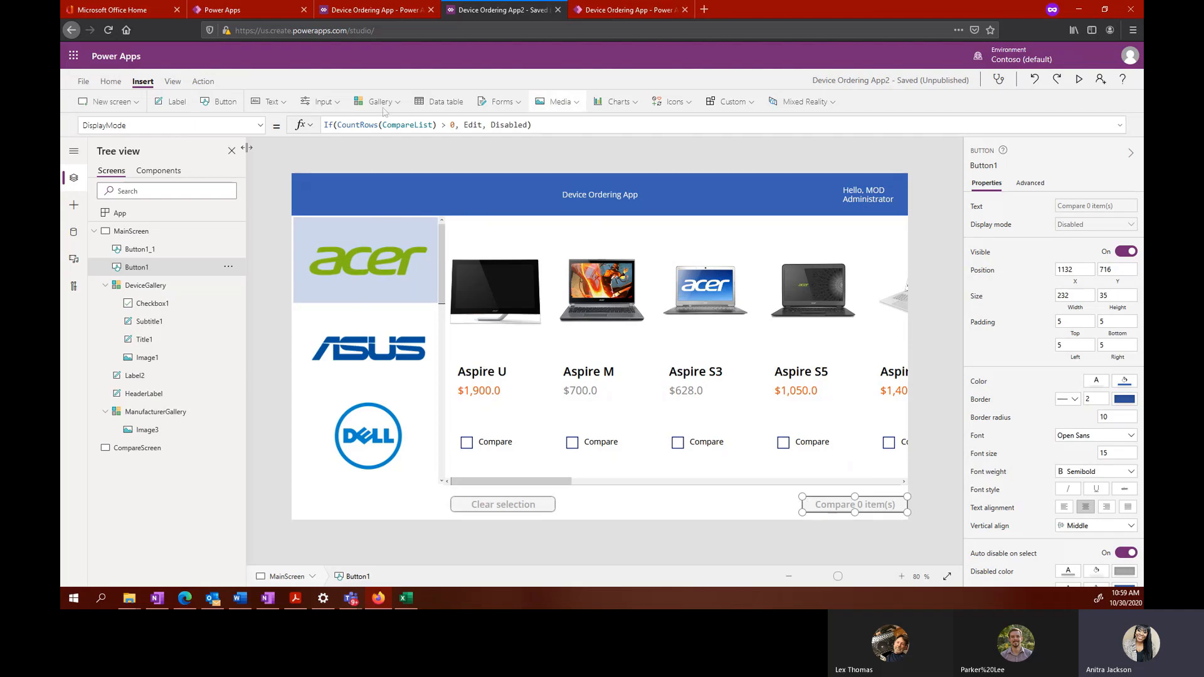
pyautogui.click(203, 82)
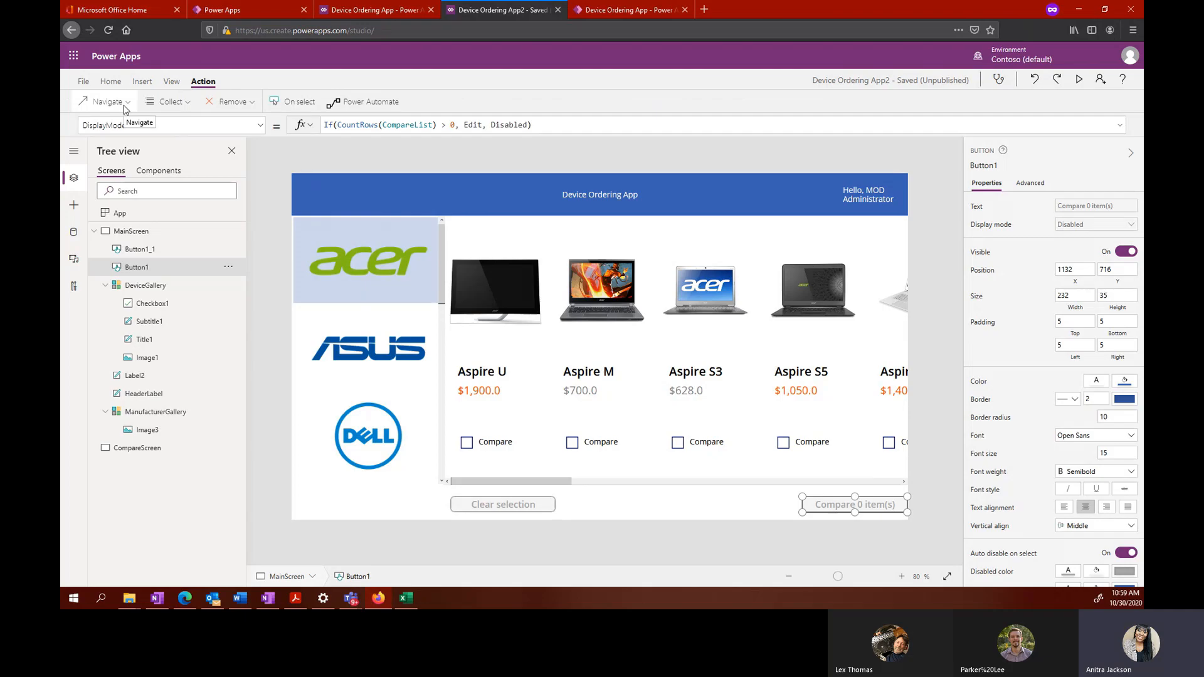
pyautogui.click(123, 106)
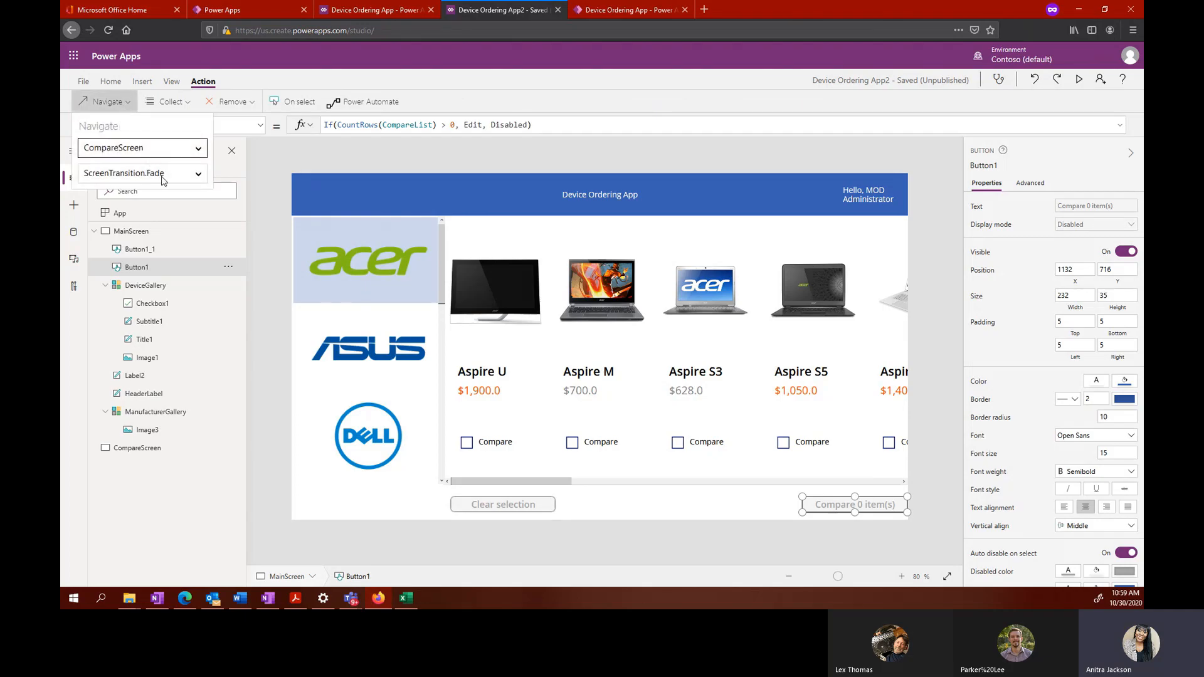
pyautogui.click(162, 180)
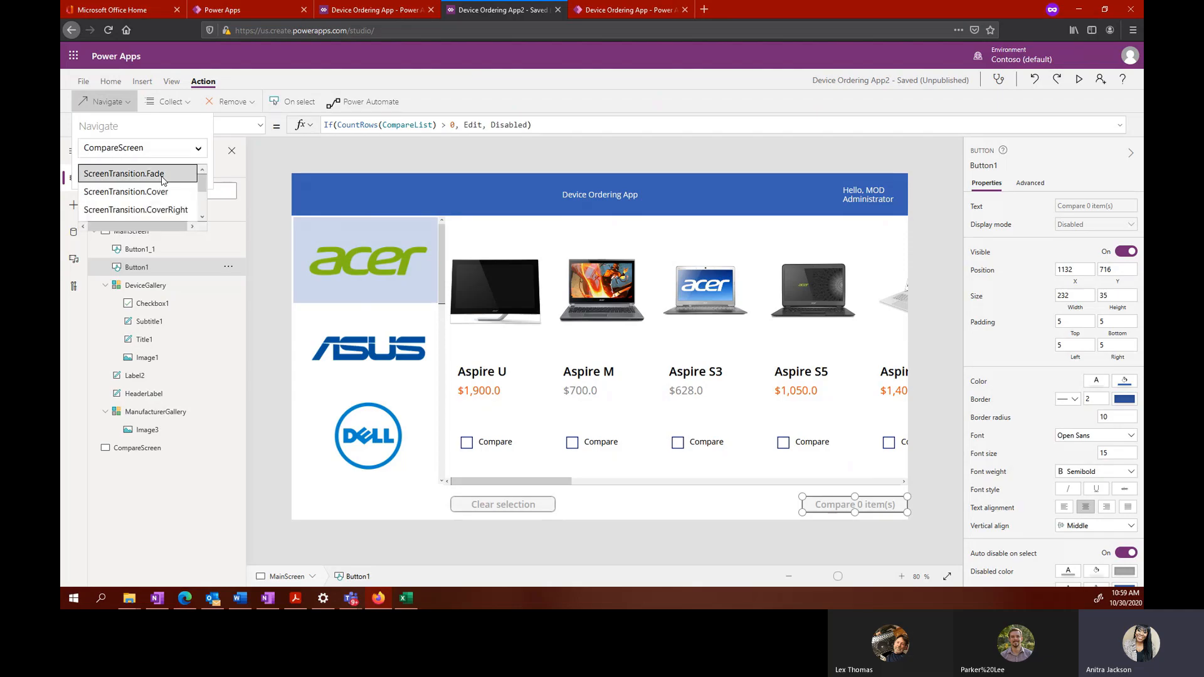
pyautogui.rightClick(209, 216)
pyautogui.click(202, 188)
pyautogui.moveTo(203, 188); pyautogui.dragTo(203, 213)
pyautogui.click(166, 215)
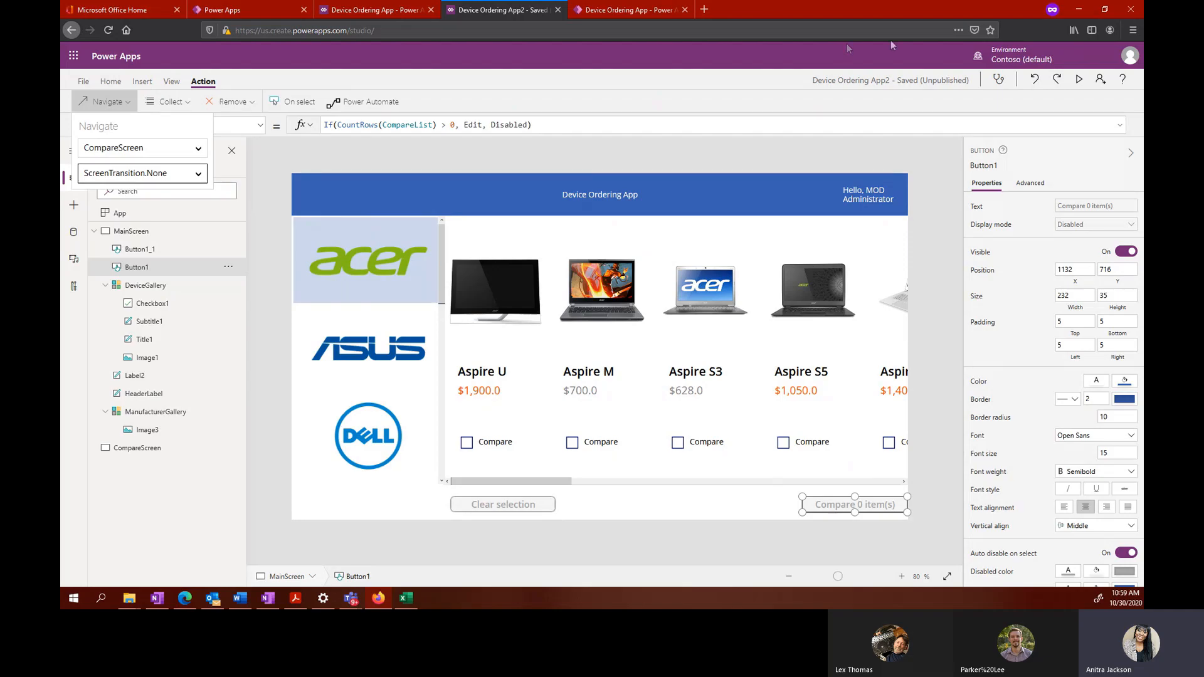
pyautogui.rightClick(948, 114)
pyautogui.click(632, 125)
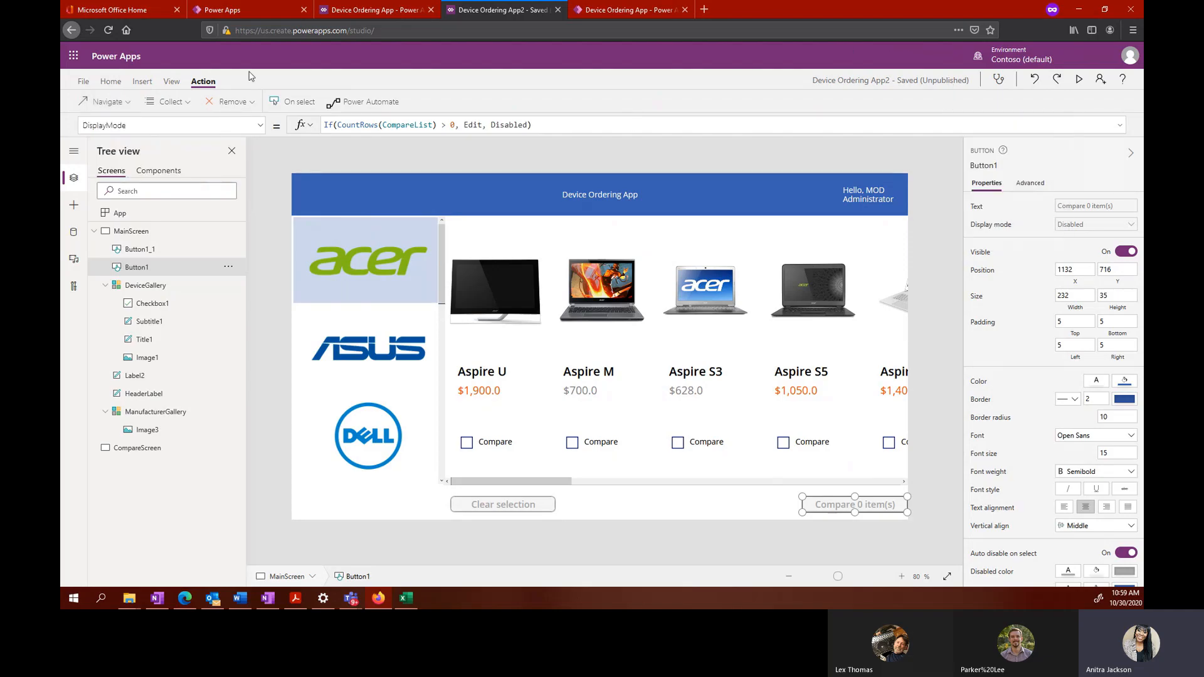
# Step: Save Device Ordering App2 and return to the canvas editor
pyautogui.click(83, 81)
pyautogui.click(194, 252)
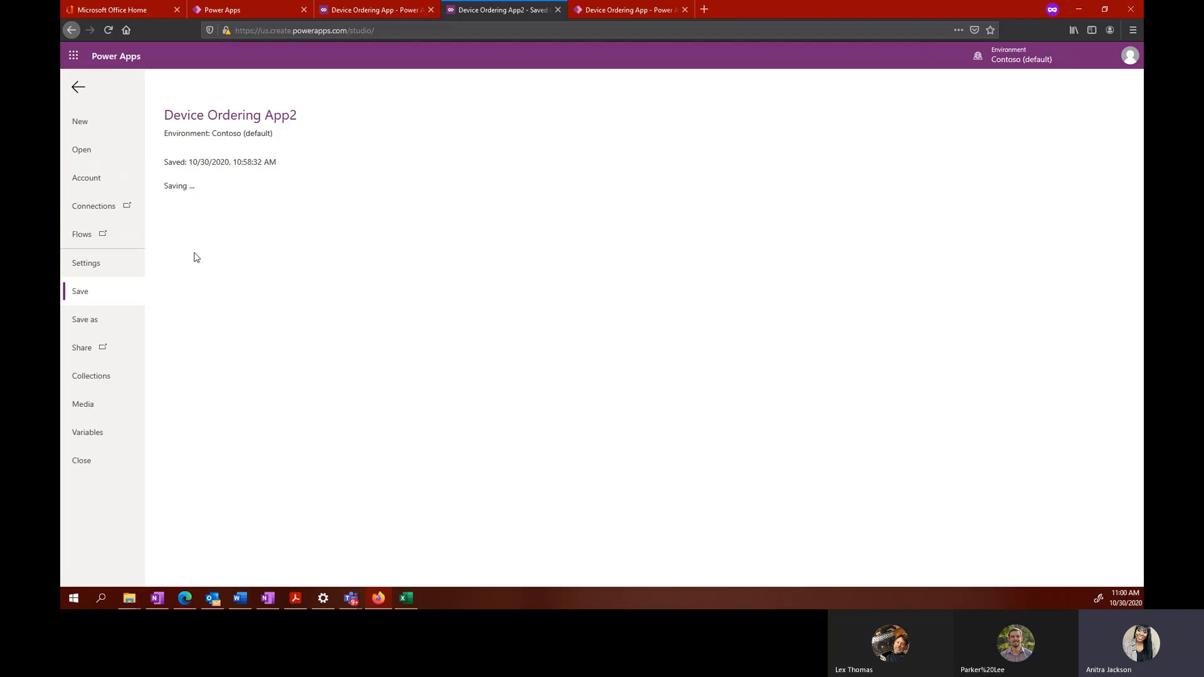
pyautogui.click(78, 86)
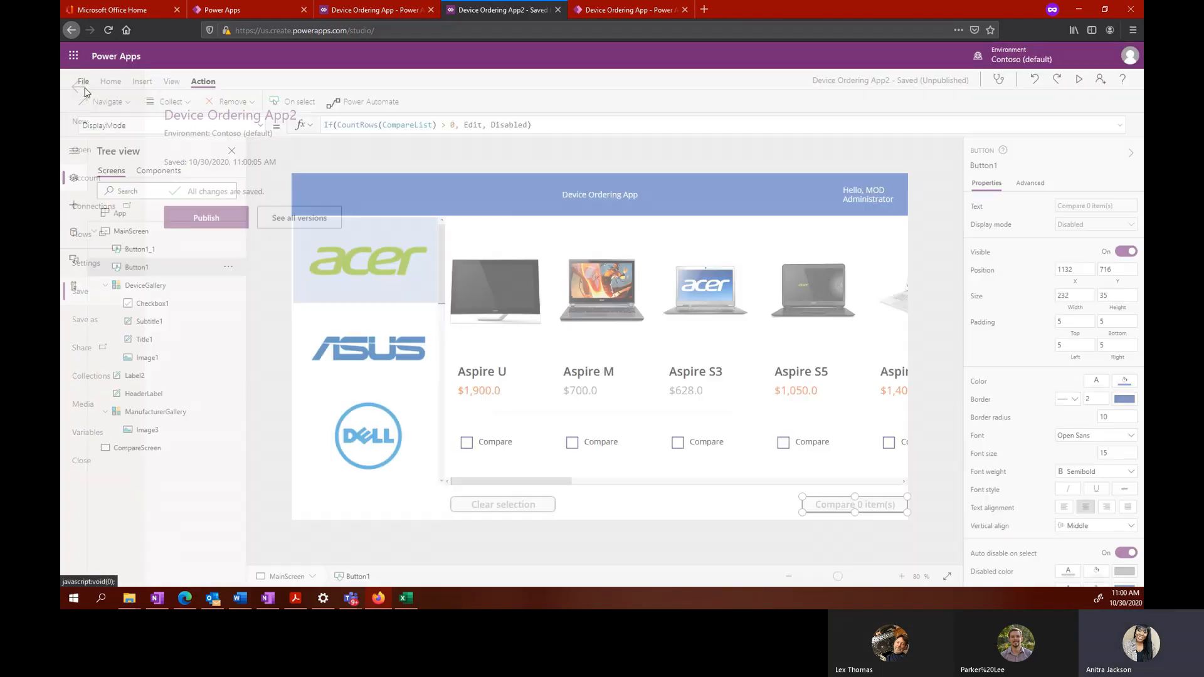
# Step: Preview the running app to check the compare and Clear selection buttons, and close the preview
pyautogui.click(1079, 82)
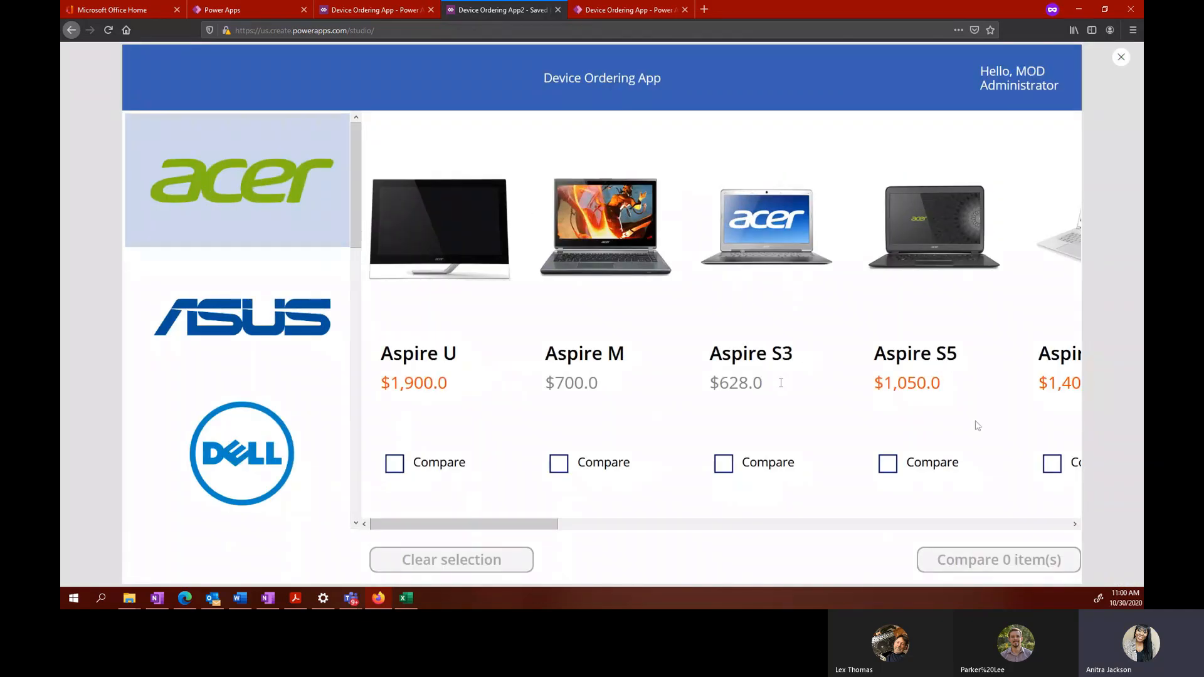
pyautogui.rightClick(970, 554)
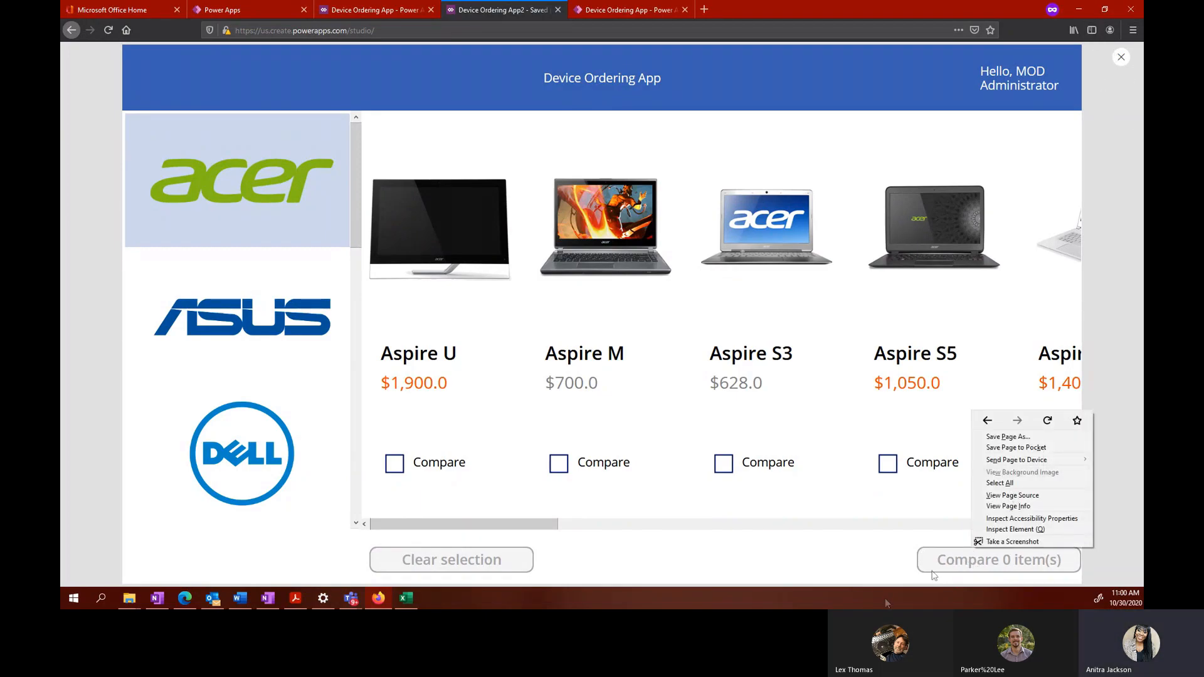
pyautogui.click(947, 575)
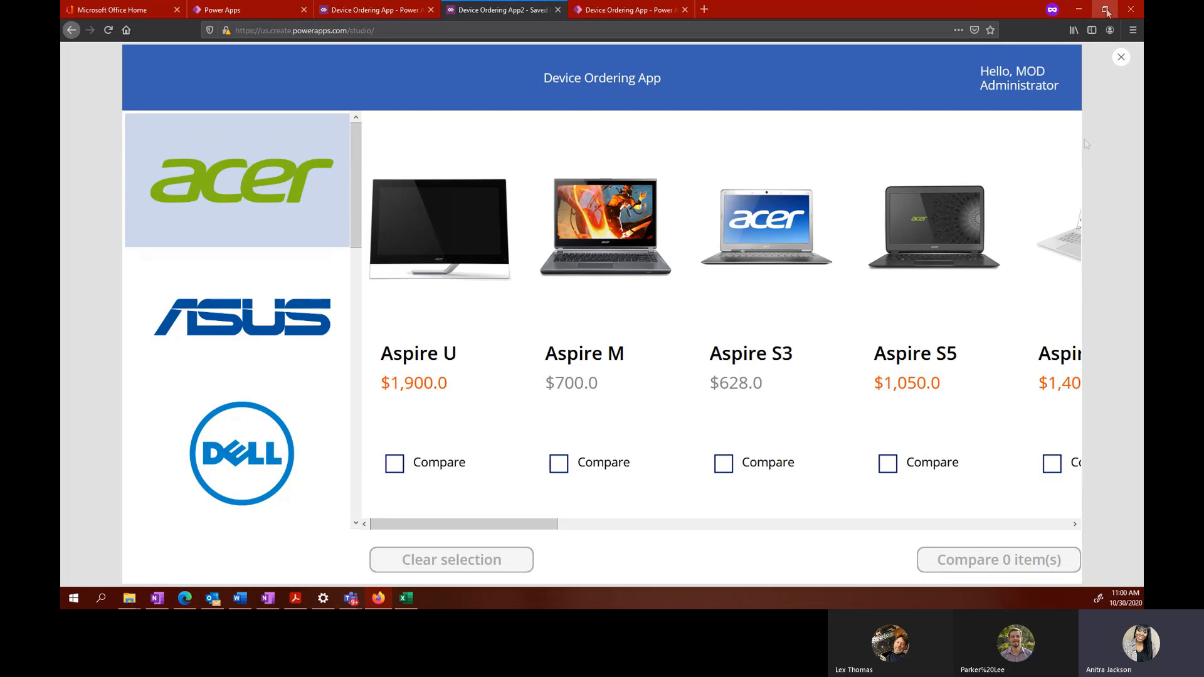
pyautogui.click(1121, 58)
pyautogui.click(696, 357)
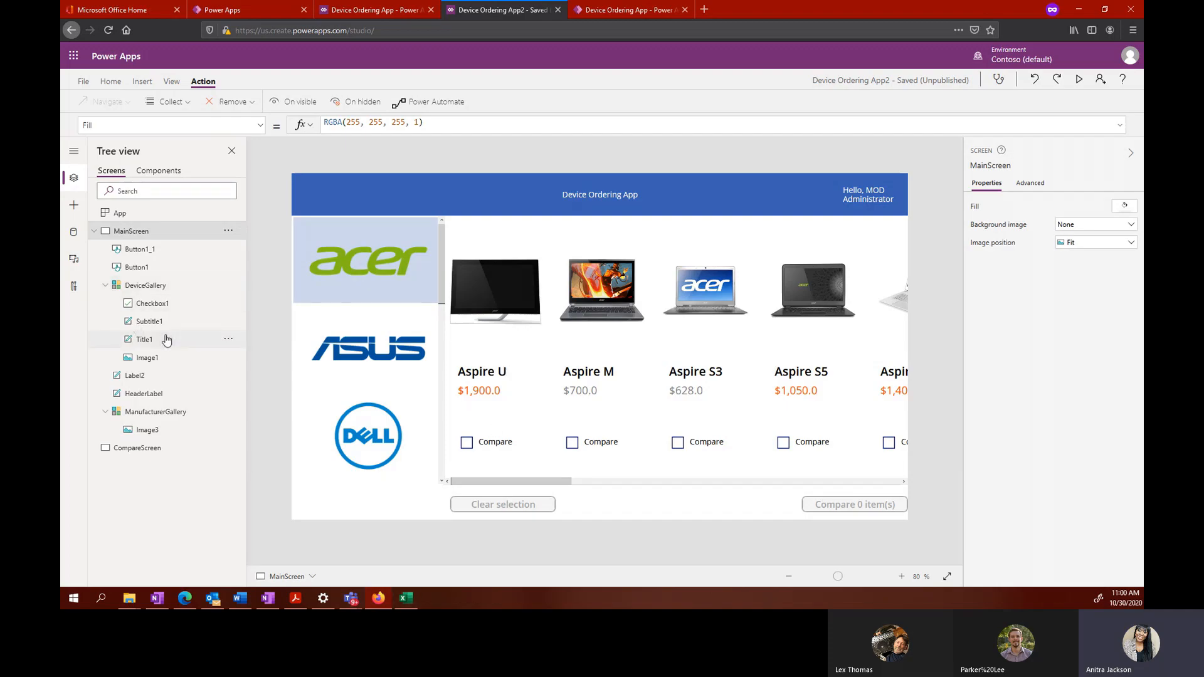
# Step: Copy HeaderLabel from MainScreen and paste it onto CompareScreen
pyautogui.click(153, 455)
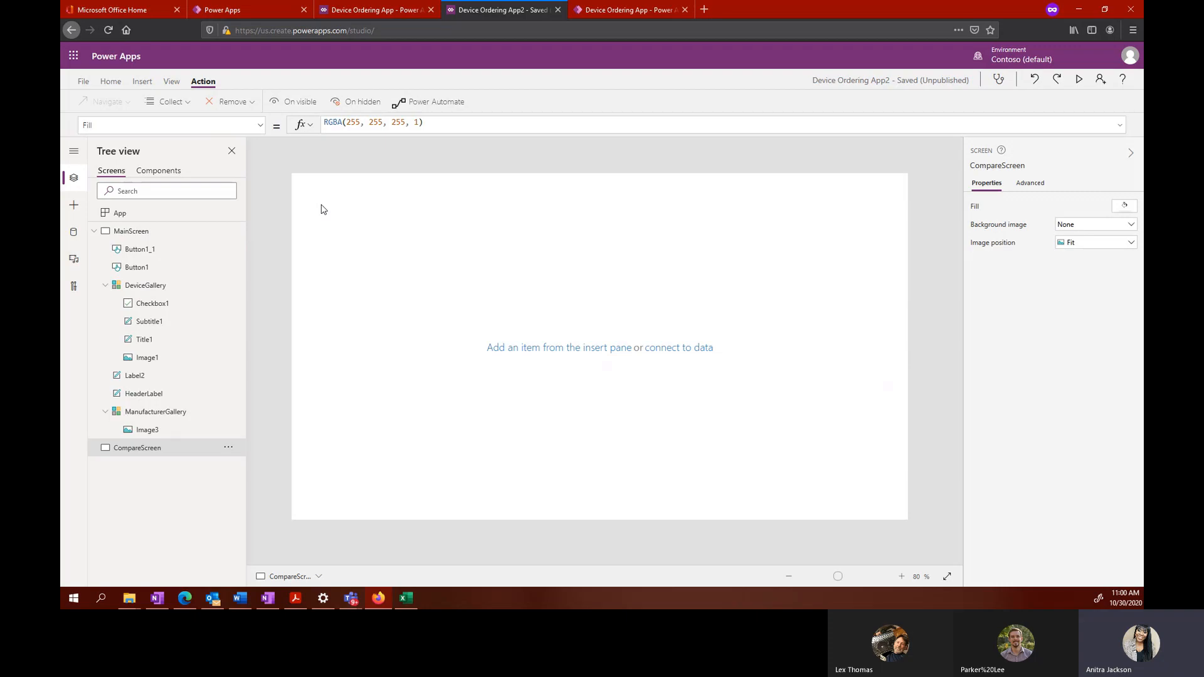
pyautogui.click(162, 395)
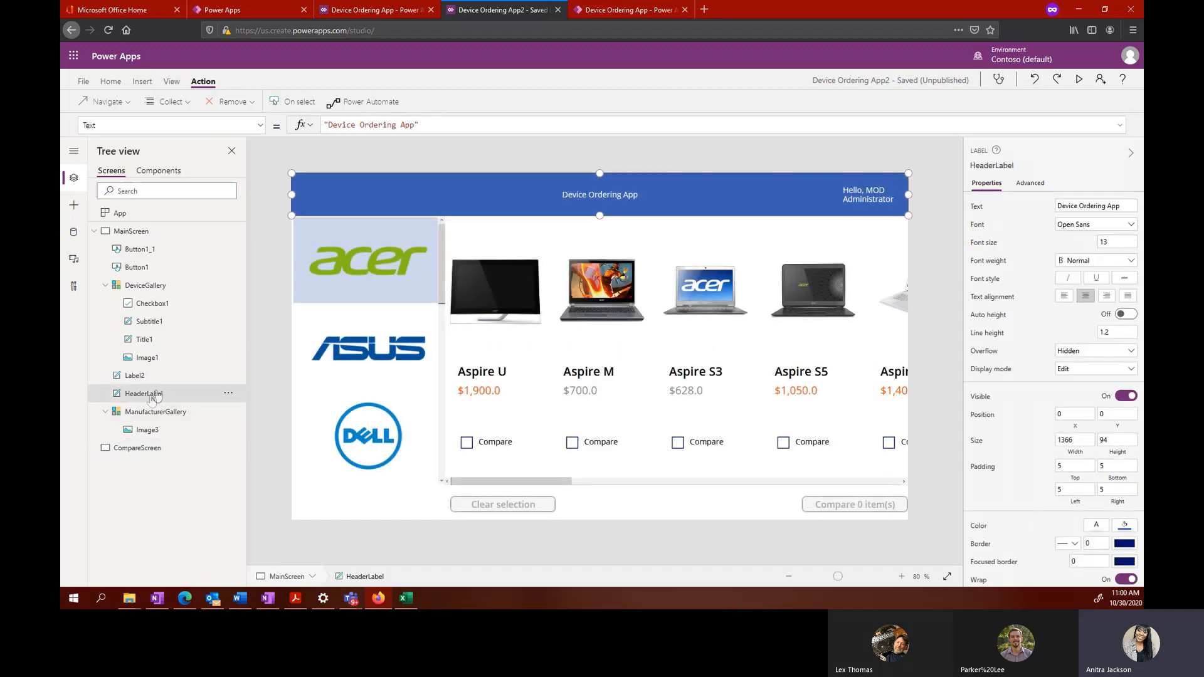
pyautogui.rightClick(156, 396)
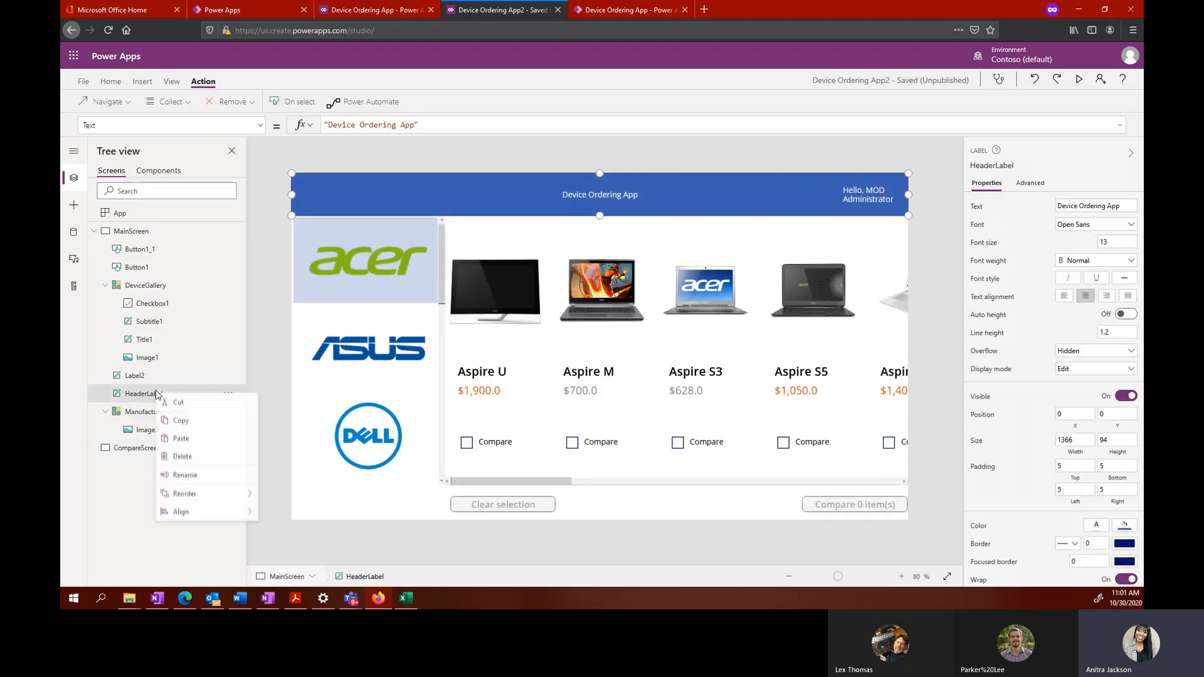
pyautogui.click(199, 426)
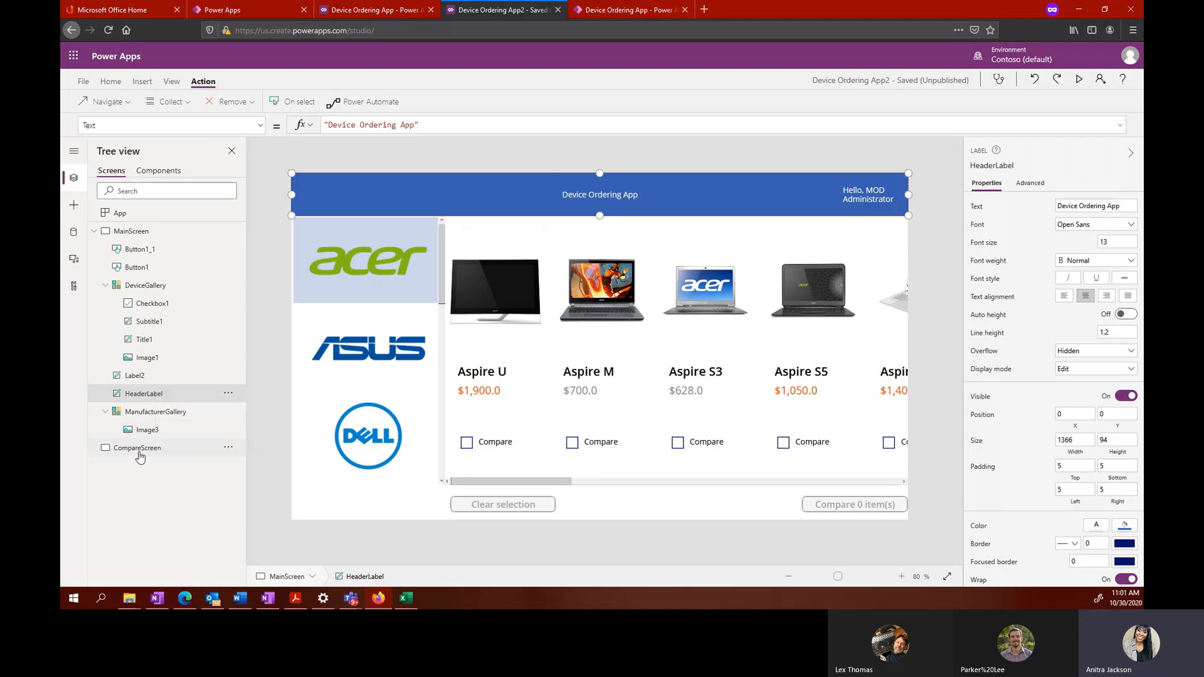
pyautogui.click(139, 449)
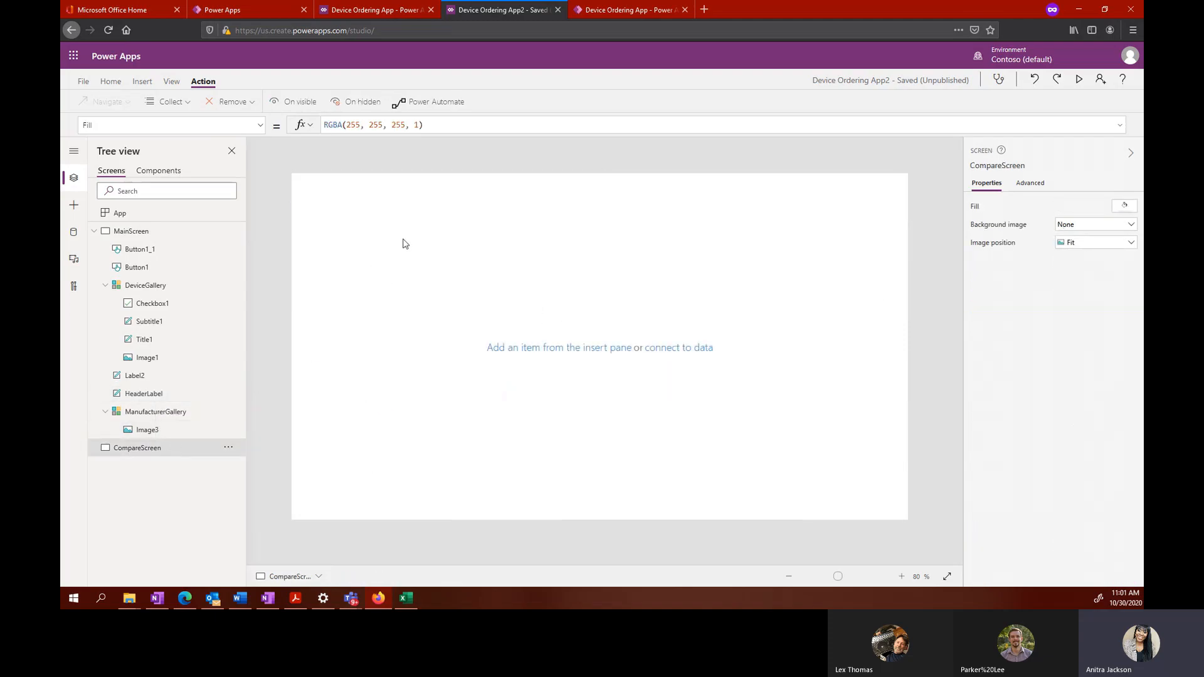
pyautogui.hotkey('ctrl', 'v')
pyautogui.click(554, 282)
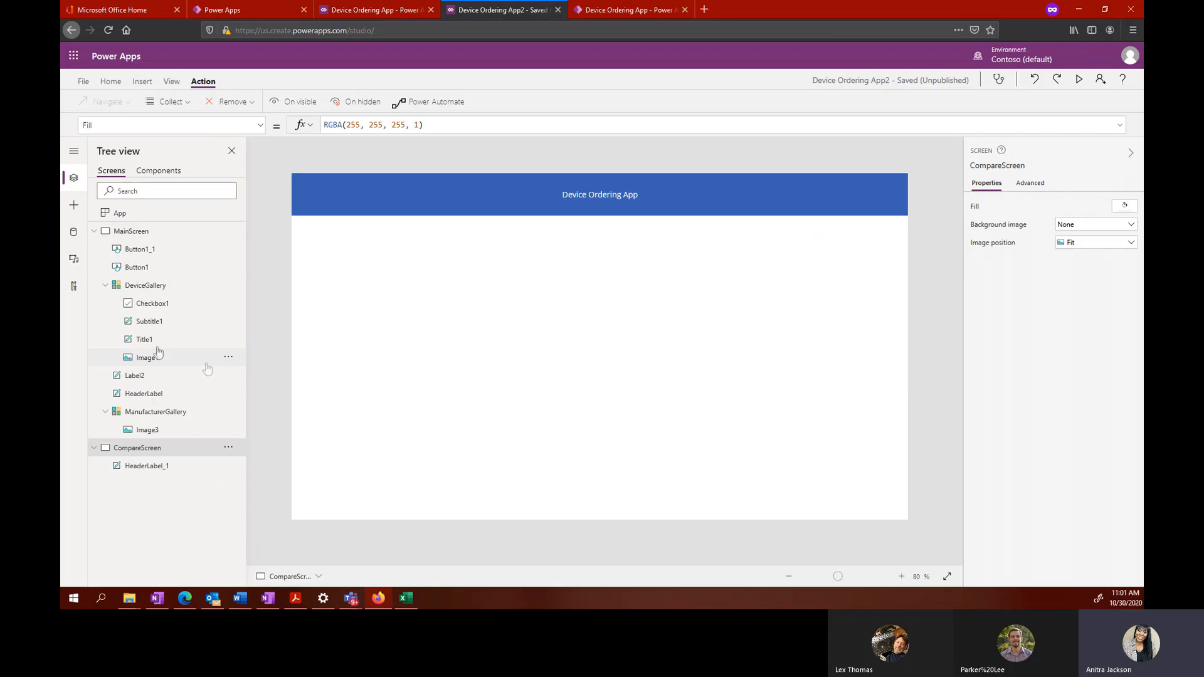
# Step: Copy the user greeting label Label2 from MainScreen and paste it onto the header of CompareScreen
pyautogui.rightClick(157, 265)
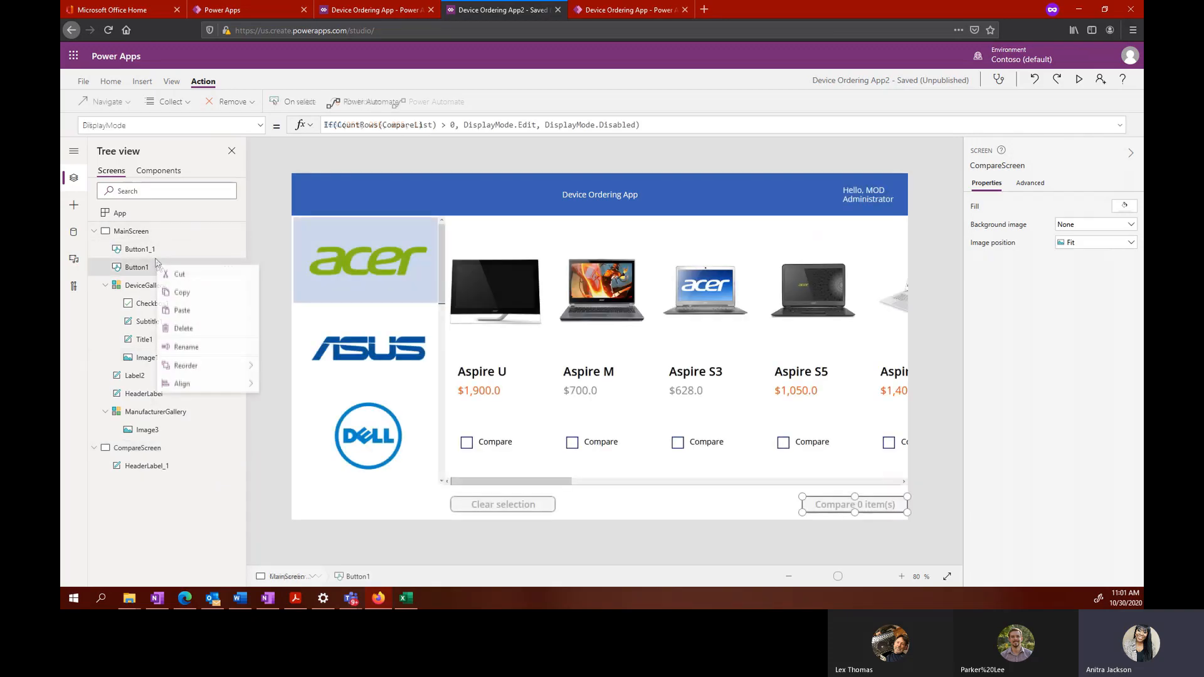
pyautogui.rightClick(155, 231)
pyautogui.click(861, 192)
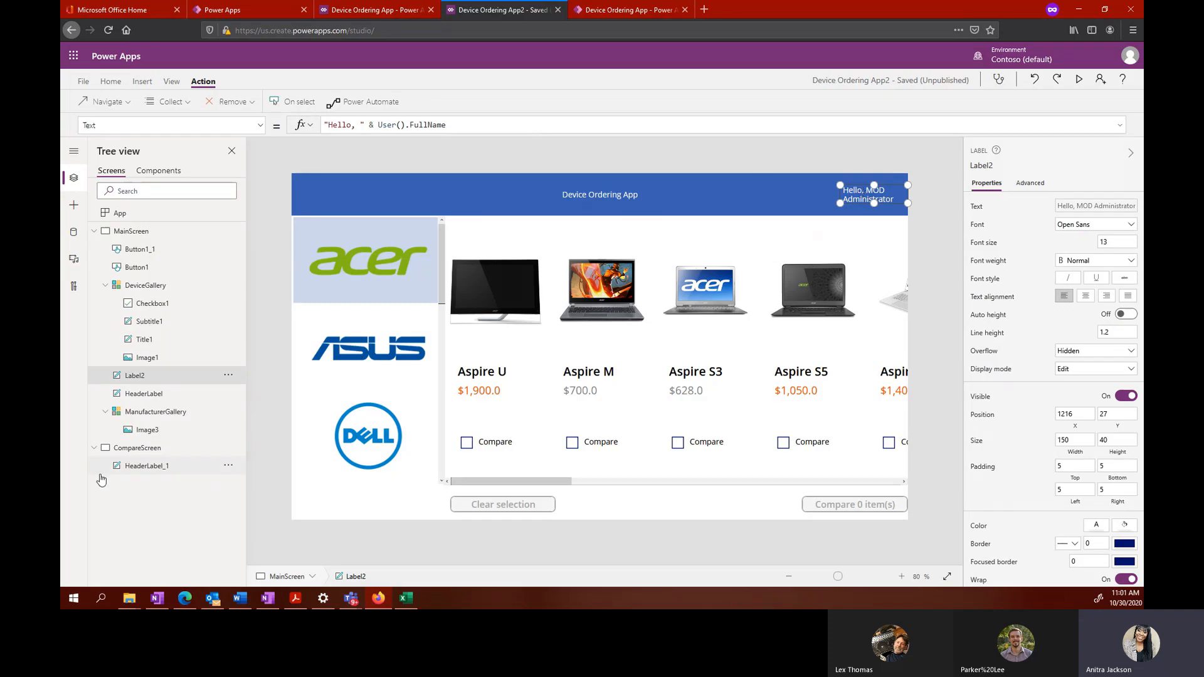
pyautogui.click(151, 448)
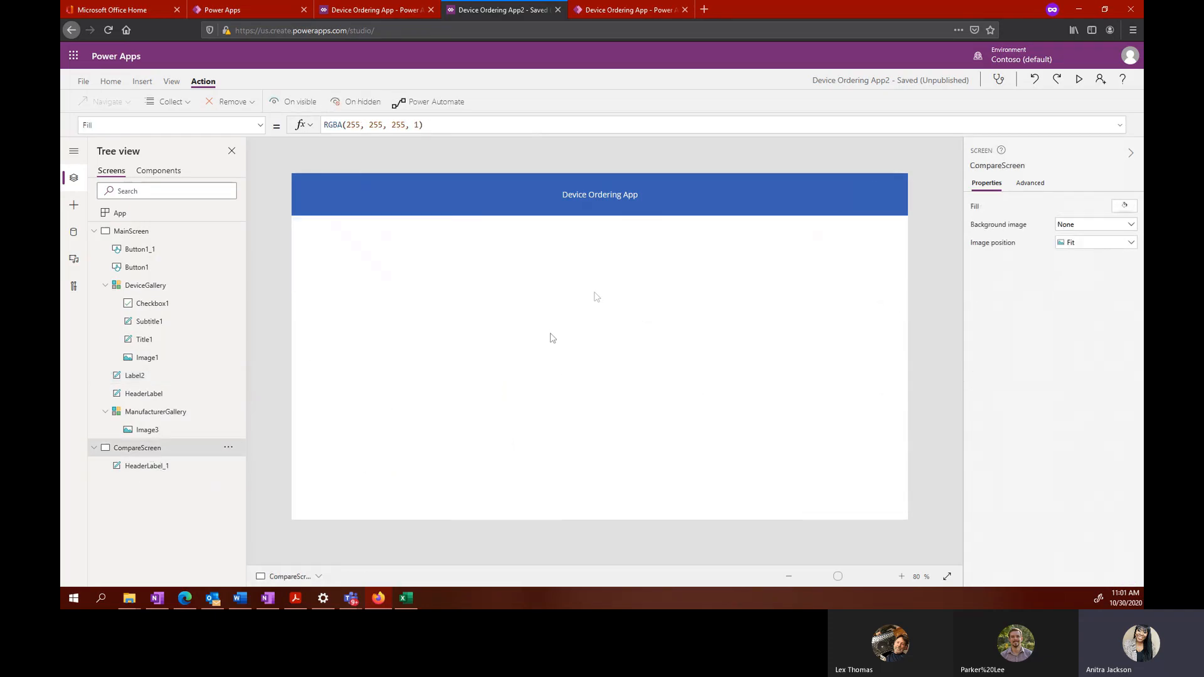
pyautogui.hotkey('ctrl', 'v')
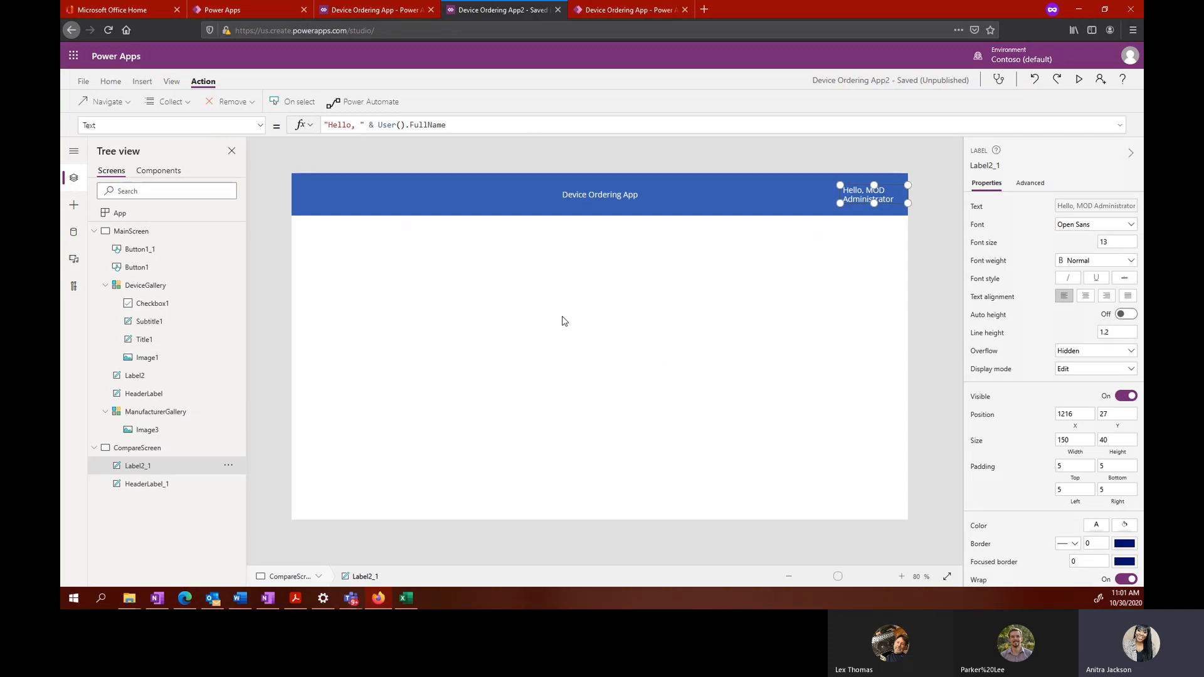
# Step: Copy DeviceGallery from MainScreen and paste it onto CompareScreen
pyautogui.click(157, 287)
pyautogui.rightClick(156, 288)
pyautogui.click(201, 314)
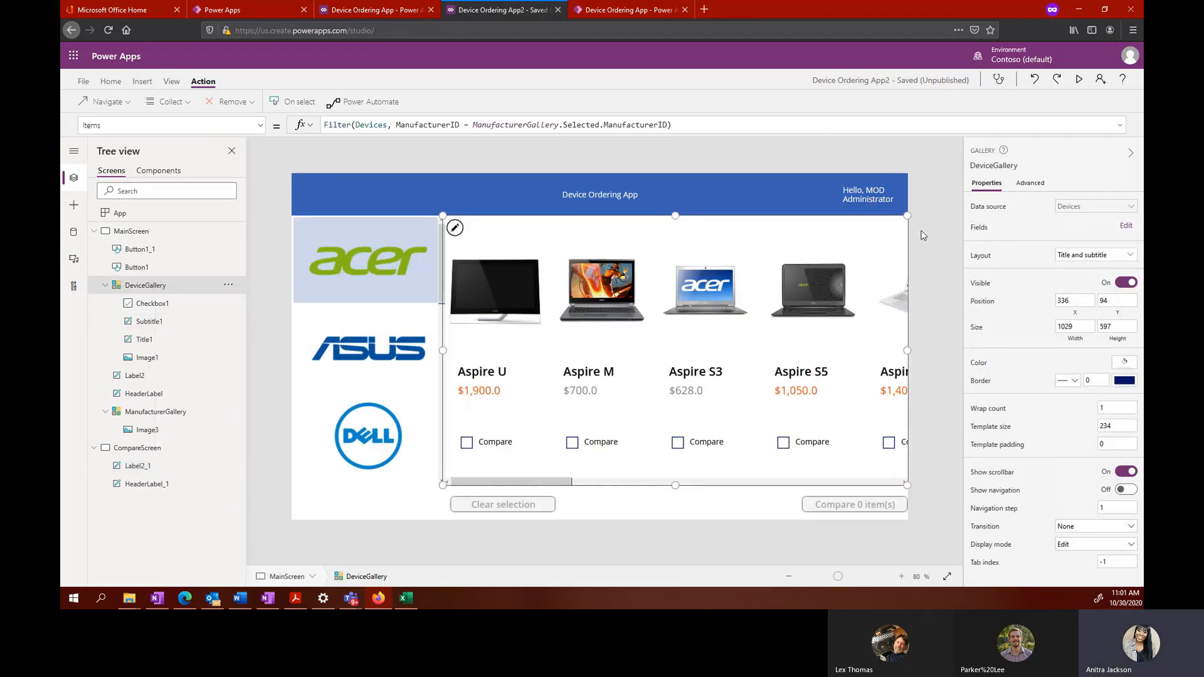
pyautogui.click(148, 448)
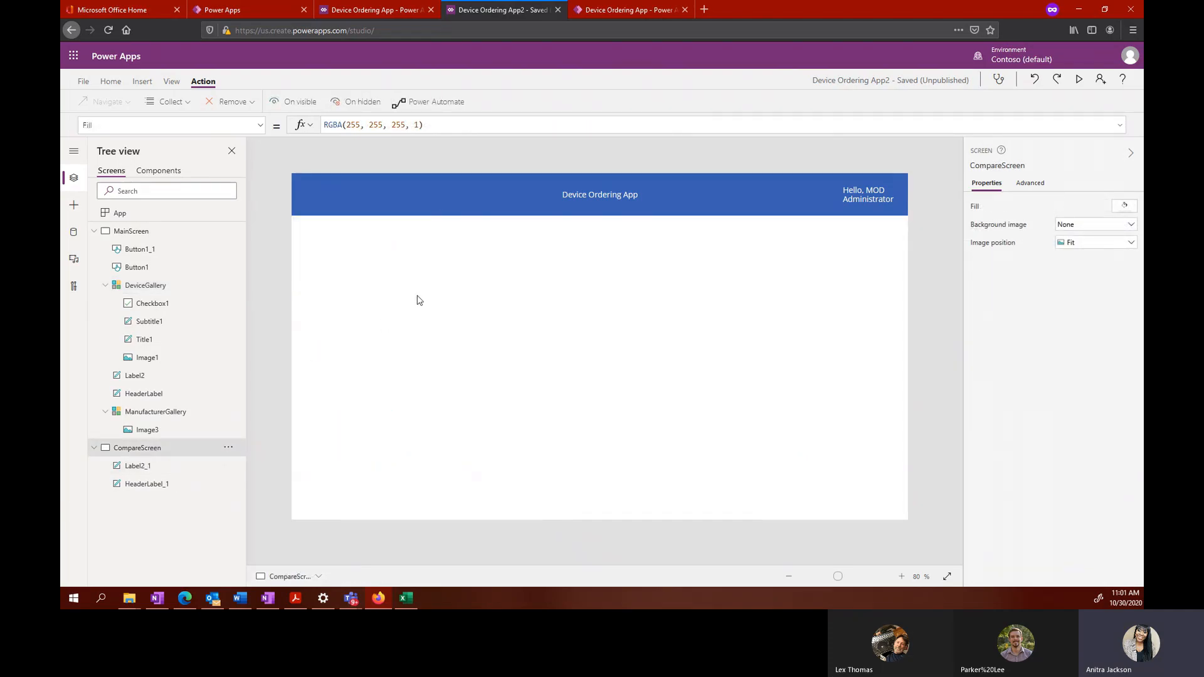
pyautogui.hotkey('ctrl', 'v')
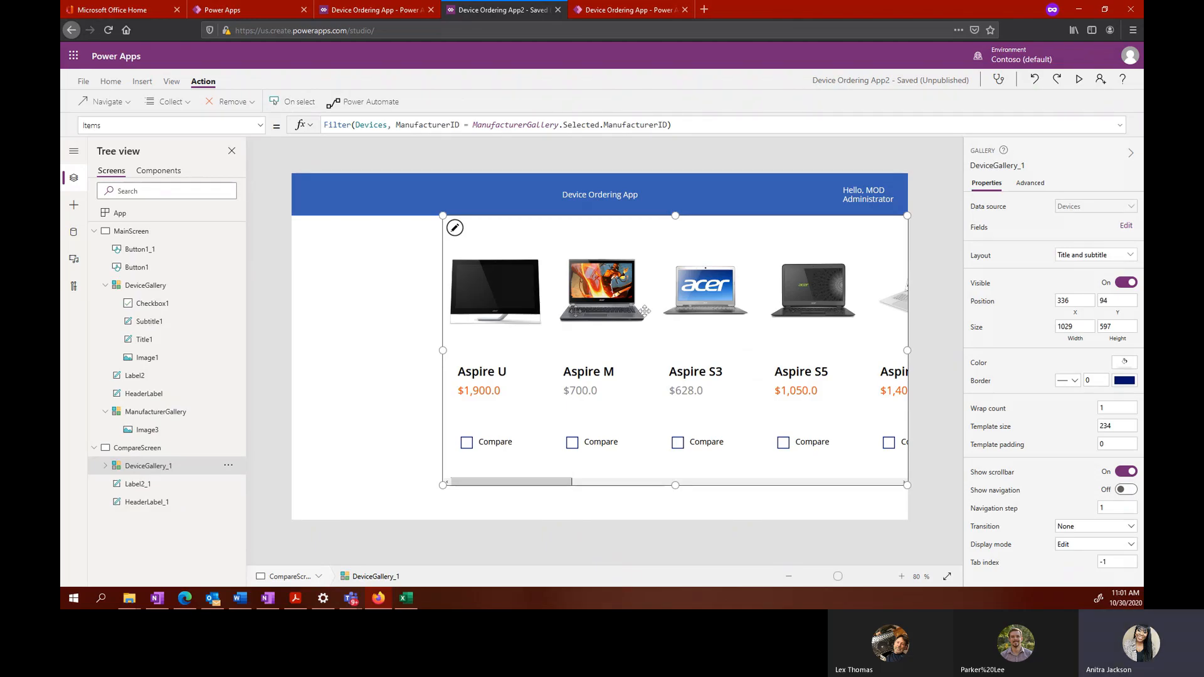
# Step: Narrow the pasted device gallery to about 544 wide and move it to X 0, Y 94 on CompareScreen
pyautogui.moveTo(442, 215); pyautogui.dragTo(662, 215)
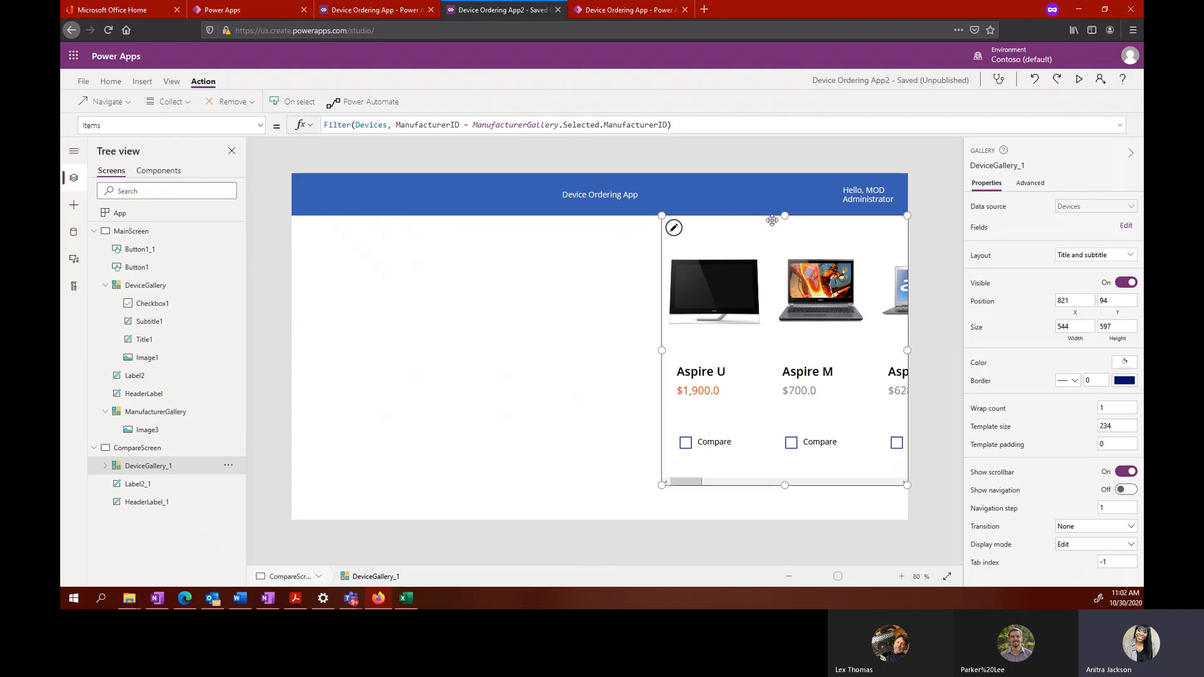
pyautogui.rightClick(500, 286)
pyautogui.click(726, 457)
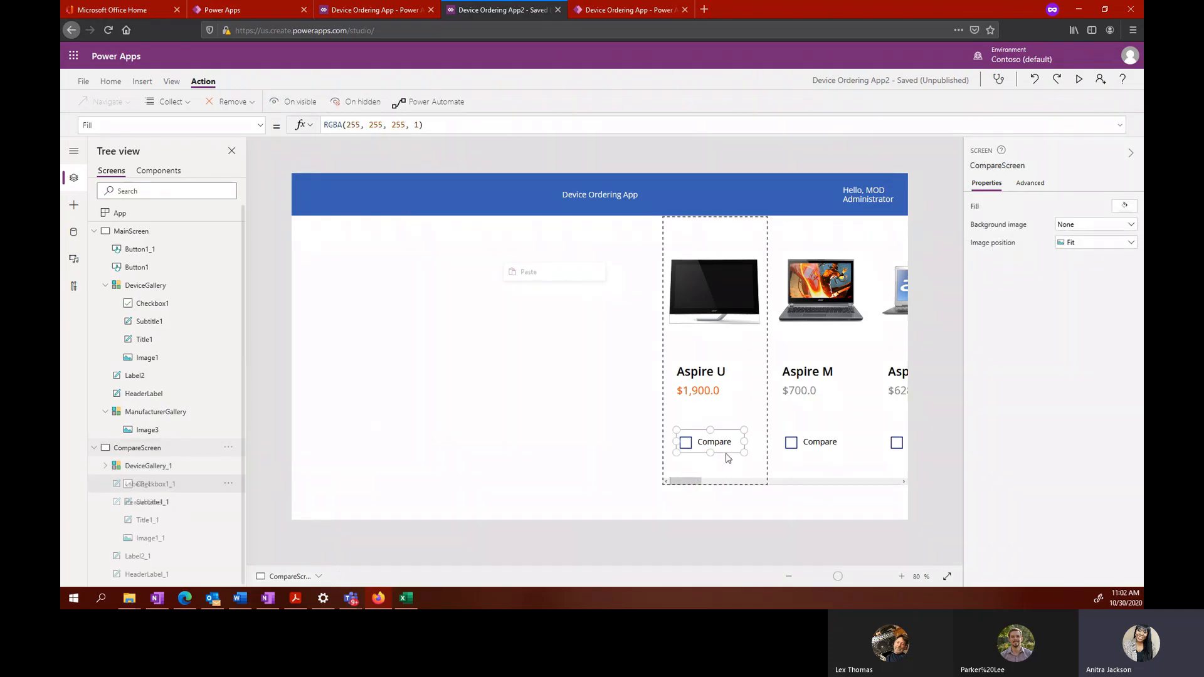
pyautogui.click(709, 223)
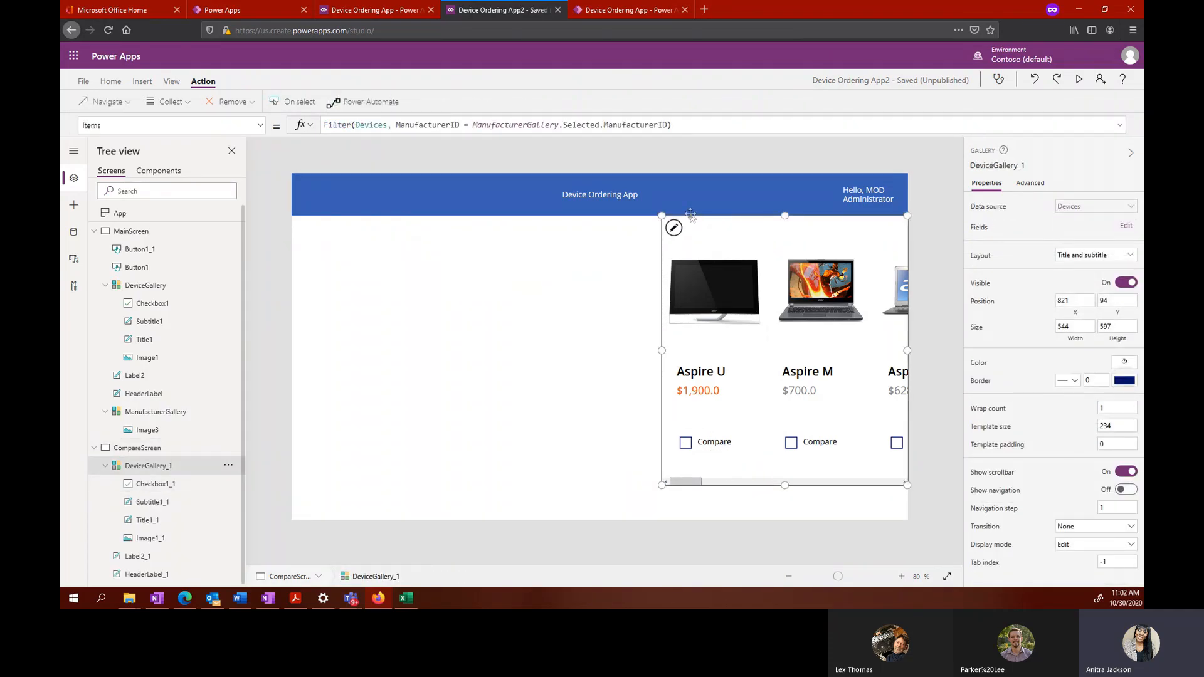
pyautogui.moveTo(709, 223); pyautogui.dragTo(307, 226)
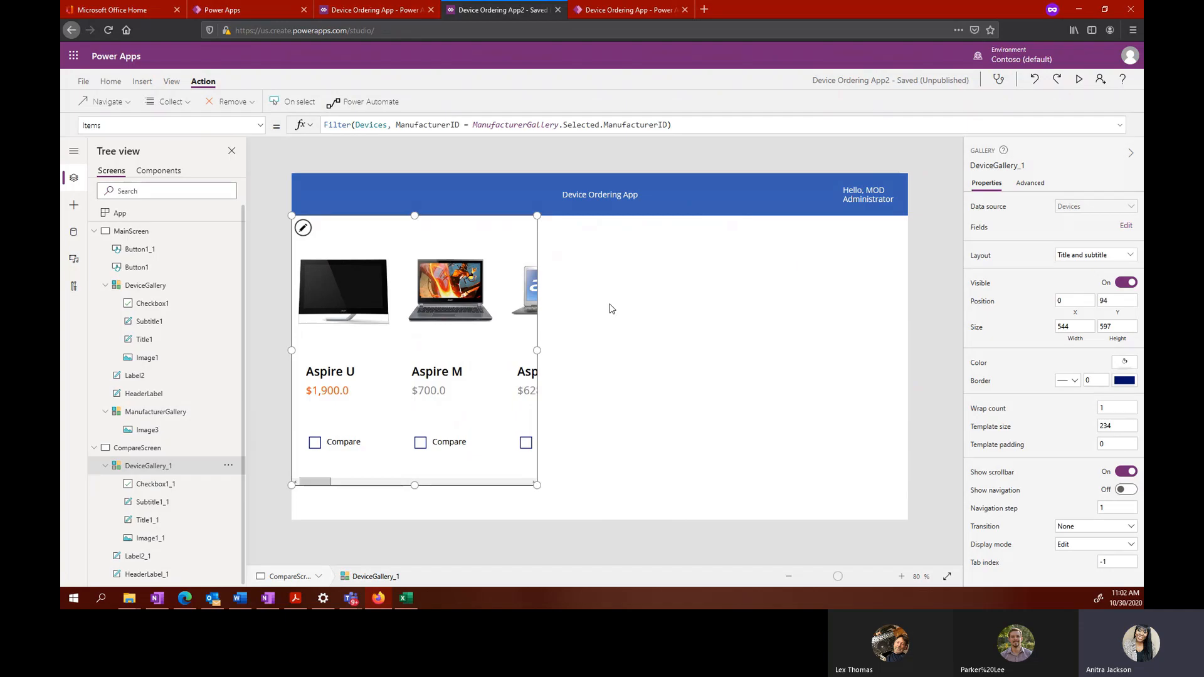
pyautogui.click(615, 360)
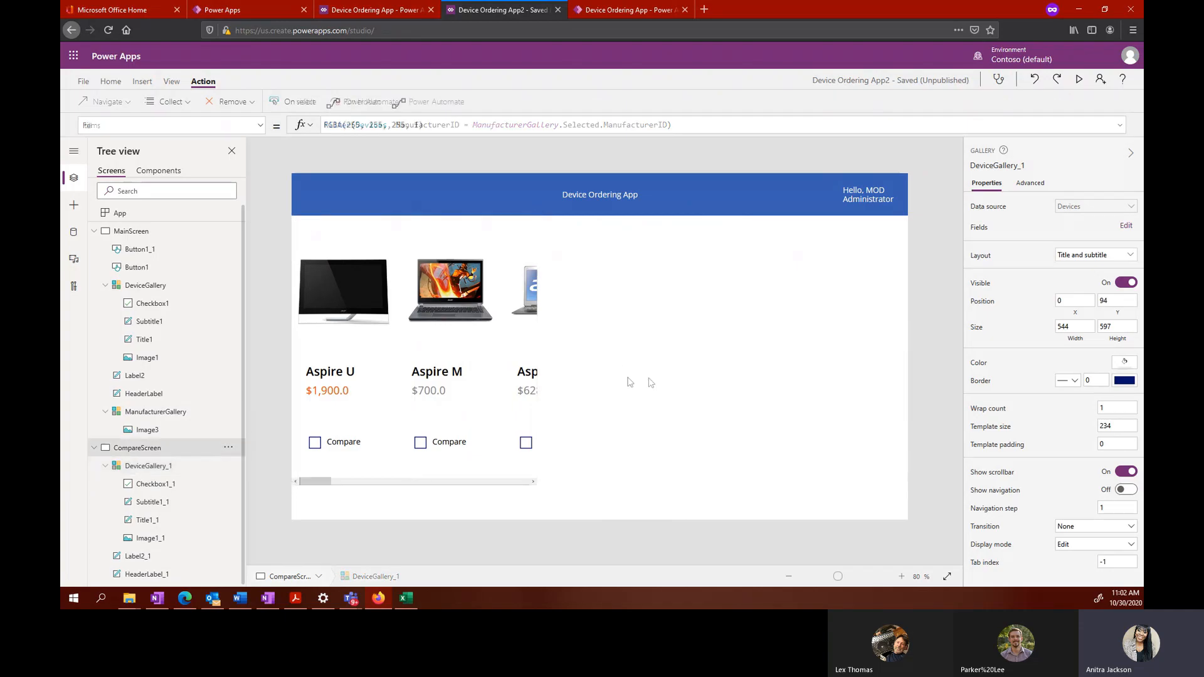
# Step: Rename the copied gallery on CompareScreen as CompareListGallery
pyautogui.click(145, 468)
pyautogui.click(229, 466)
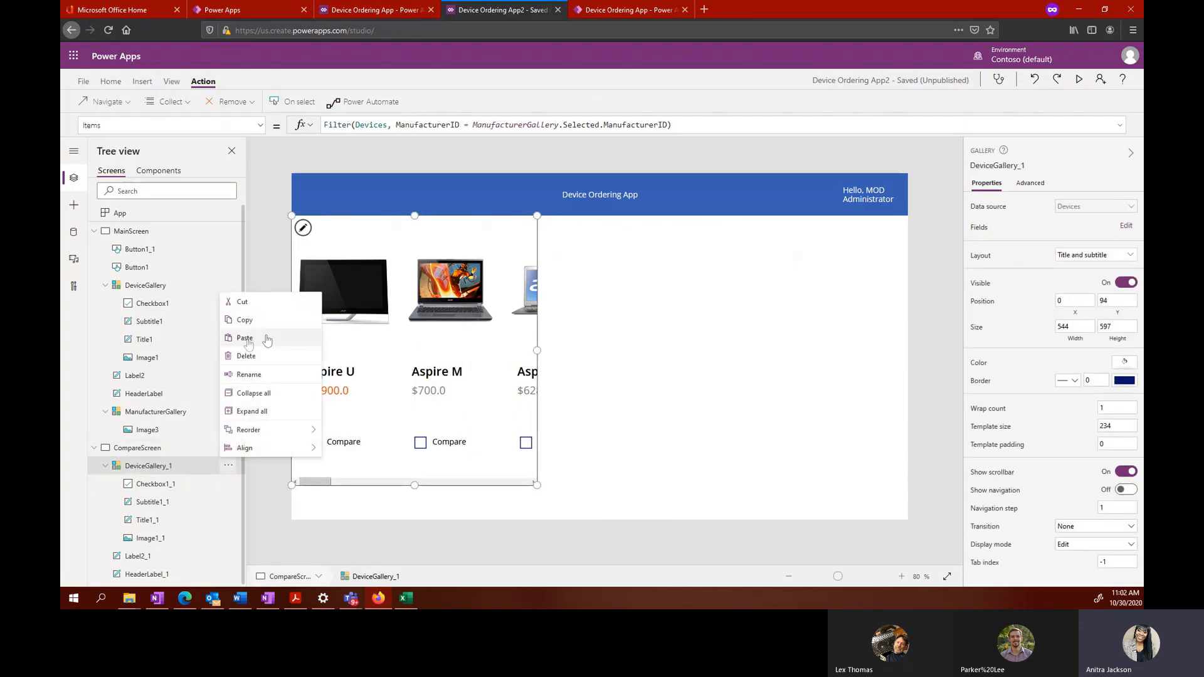
pyautogui.click(264, 376)
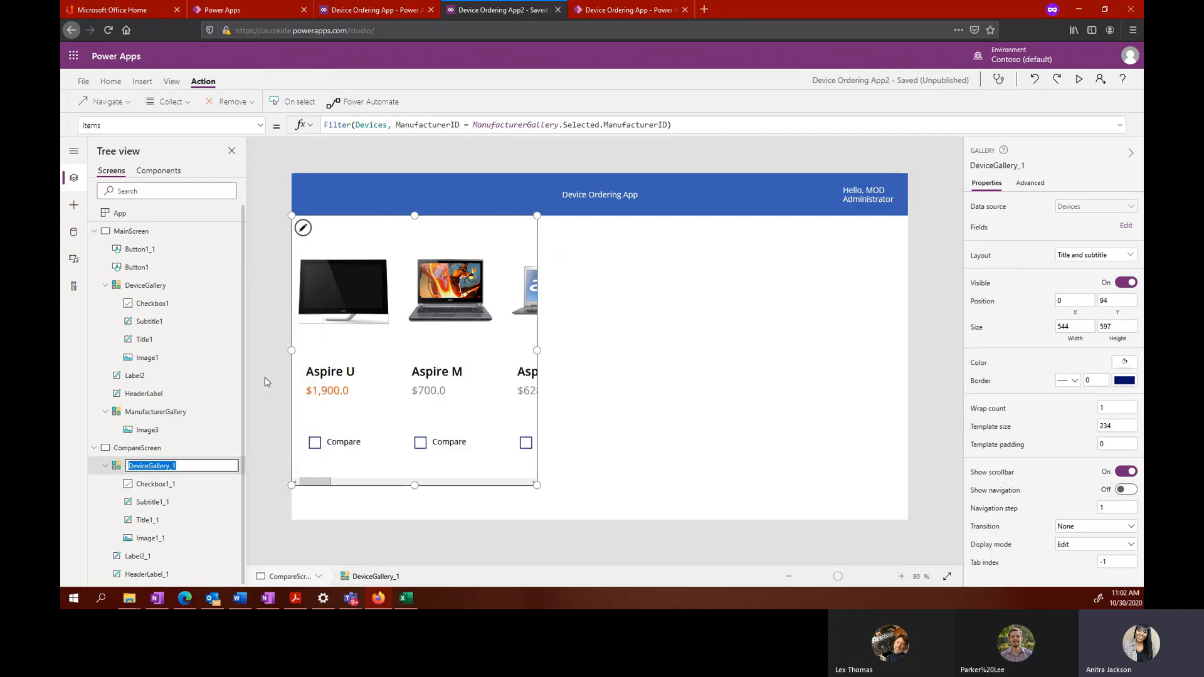
pyautogui.write('CompareList')
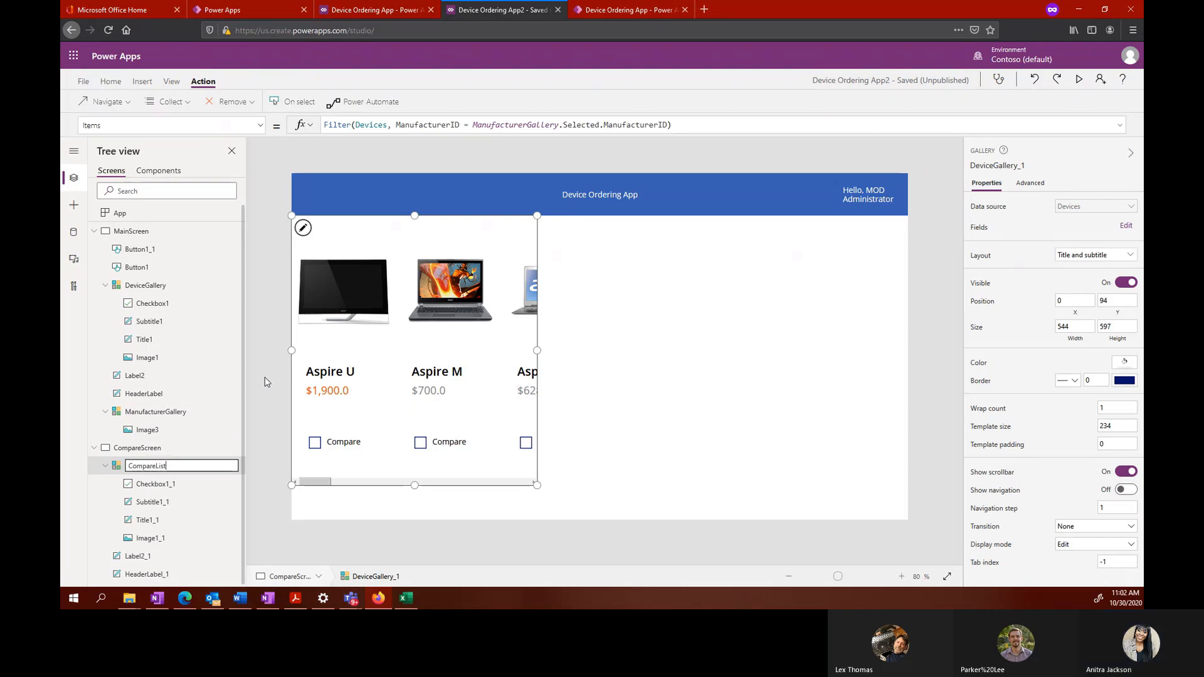
pyautogui.write('Gallery')
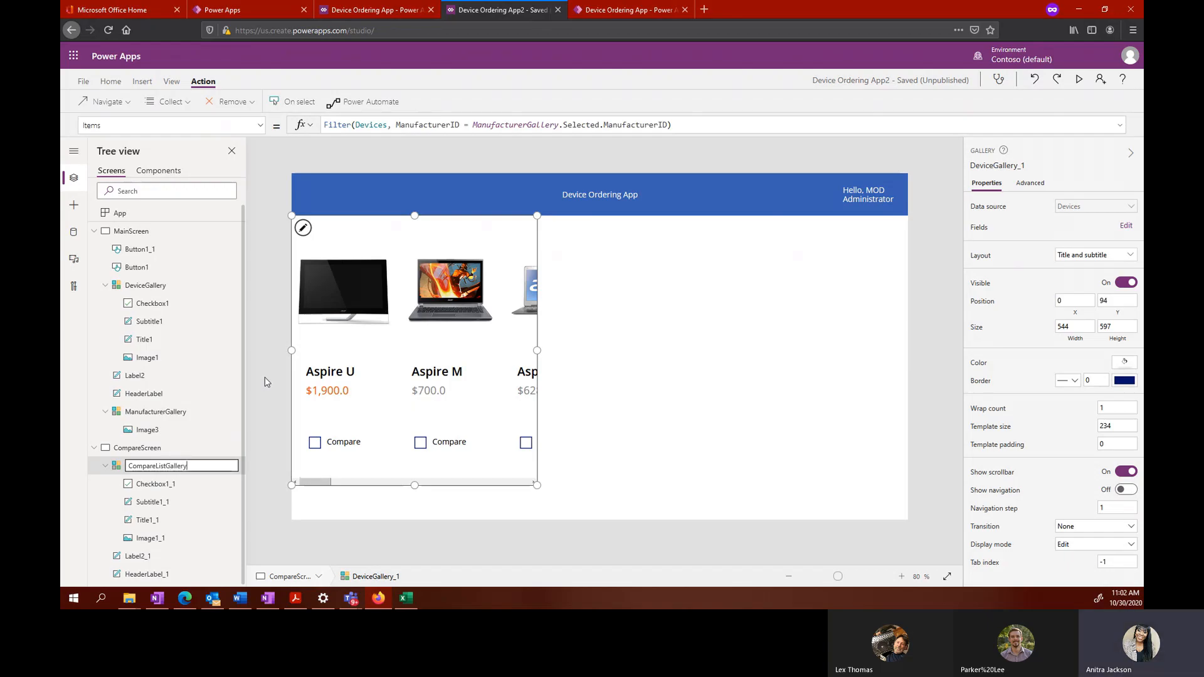
# Step: Confirm the gallery's new name and set the Items of CompareListGallery to the CompareList collection
pyautogui.press('Return')
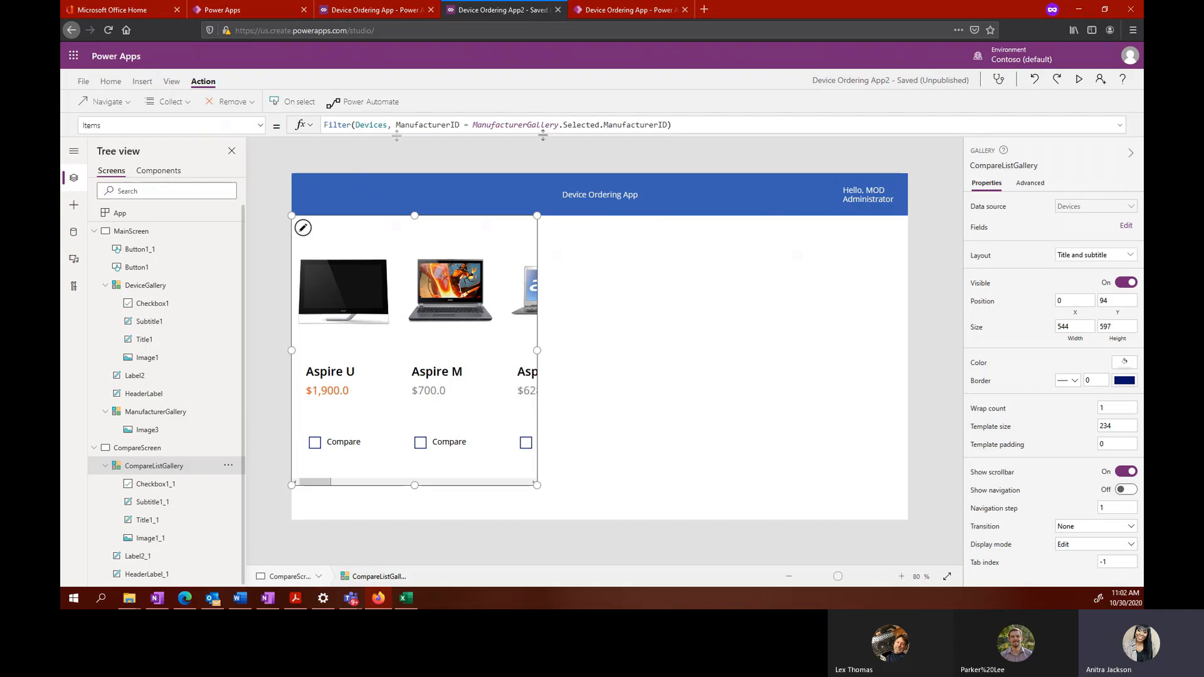
pyautogui.click(679, 125)
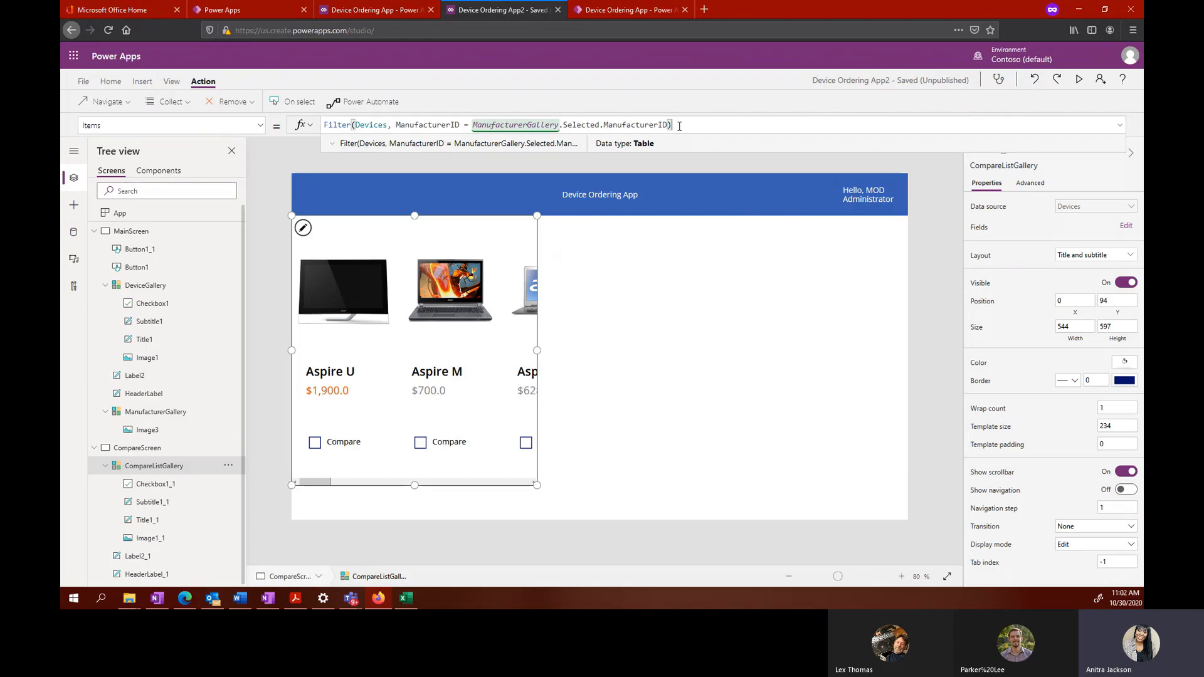
pyautogui.hotkey('ctrl', 'a')
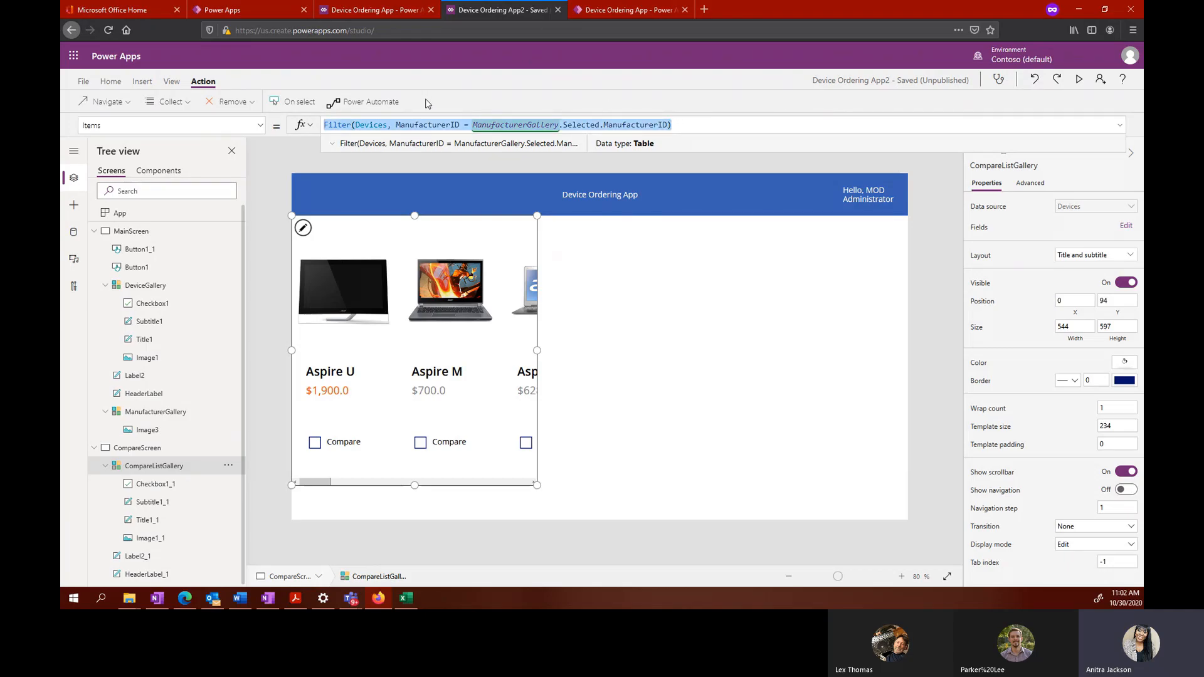
pyautogui.write('Compare')
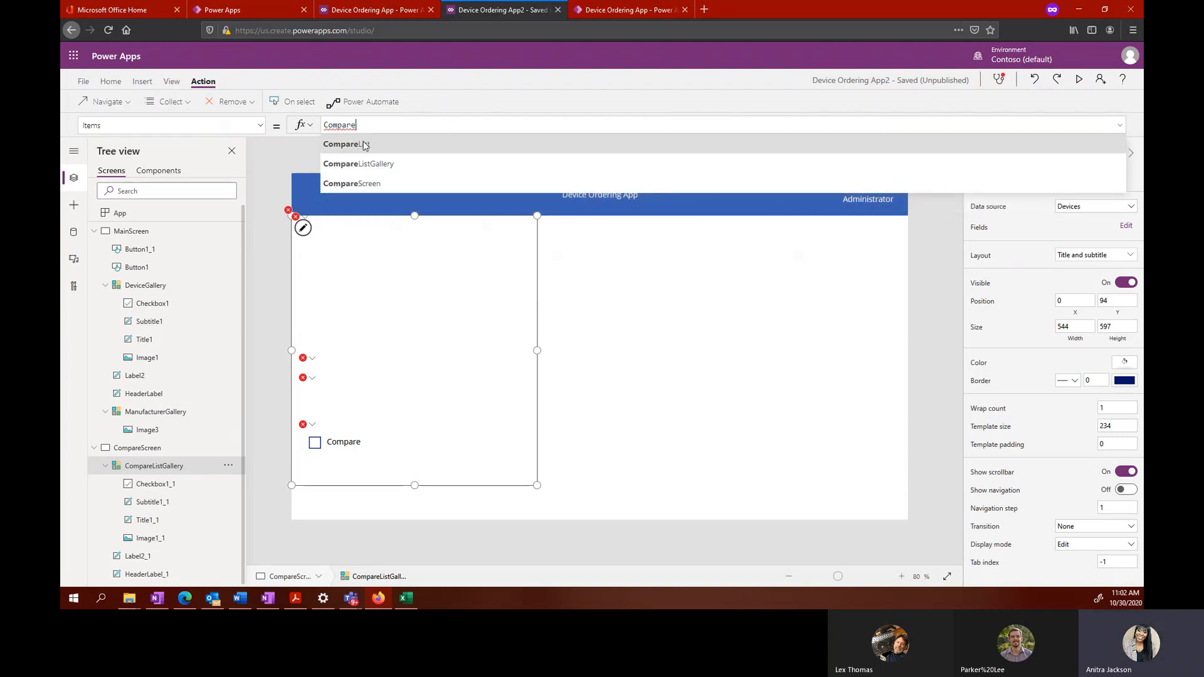
pyautogui.click(365, 145)
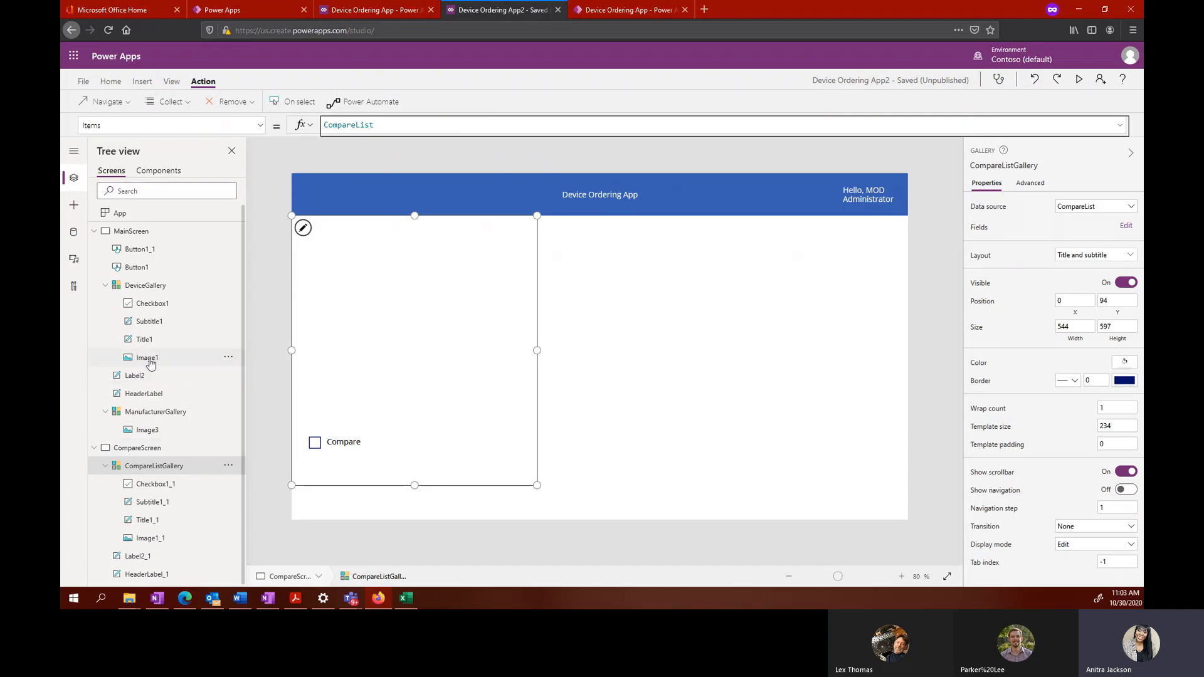
pyautogui.rightClick(170, 305)
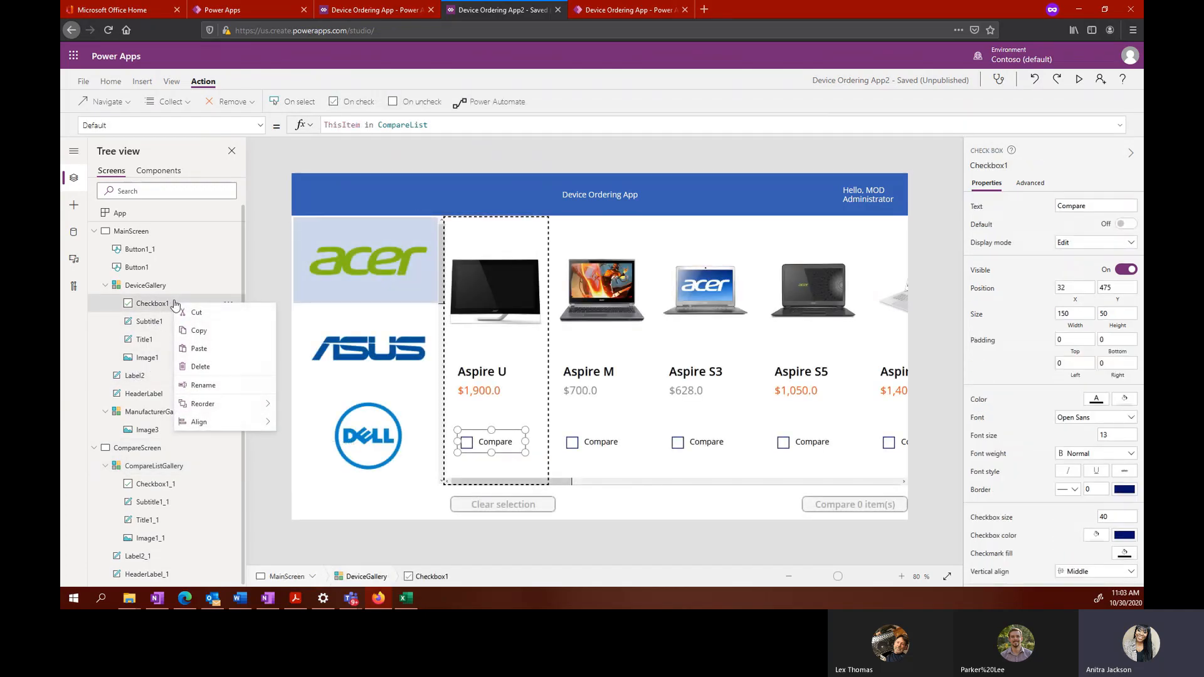
pyautogui.rightClick(157, 307)
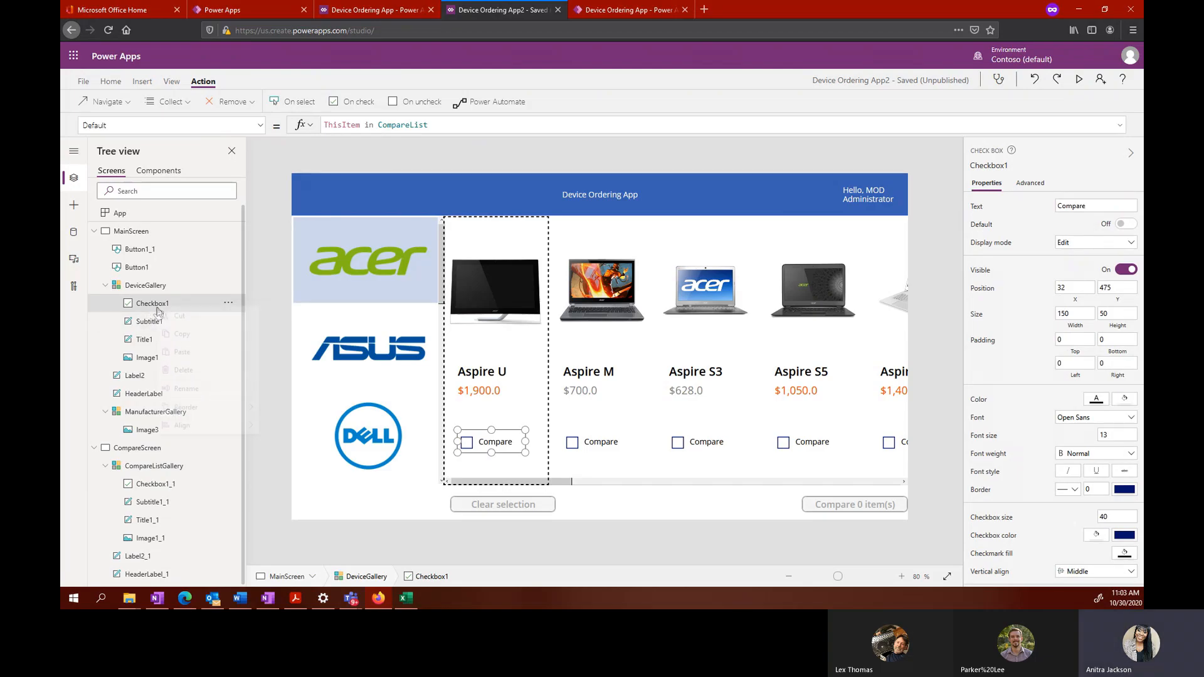
pyautogui.click(269, 292)
pyautogui.rightClick(270, 293)
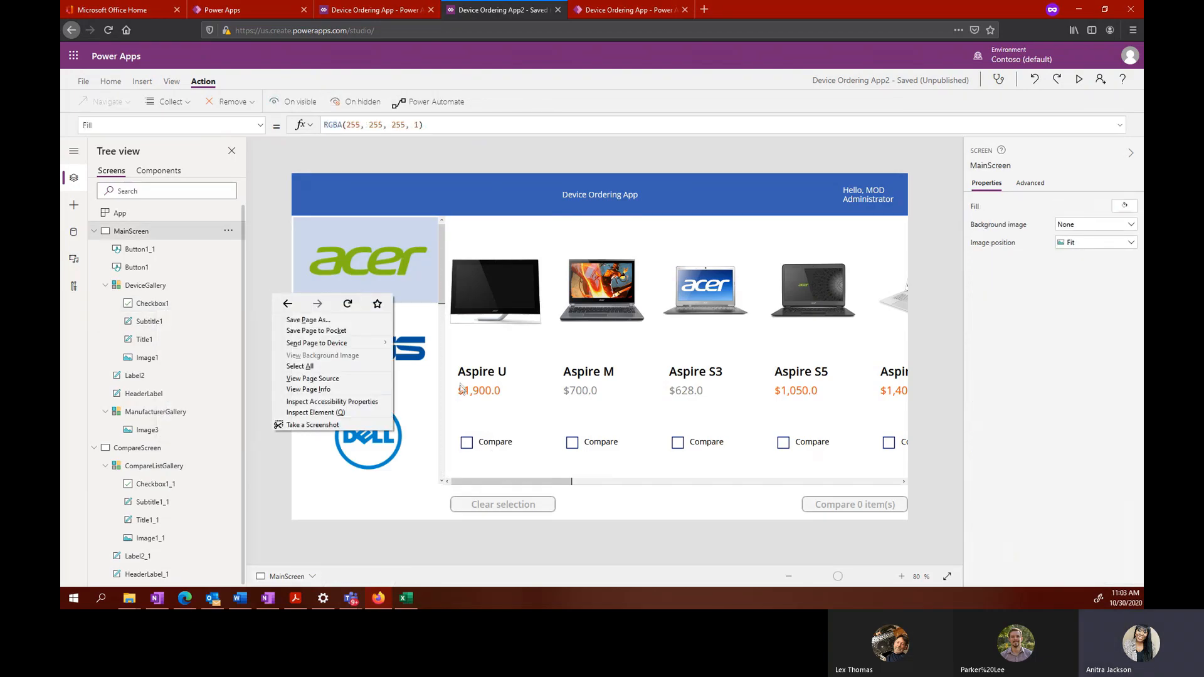
pyautogui.click(502, 434)
pyautogui.rightClick(501, 434)
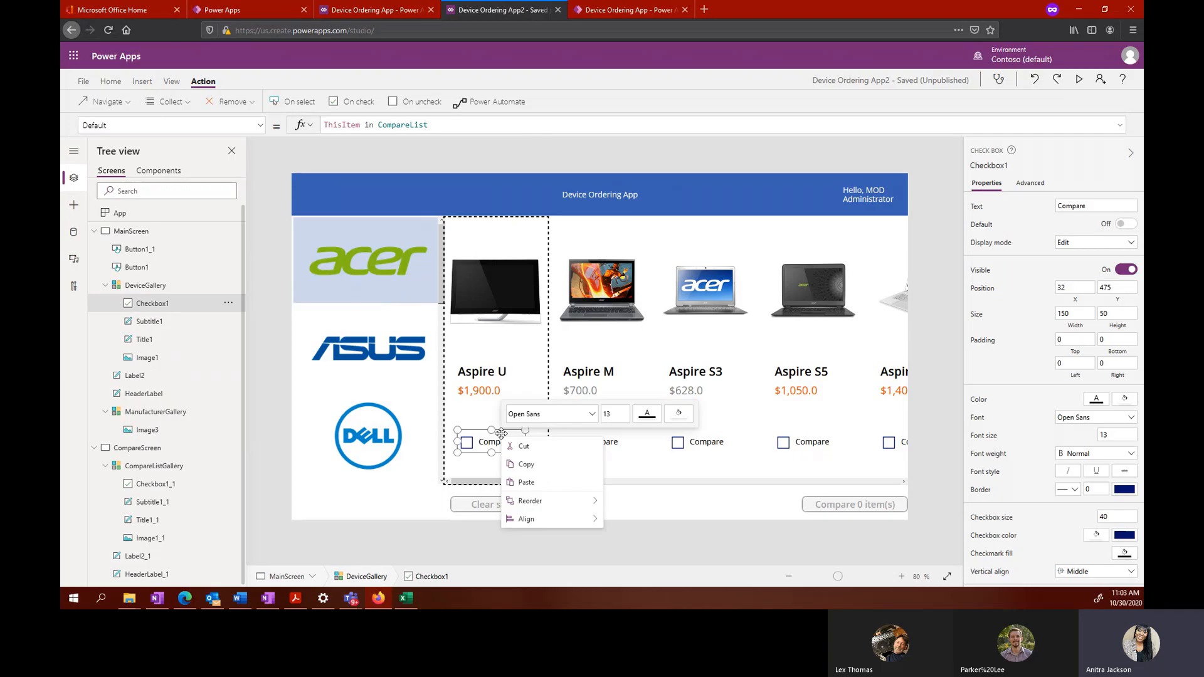
# Step: Delete the Compare checkbox Checkbox1_1 from CompareListGallery on CompareScreen
pyautogui.click(188, 486)
pyautogui.rightClick(188, 486)
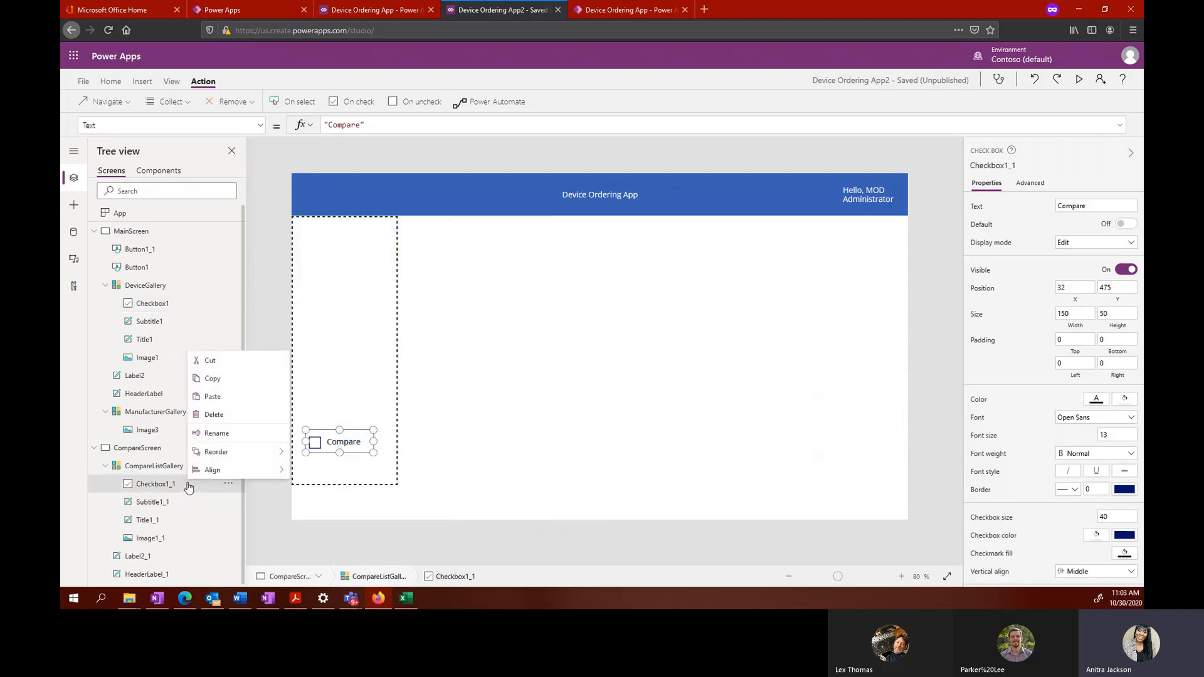
pyautogui.click(139, 486)
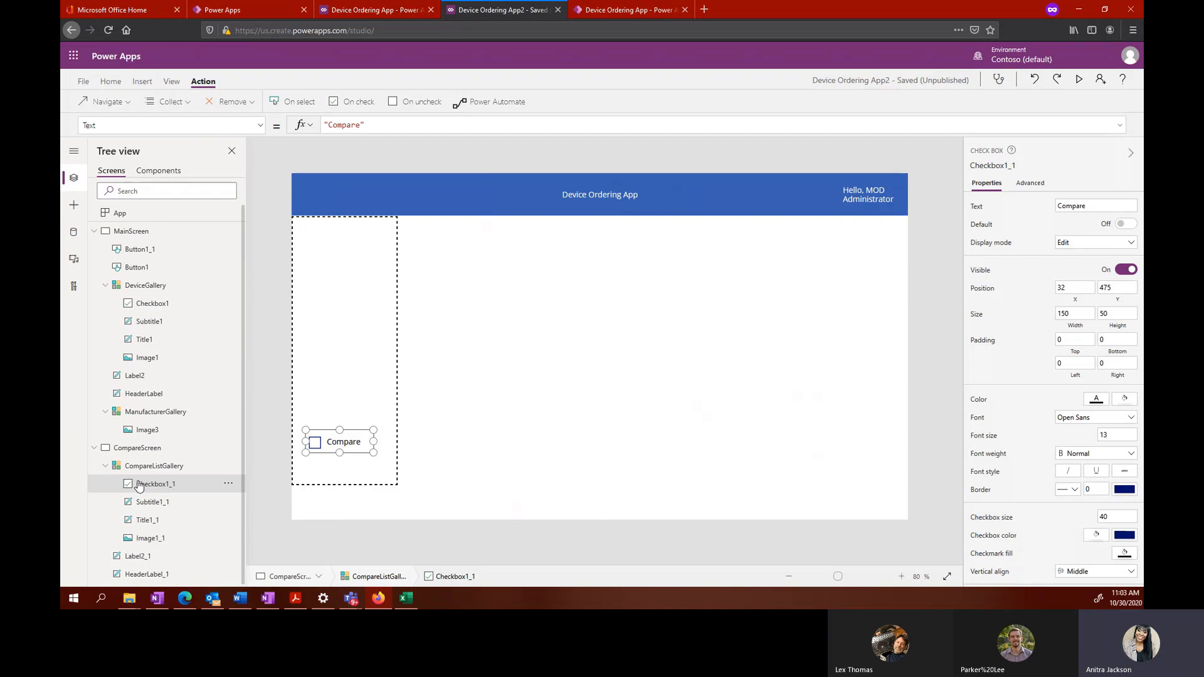
pyautogui.rightClick(352, 447)
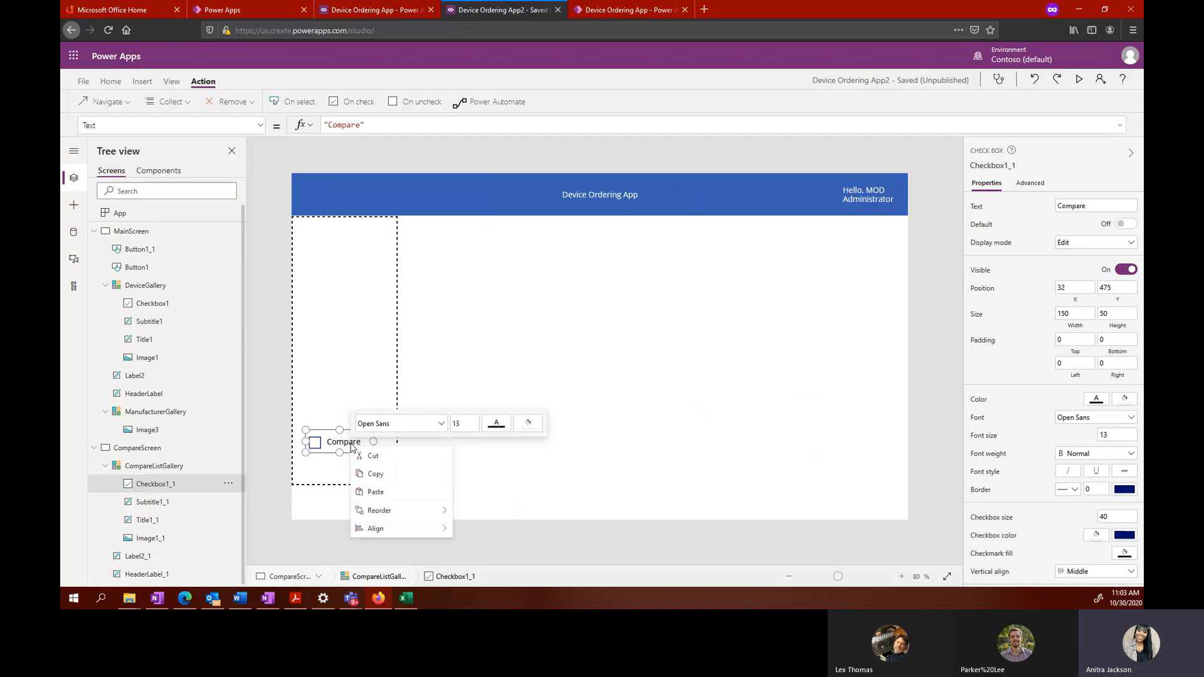
pyautogui.click(350, 444)
pyautogui.press('Delete')
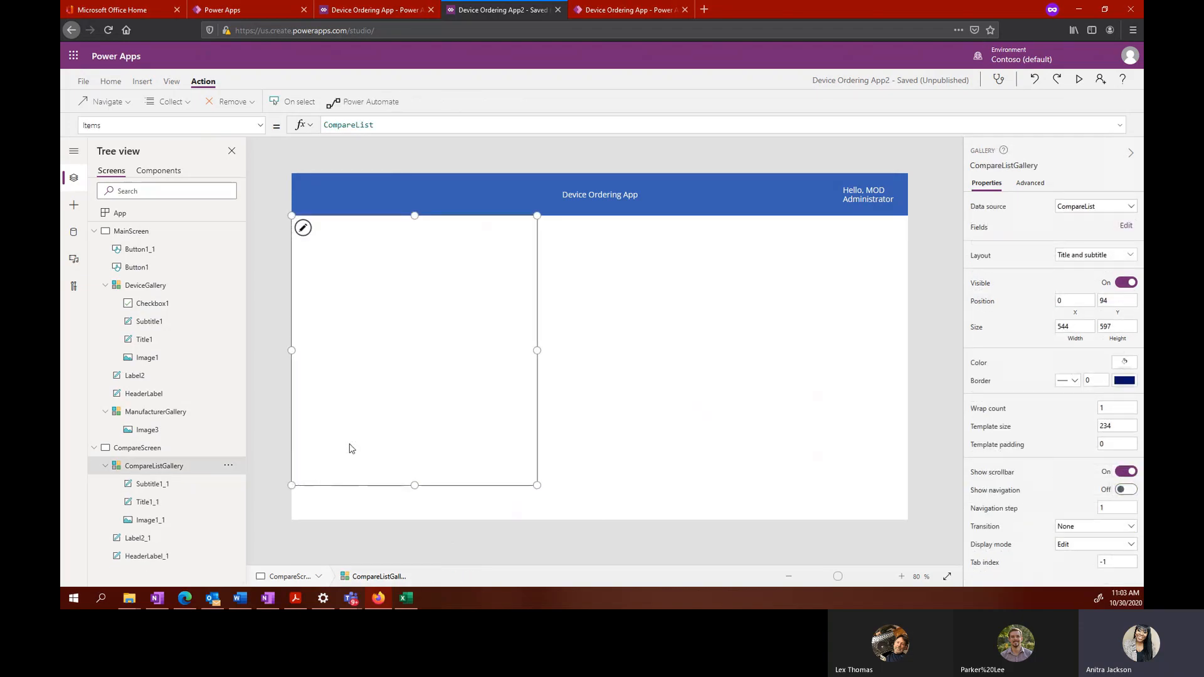
# Step: Set the Text of Title1_1 in CompareListGallery to ThisItem.ManufacturerName
pyautogui.click(146, 502)
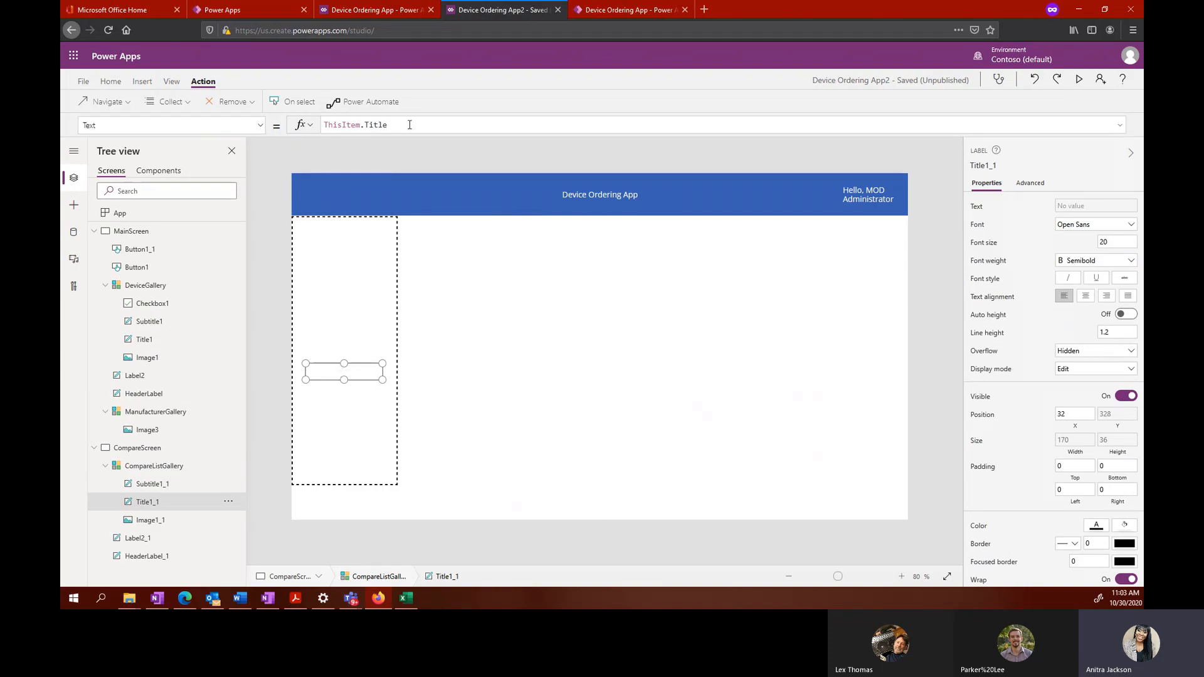
pyautogui.click(440, 124)
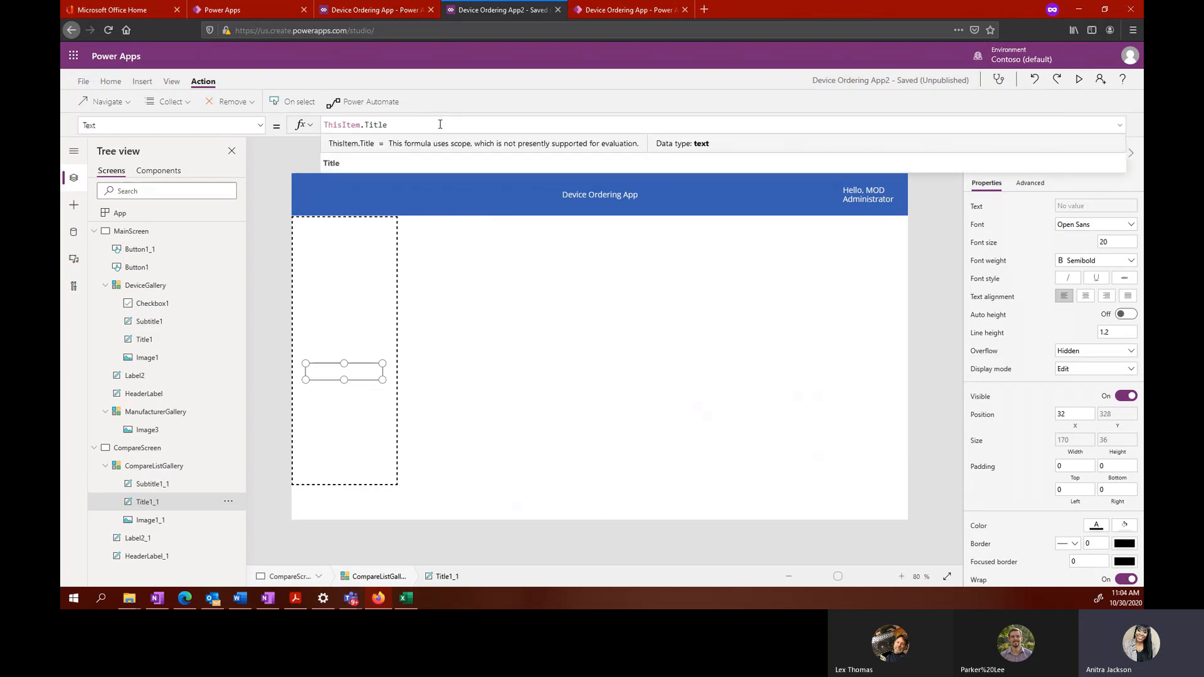
pyautogui.press('BackSpace')
pyautogui.press('BackSpace')
pyautogui.press('BackSpace')
pyautogui.press('BackSpace')
pyautogui.press('BackSpace')
pyautogui.press('BackSpace')
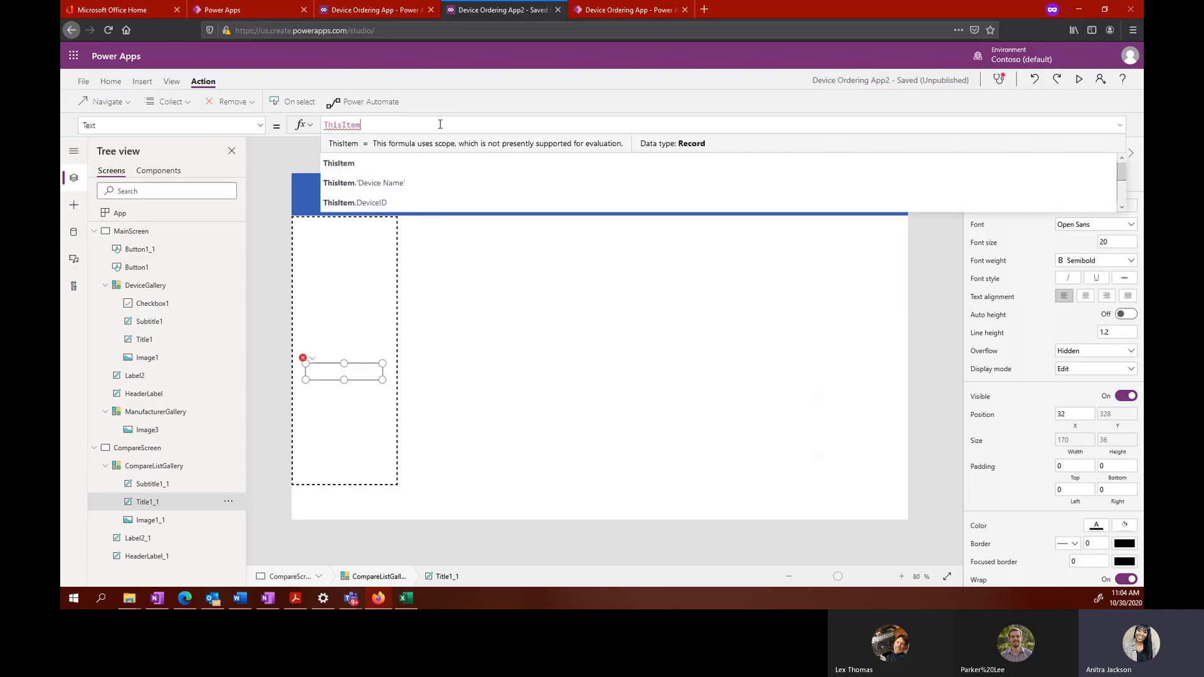
pyautogui.write('.Manufact')
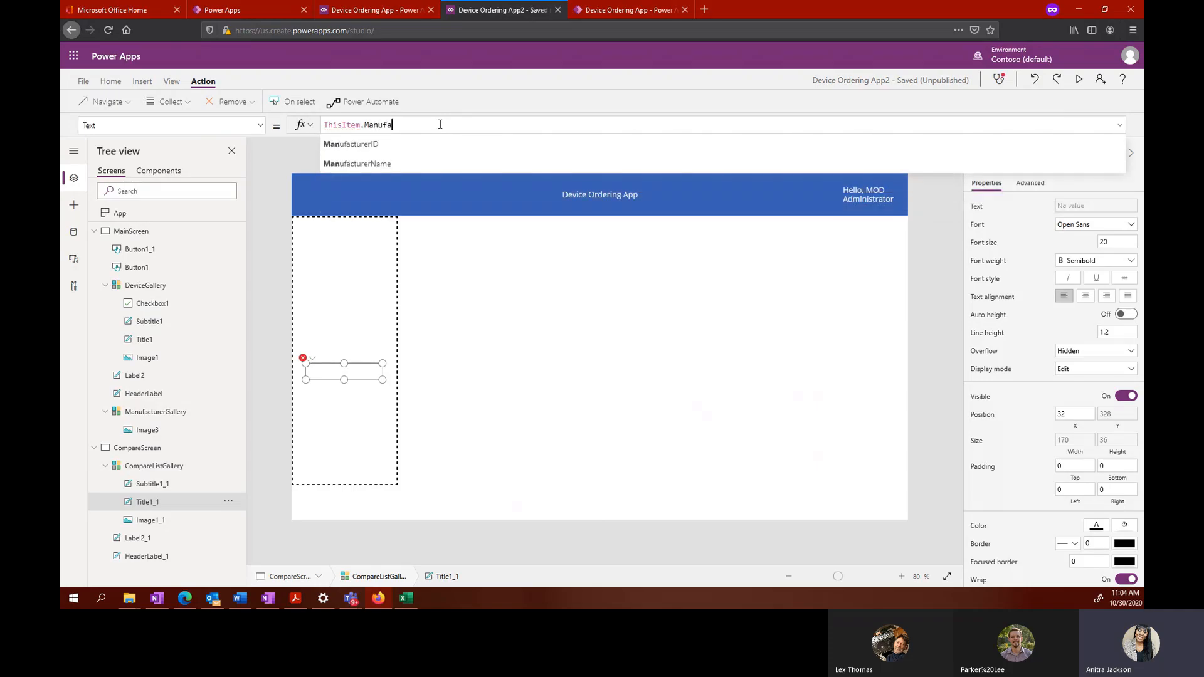
pyautogui.click(400, 157)
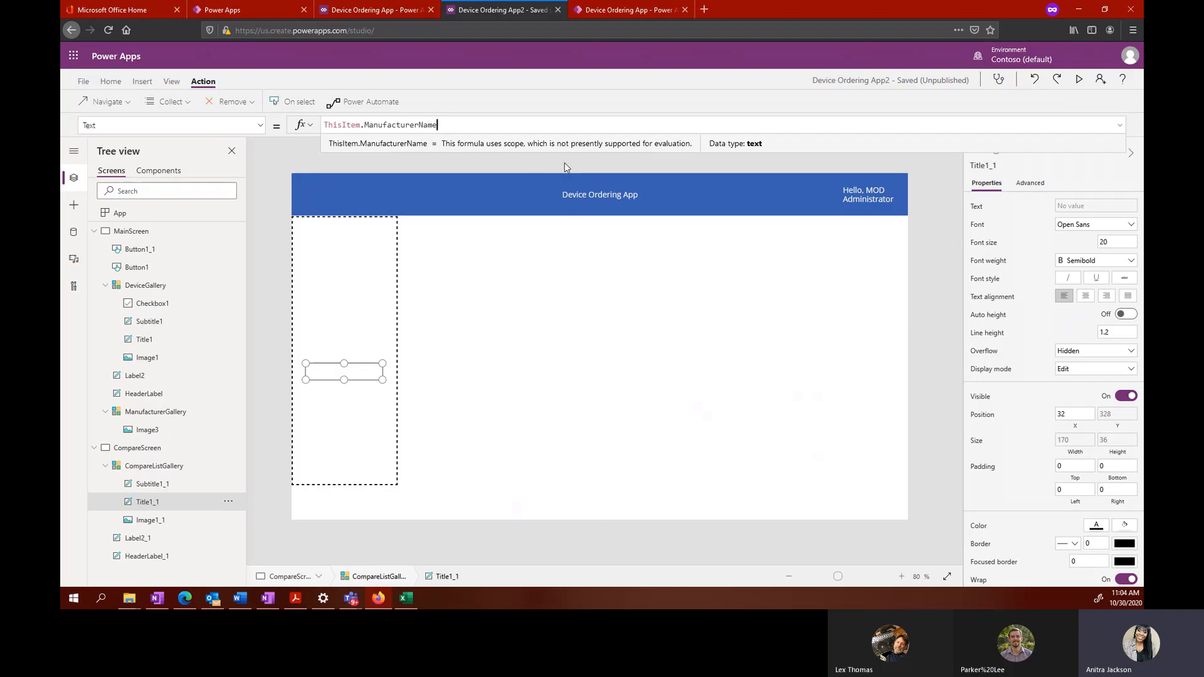
# Step: Format the Title1_1 label in CompareListGallery with font weight Bold and font size 18
pyautogui.click(114, 82)
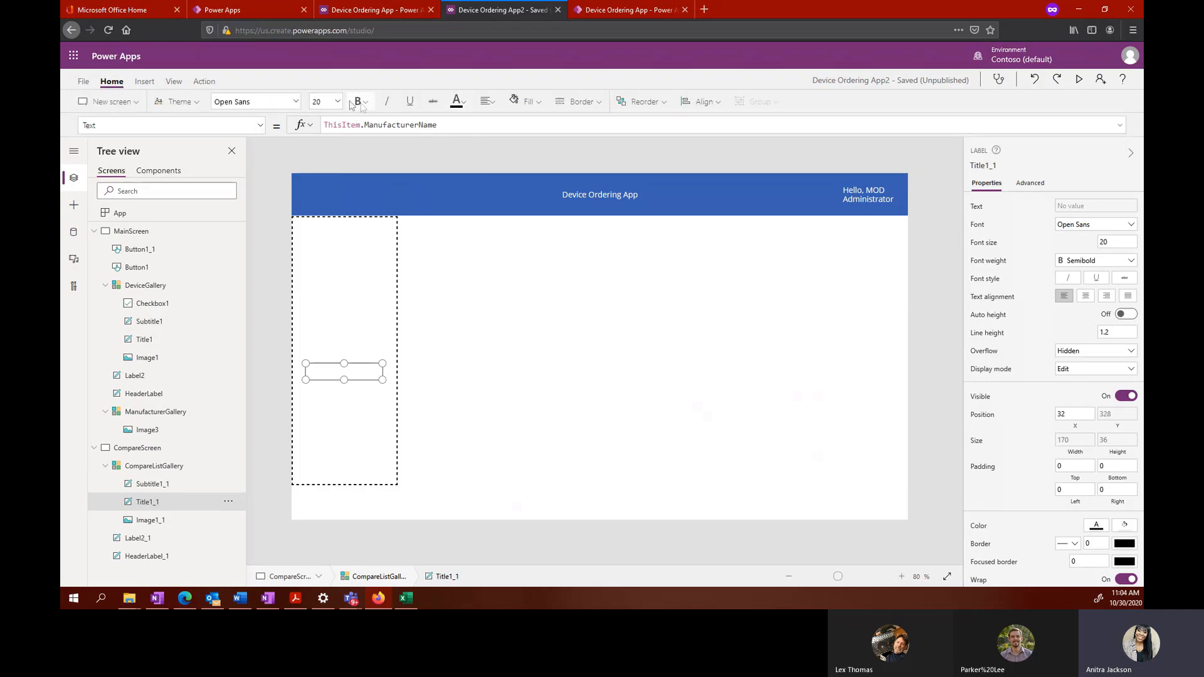
pyautogui.click(363, 105)
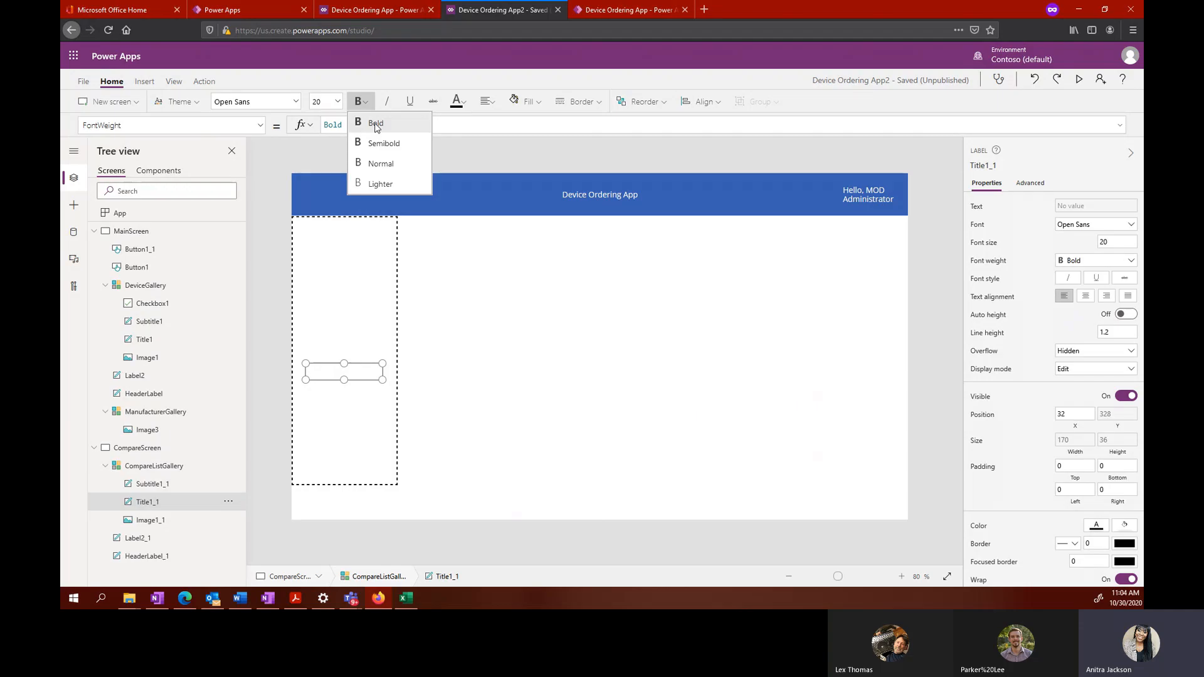
pyautogui.click(337, 107)
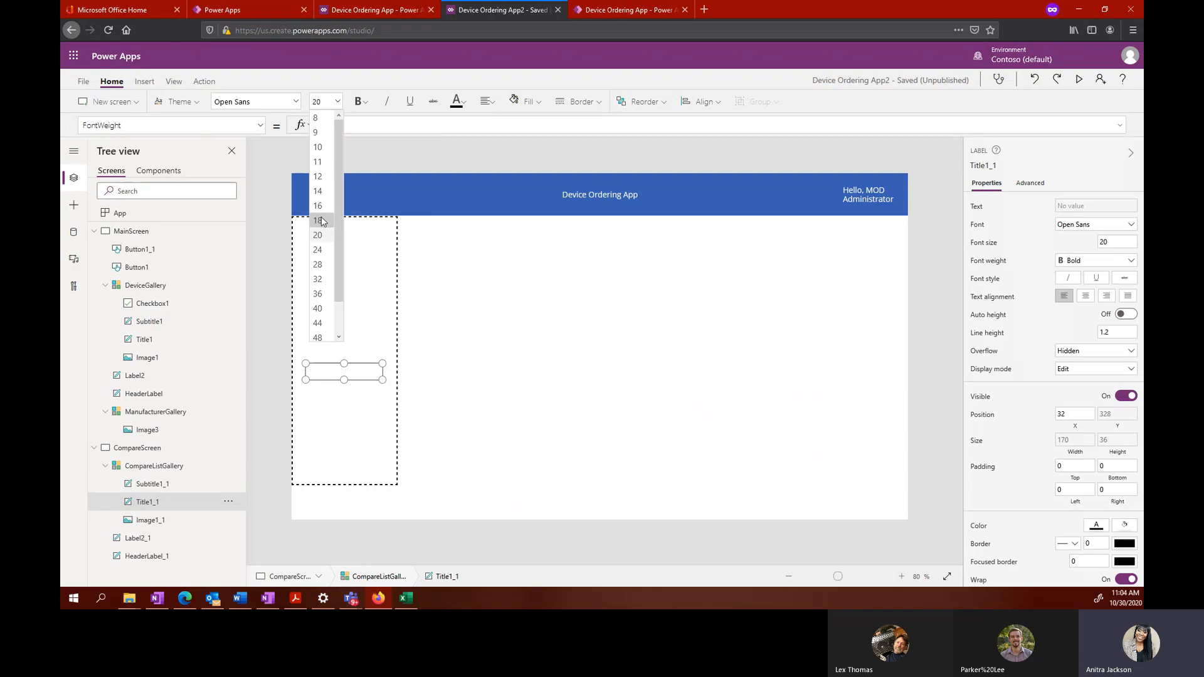
pyautogui.click(318, 220)
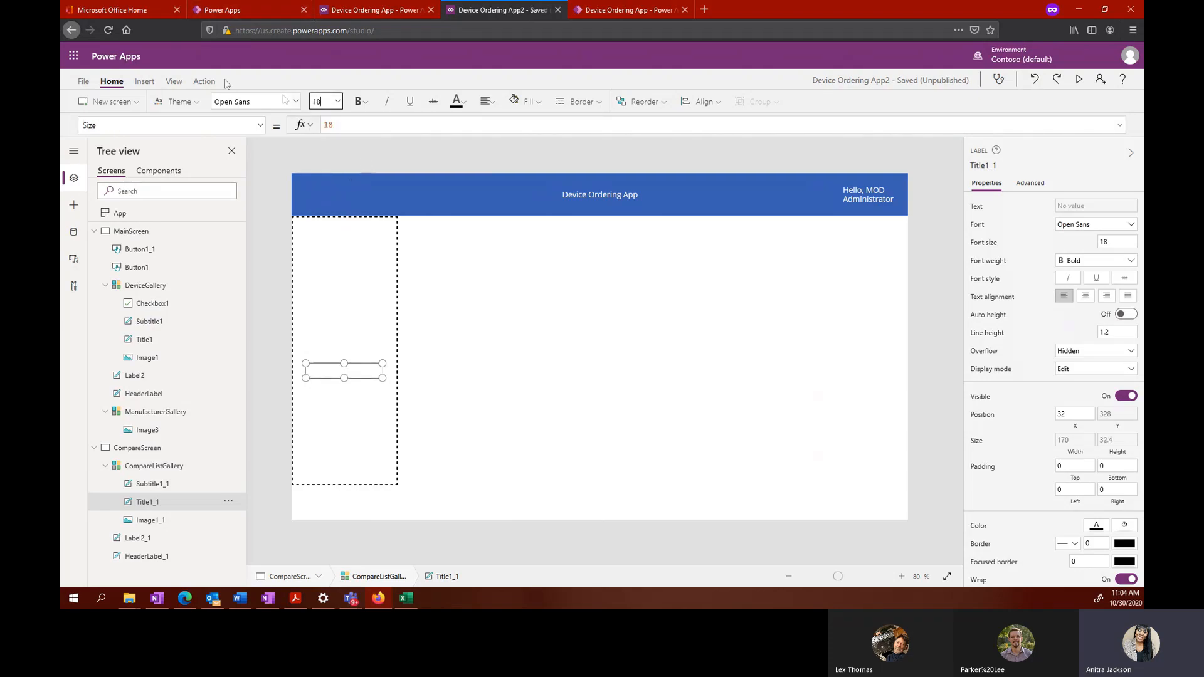
pyautogui.click(333, 102)
# Step: Change the Text formula of the Title1_1 label in CompareListGallery to ThisItem.Memory
pyautogui.click(260, 128)
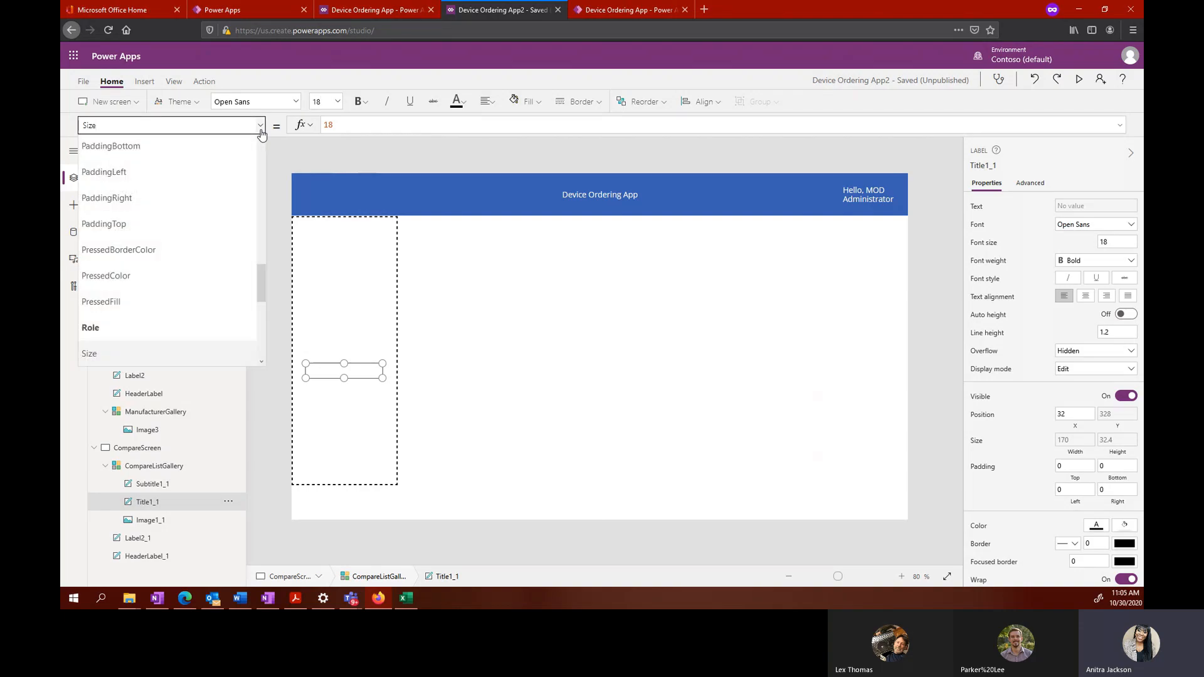
pyautogui.click(260, 127)
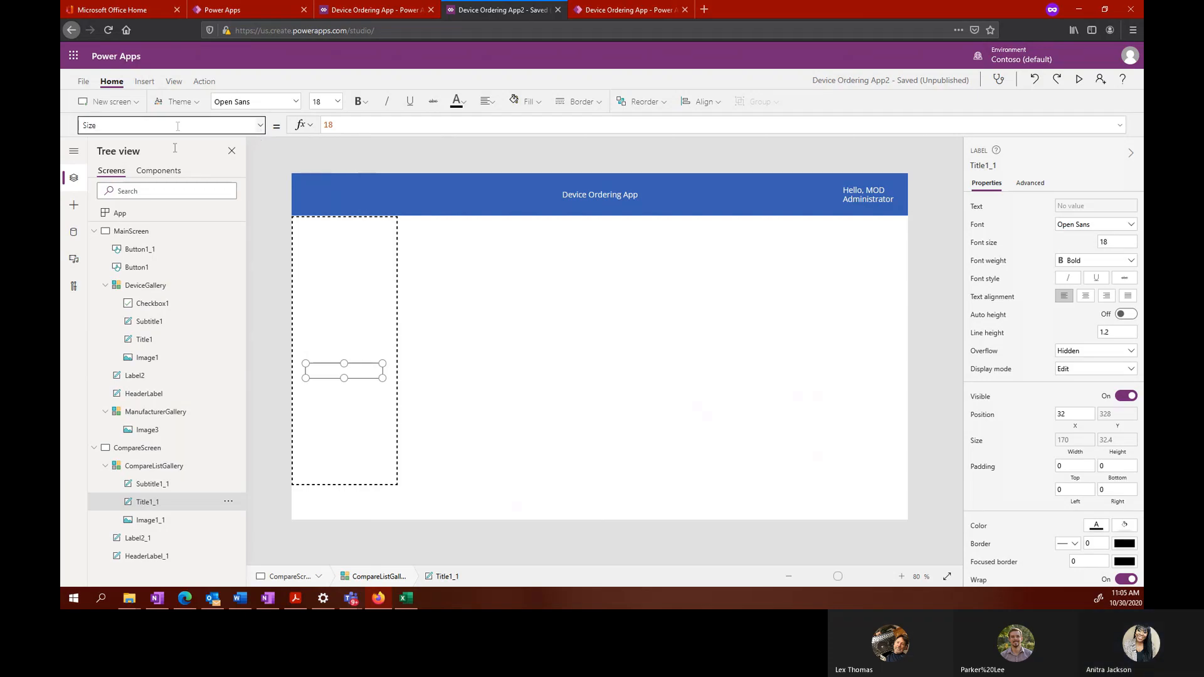
pyautogui.click(260, 124)
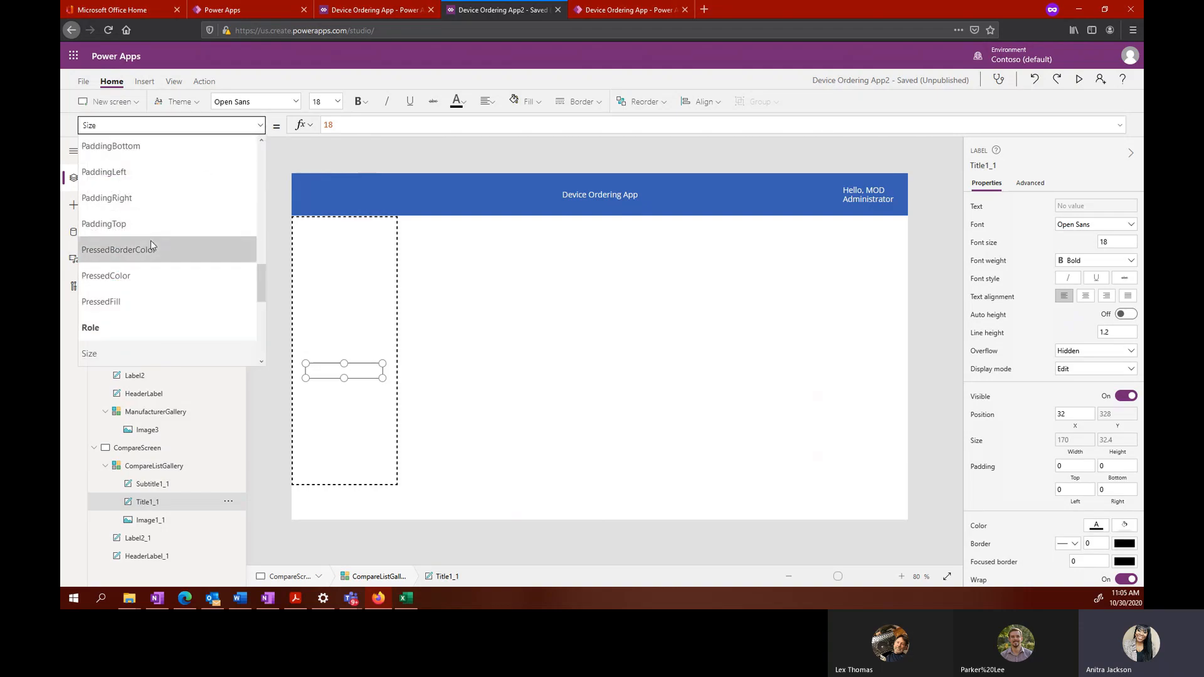
pyautogui.scroll(5, 150, 242)
pyautogui.scroll(-1, 151, 245)
pyautogui.press('BackSpace')
pyautogui.press('BackSpace')
pyautogui.press('BackSpace')
pyautogui.press('BackSpace')
pyautogui.write('Text')
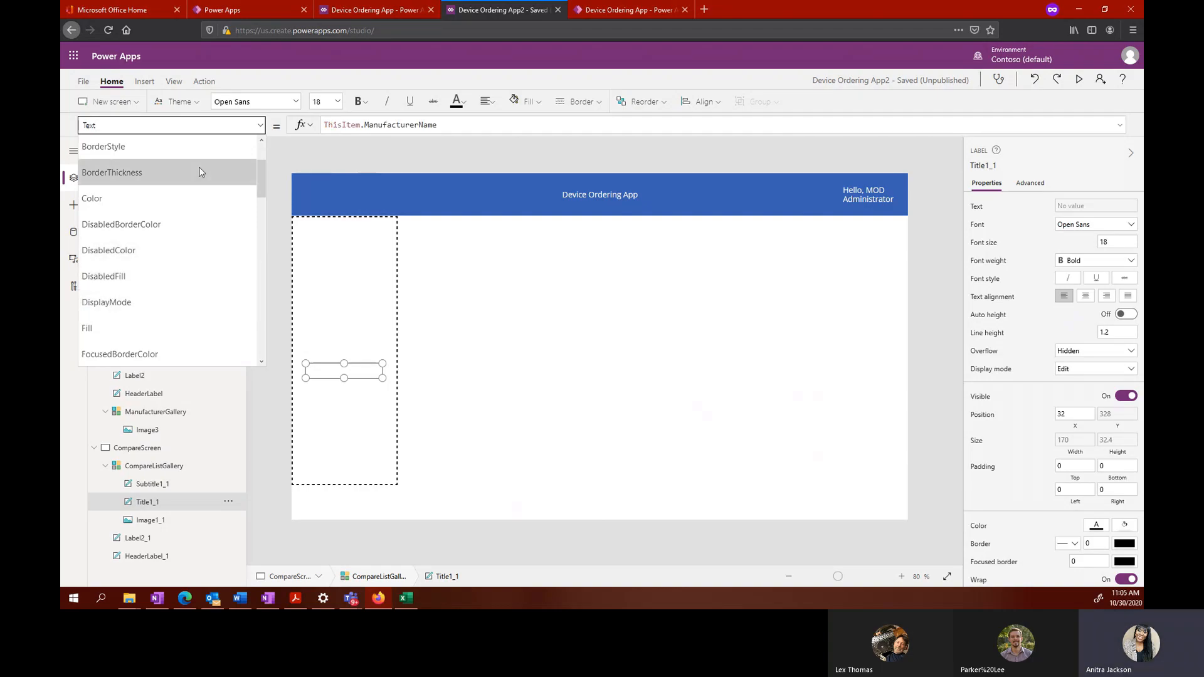
pyautogui.scroll(1, 198, 167)
pyautogui.scroll(-10, 161, 251)
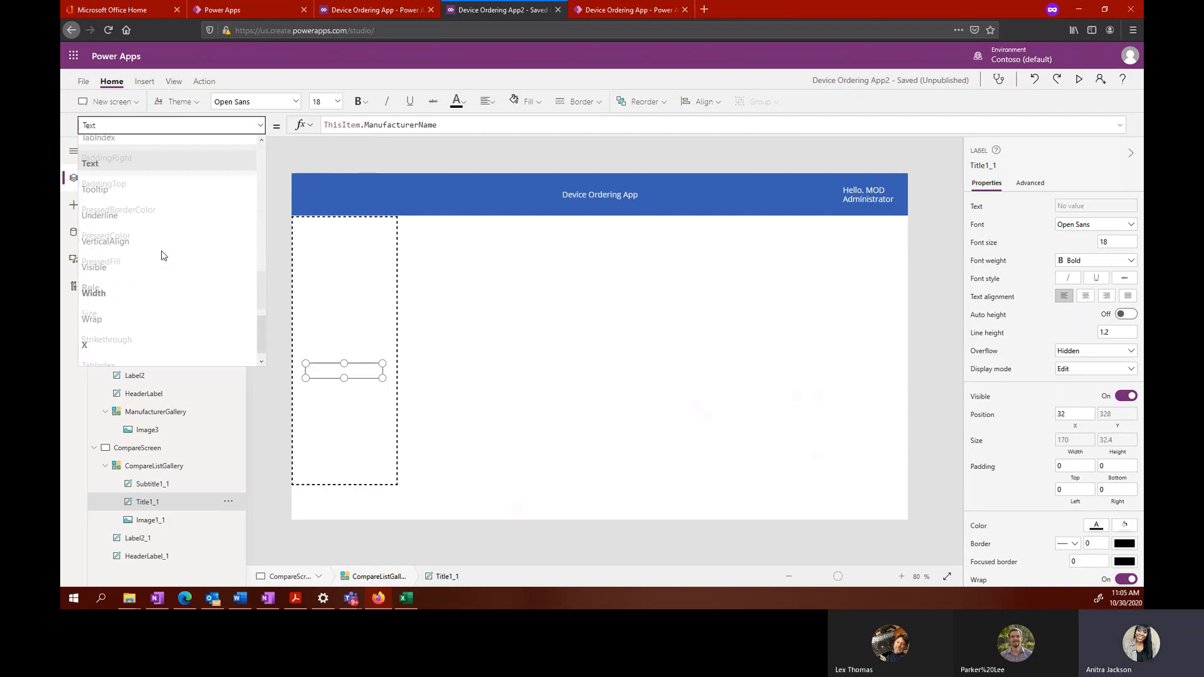
pyautogui.click(149, 146)
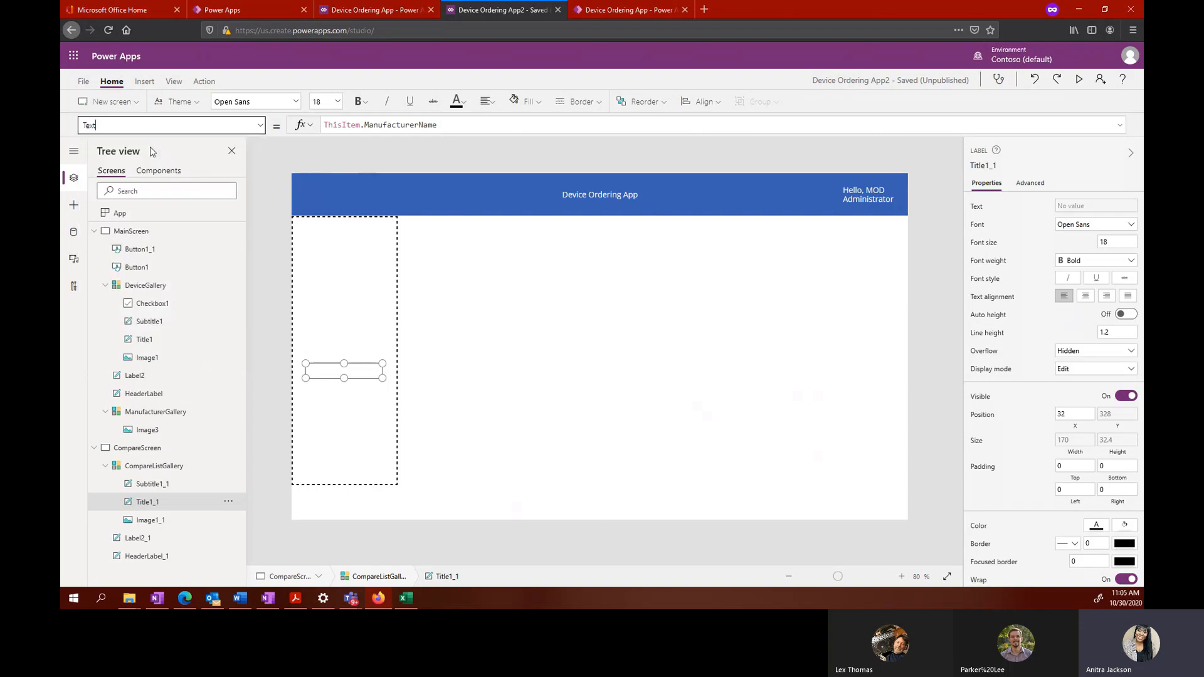
pyautogui.click(449, 125)
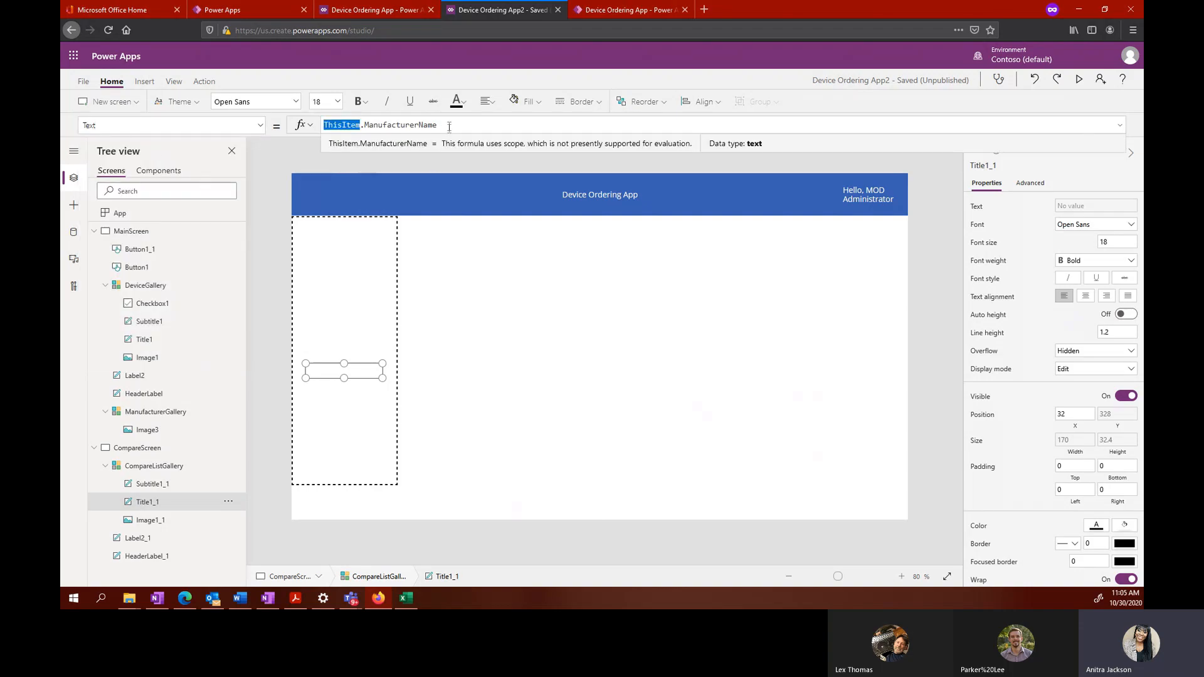
pyautogui.press('BackSpace')
pyautogui.press('BackSpace')
pyautogui.press('BackSpace')
pyautogui.press('BackSpace')
pyautogui.press('BackSpace')
pyautogui.press('BackSpace')
pyautogui.press('BackSpace')
pyautogui.press('BackSpace')
pyautogui.press('BackSpace')
pyautogui.press('BackSpace')
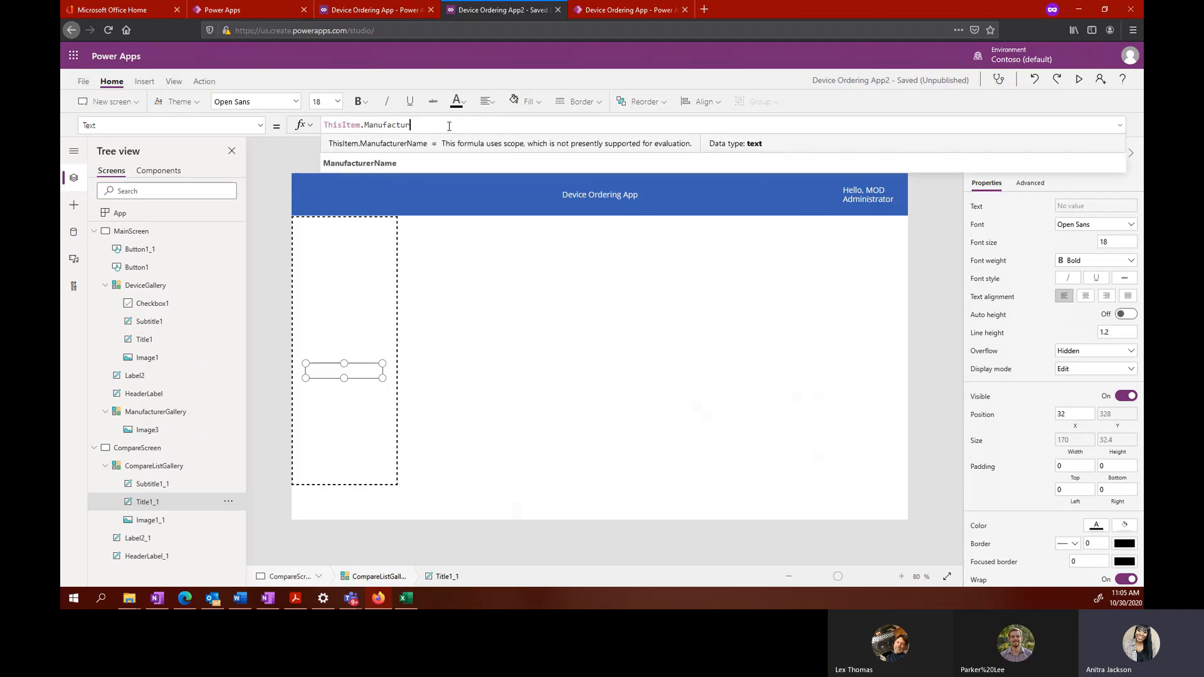
pyautogui.press('BackSpace')
pyautogui.press('BackSpace')
pyautogui.press('BackSpace')
pyautogui.press('BackSpace')
pyautogui.press('BackSpace')
pyautogui.write('em')
pyautogui.click(430, 146)
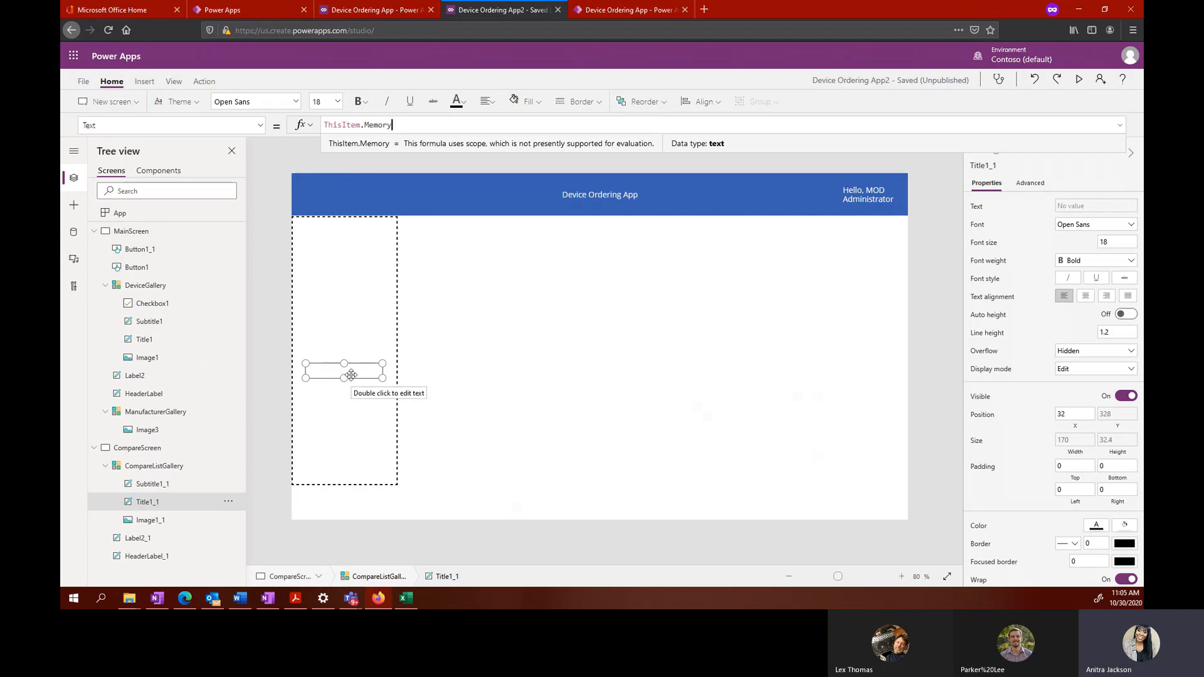
# Step: Start a new TemplateFill formula for CompareListGallery, replacing the existing color with an If condition on ThisItem.IsSelected
pyautogui.click(148, 468)
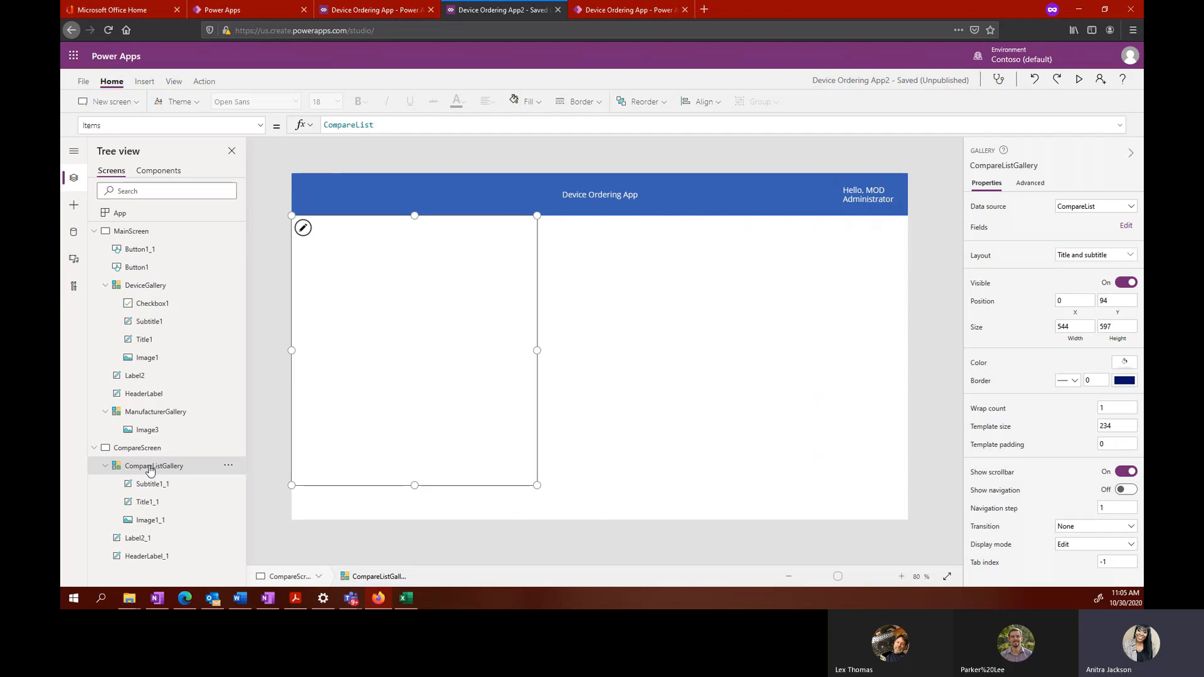
pyautogui.click(260, 128)
pyautogui.scroll(-10, 153, 276)
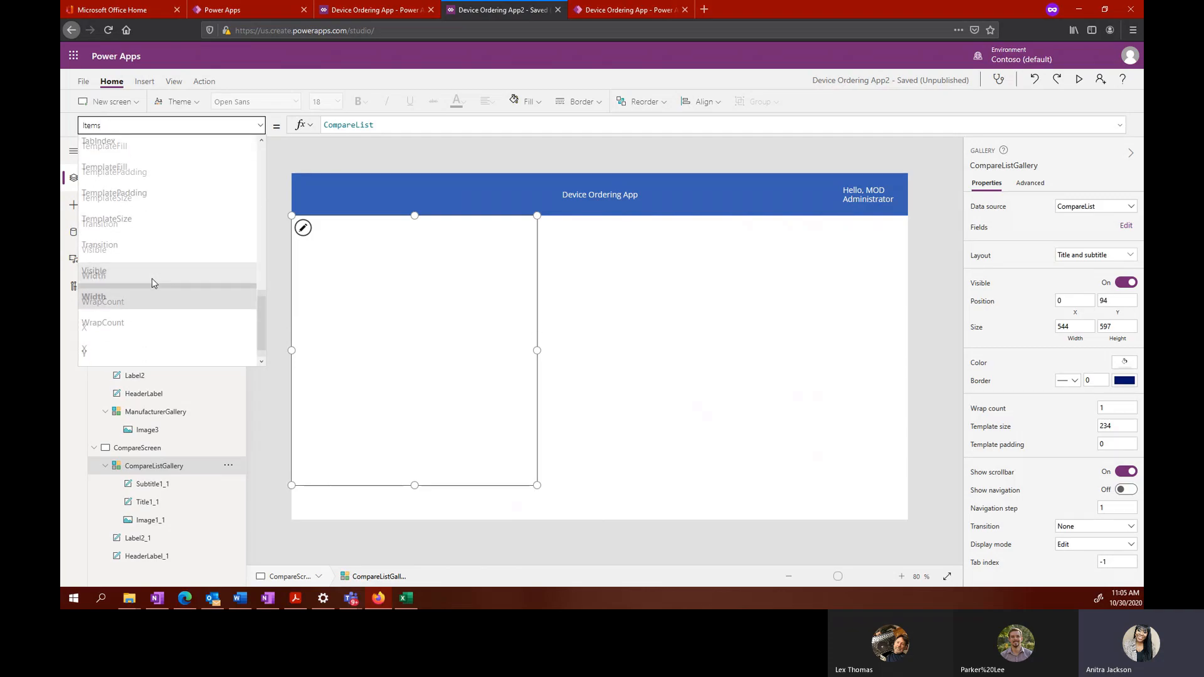
pyautogui.click(149, 221)
pyautogui.click(257, 125)
pyautogui.click(146, 194)
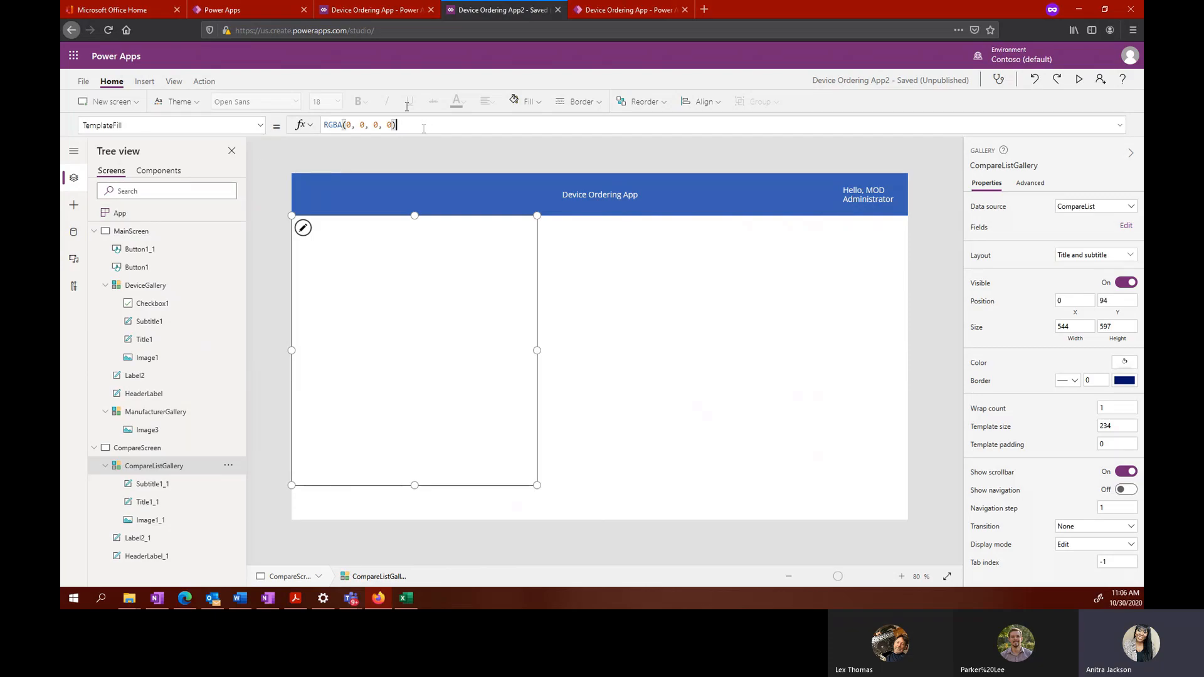
pyautogui.moveTo(397, 124); pyautogui.dragTo(323, 124)
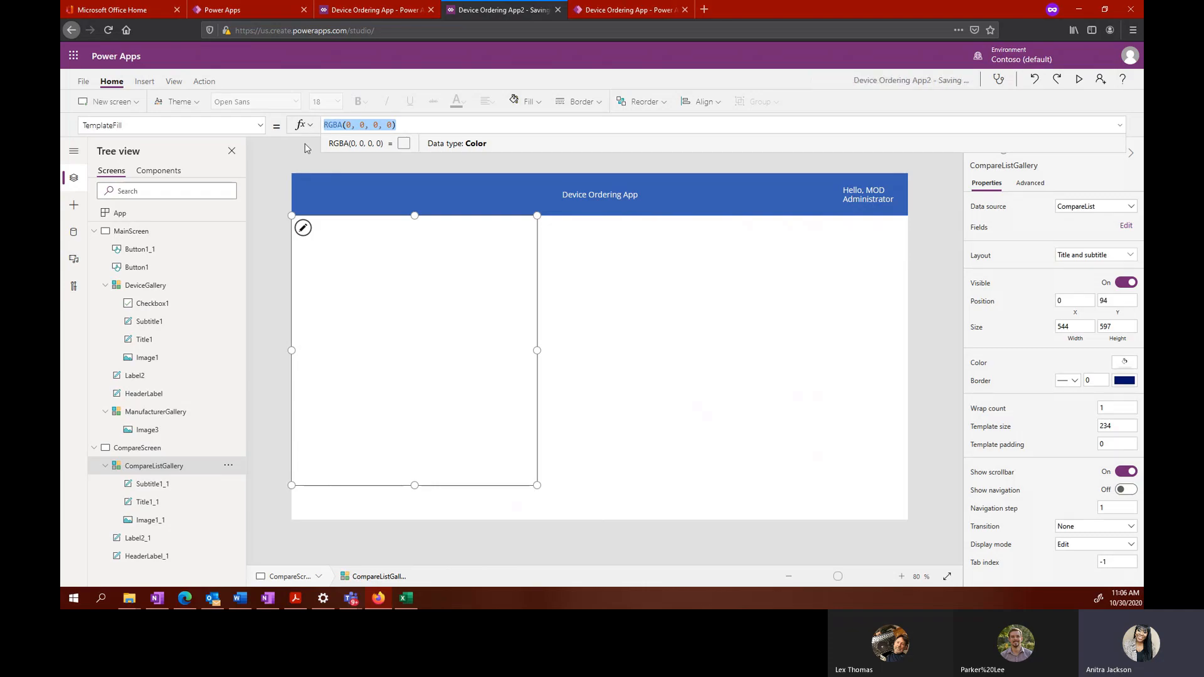
pyautogui.write('If')
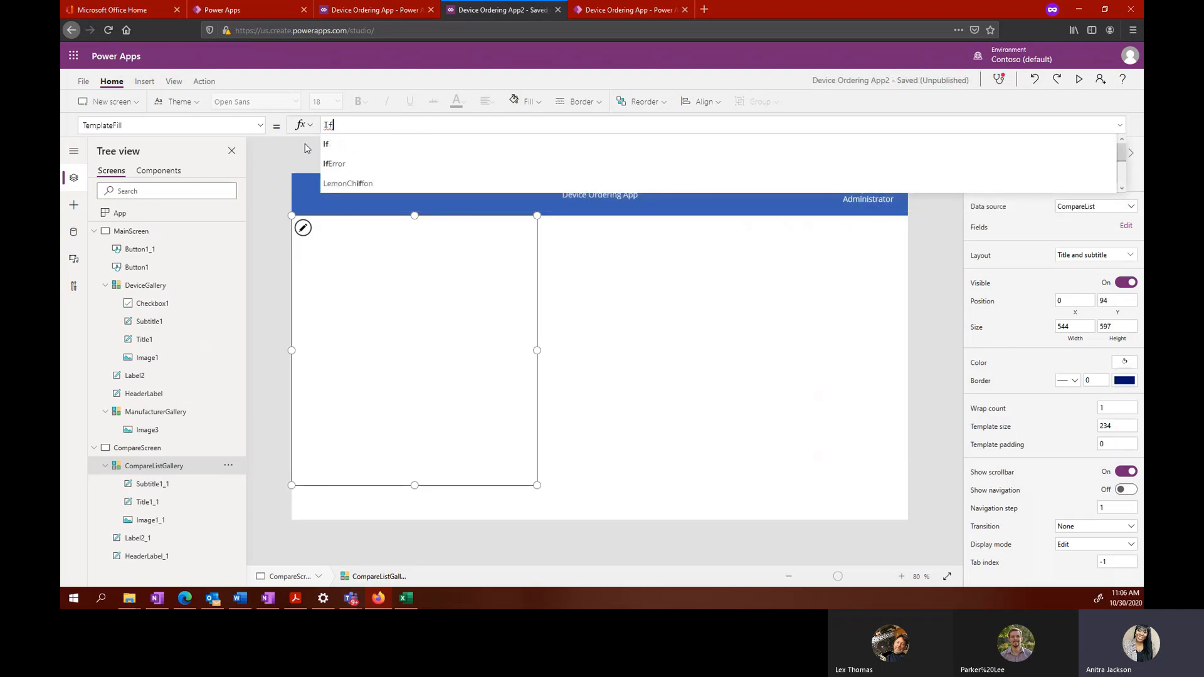
pyautogui.write('(Th')
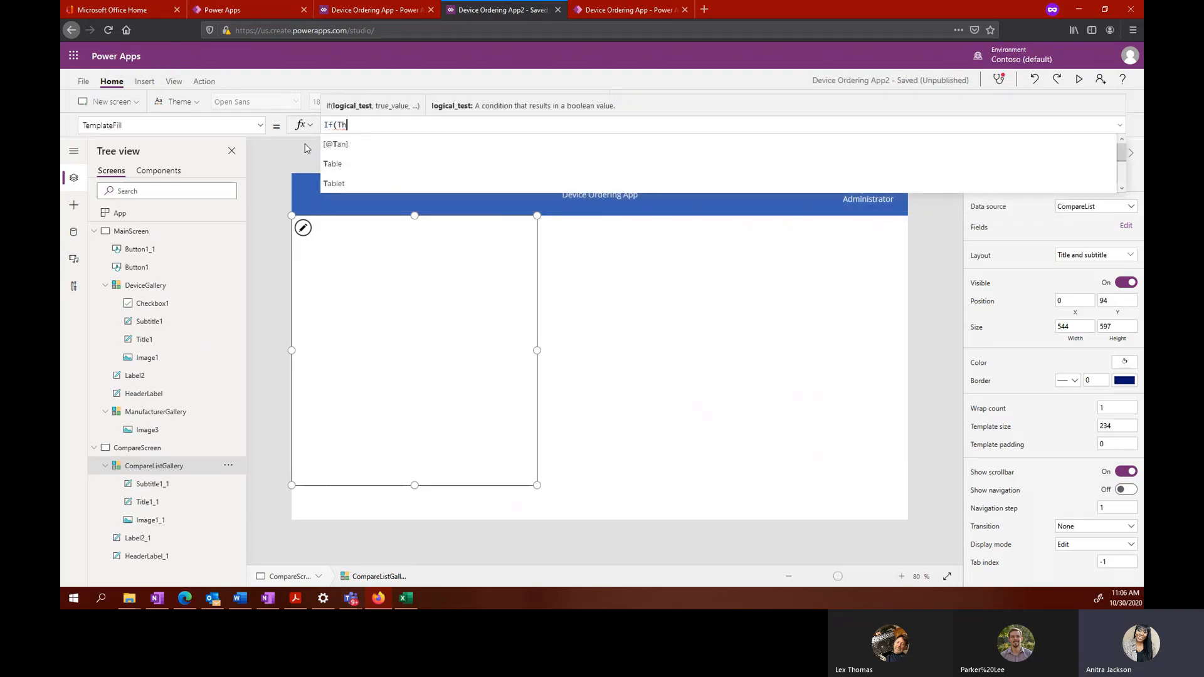
pyautogui.write('is')
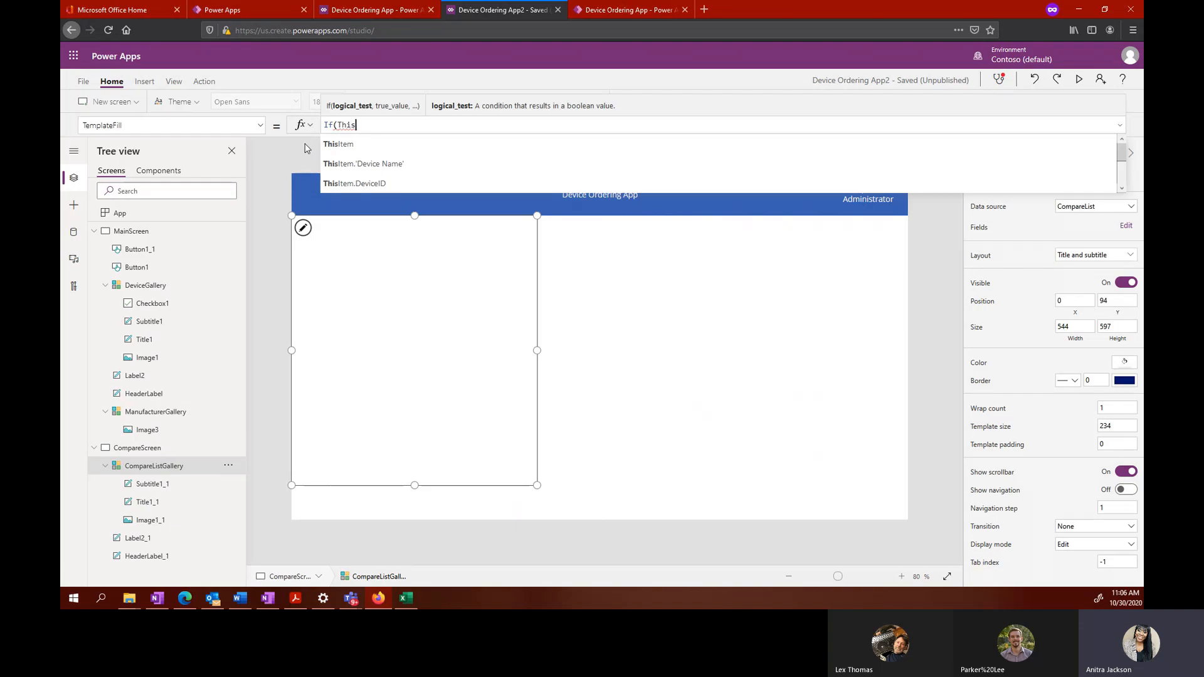
pyautogui.click(352, 146)
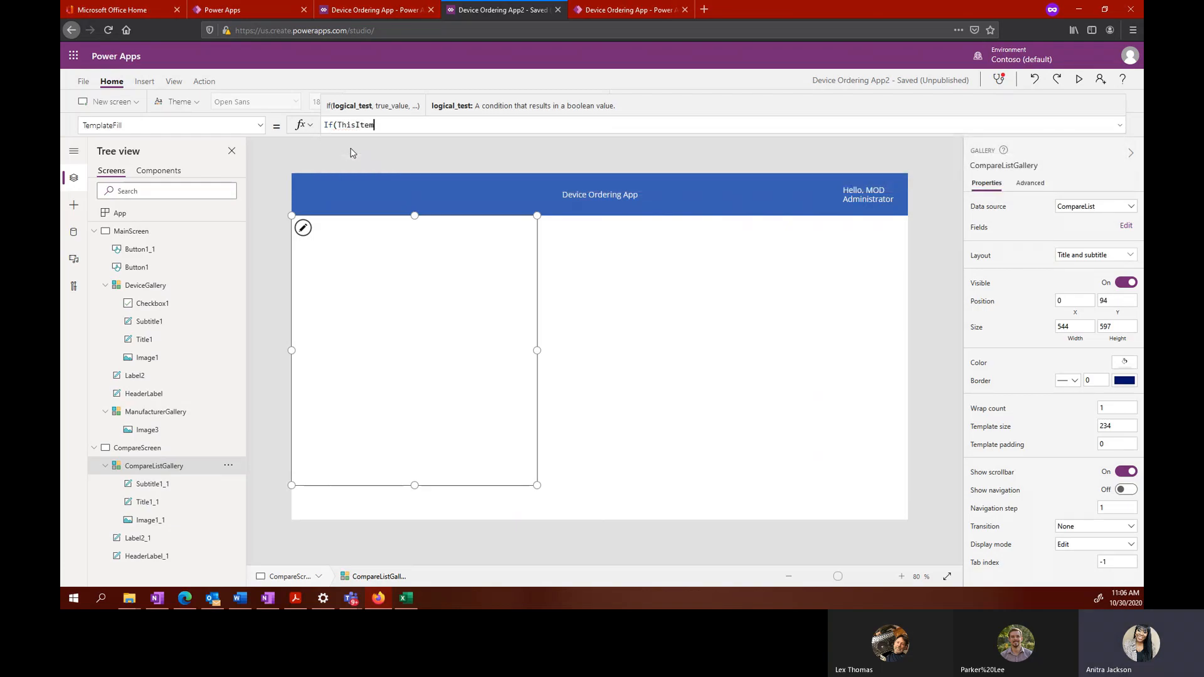
pyautogui.write('.IS')
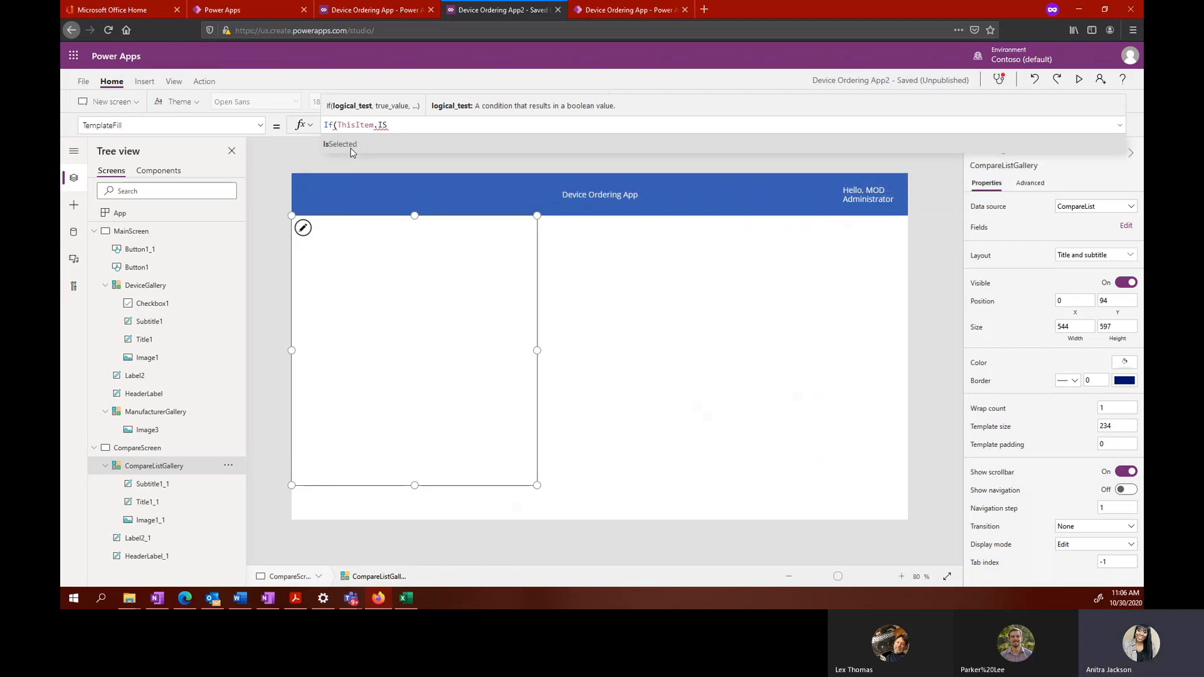
pyautogui.click(352, 151)
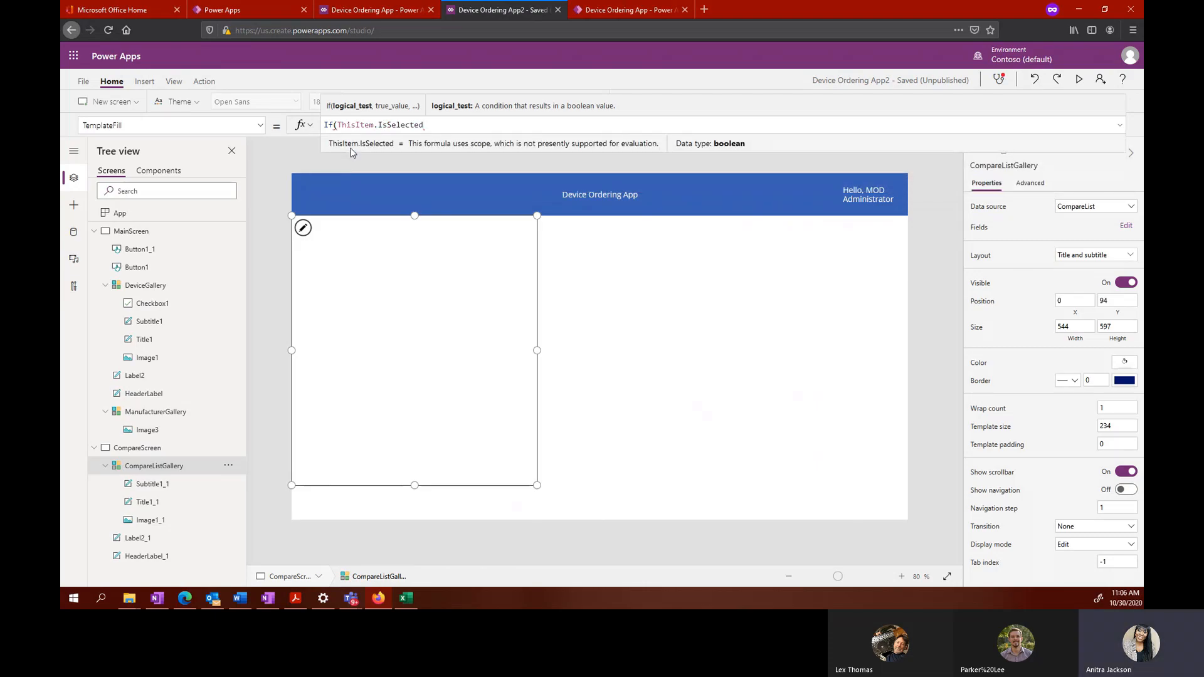
# Step: Complete the TemplateFill formula of CompareListGallery with ColorFade(HeaderLabel.Fill,75%) as the result for the selected item
pyautogui.write(', Col')
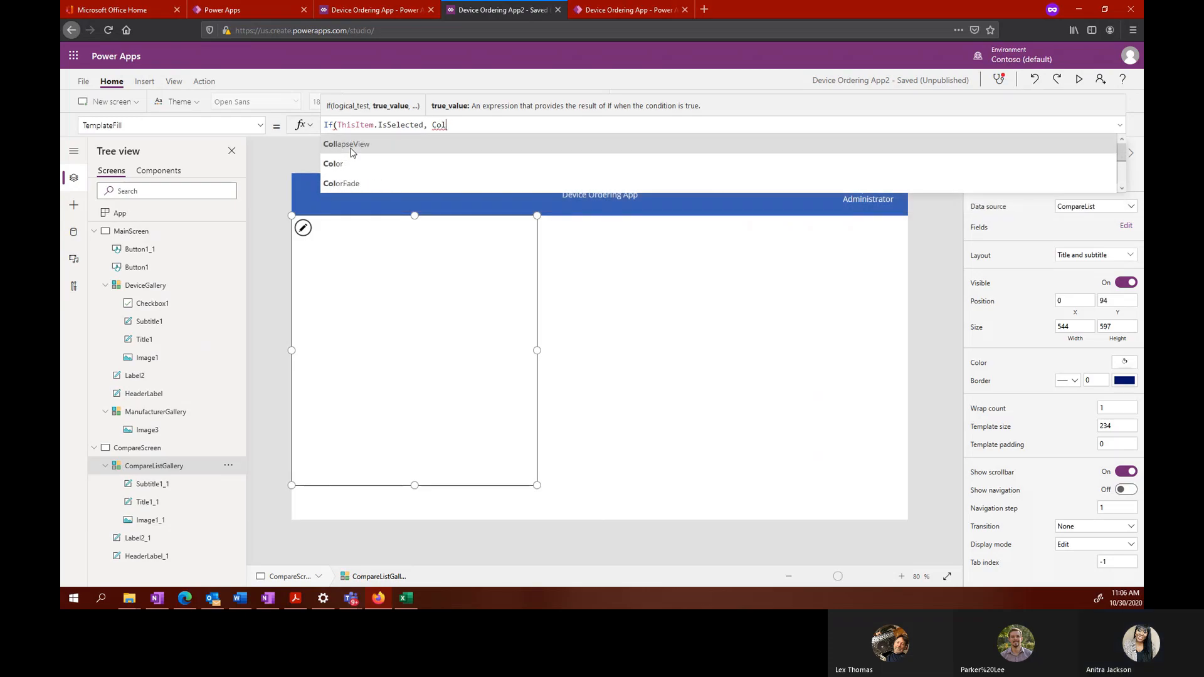
pyautogui.click(359, 180)
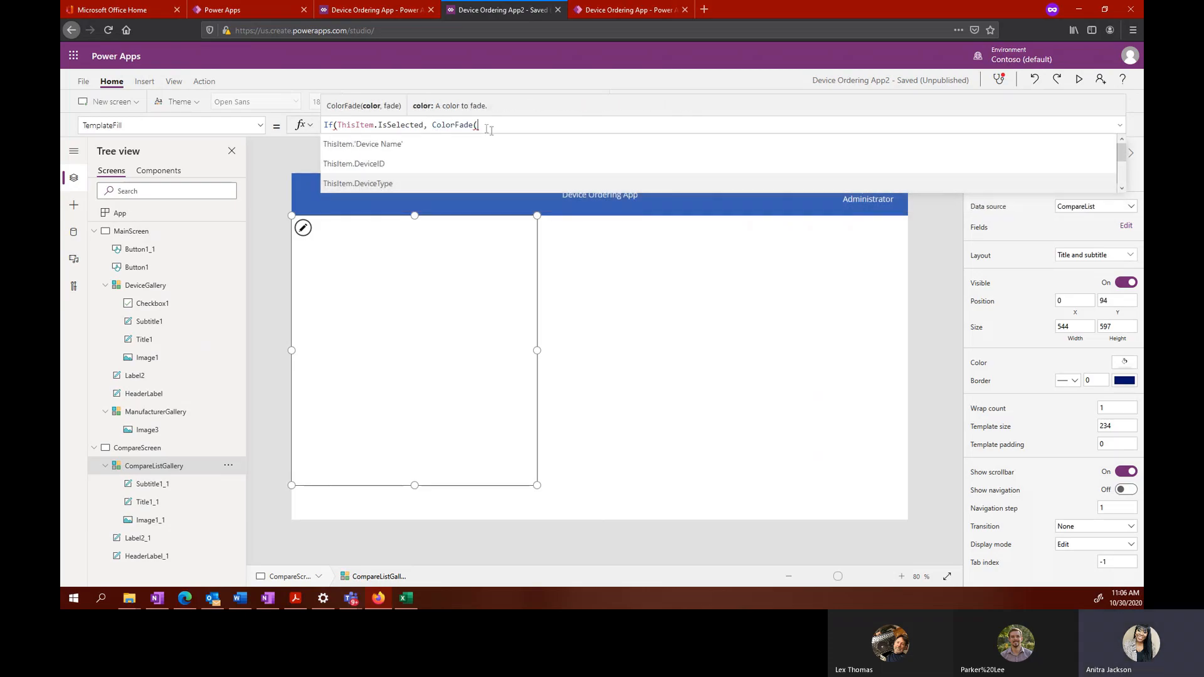
pyautogui.write('Hea')
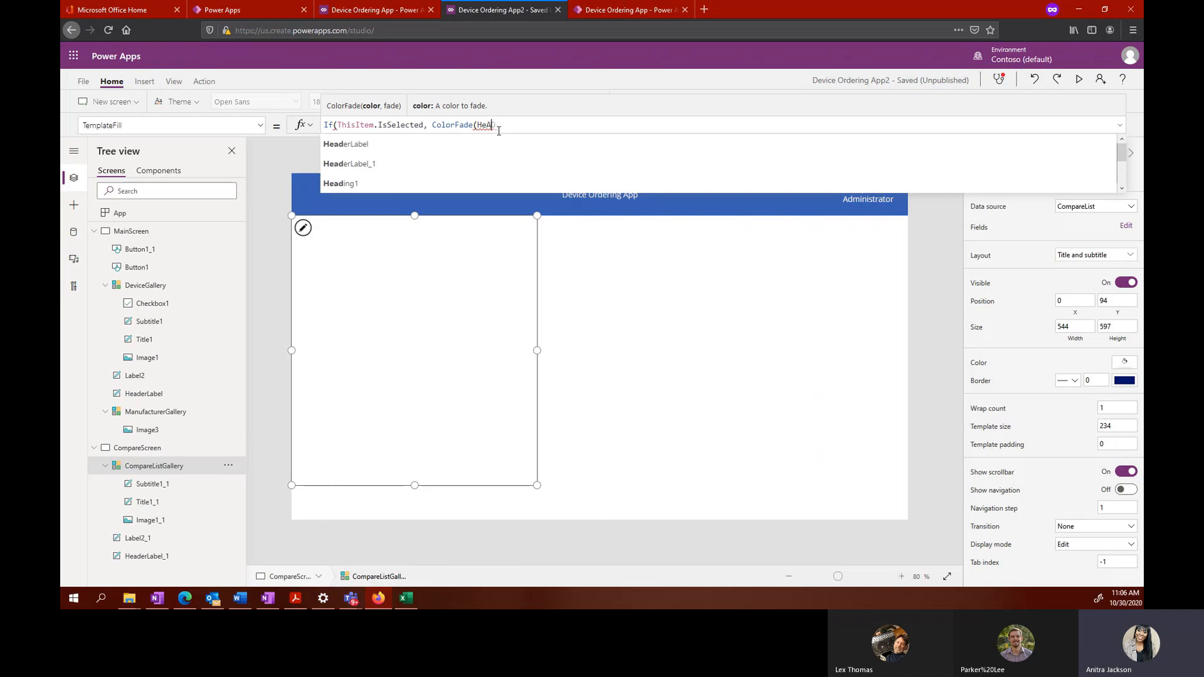
pyautogui.press('BackSpace')
pyautogui.click(405, 145)
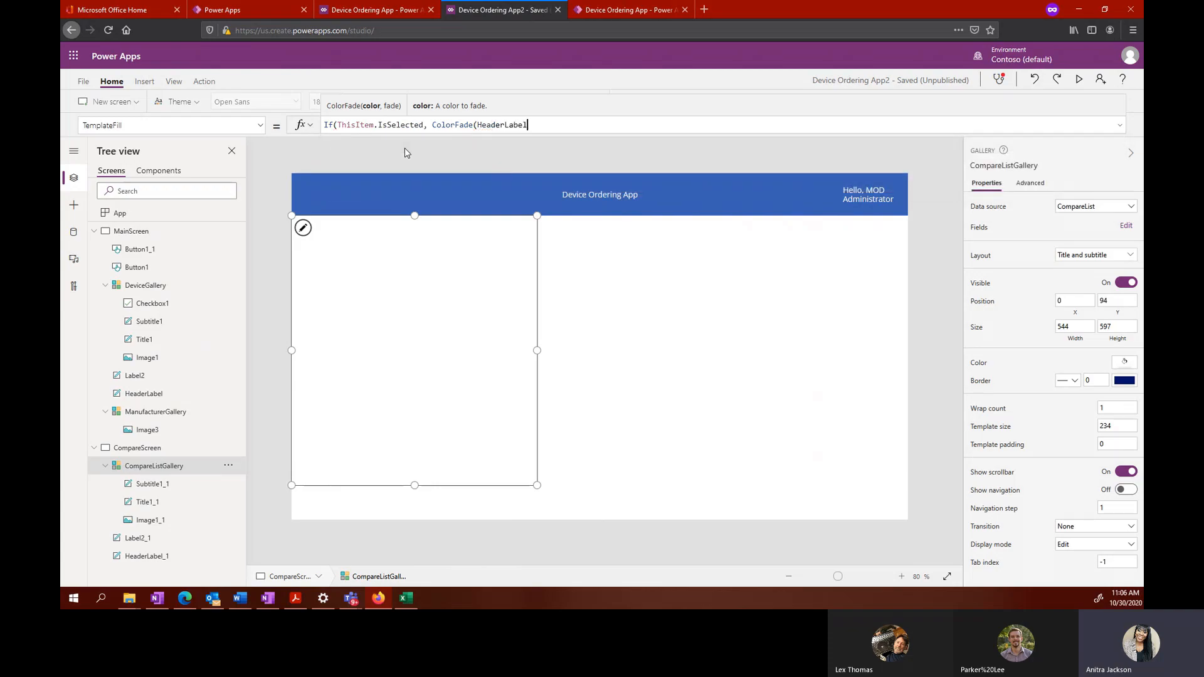
pyautogui.write('.Fill')
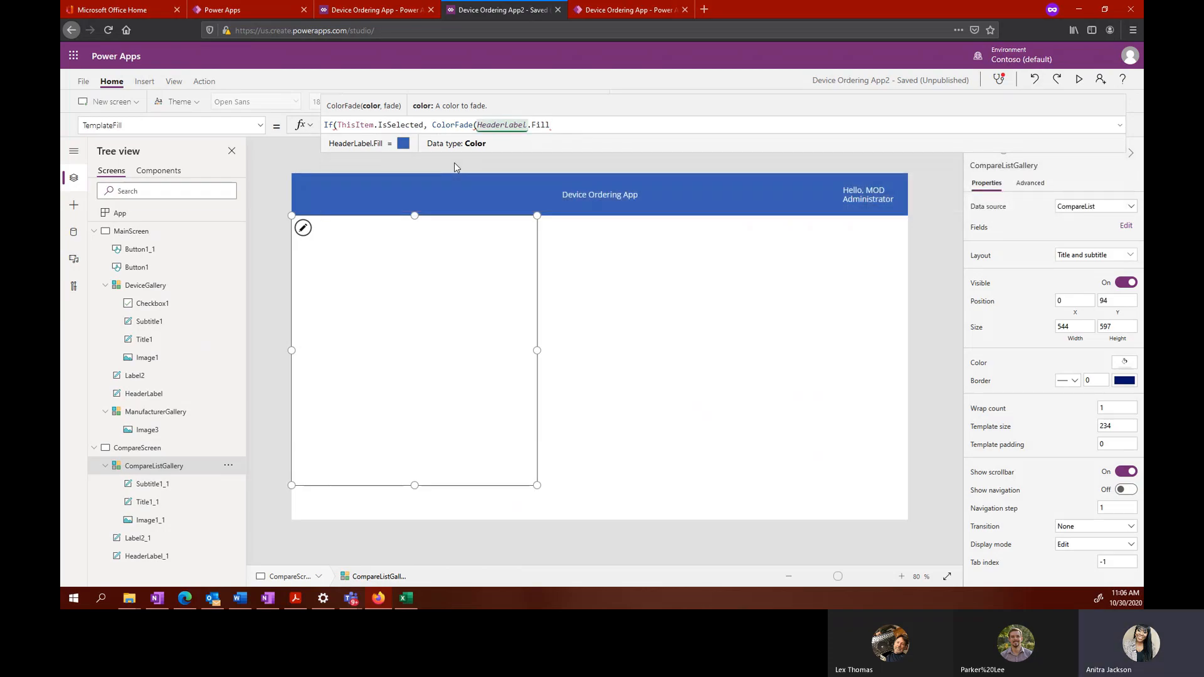
pyautogui.write(',')
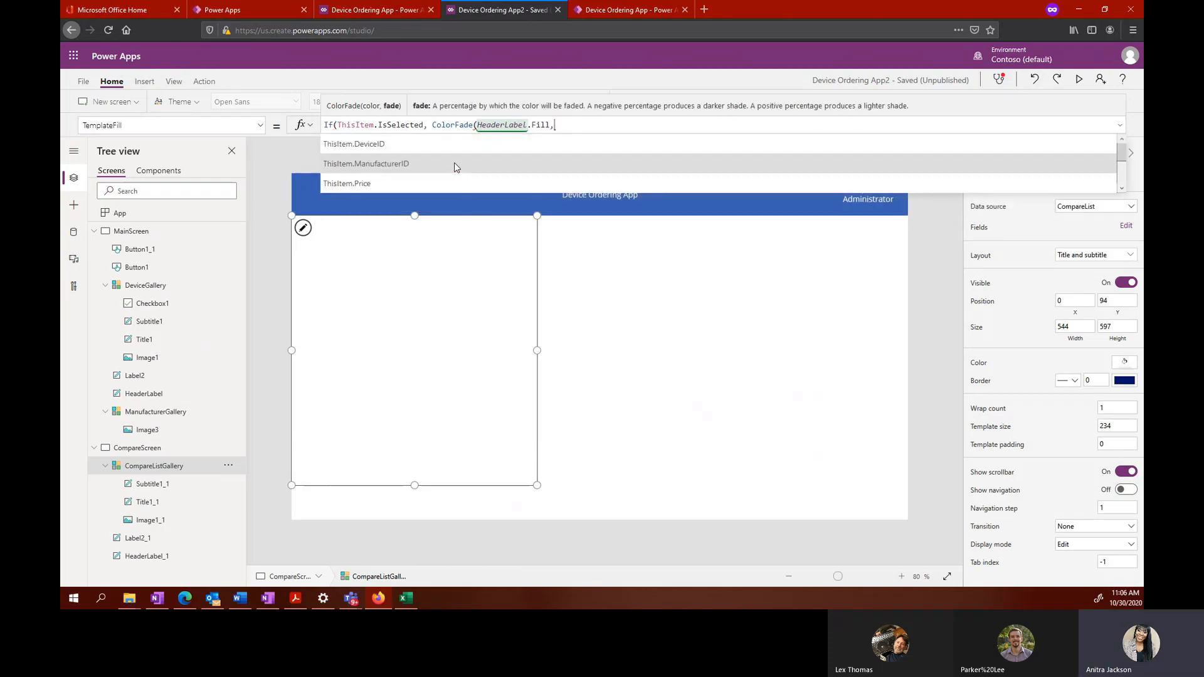
pyautogui.write('75%')
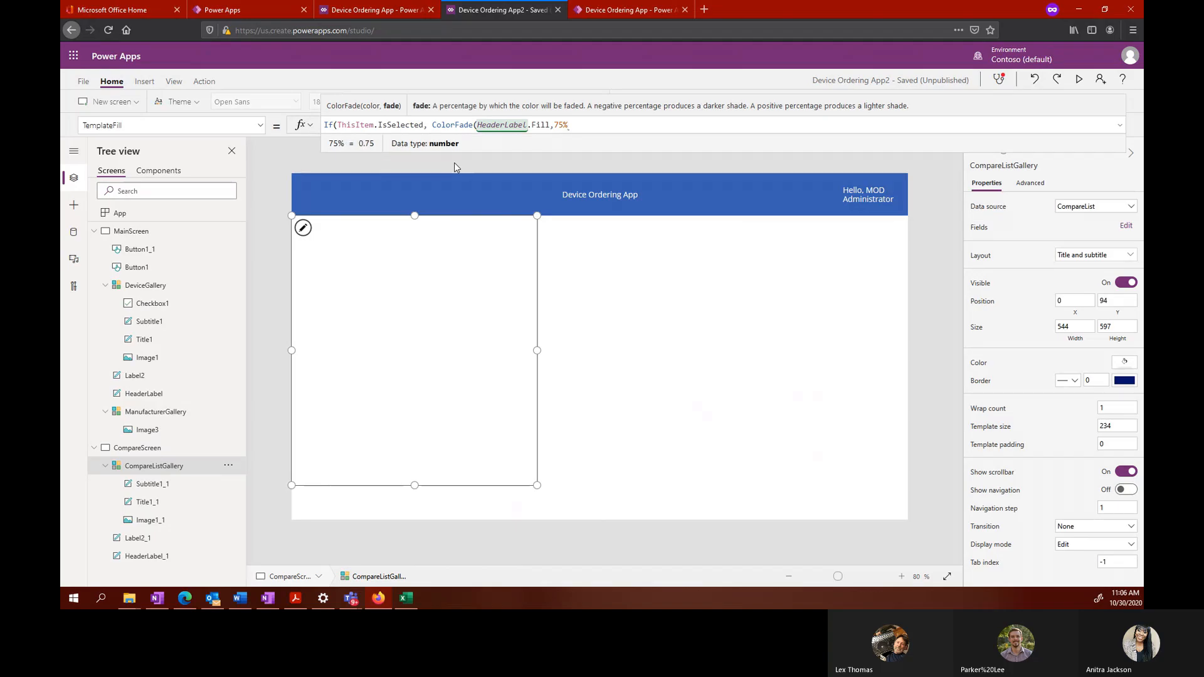
pyautogui.write('))')
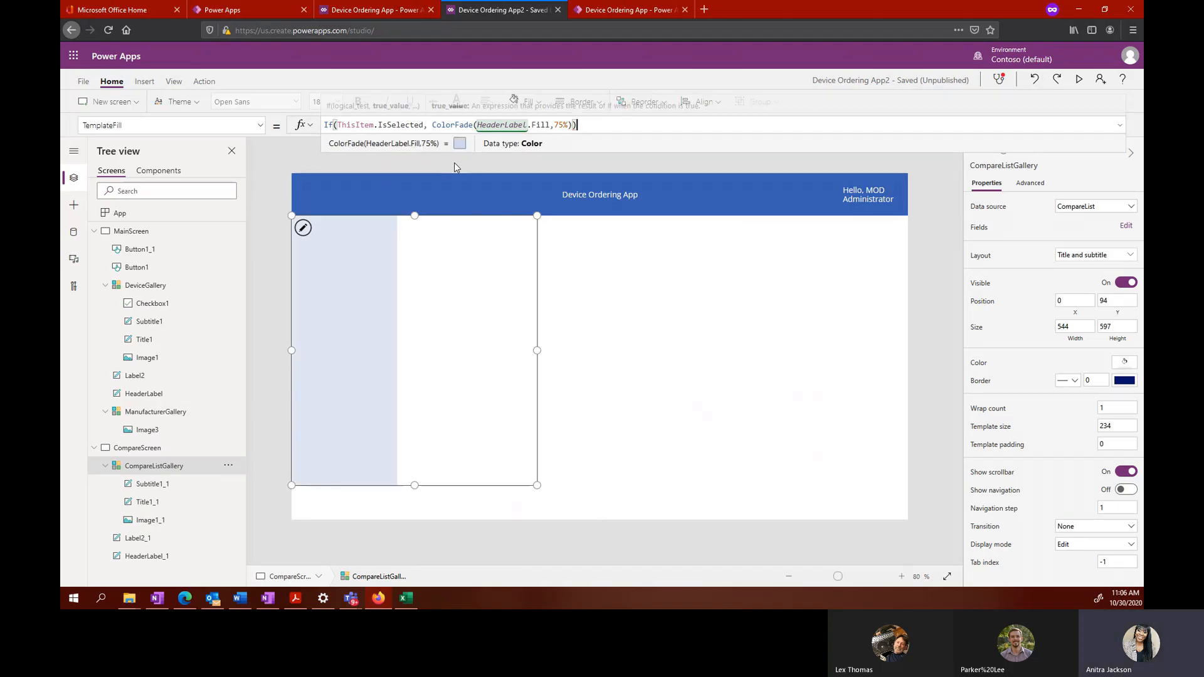
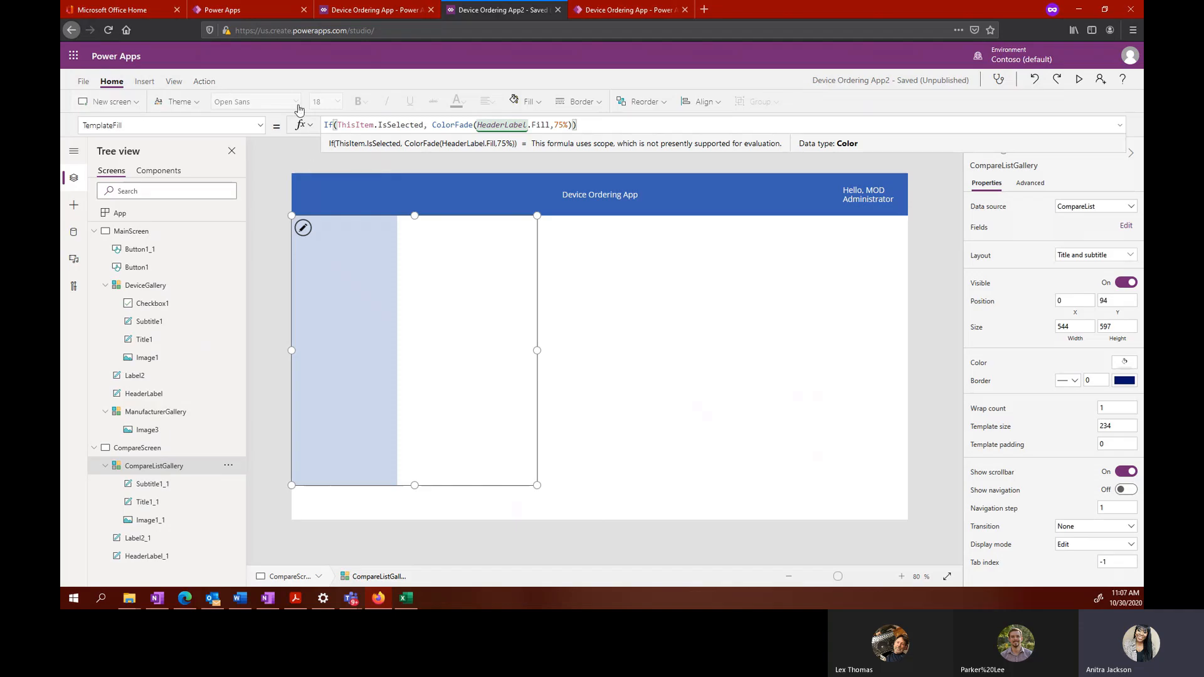
# Step: Insert a Search icon directly on CompareScreen, outside the gallery
pyautogui.click(144, 81)
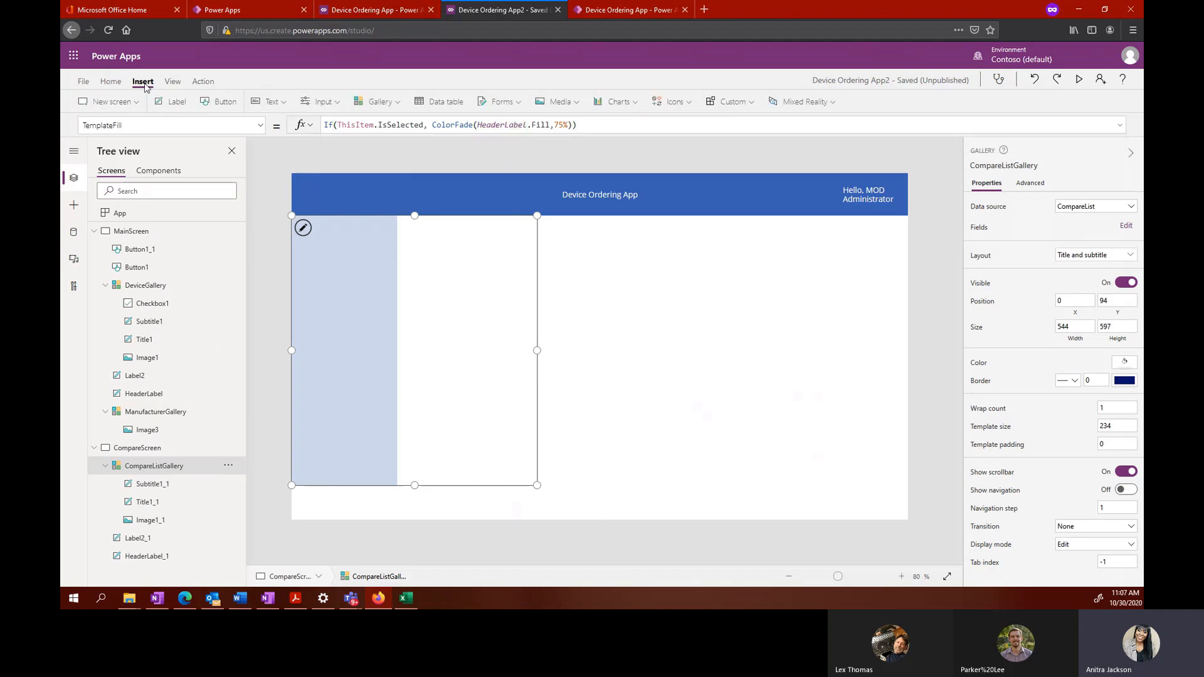
pyautogui.click(680, 326)
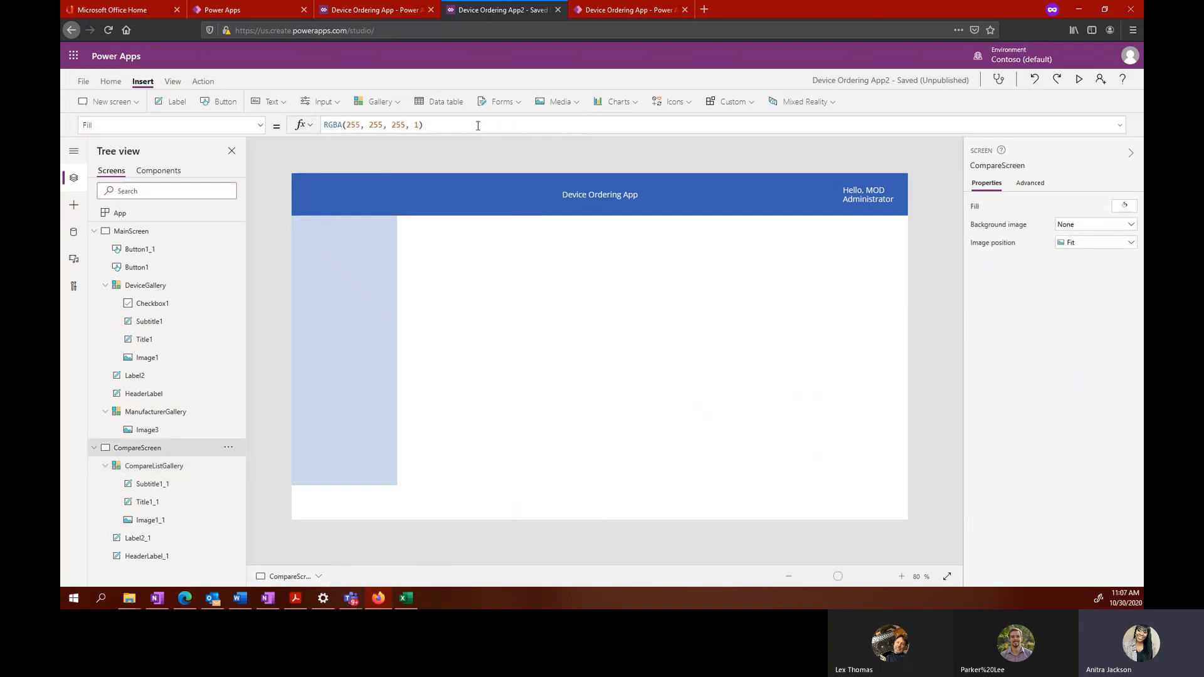
pyautogui.click(676, 102)
pyautogui.scroll(-2, 718, 166)
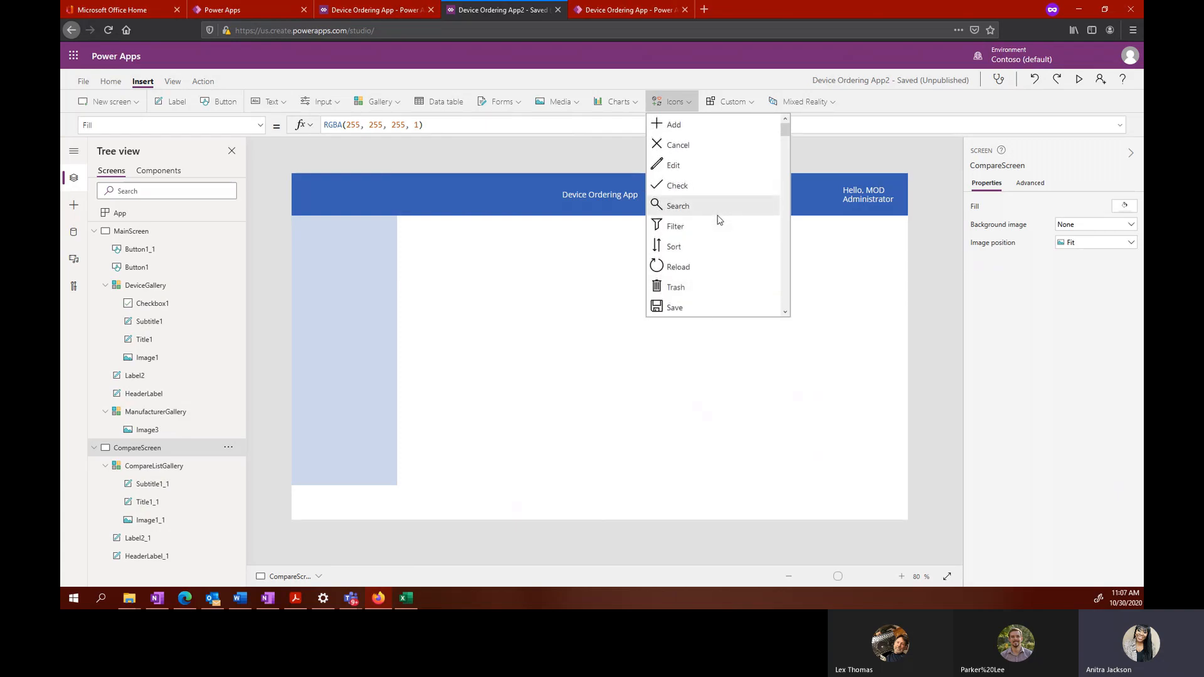
pyautogui.click(718, 217)
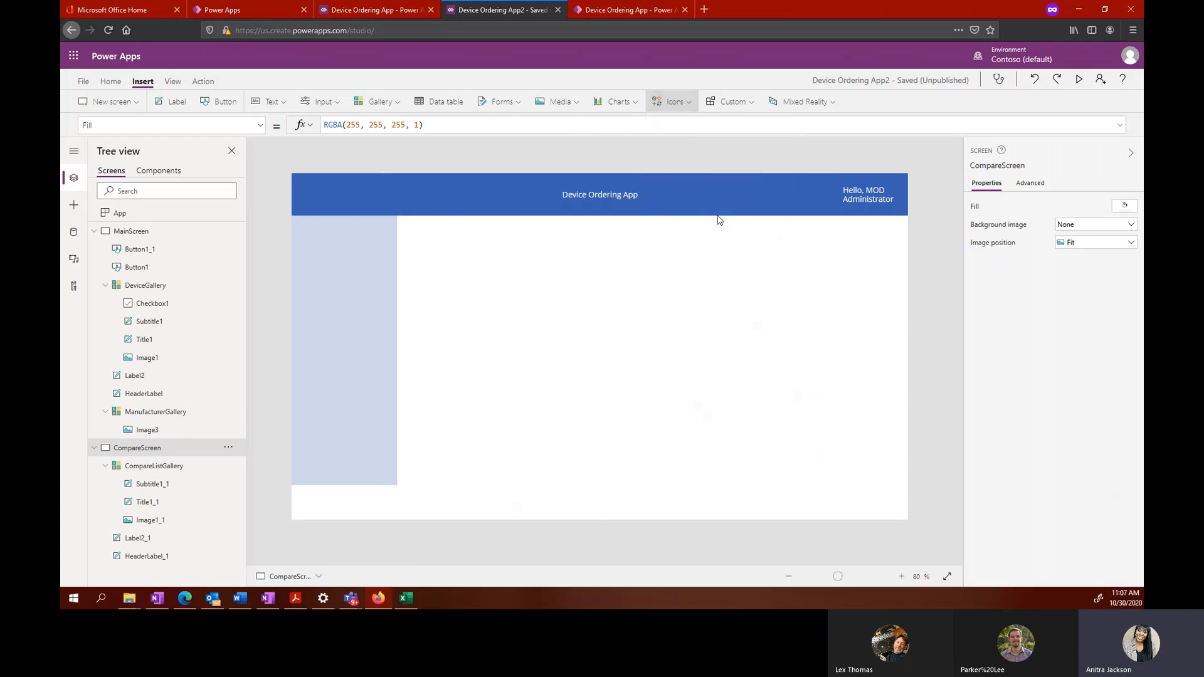
# Step: Insert a Back icon on CompareScreen
pyautogui.click(677, 102)
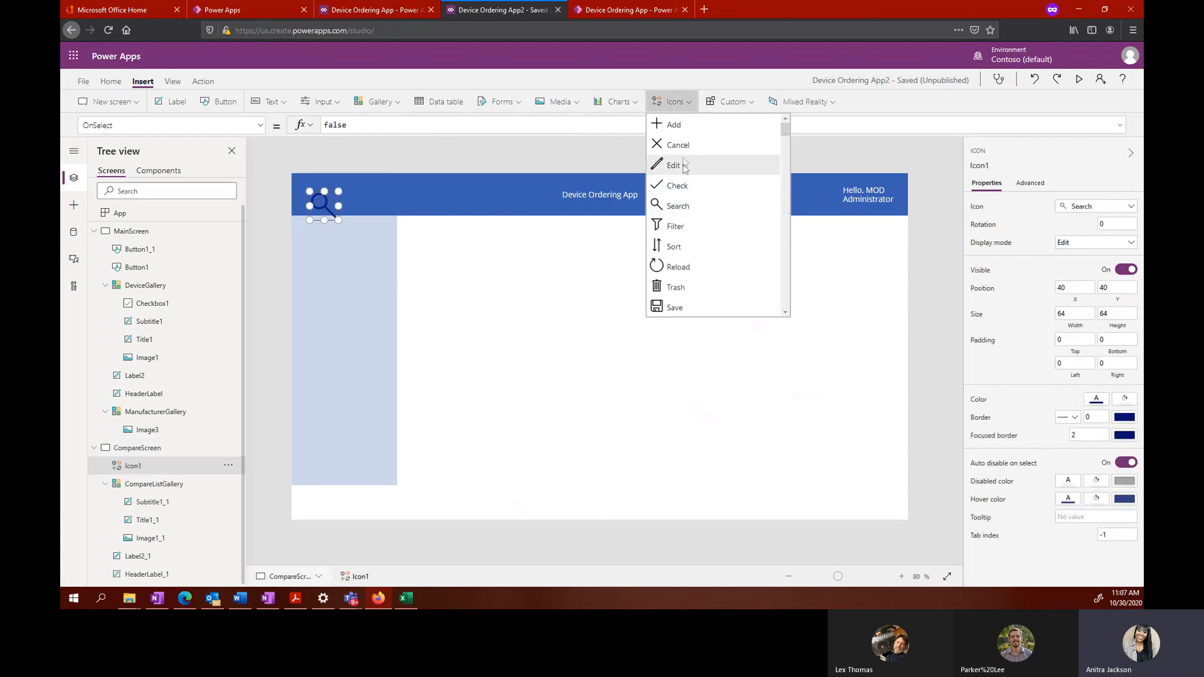
pyautogui.scroll(-5, 683, 233)
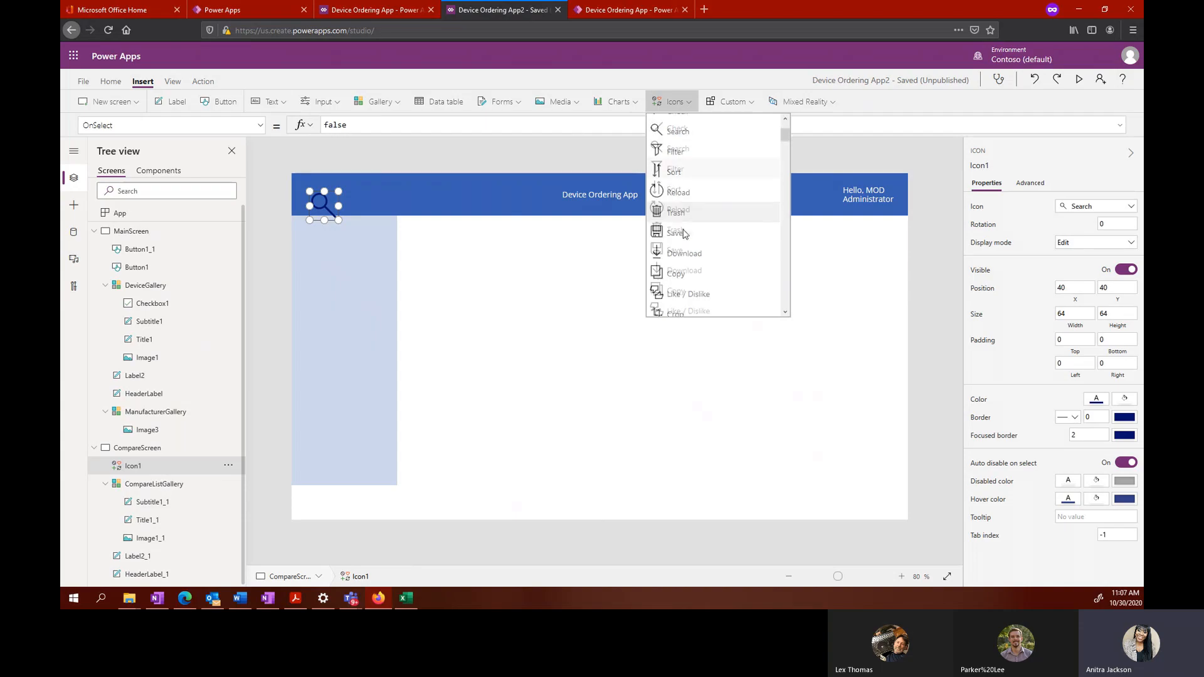
pyautogui.scroll(-5, 683, 233)
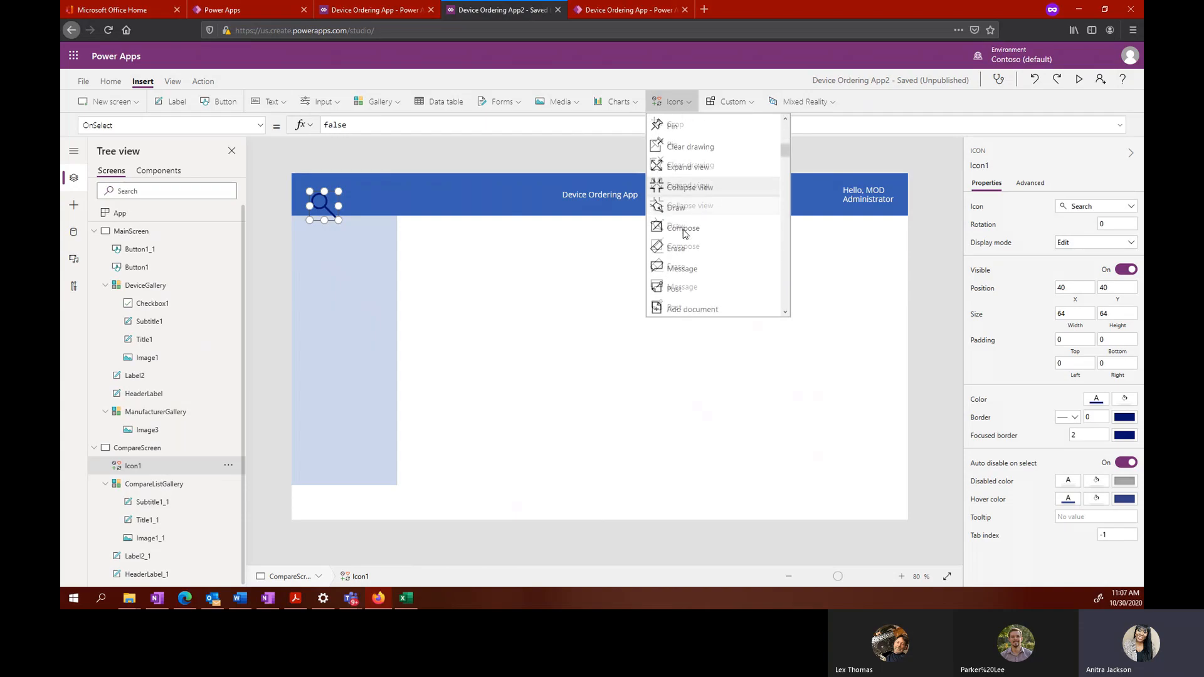
pyautogui.scroll(-5, 683, 233)
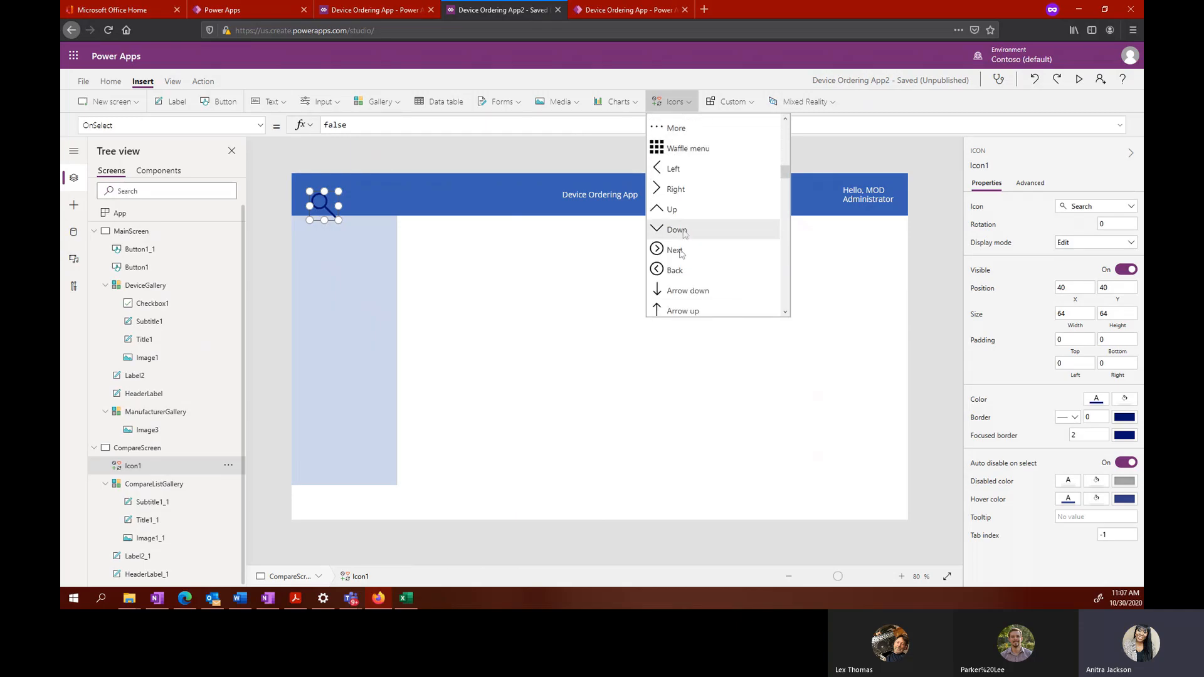
pyautogui.click(676, 269)
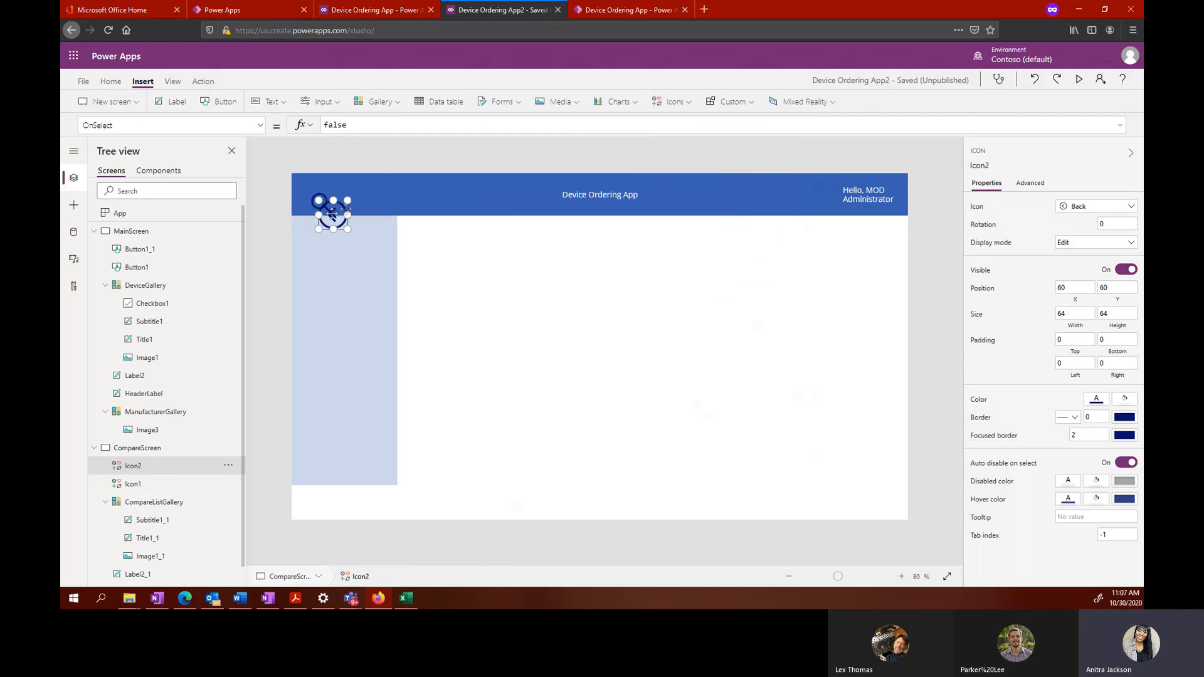
# Step: Move the Back icon below the header, clear of the Search icon, and delete the Search icon from CompareScreen
pyautogui.moveTo(333, 213); pyautogui.dragTo(343, 242)
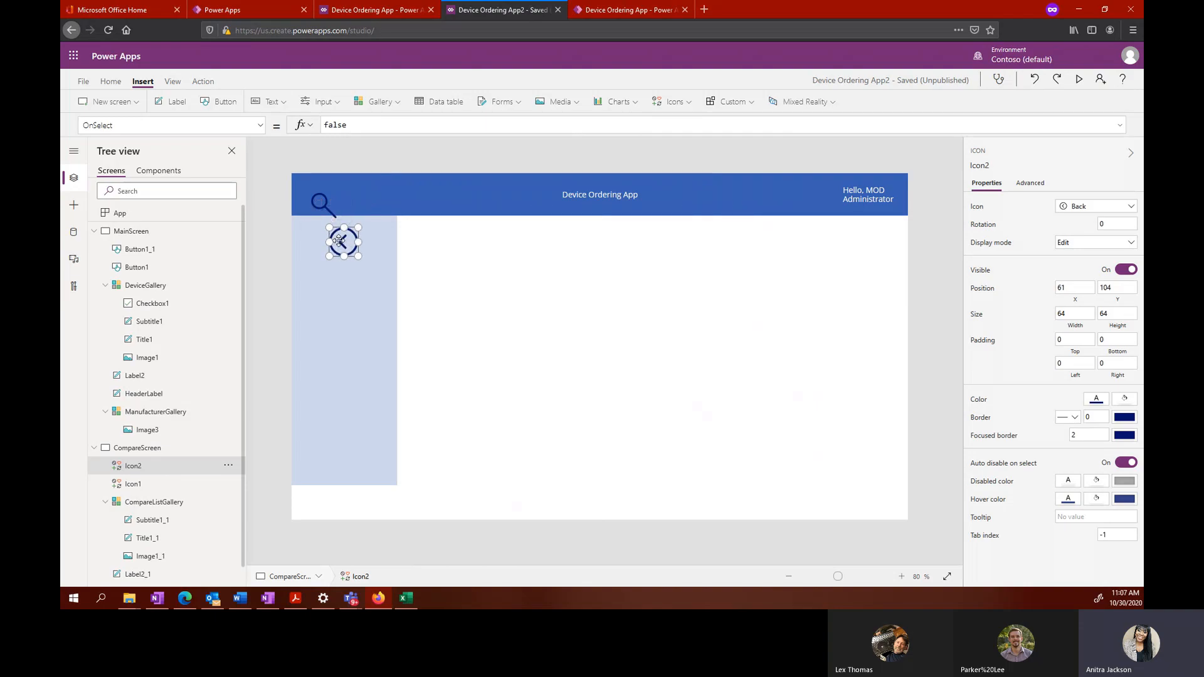
pyautogui.click(321, 201)
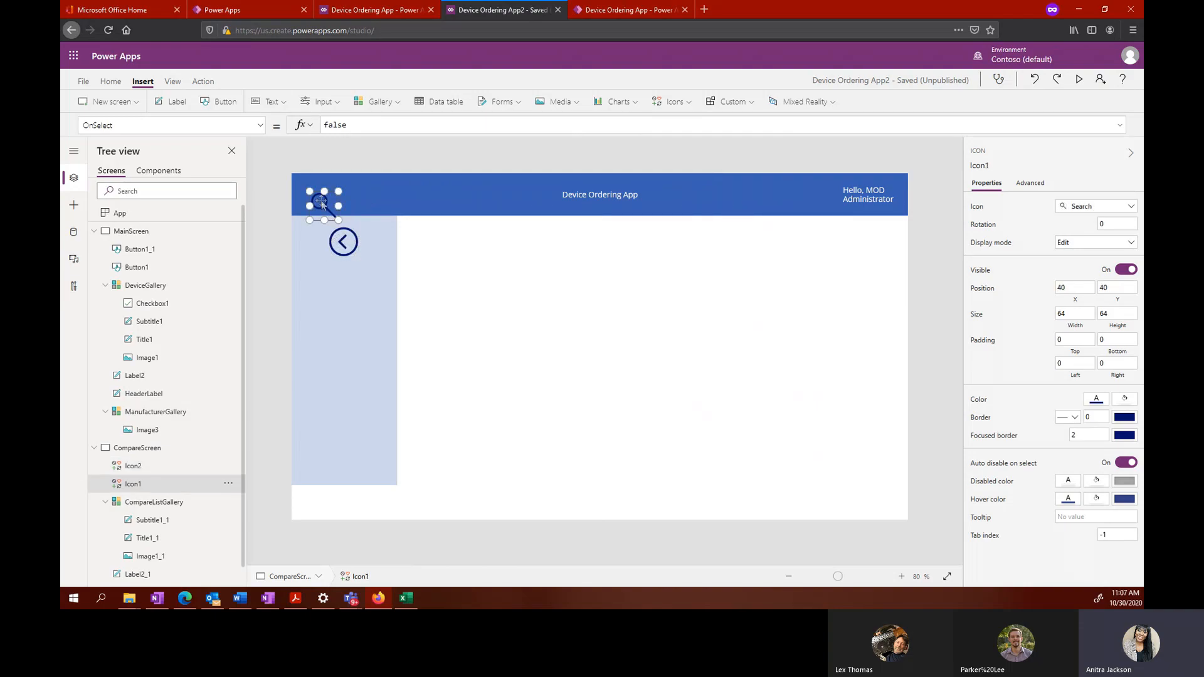
pyautogui.press('Delete')
# Step: Place the Back icon at the left end of the CompareScreen header, at about X 36, Y 15, and color it white
pyautogui.click(348, 247)
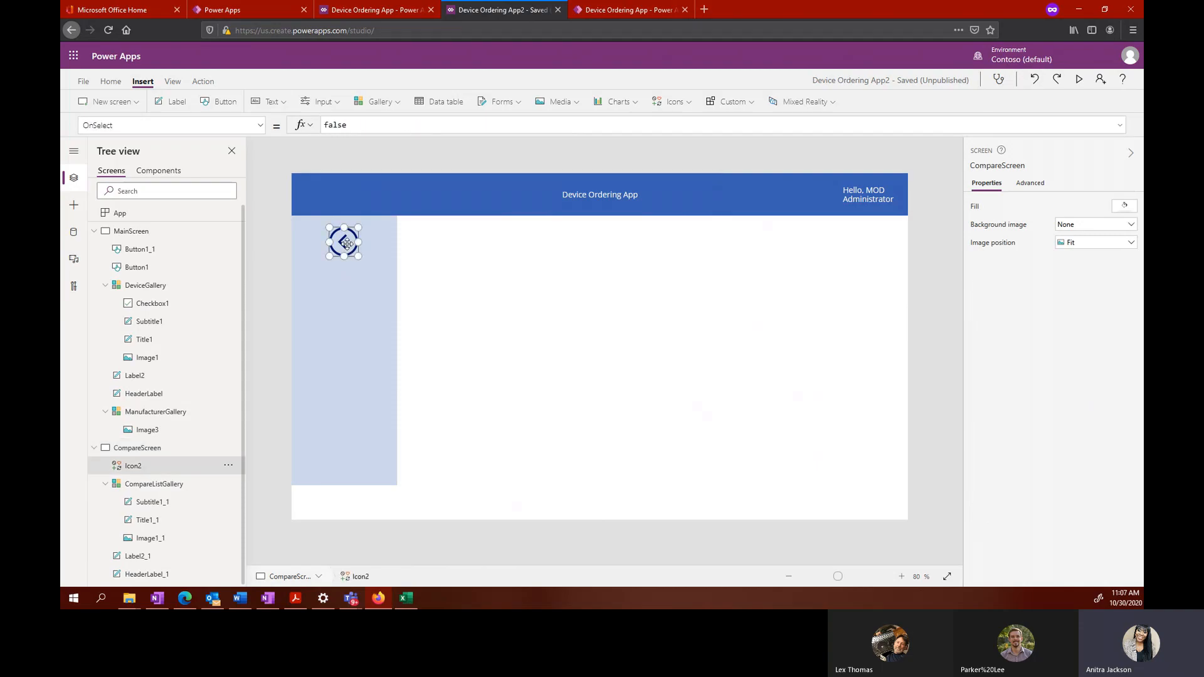
pyautogui.click(300, 222)
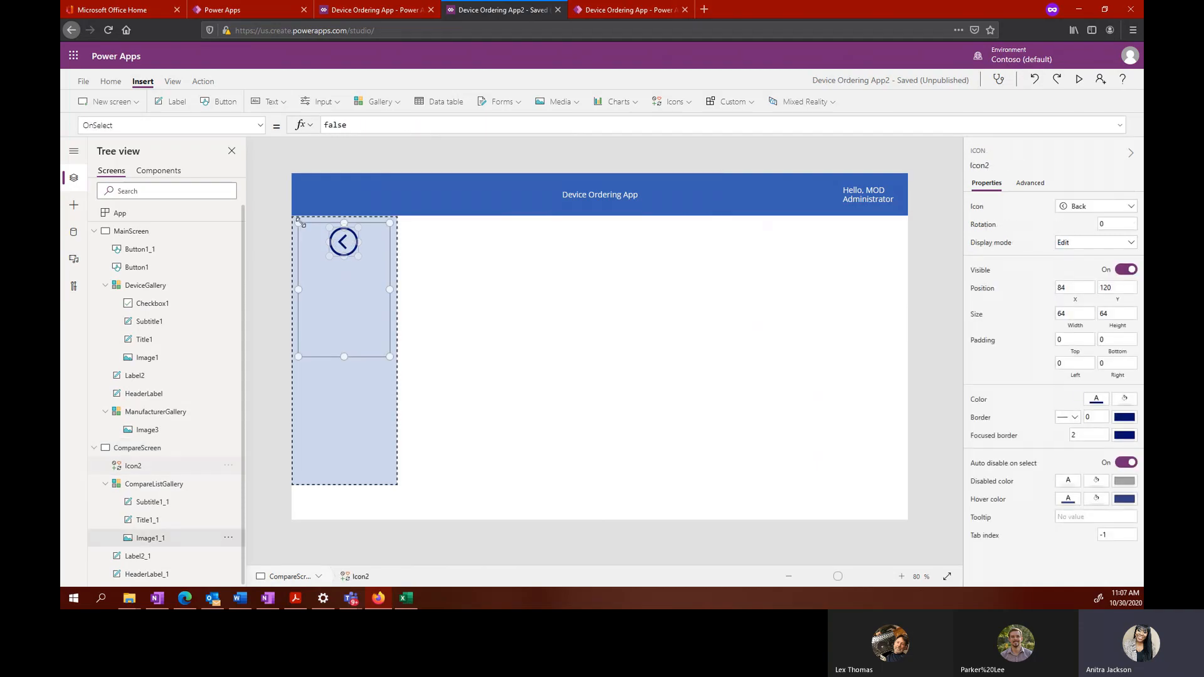
pyautogui.click(340, 241)
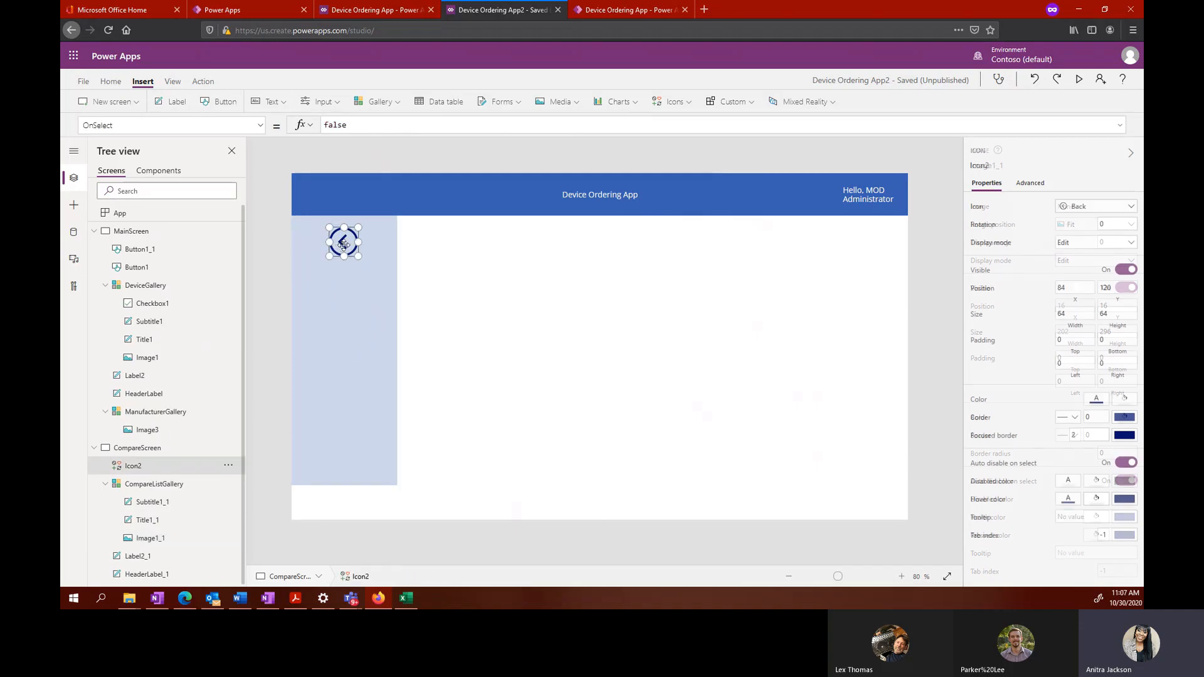
pyautogui.moveTo(342, 238); pyautogui.dragTo(320, 195)
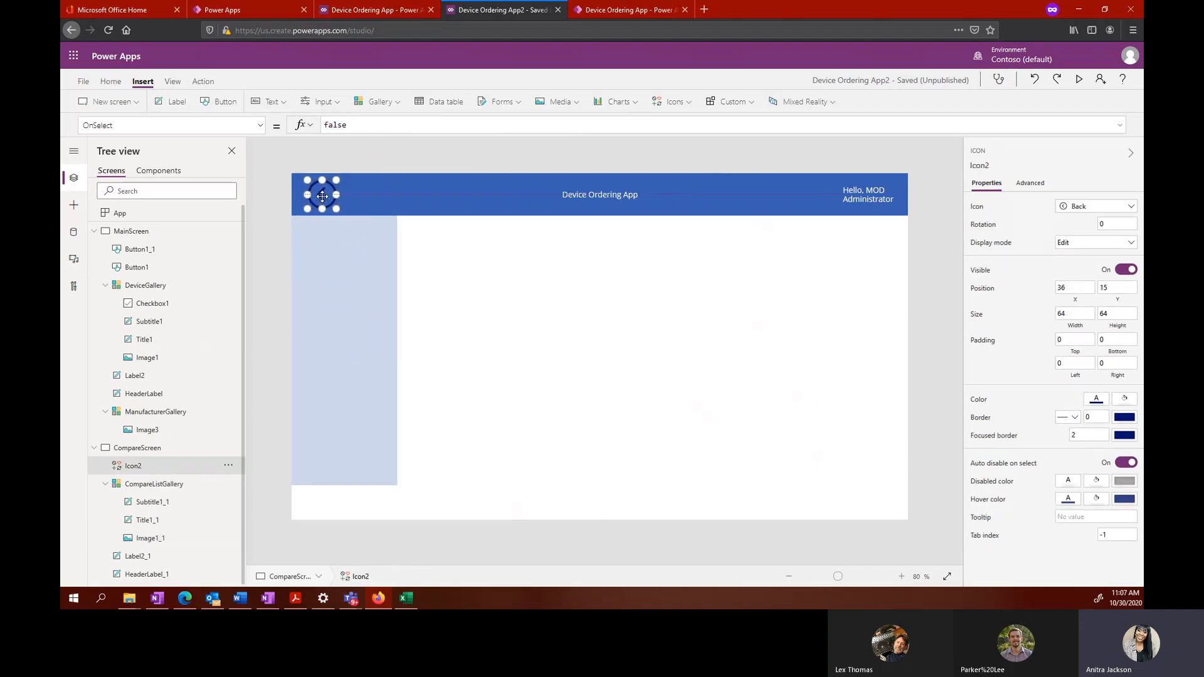
pyautogui.click(1096, 399)
pyautogui.click(924, 337)
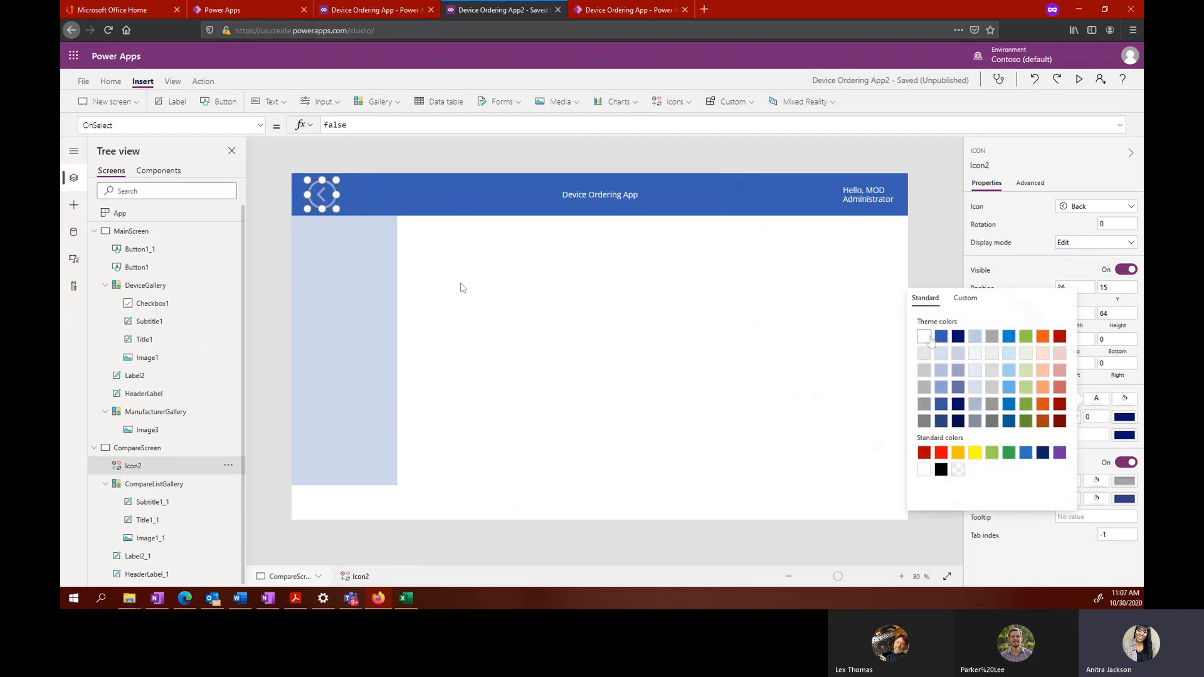
# Step: Set the OnSelect formula of the Back icon on CompareScreen to Back()
pyautogui.click(527, 277)
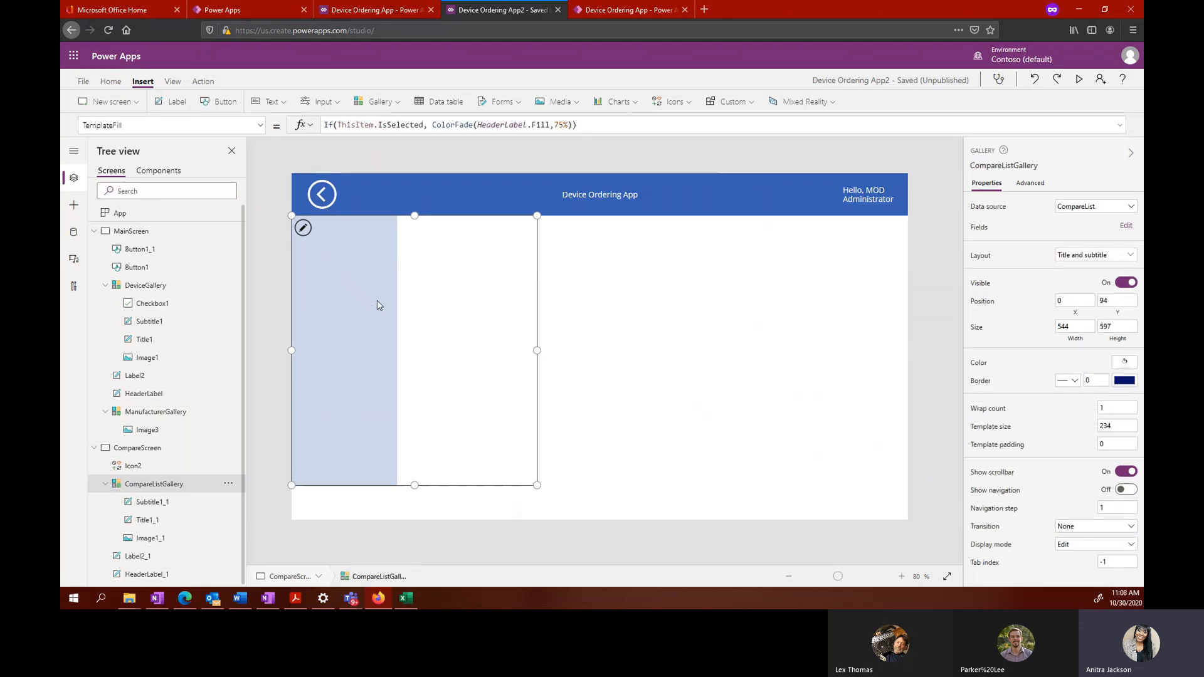
pyautogui.click(320, 202)
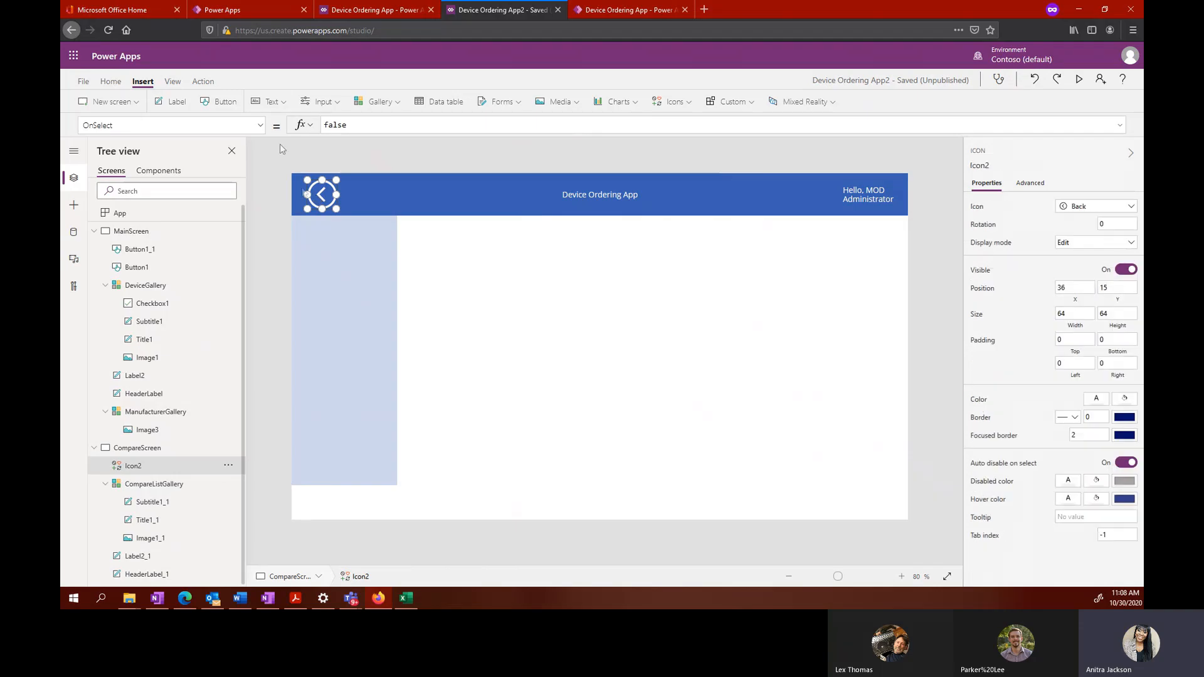
pyautogui.click(363, 126)
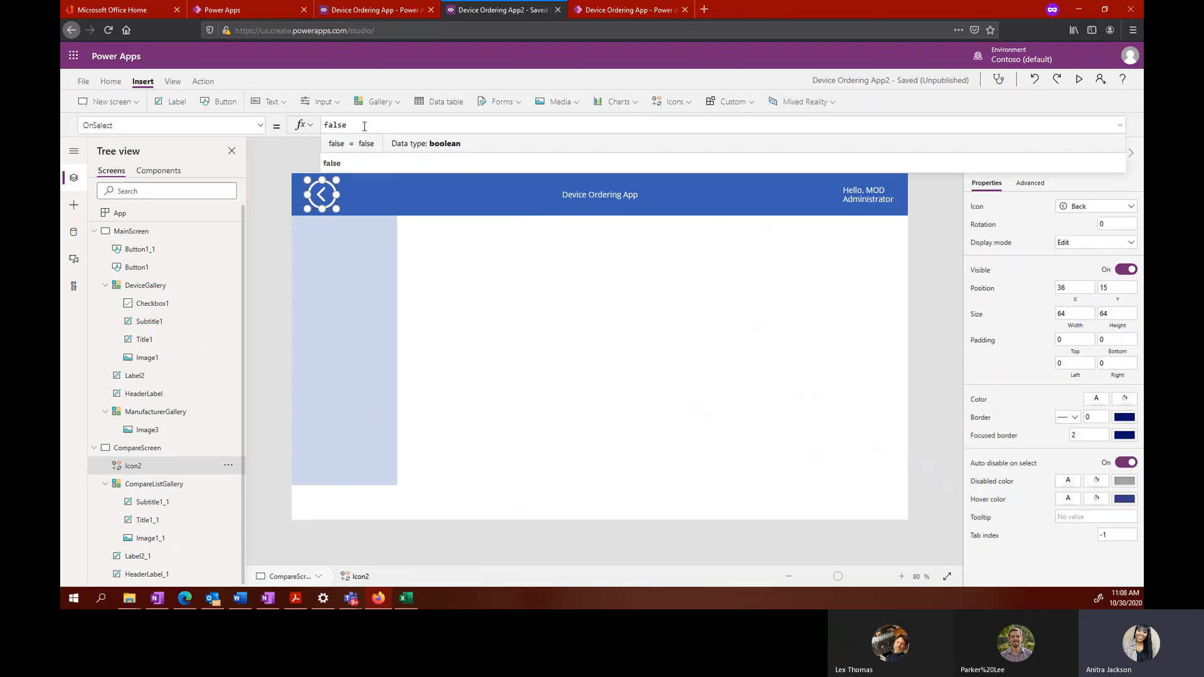
pyautogui.moveTo(364, 126); pyautogui.dragTo(297, 128)
pyautogui.write('Back')
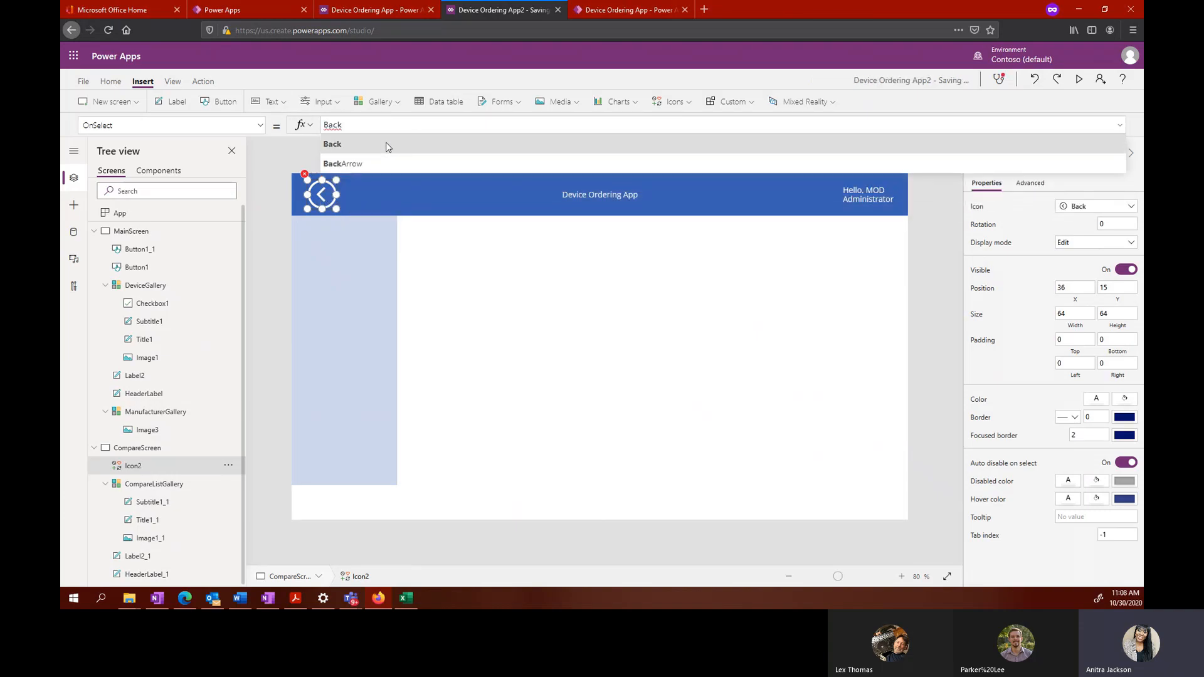
pyautogui.click(387, 146)
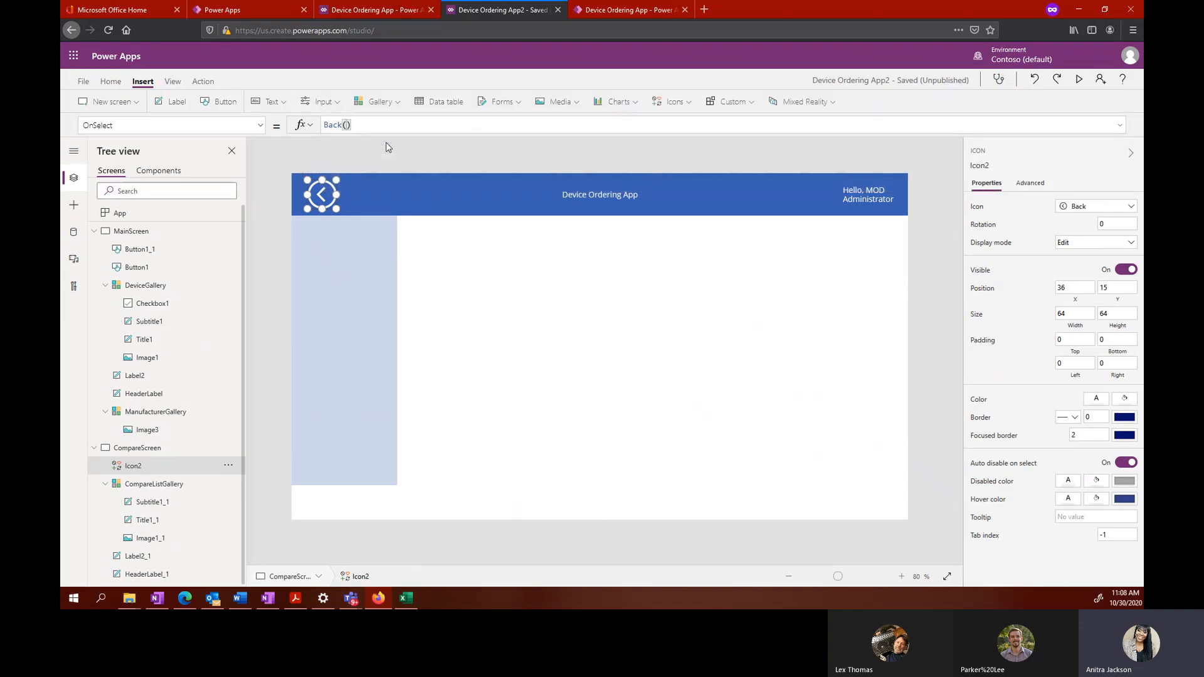
pyautogui.click(433, 276)
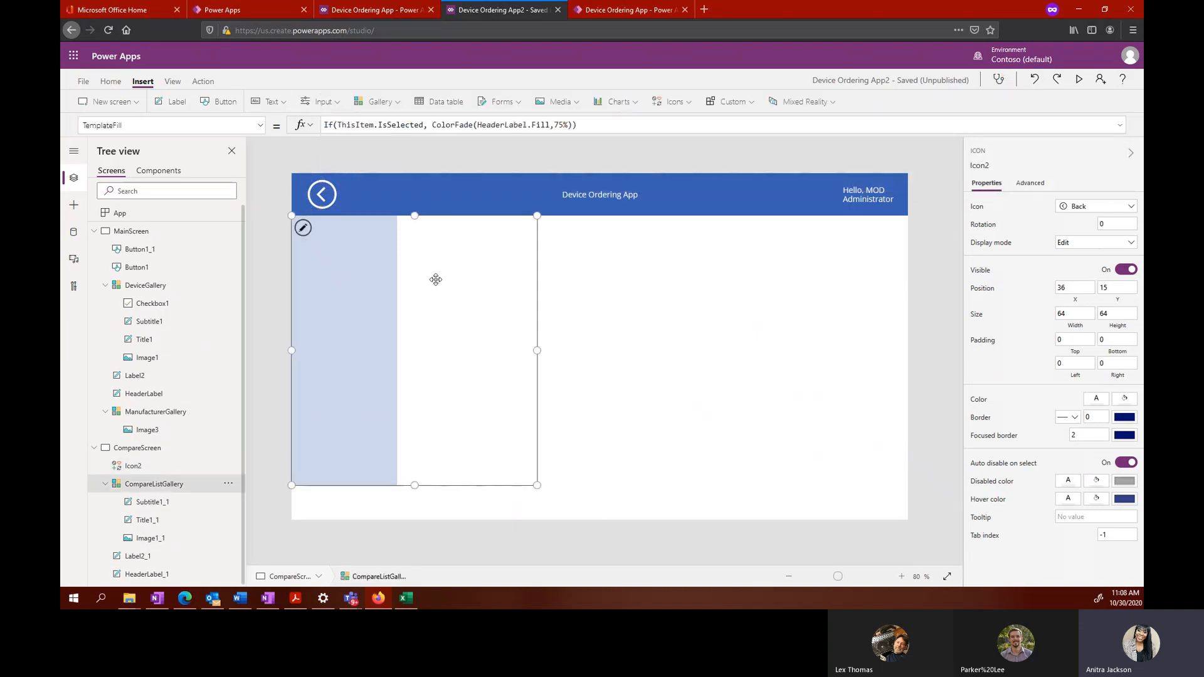
pyautogui.click(321, 197)
pyautogui.click(326, 220)
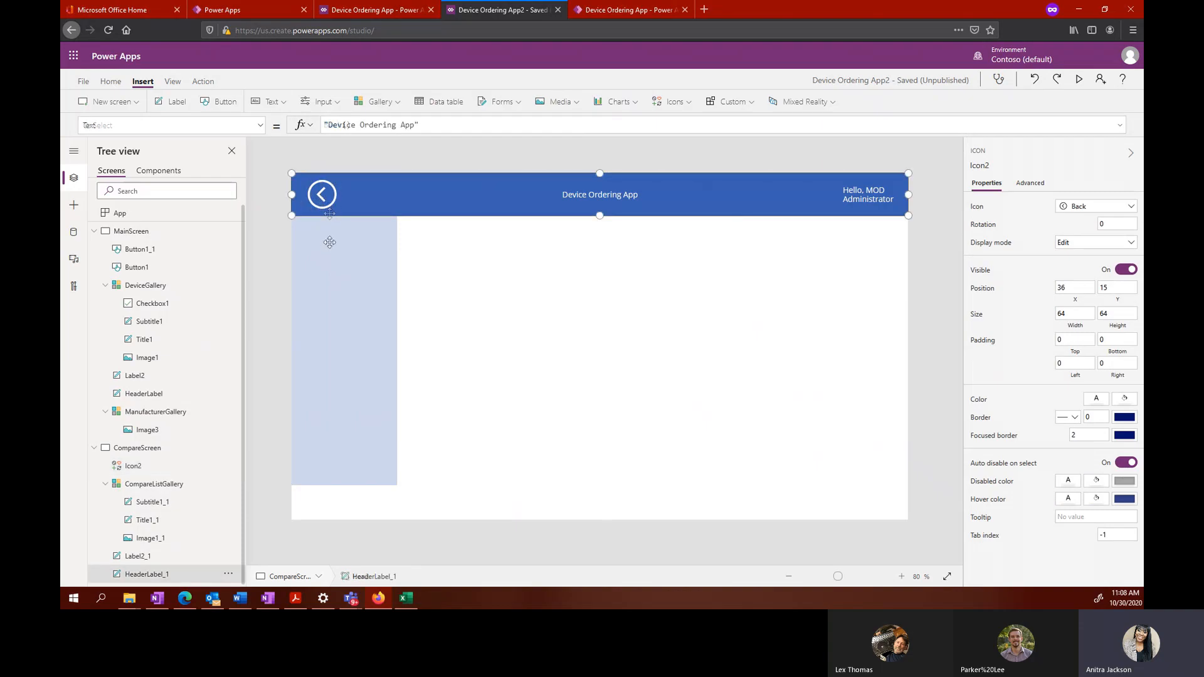
pyautogui.click(328, 248)
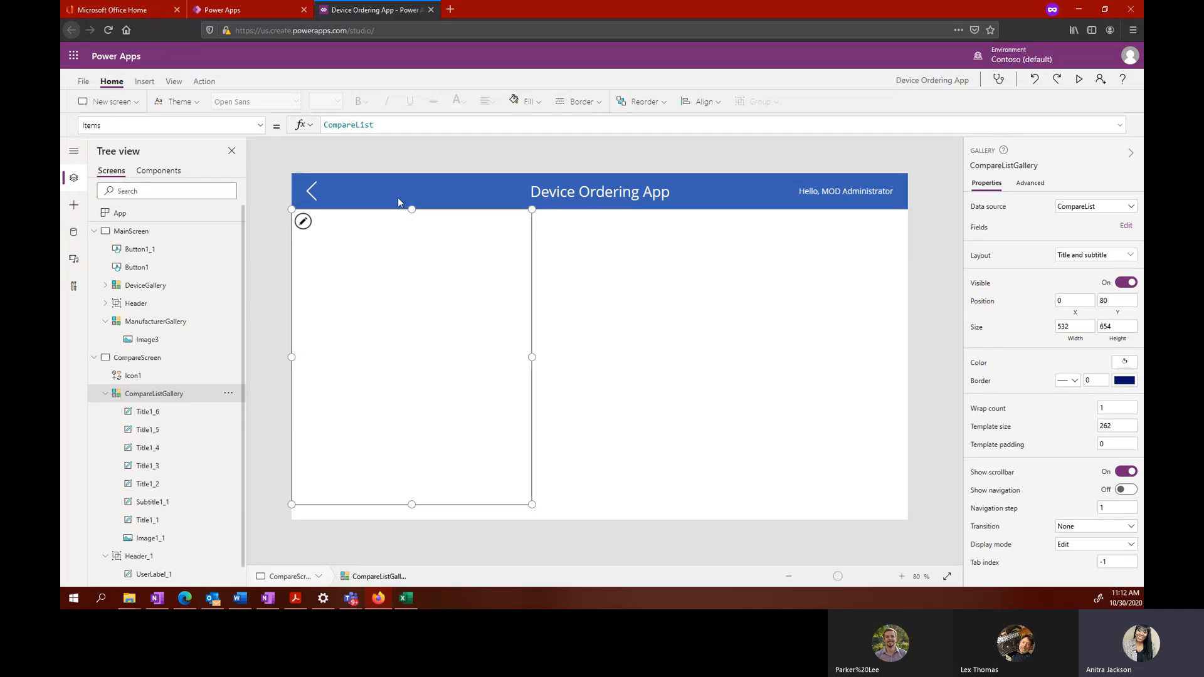
# Step: Preview the Device Ordering App from MainScreen and browse the ASUS, Dell, HP, Microsoft, Lenovo and Samsung devices
pyautogui.click(145, 242)
pyautogui.click(145, 235)
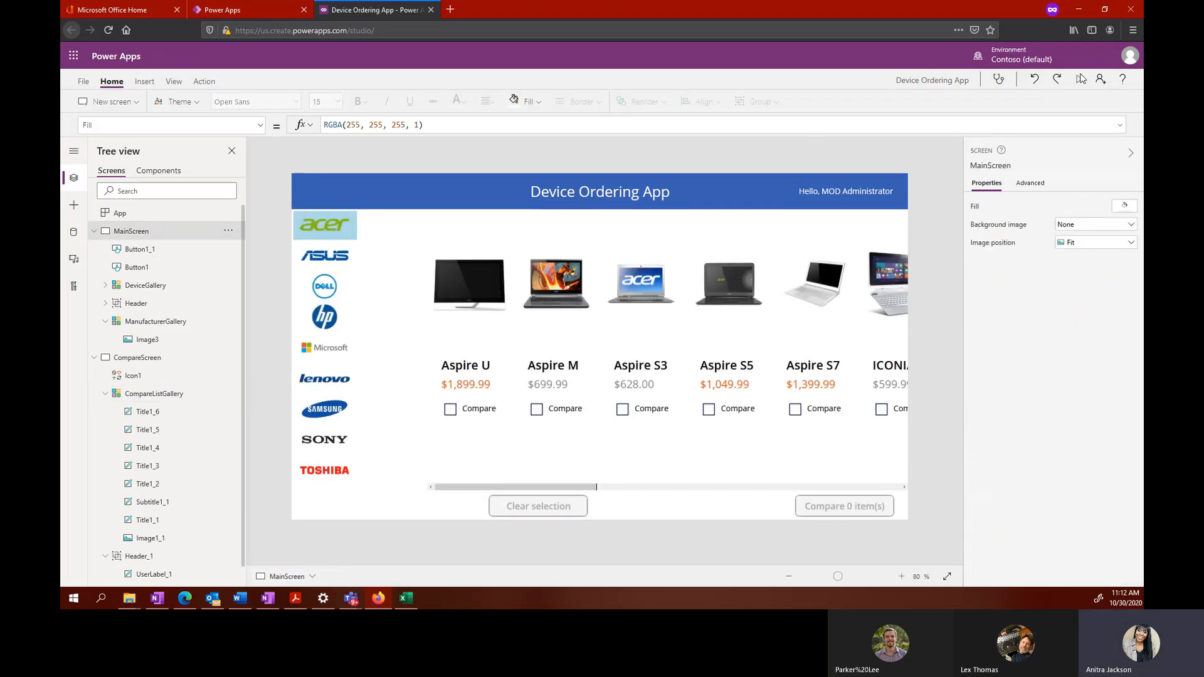
pyautogui.click(1079, 80)
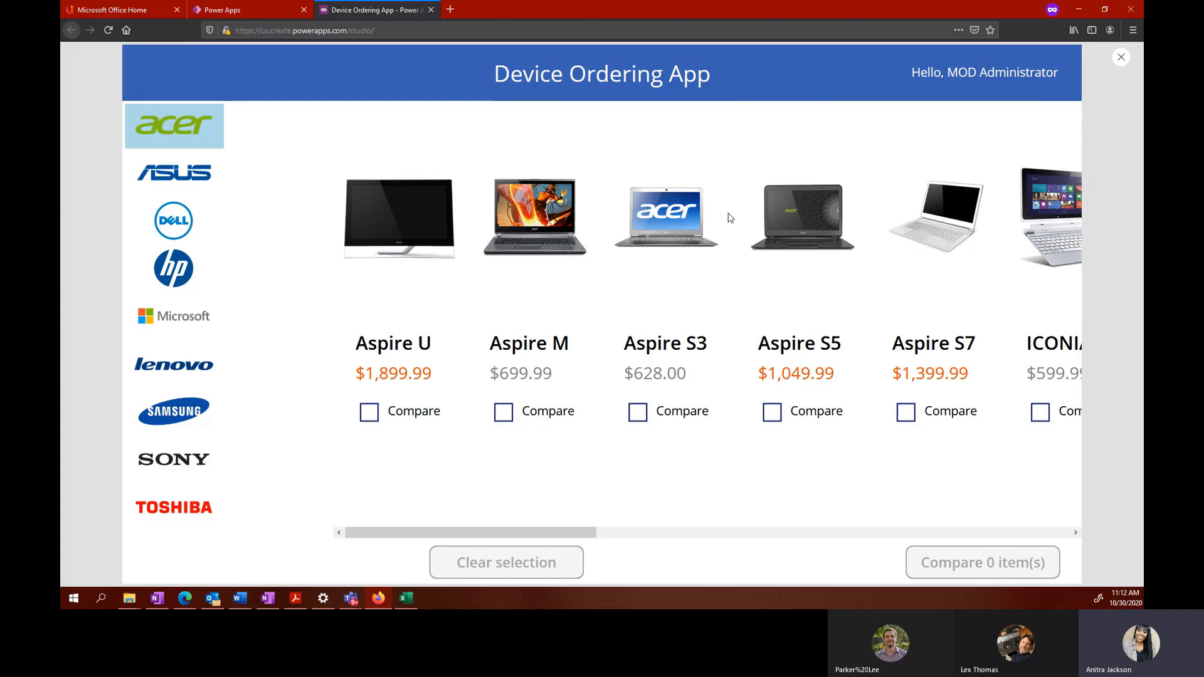
pyautogui.click(170, 178)
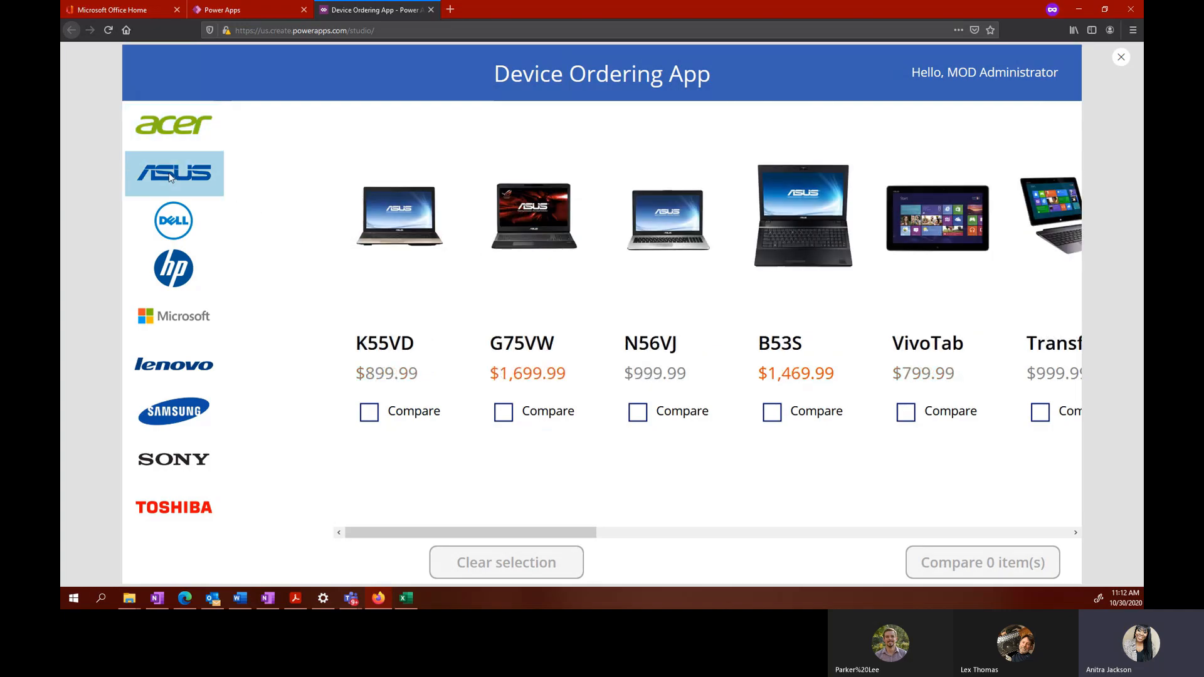
pyautogui.click(168, 220)
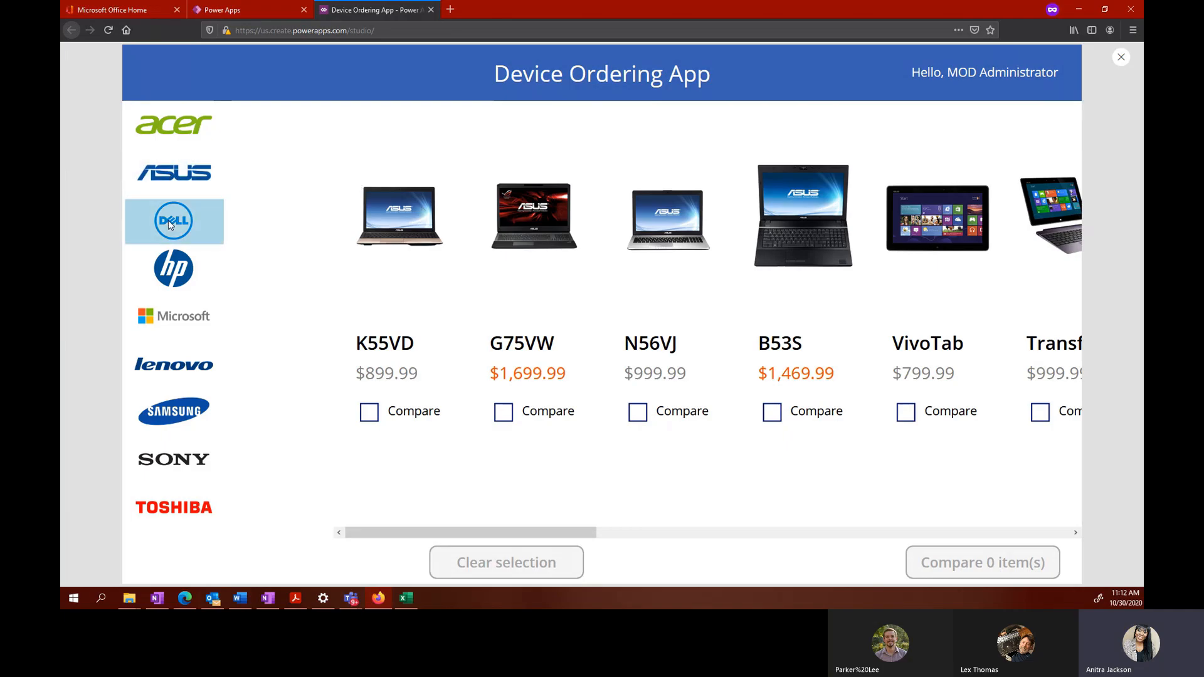
pyautogui.click(170, 277)
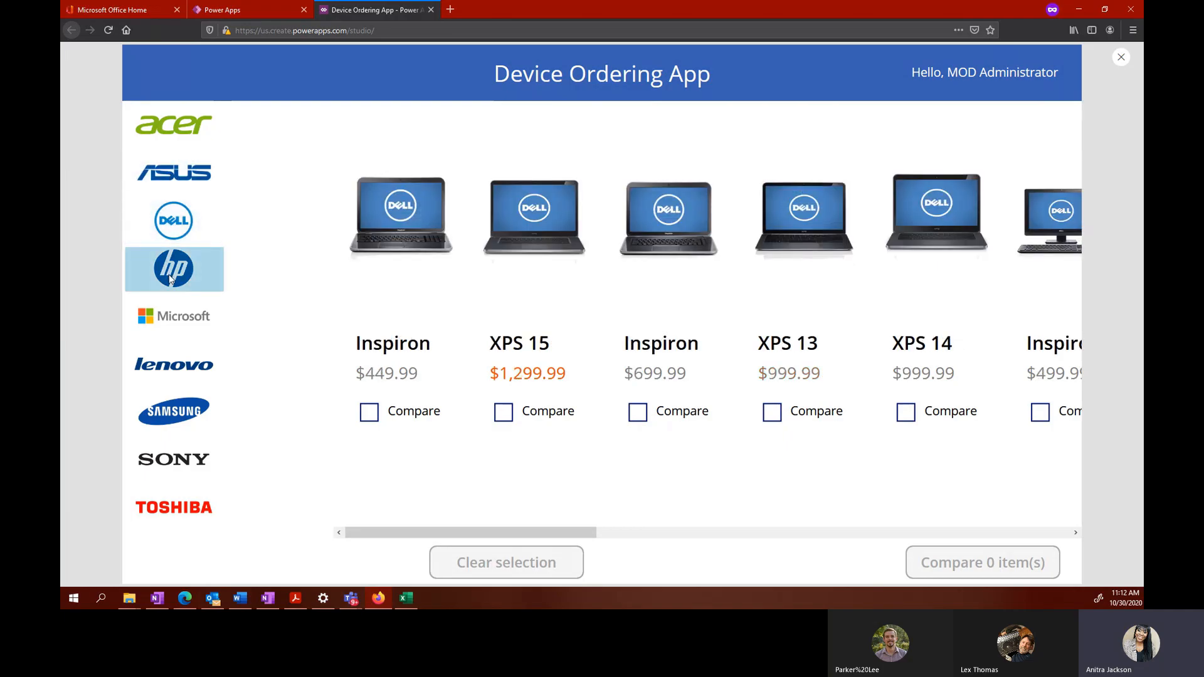
pyautogui.click(176, 321)
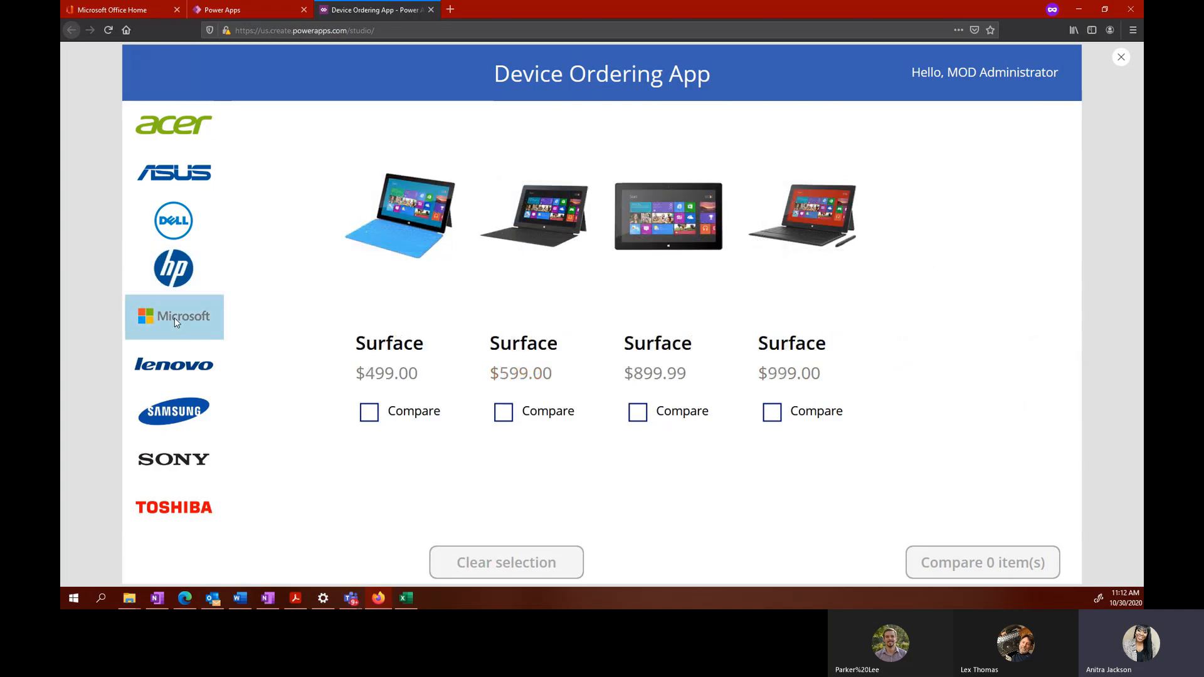
pyautogui.click(161, 370)
pyautogui.click(178, 410)
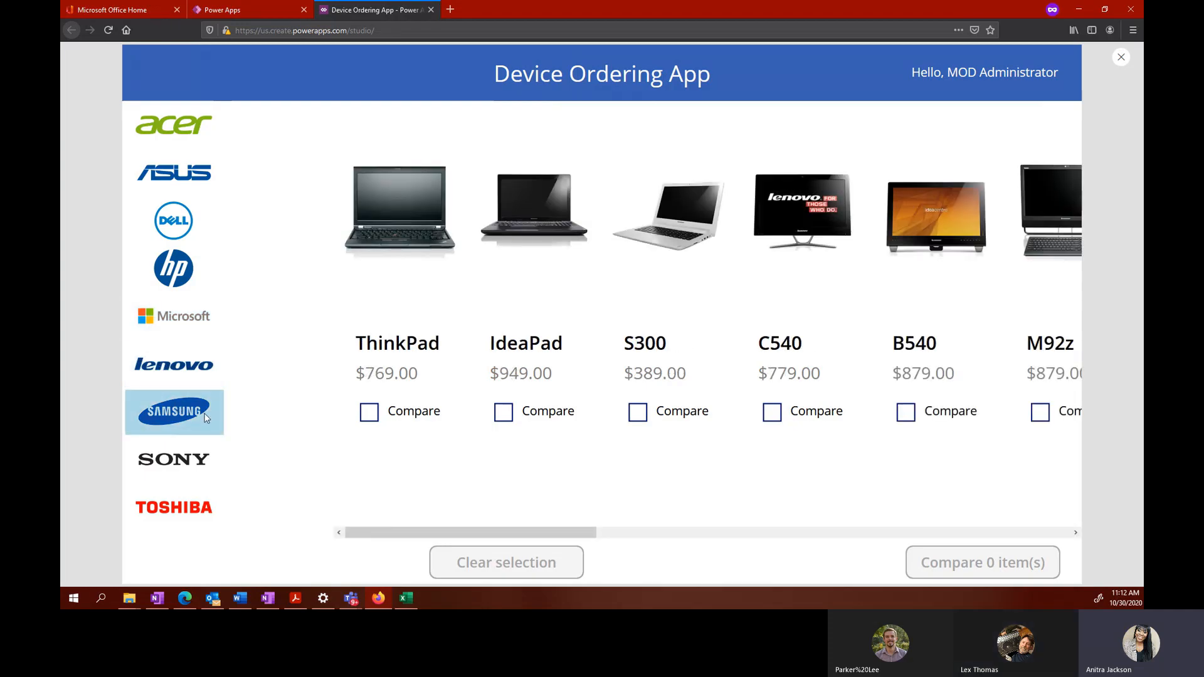
# Step: Test comparing the $499.00 and $599.00 Microsoft Surface devices, and return to the device list
pyautogui.click(172, 318)
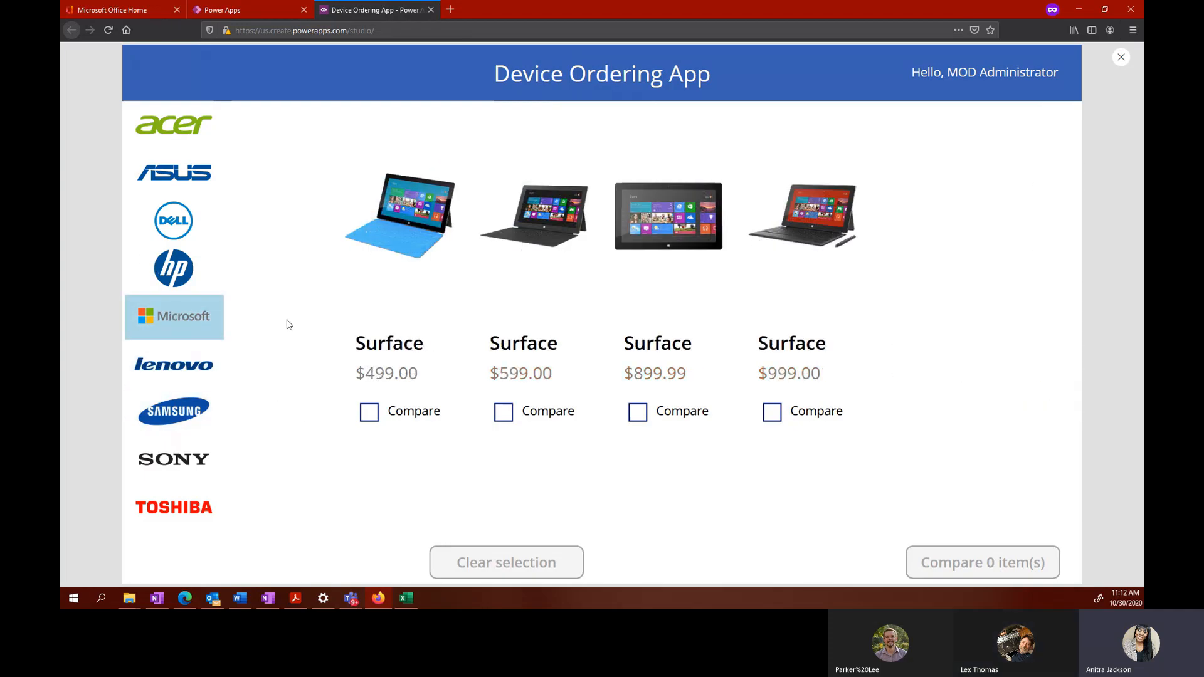
pyautogui.click(381, 418)
pyautogui.click(504, 417)
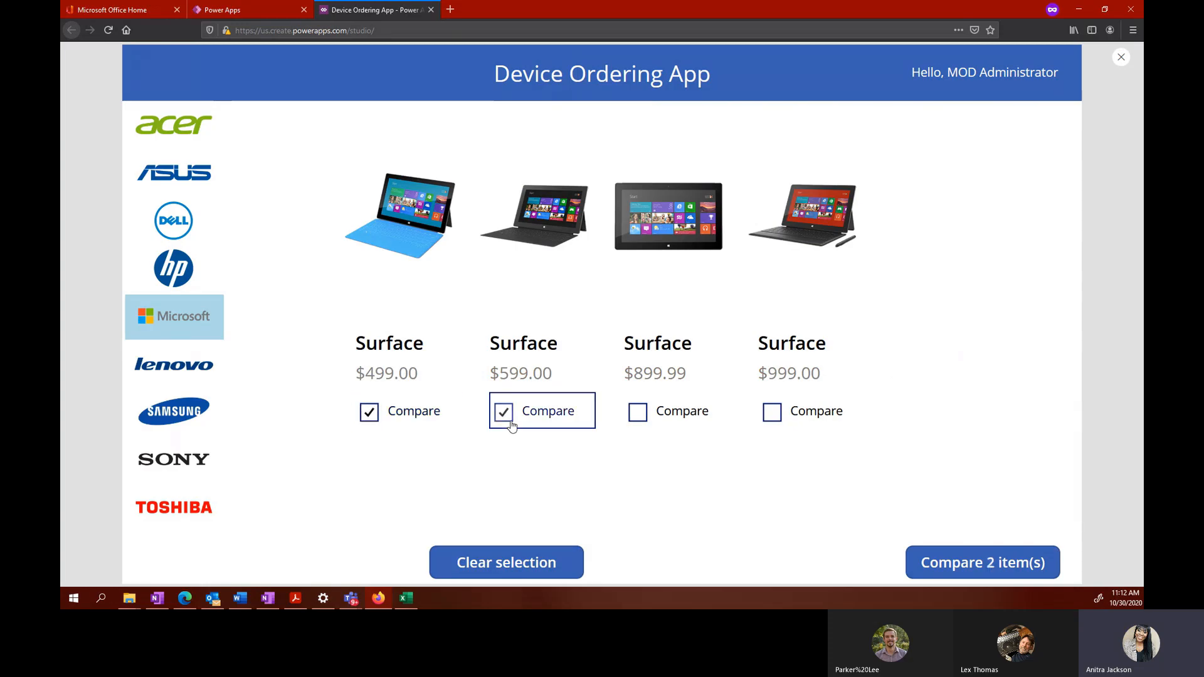
pyautogui.click(988, 568)
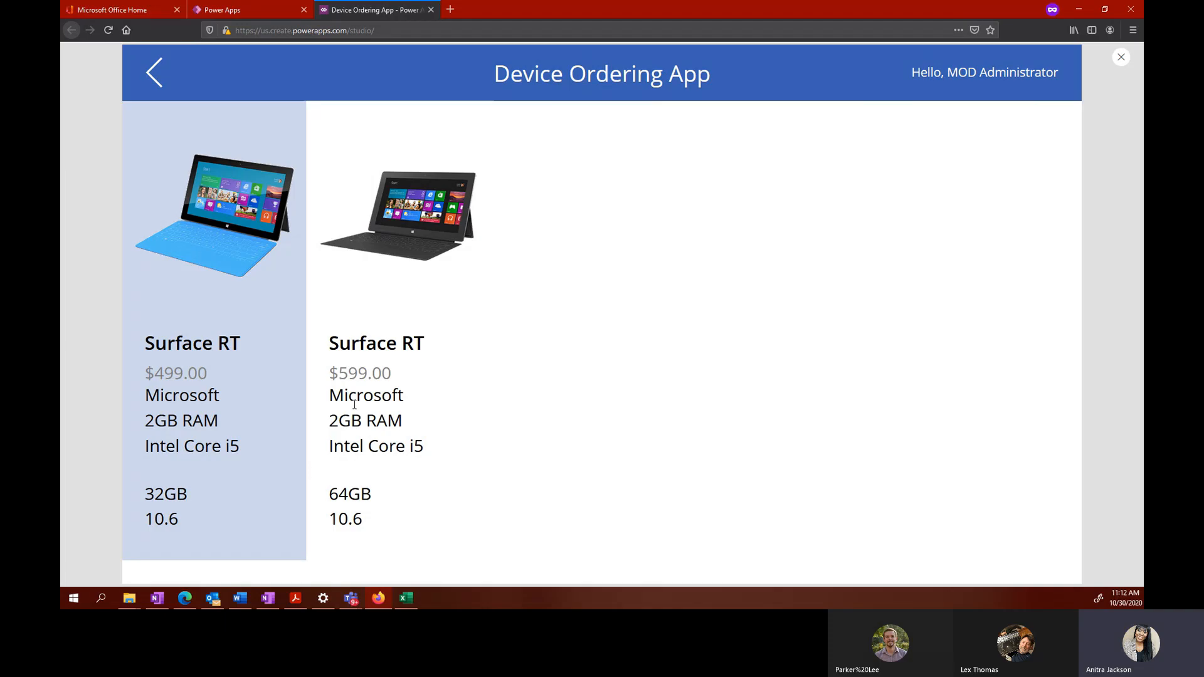
pyautogui.click(155, 74)
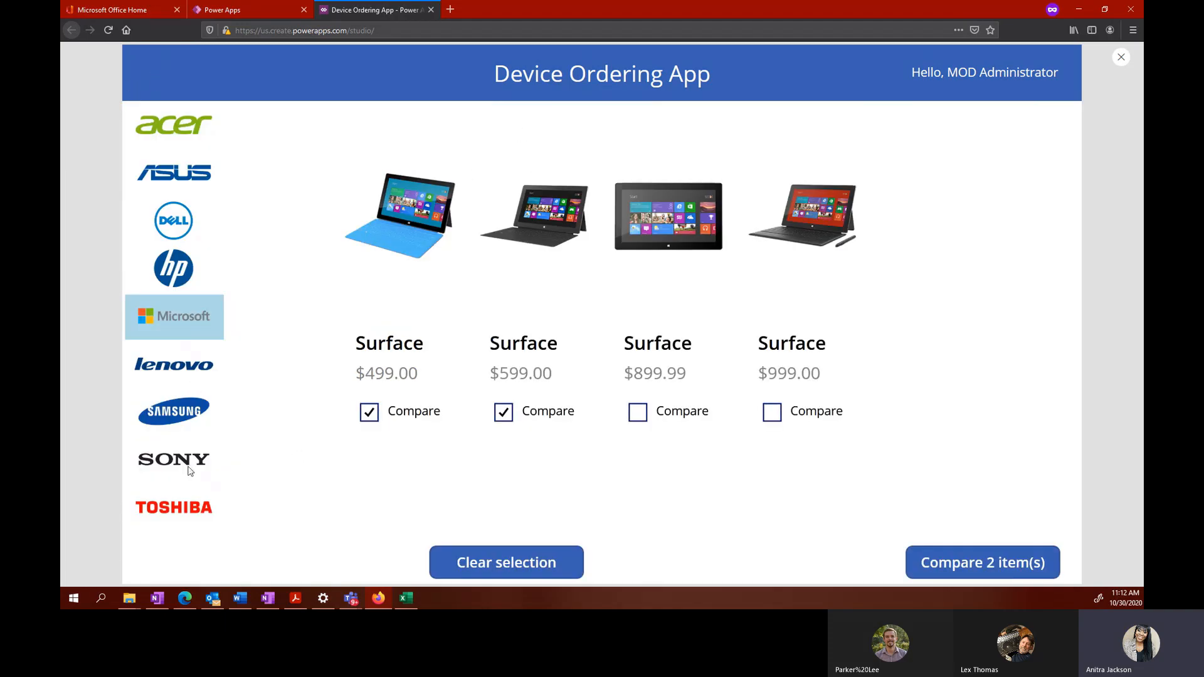
# Step: Clear the device selection and test comparing Dell's $449.99 Inspiron with the XPS 15
pyautogui.click(486, 557)
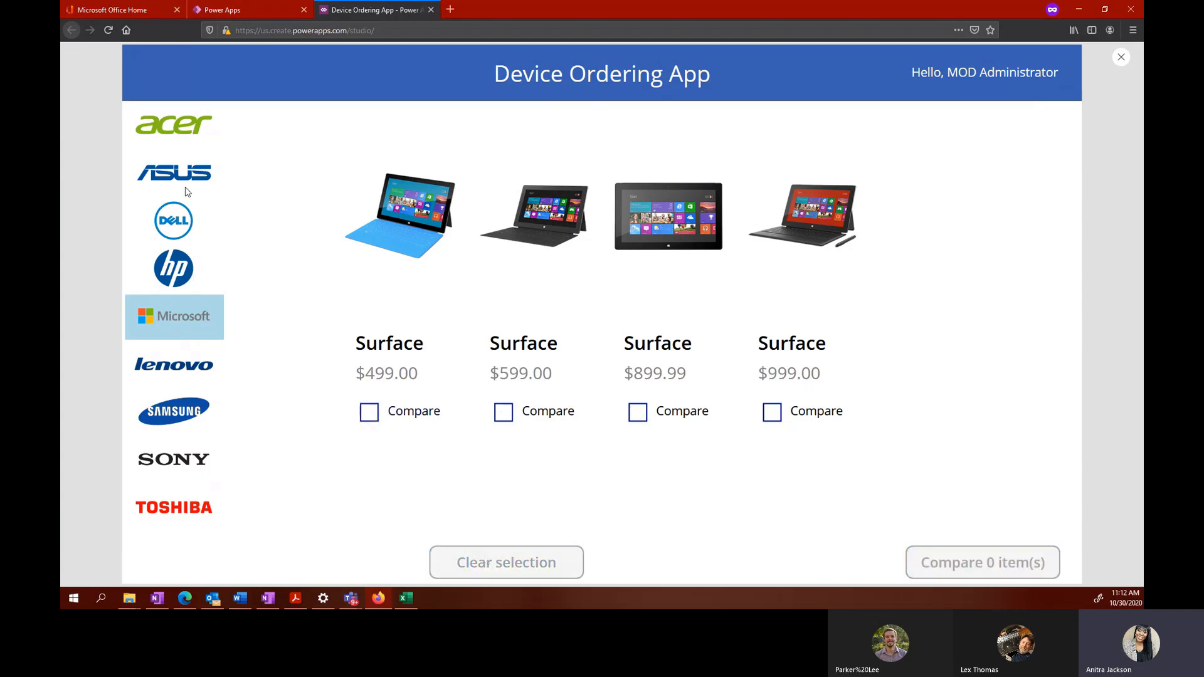
pyautogui.click(191, 230)
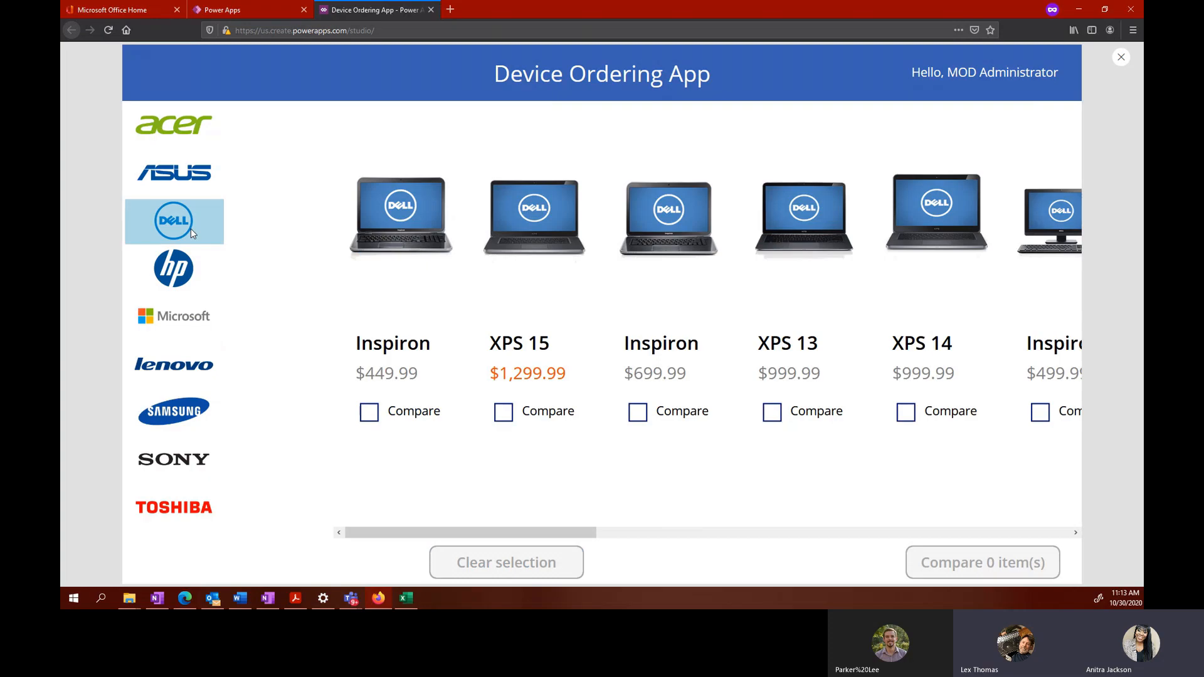
pyautogui.click(369, 413)
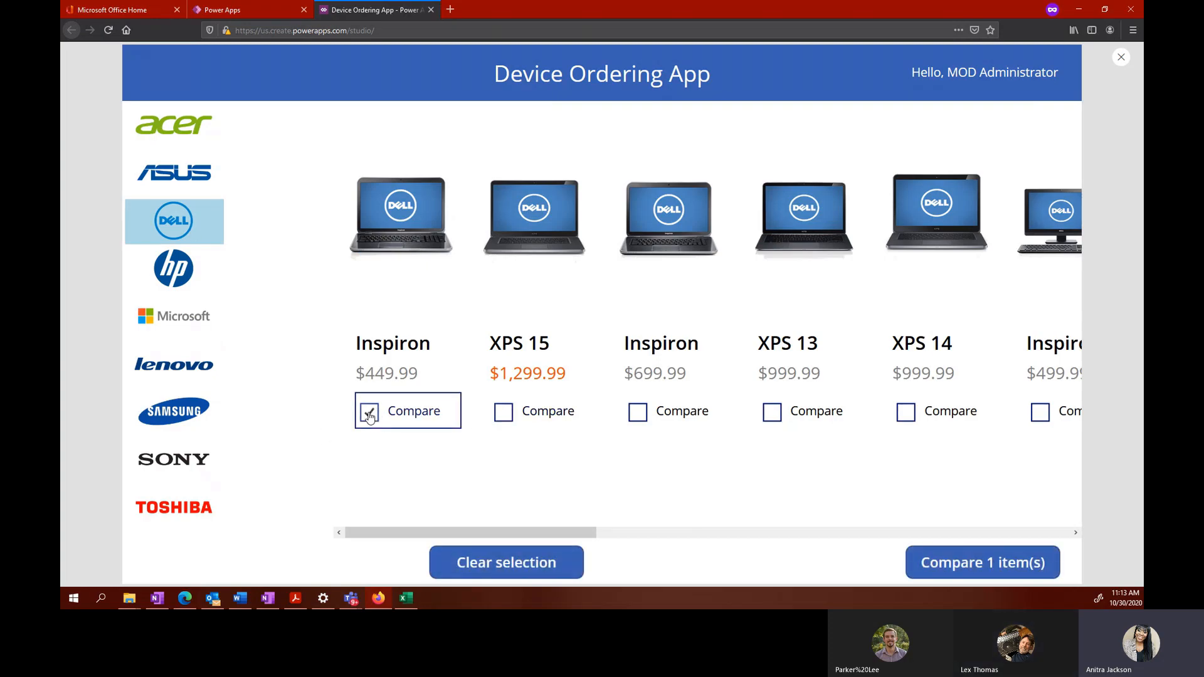
pyautogui.click(503, 413)
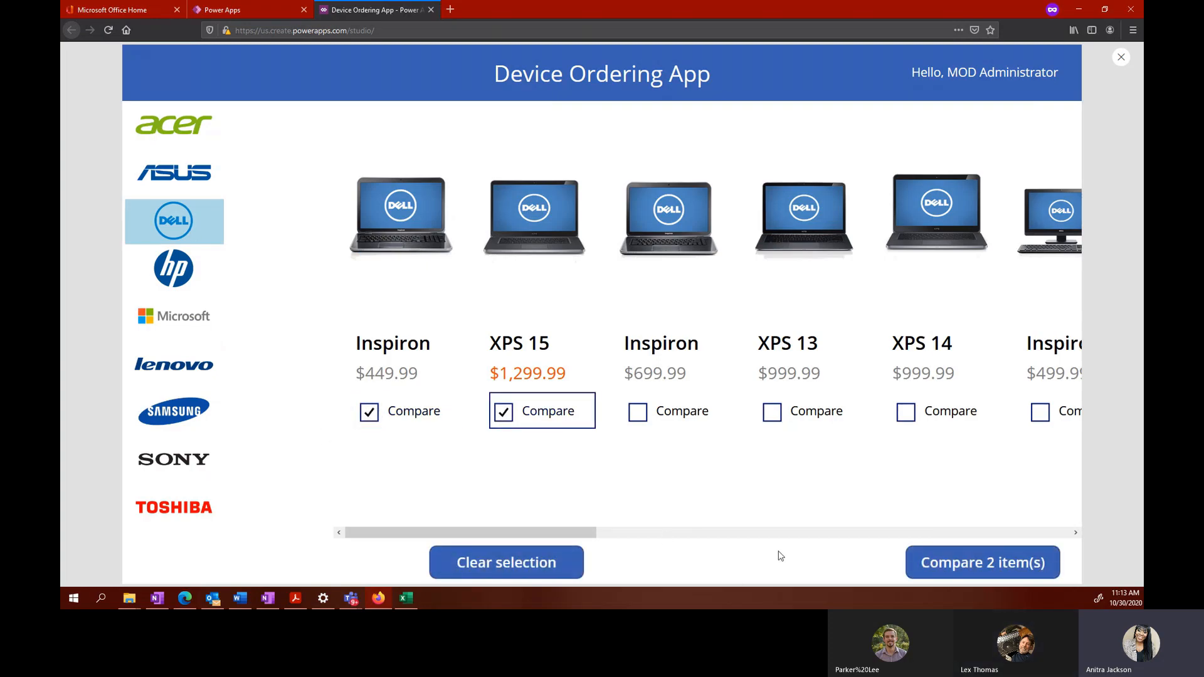
pyautogui.click(993, 563)
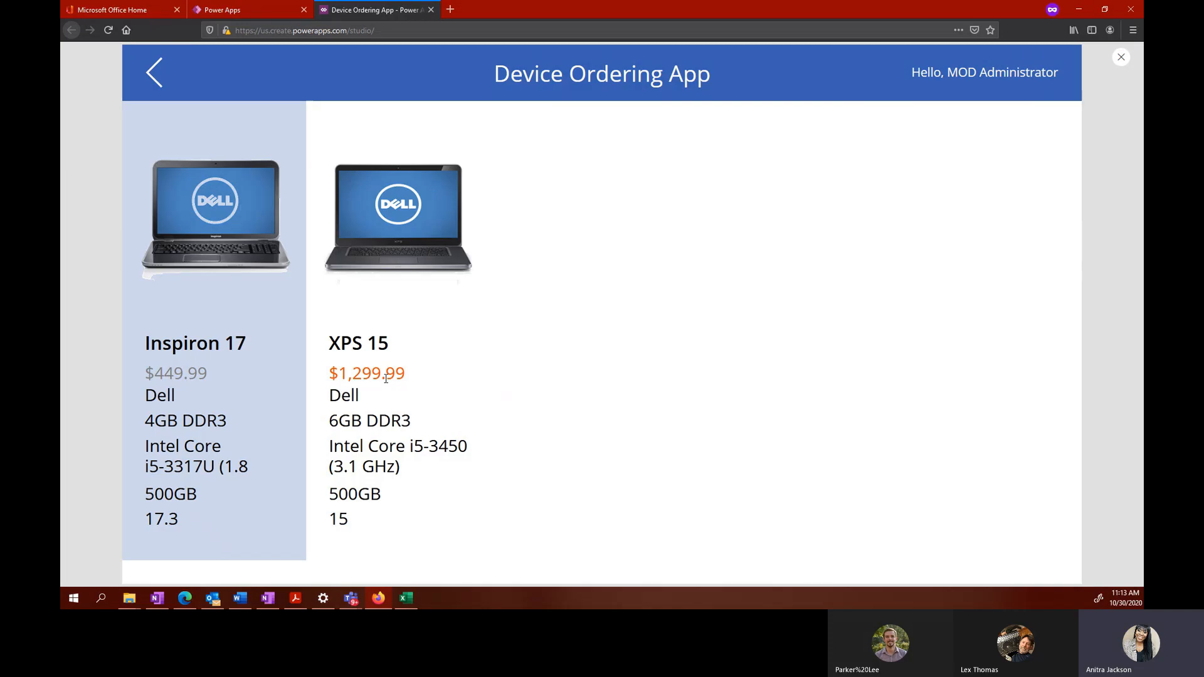
# Step: Go back from the comparison to the device list and close the app preview, dismissing the testing tip
pyautogui.click(154, 74)
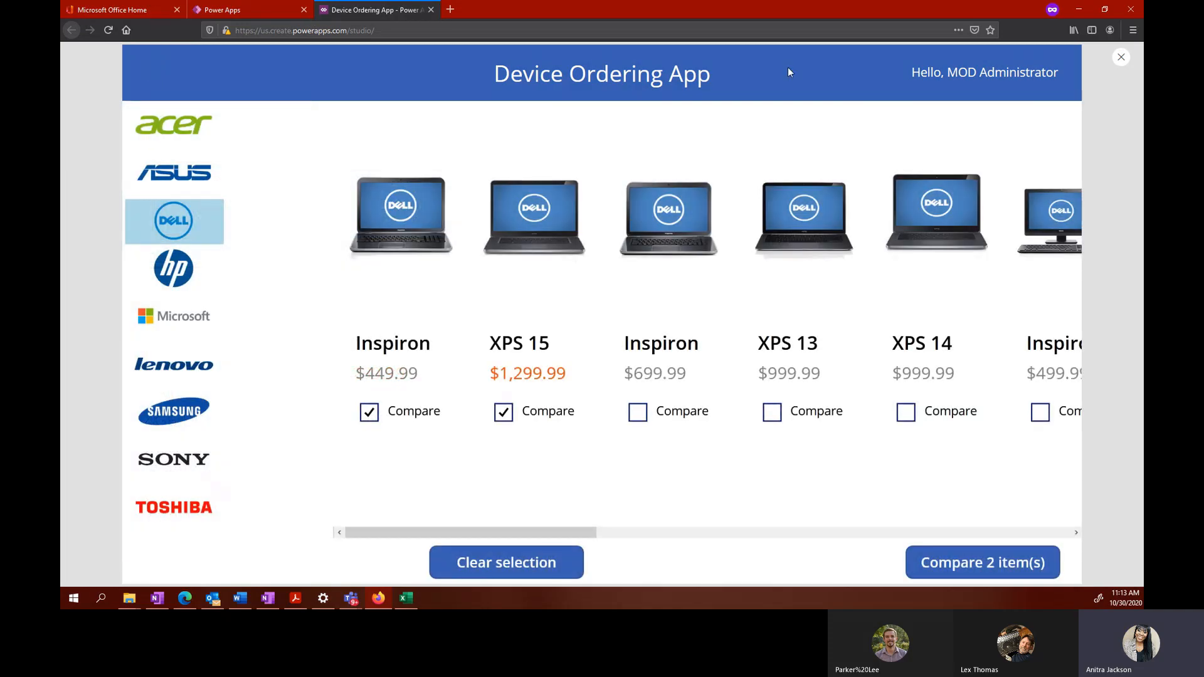
pyautogui.click(1121, 59)
pyautogui.click(700, 355)
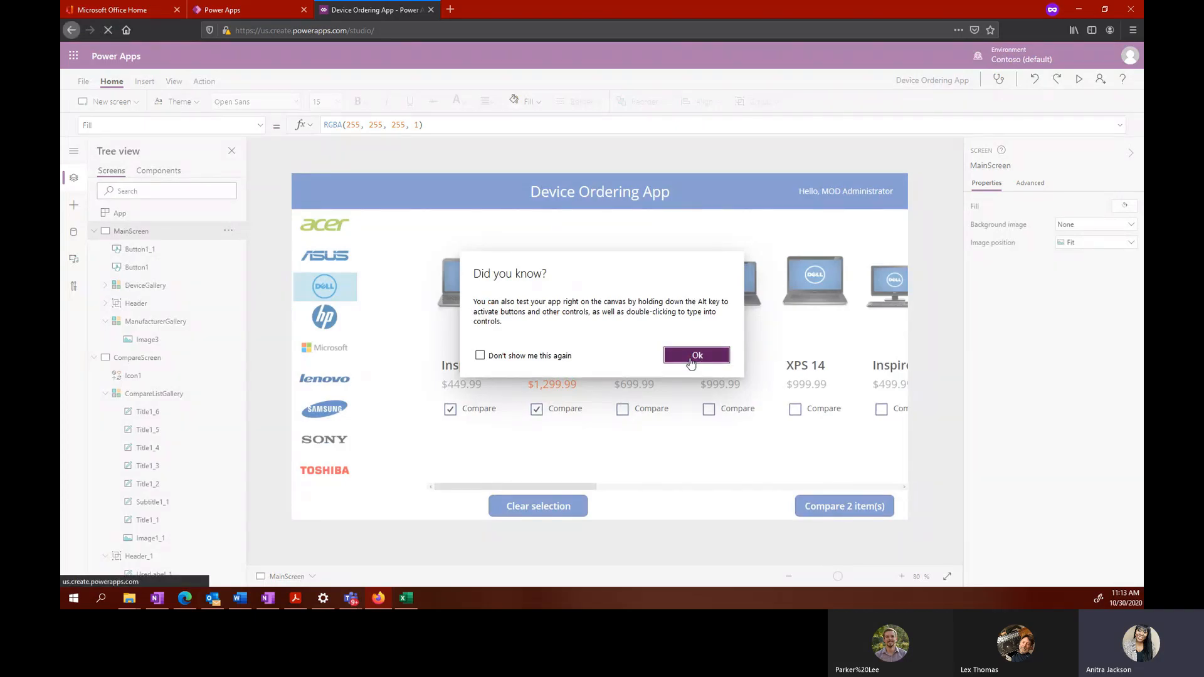